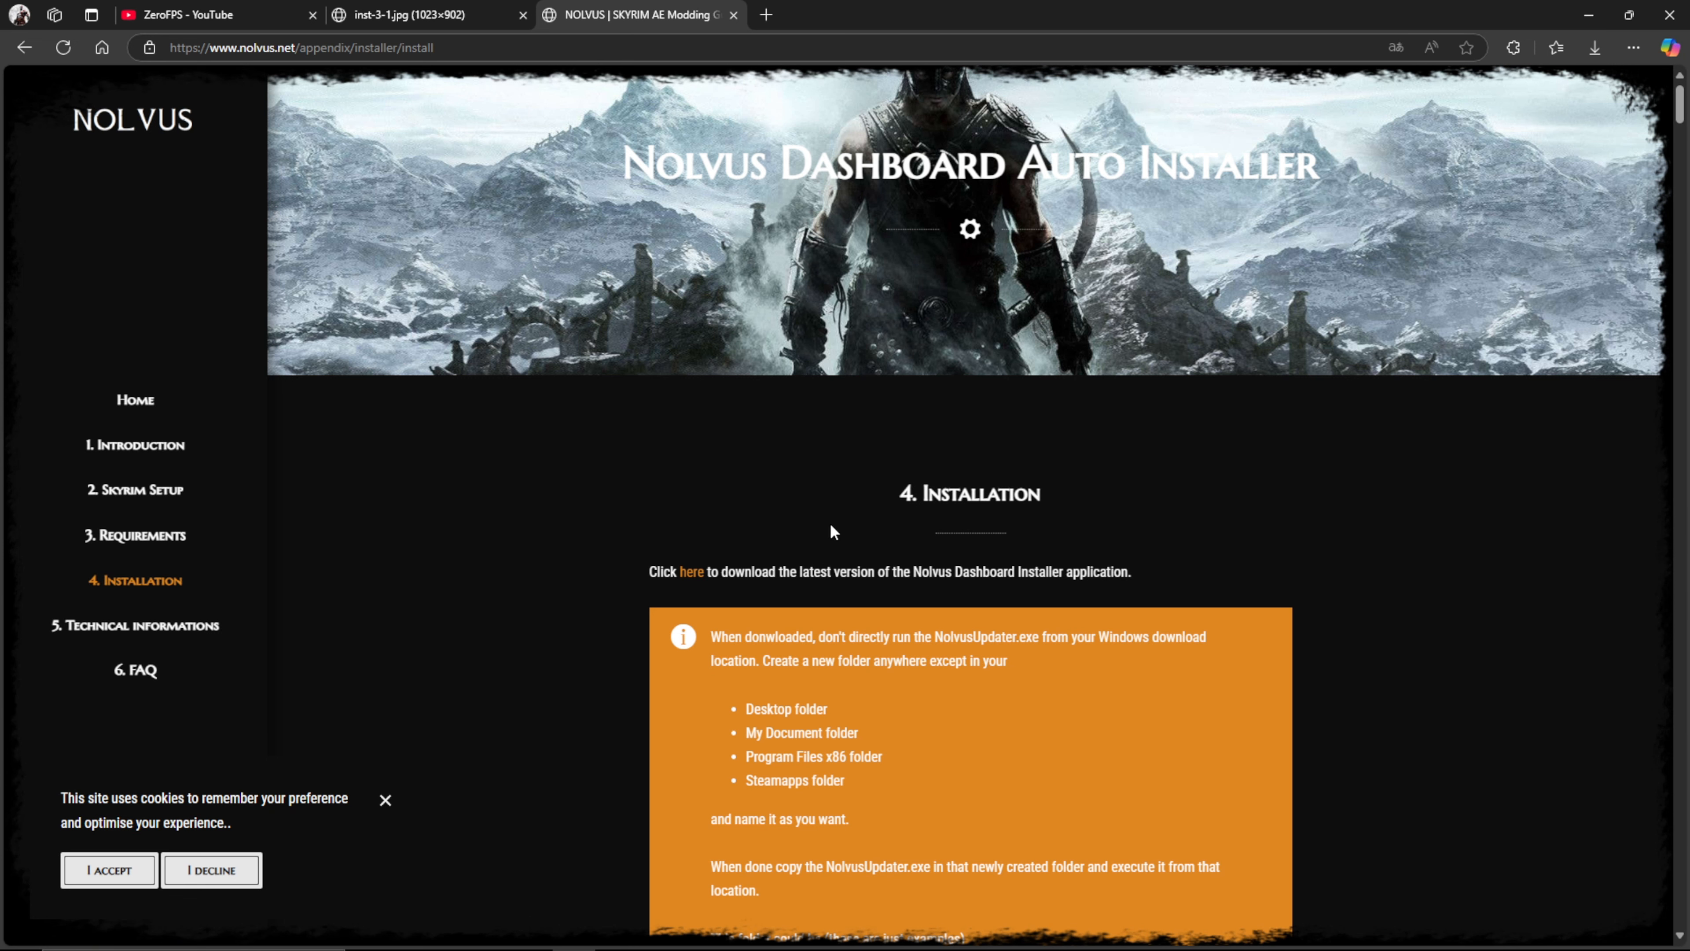
- Find the available ENB presets section on the Nolvus installation page and translate the page into Spanish
drag(1679, 119, 1679, 540)
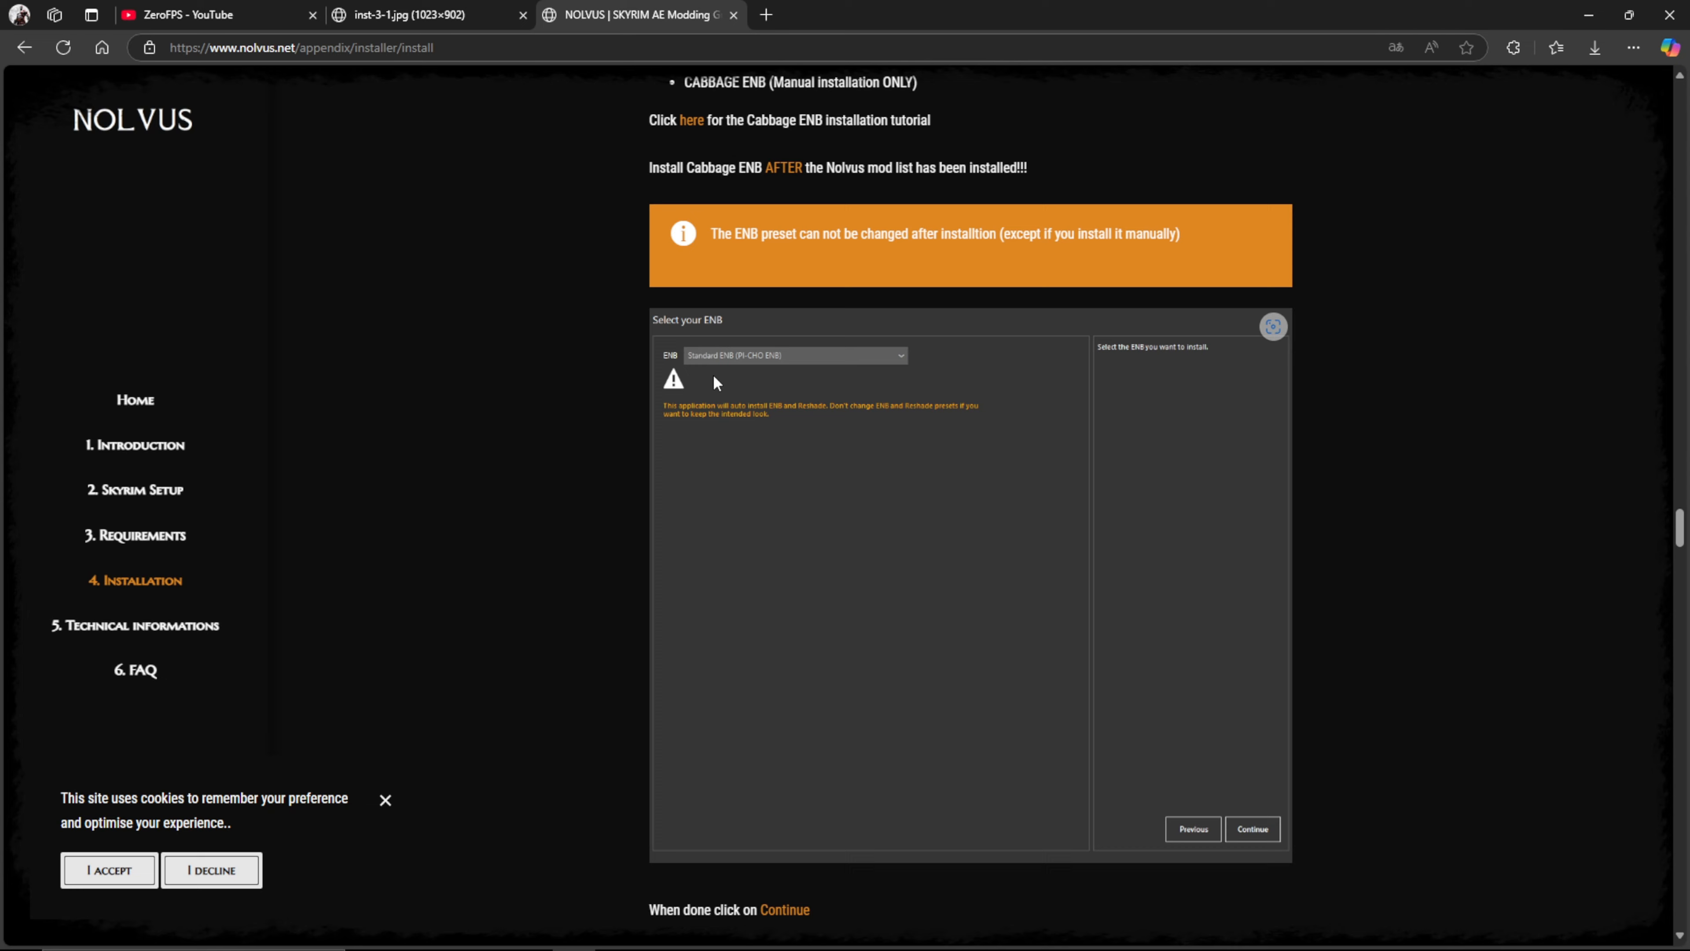
scroll(1649, 537, down, 1)
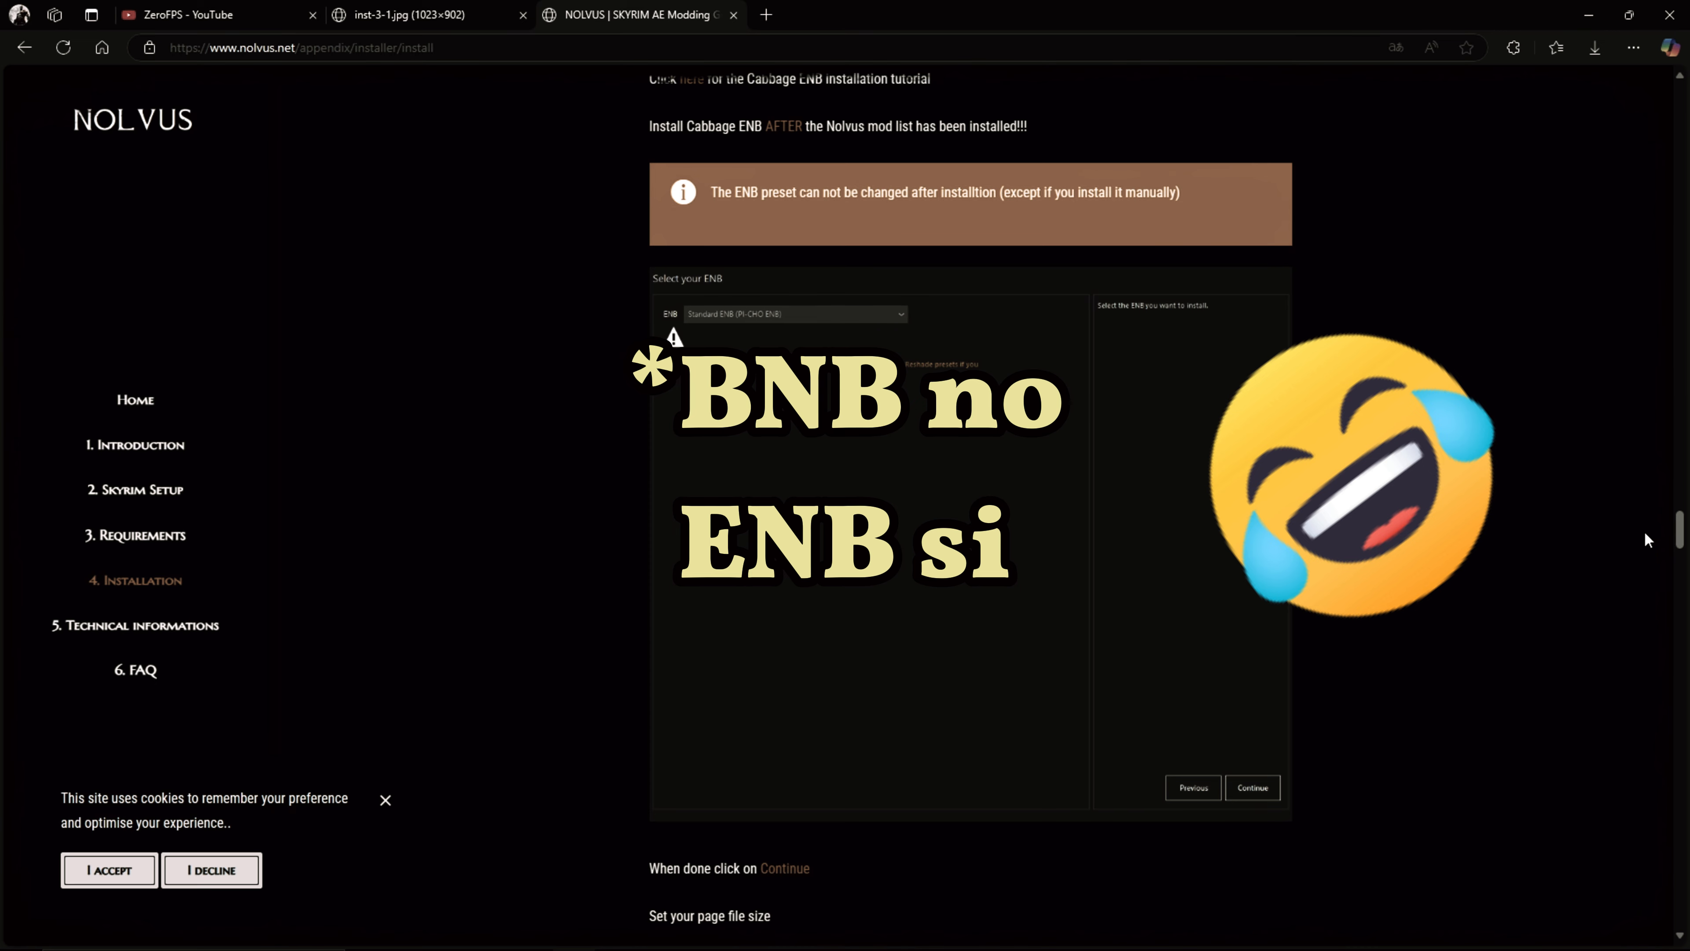
drag(1679, 527, 1680, 510)
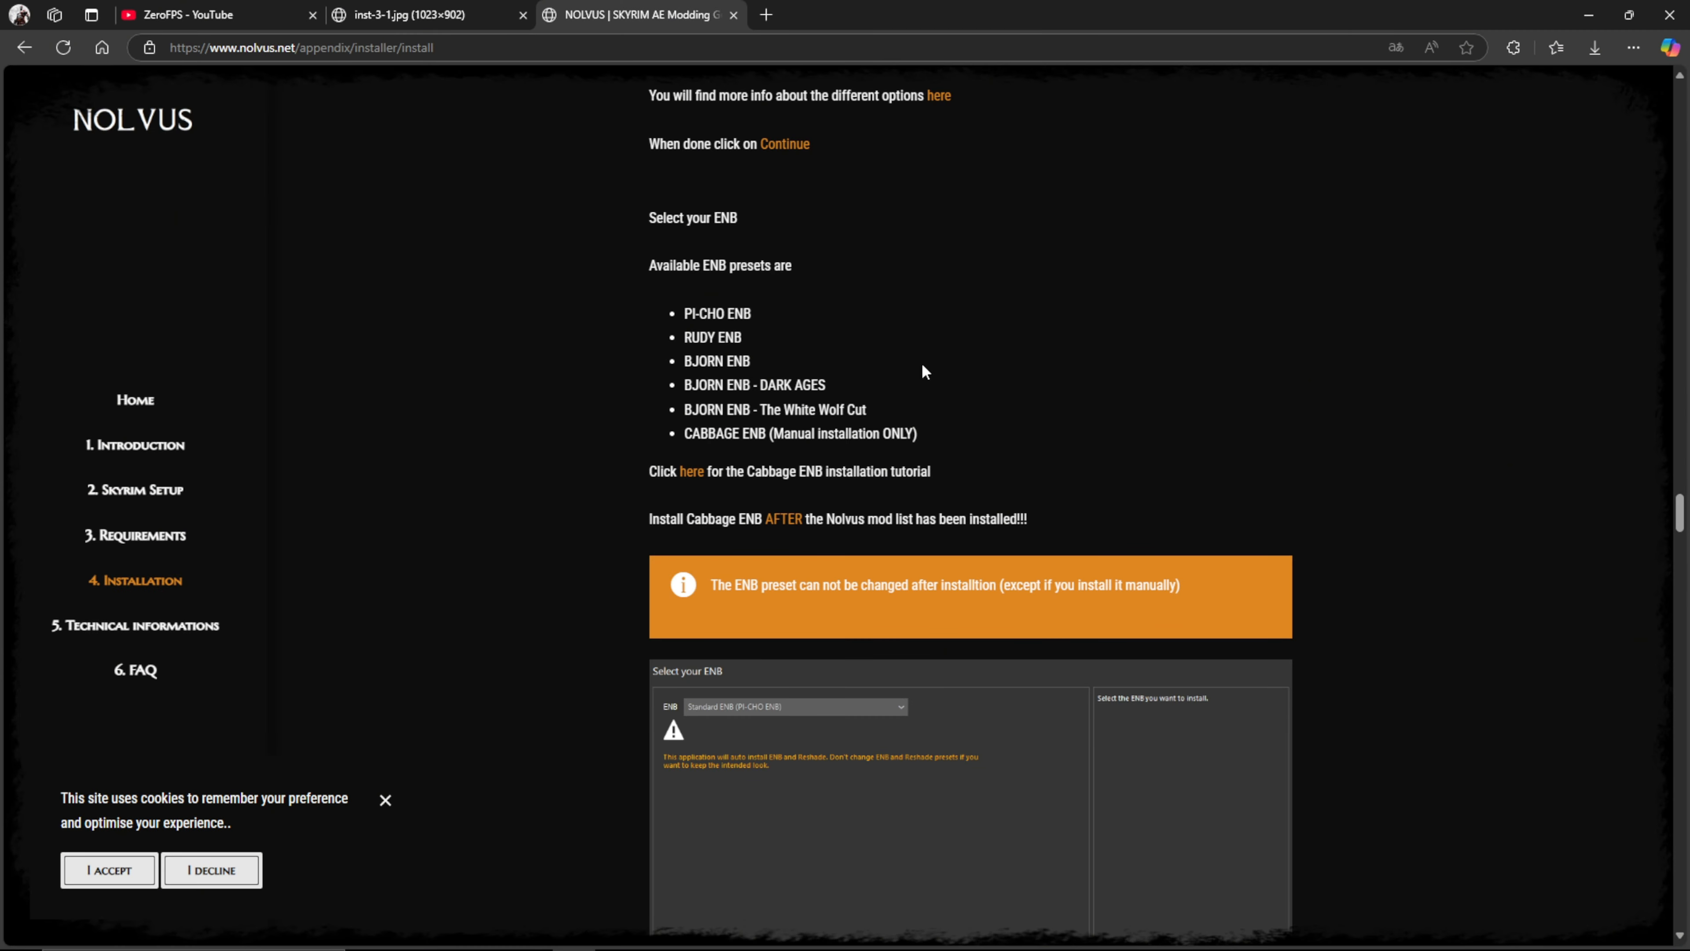
right_click(1077, 258)
click(1247, 481)
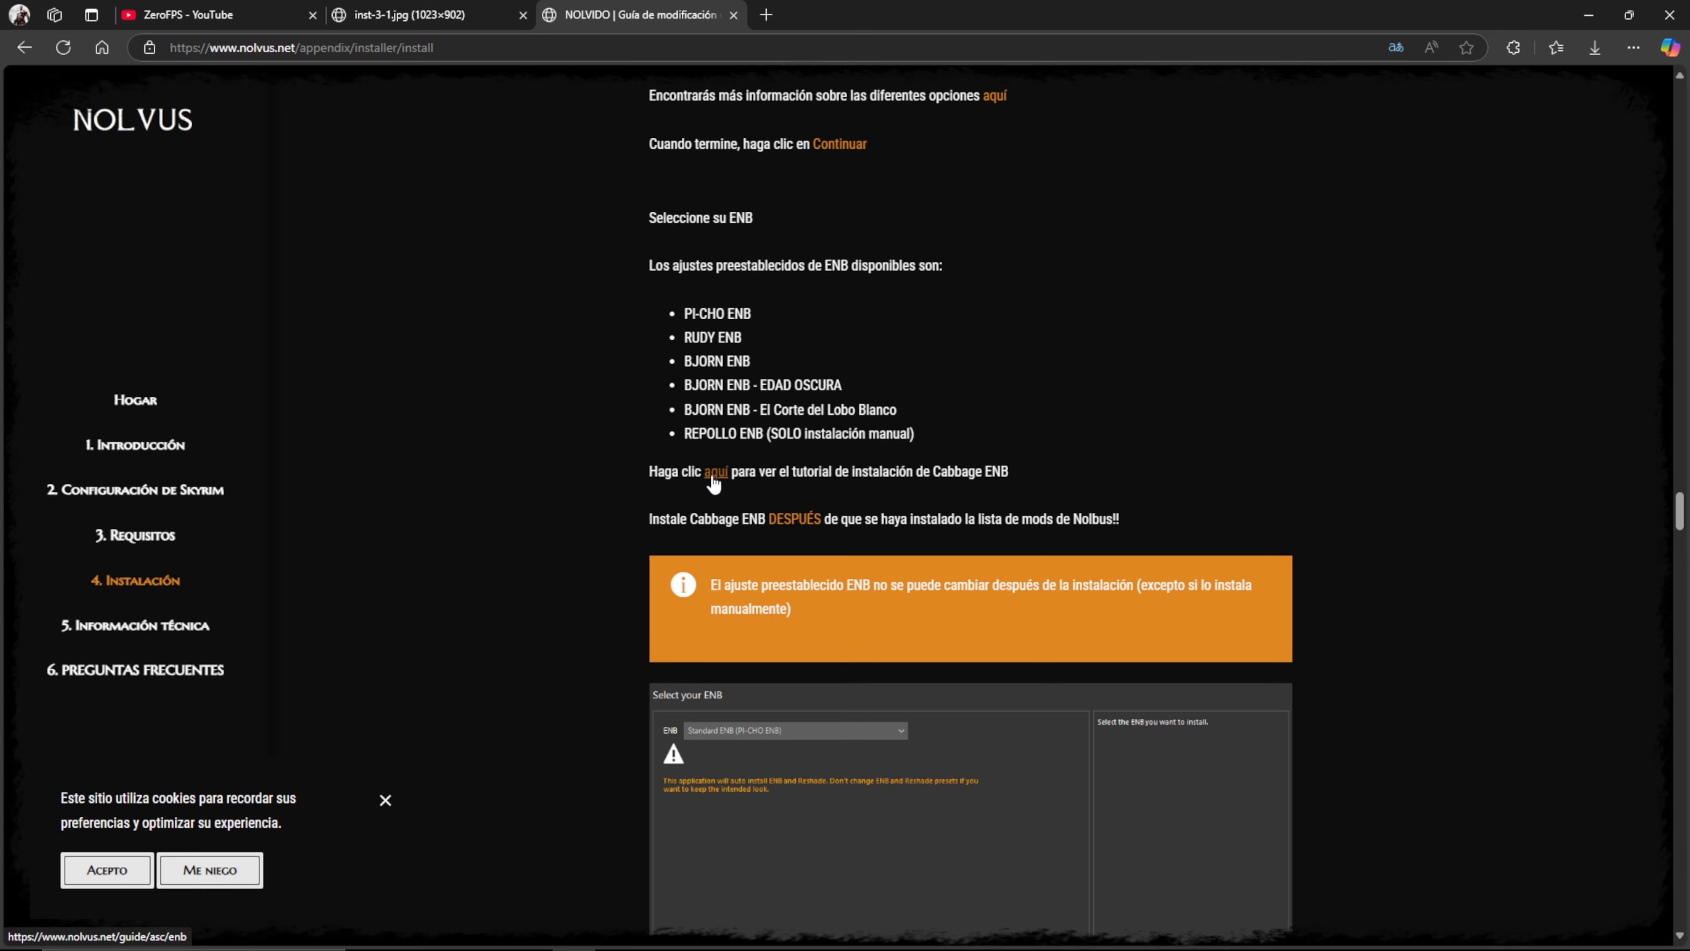
- Open the Cabbage ENB installation tutorial link in a new tab and switch to it
right_click(714, 484)
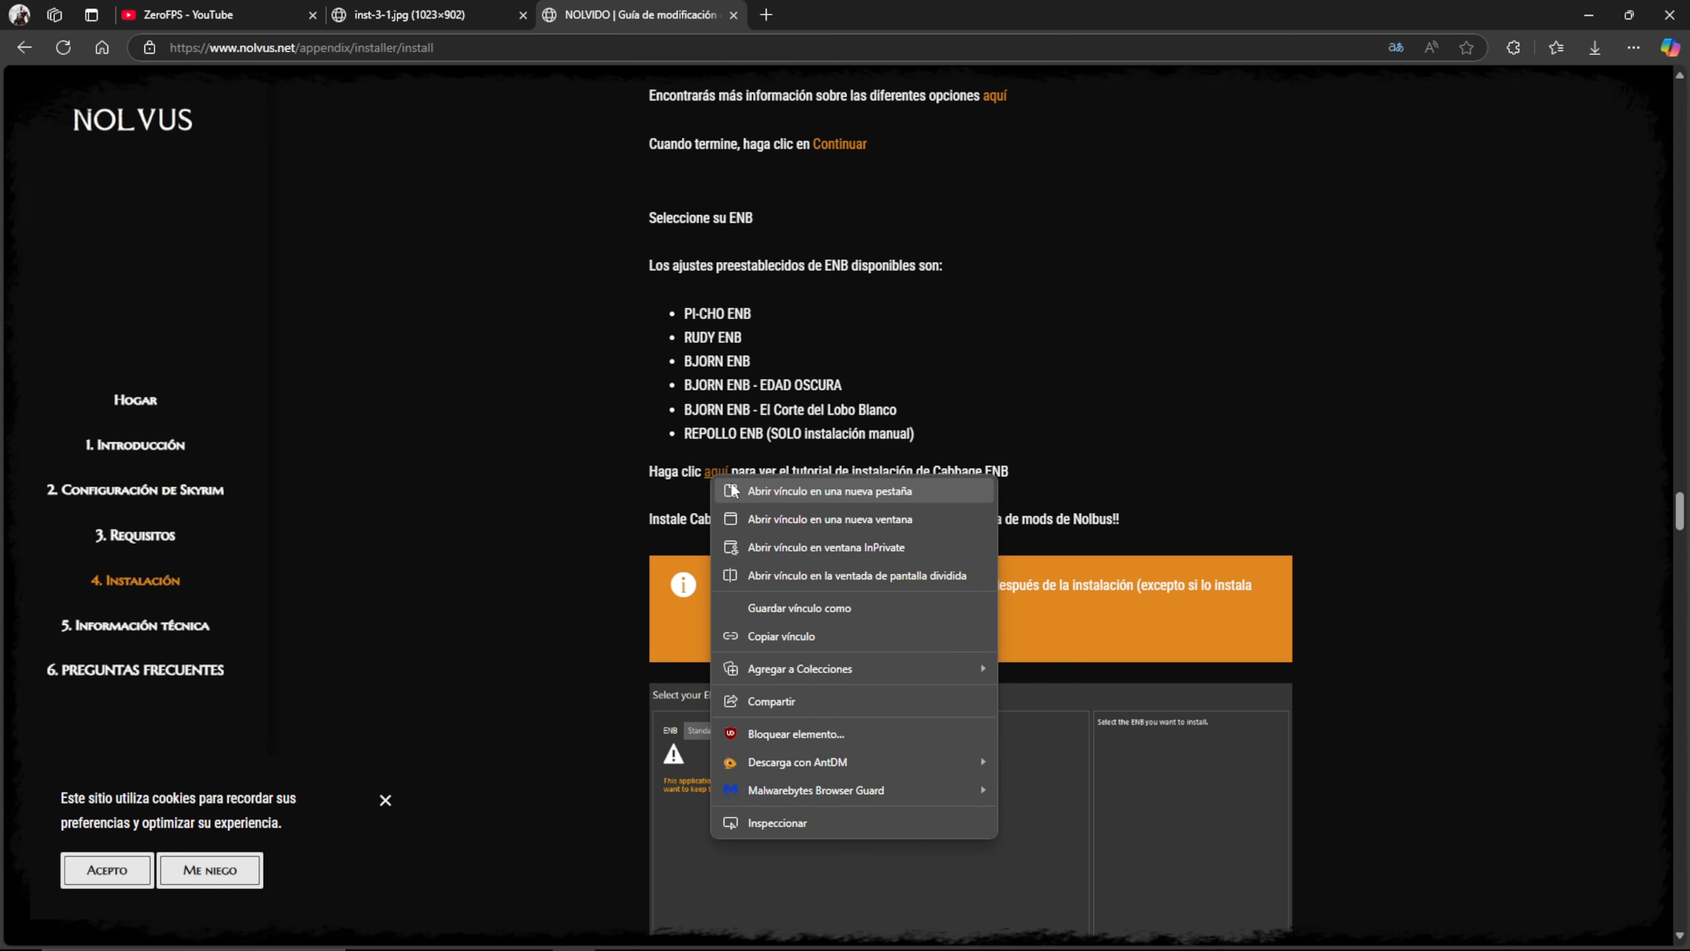
click(733, 491)
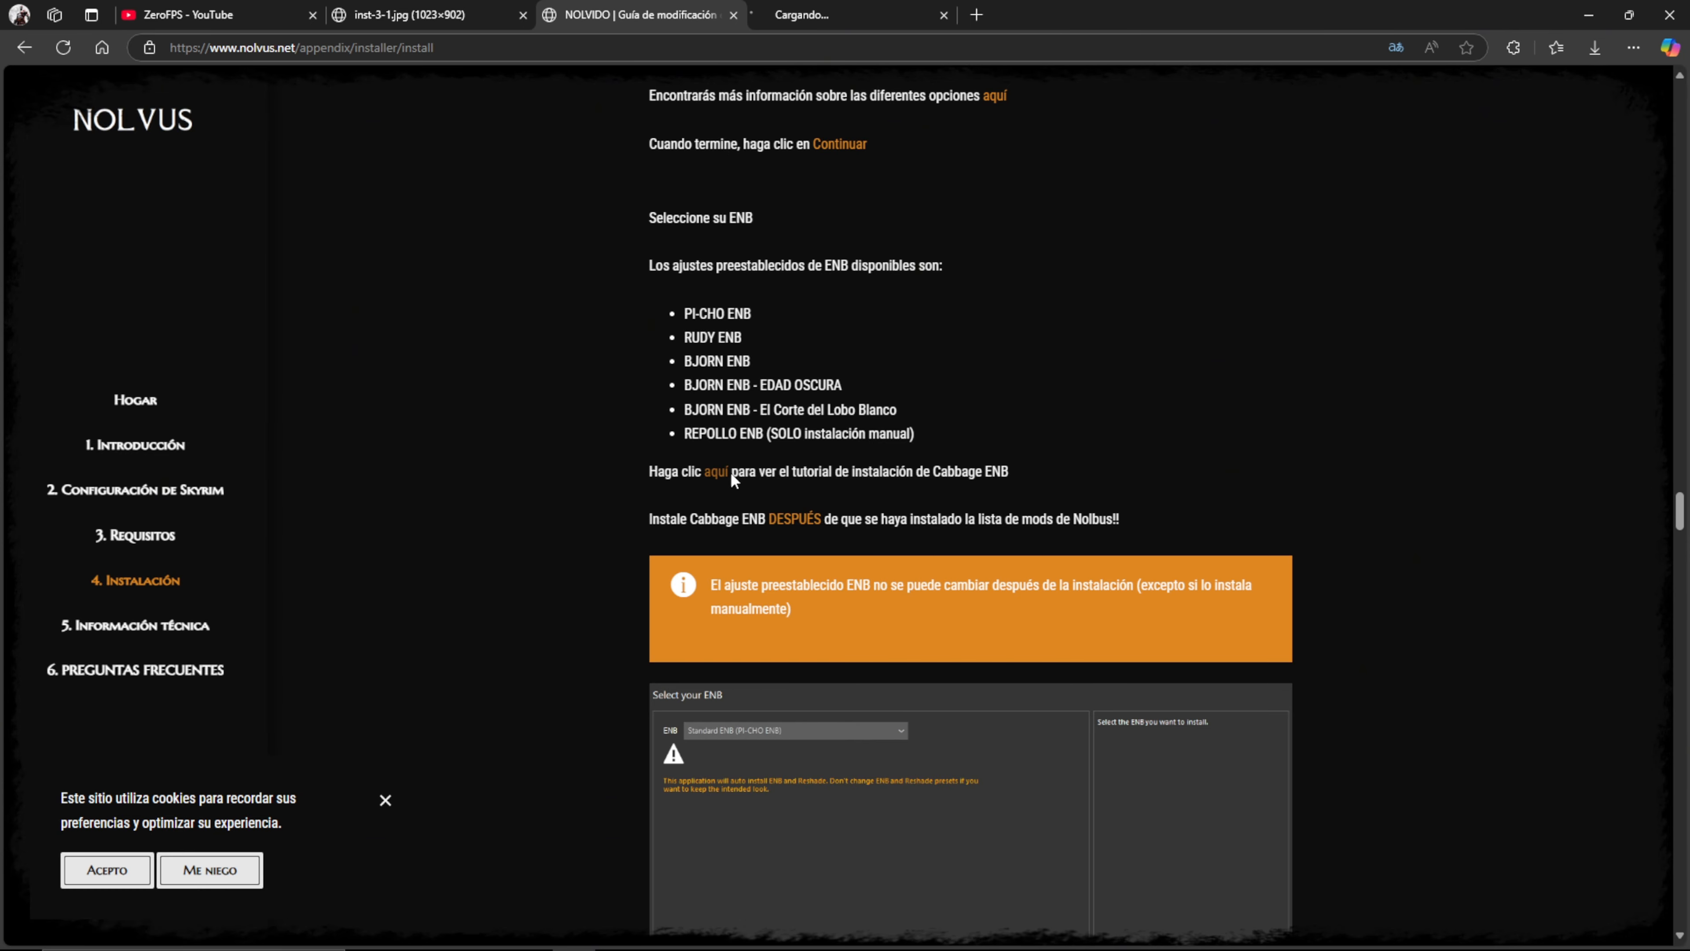
click(811, 16)
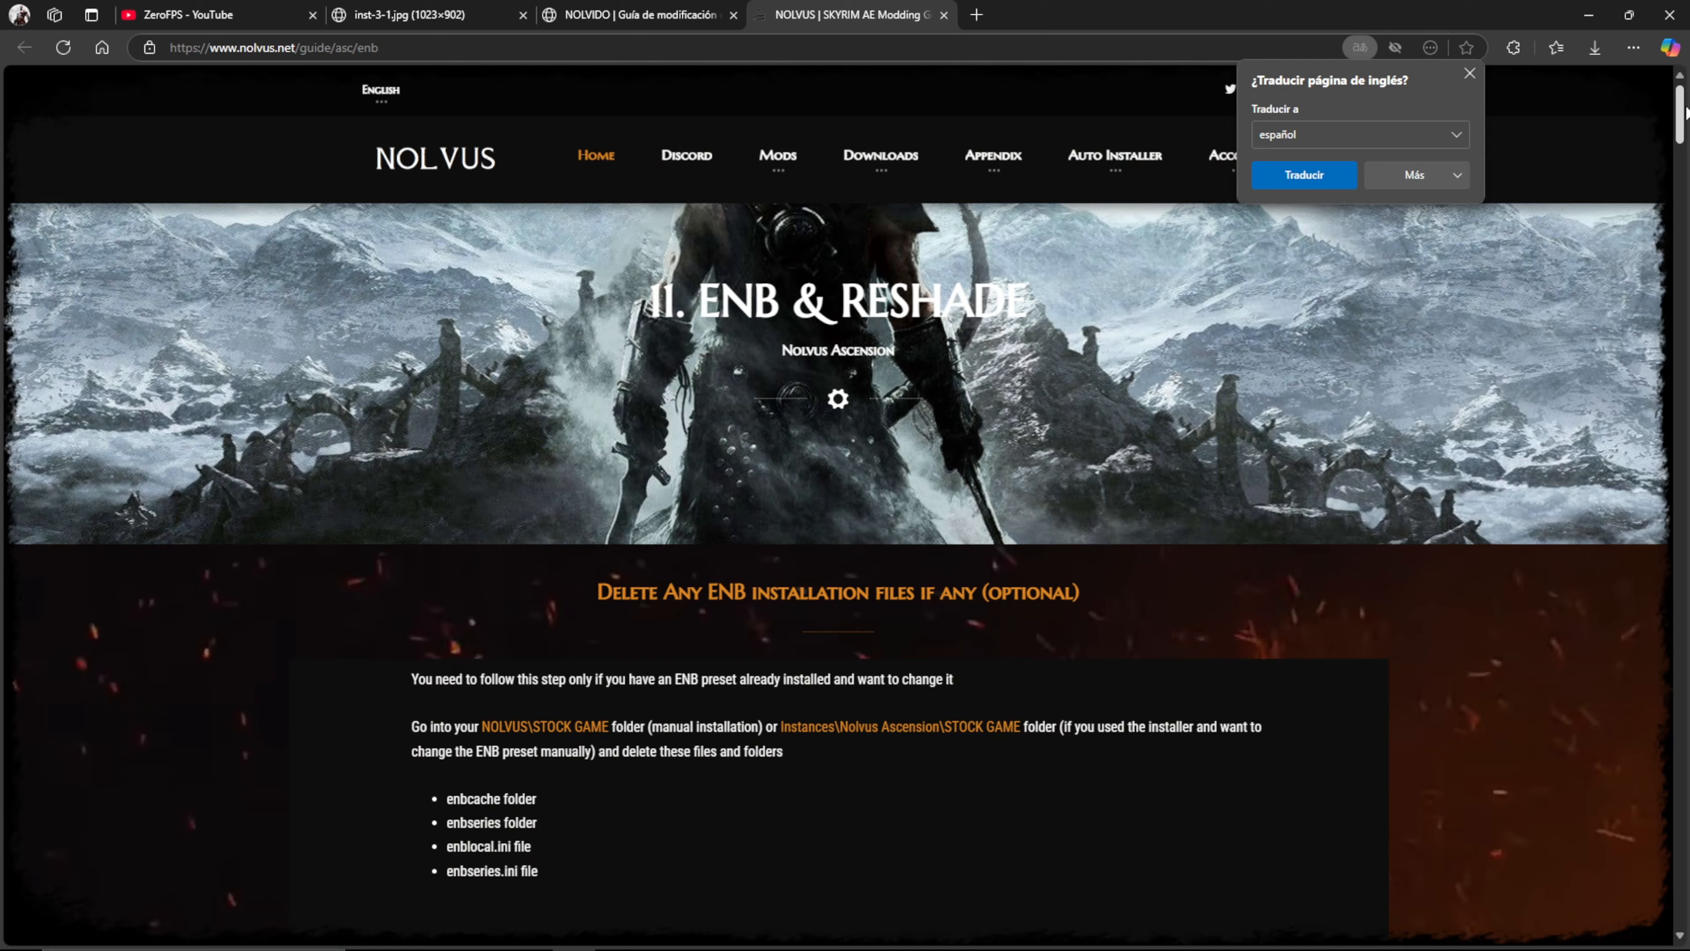
- Translate the ENB & Reshade guide into Spanish and highlight the instructions for deleting existing ENB files, then clear the highlight
mouse_move(1679, 110)
mouse_down()
mouse_move(1678, 151)
mouse_move(1669, 136)
mouse_up()
right_click(1343, 135)
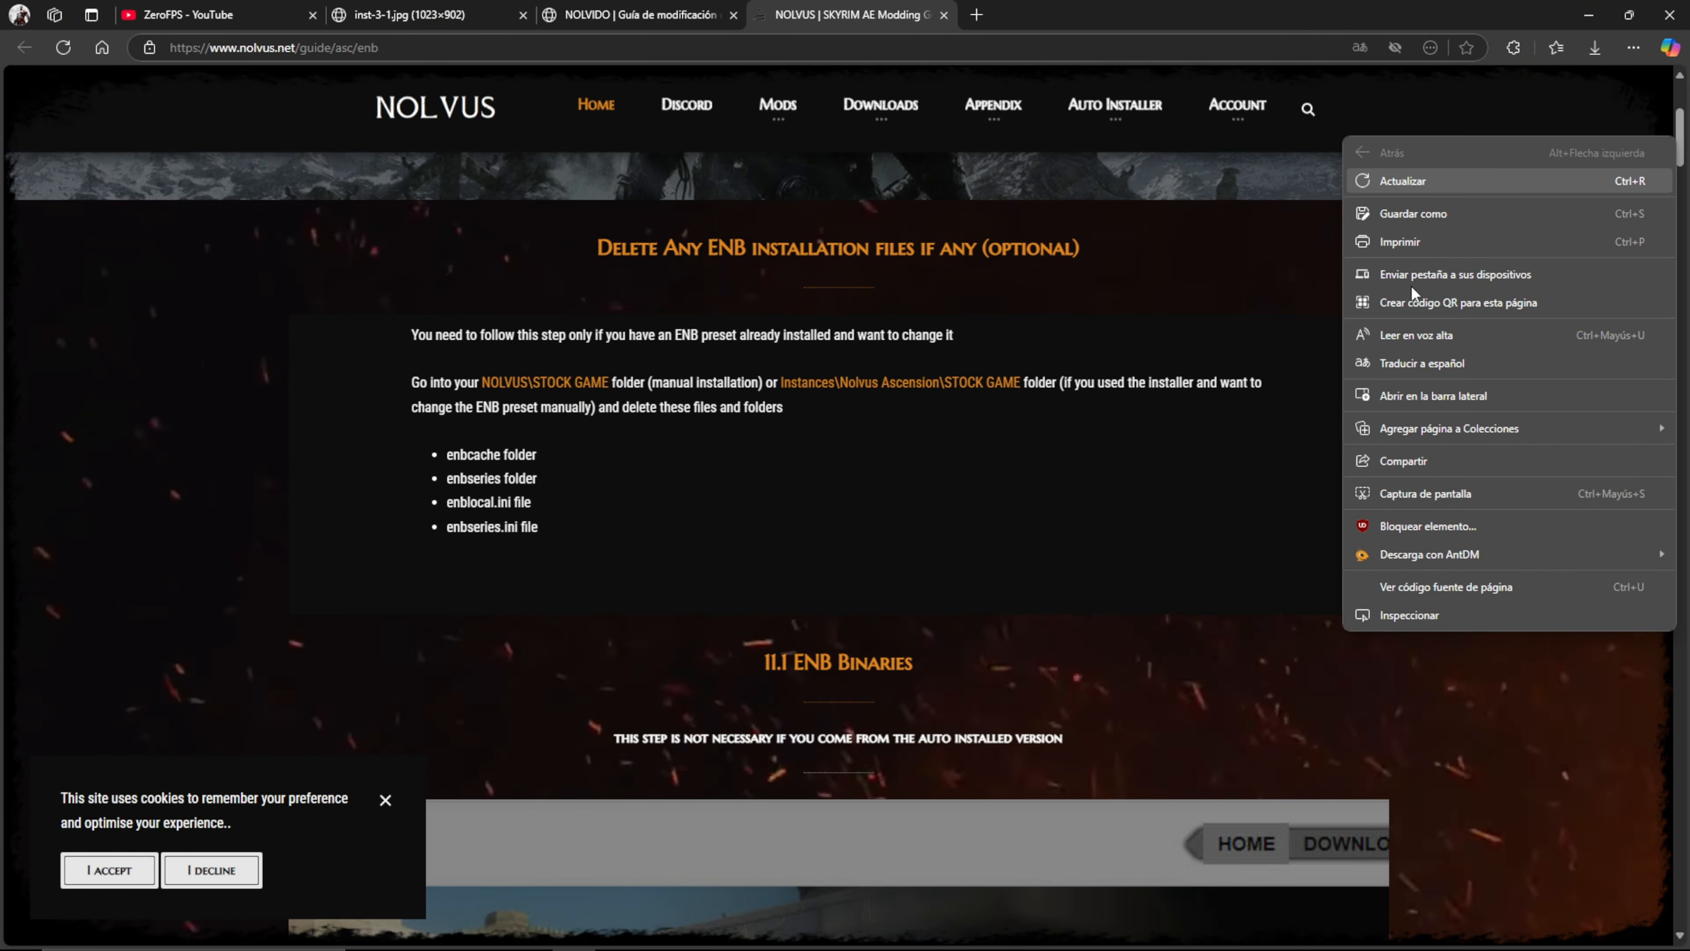
click(1407, 362)
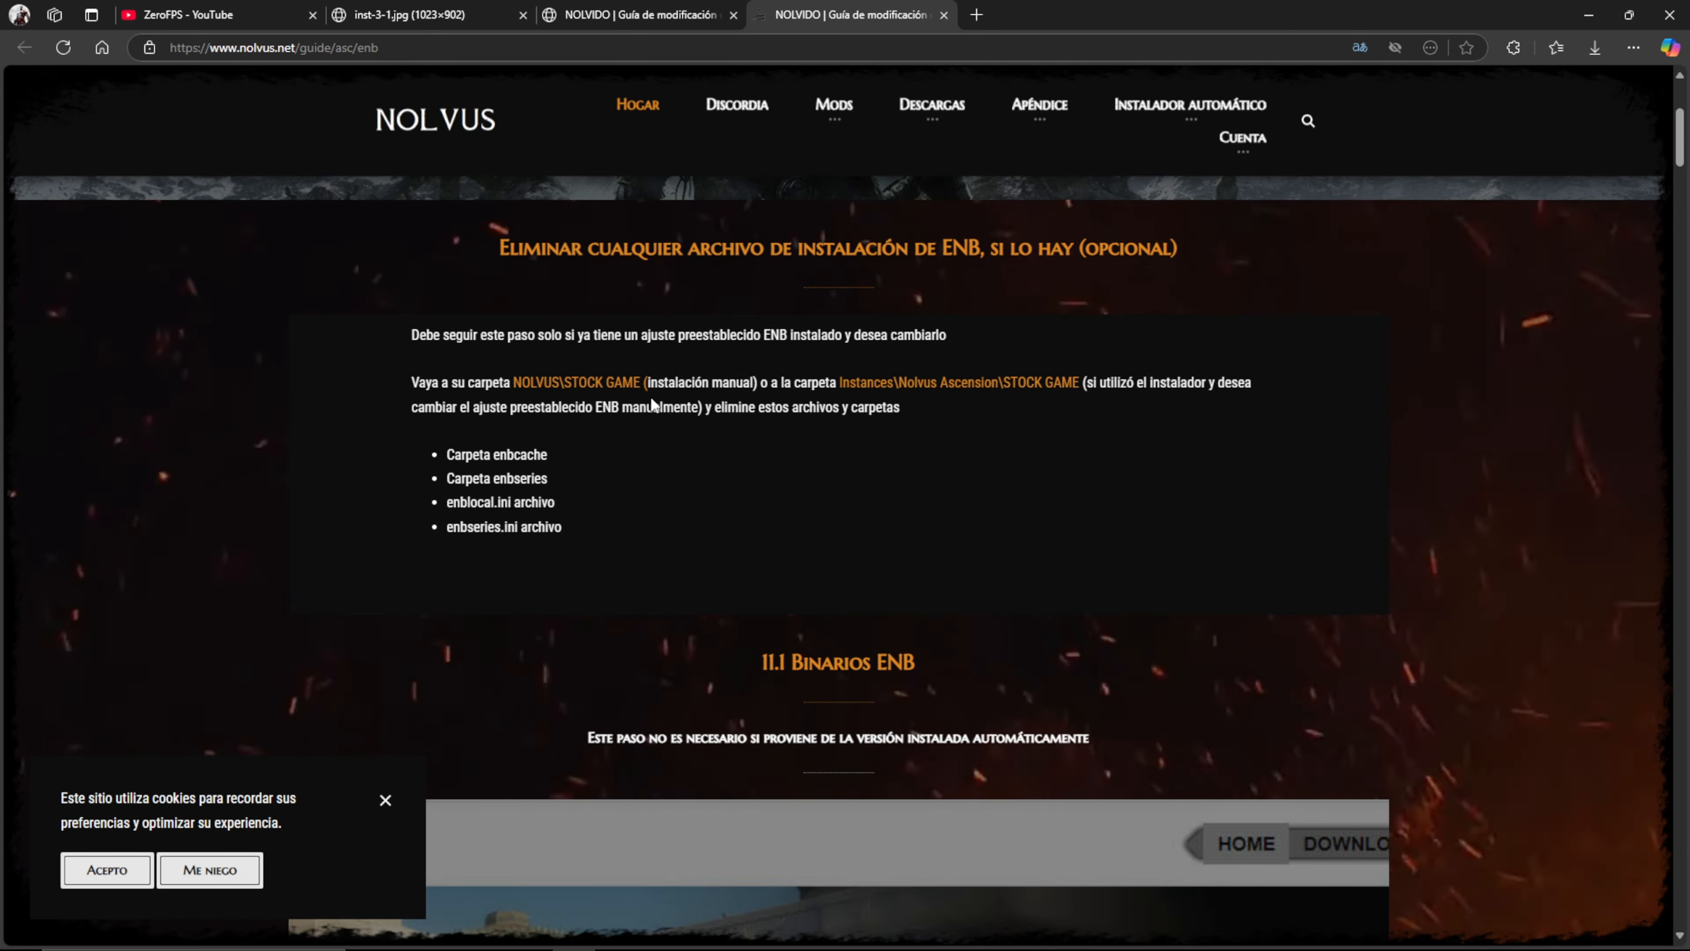
drag(670, 578, 375, 388)
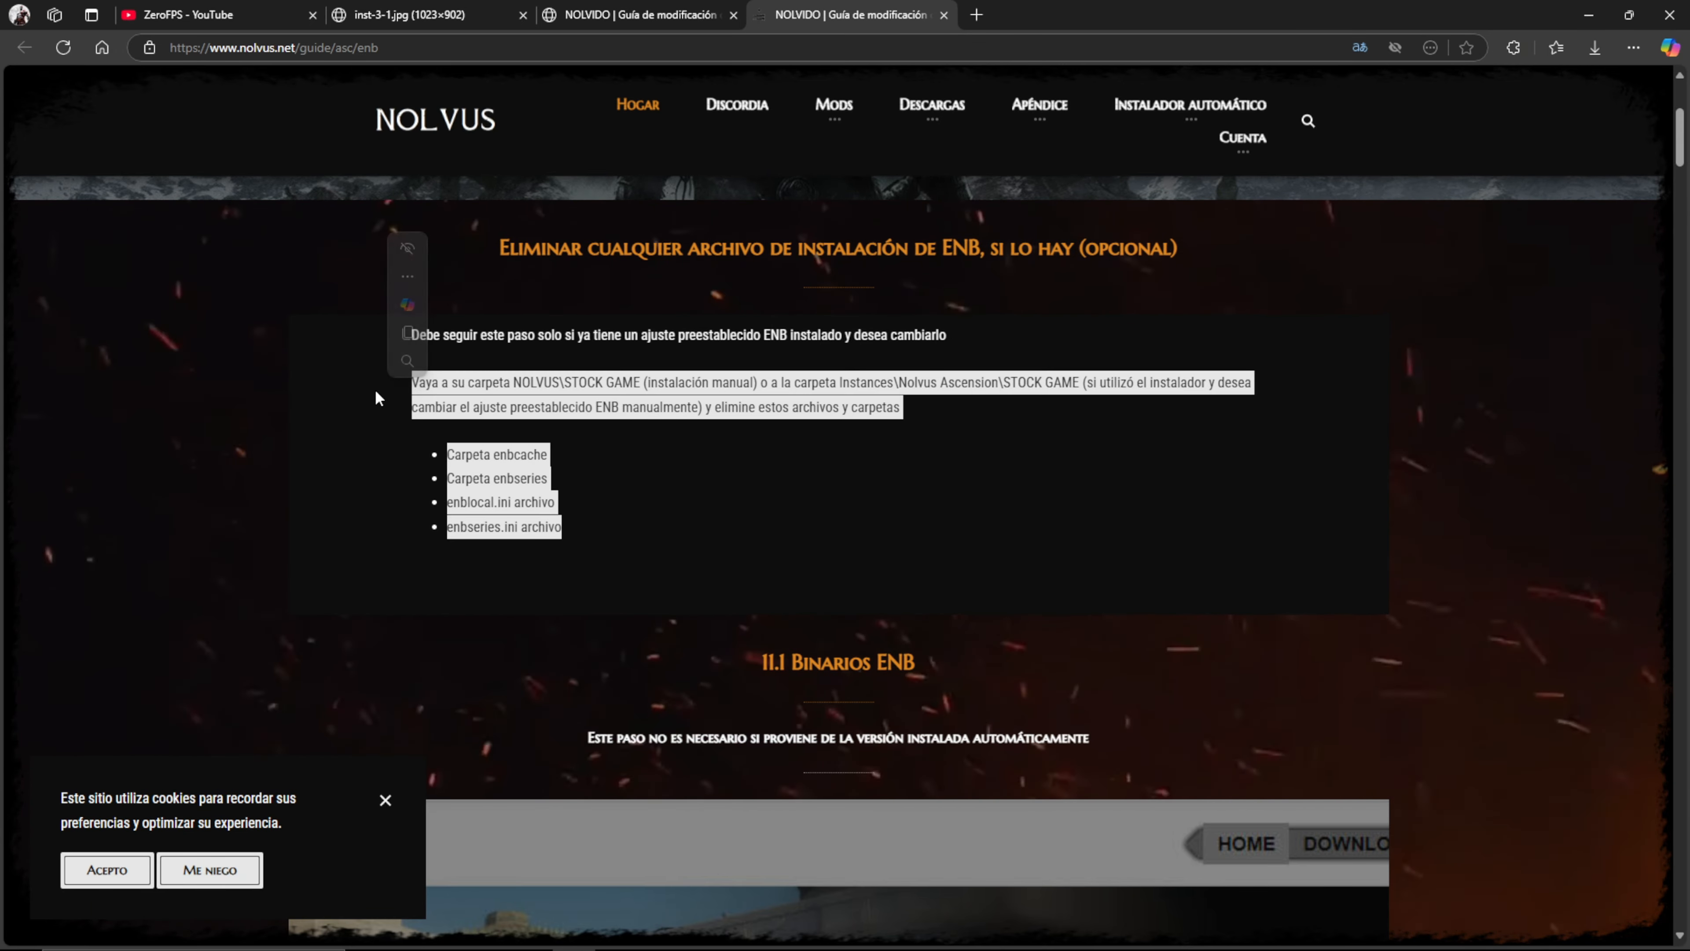
click(657, 499)
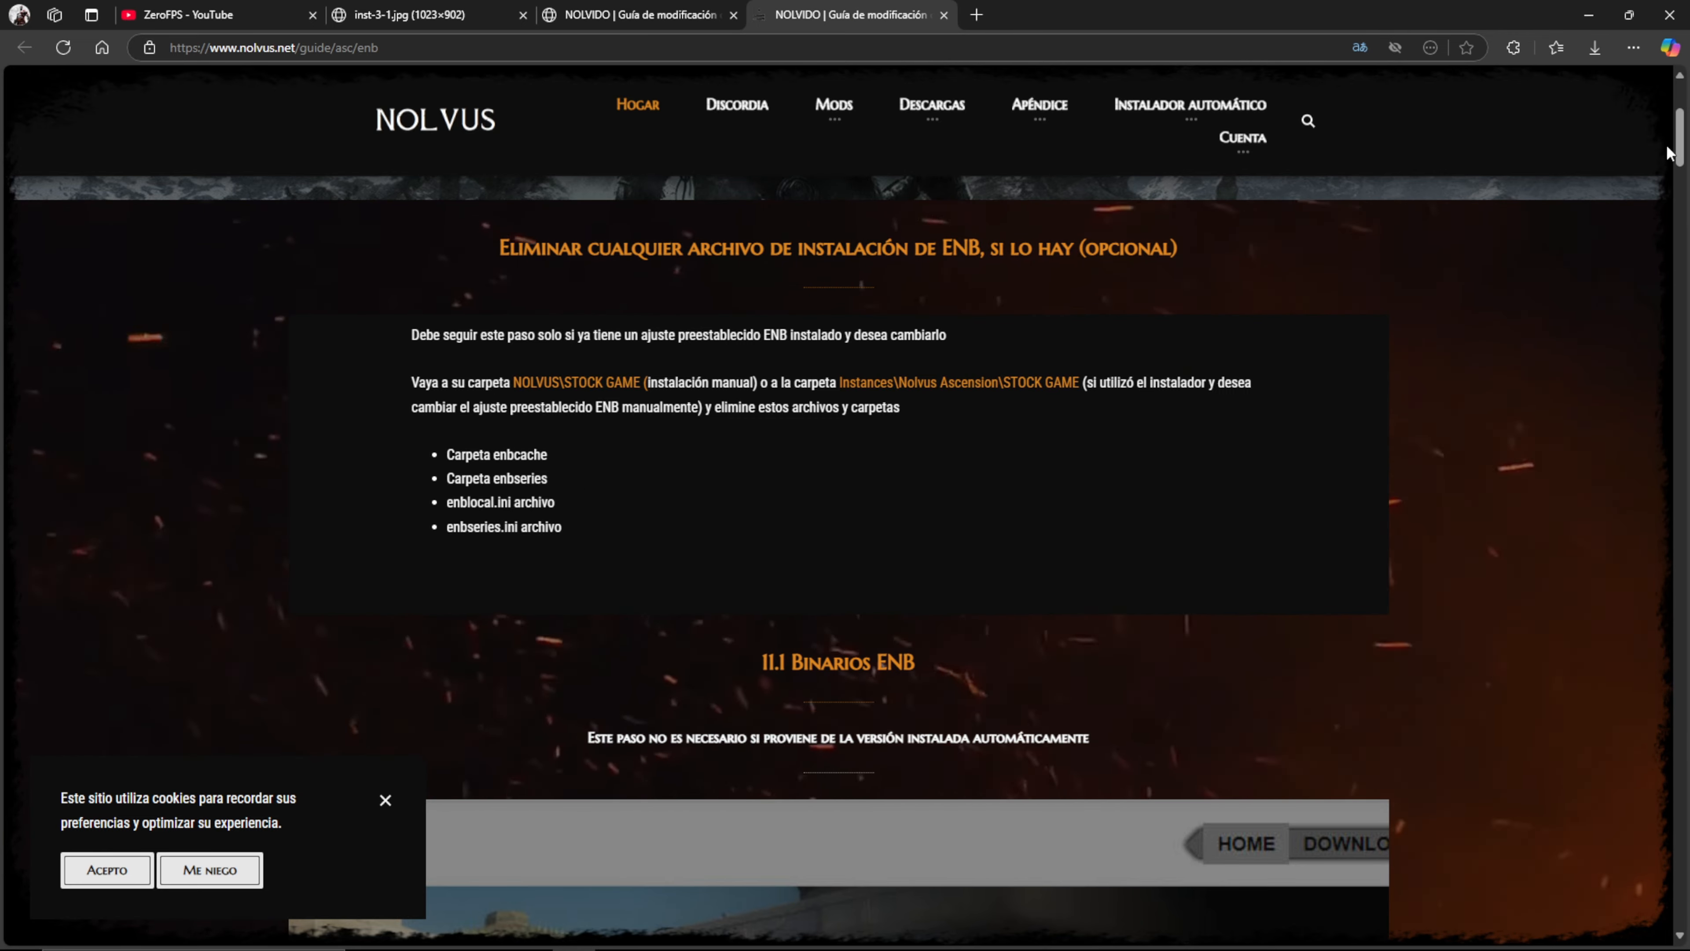
- Open the enbdev.com link from the ENB binaries section in a new tab and dismiss that page's translation offer
drag(1678, 136, 1678, 199)
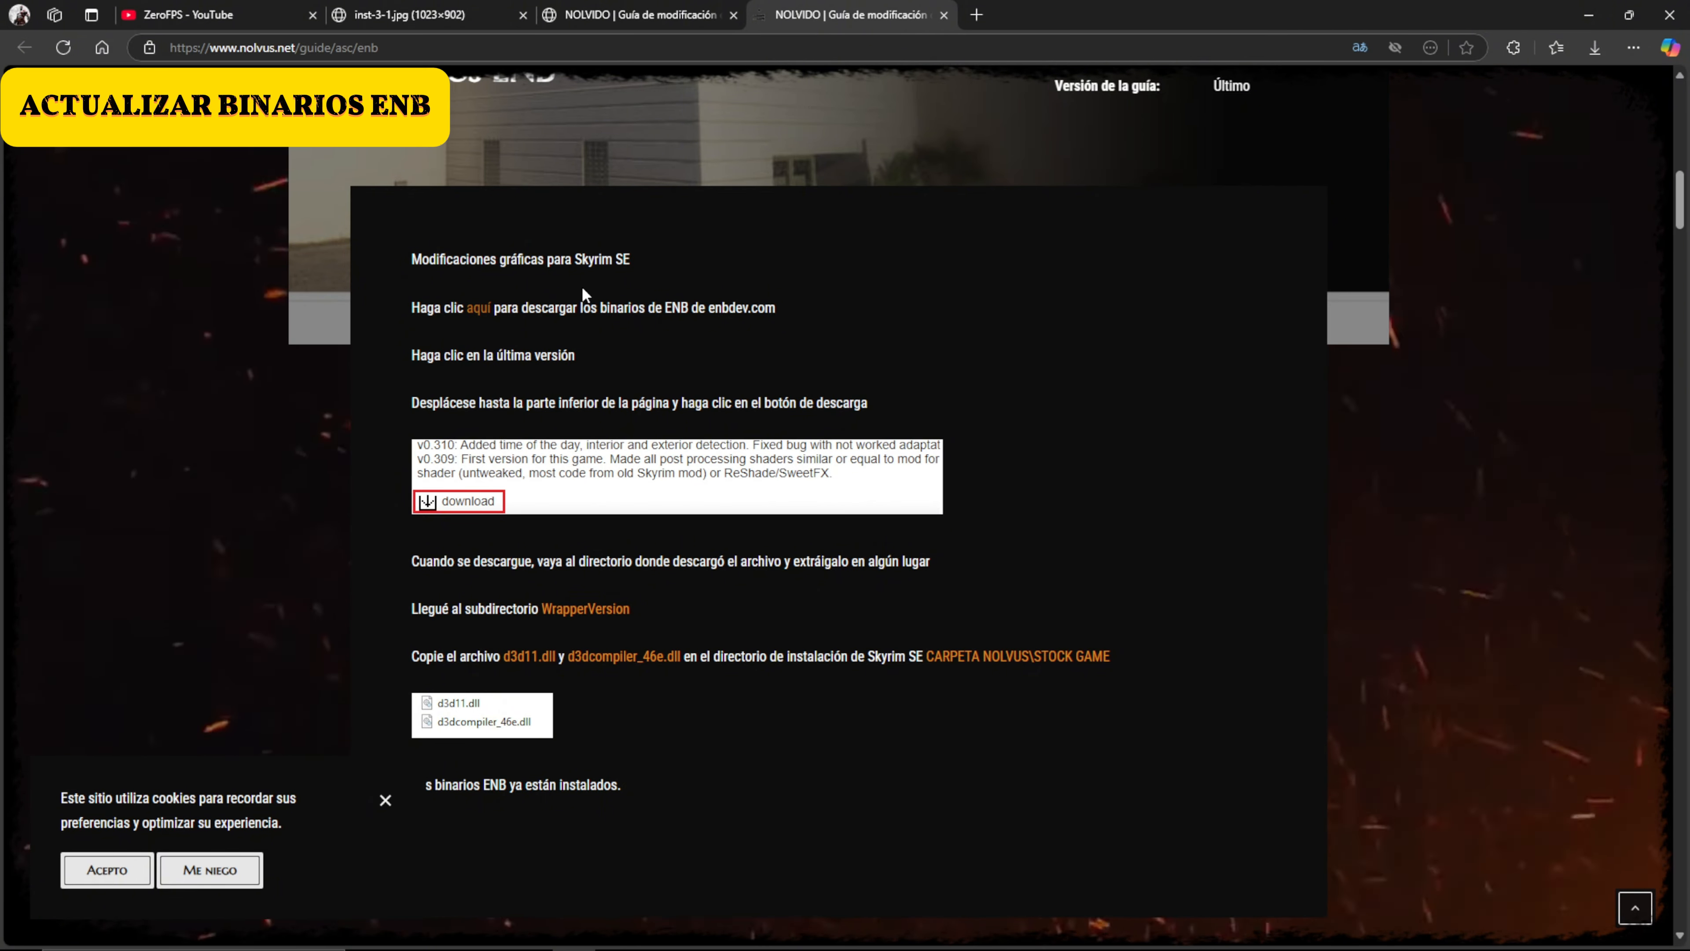
middle_click(477, 307)
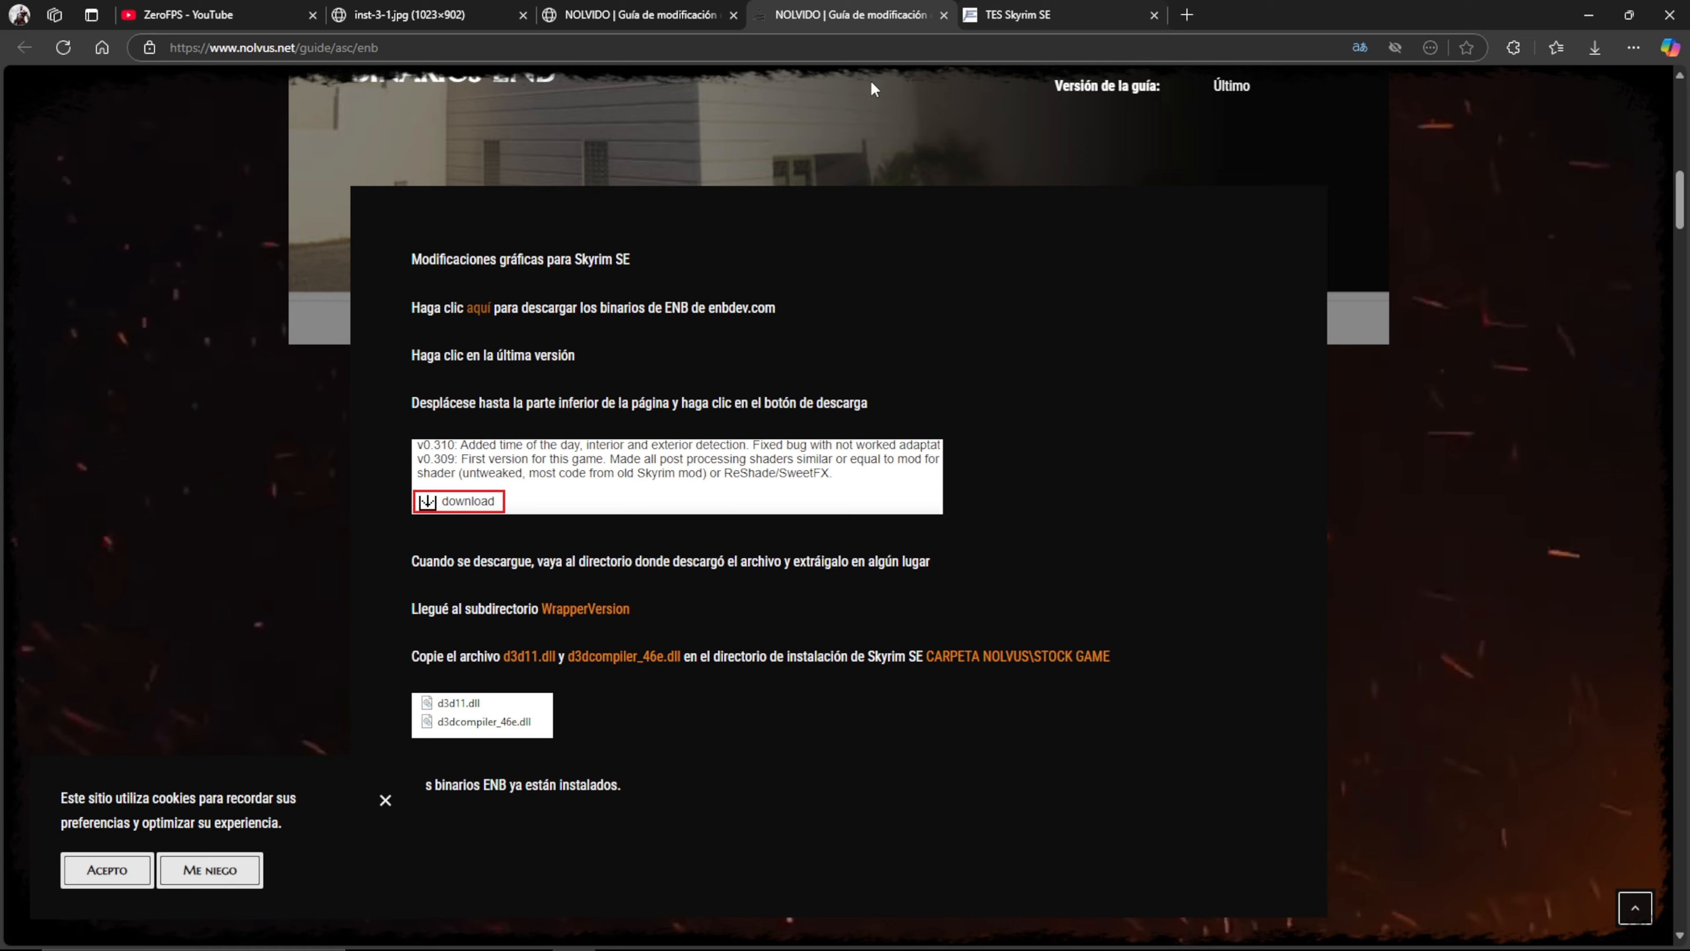
click(1058, 20)
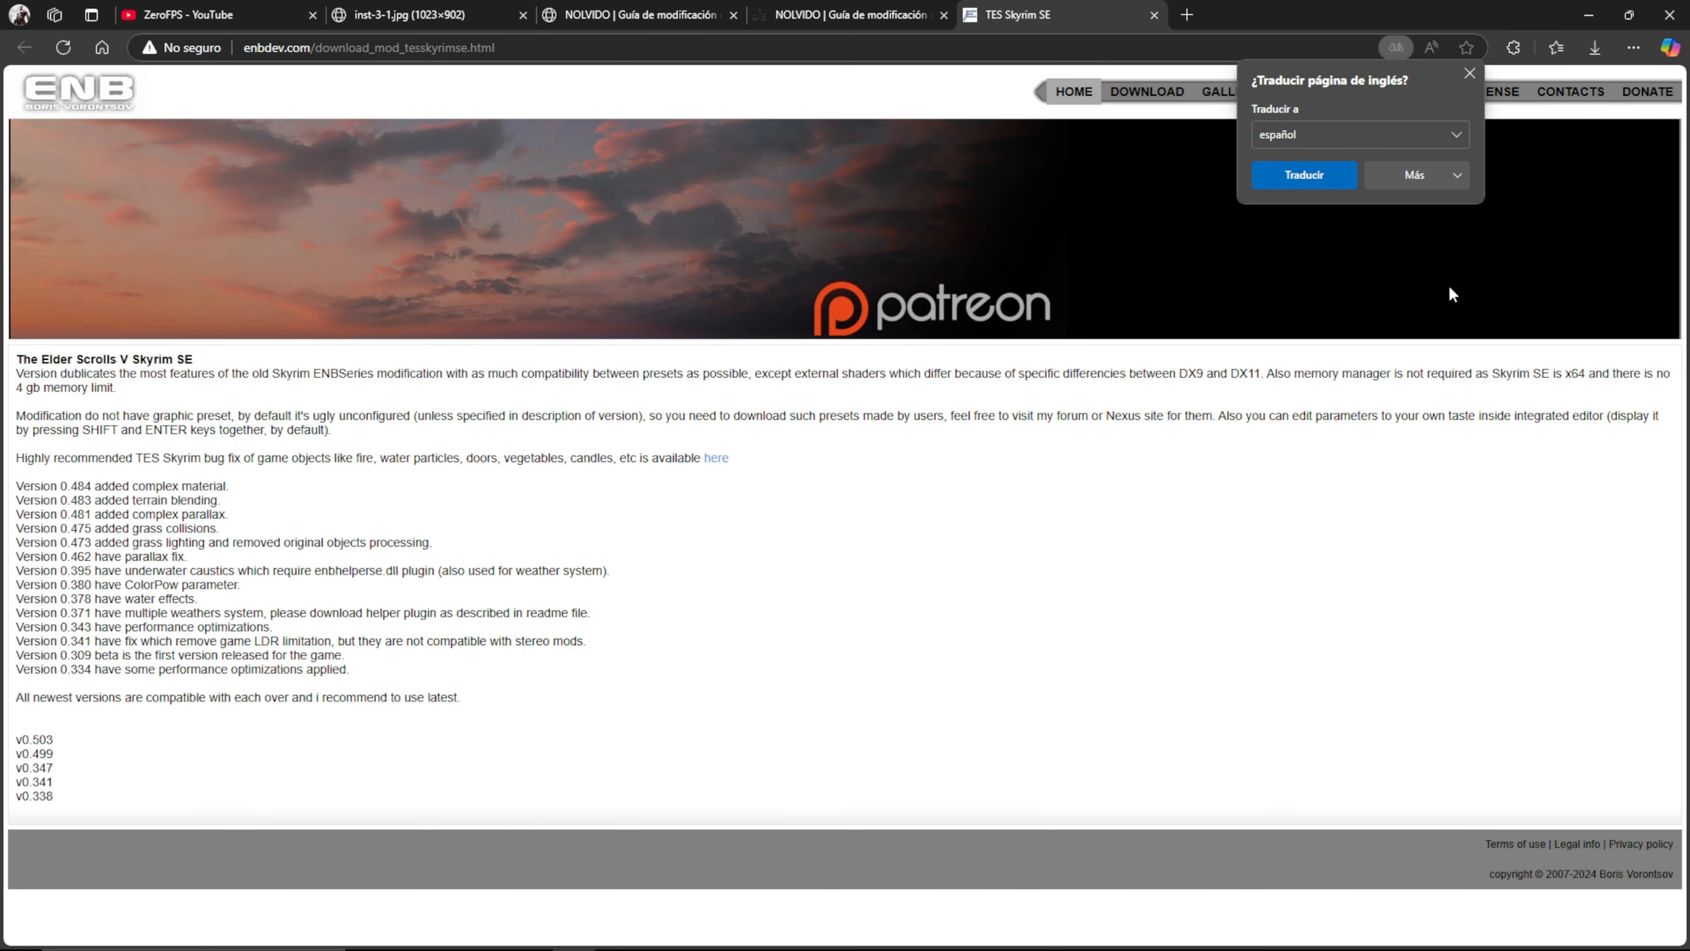
click(1468, 74)
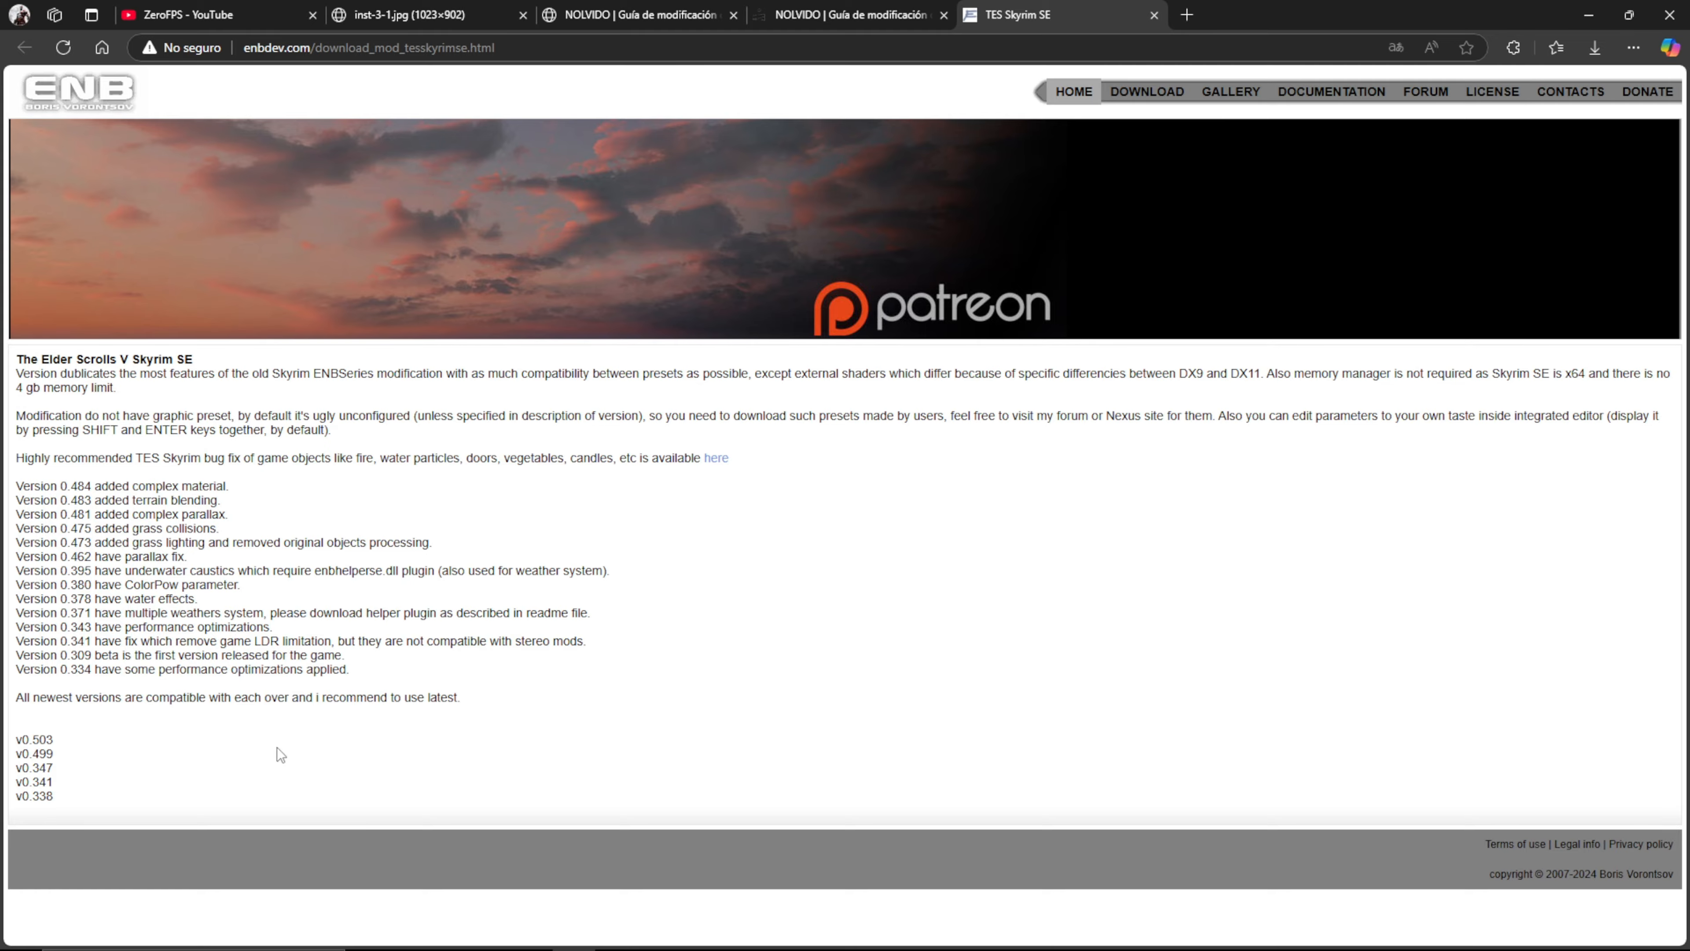
- Download ENBSeries v0.503 for Skyrim SE and open the downloaded zip archive
click(39, 741)
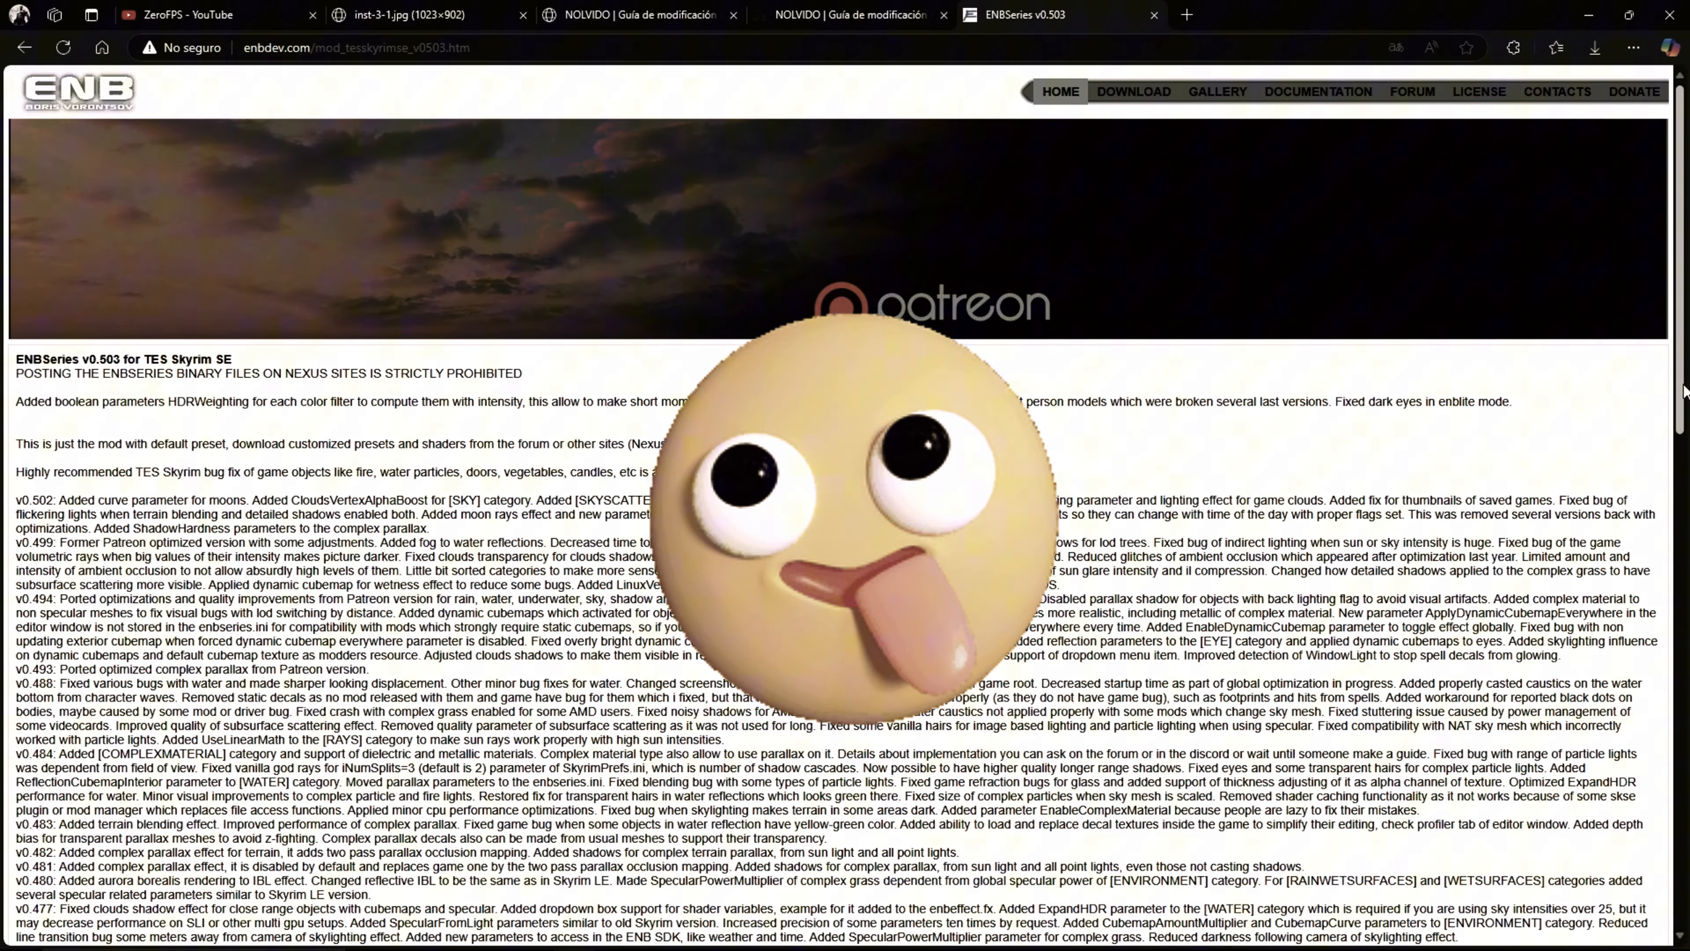
drag(1674, 395, 1674, 888)
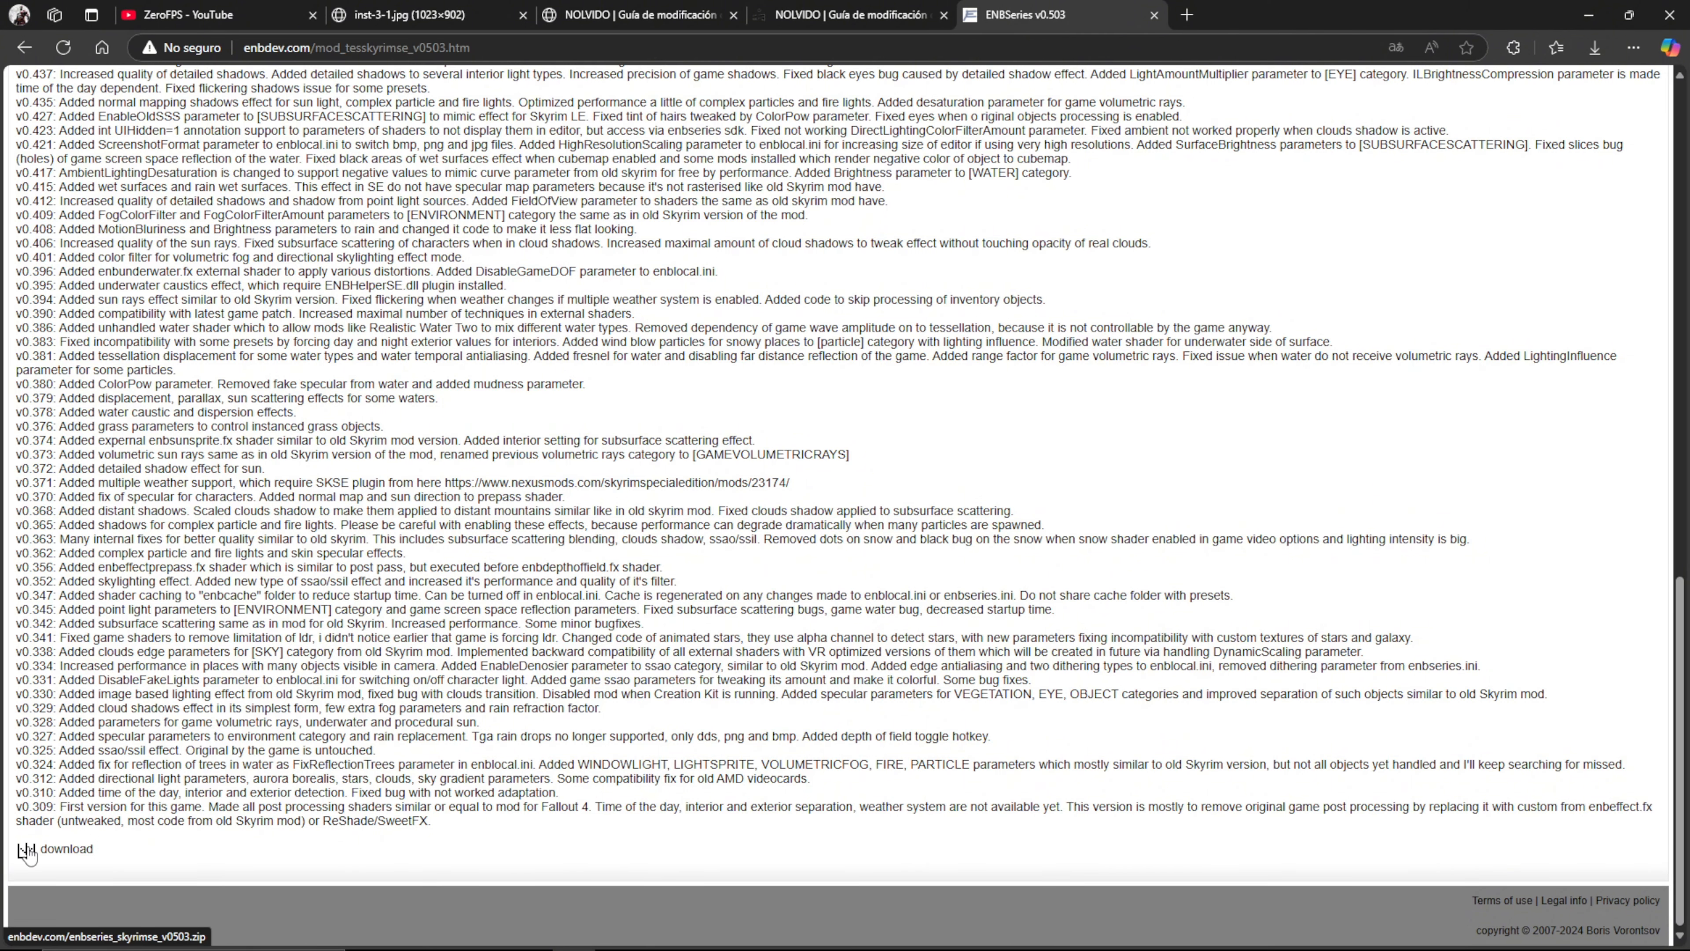
click(27, 851)
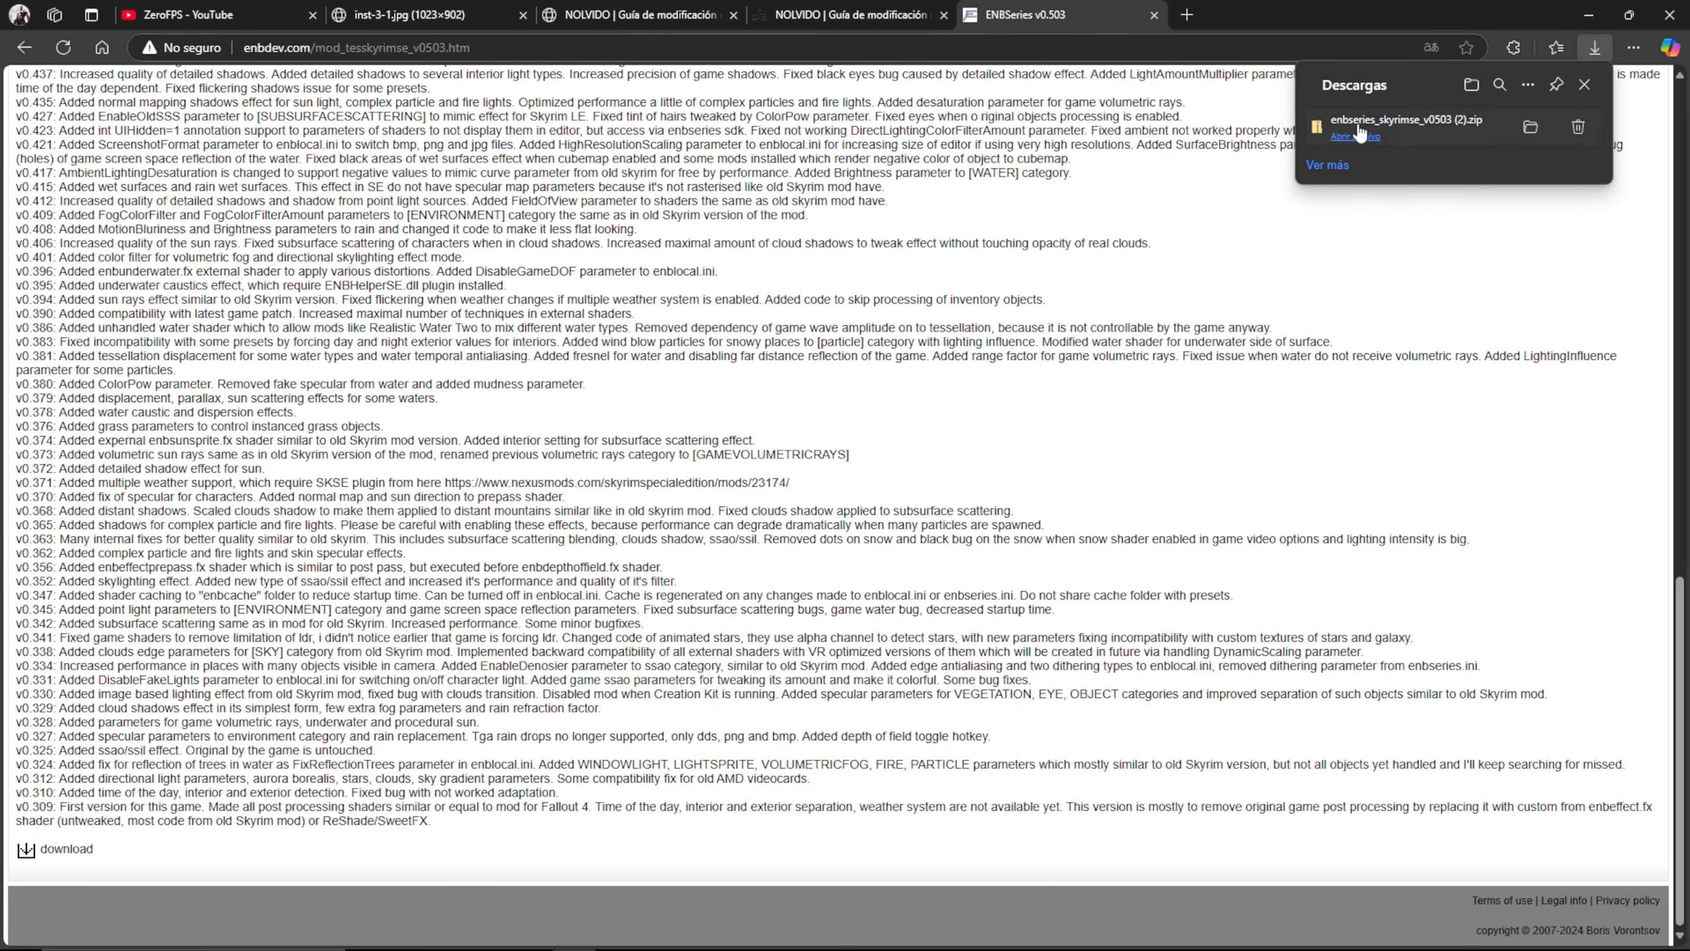
click(1345, 138)
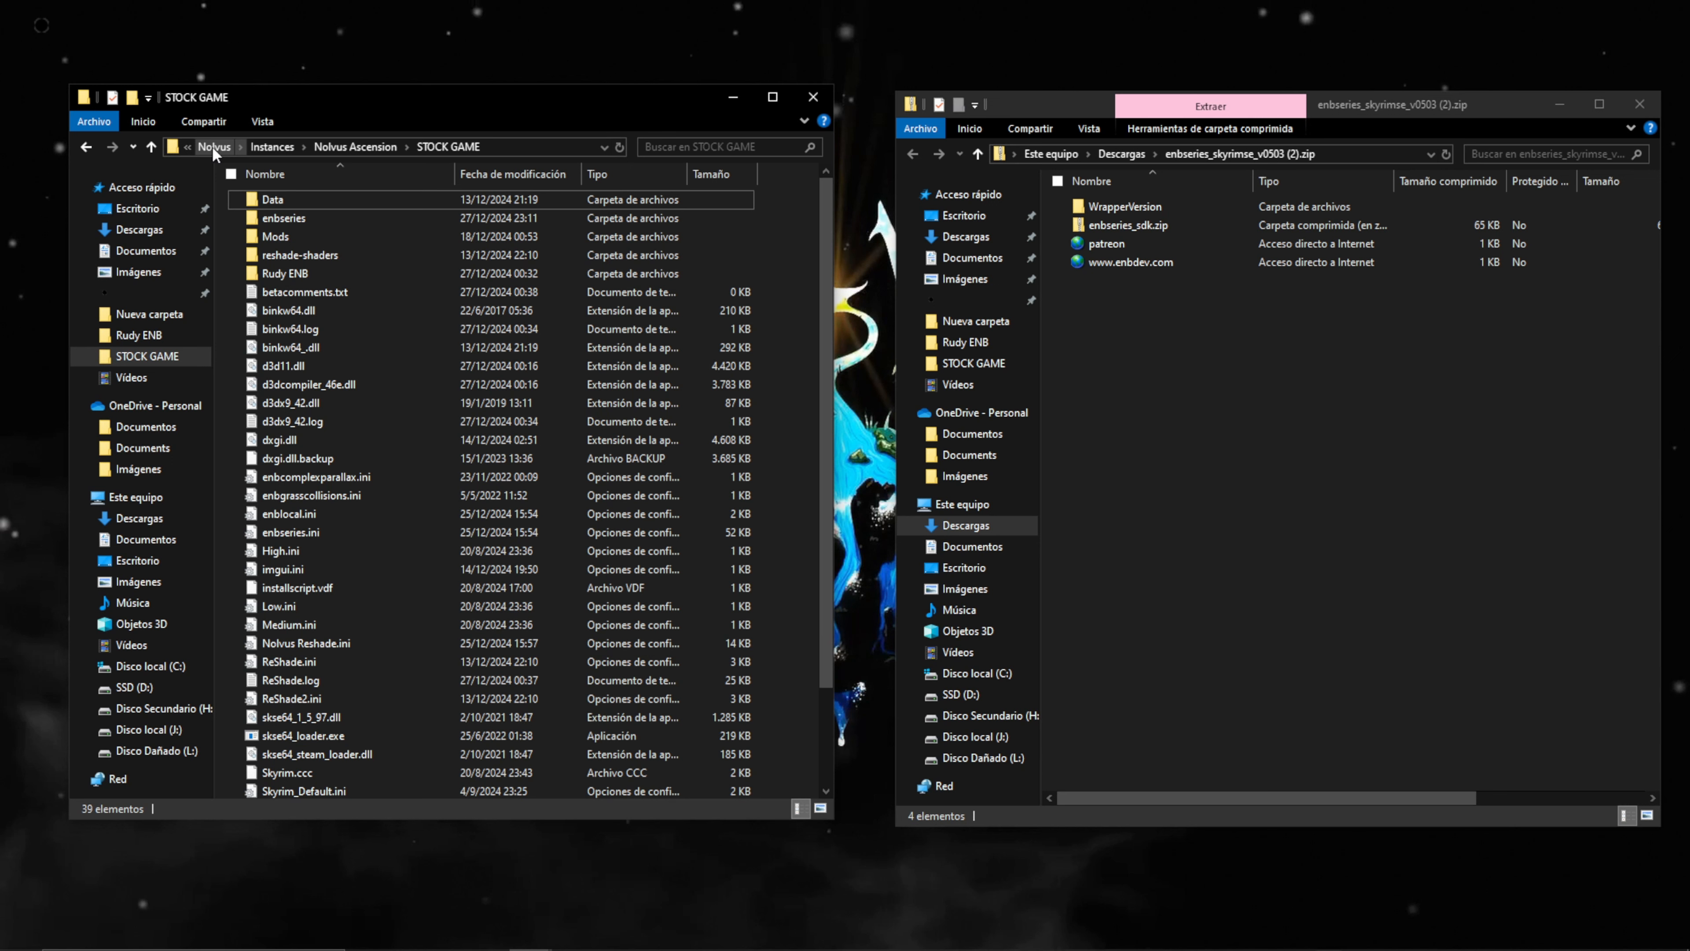
- Browse from the Nolvus folder through Instances and Nolvus Ascension to STOCK GAME and look over its files
click(213, 148)
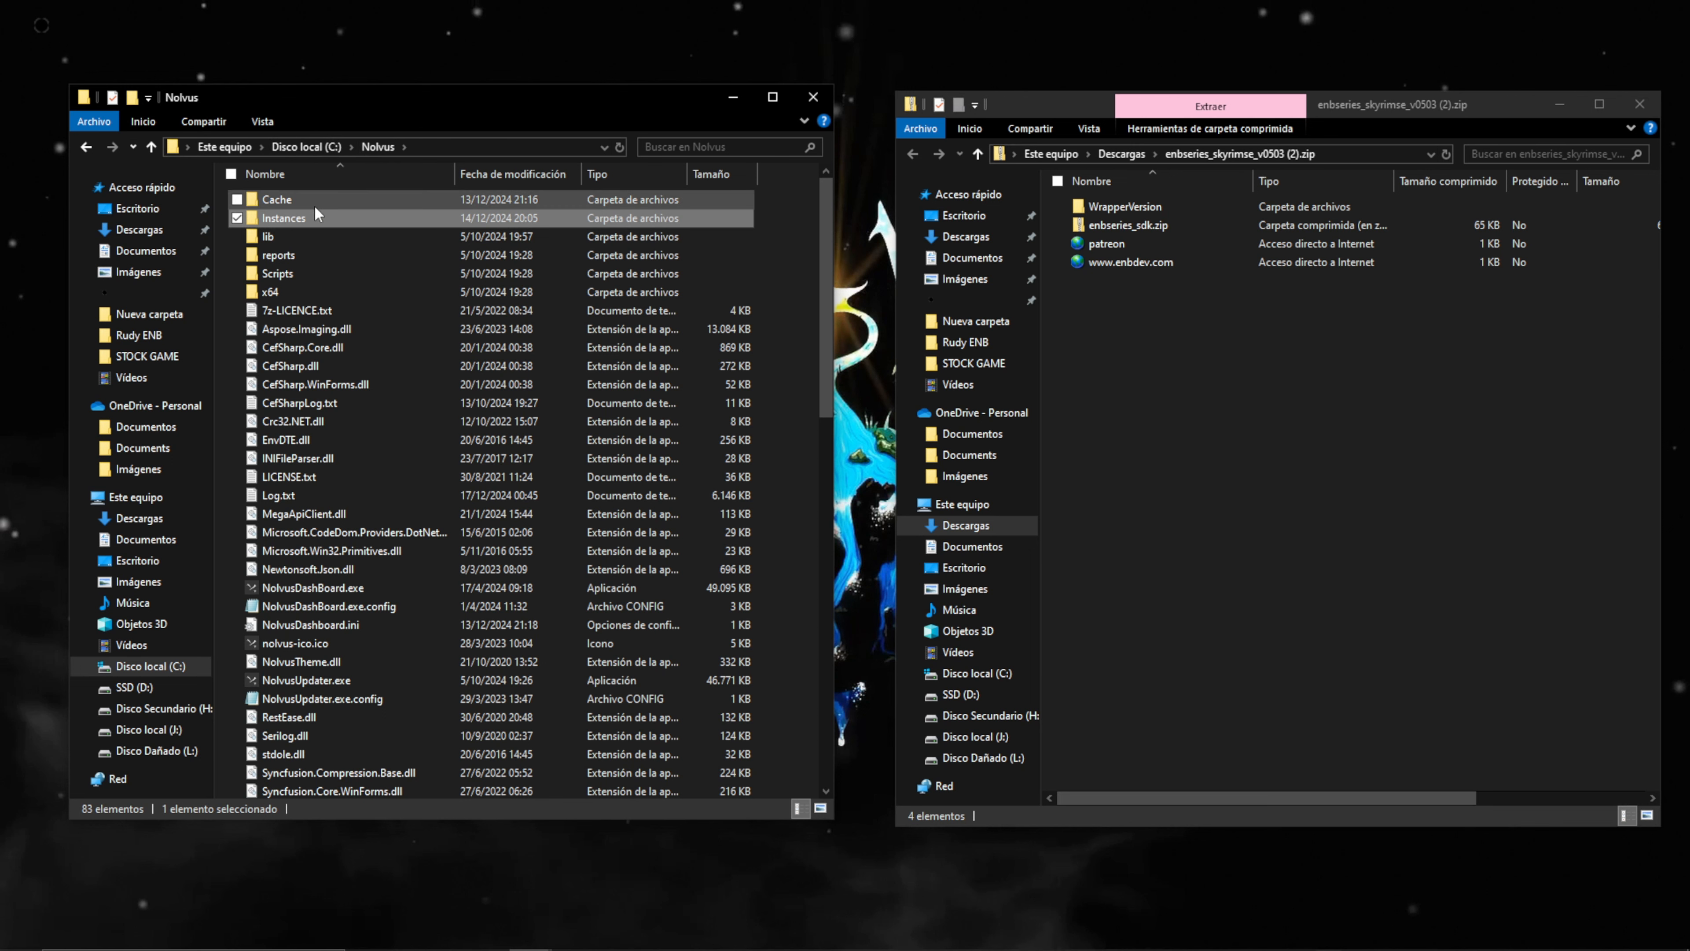
double_click(300, 217)
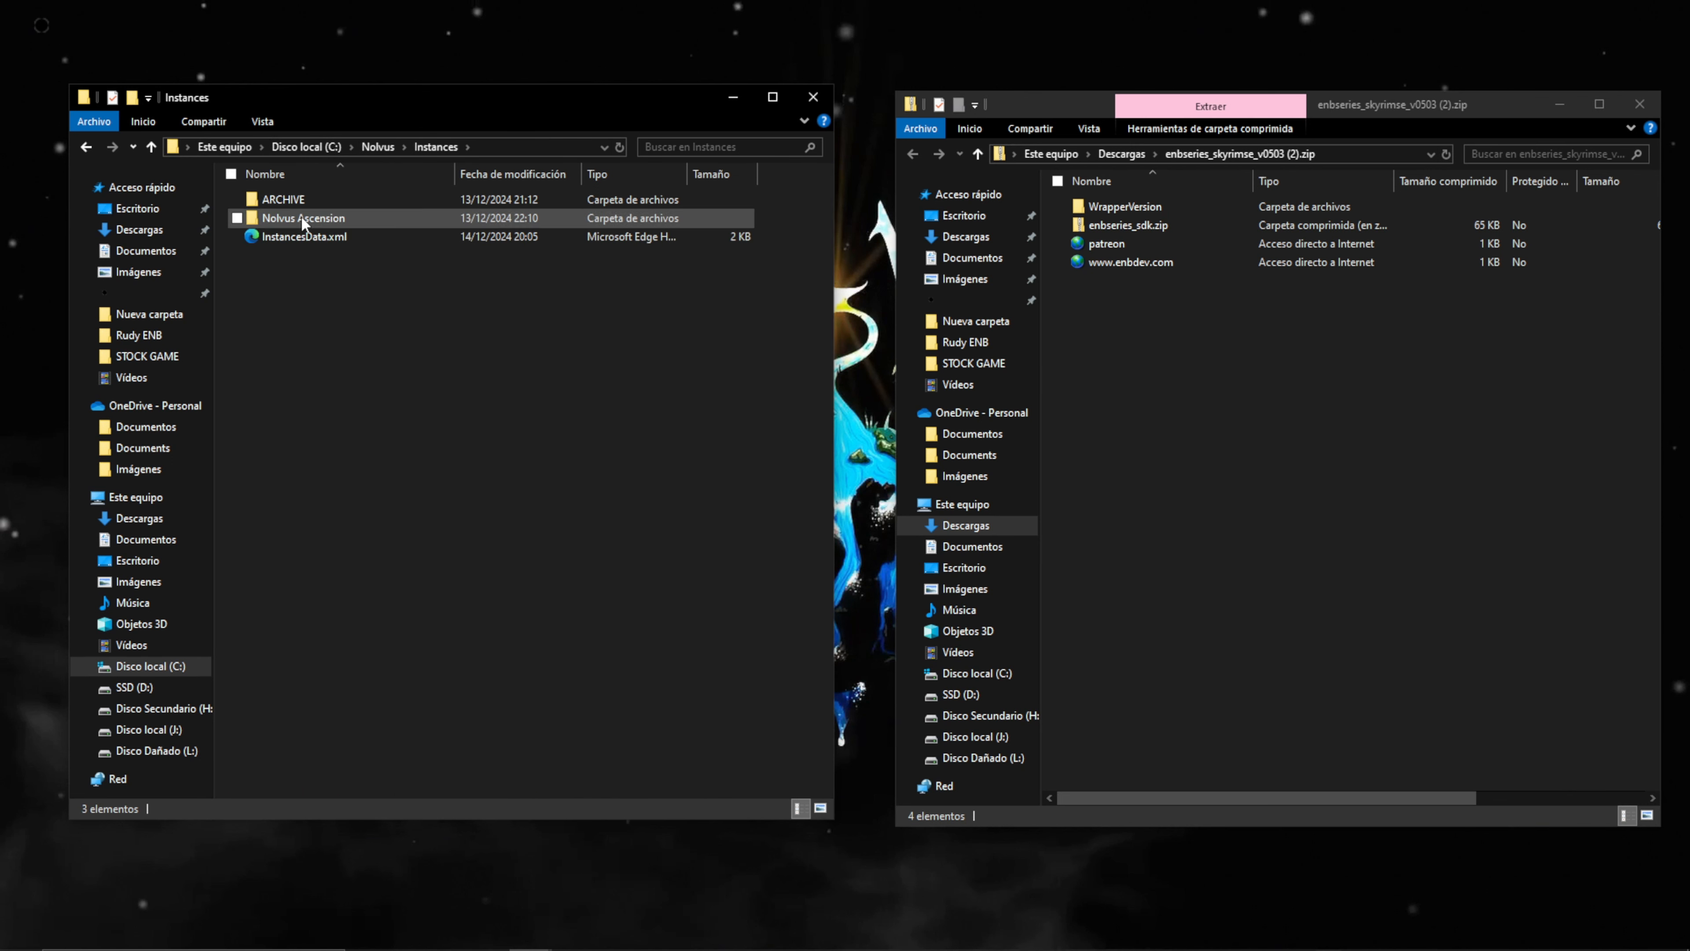
double_click(301, 217)
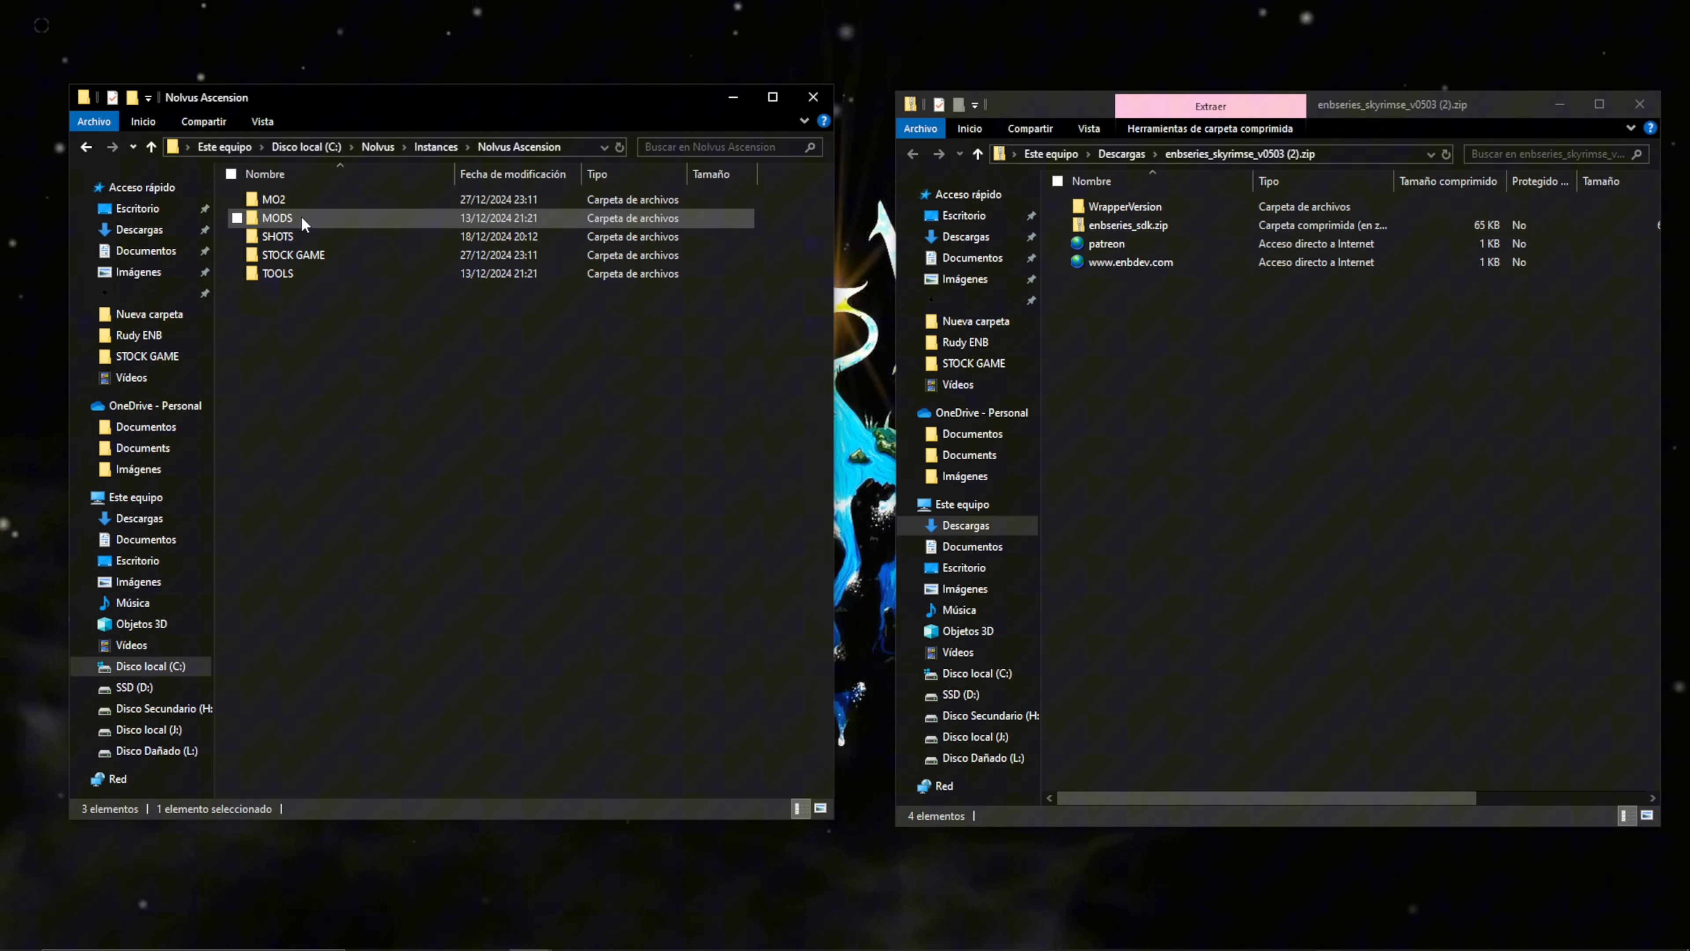
click(317, 259)
double_click(370, 260)
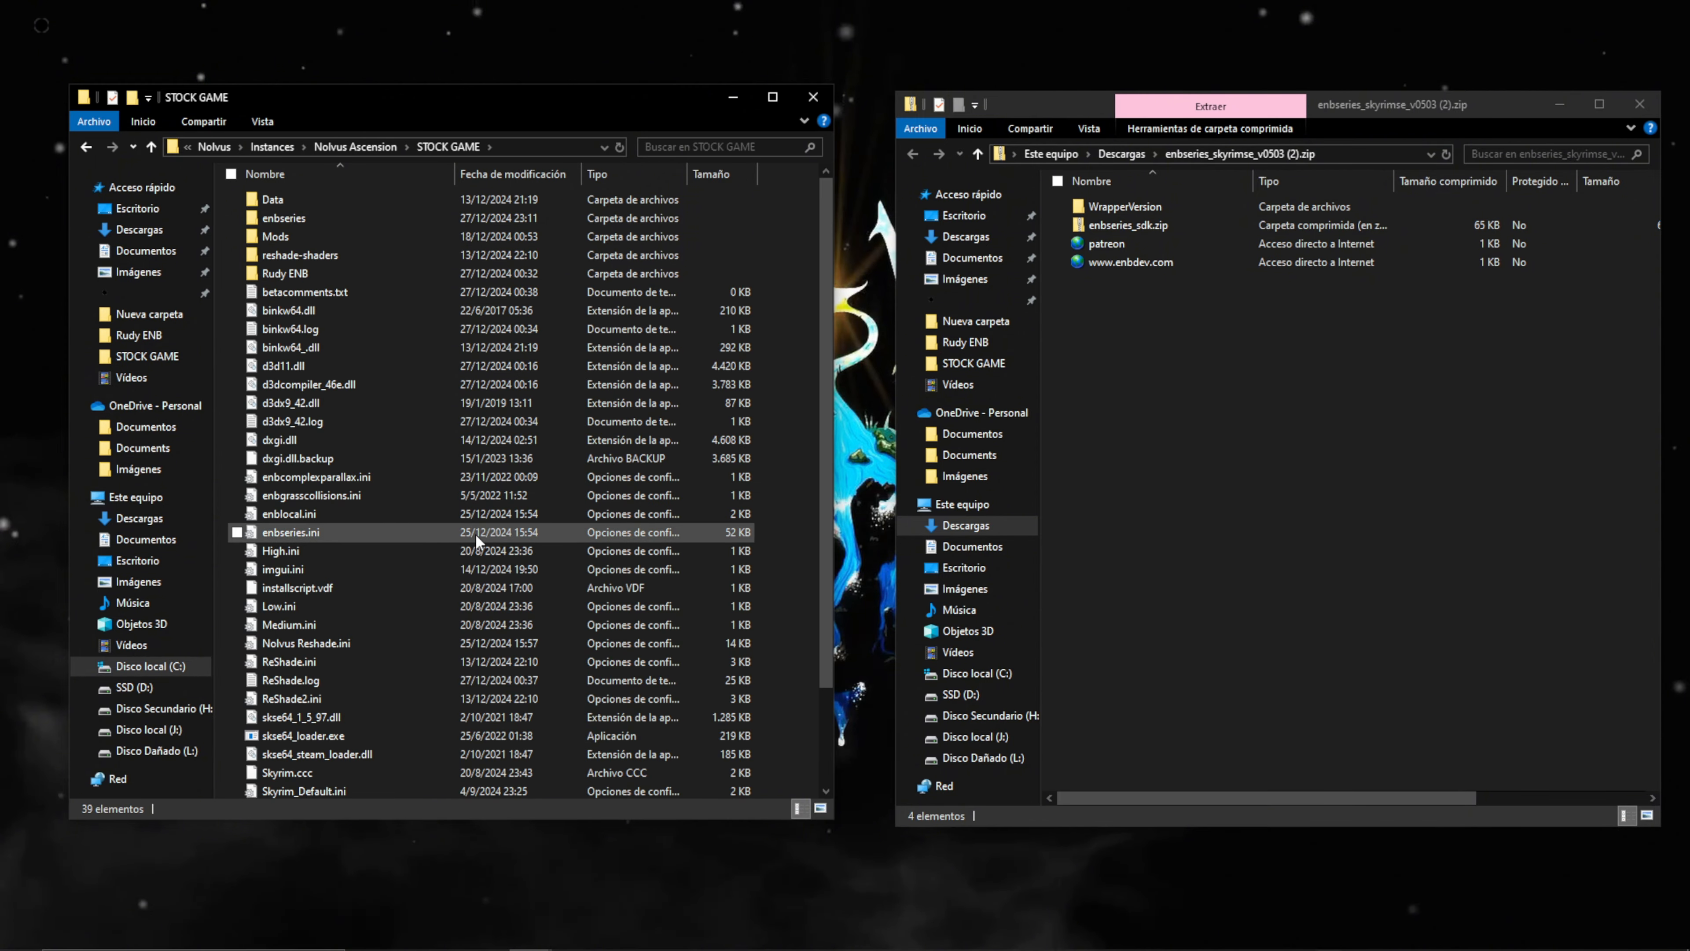
scroll(802, 265, down, 2)
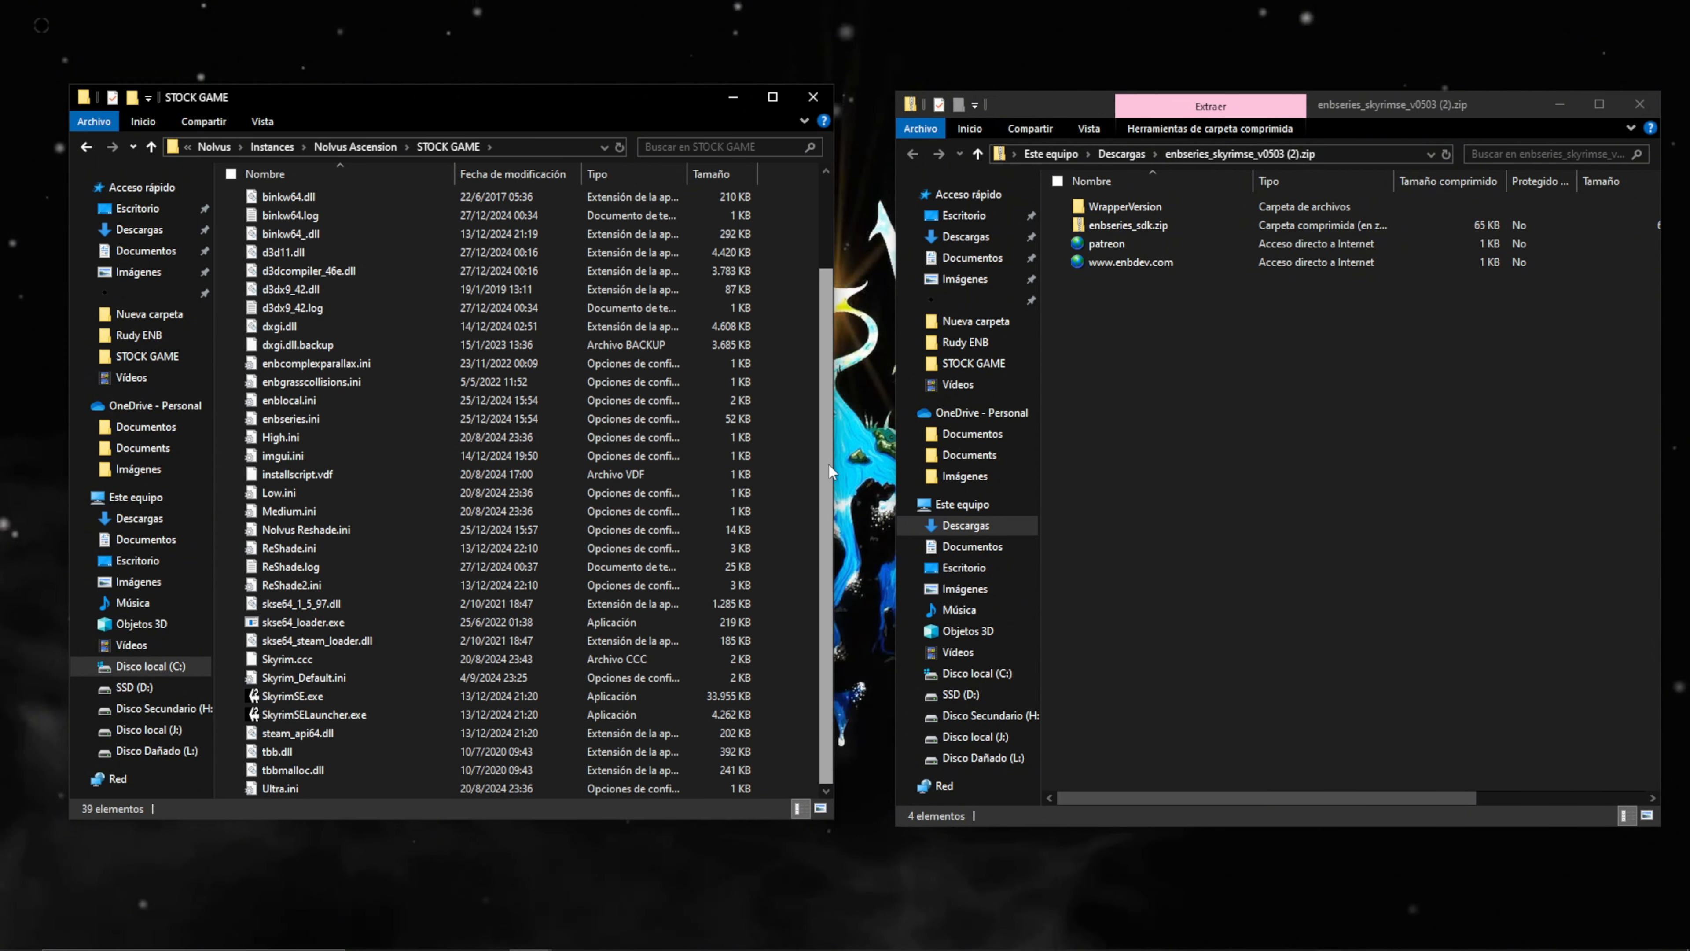
drag(828, 459, 816, 307)
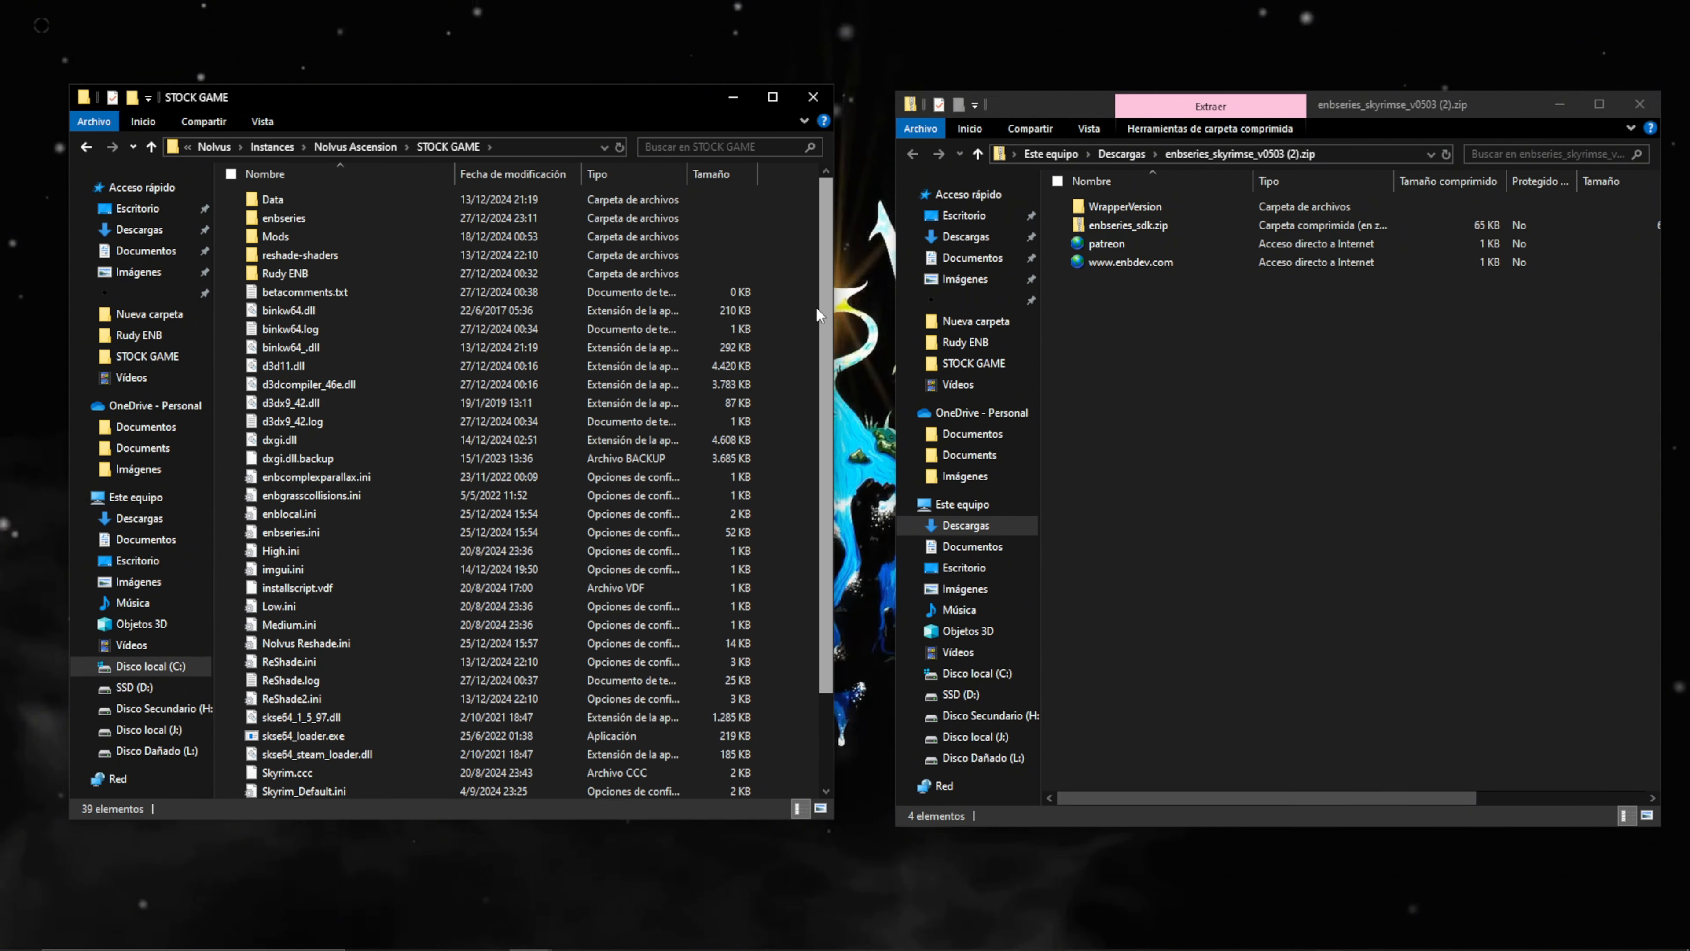
- Copy d3d11.dll and d3dcompiler_46e.dll from the archive's WrapperVersion folder into STOCK GAME, replacing the existing files
double_click(1147, 204)
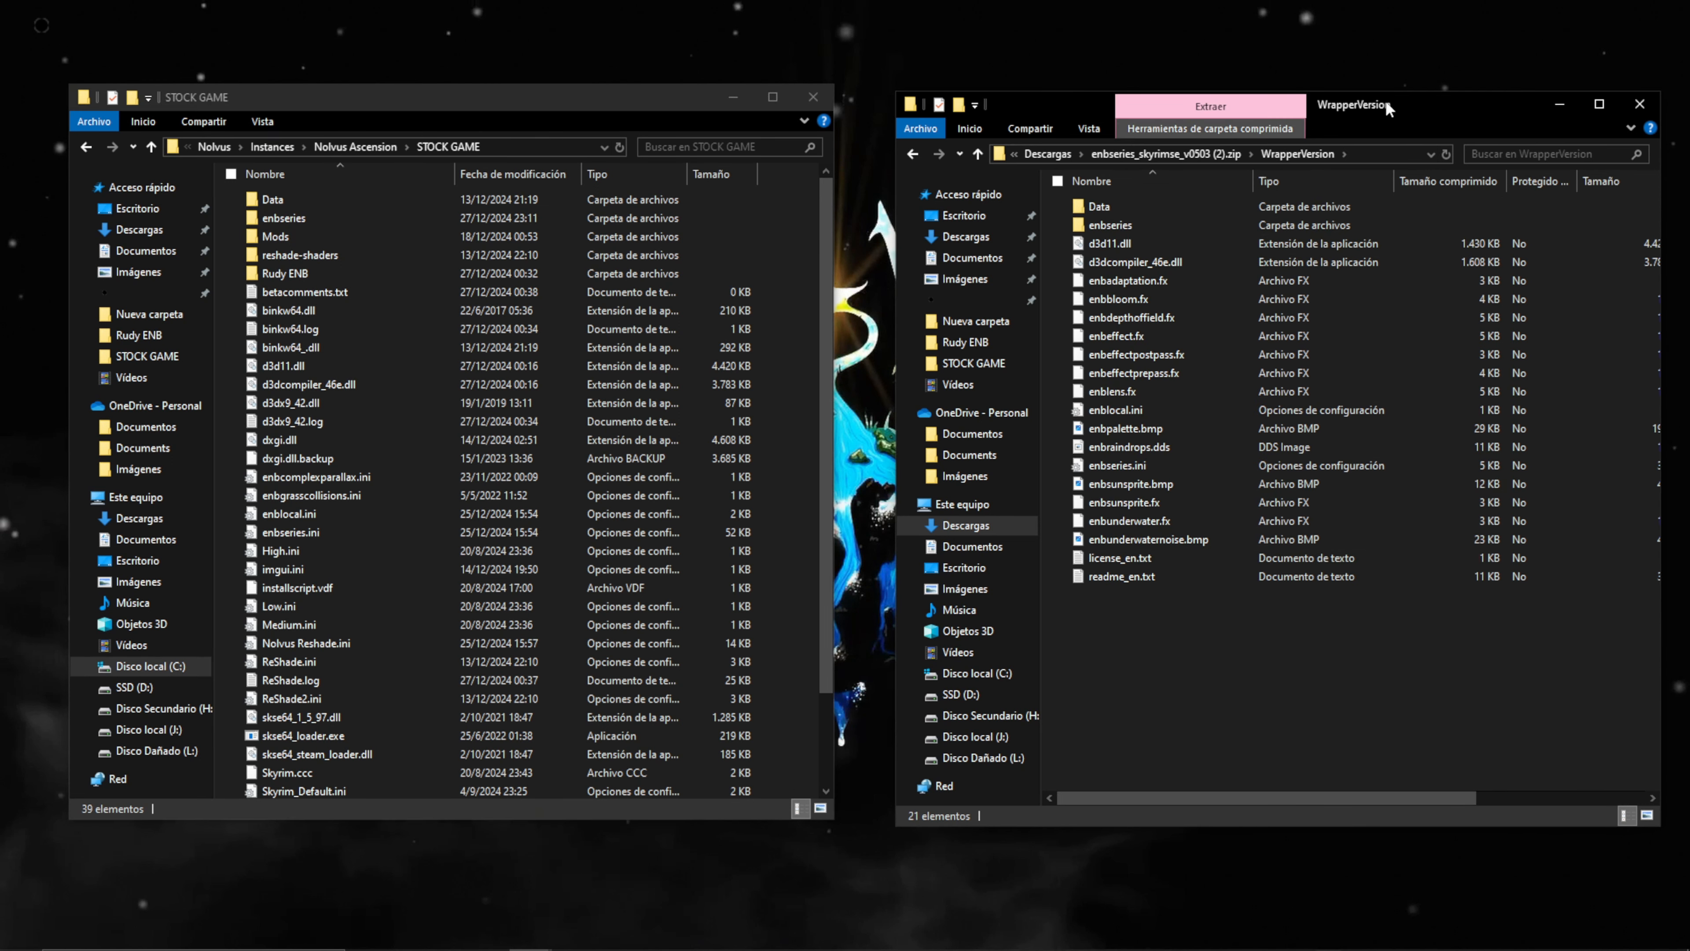
drag(1386, 101, 1365, 101)
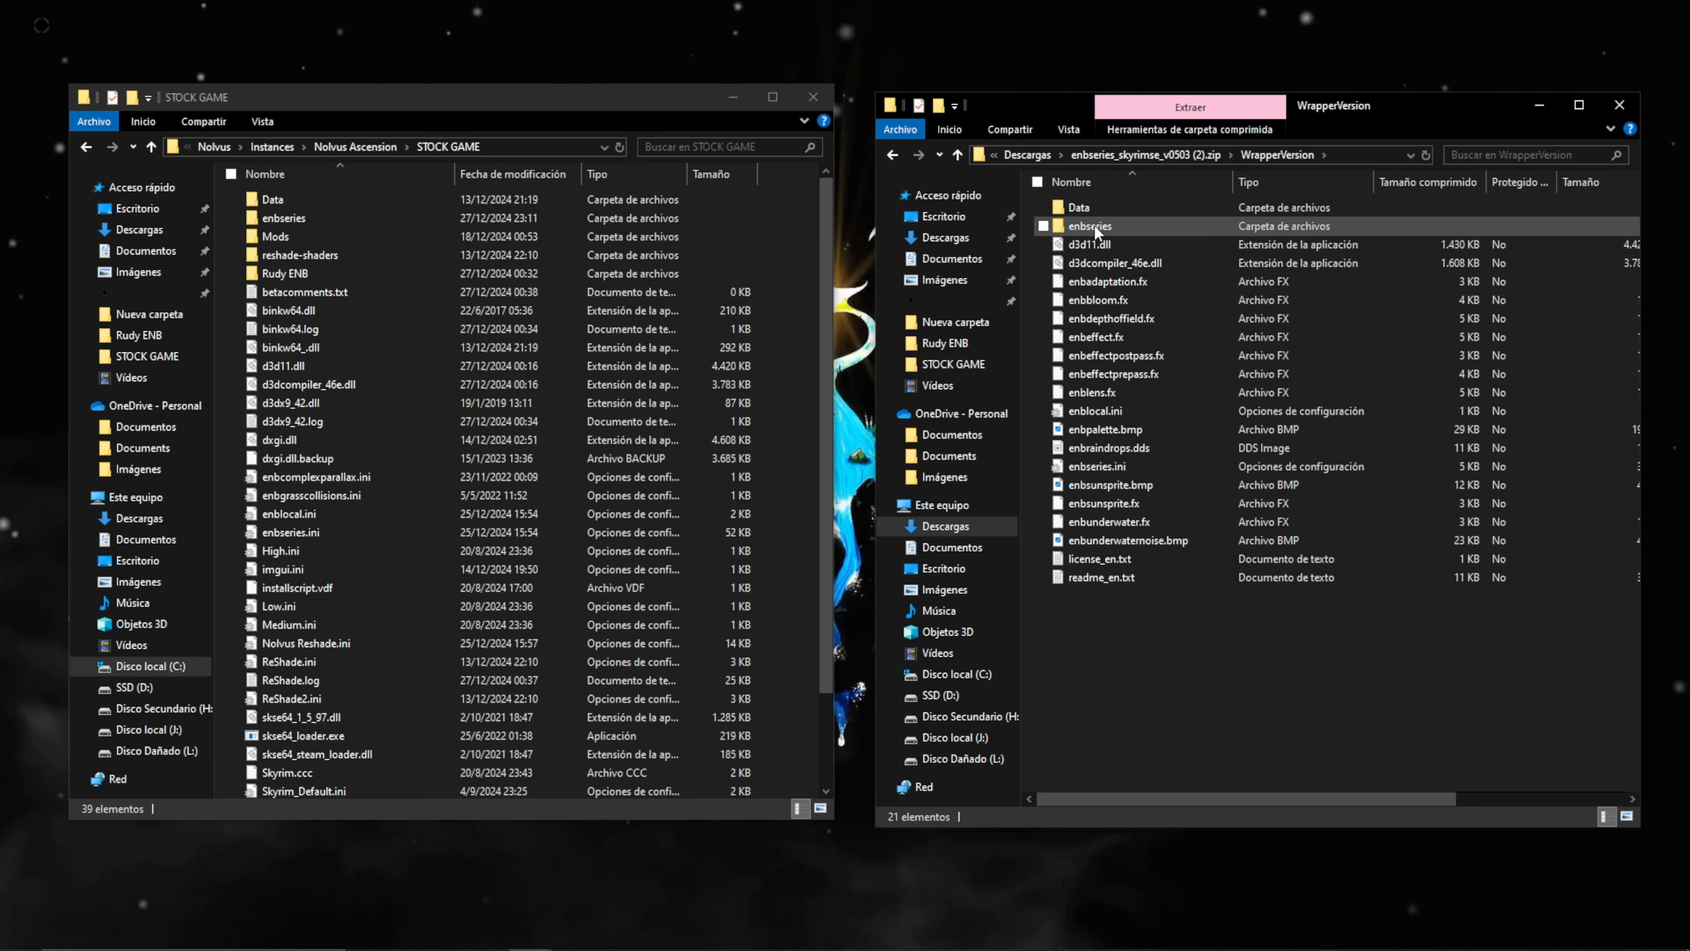
click(1042, 245)
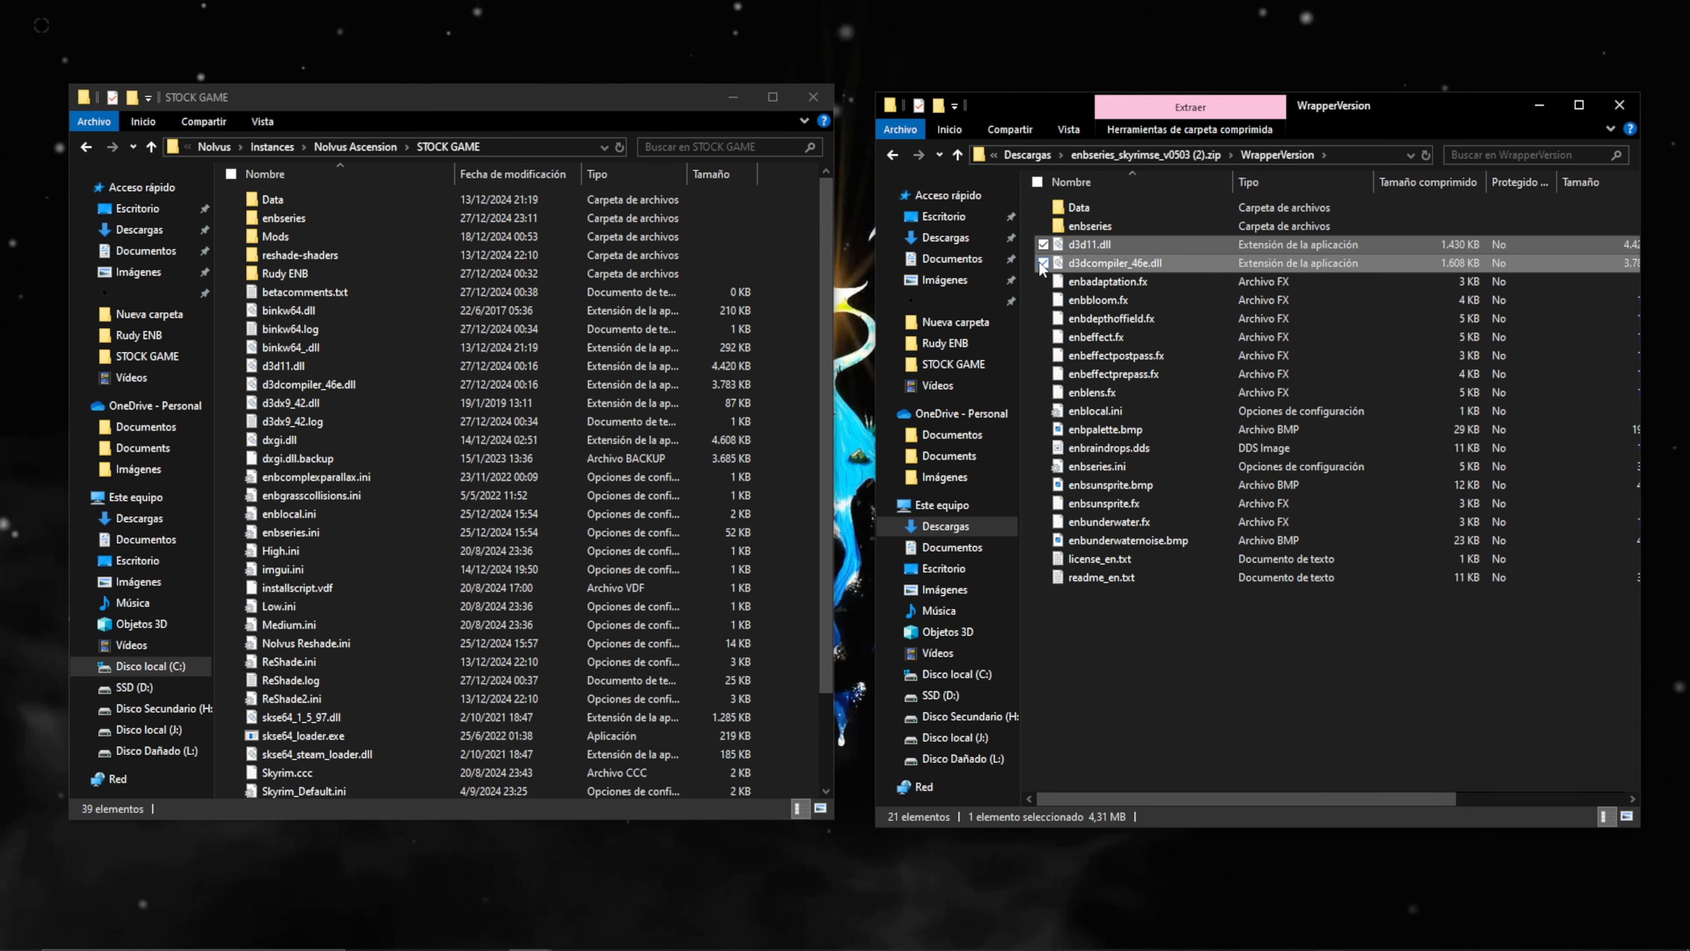
click(1043, 263)
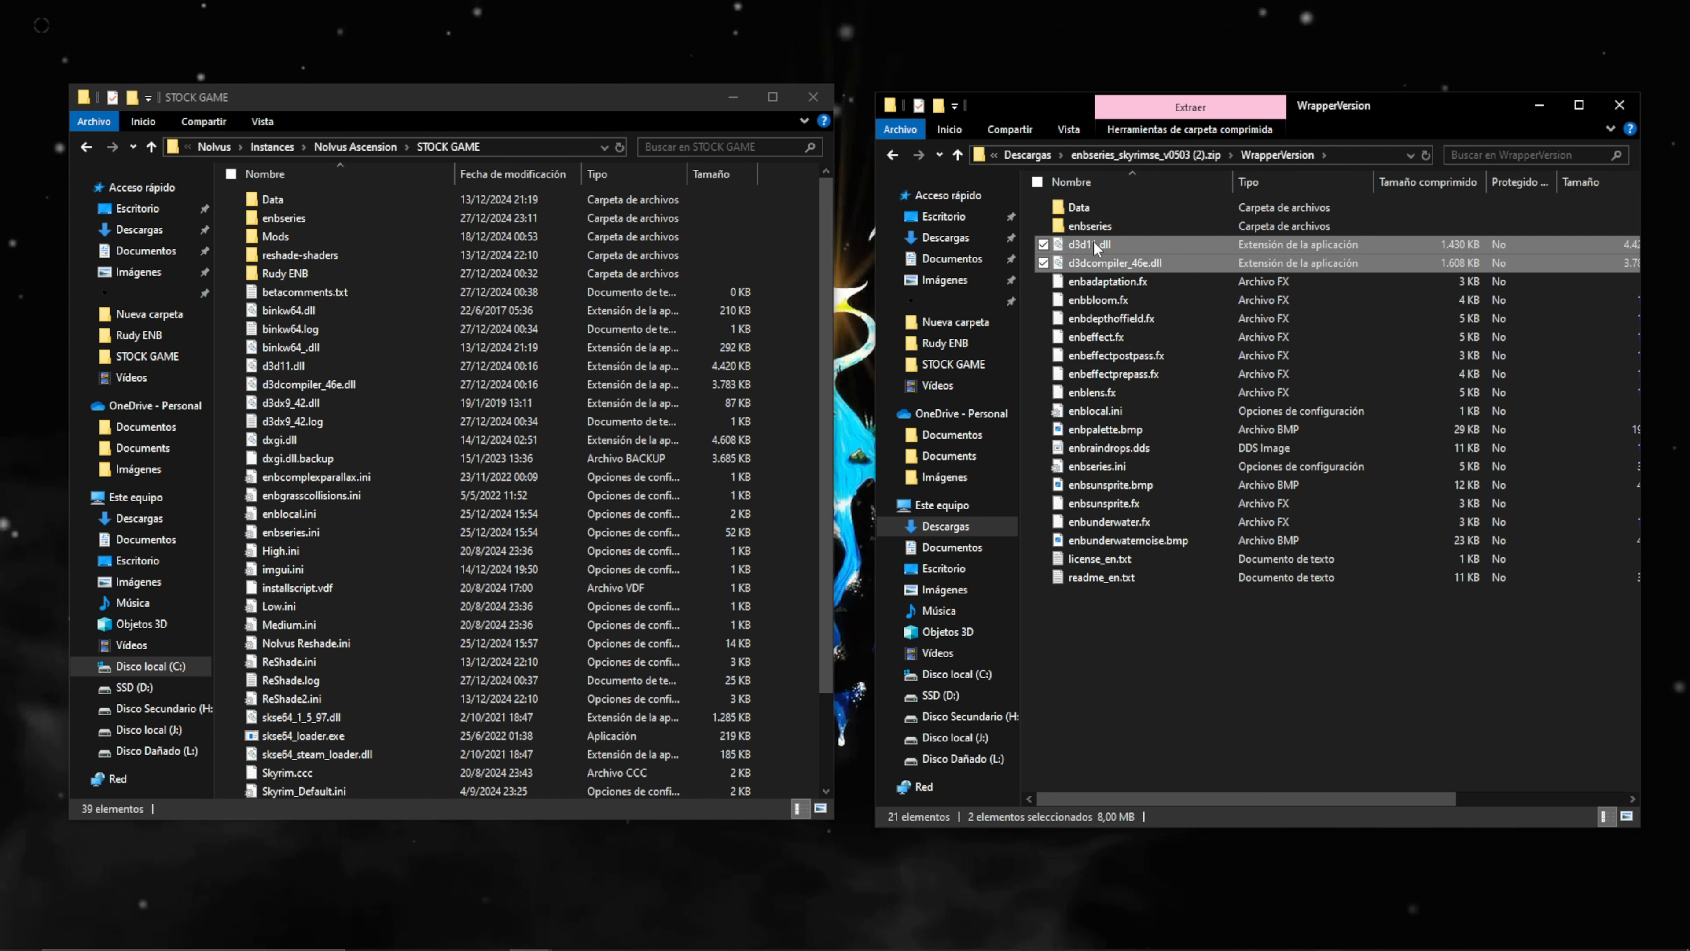
drag(1096, 247, 794, 259)
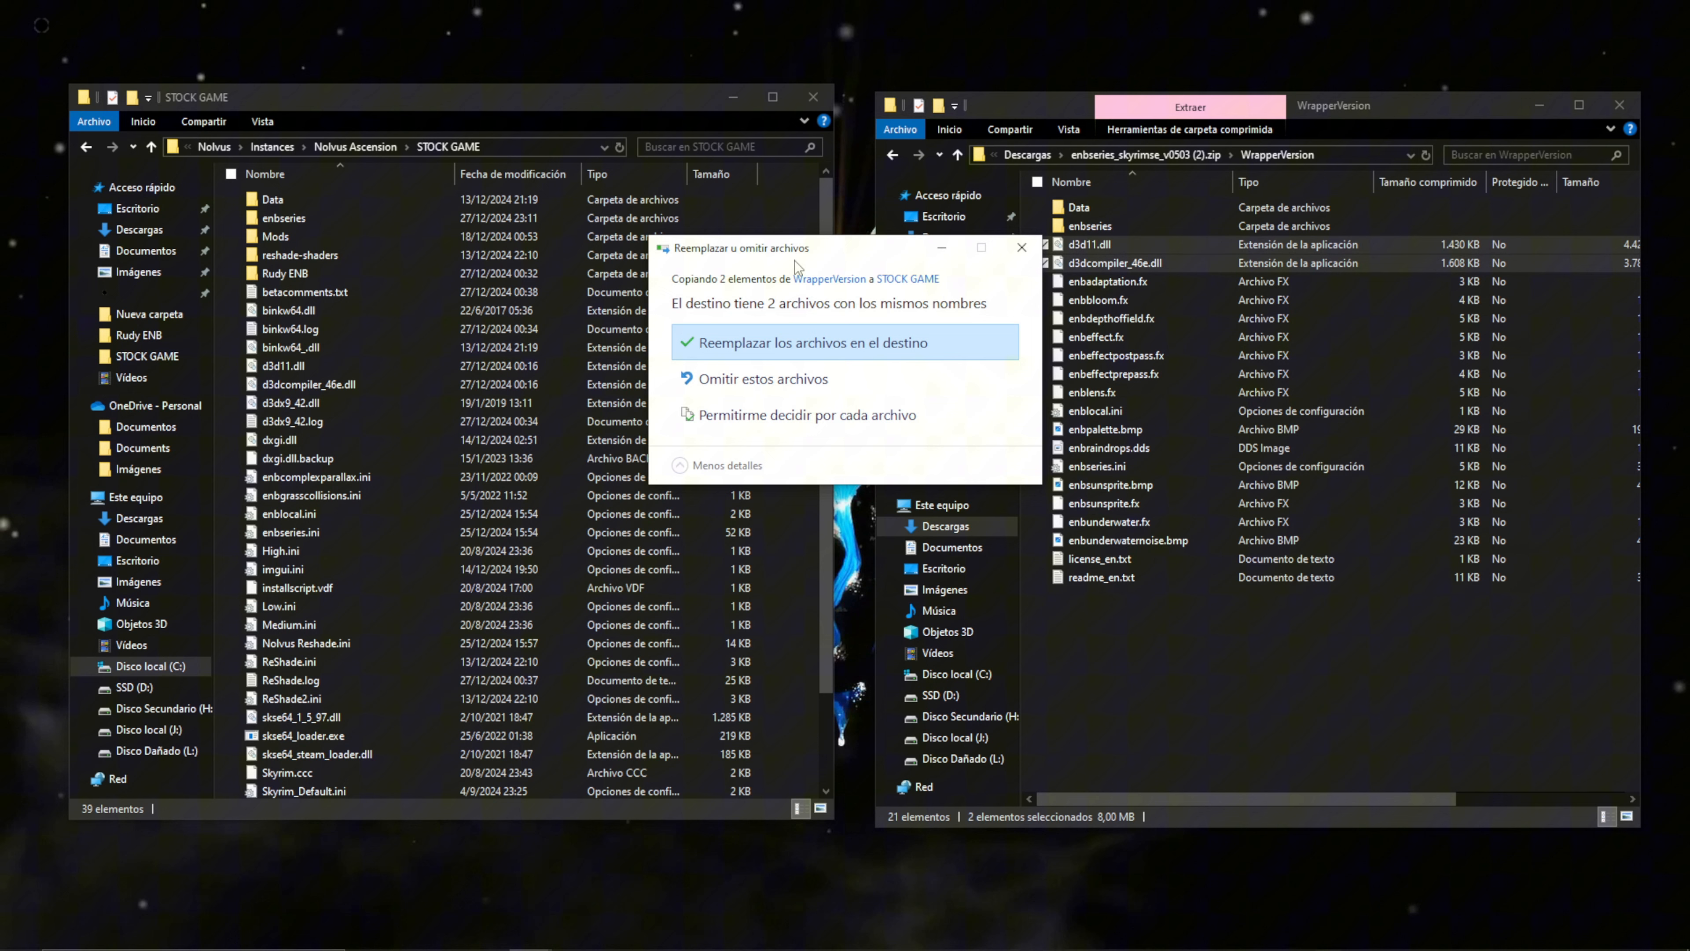
click(817, 345)
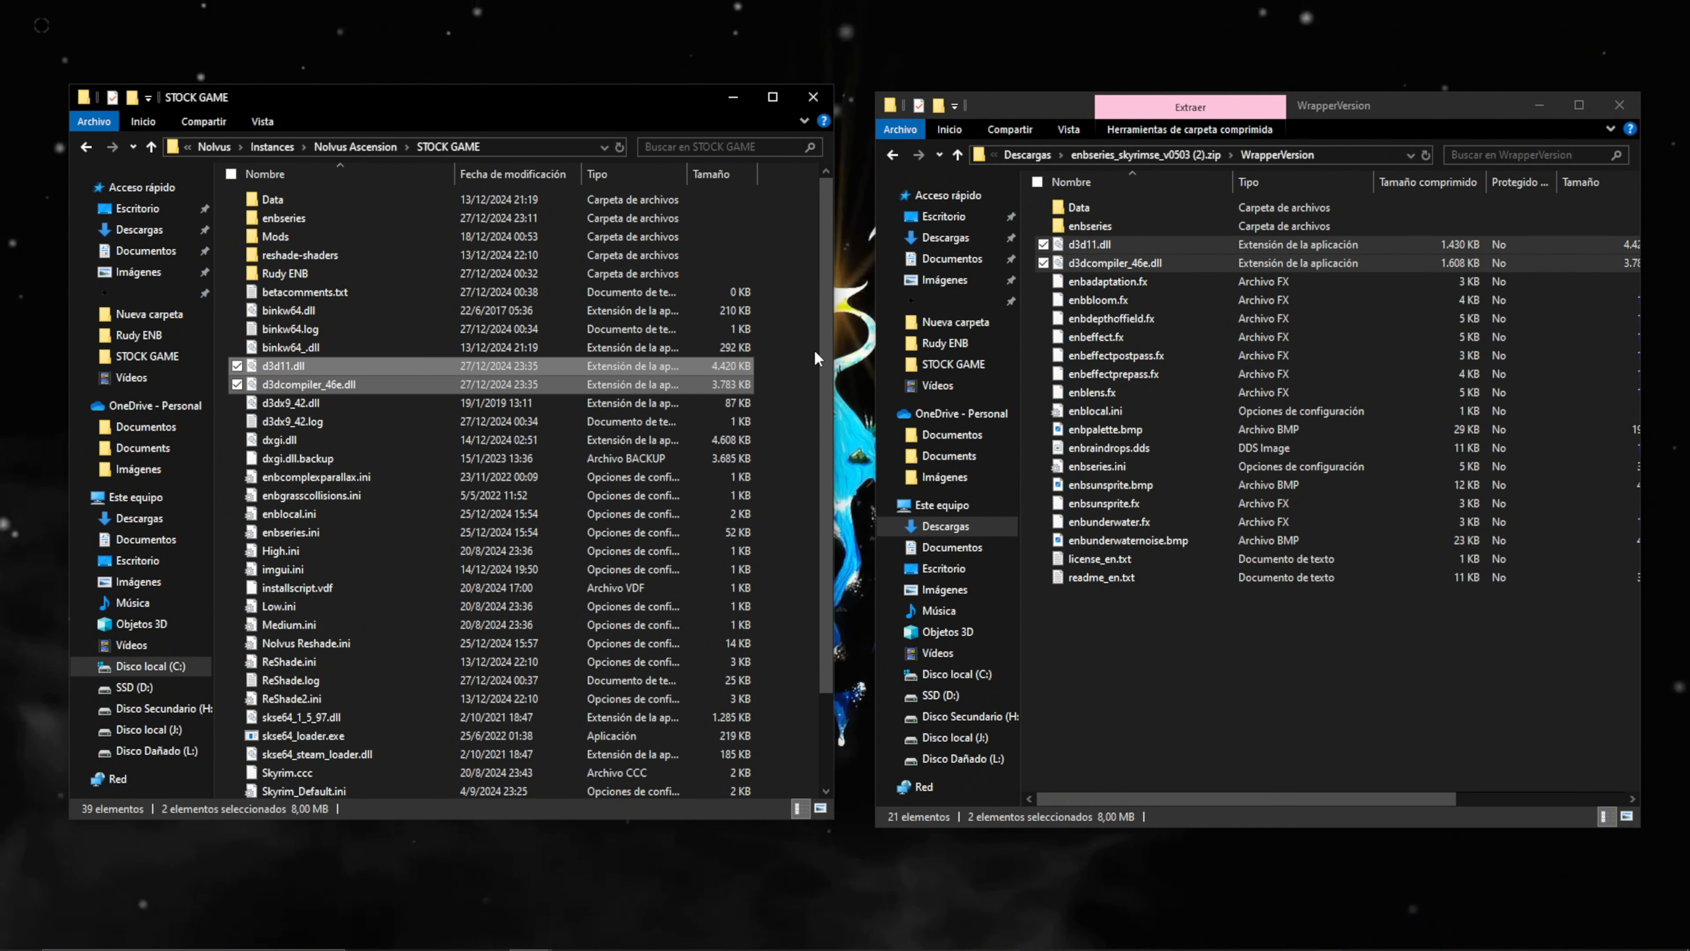
- Close the WrapperVersion archive window and minimize the STOCK GAME folder window
scroll(814, 400, down, 2)
scroll(814, 407, up, 2)
click(1618, 110)
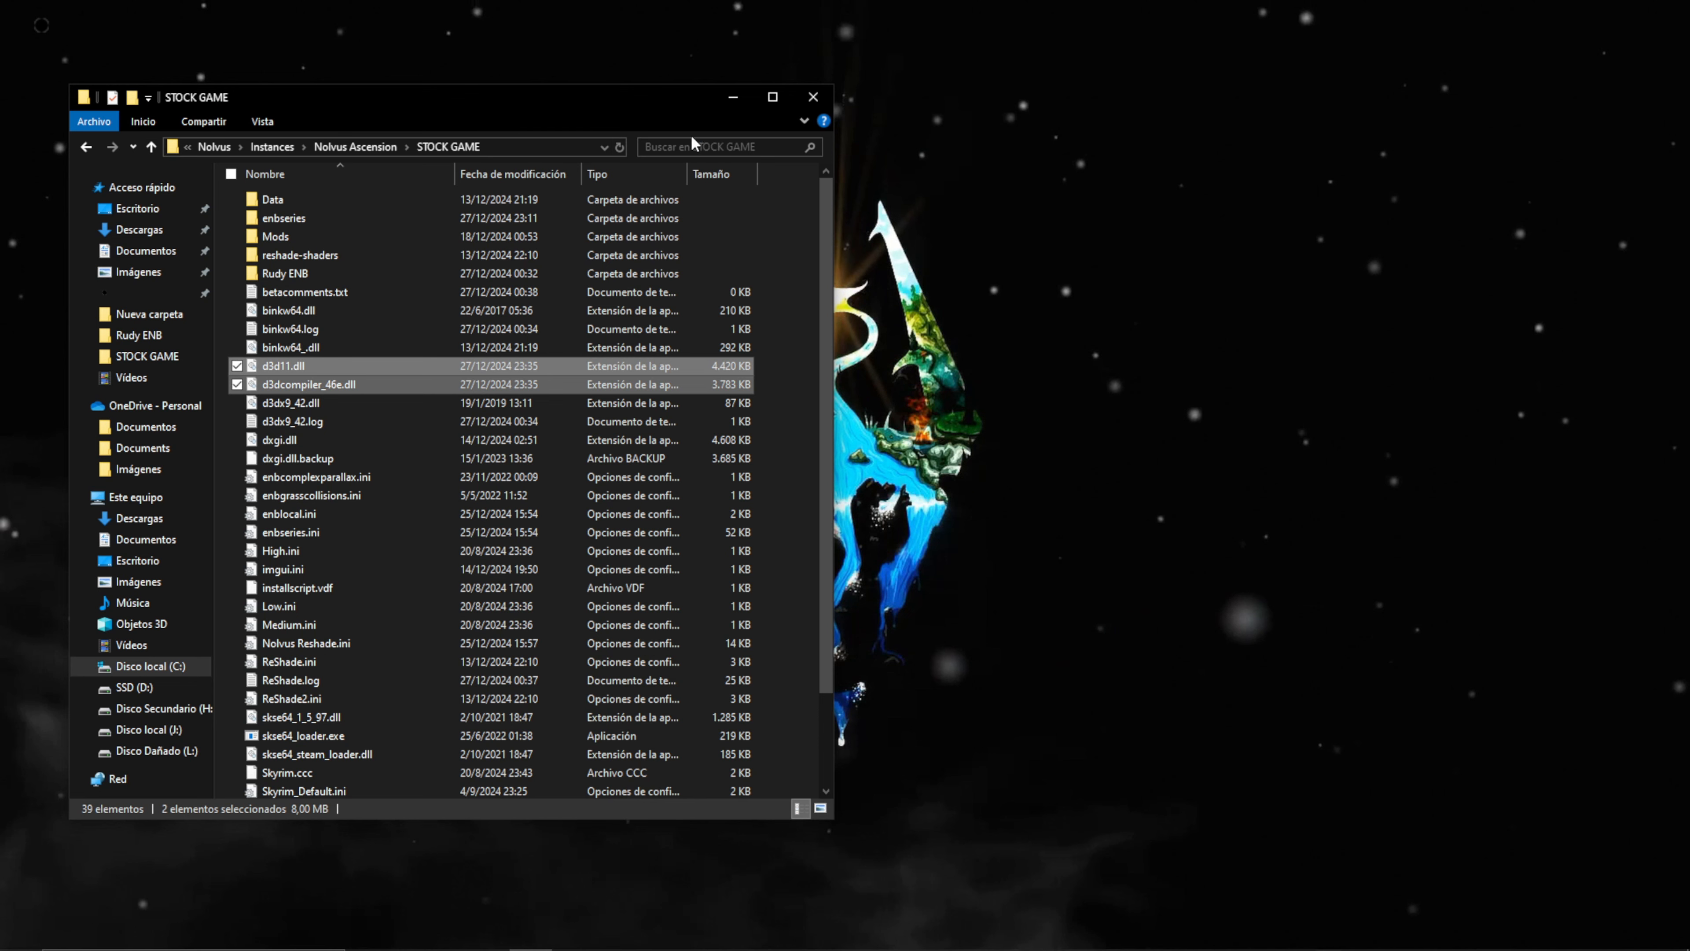
double_click(638, 98)
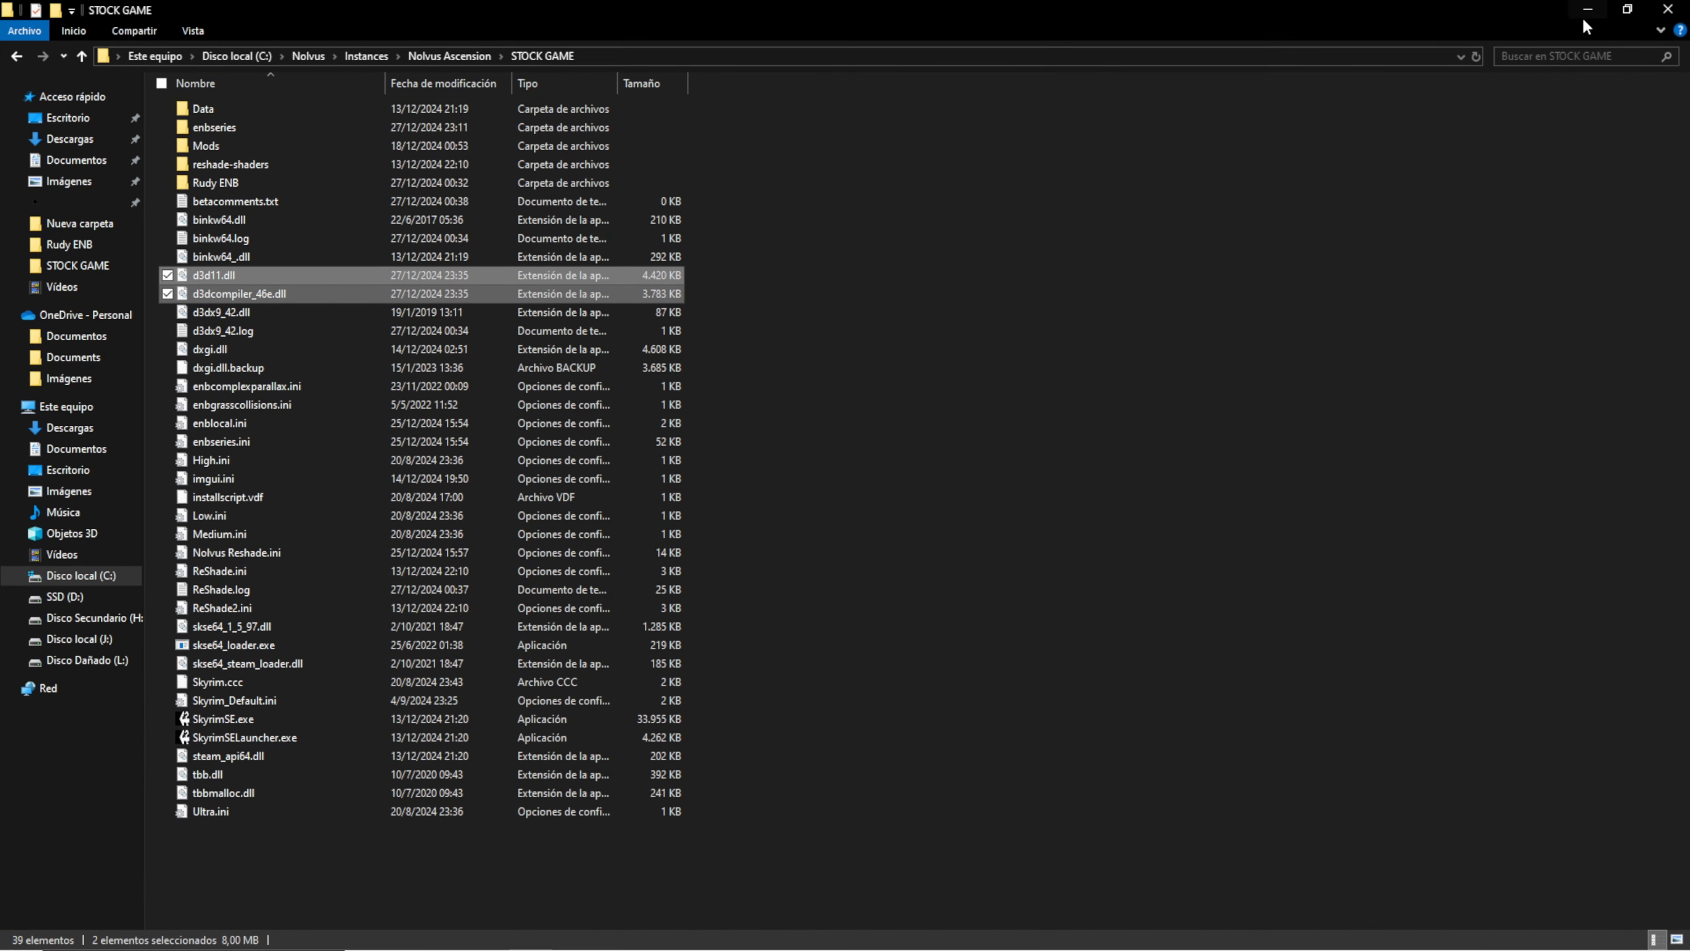
drag(1450, 14, 612, 149)
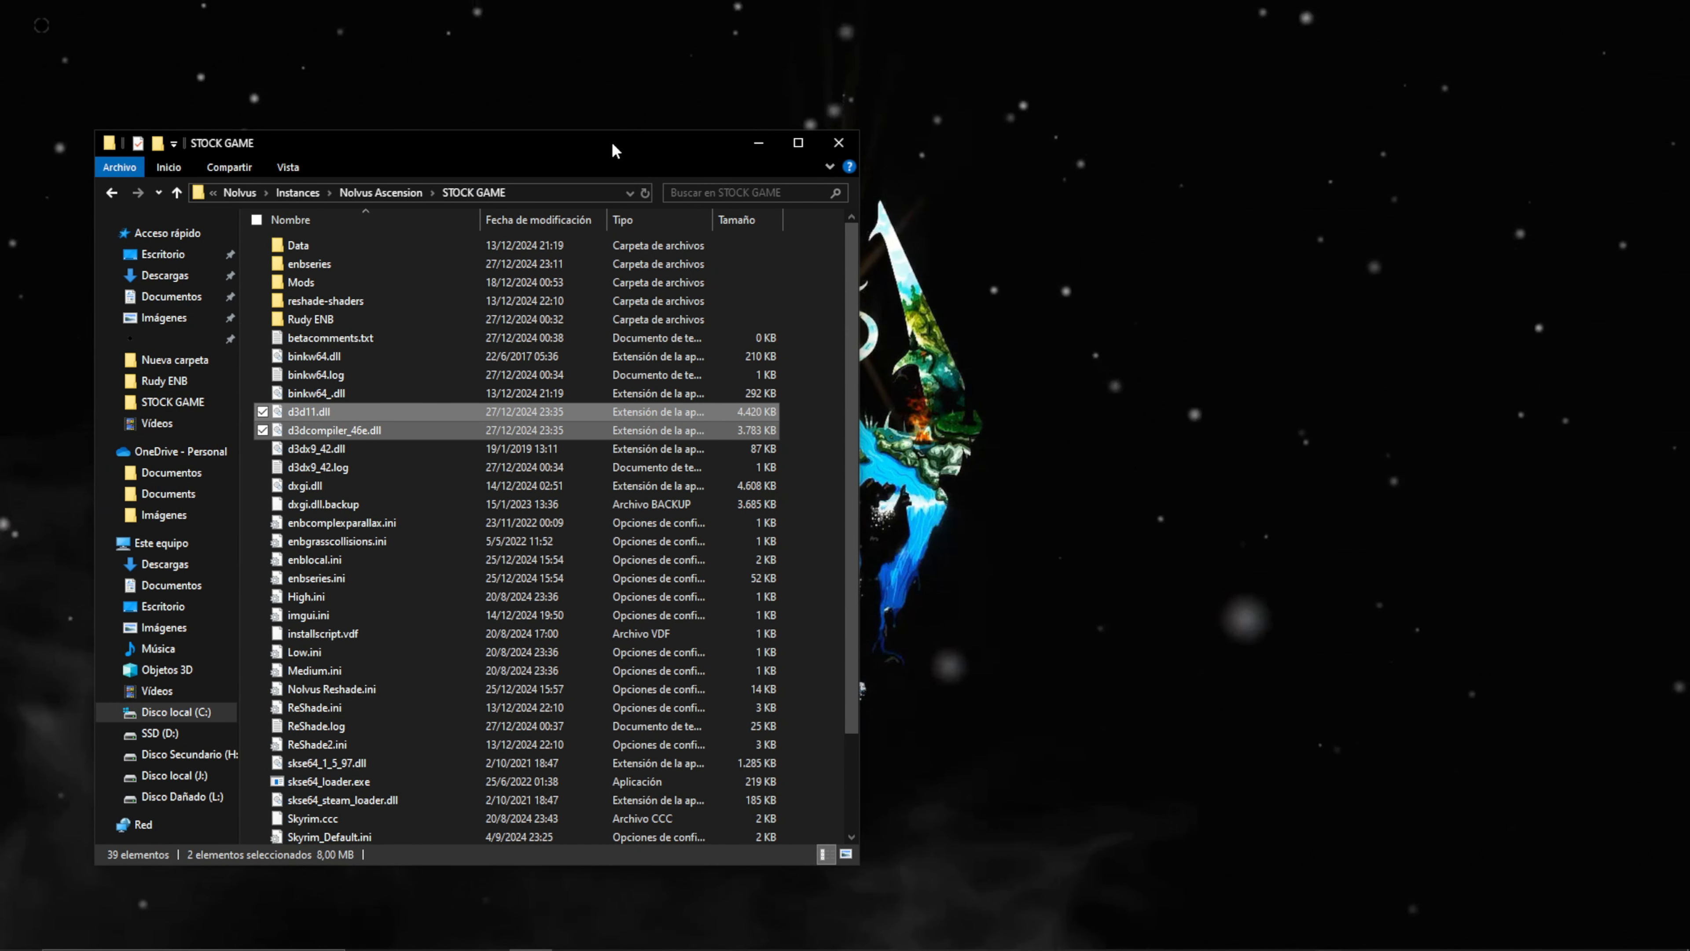
click(758, 144)
mouse_move(1124, 935)
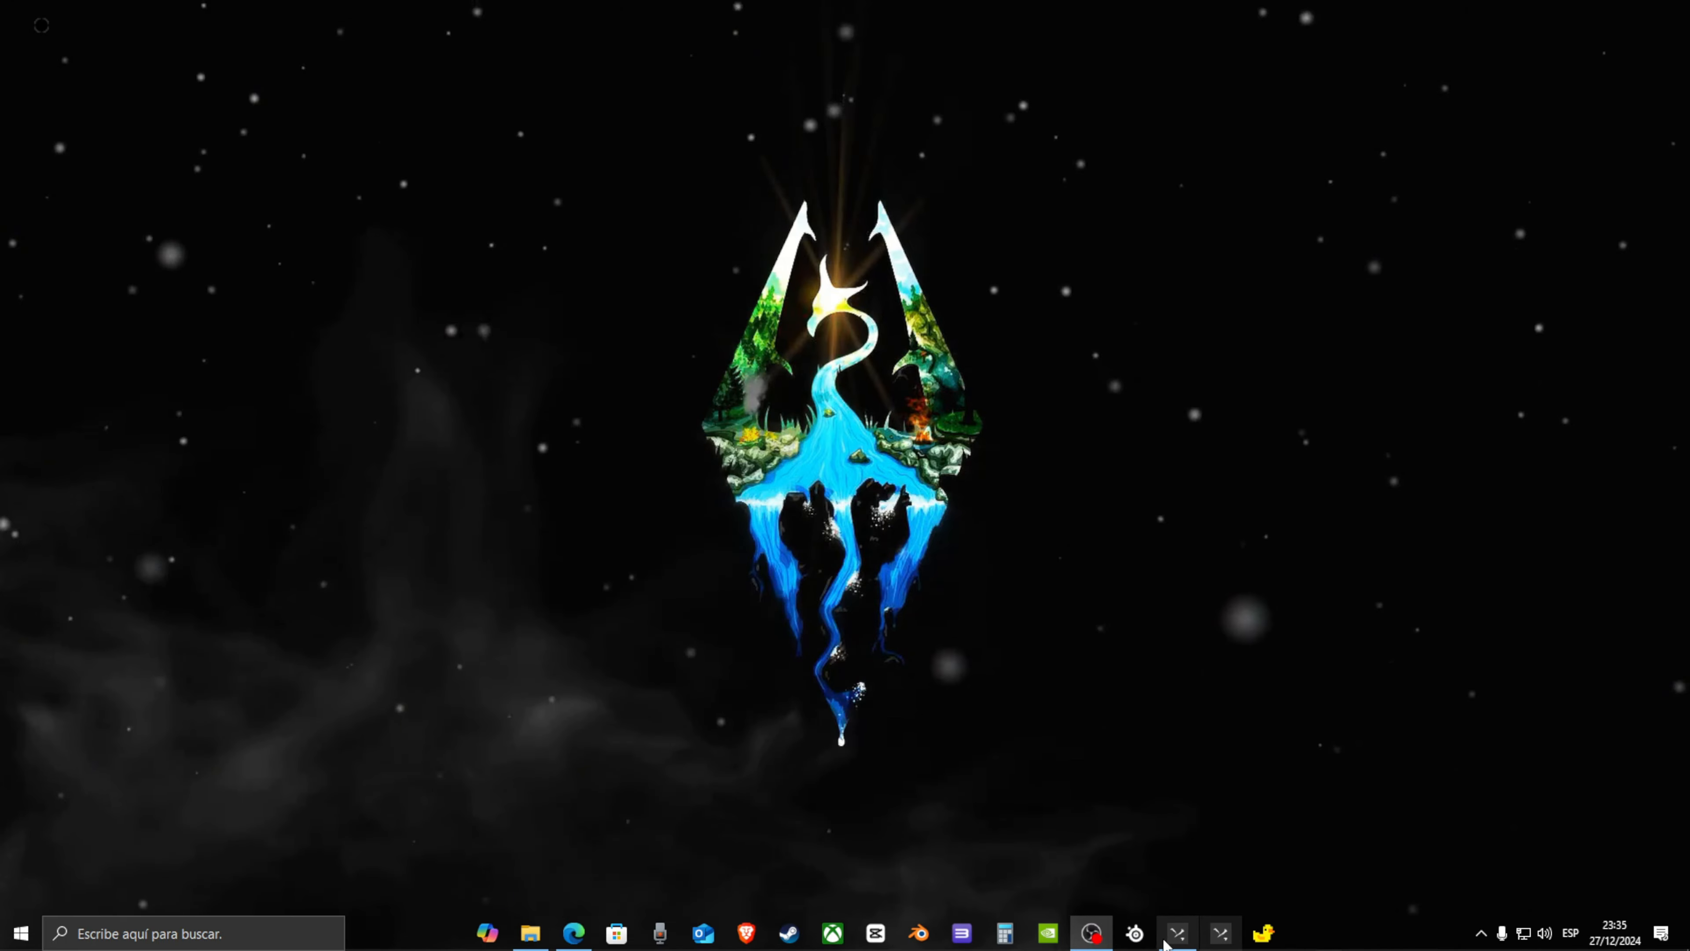
- Switch to the browser, close the ENBSeries page, and expand the Pi-Cho ENB instructions in section 11.3 of the Nolvus guide
click(584, 939)
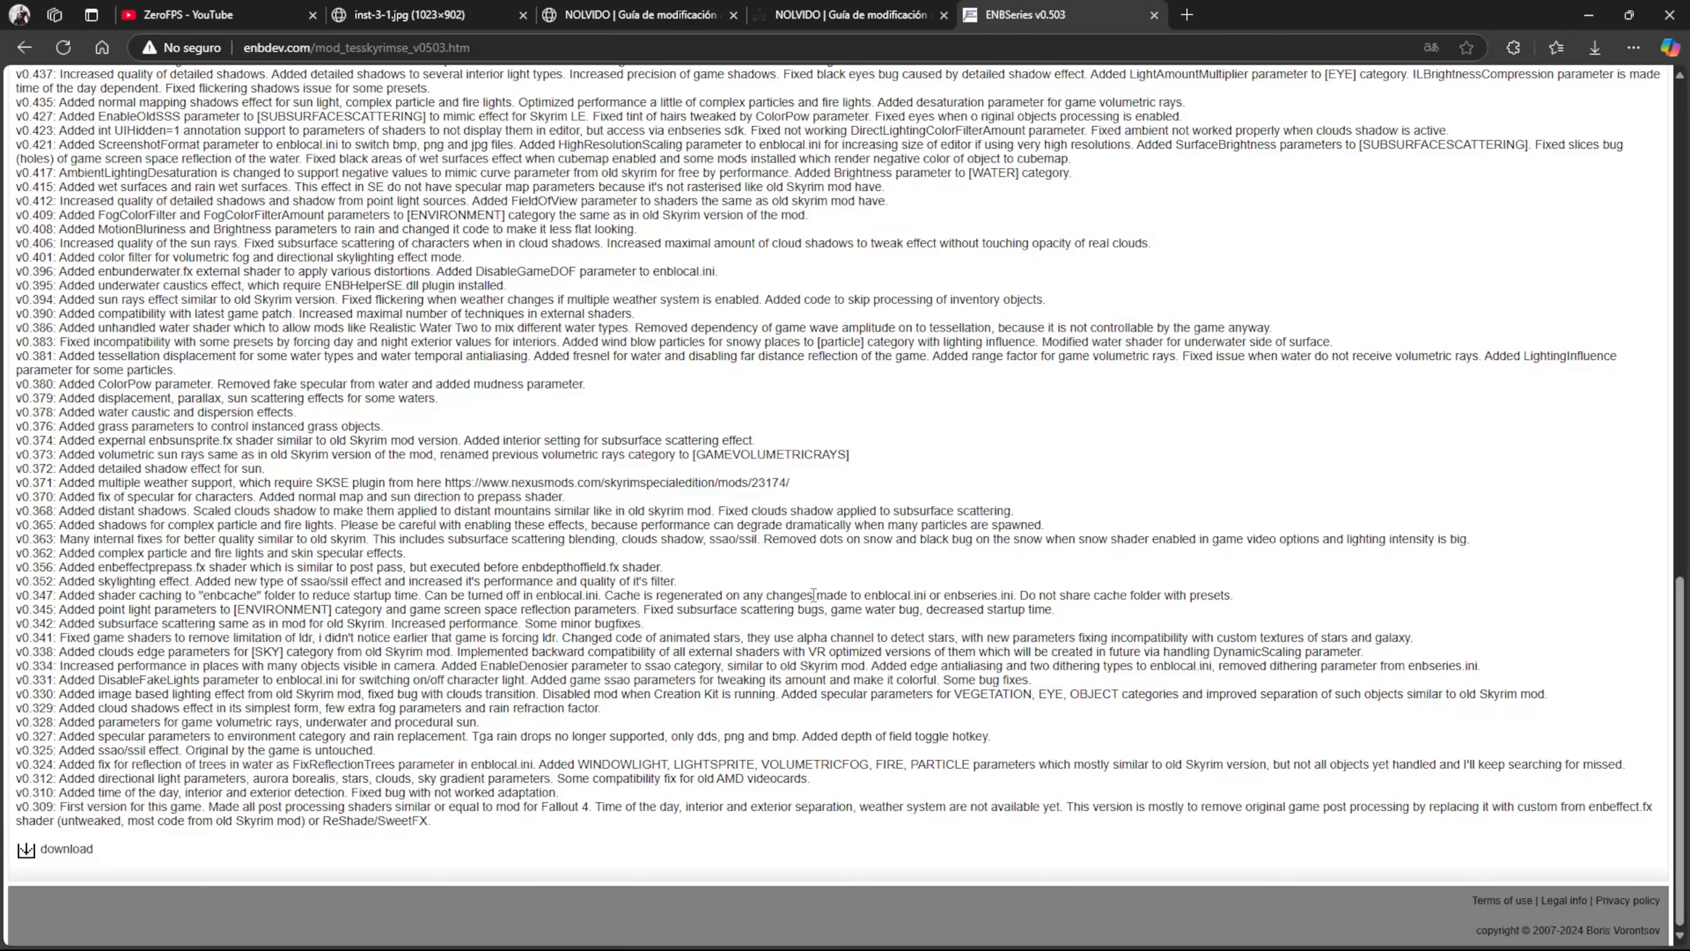
click(1154, 16)
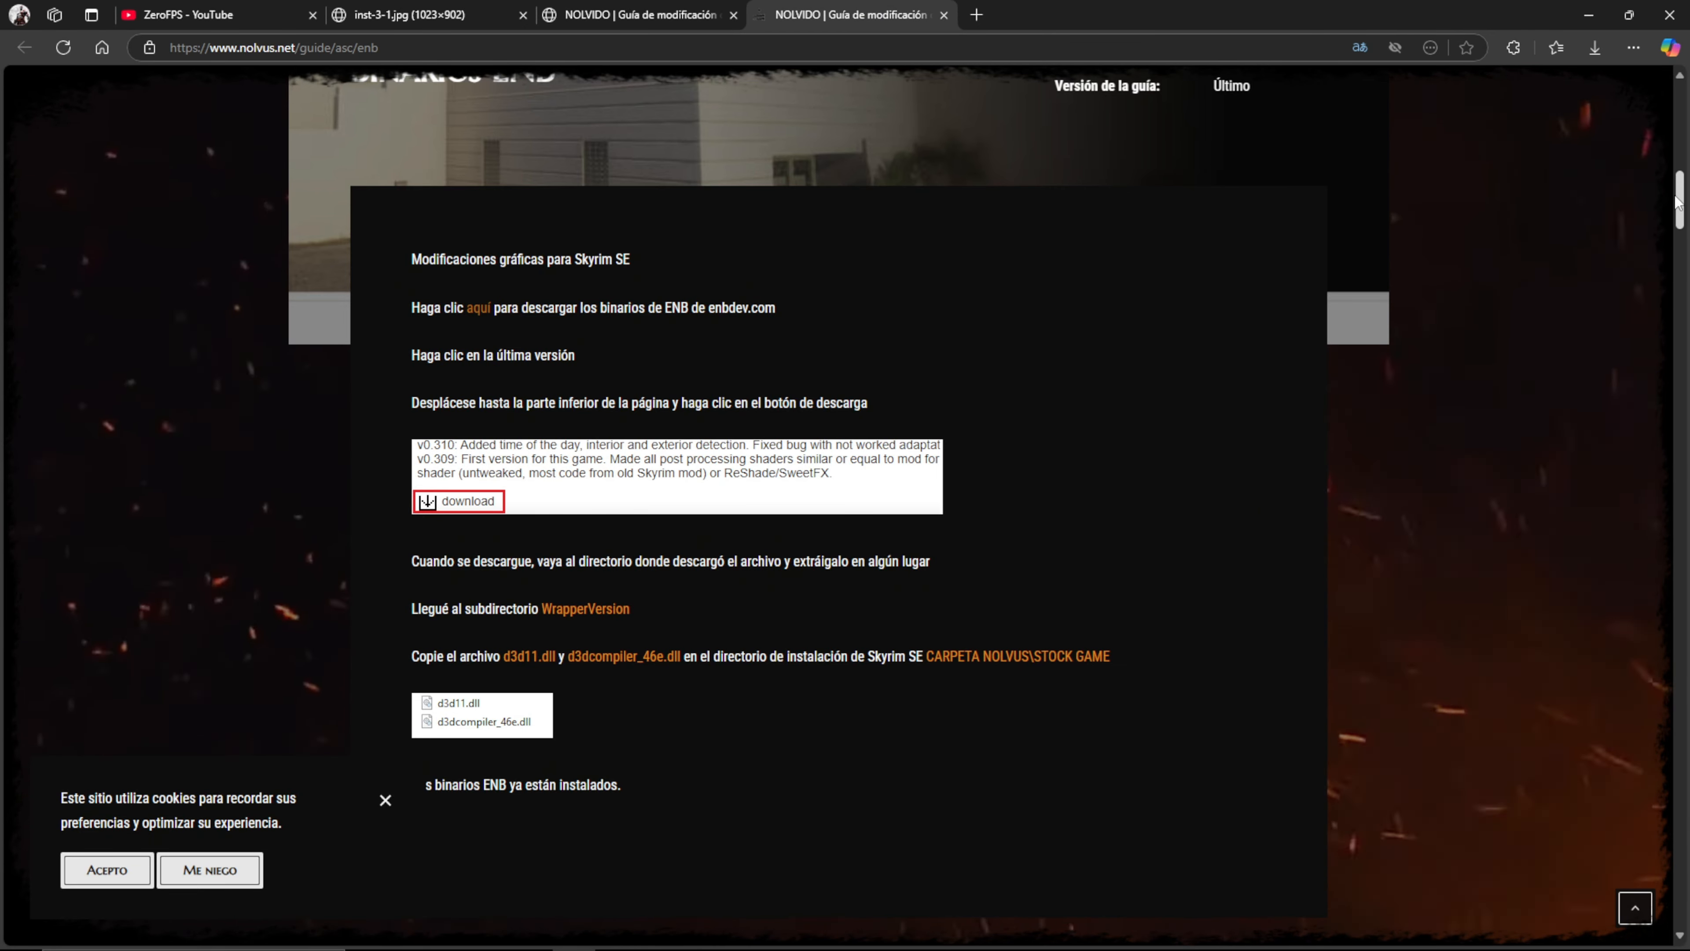
scroll(1630, 197, down, 15)
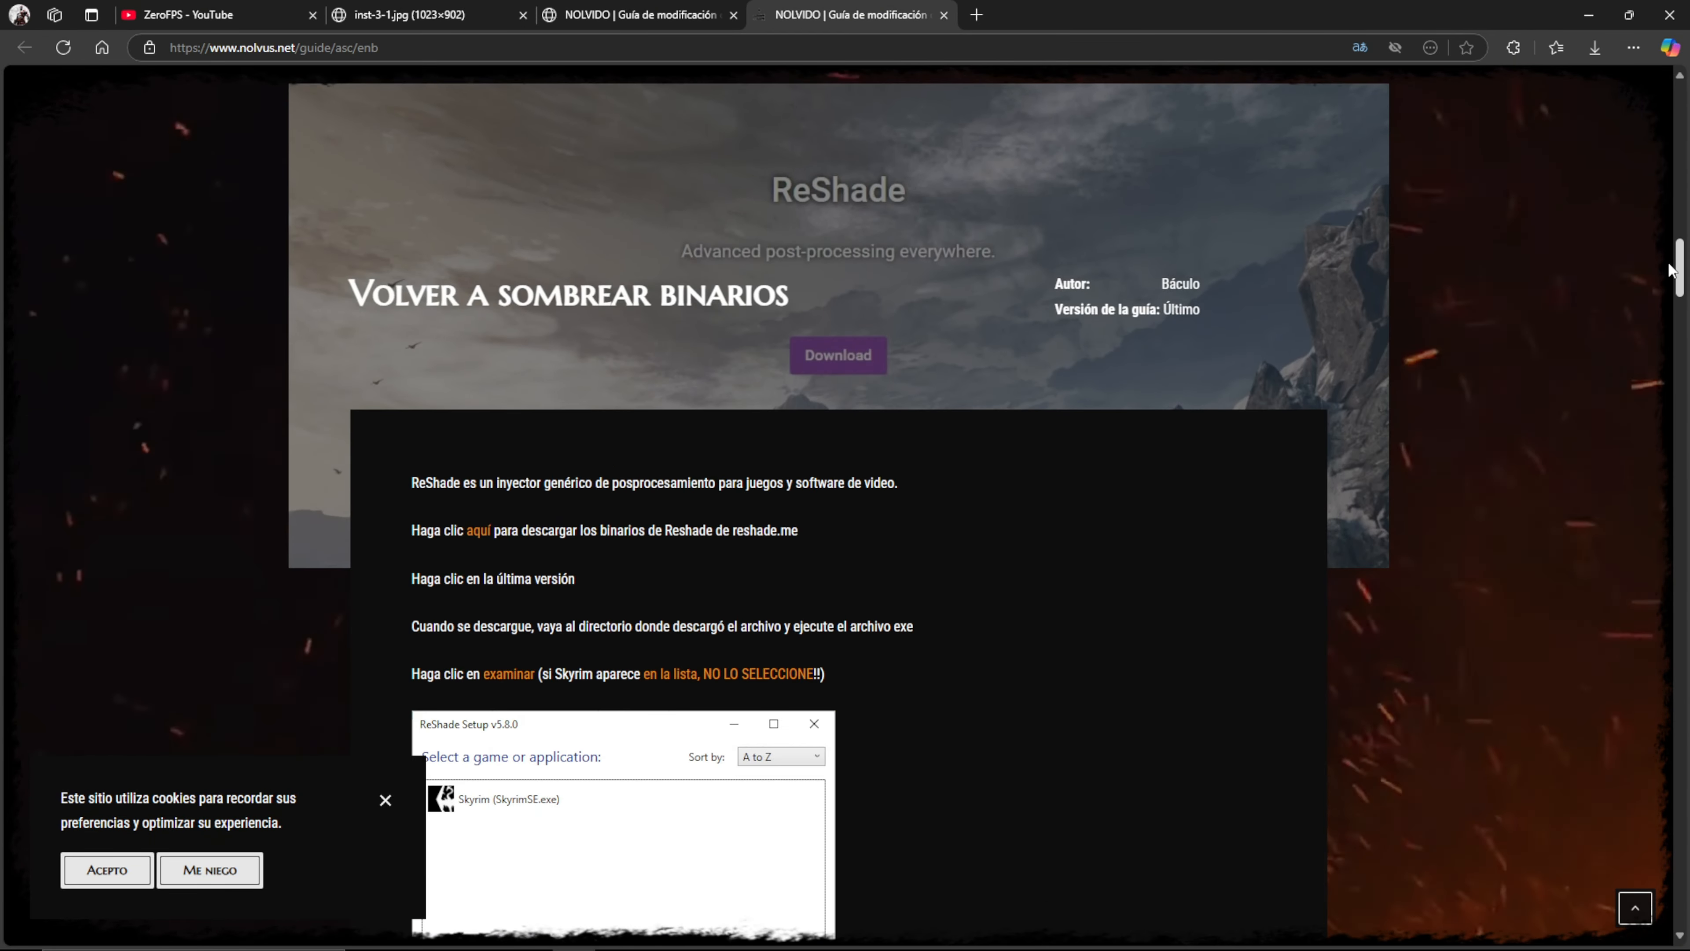
drag(1669, 268, 1640, 633)
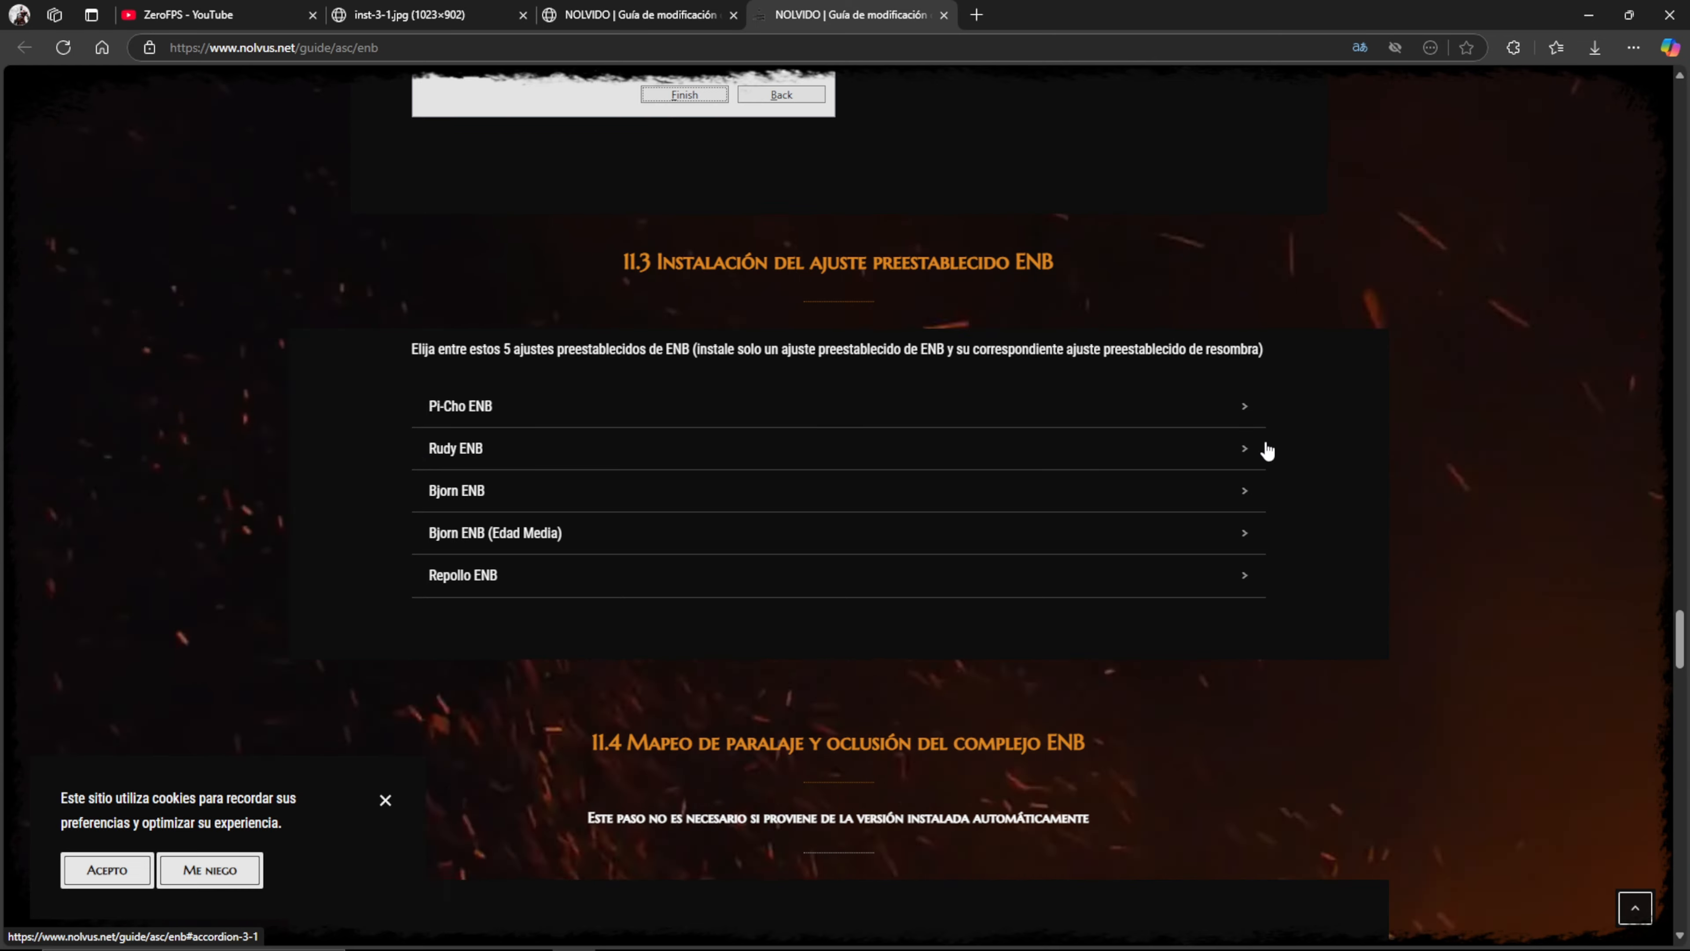
click(1244, 408)
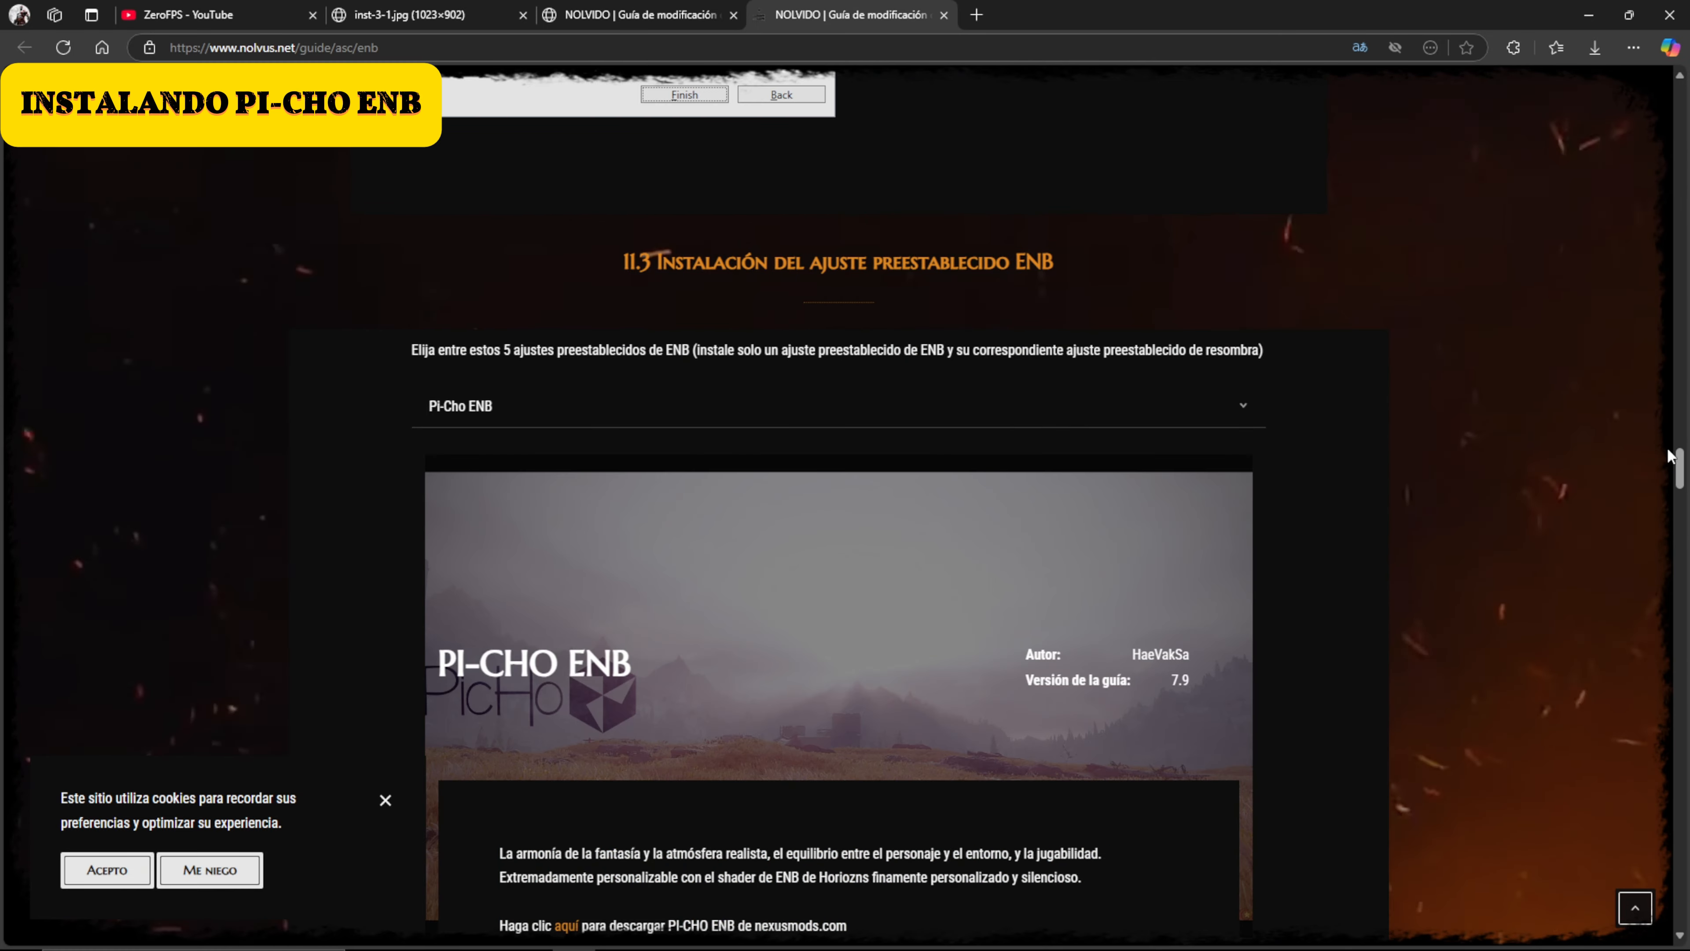
drag(1680, 471, 1682, 504)
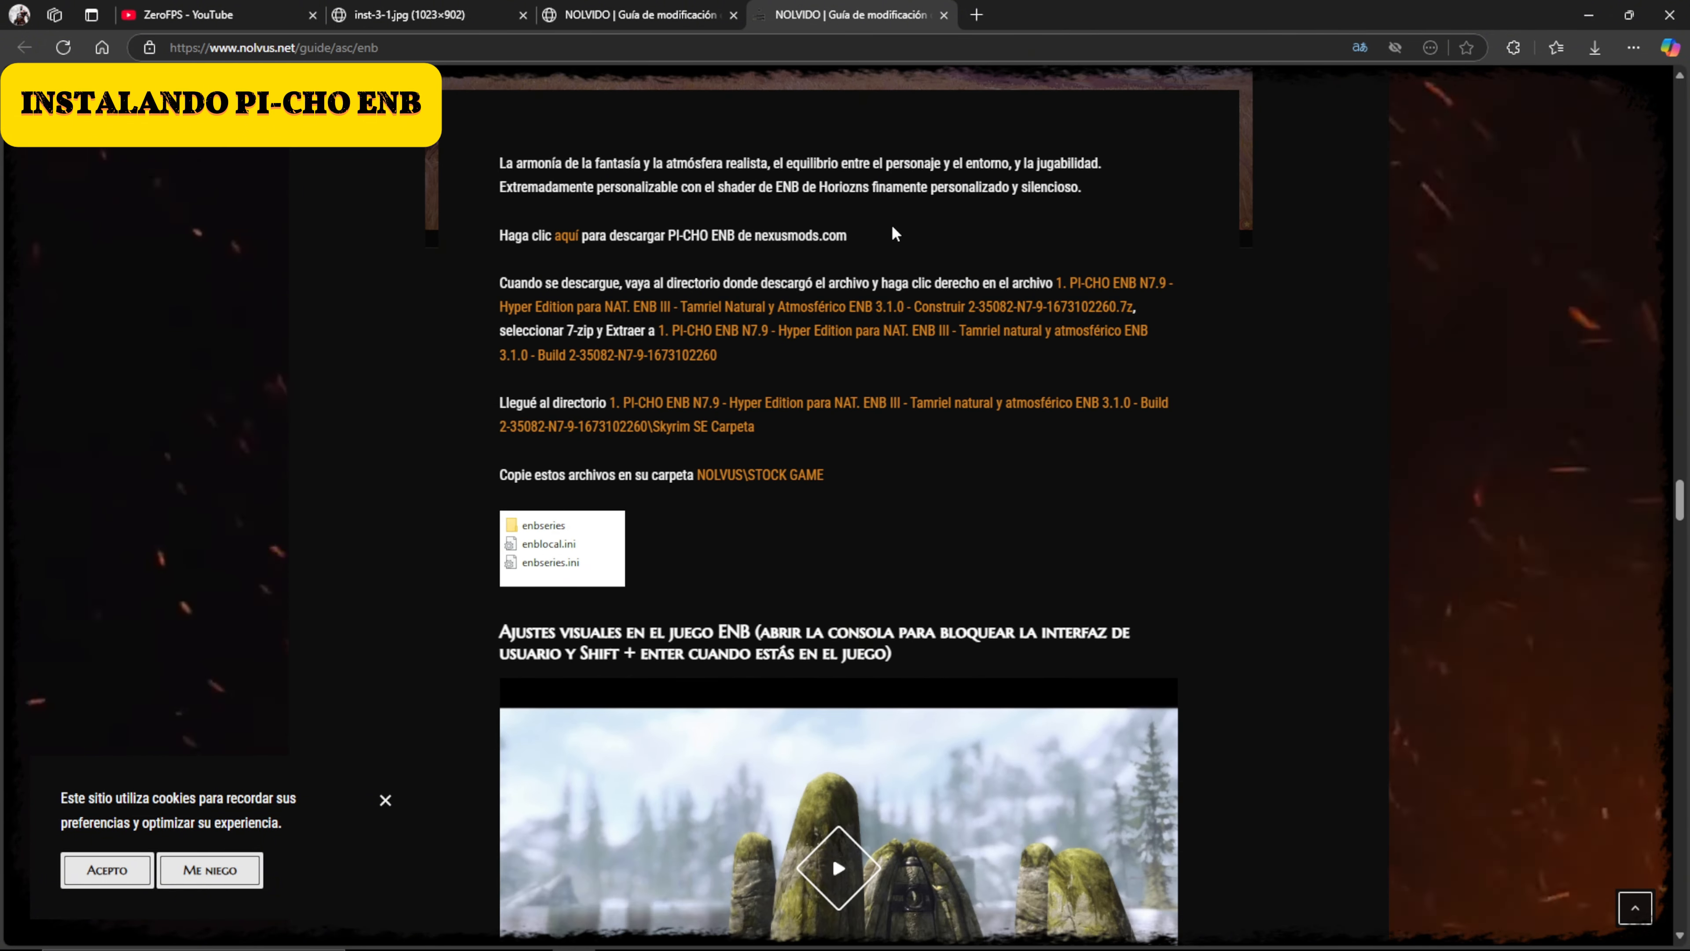
- Open the guide's PI-CHO ENB download link and log in to Nexus Mods with the saved account credentials
click(562, 239)
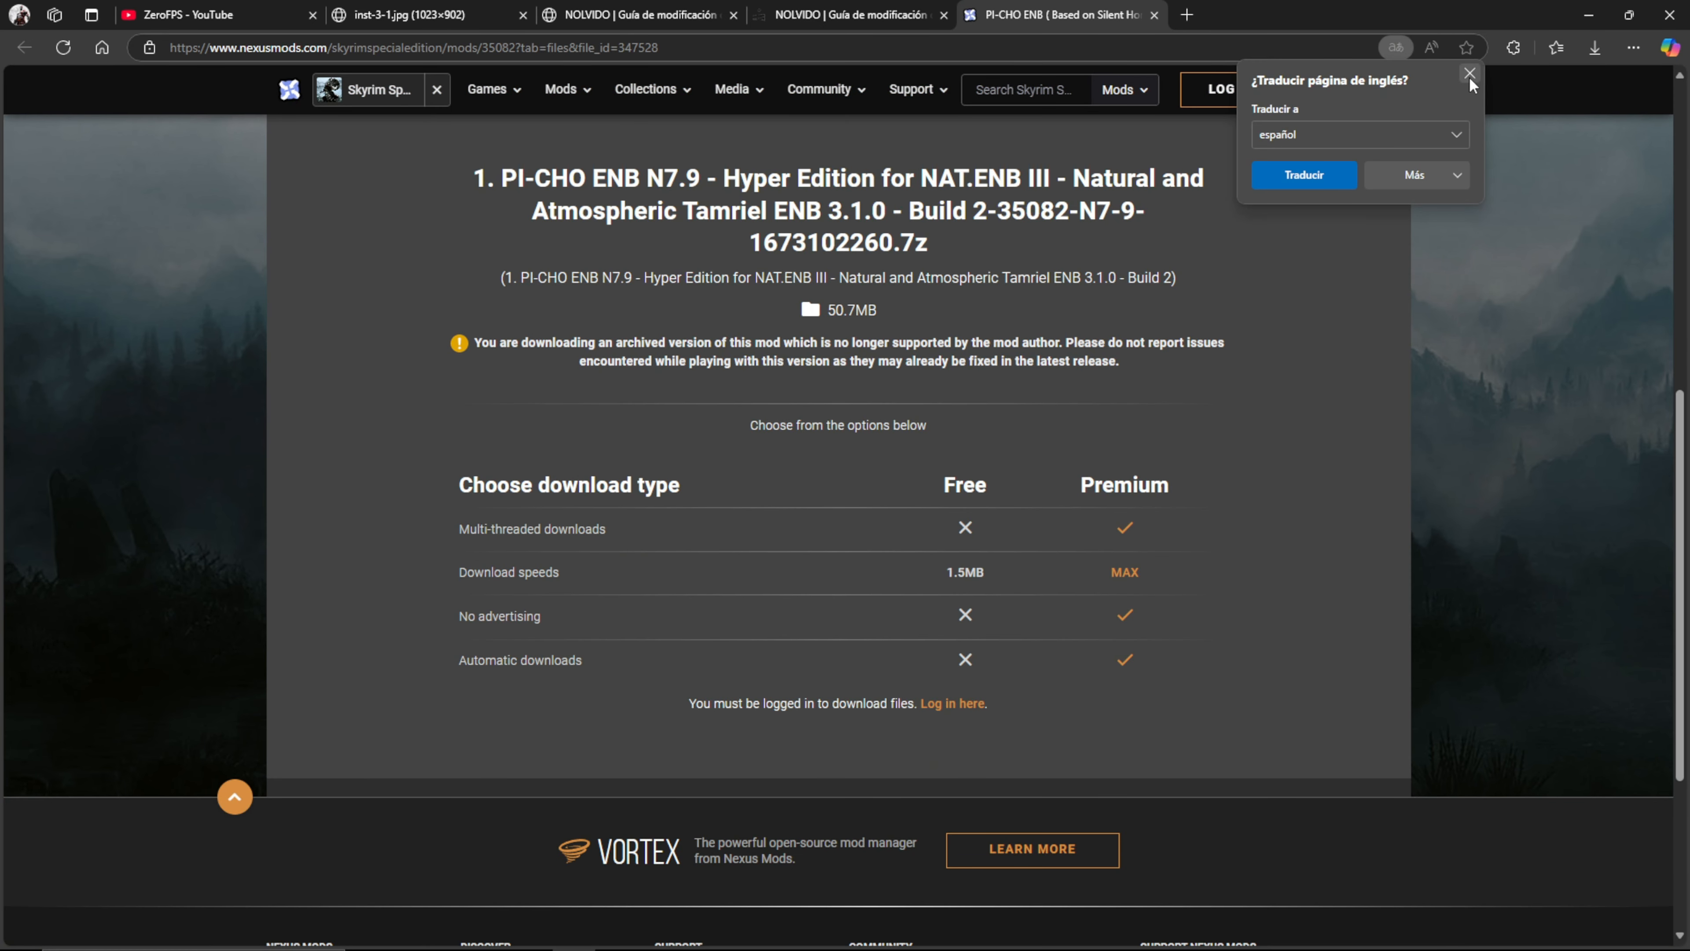
click(1468, 76)
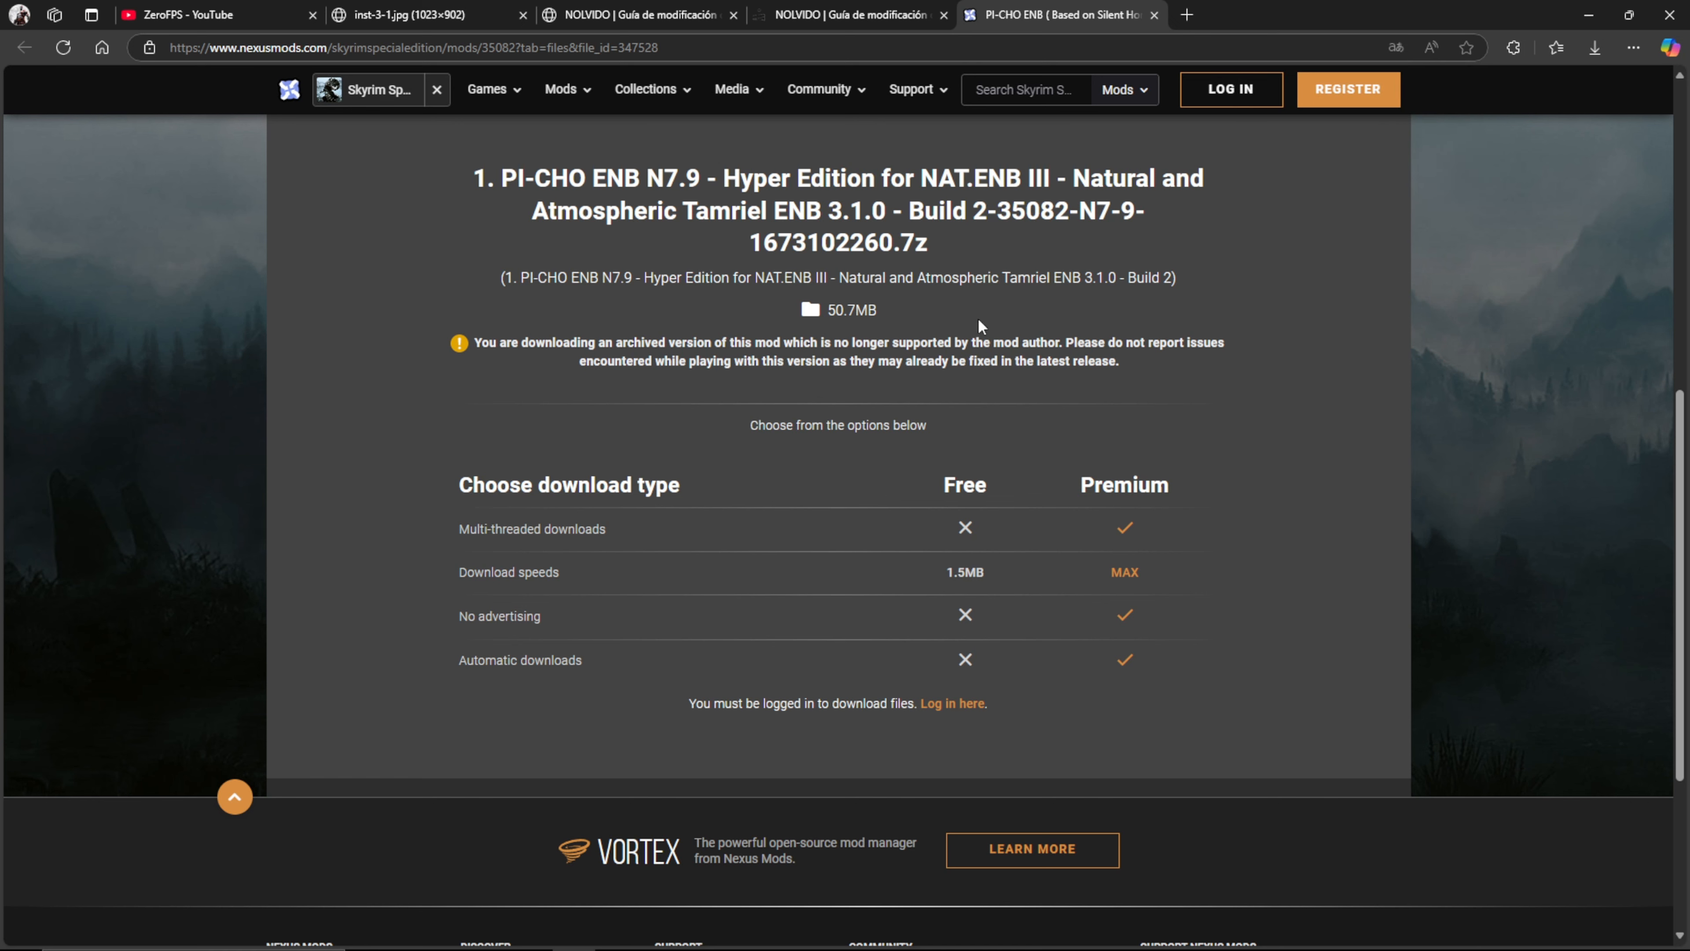
click(1231, 89)
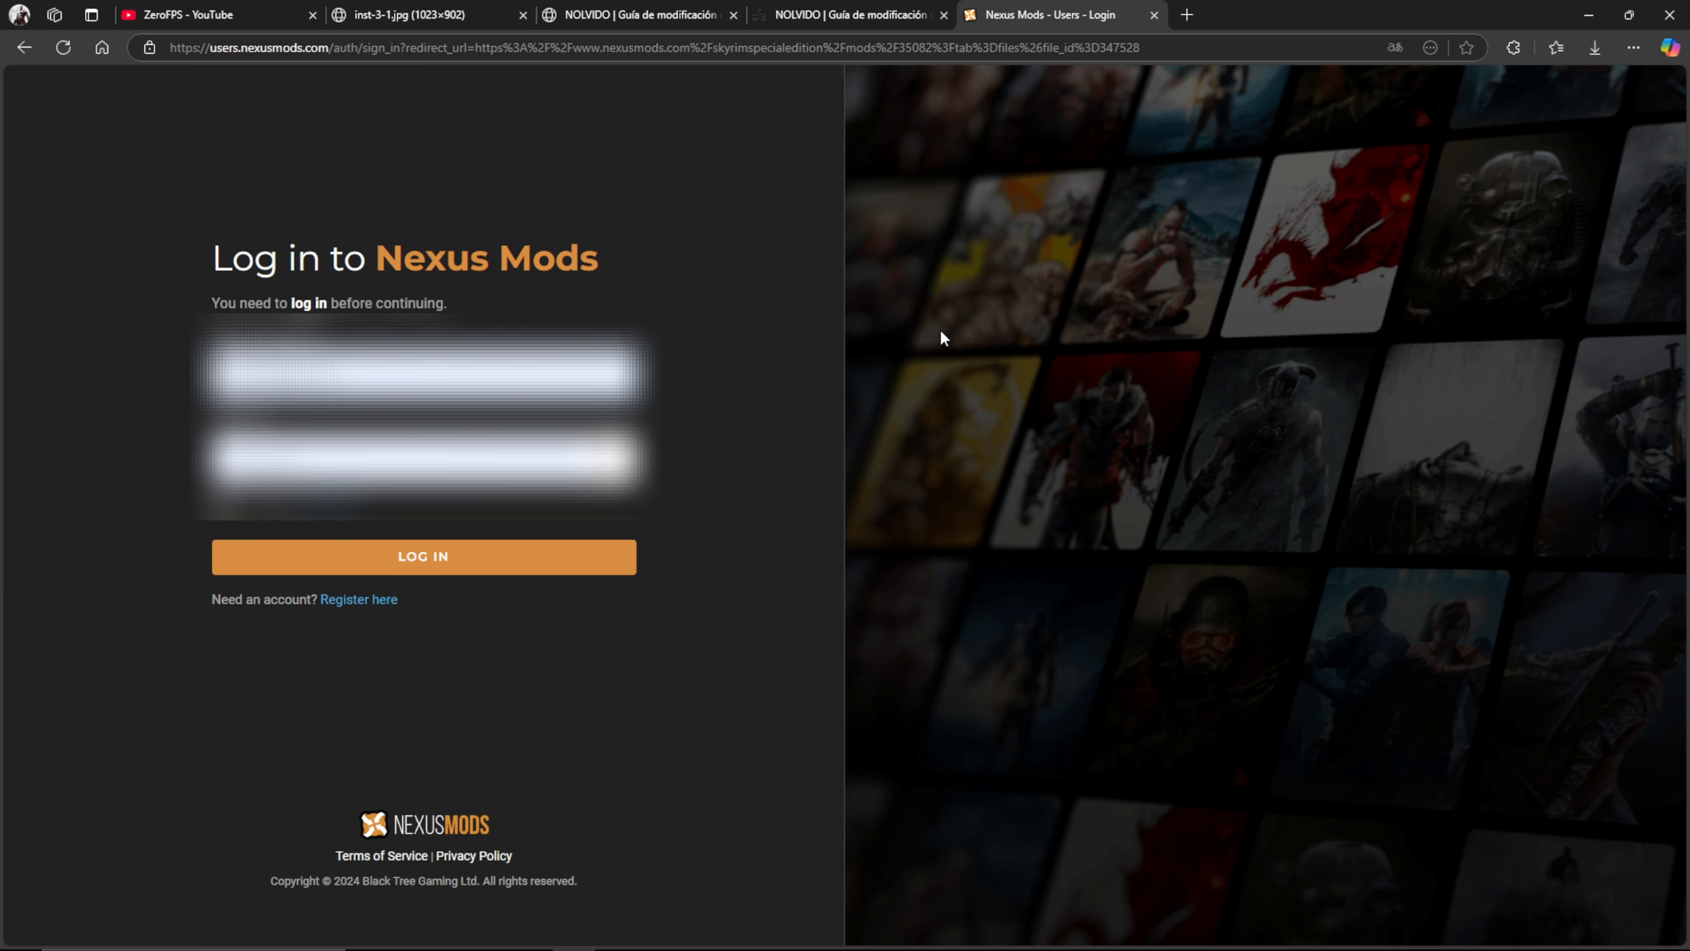
click(551, 543)
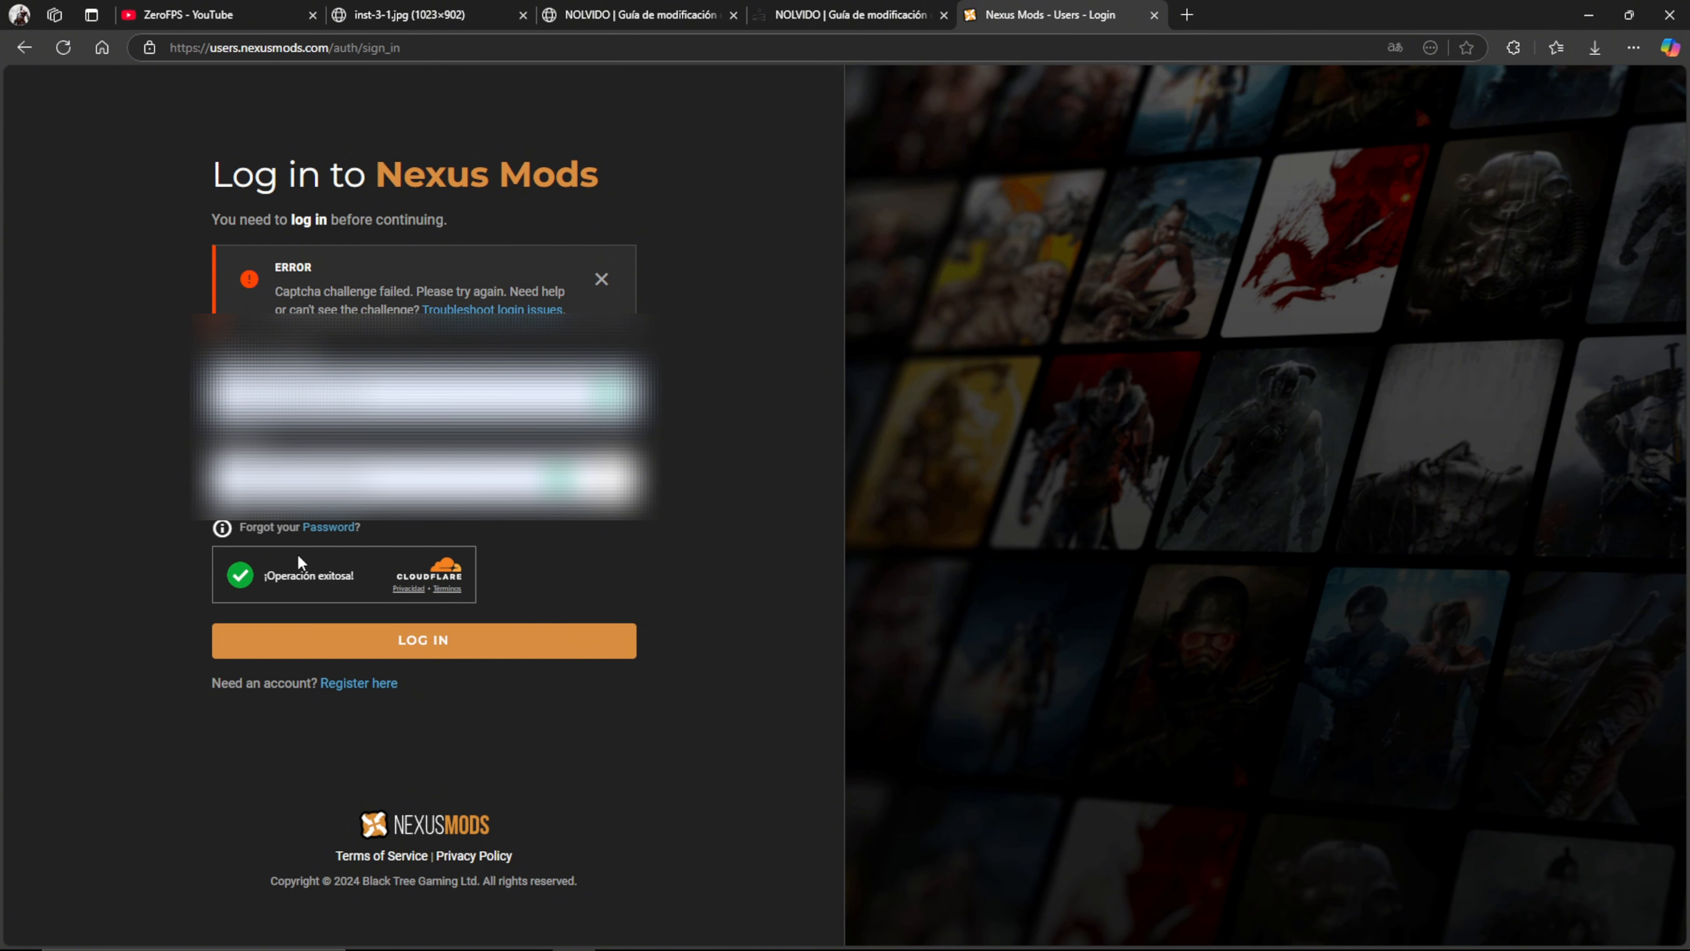
click(488, 639)
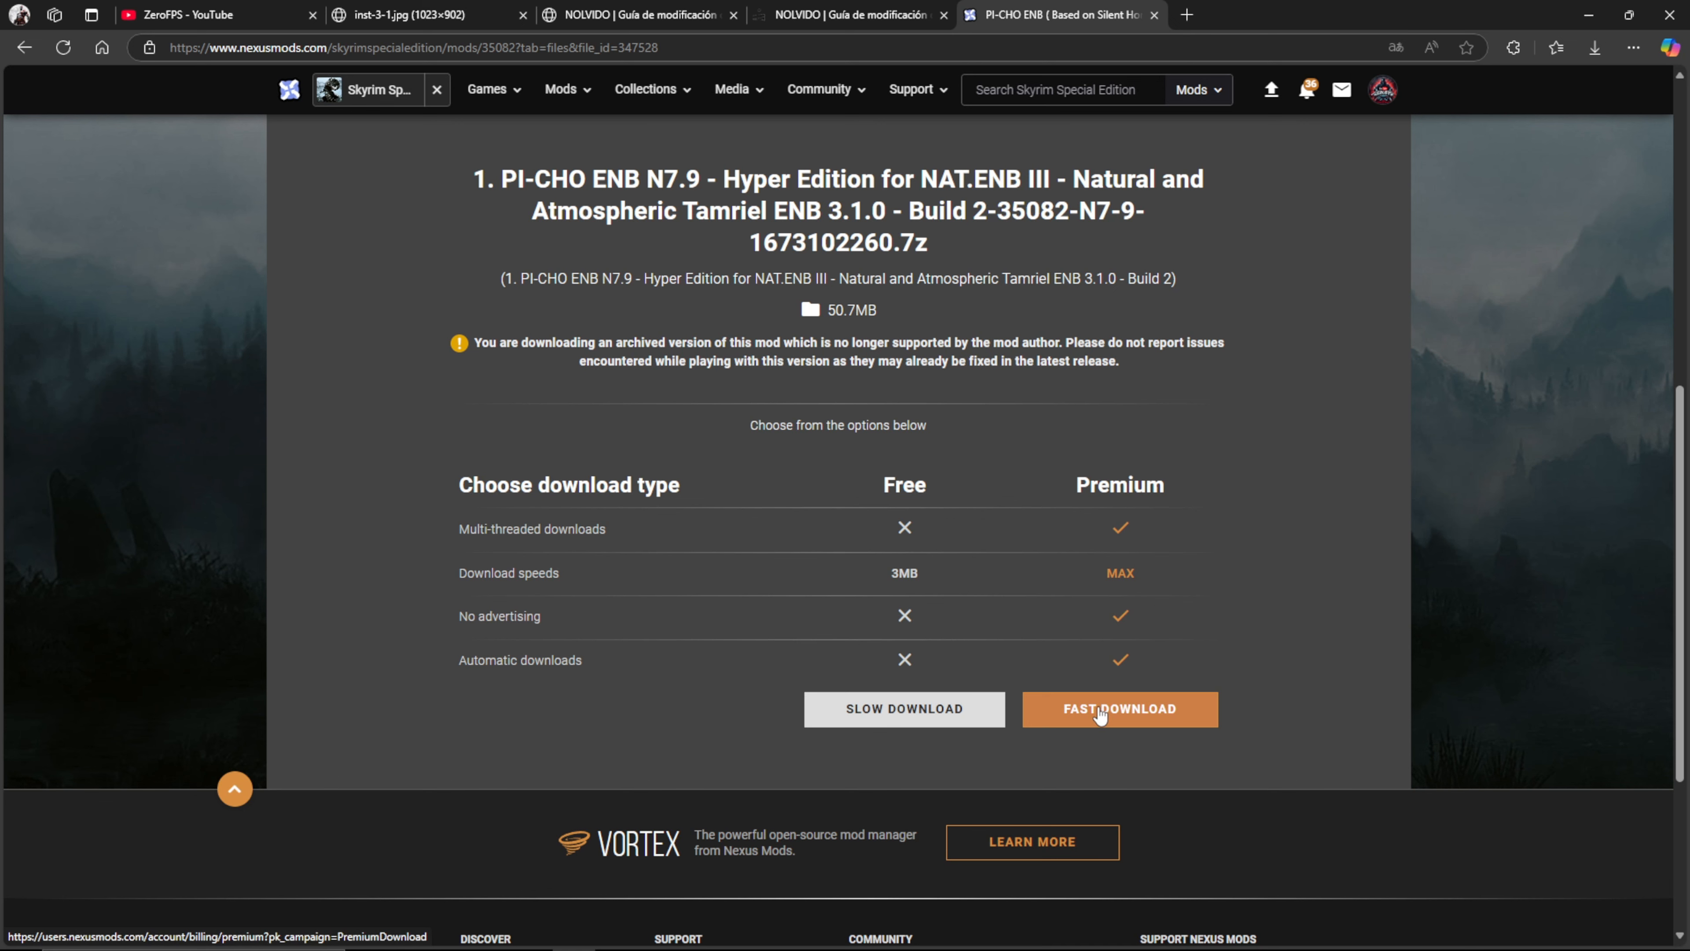
- Download PI-CHO ENB N7.9 Hyper Edition with the slow download option, close the mod page, and open the downloaded 7z archive
click(935, 702)
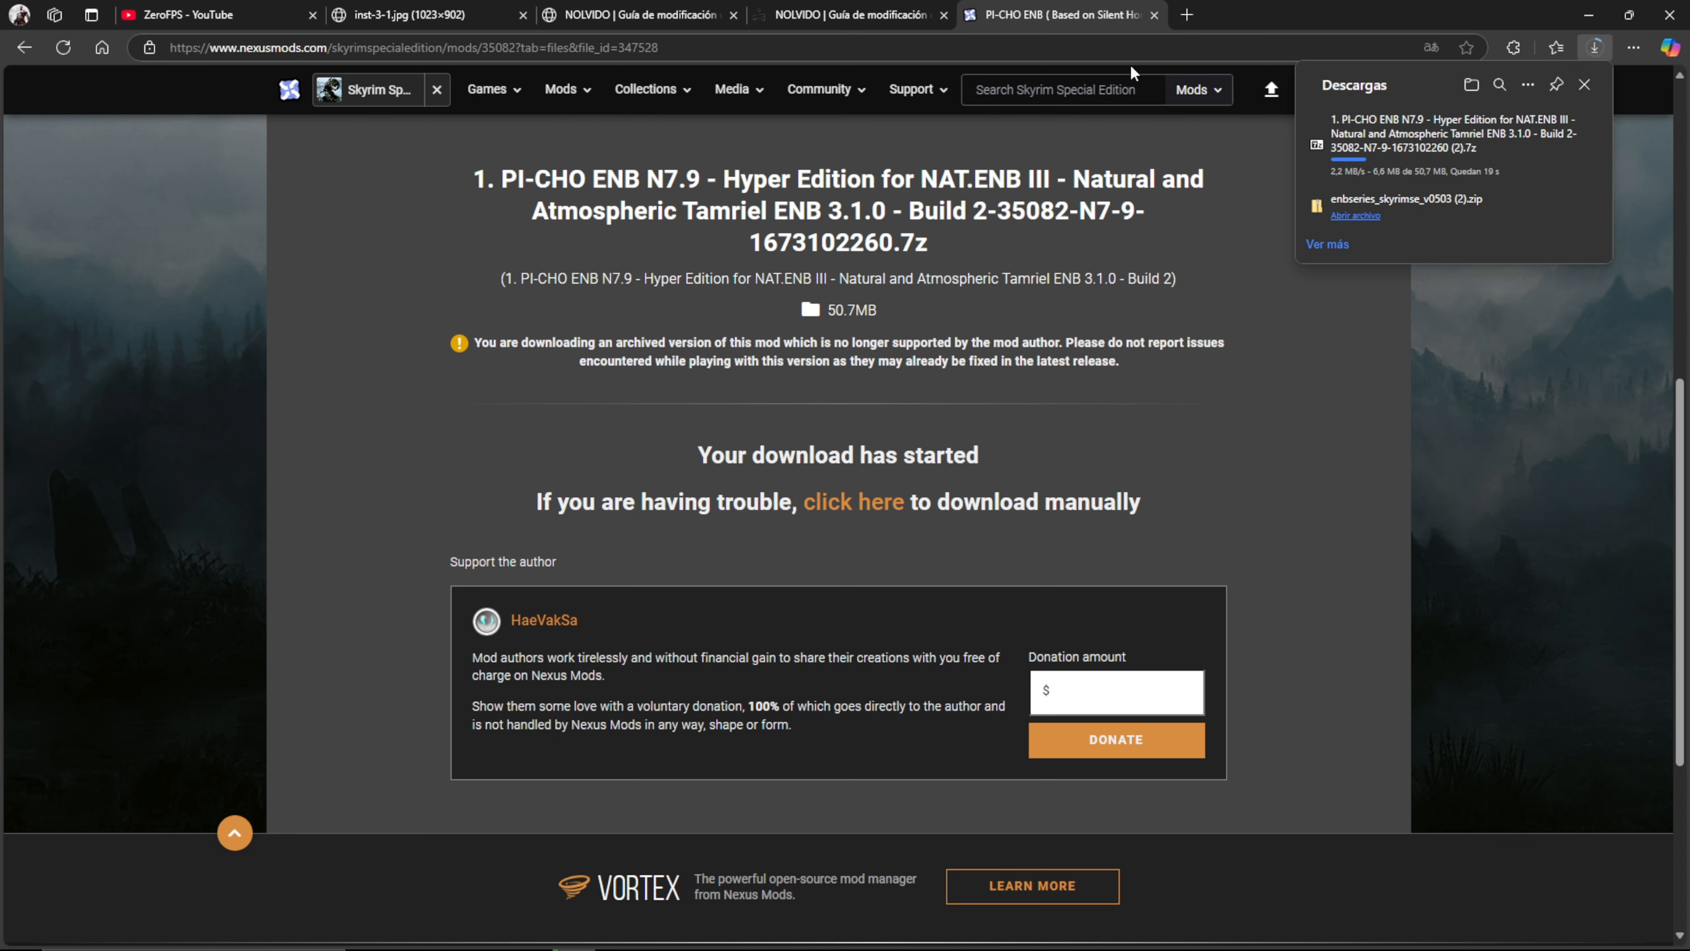
click(1156, 15)
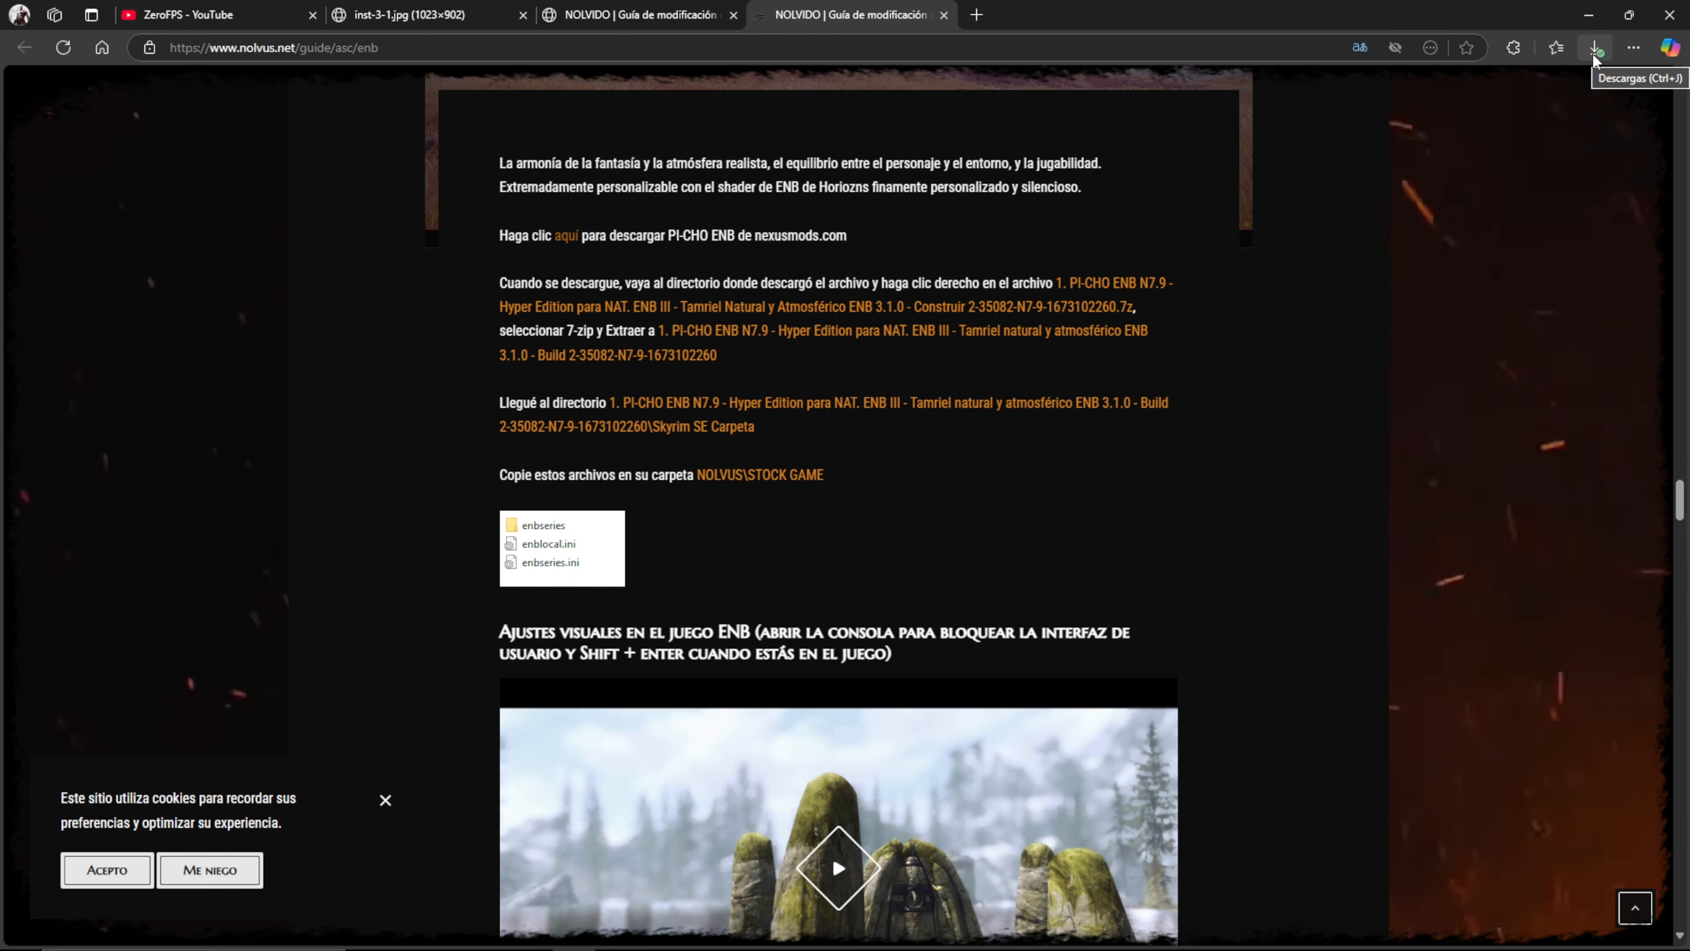
click(1594, 53)
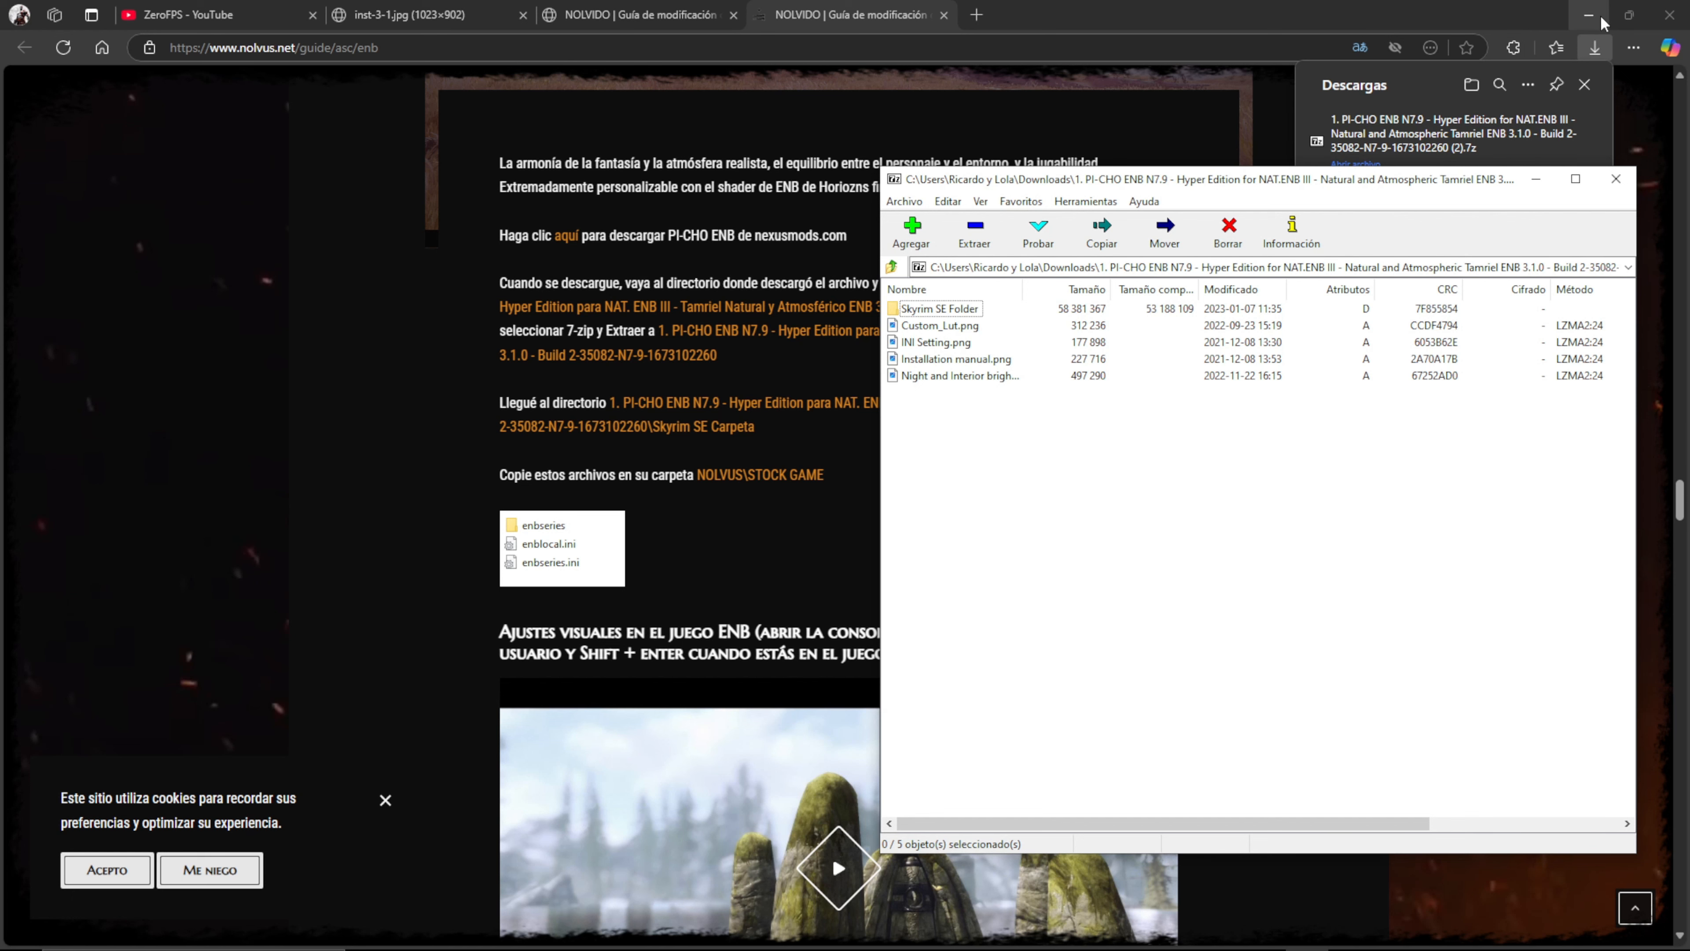
- Place the STOCK GAME folder window beside the PI-CHO archive and select all the contents of the archive's Skyrim SE Folder
click(1600, 19)
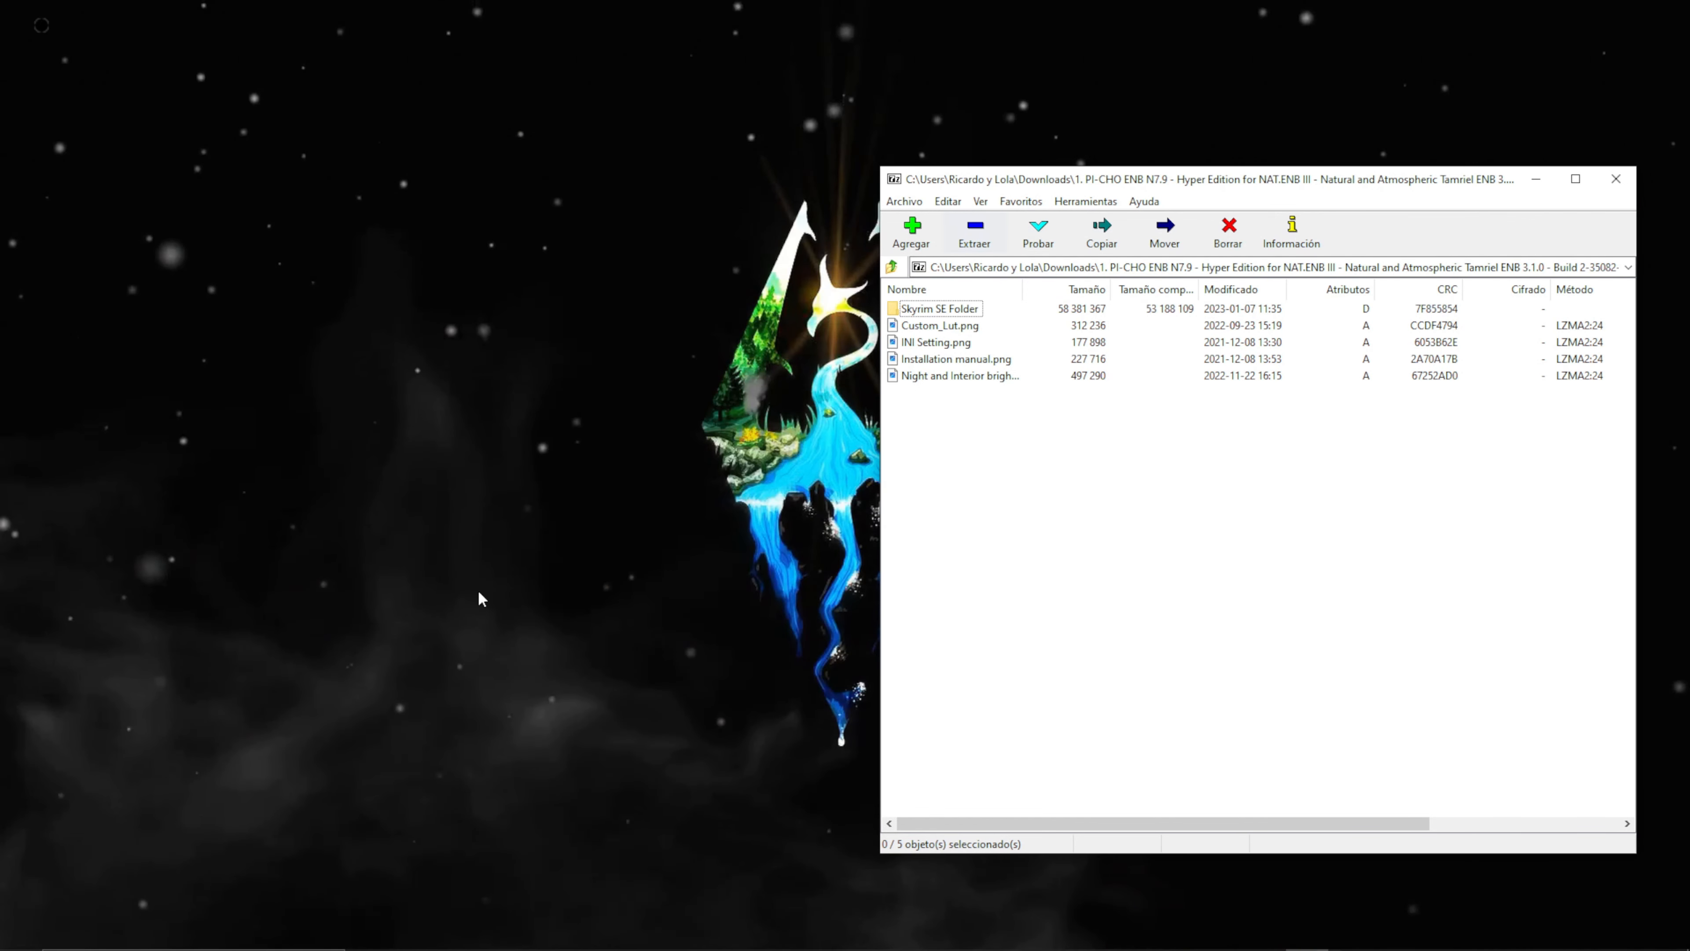
click(531, 934)
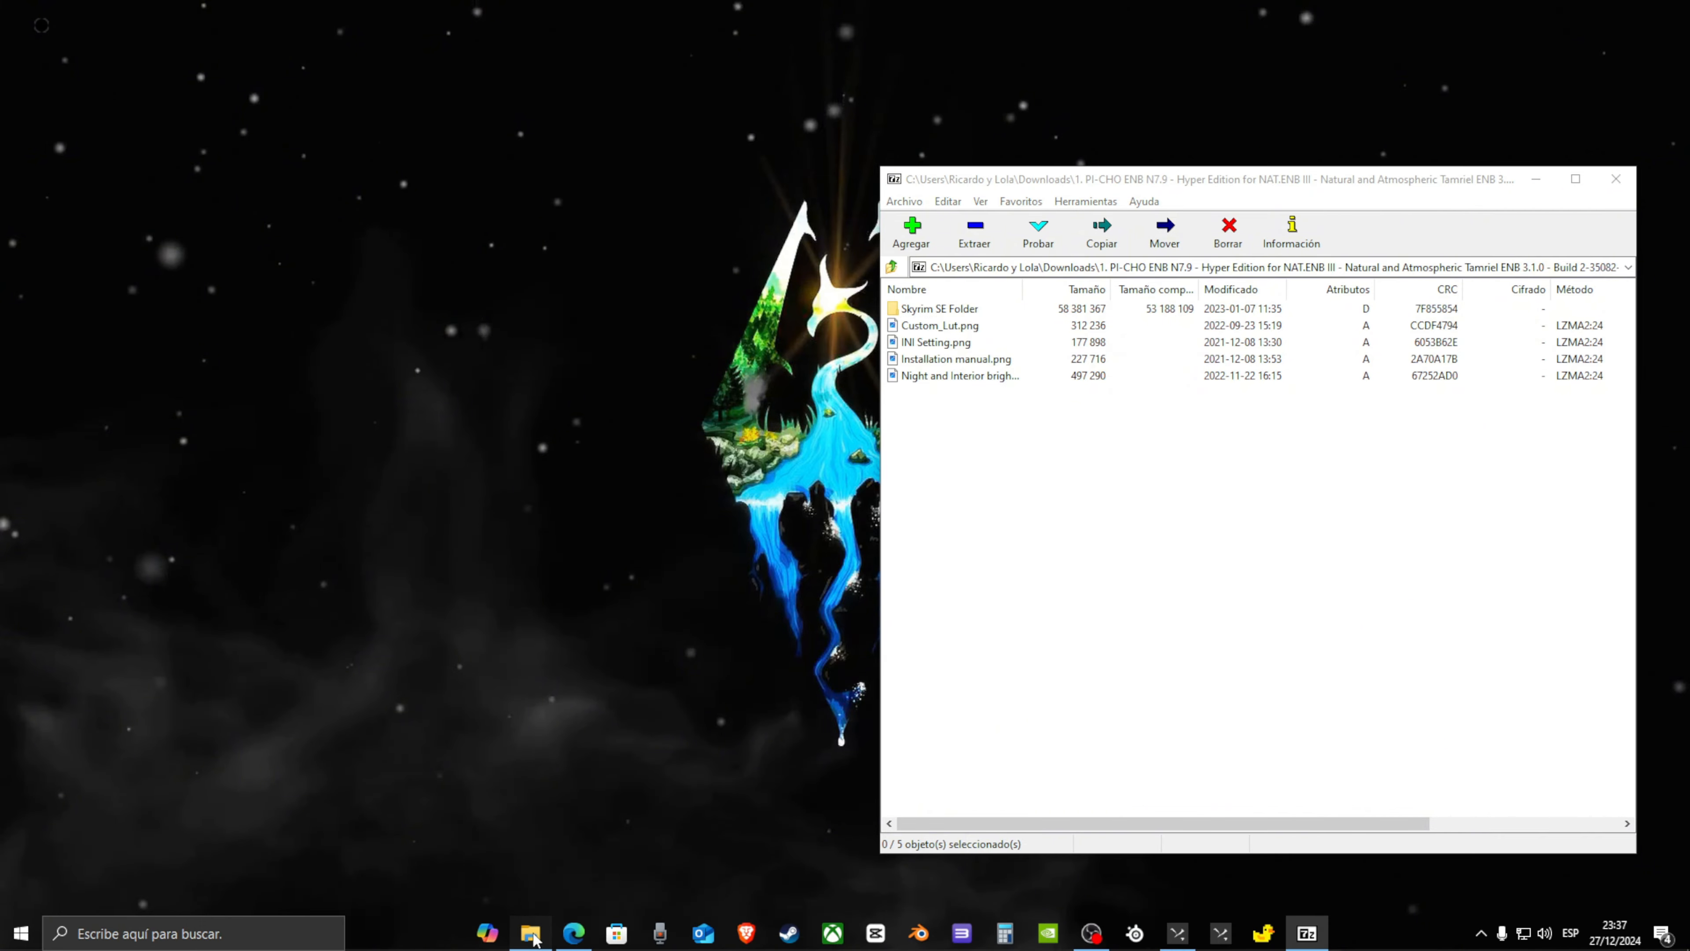
drag(602, 163, 552, 172)
click(767, 377)
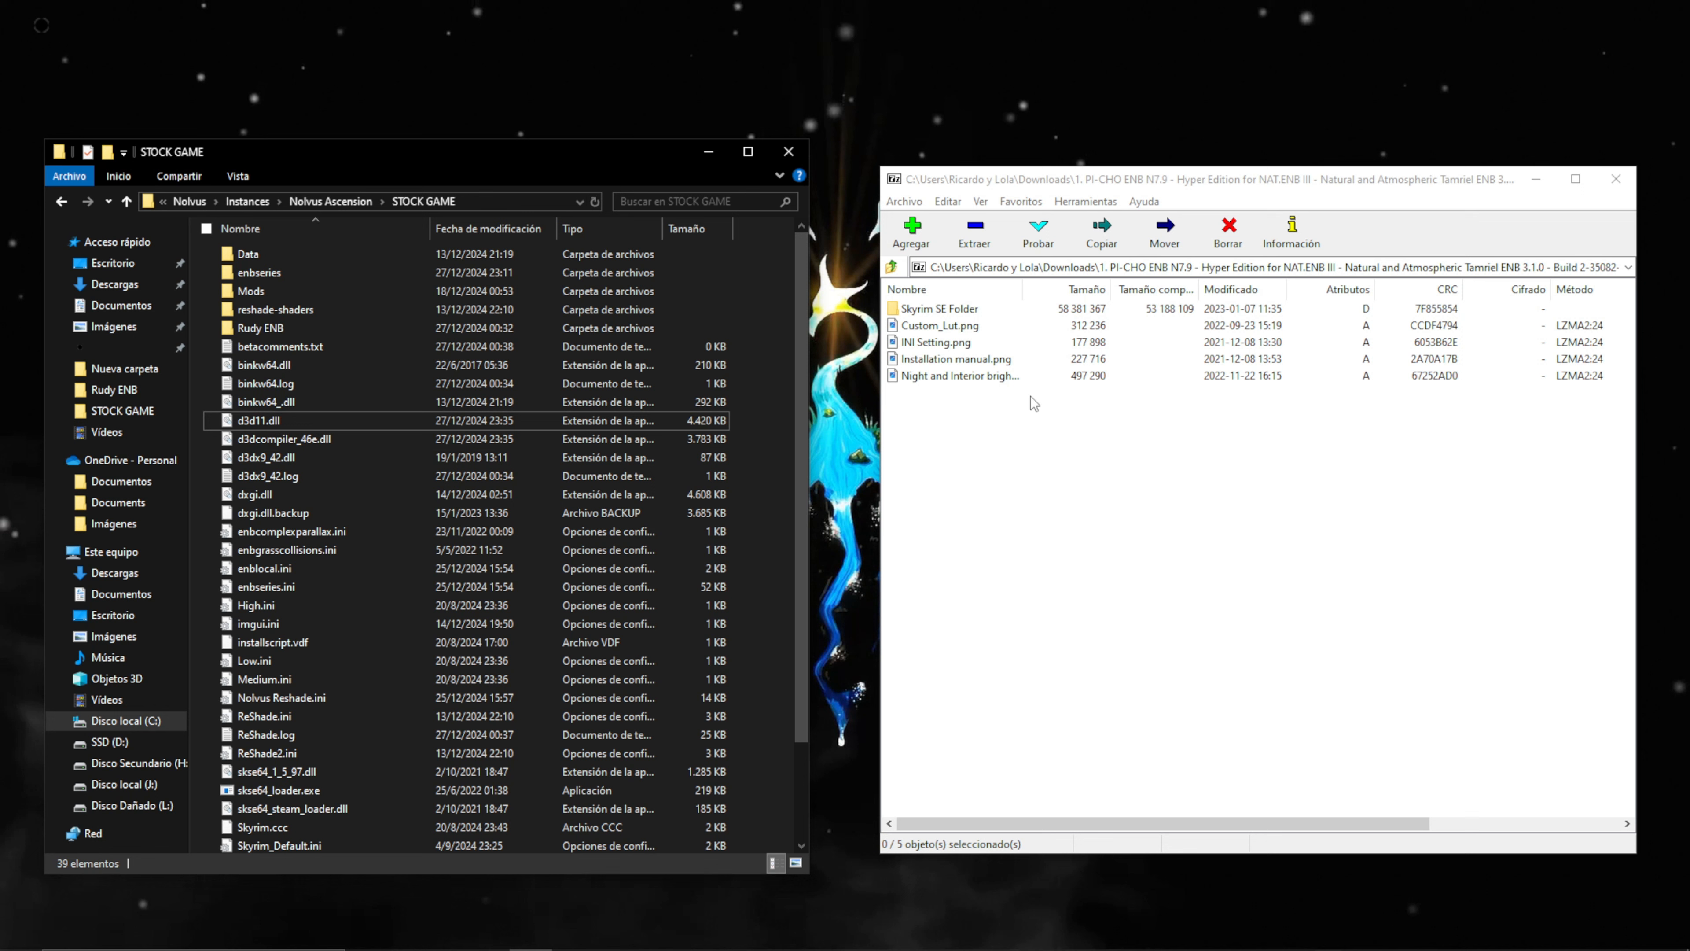
double_click(941, 313)
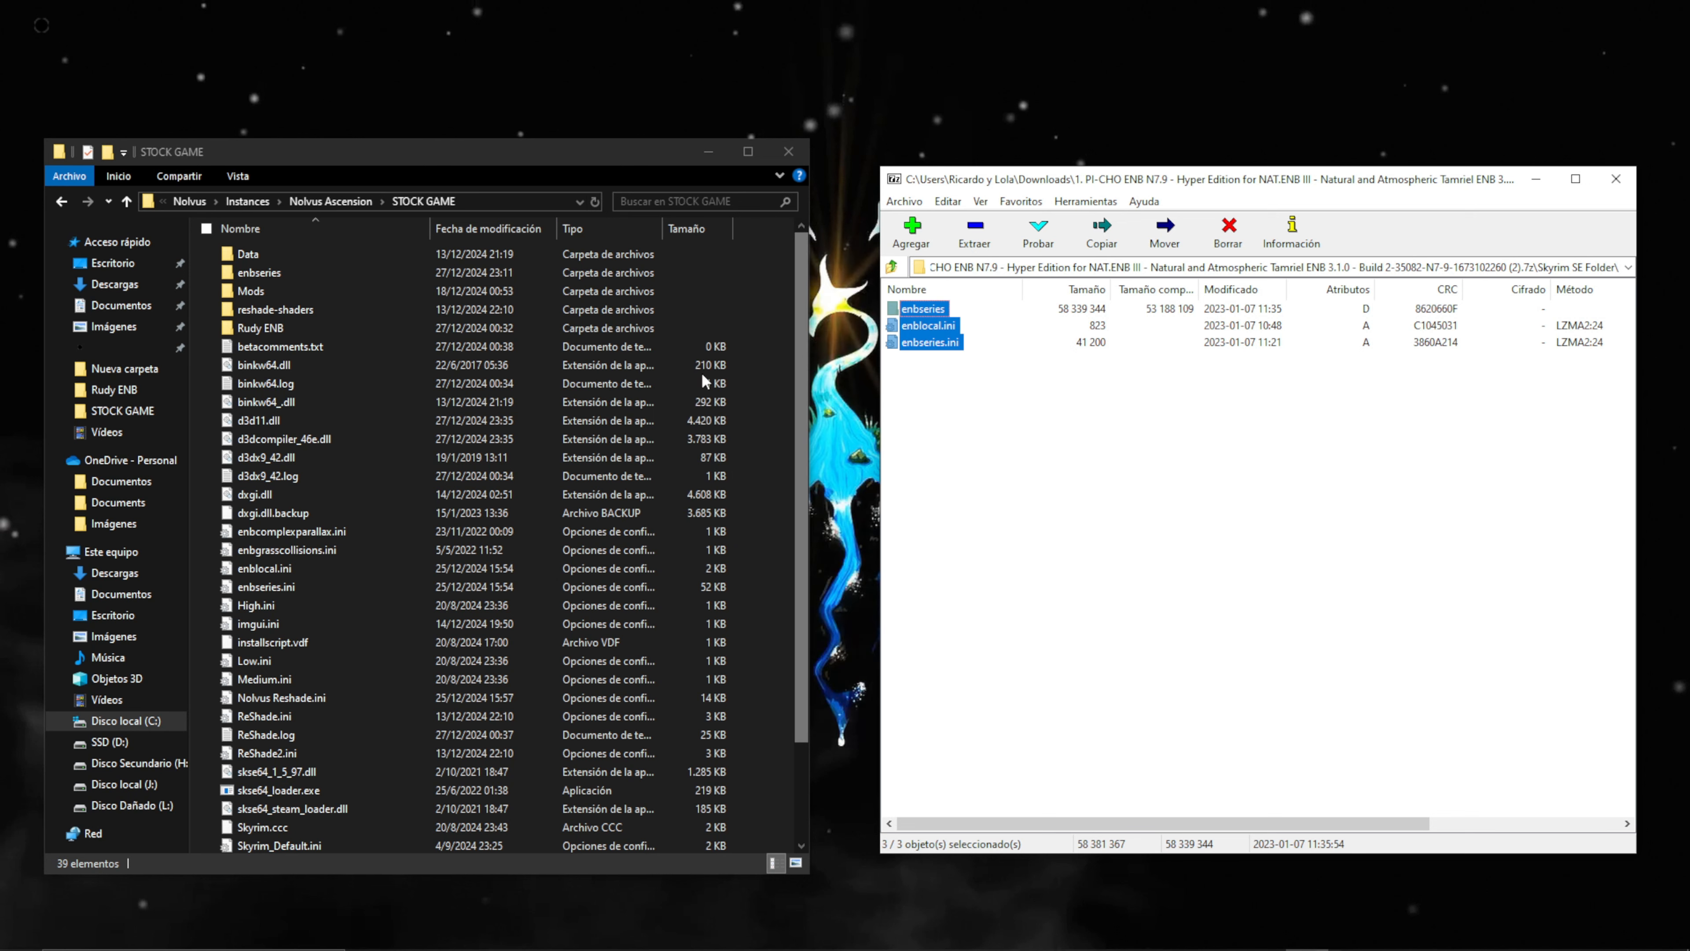
- Check the contents of the existing Rudy ENB folder in STOCK GAME and delete that folder
click(274, 323)
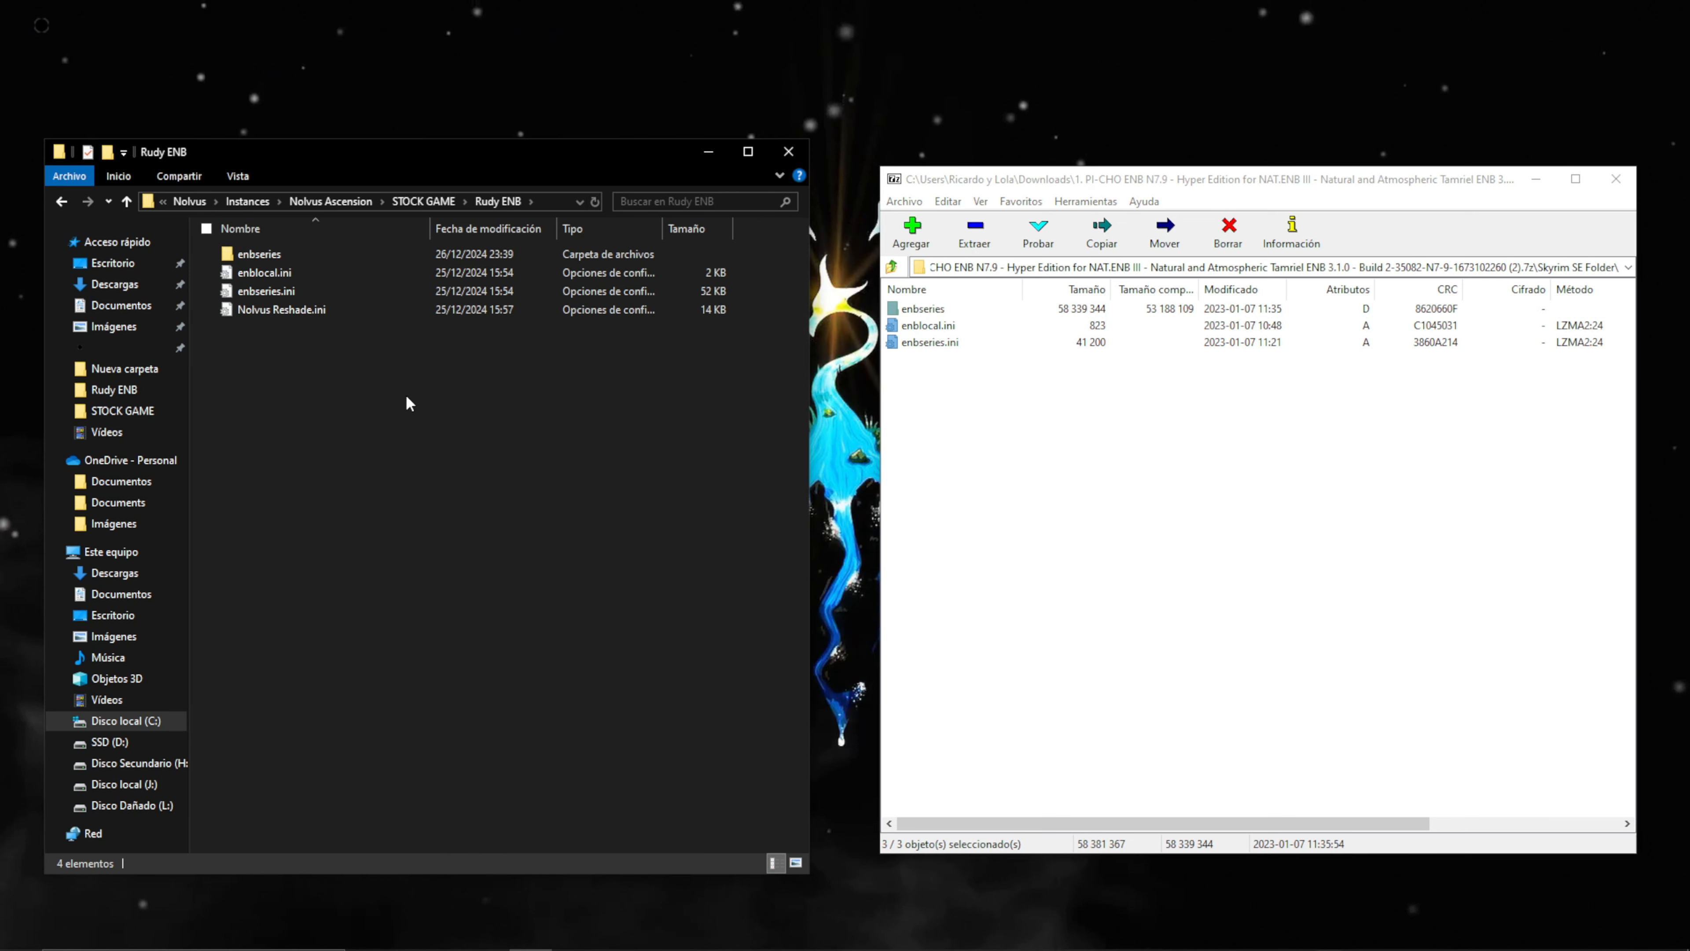
key(BackSpace)
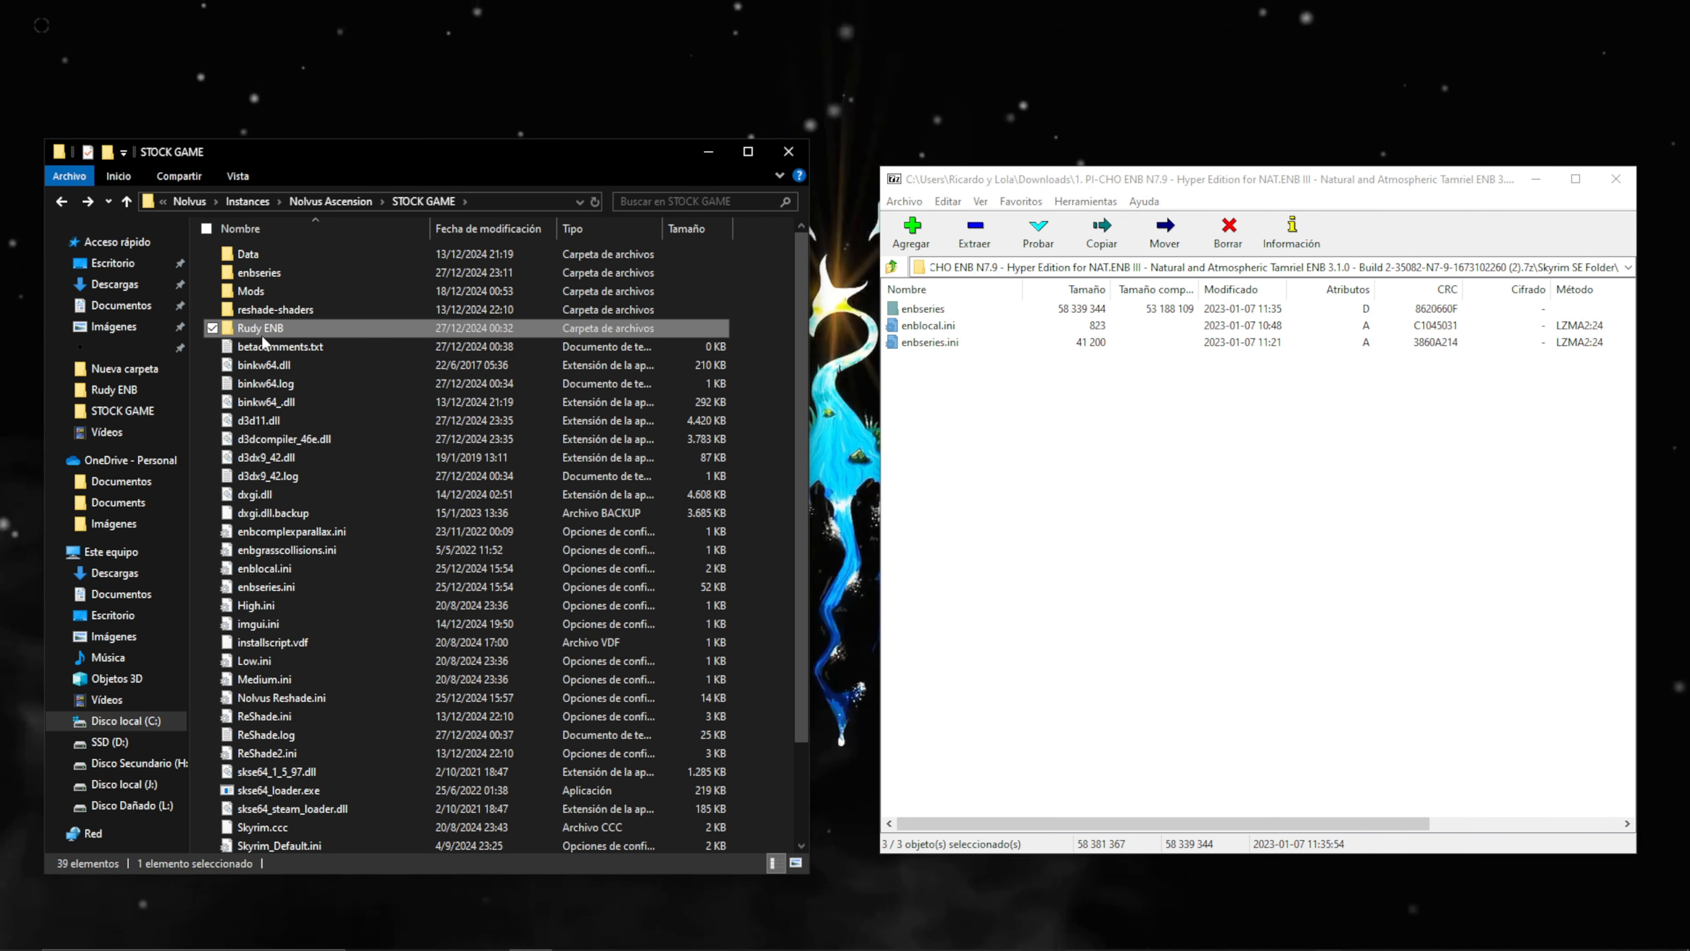
right_click(259, 326)
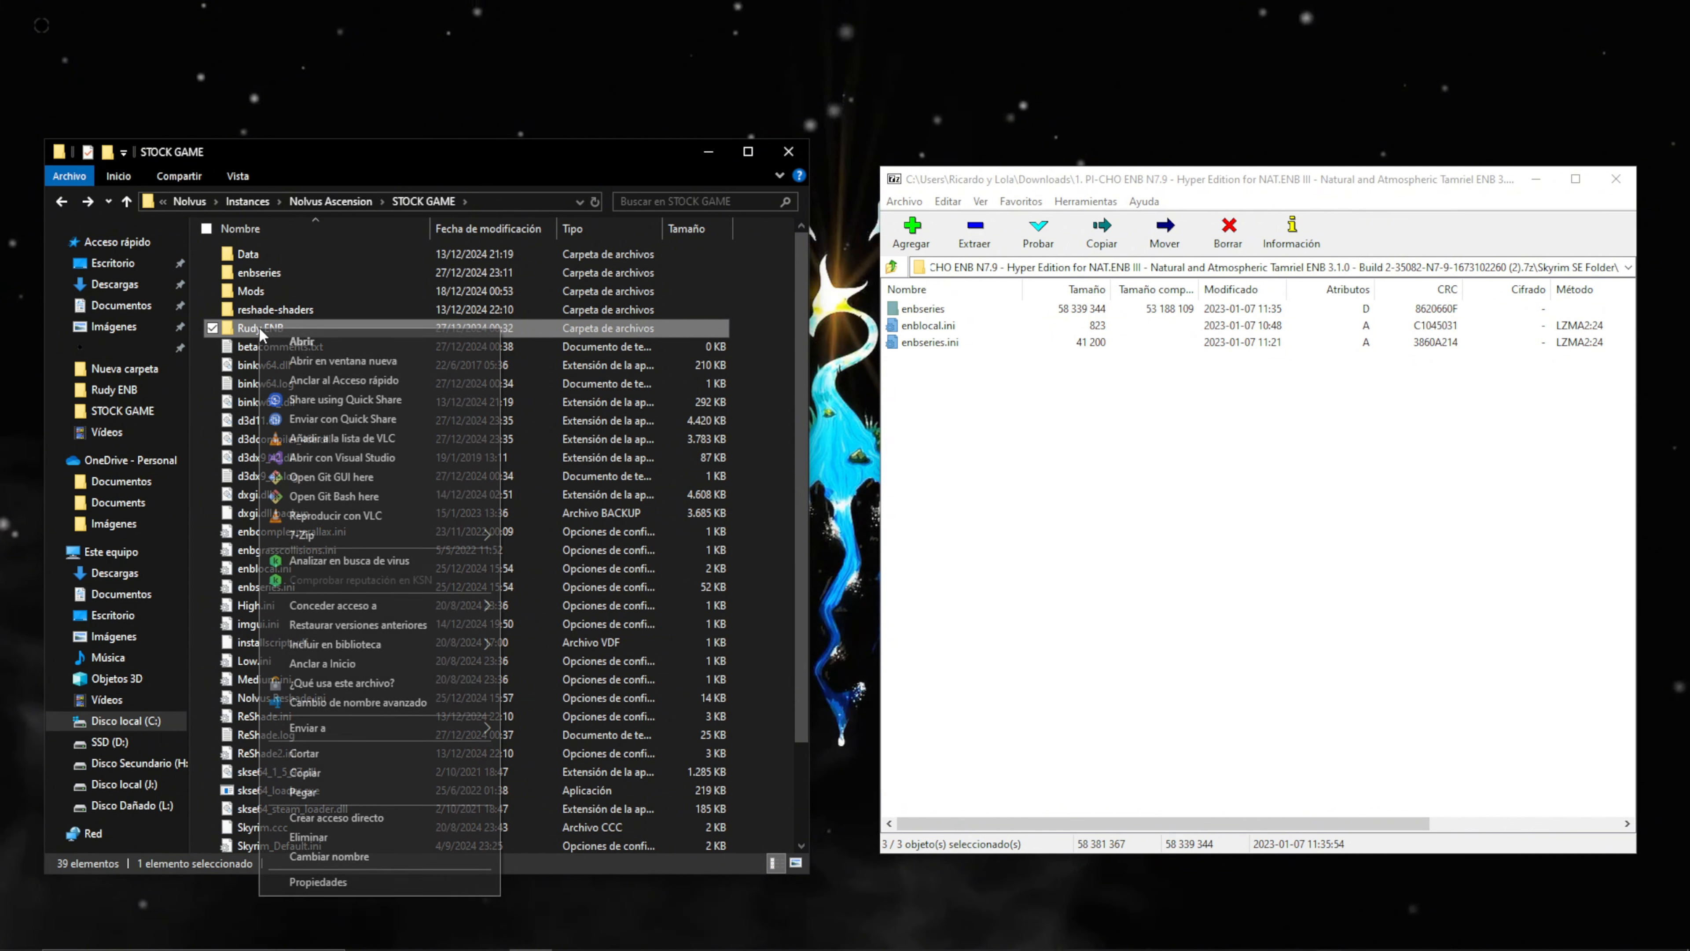
click(337, 837)
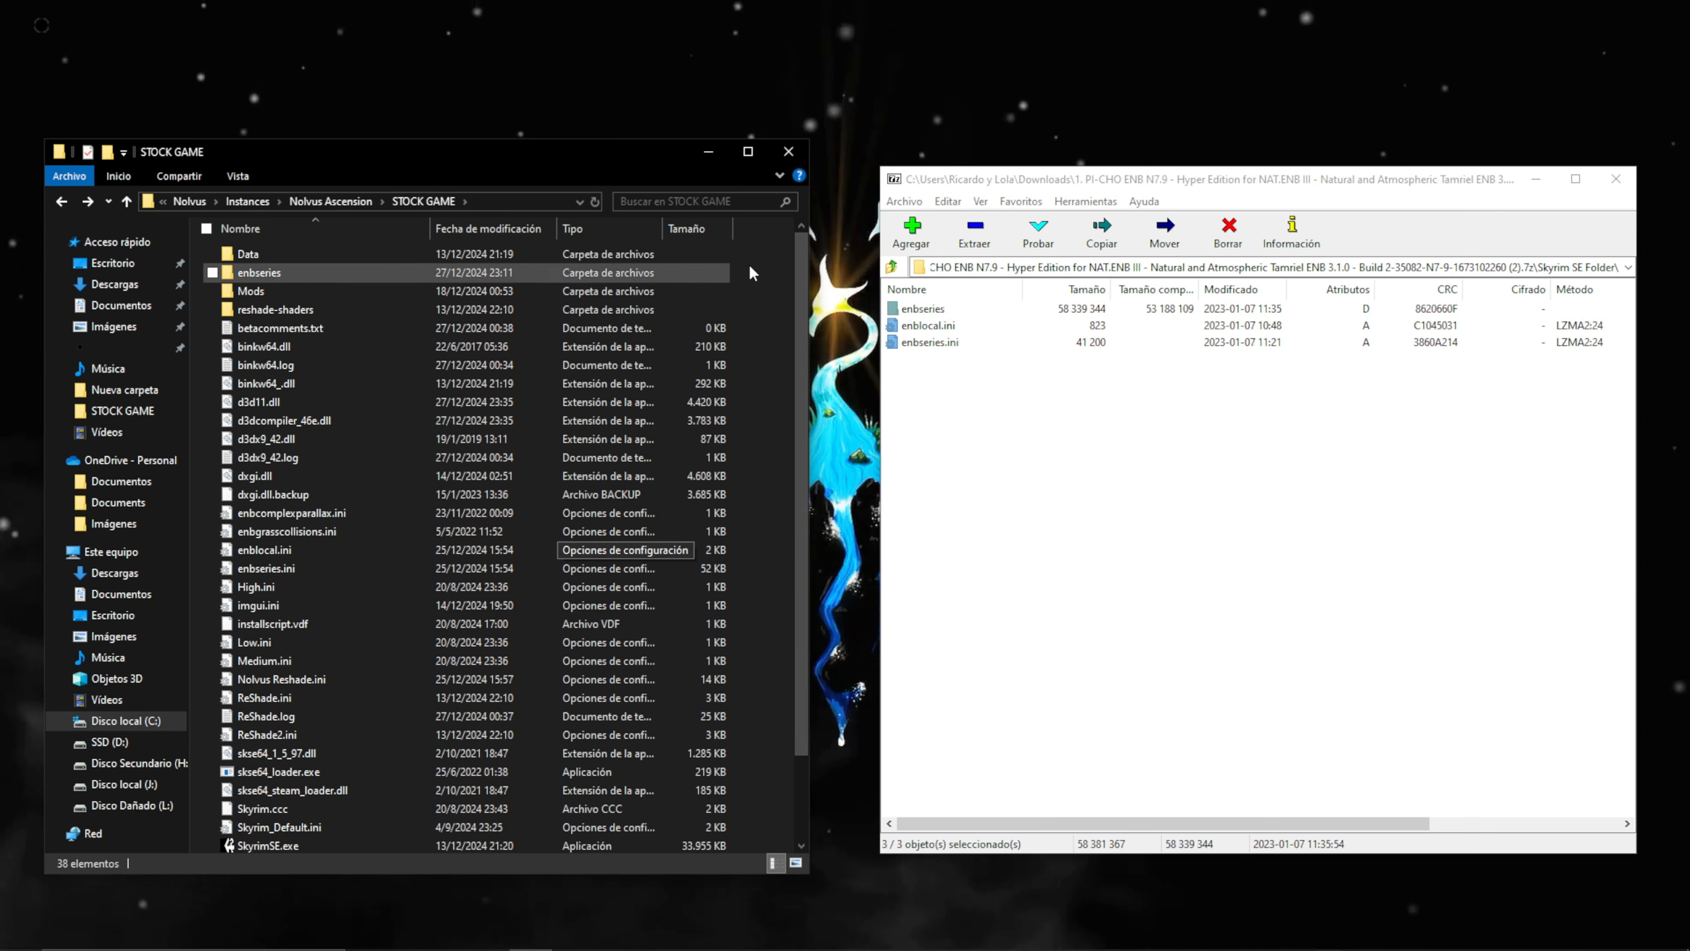
- Create a new folder named Rudy ENB inside STOCK GAME
right_click(782, 408)
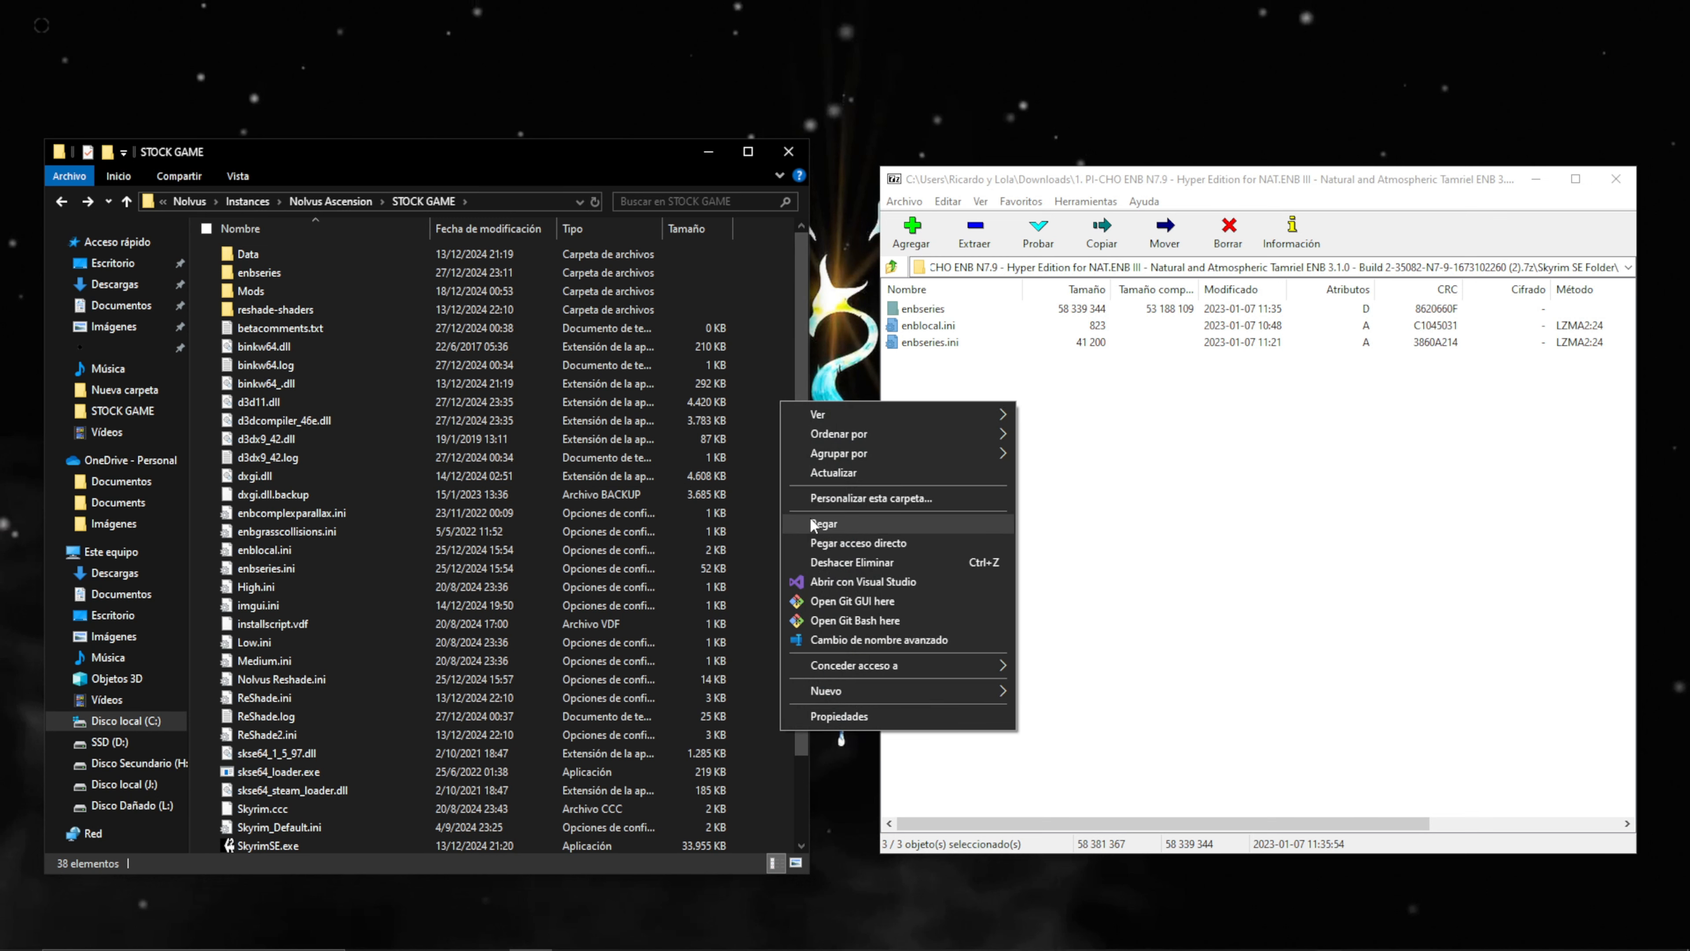
mouse_move(846, 690)
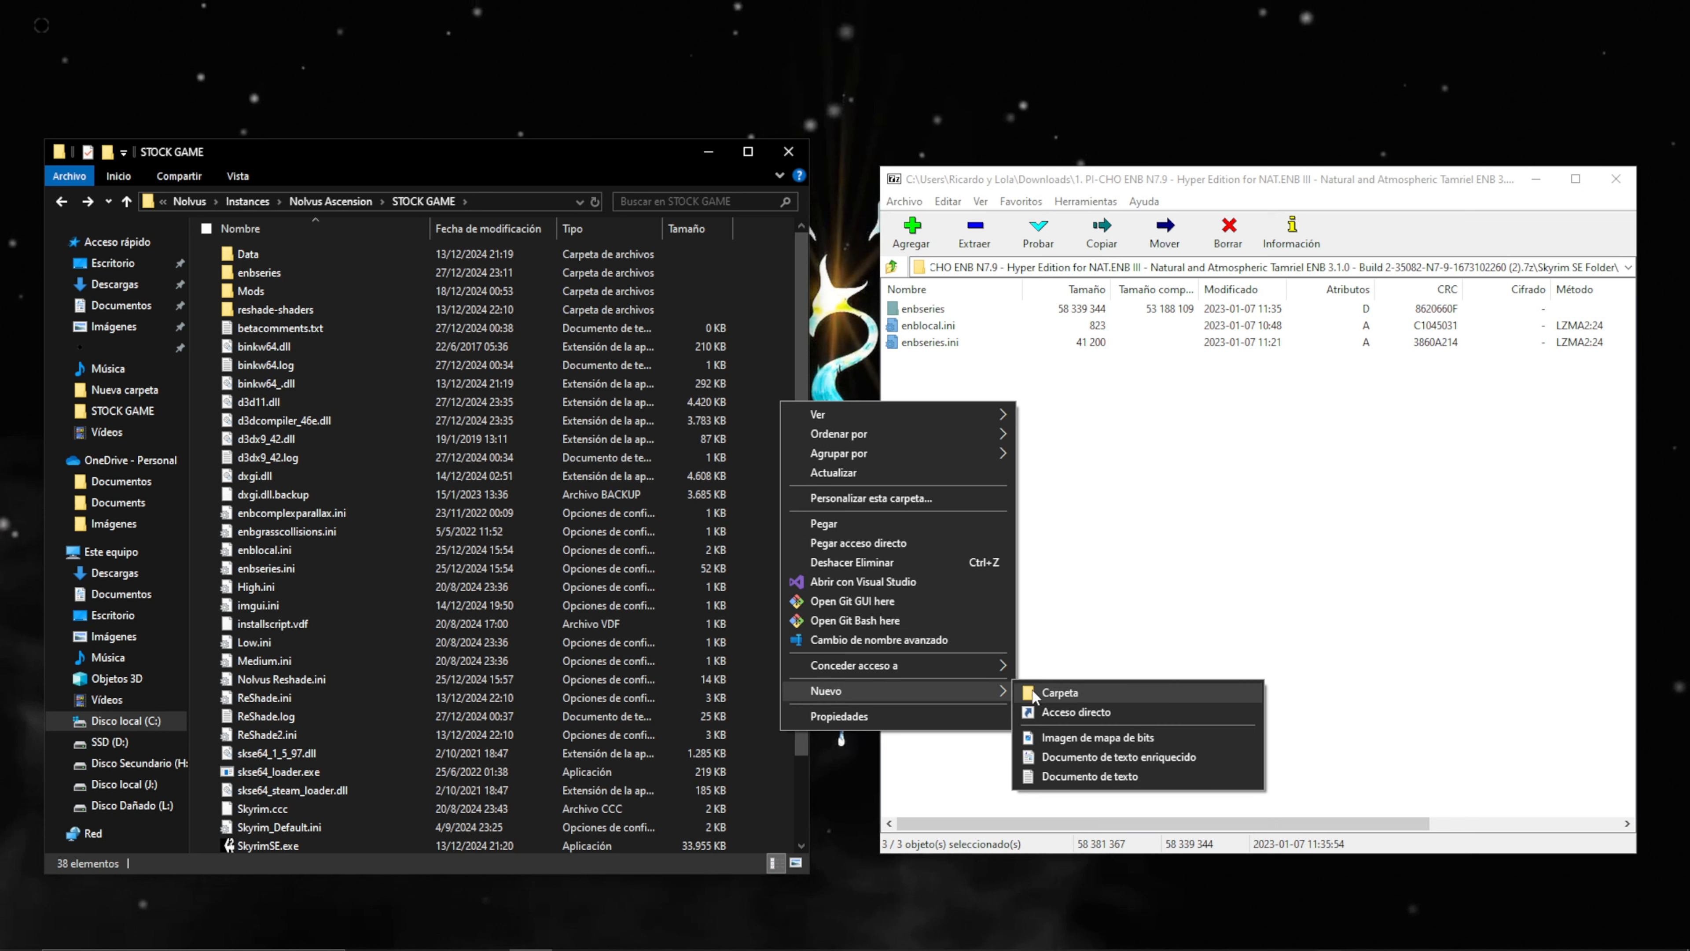
click(1071, 696)
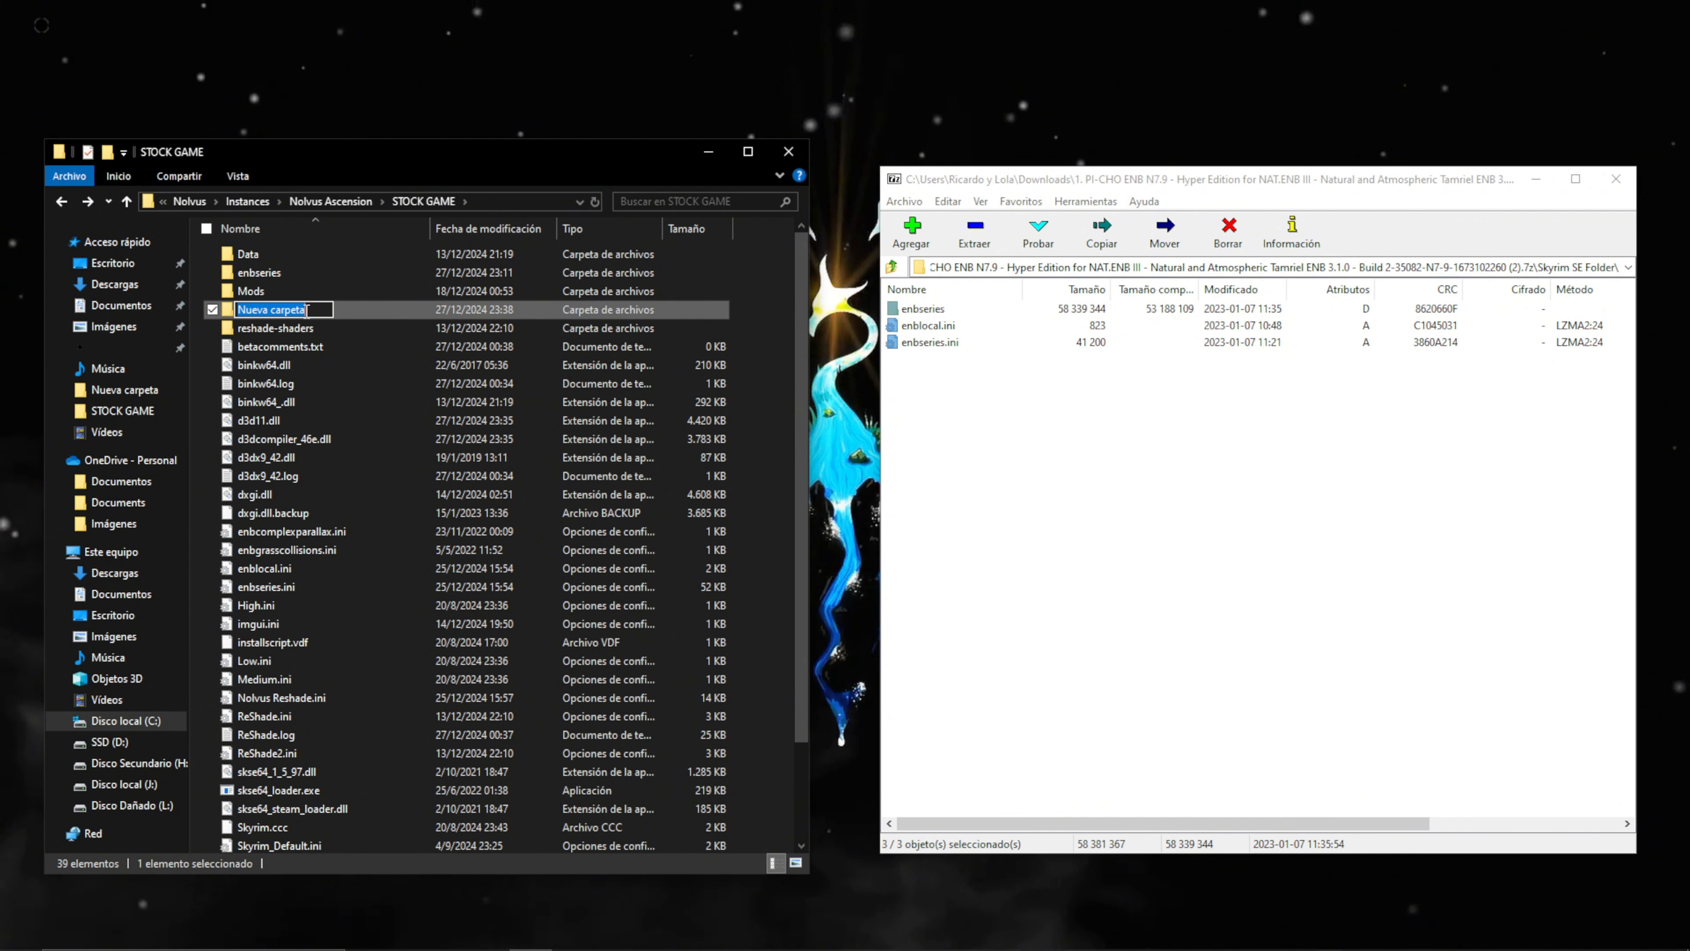
text(Rudy)
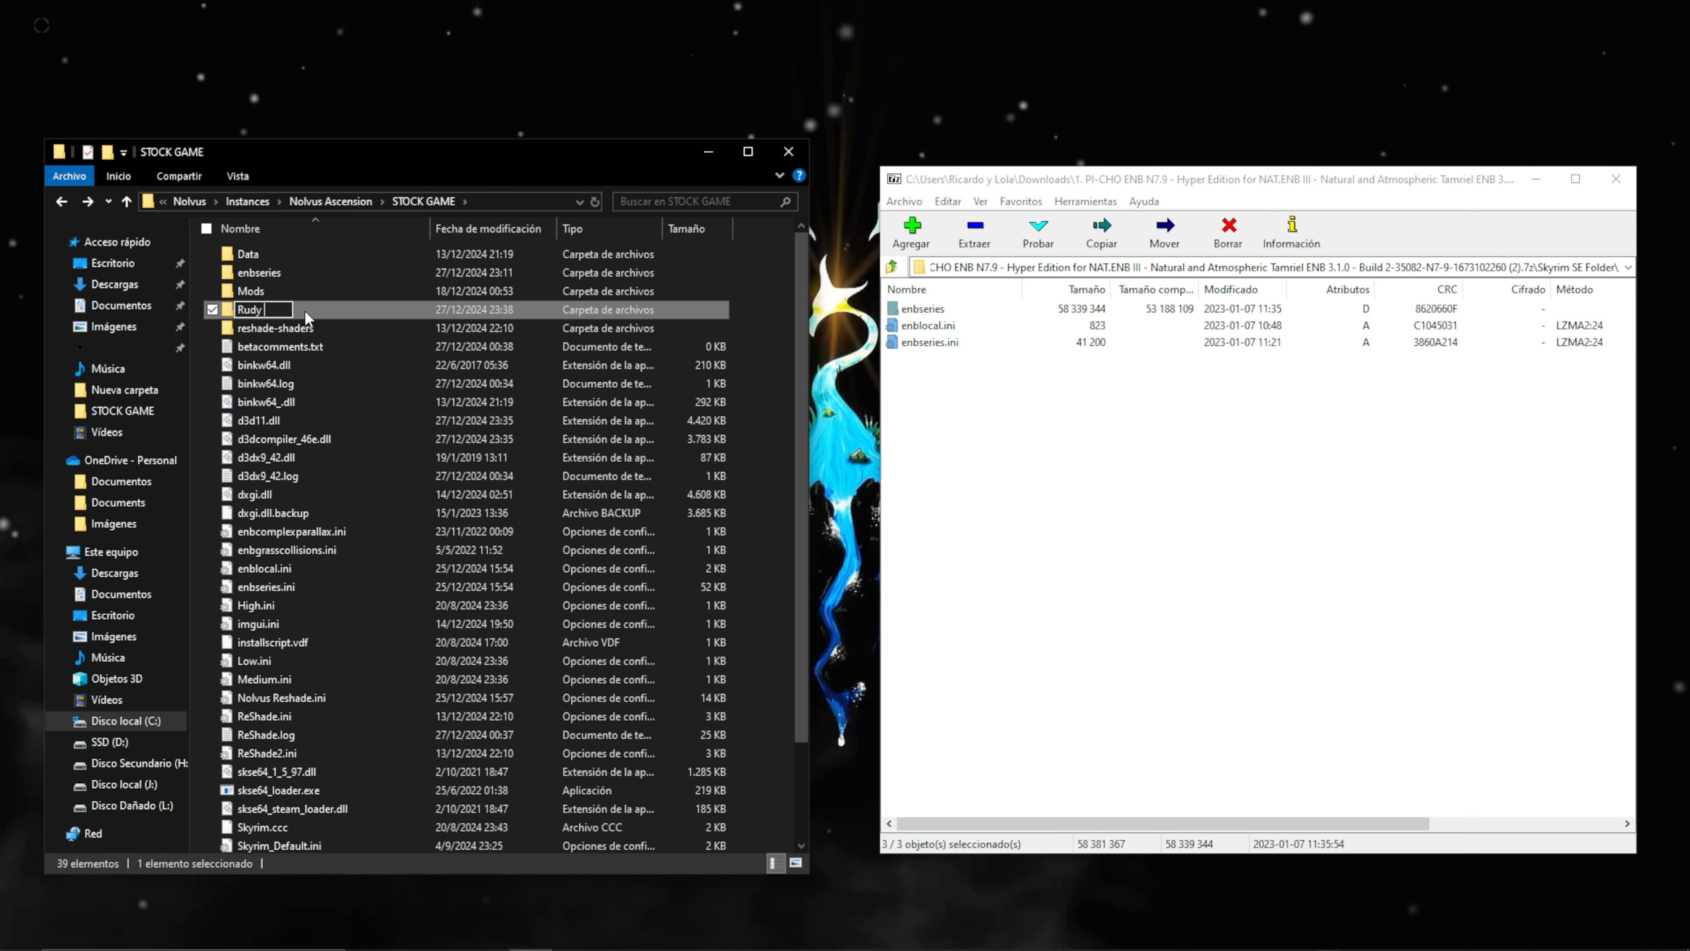
text( ENB)
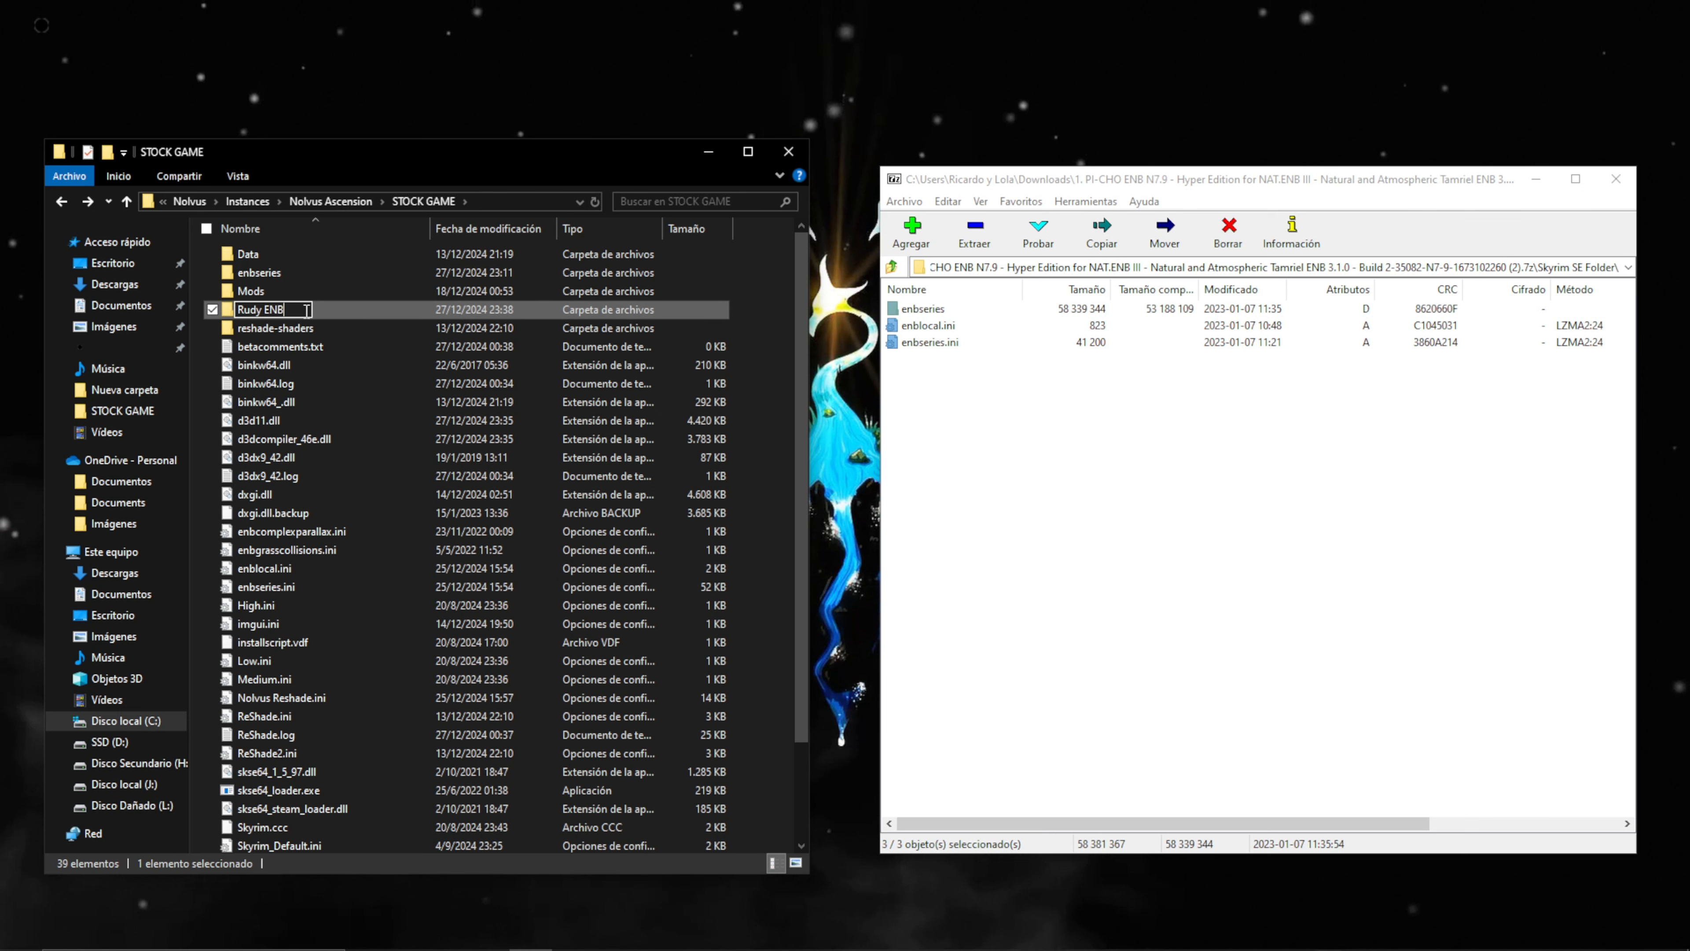
key(Return)
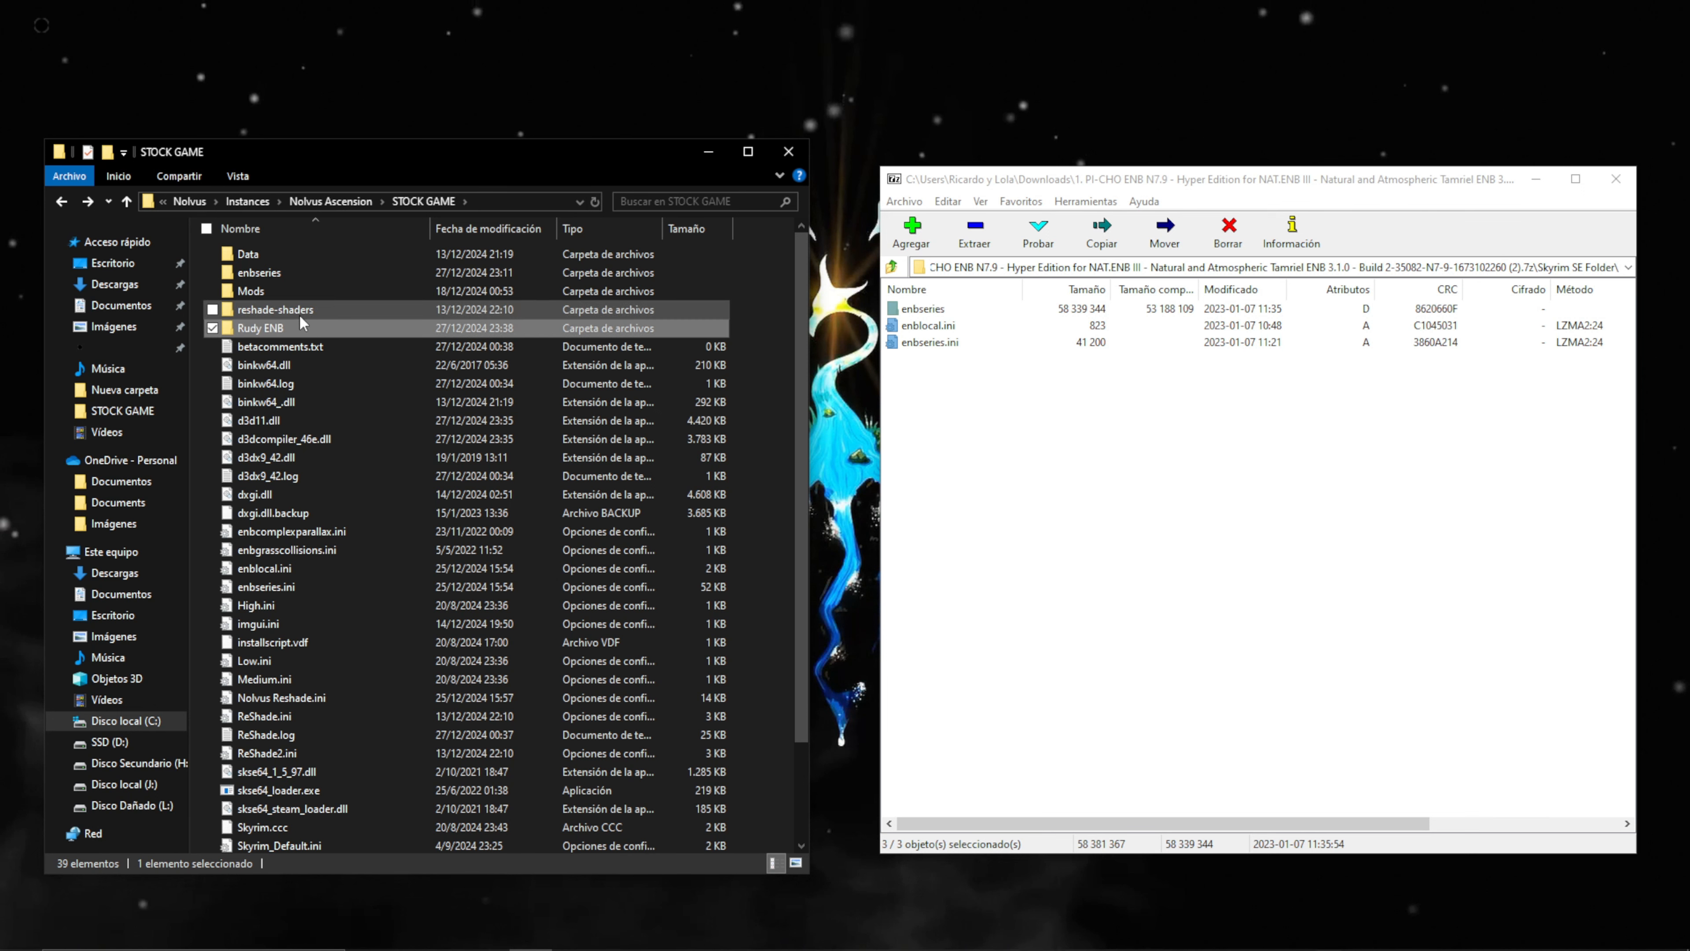
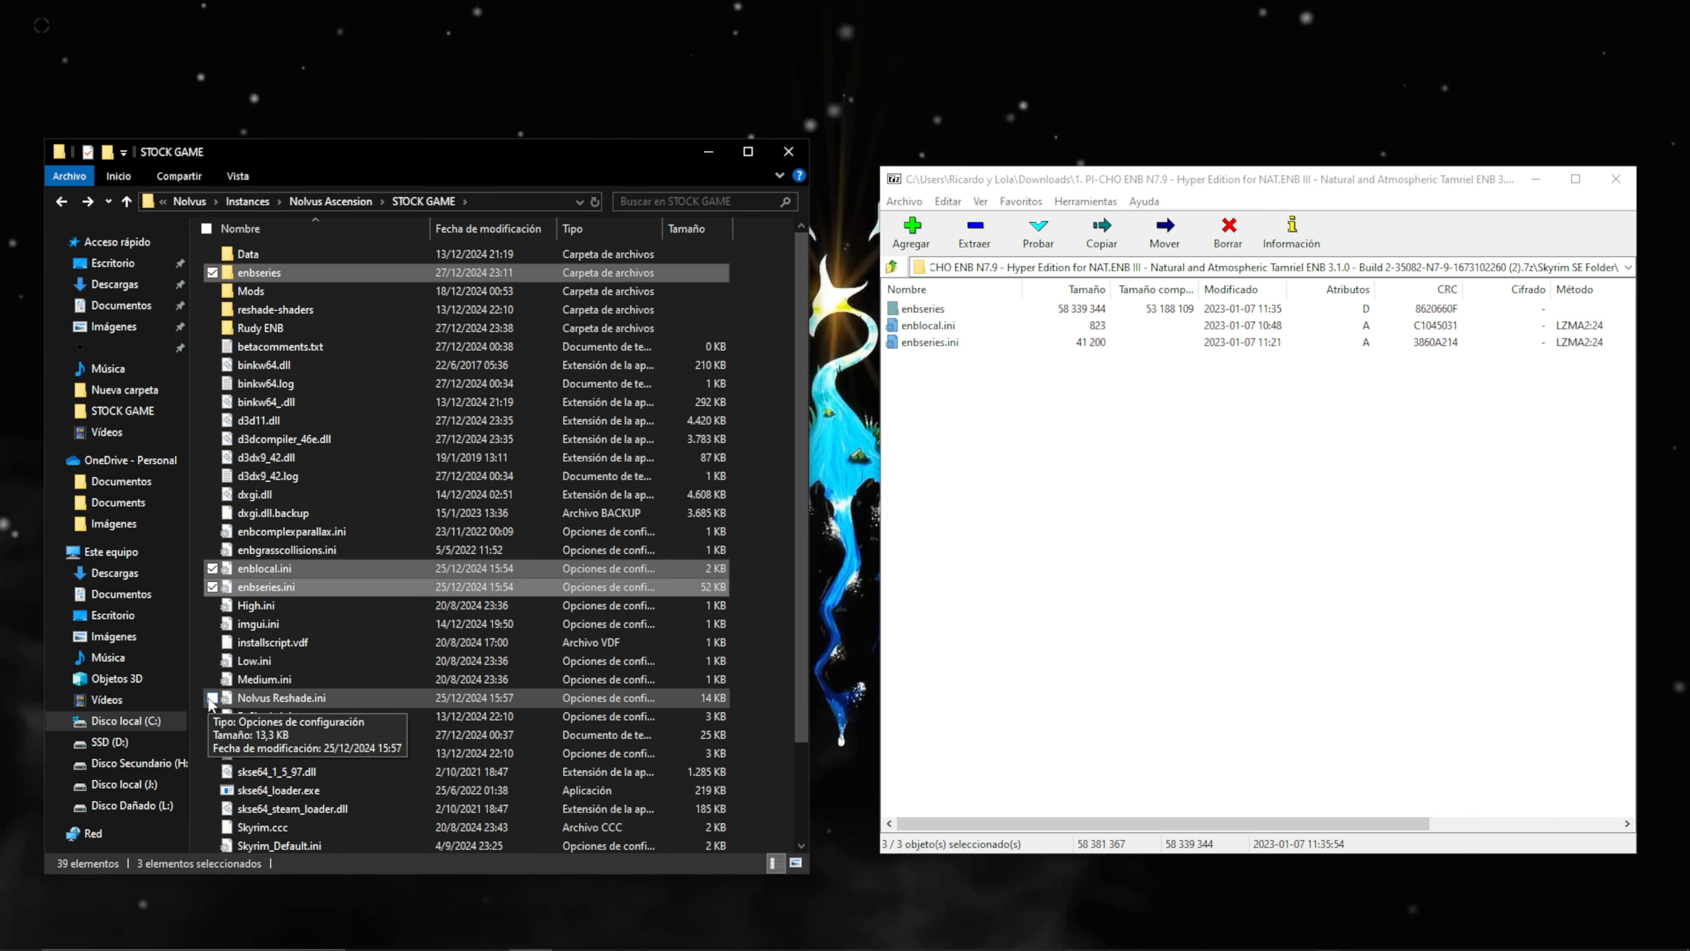
- Move enbseries, enblocal.ini, enbseries.ini and Nolvus Reshade.ini from STOCK GAME into the new Rudy ENB folder as a backup
click(212, 698)
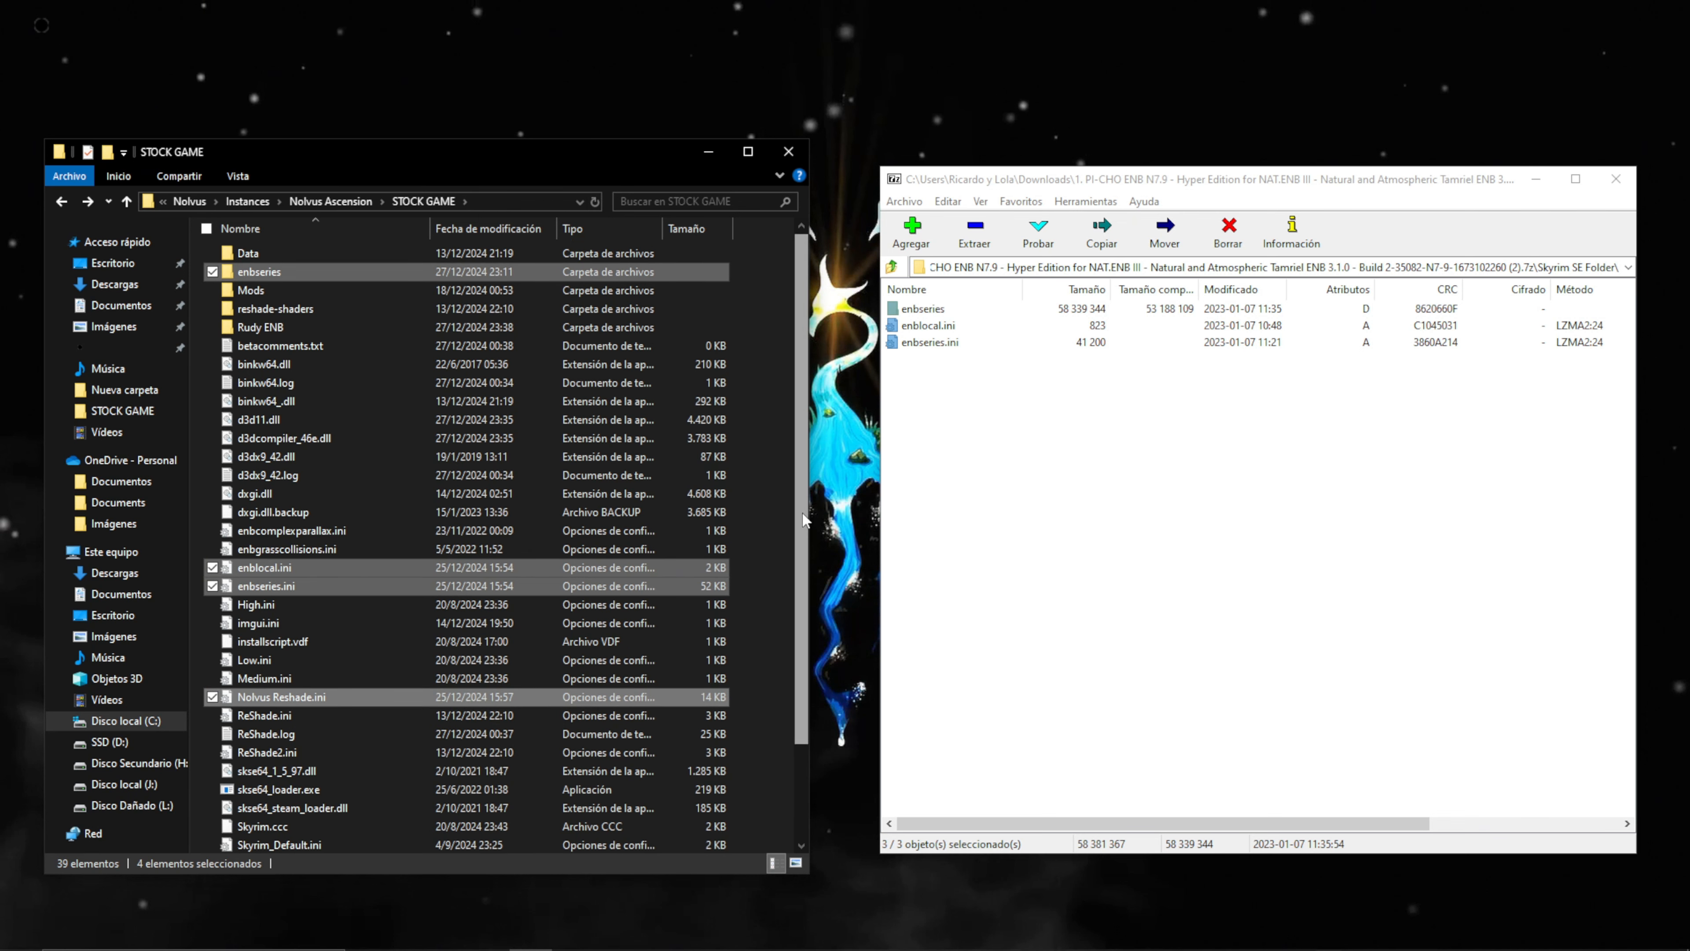
scroll(495, 639, down, 2)
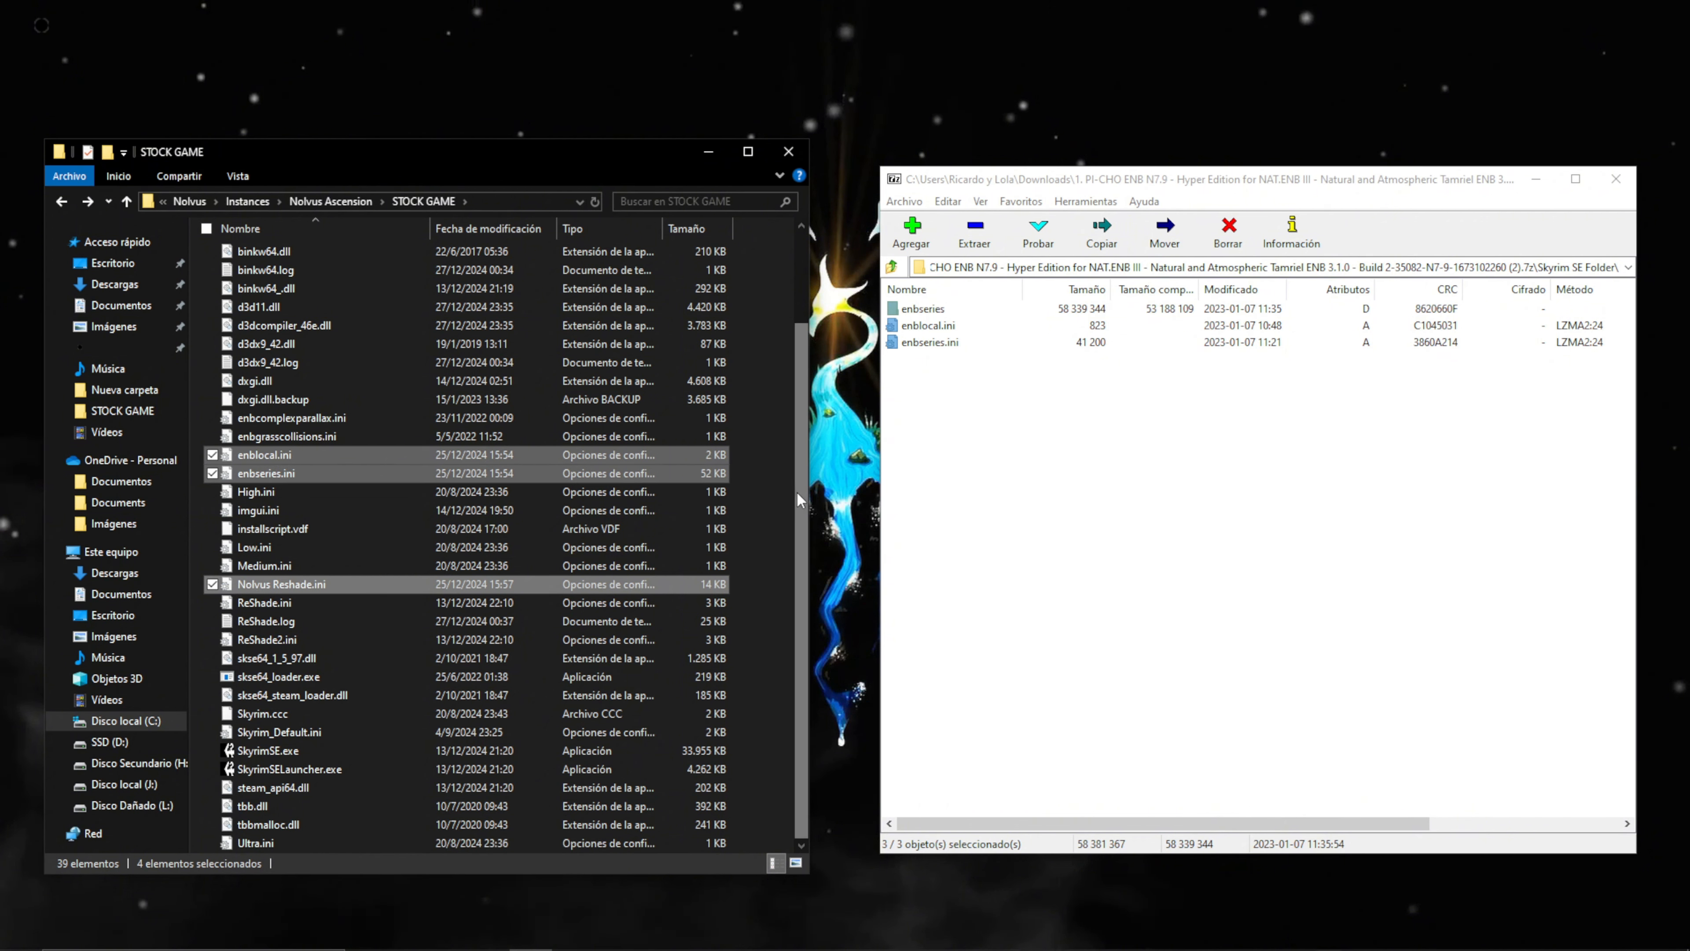
scroll(784, 508, up, 2)
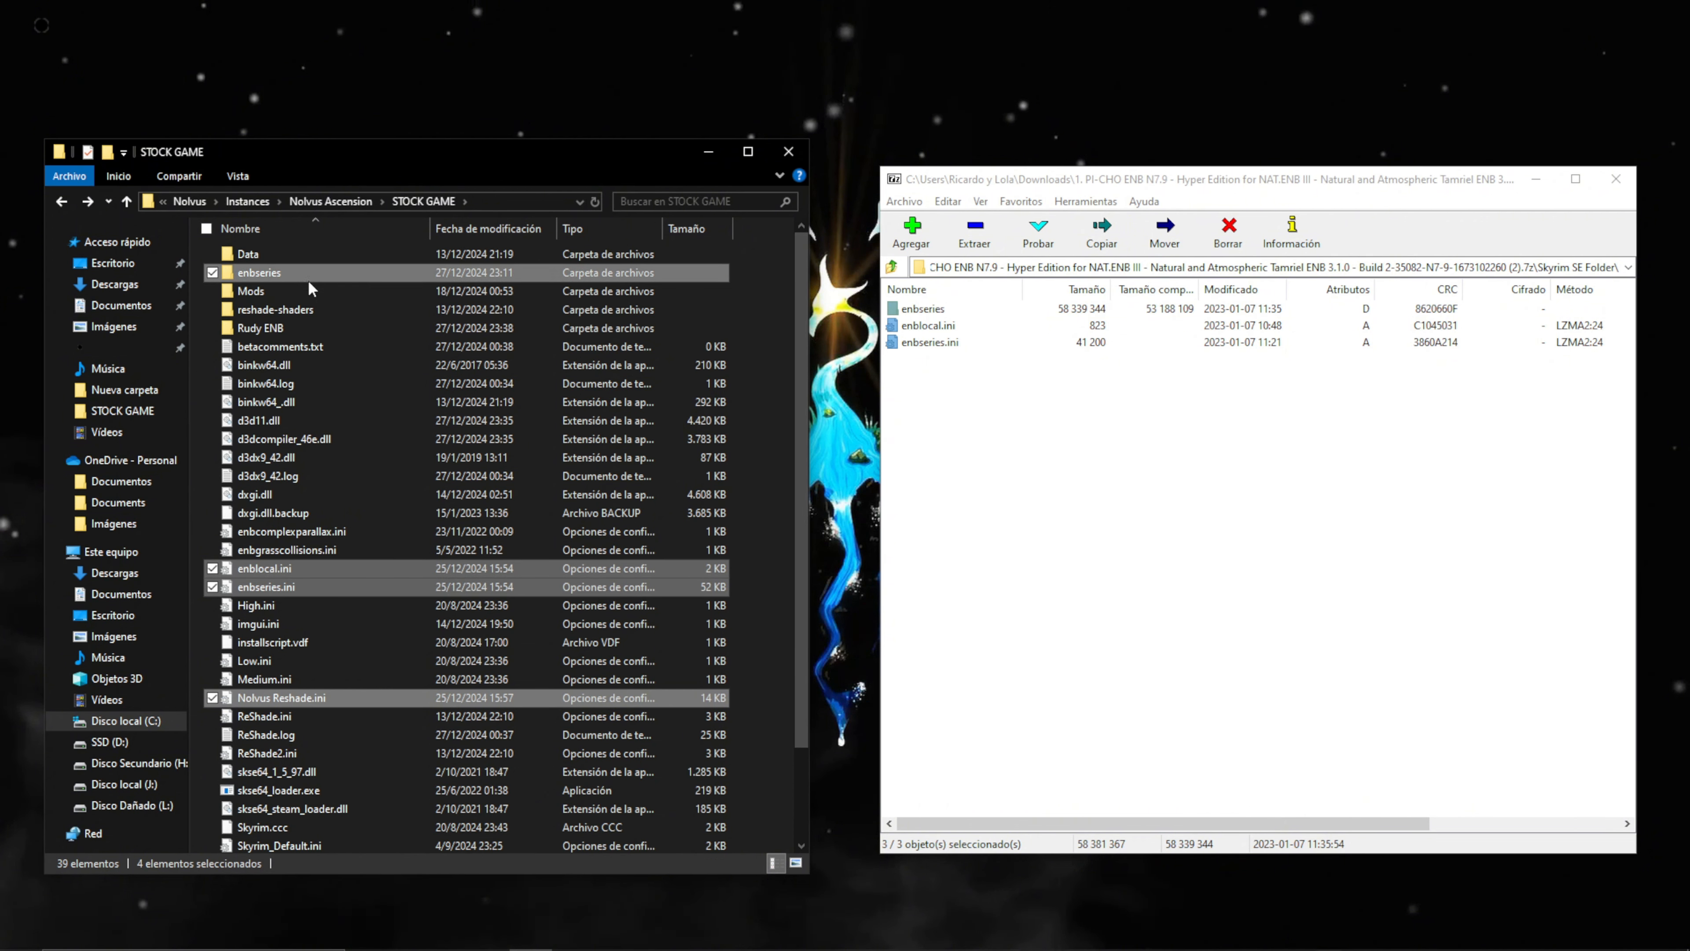
right_click(297, 274)
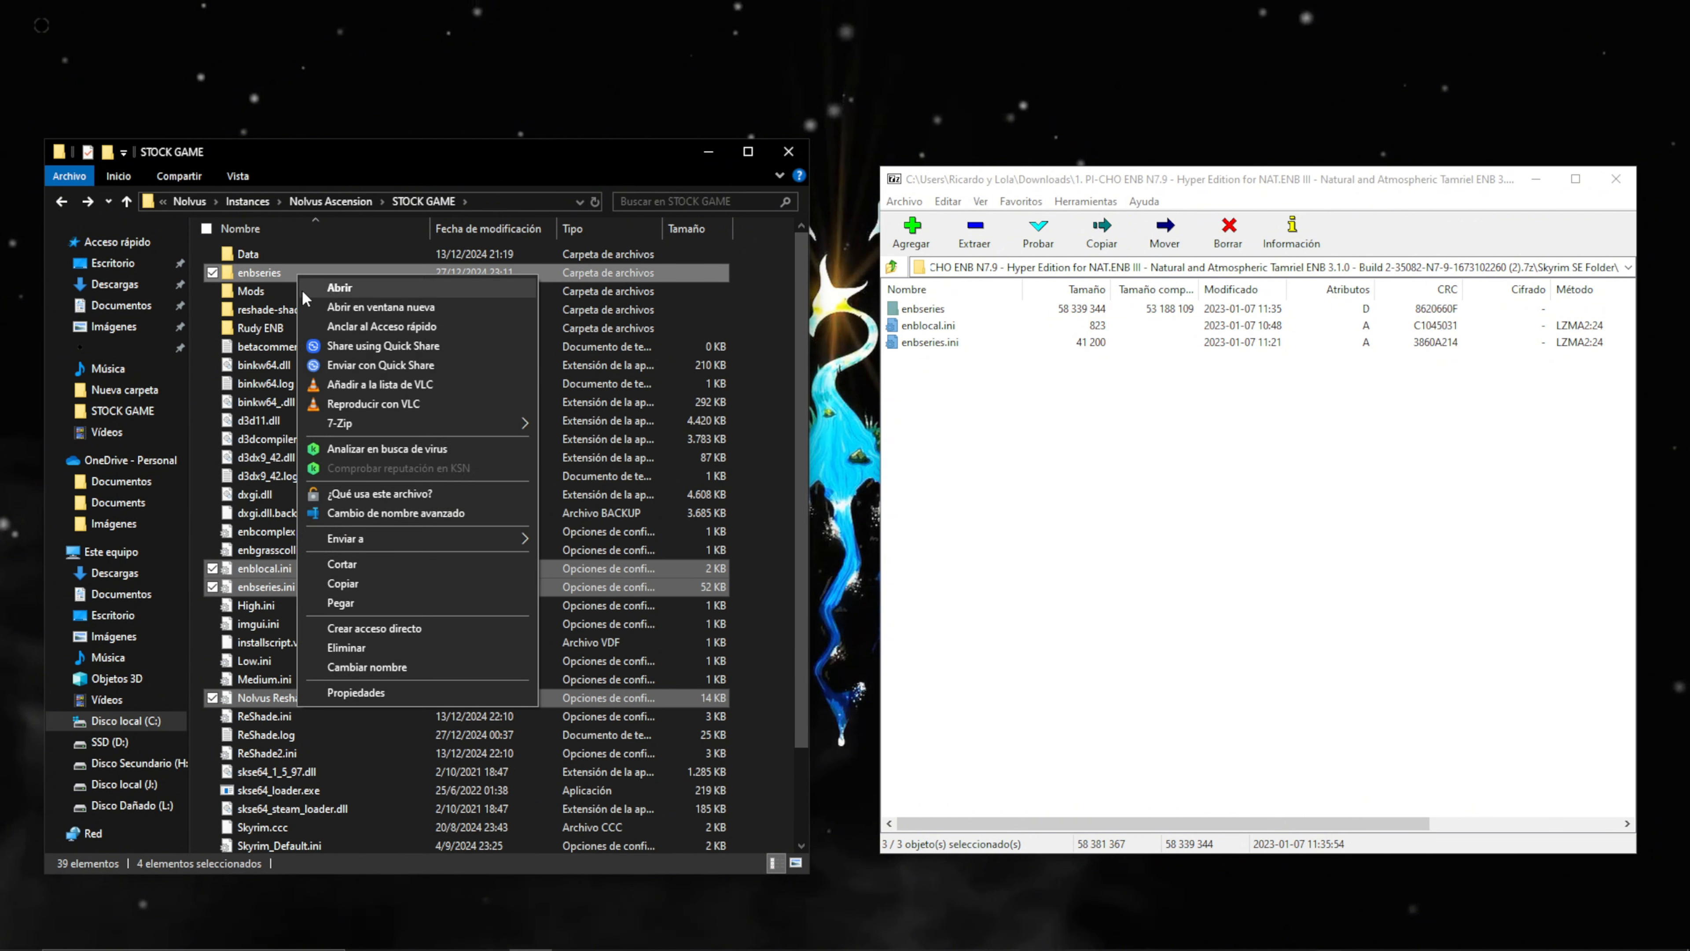
click(333, 565)
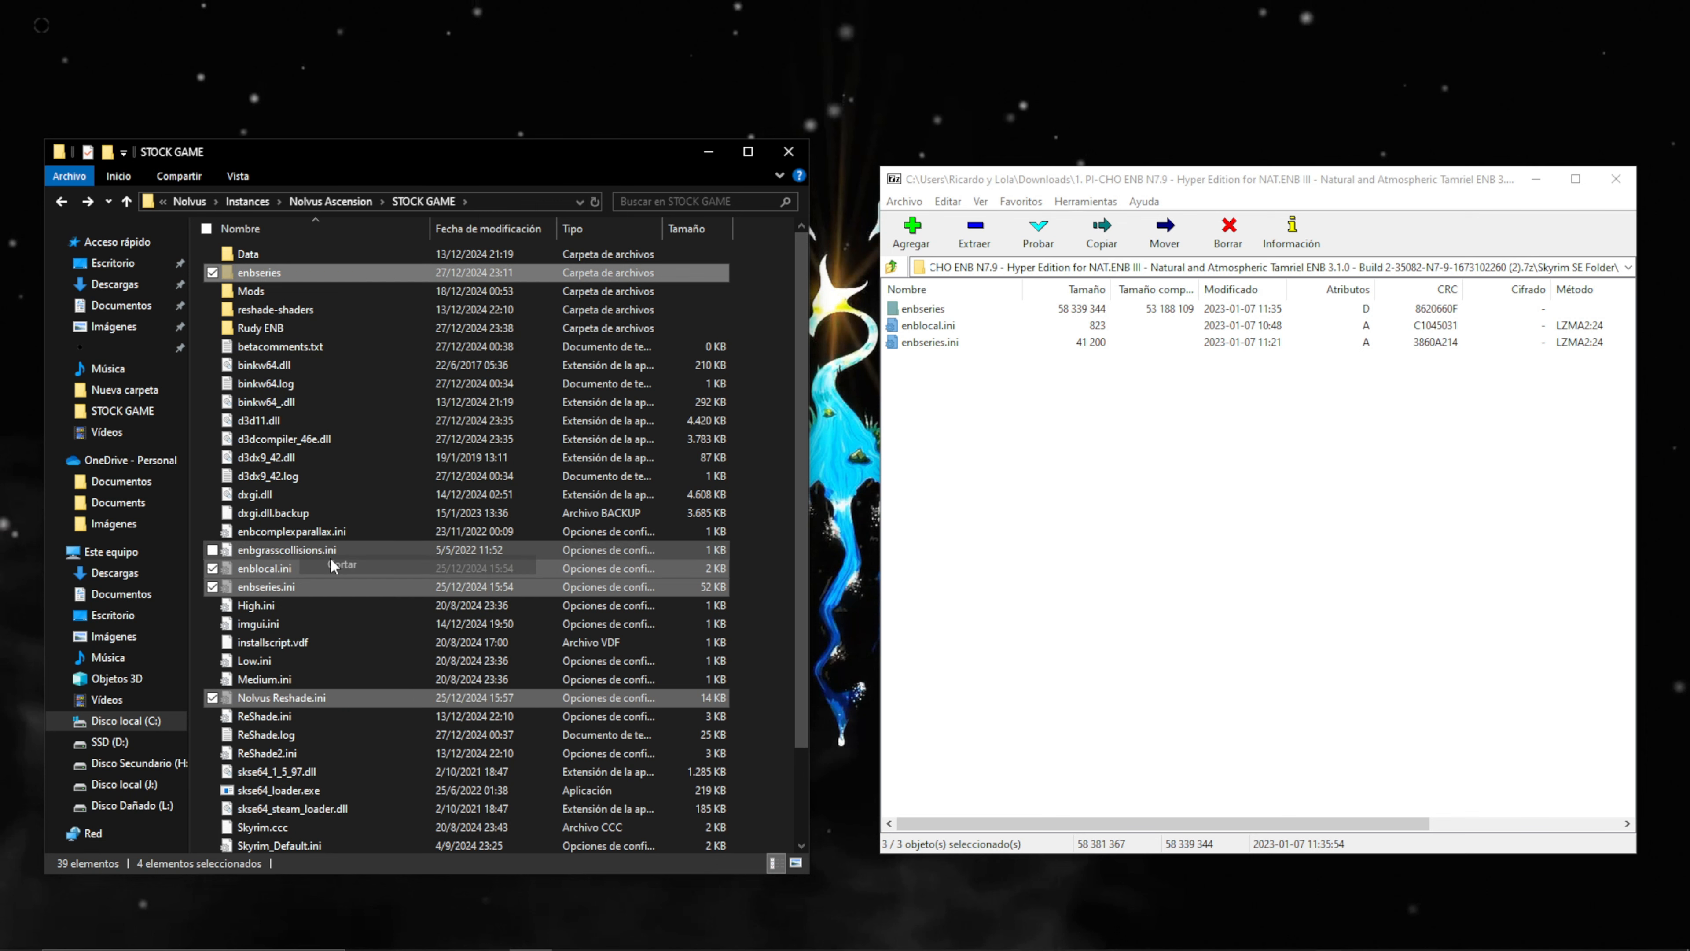
double_click(240, 330)
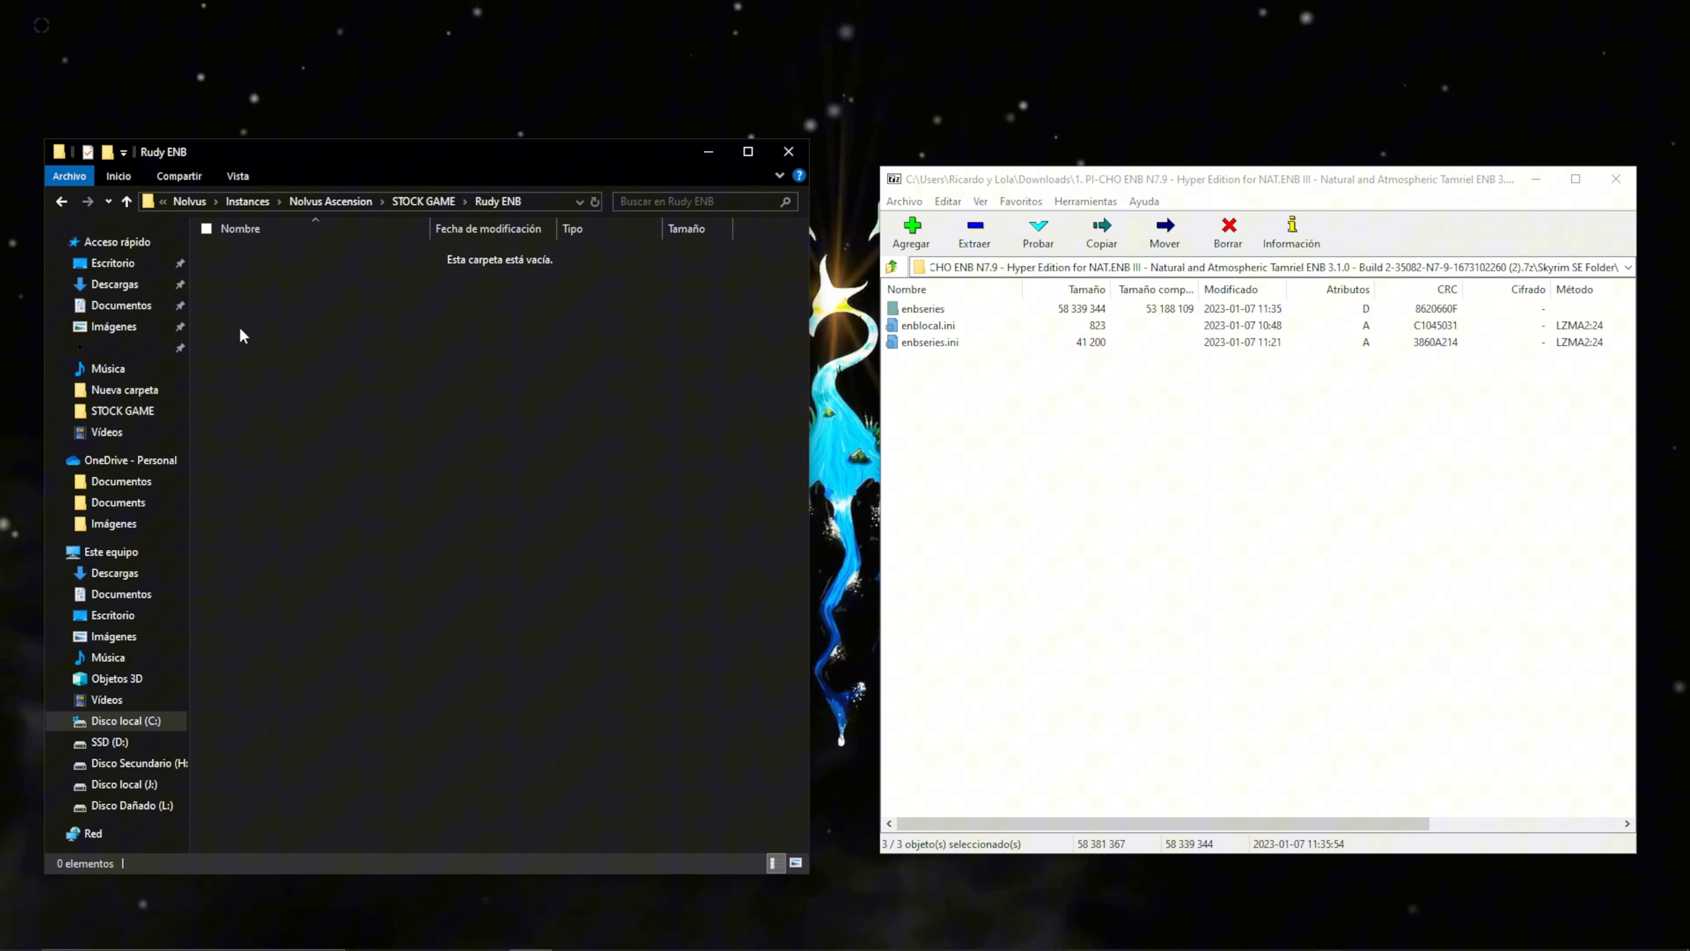
key(ctrl+v)
click(371, 371)
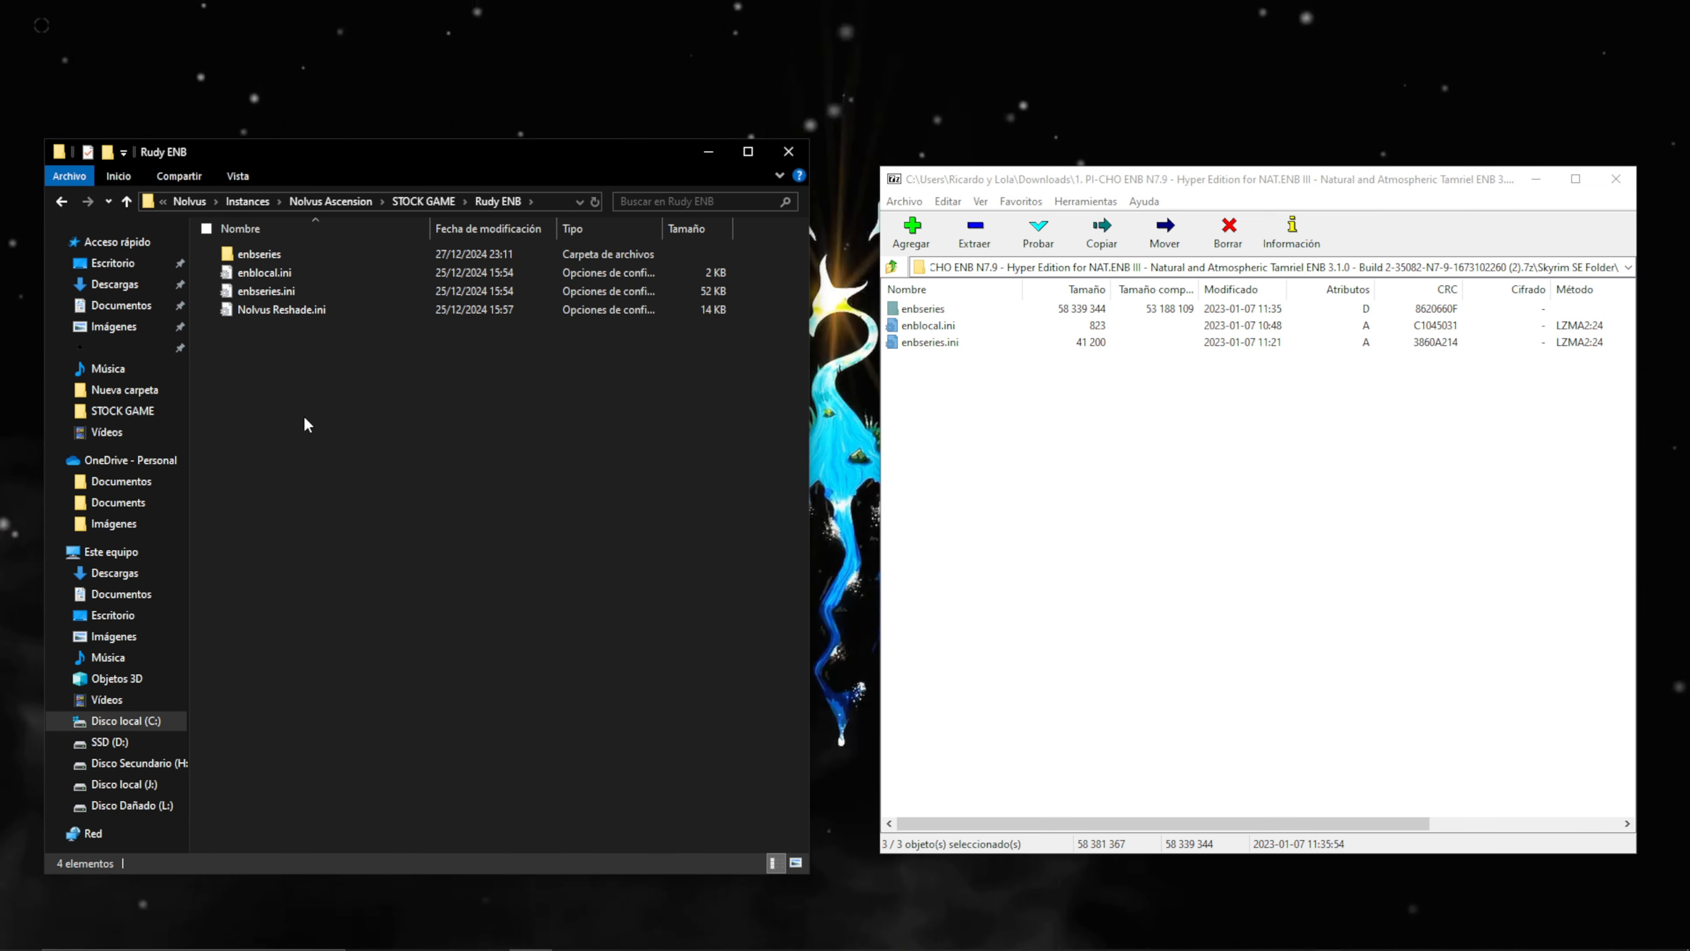
- Copy enbseries, enblocal.ini and enbseries.ini from the PI-CHO archive into STOCK GAME and close the archive
click(403, 203)
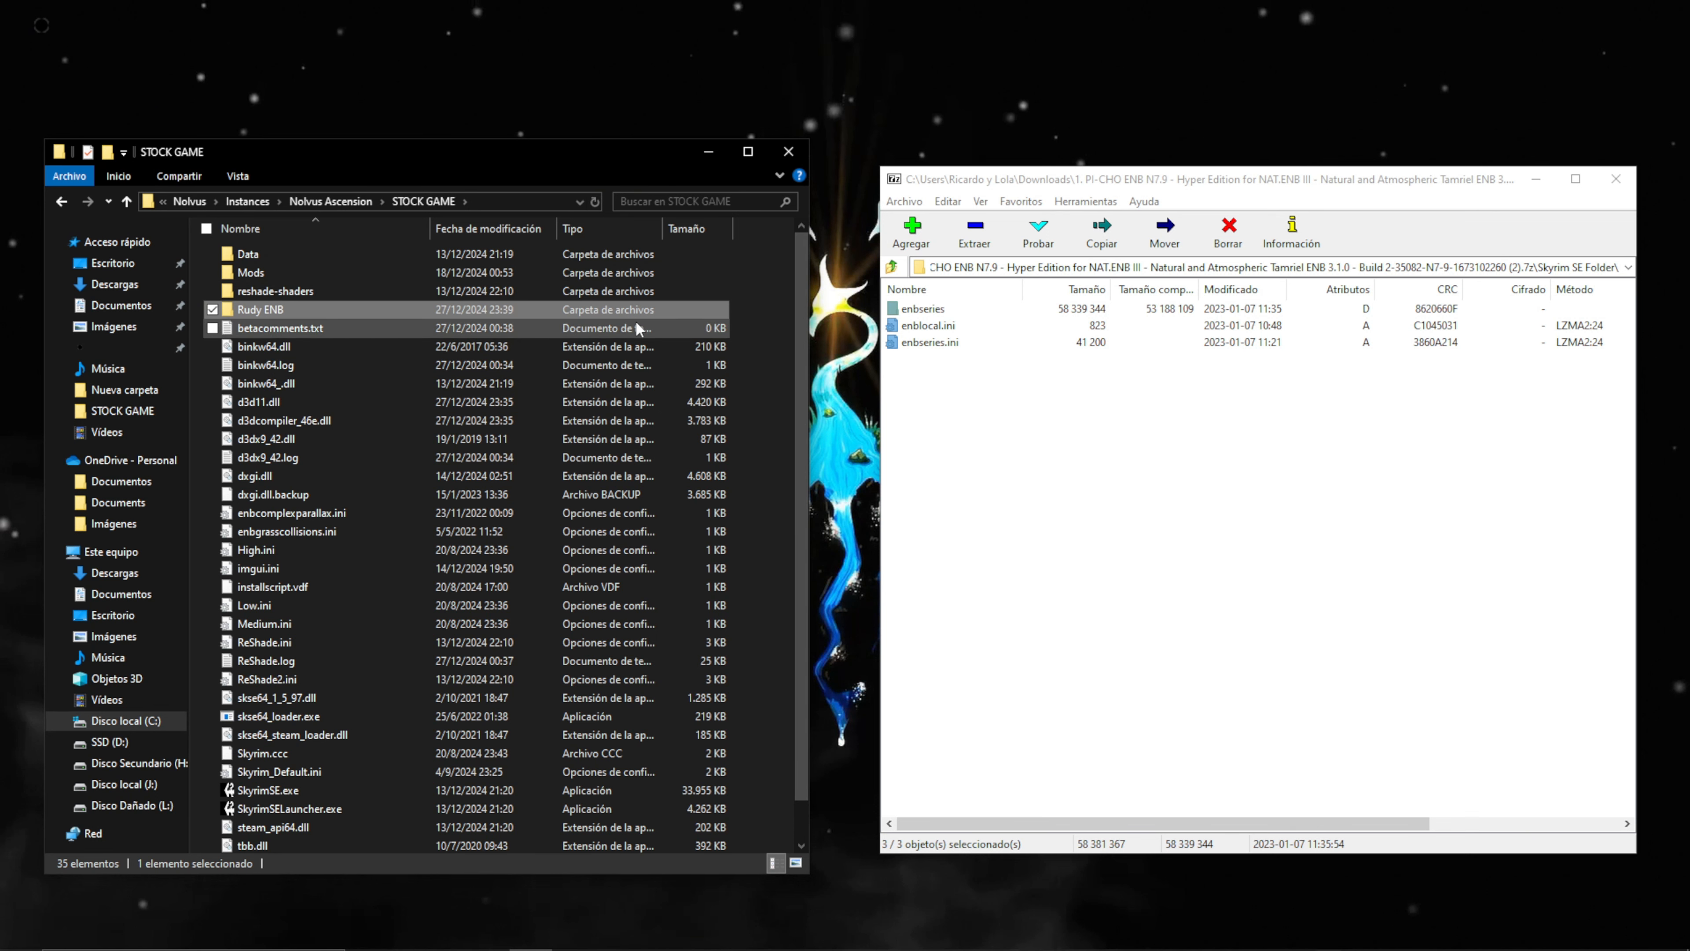
drag(918, 385, 918, 311)
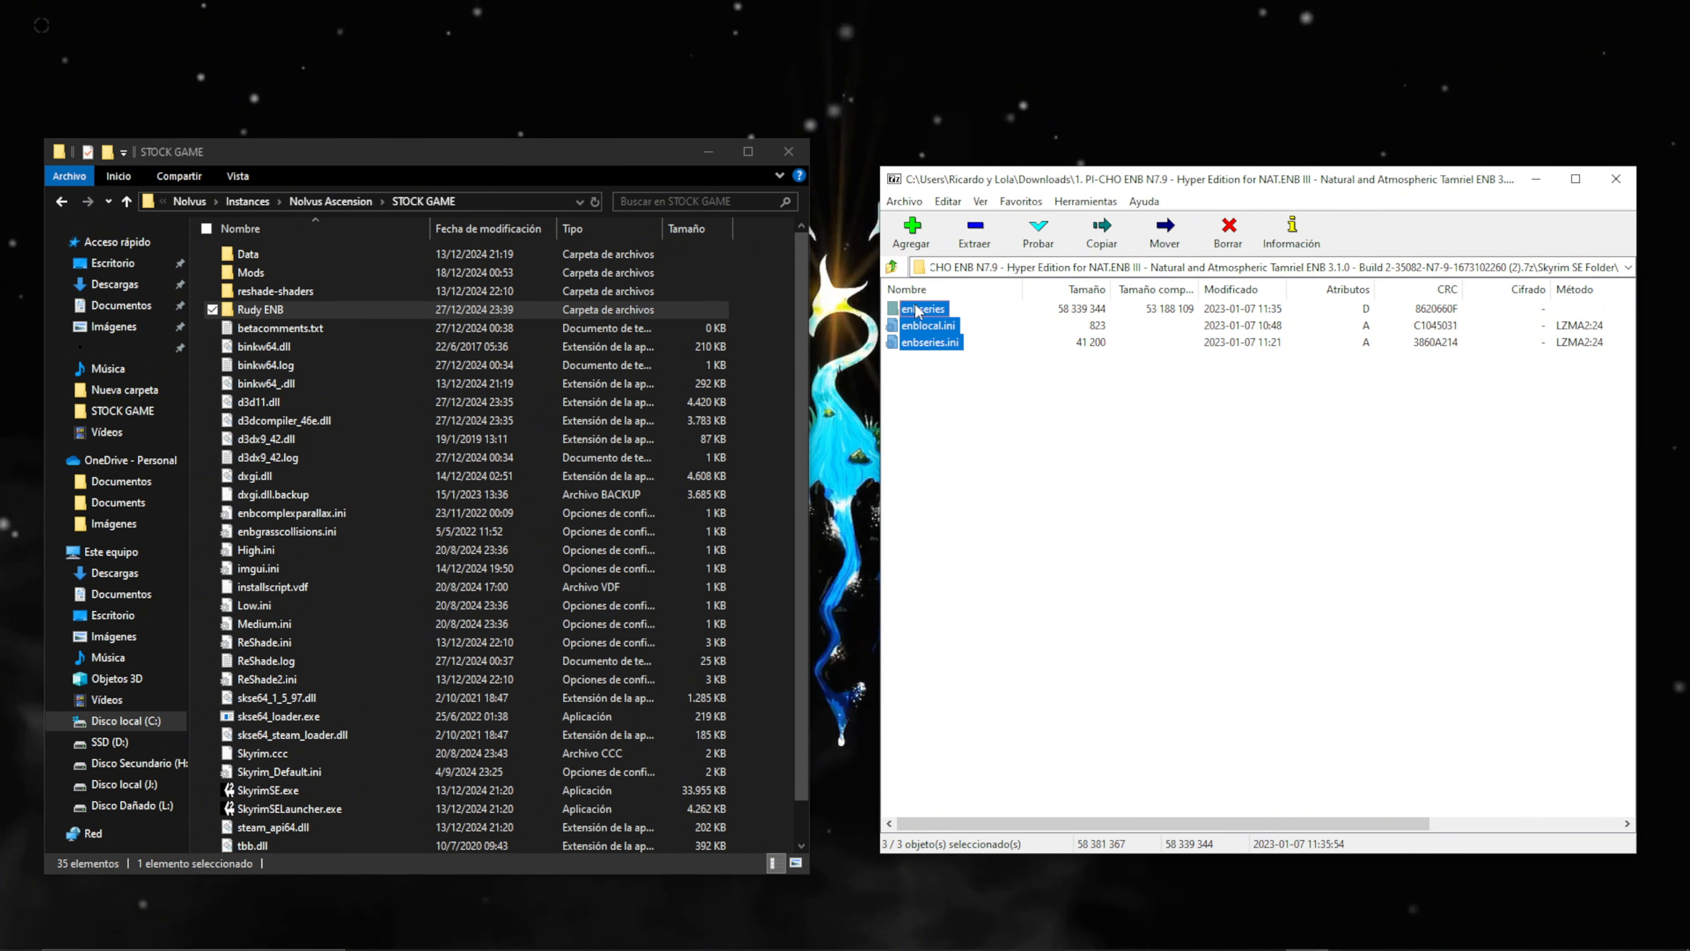
drag(766, 378, 772, 378)
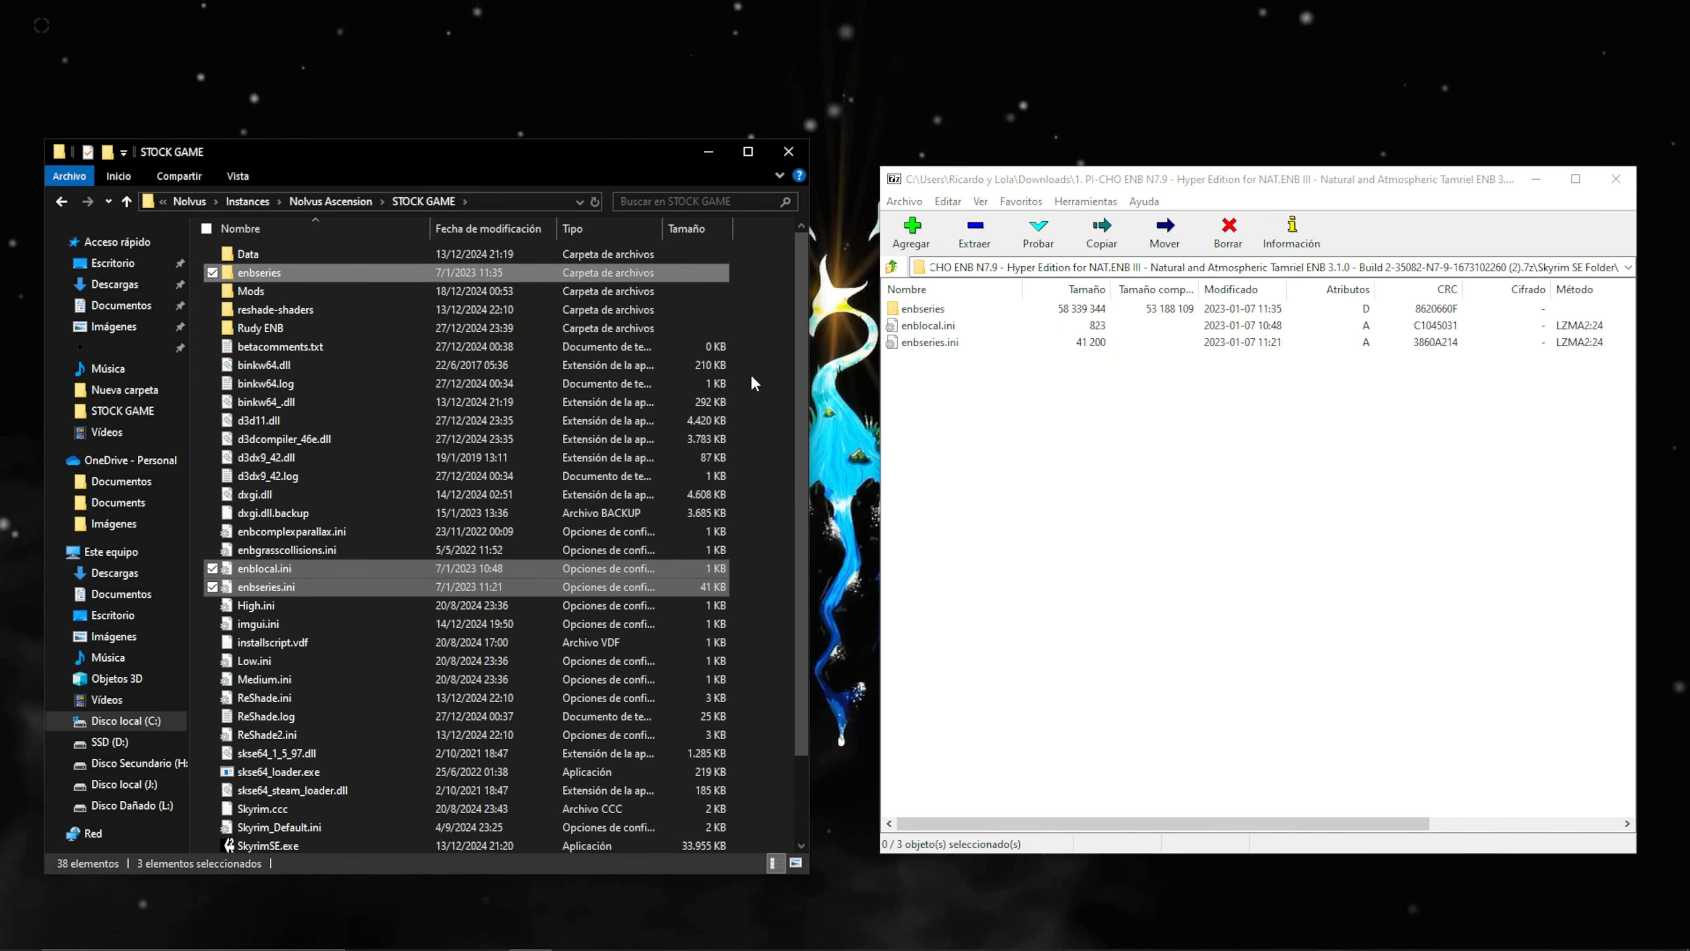
click(762, 463)
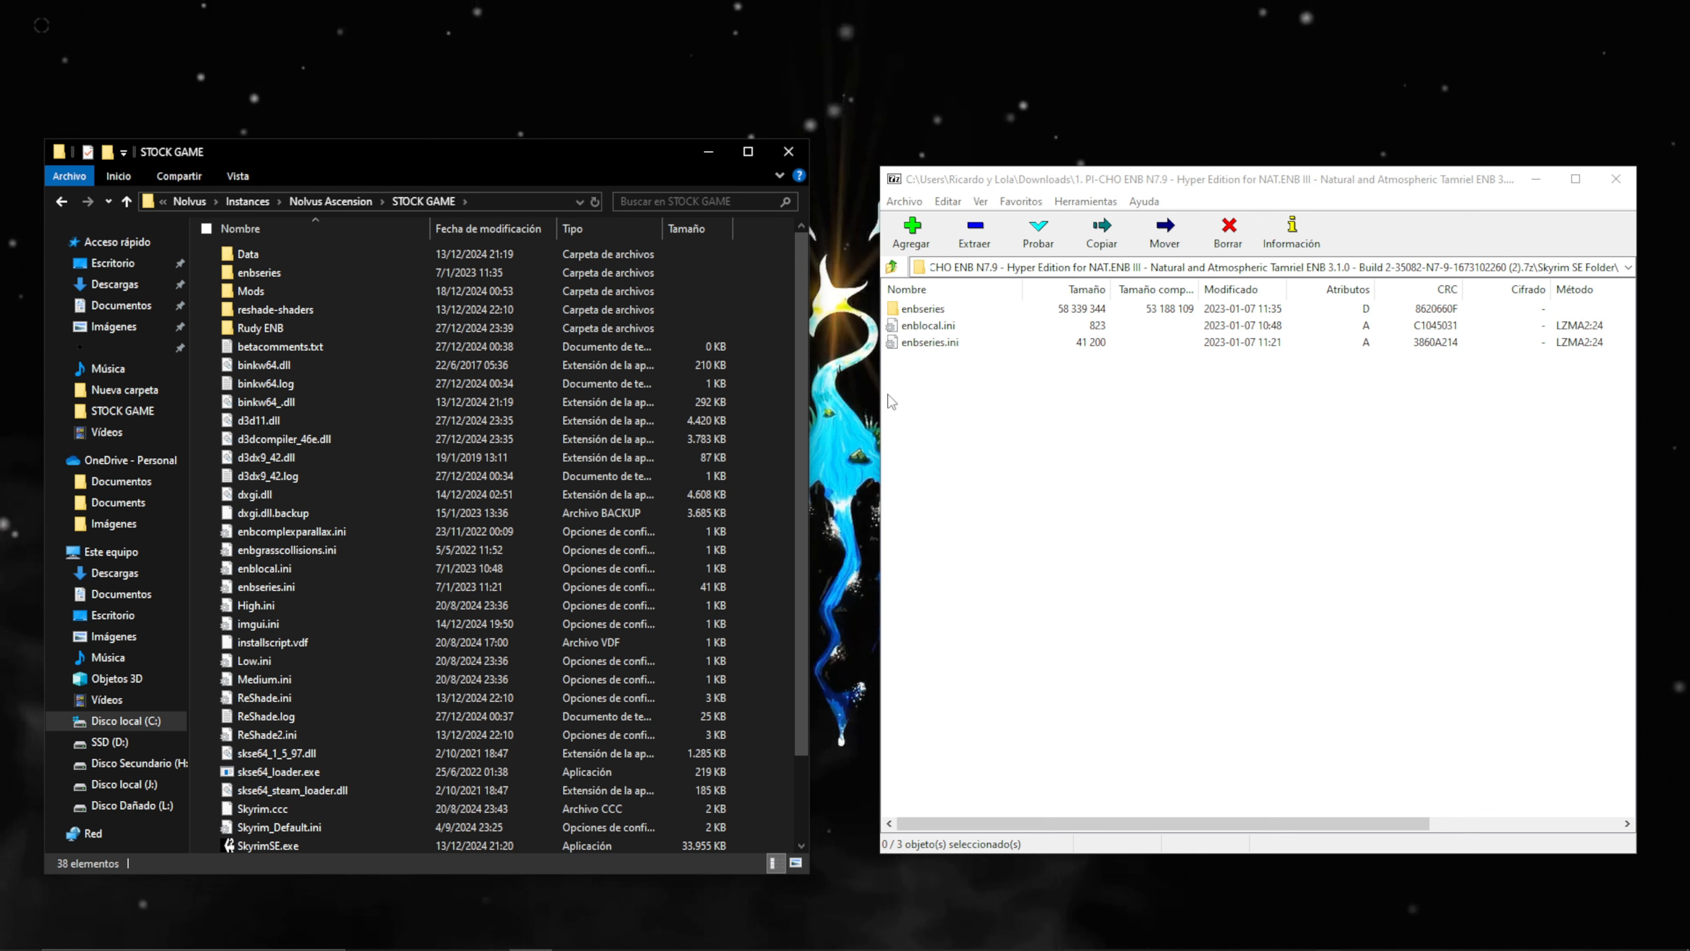
click(1615, 179)
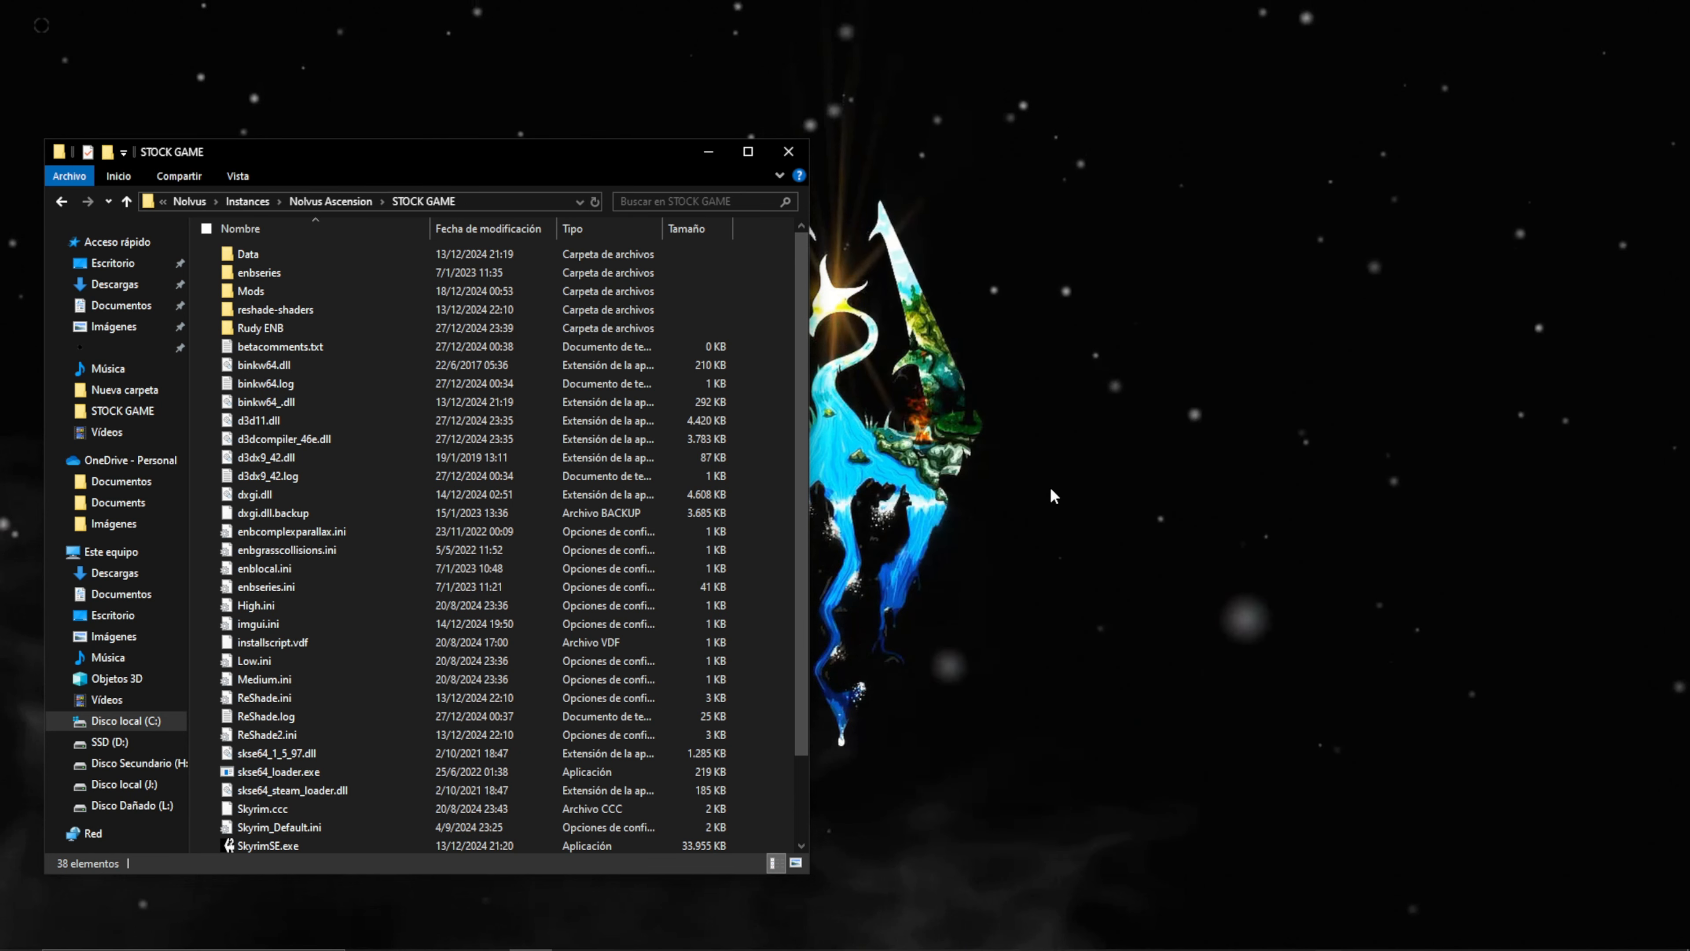
- Follow the PI-CHO section of the Nolvus ENB guide in the browser, download ENB Settings-v1.2.7z from MEGA, and close the download page
click(573, 932)
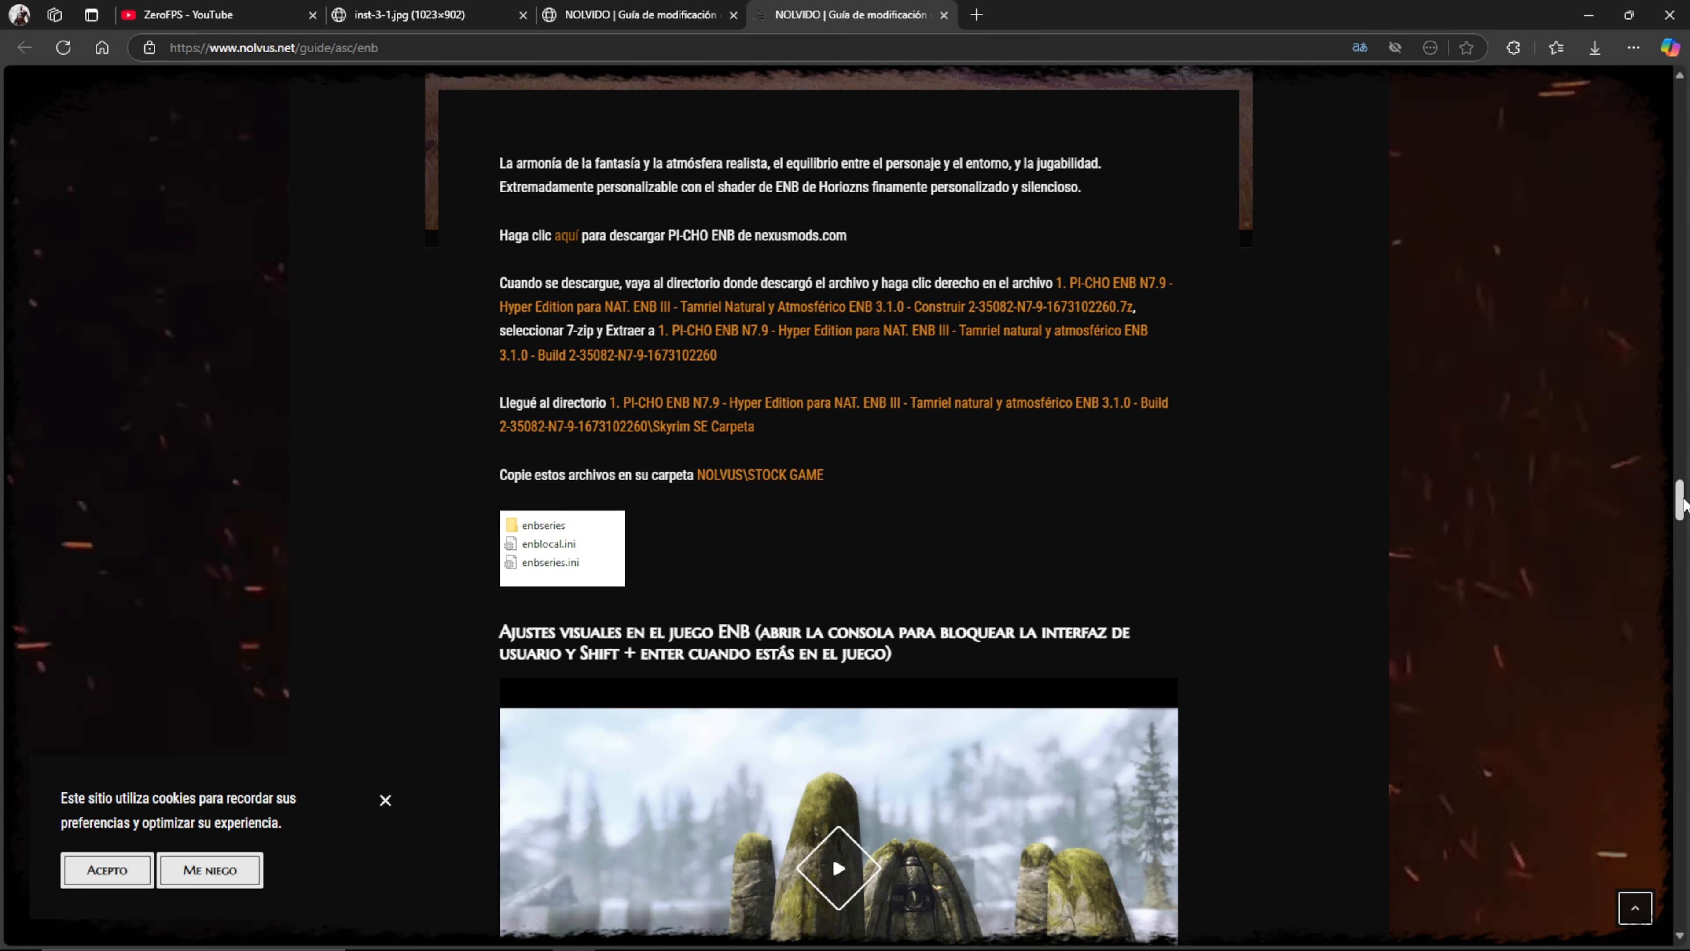
drag(1668, 506, 1682, 515)
scroll(865, 267, down, 5)
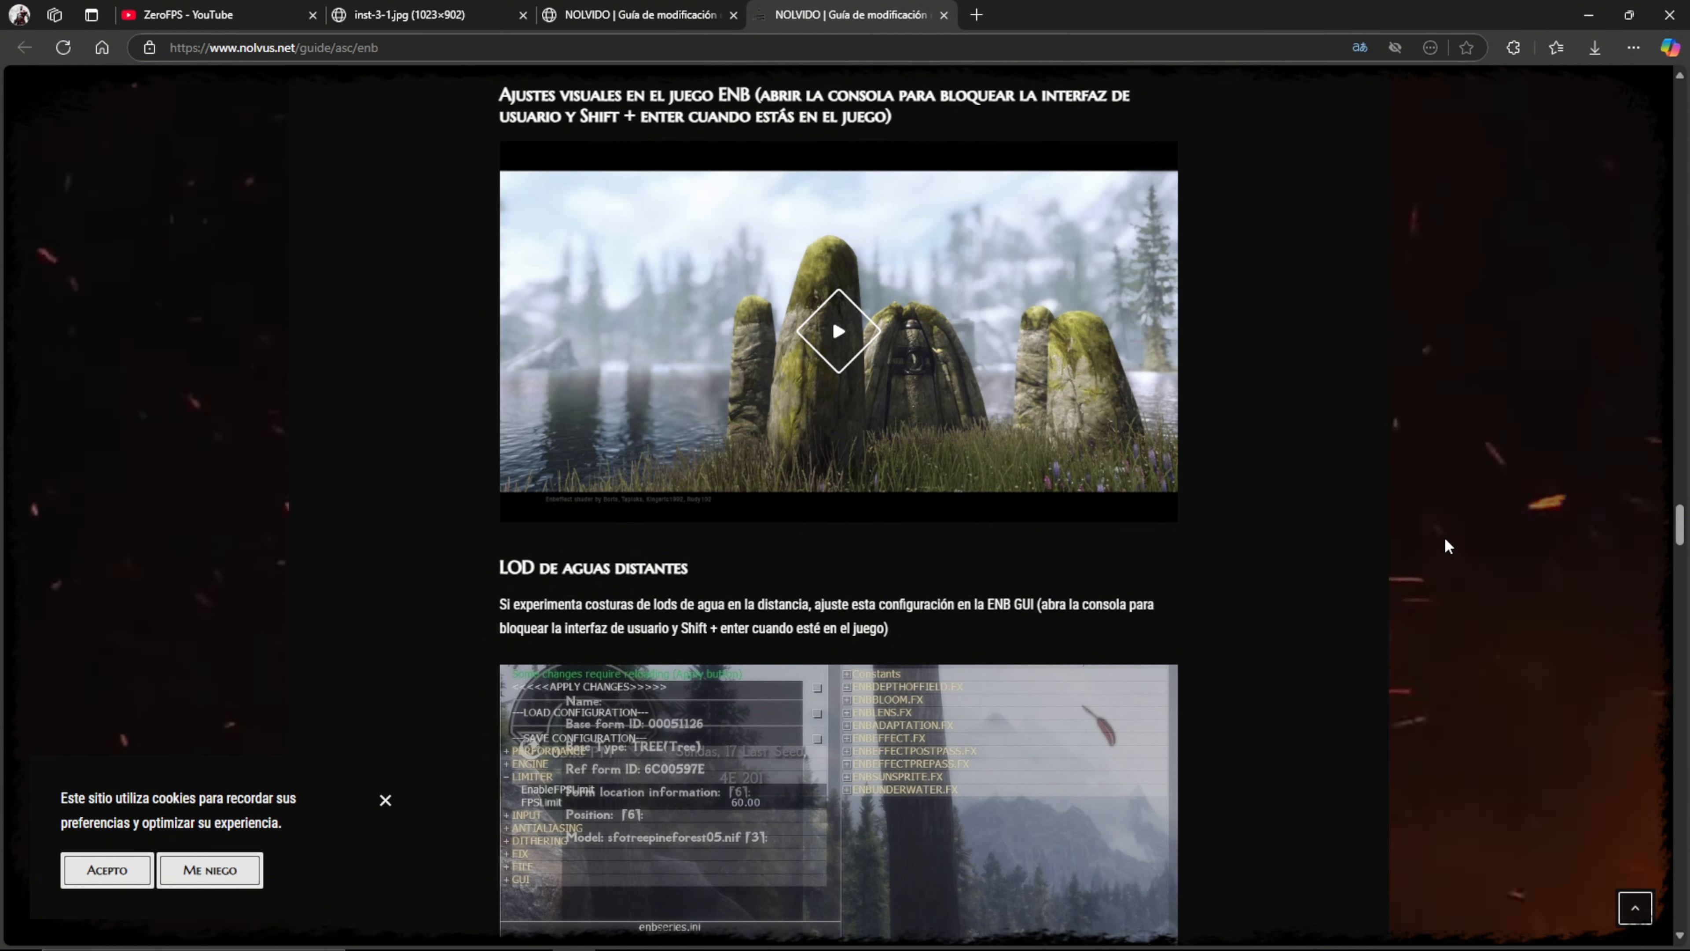
drag(1672, 523, 1679, 553)
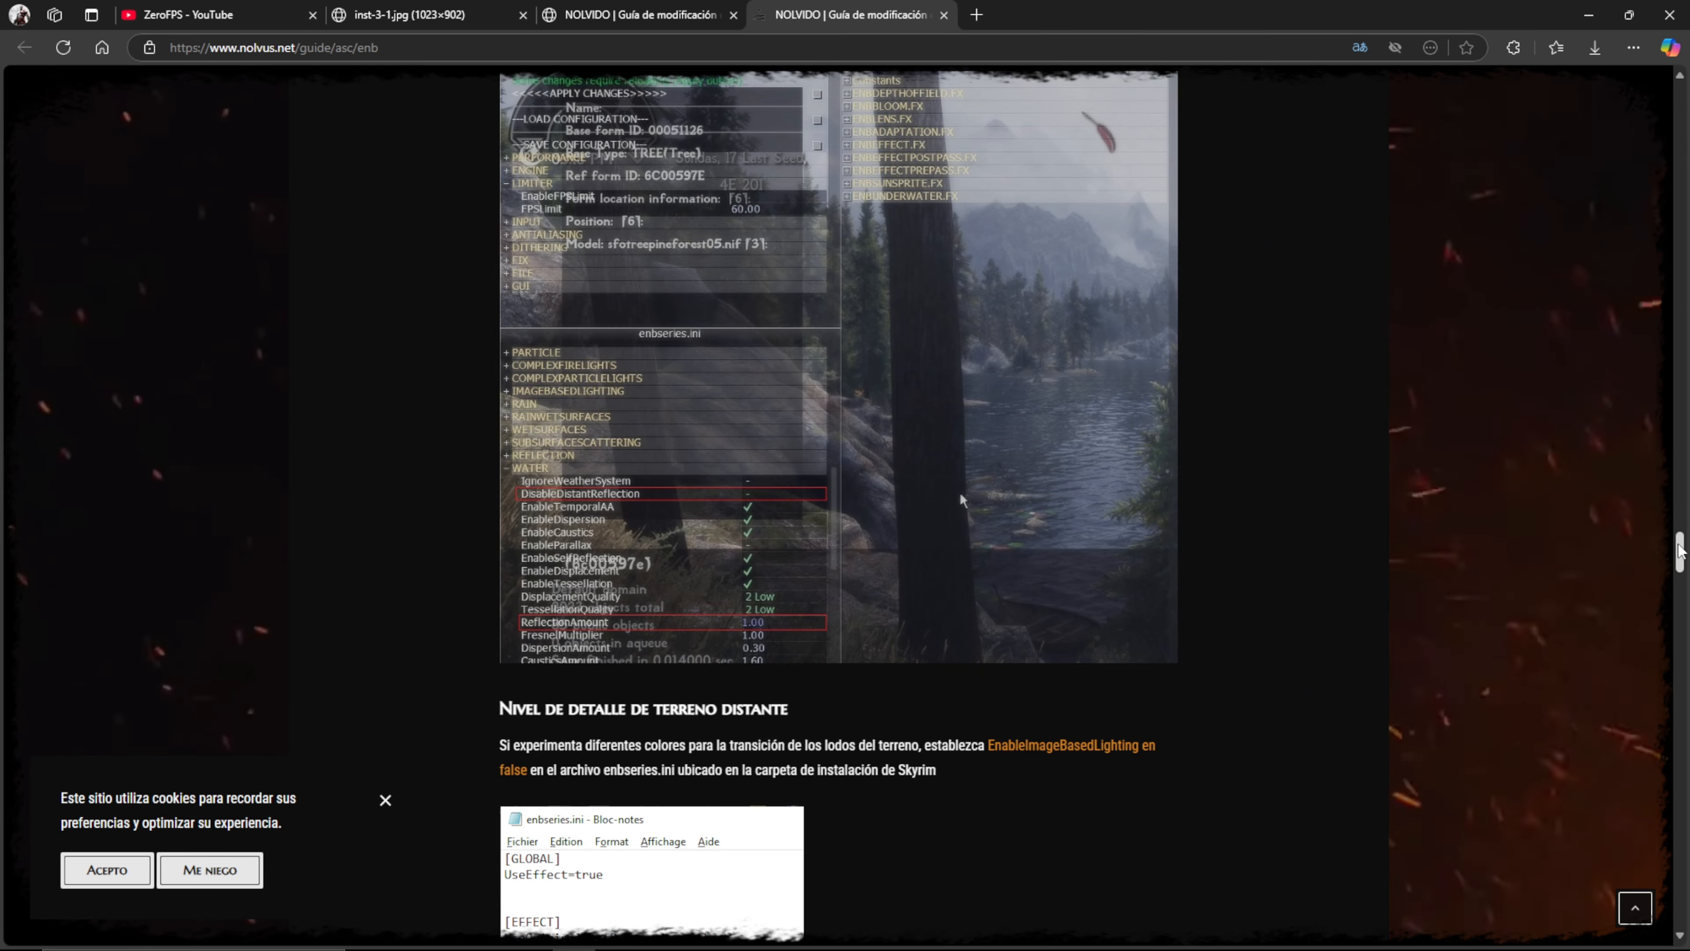
drag(1678, 551, 1679, 595)
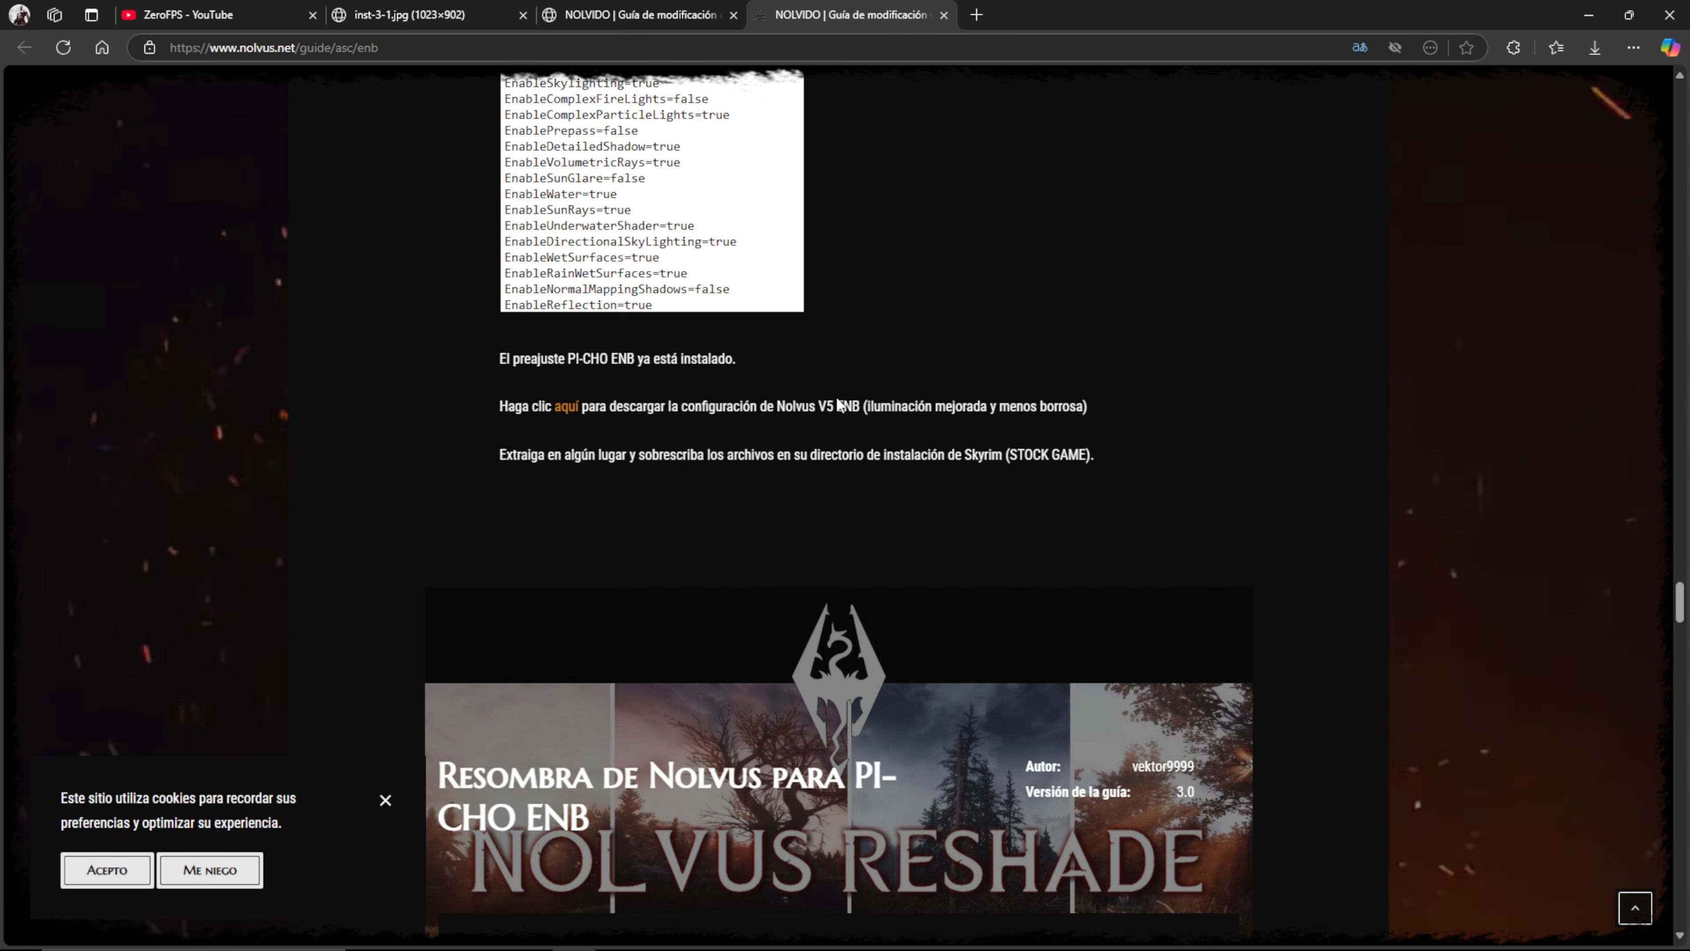
click(570, 411)
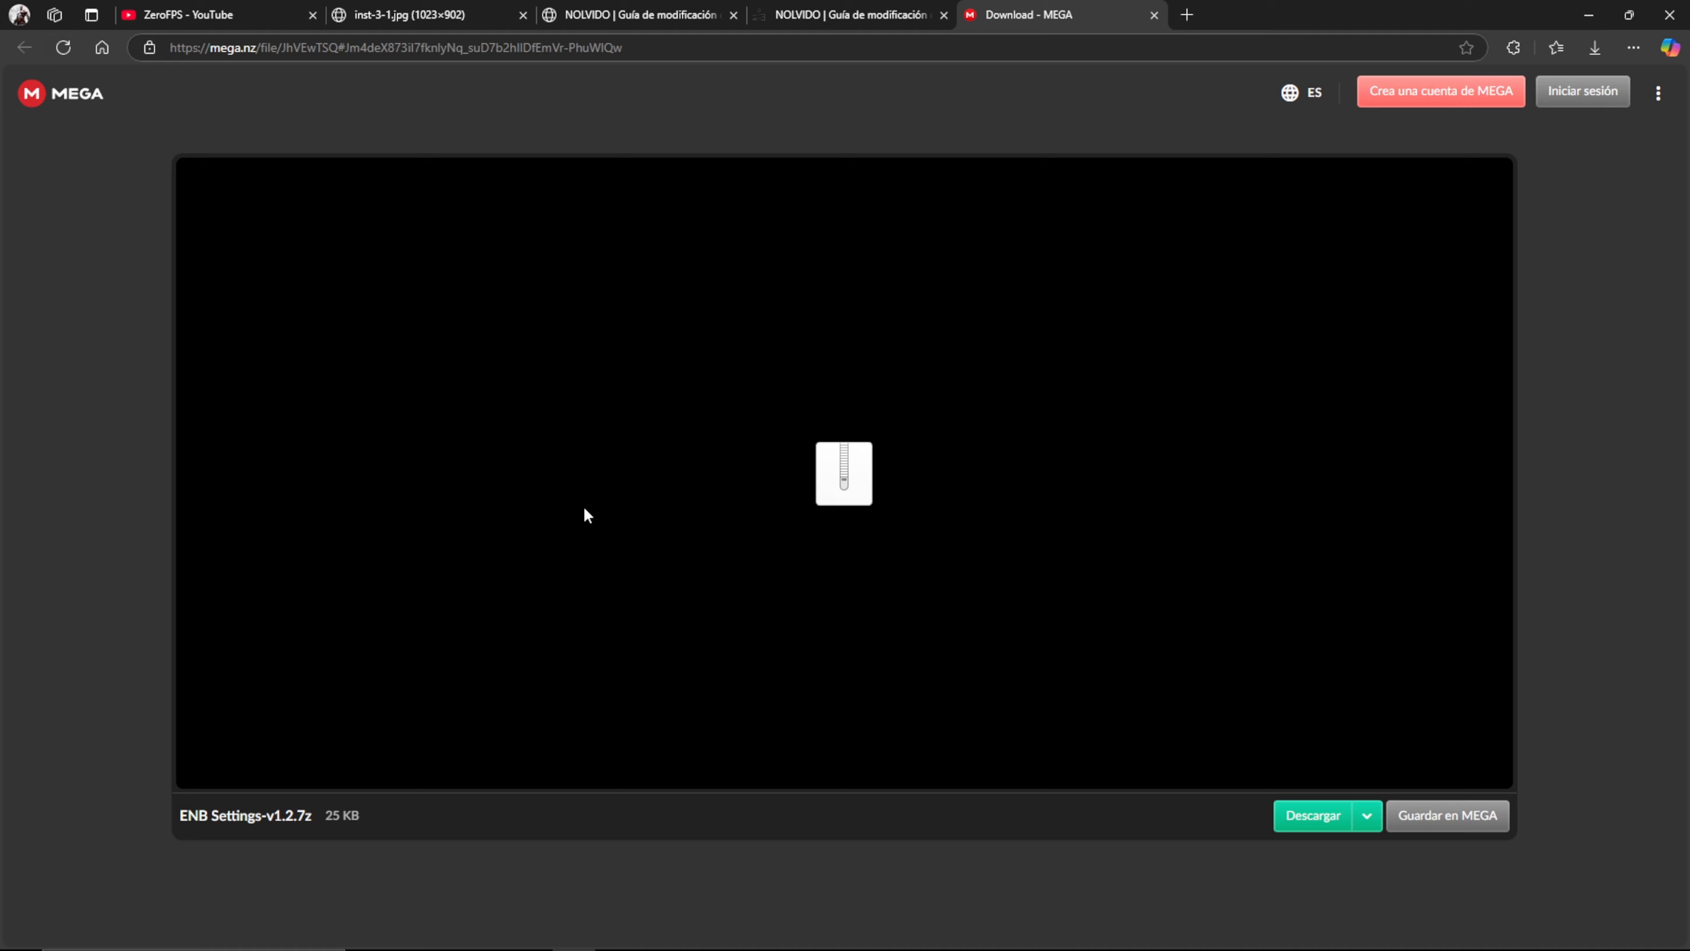
click(1302, 825)
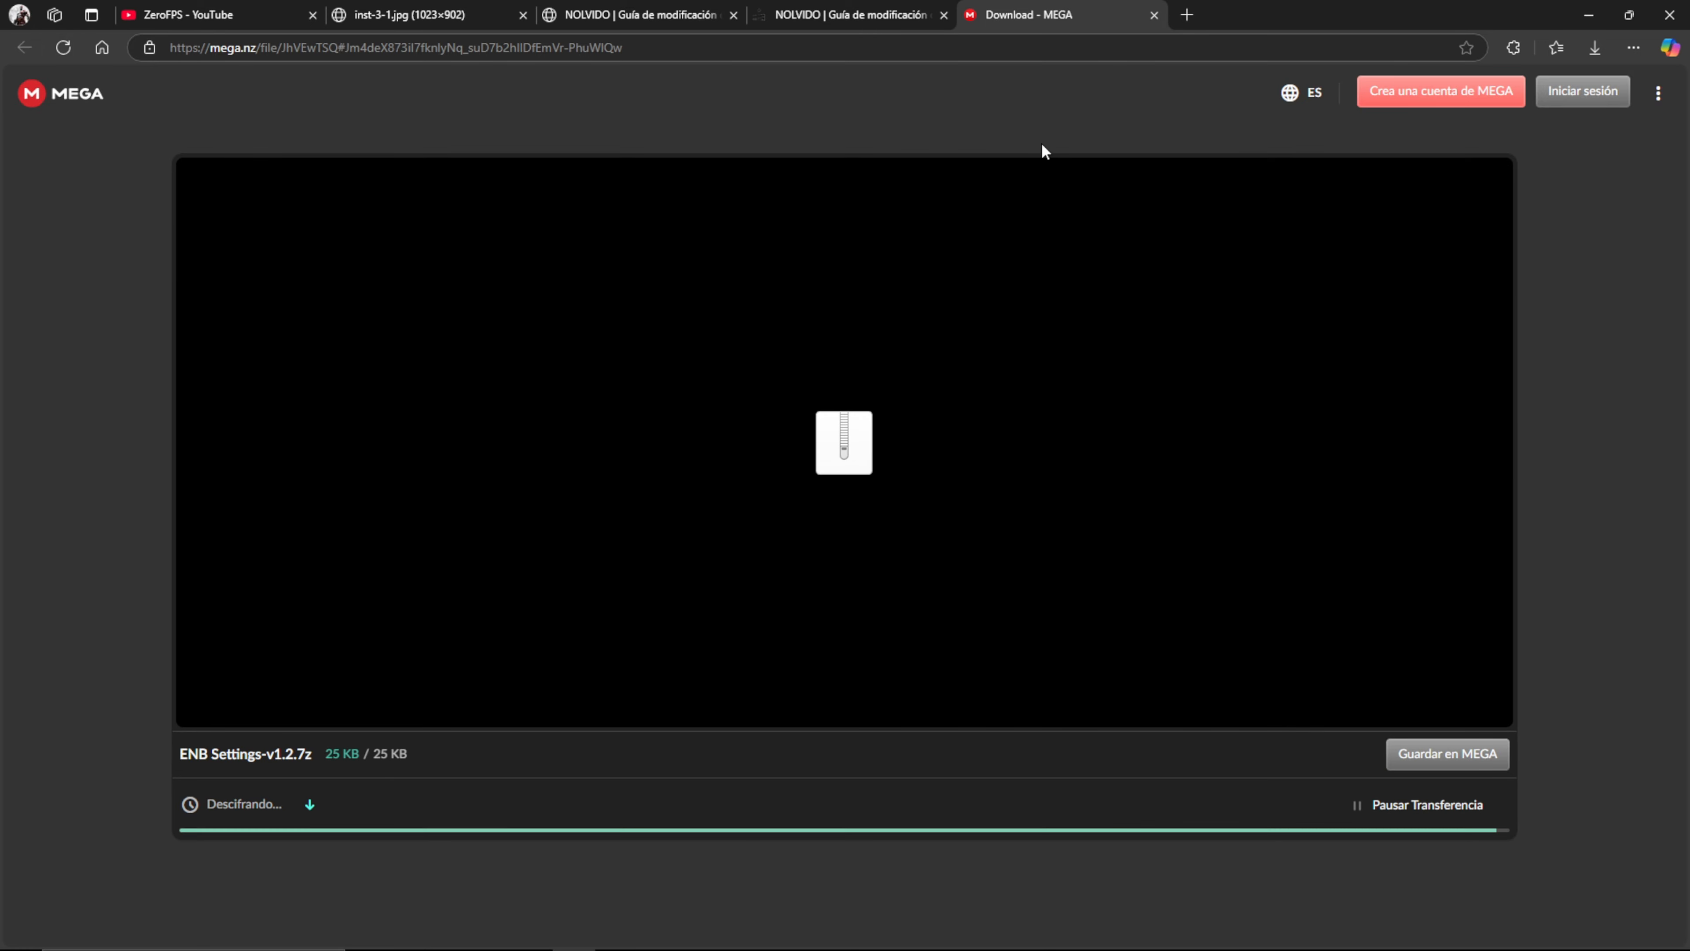
click(1154, 15)
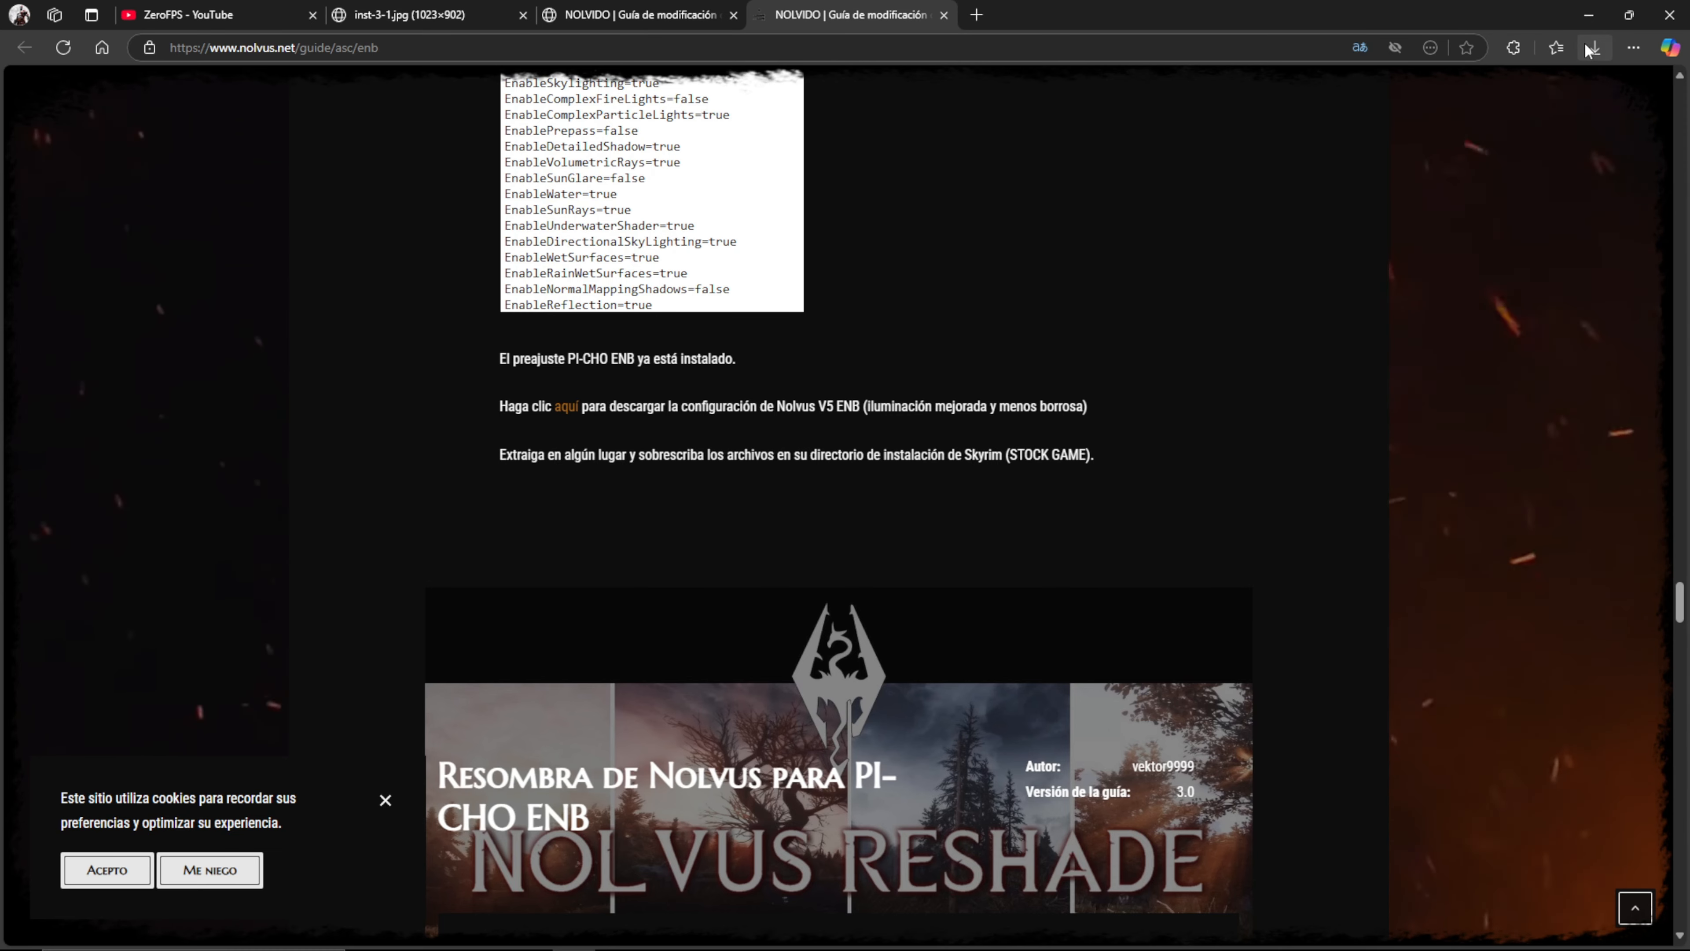
- Open the downloaded ENB Settings archive, copy all its contents over the files in STOCK GAME, and close the archive
click(1595, 47)
click(1357, 136)
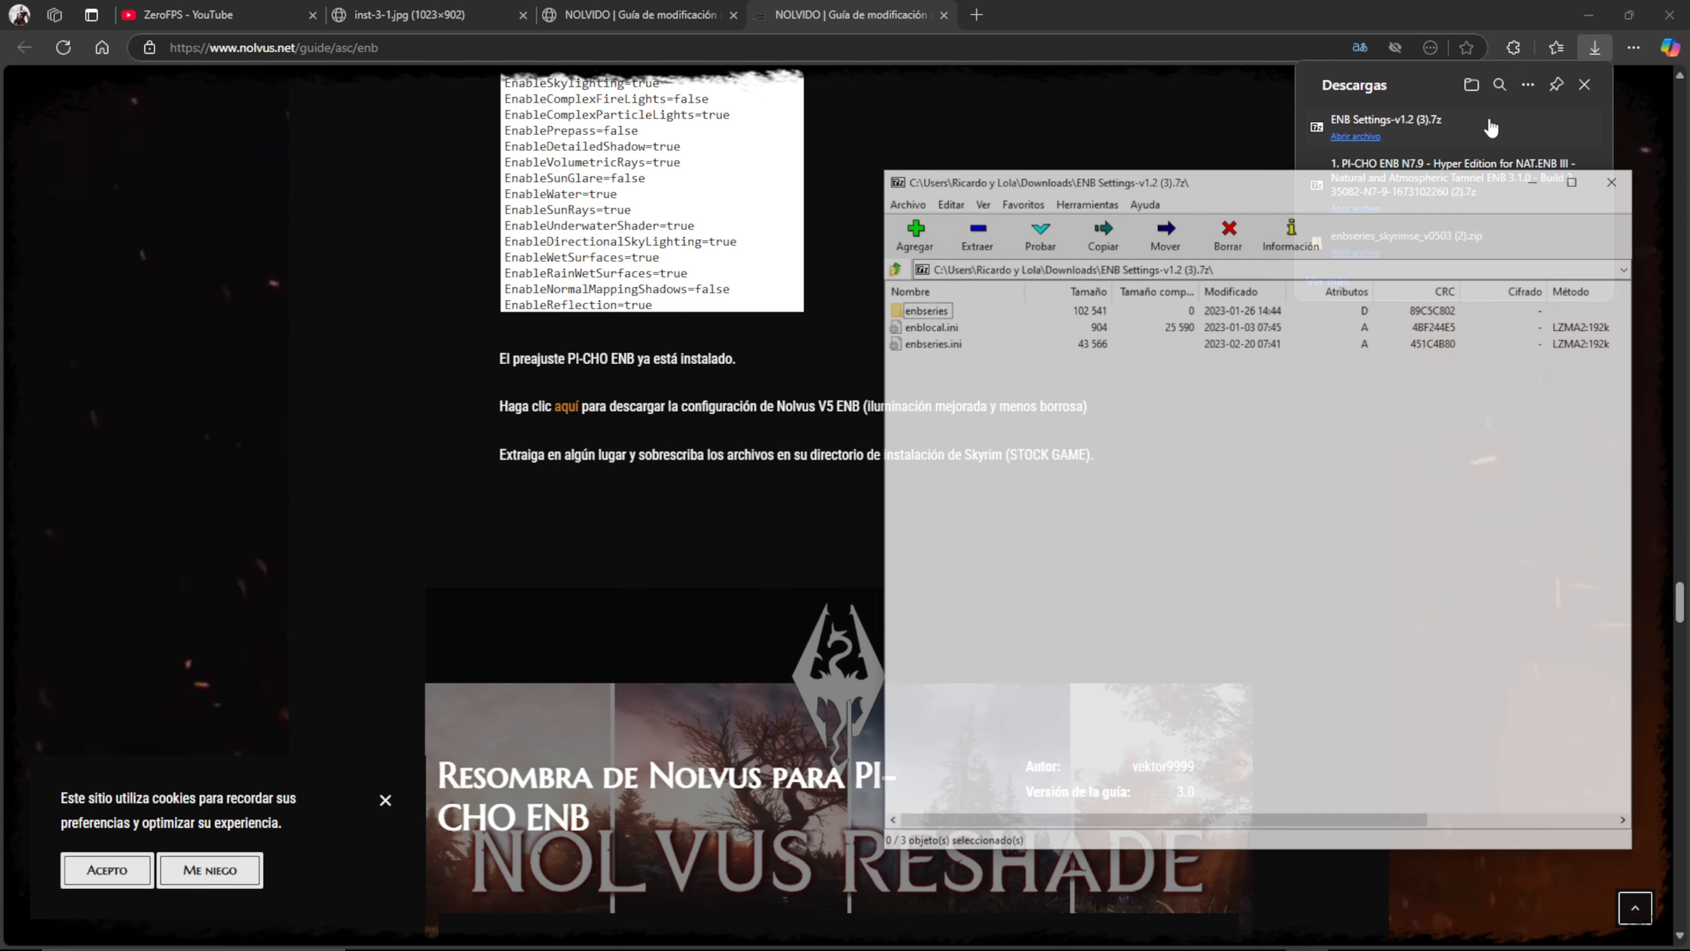
click(1590, 15)
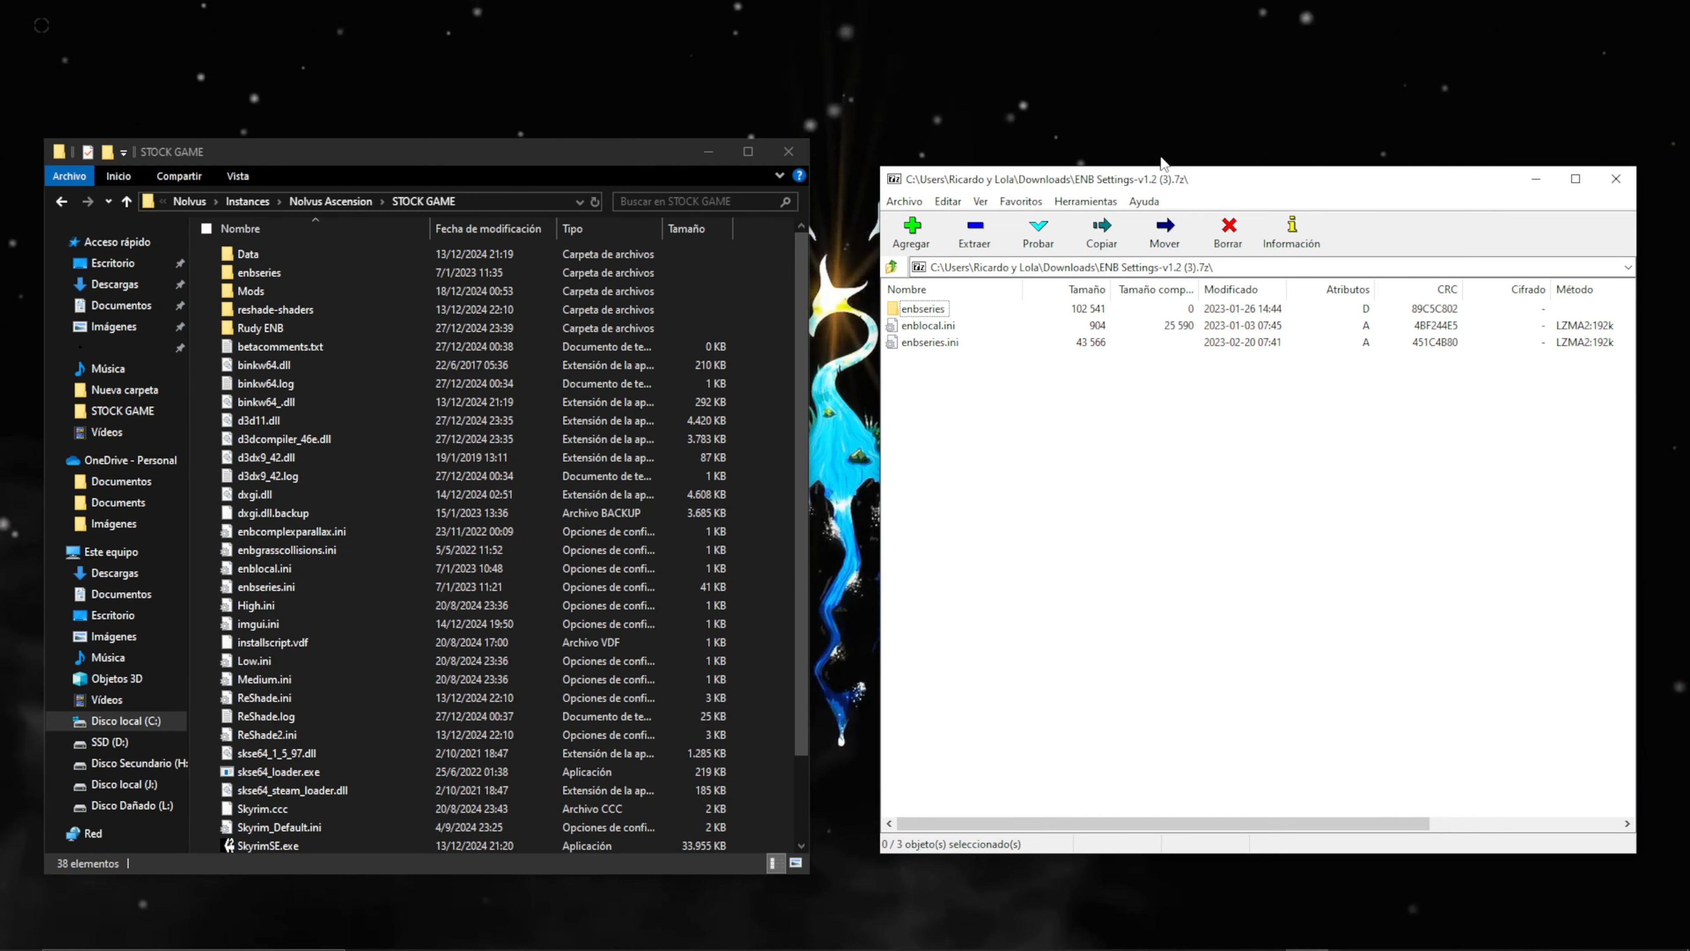
drag(1109, 164, 1109, 141)
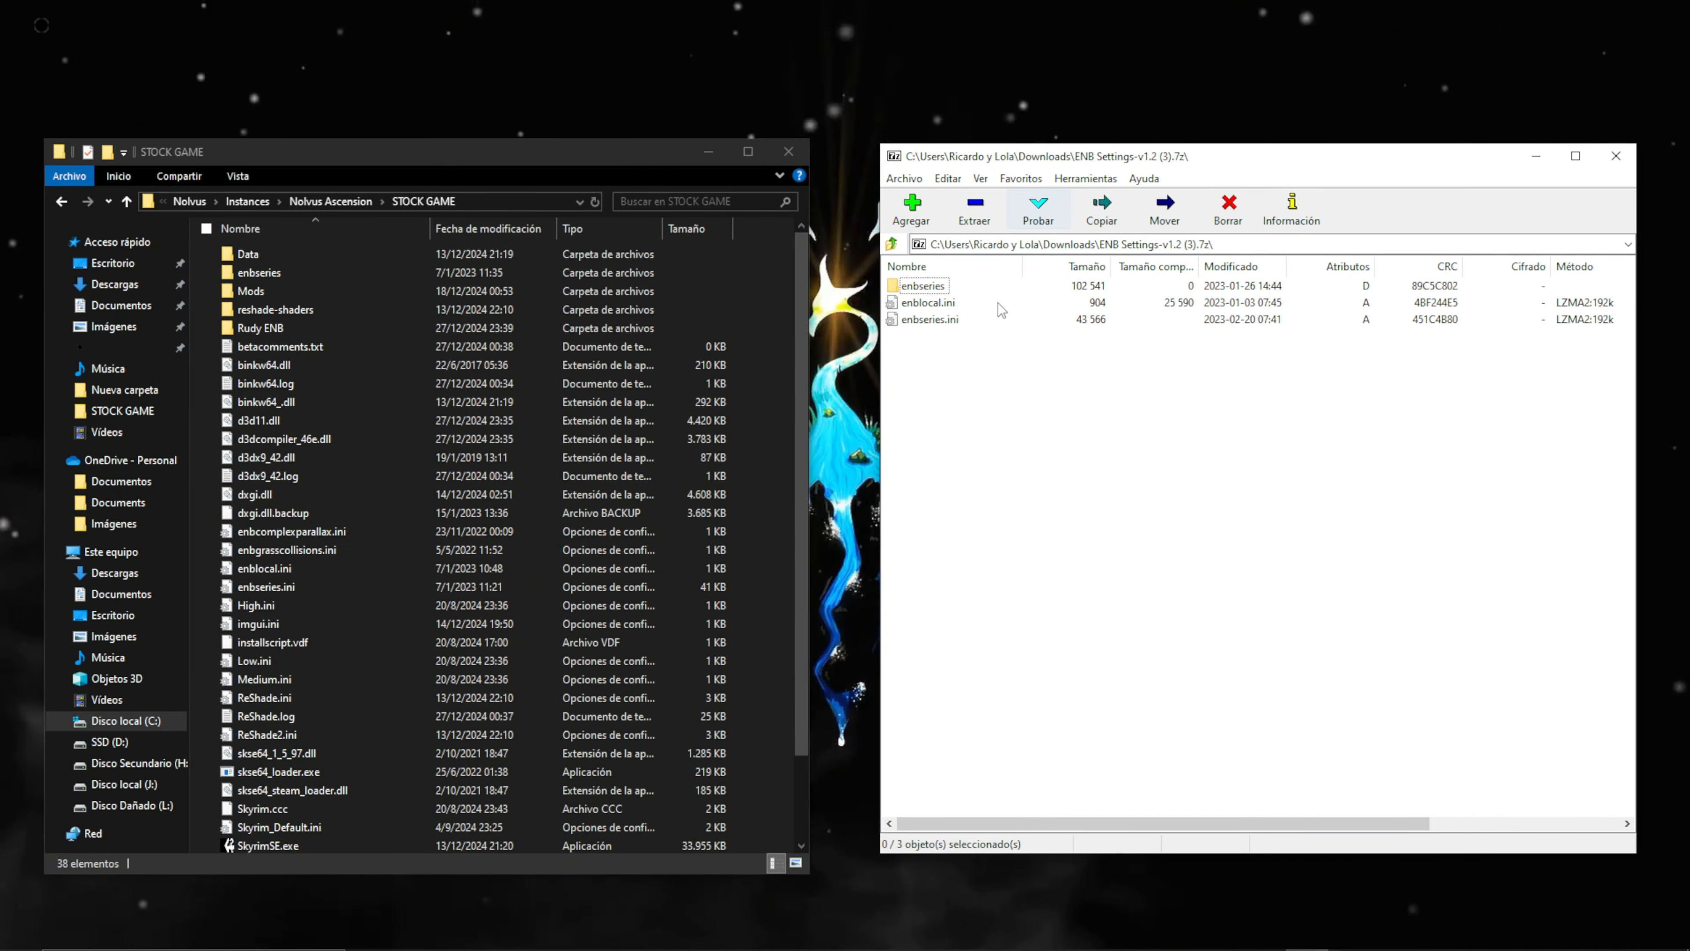
mouse_move(800, 293)
mouse_down()
mouse_move(800, 333)
mouse_move(797, 297)
mouse_up()
click(934, 346)
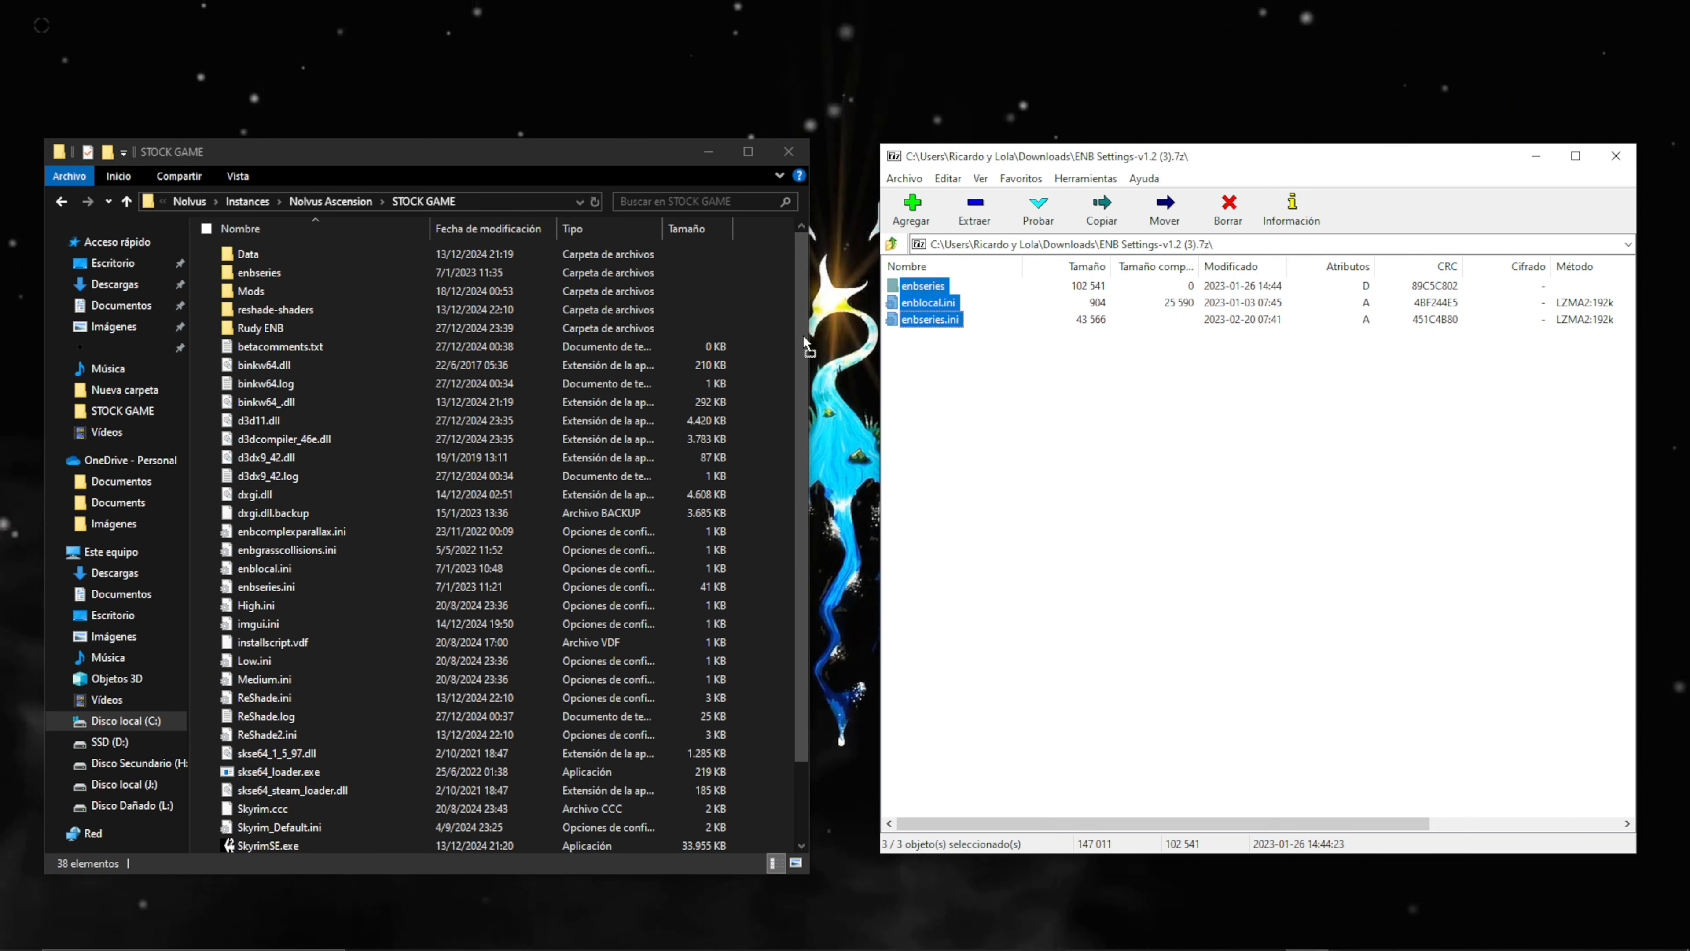
drag(782, 346, 780, 349)
click(792, 349)
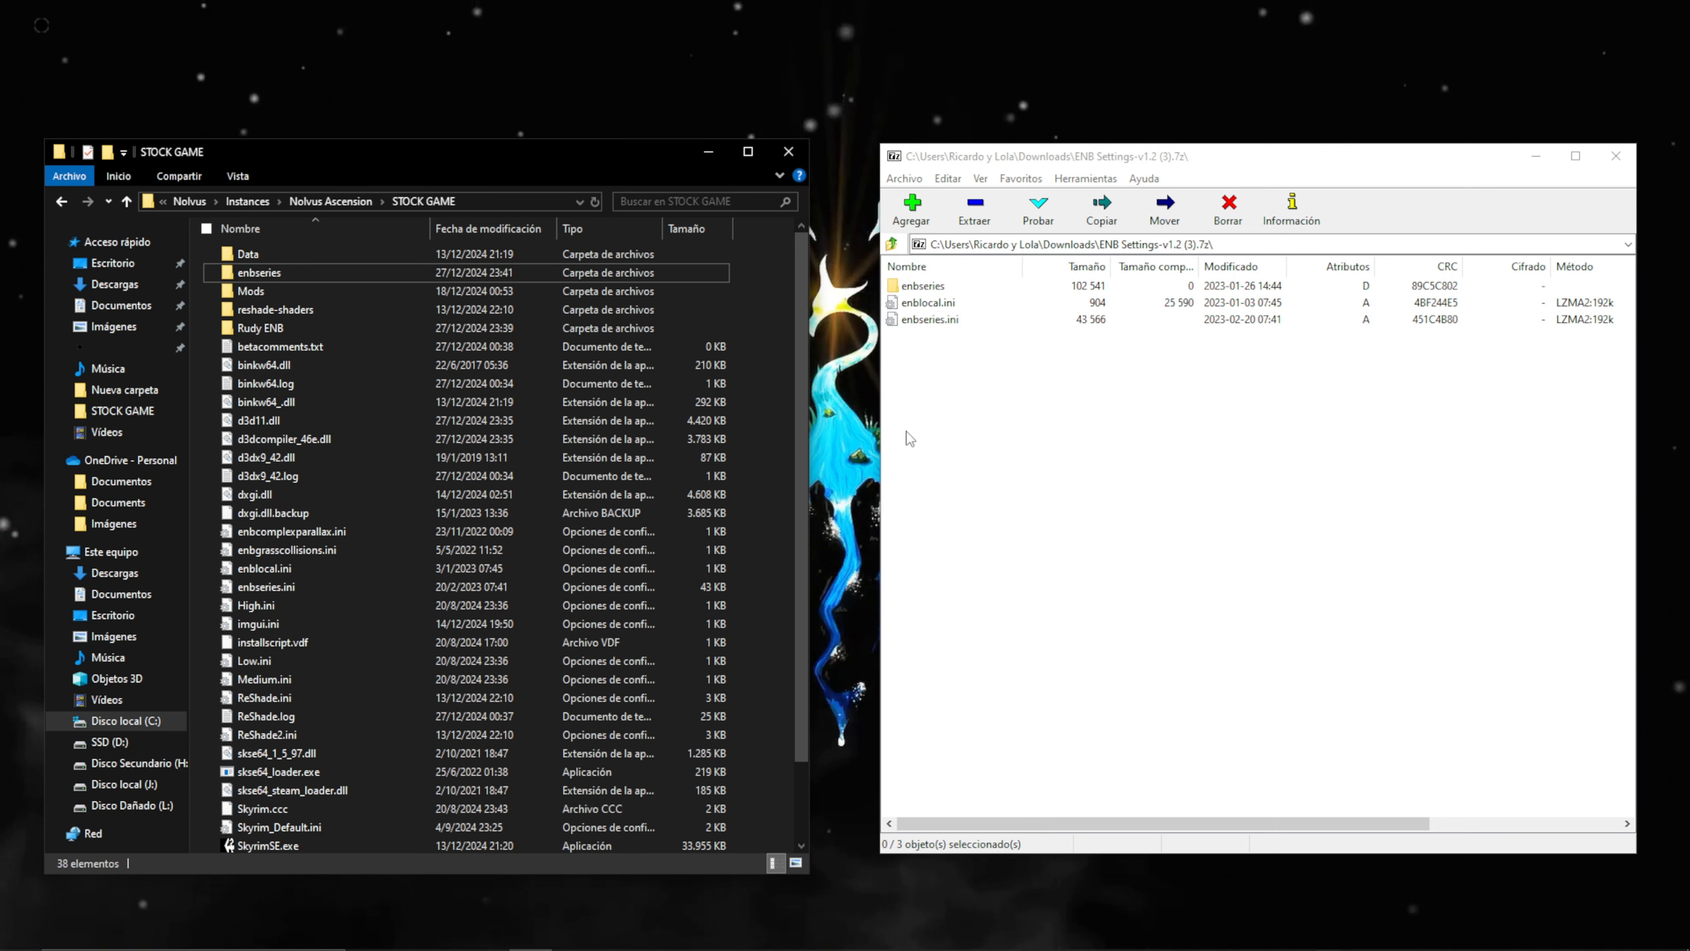
click(1614, 158)
- Review the guide's Nolvus Reshade options for PI-CHO ENB with and without ray tracing, checking the installer's performance options and ENB preset list
click(573, 932)
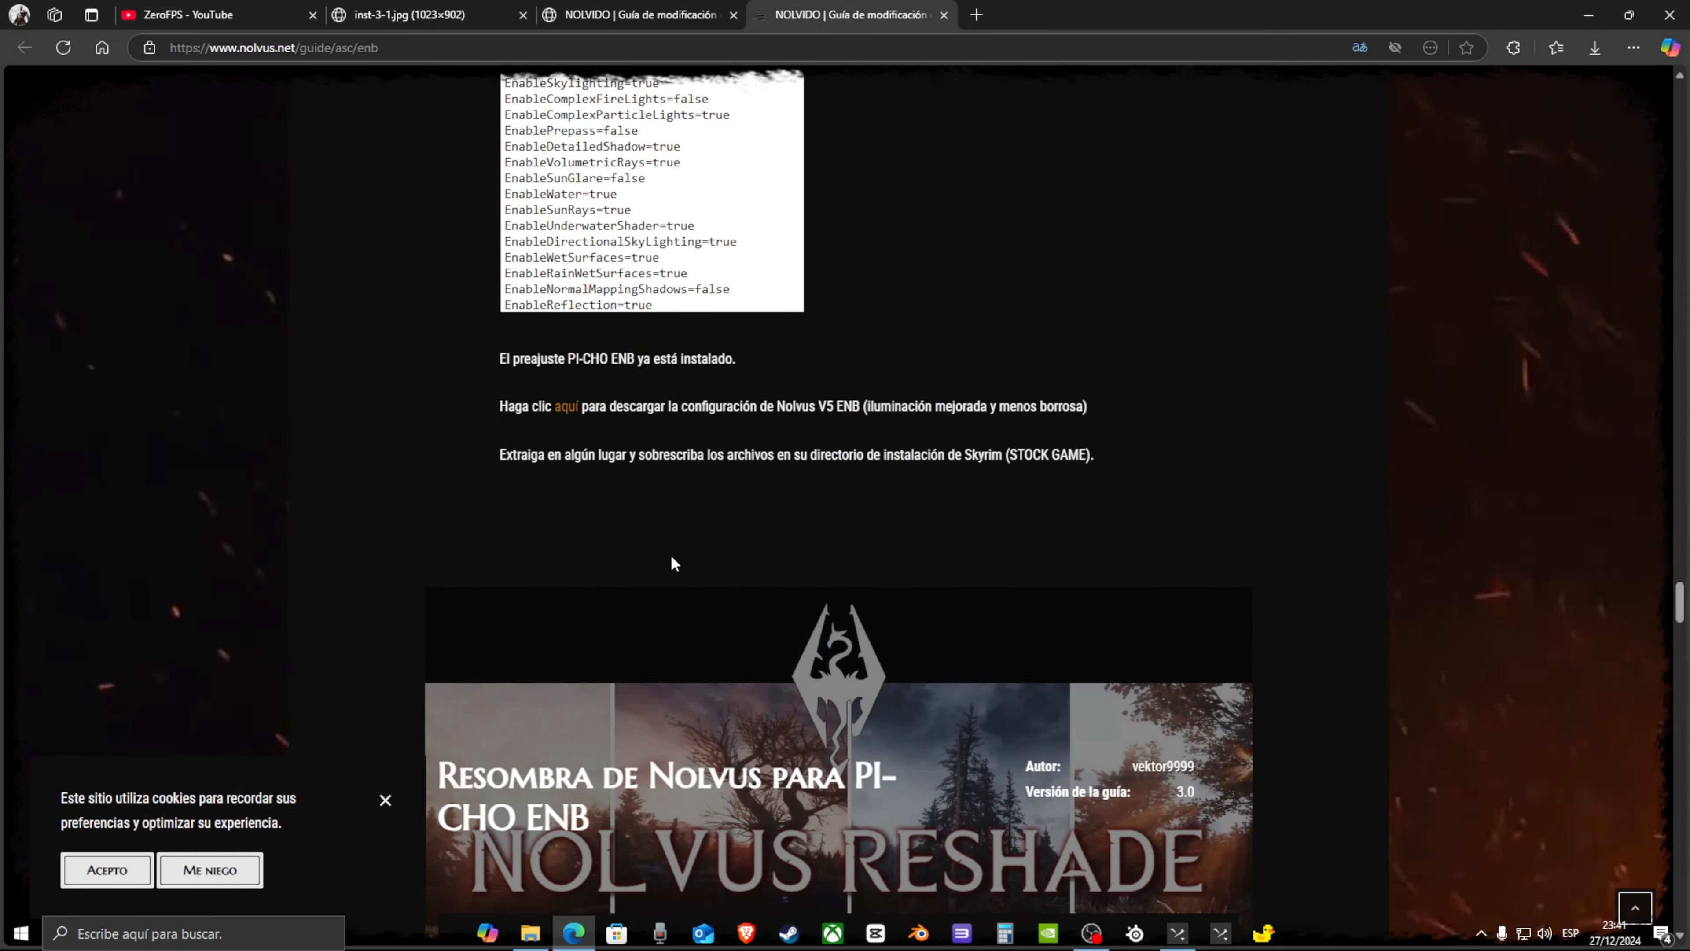
drag(1681, 606, 1681, 632)
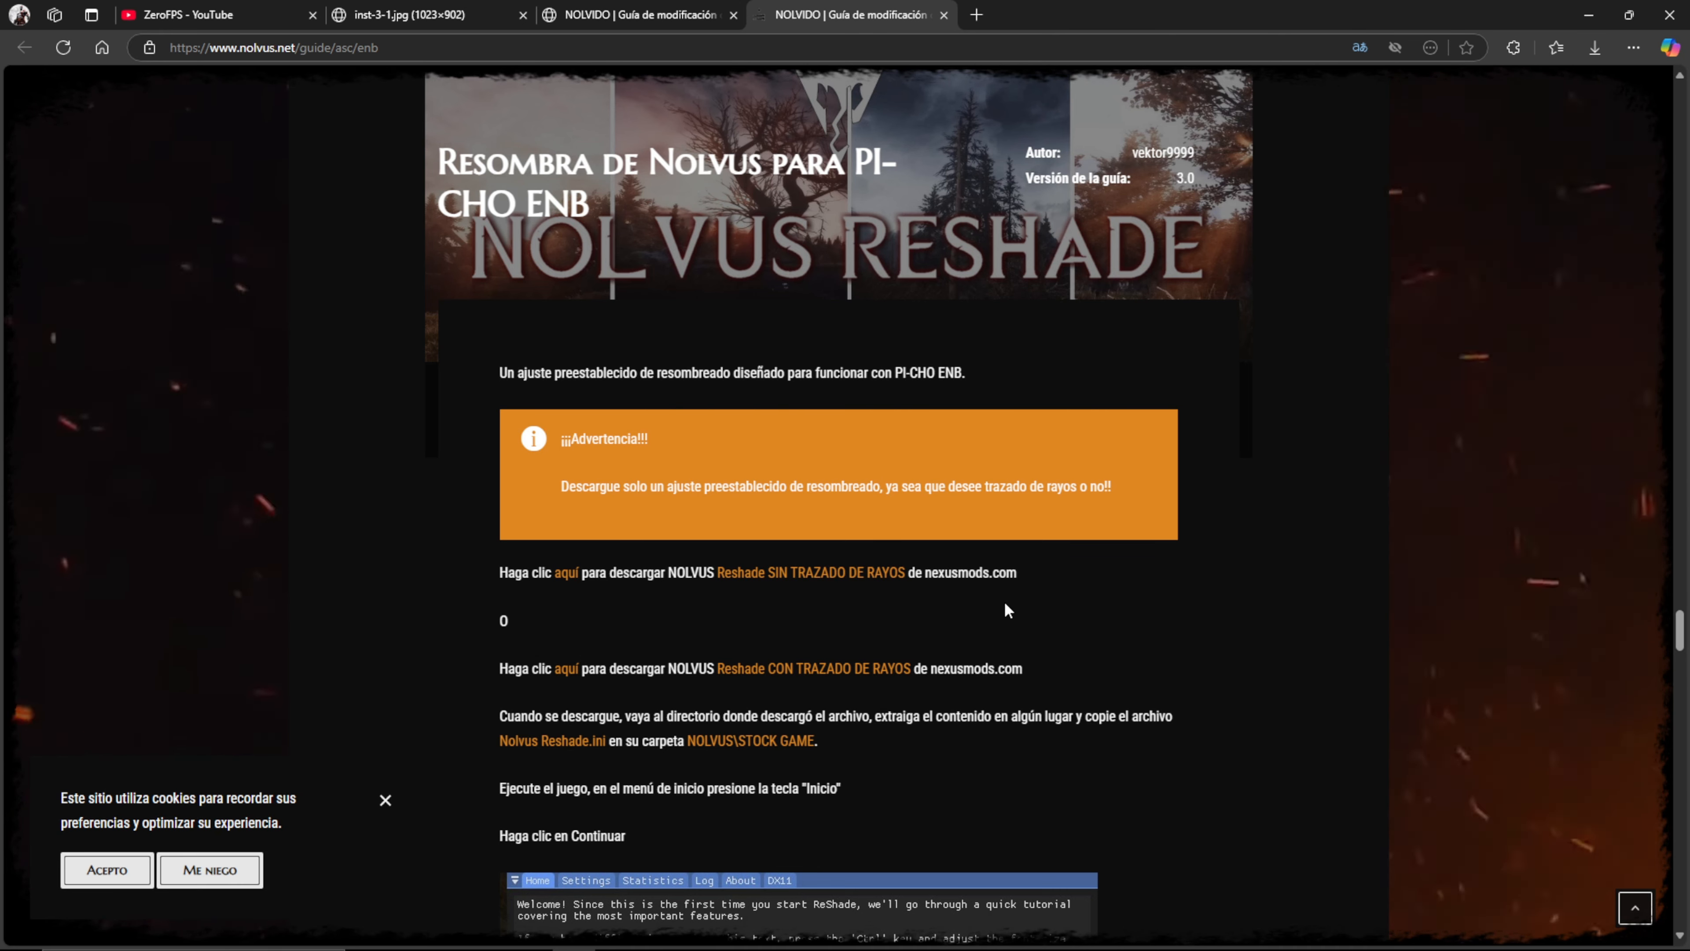
click(427, 27)
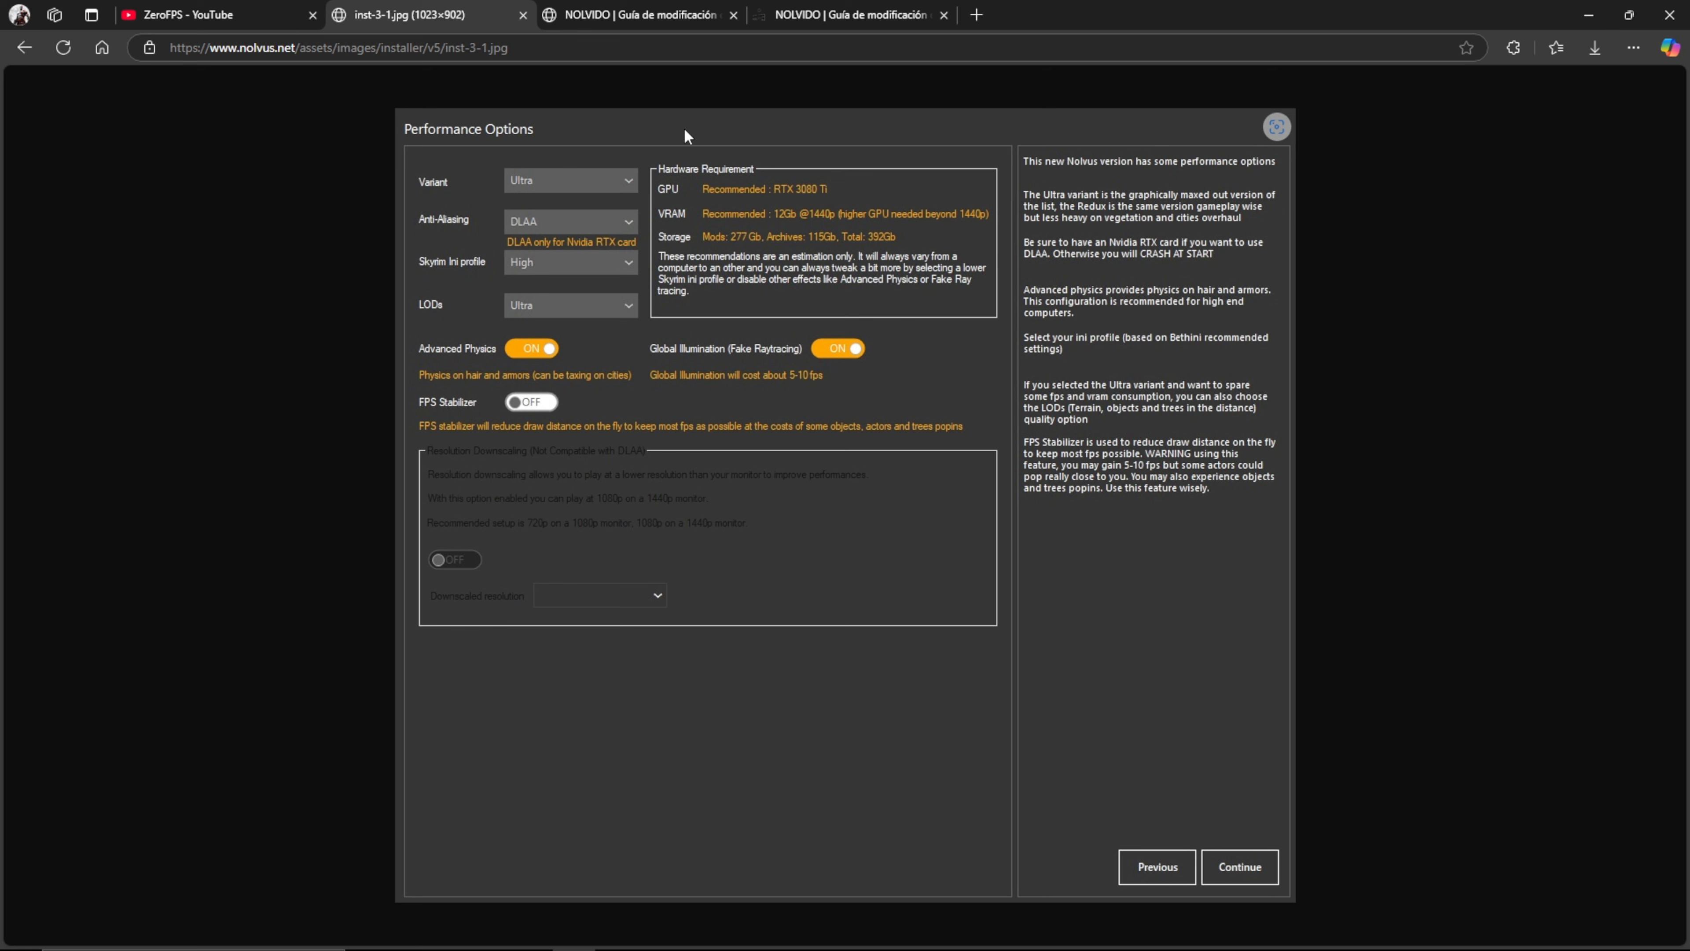
click(634, 18)
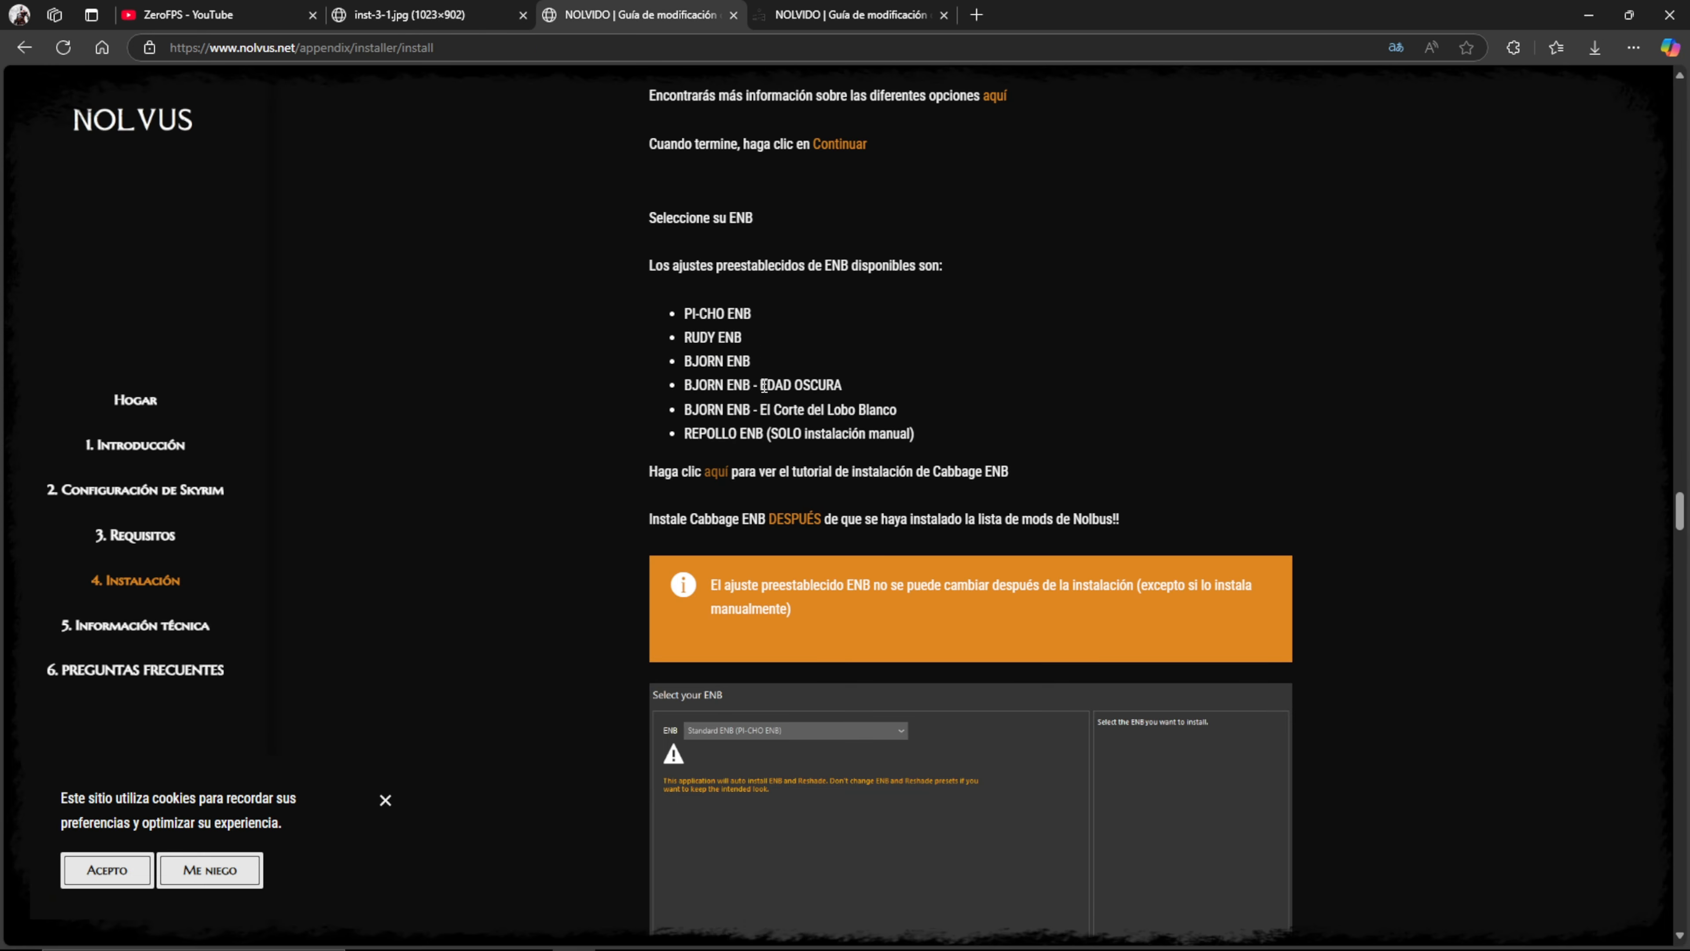
click(774, 17)
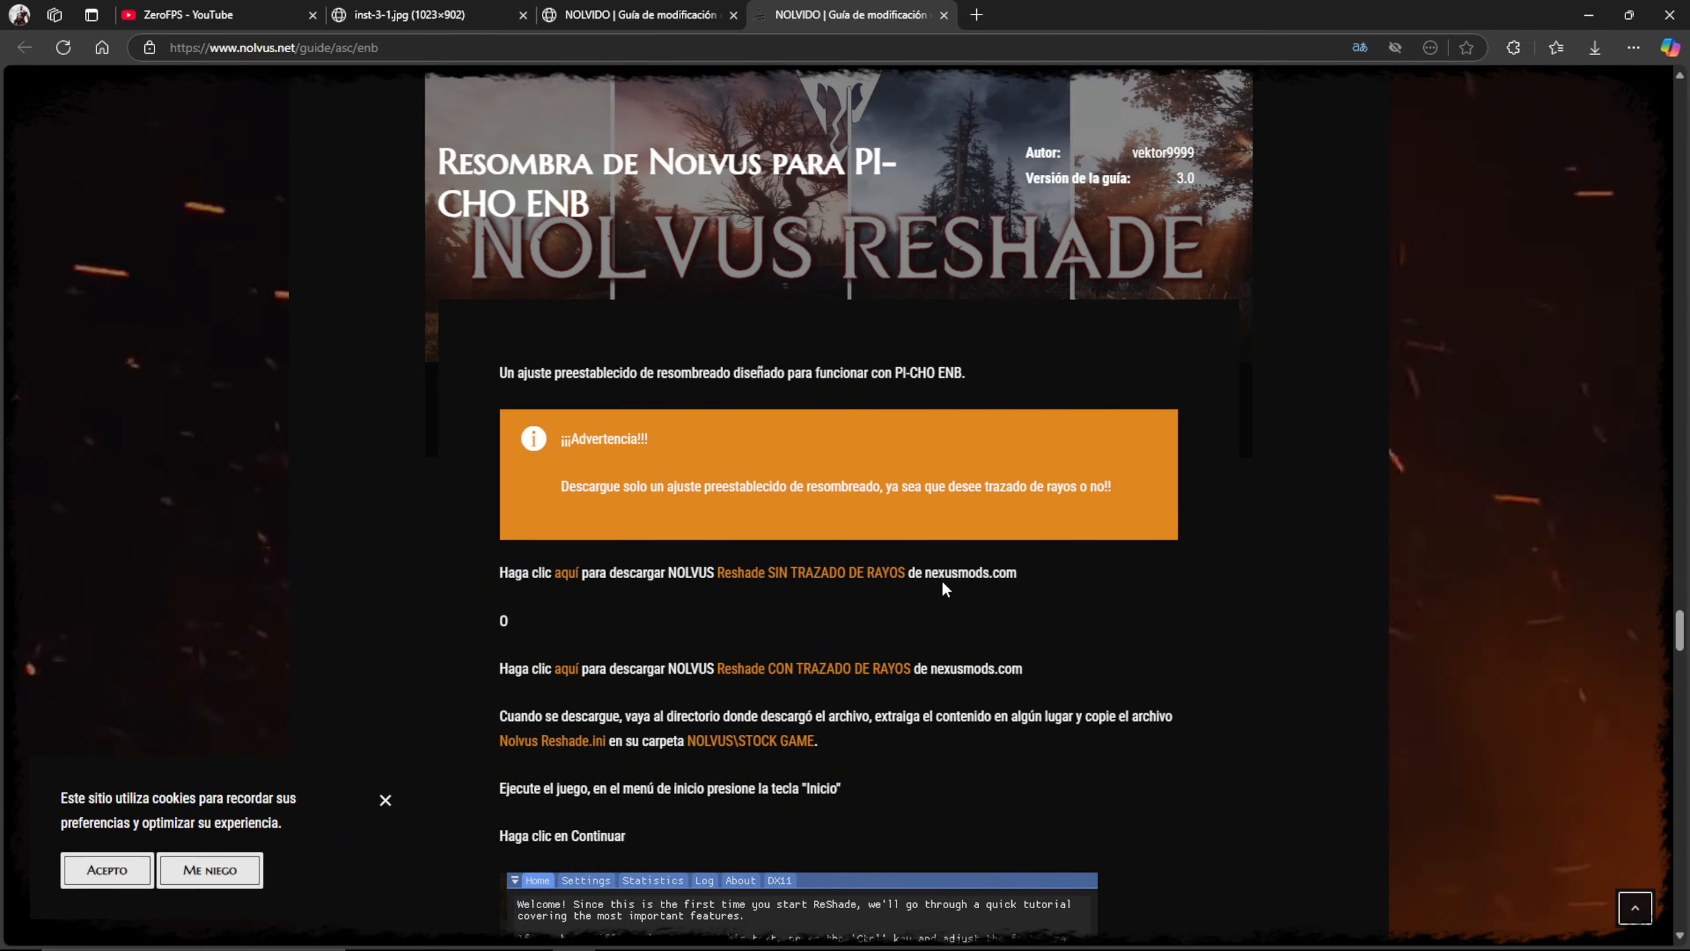
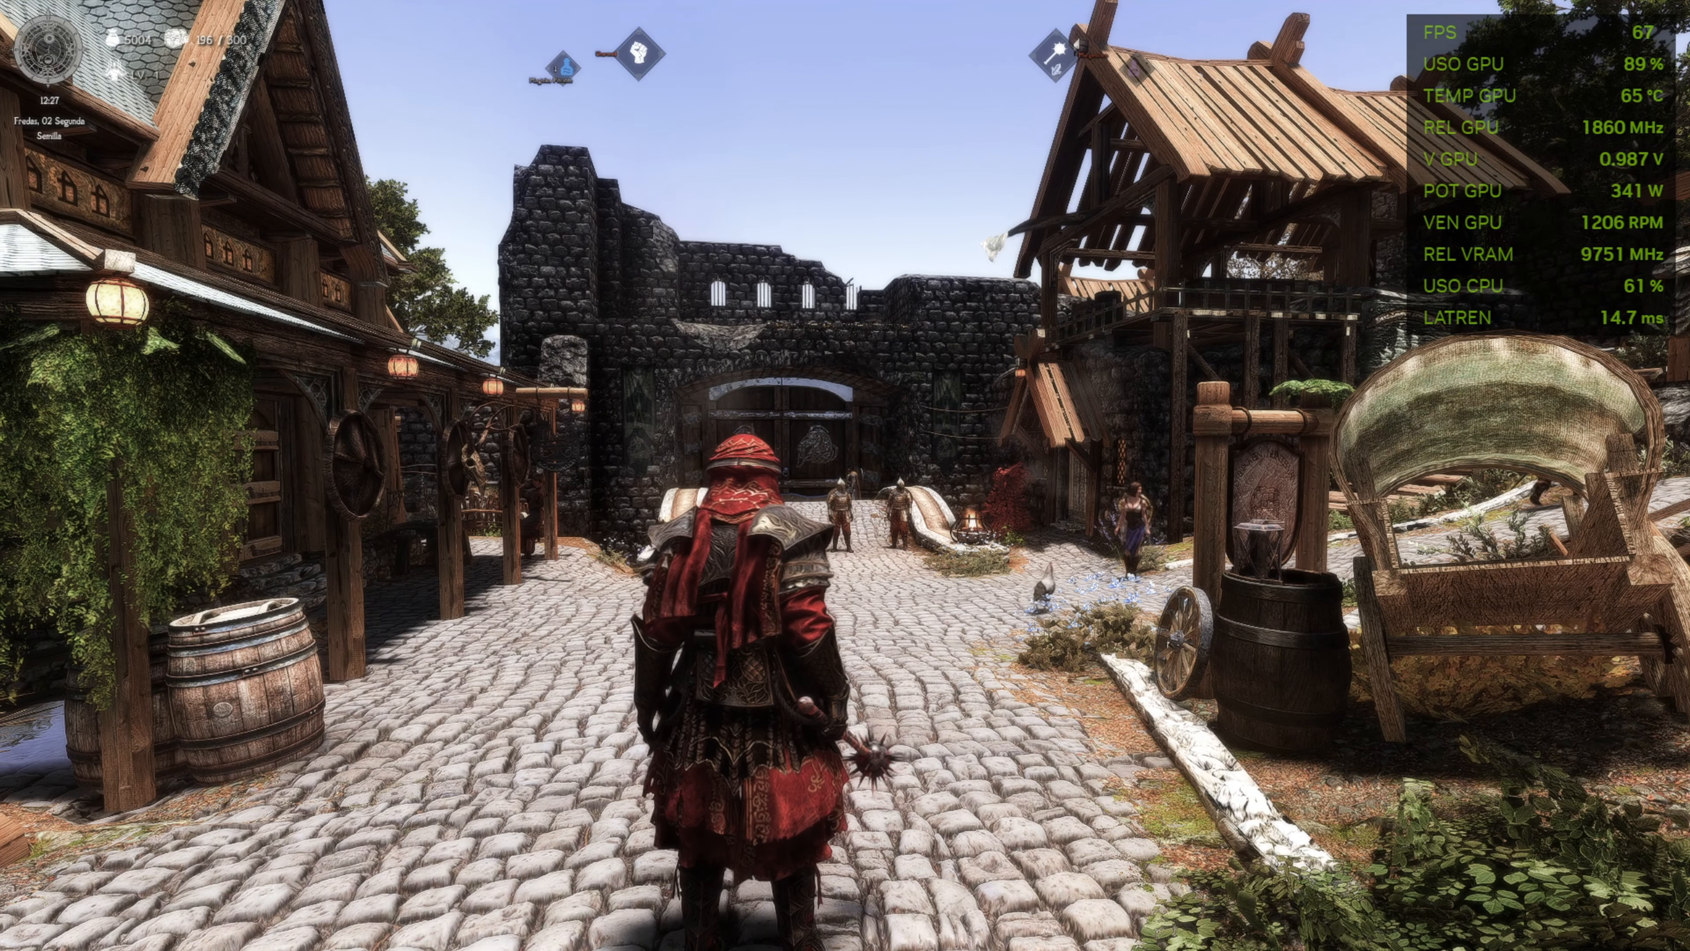
key(r)
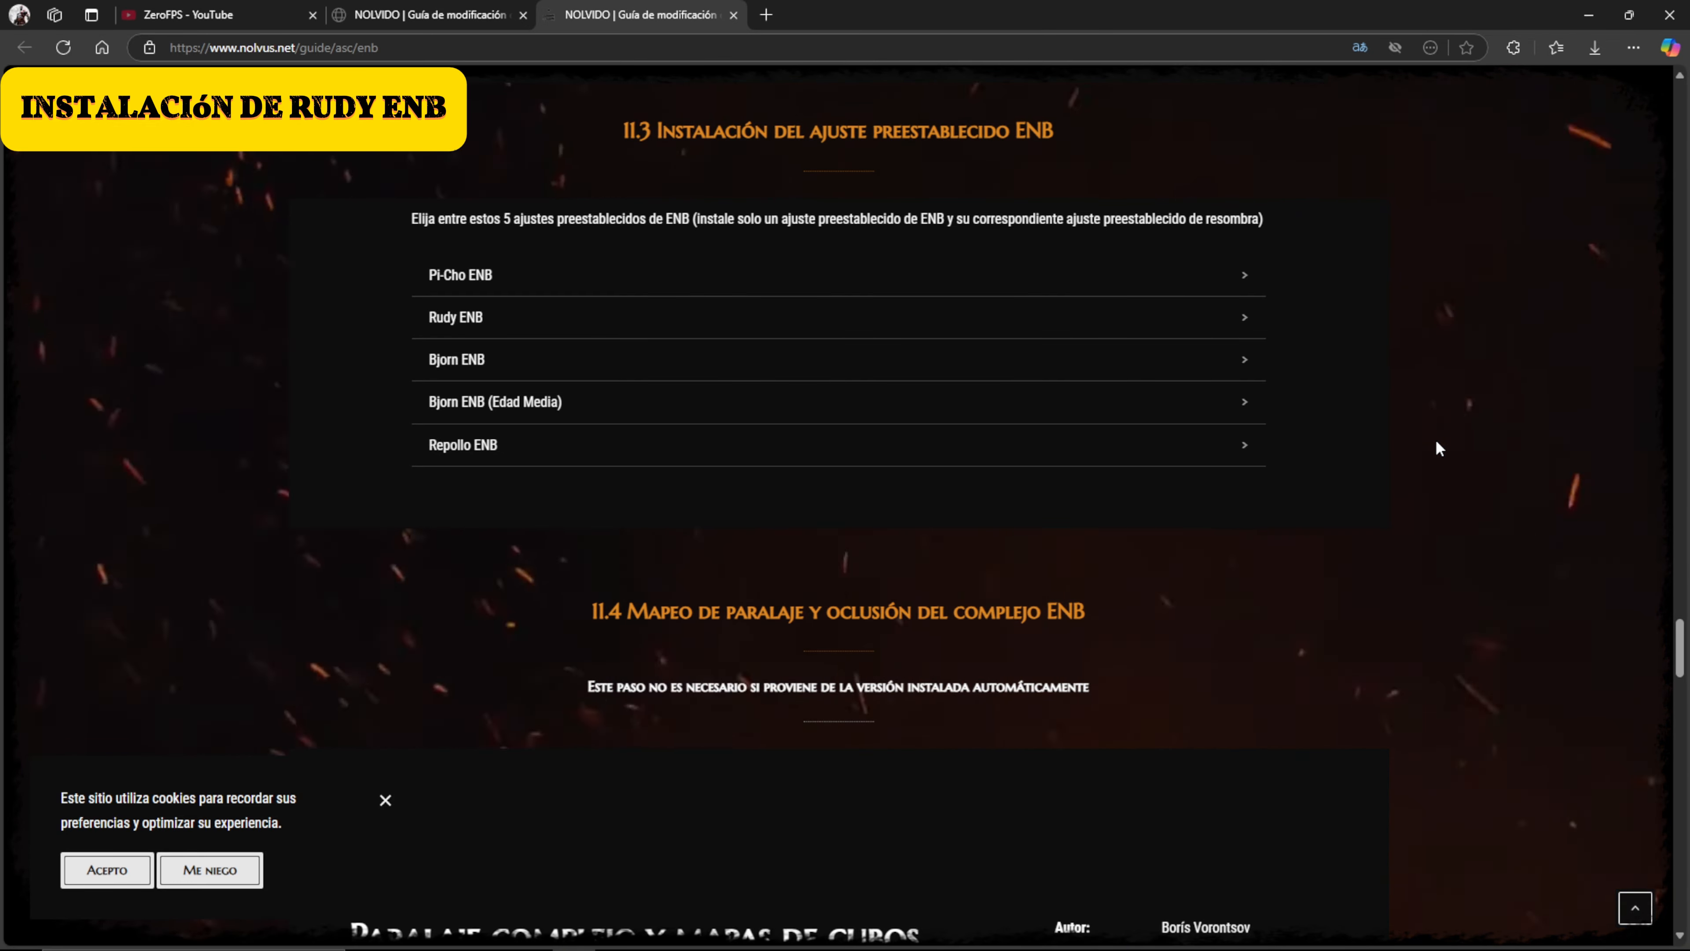
- Download Rudy ENB SE for NAT 3 through the guide's Rudy ENB link with the slow download option and open the downloaded rar archive
click(1241, 326)
drag(1681, 484, 1677, 507)
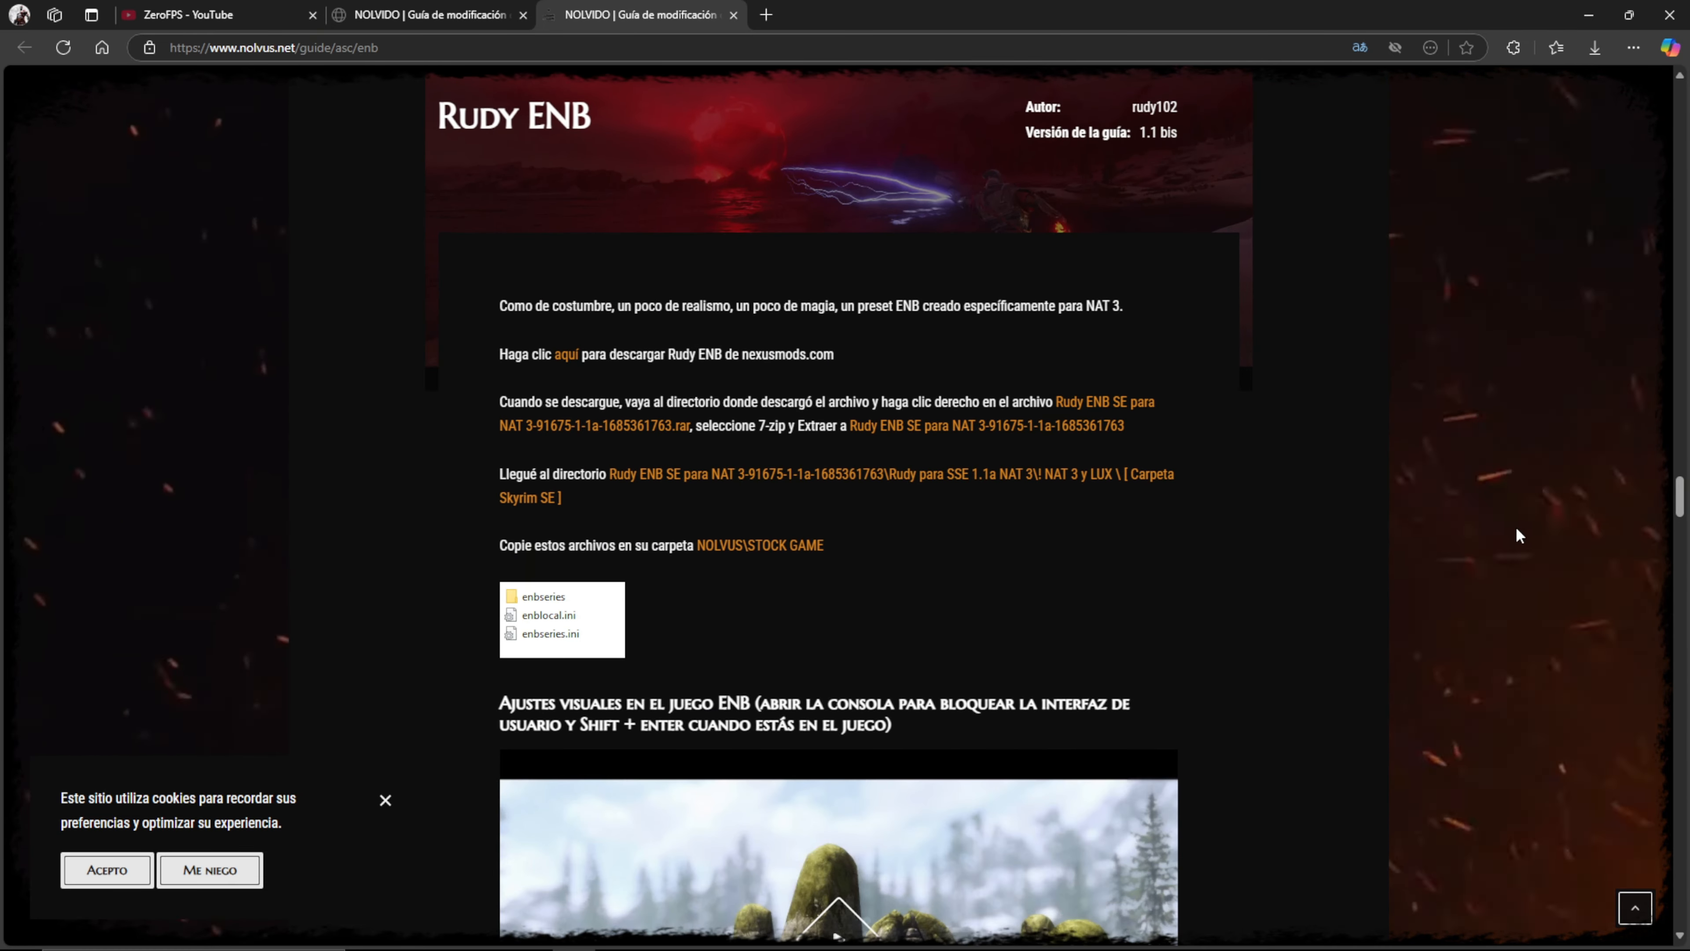
click(576, 364)
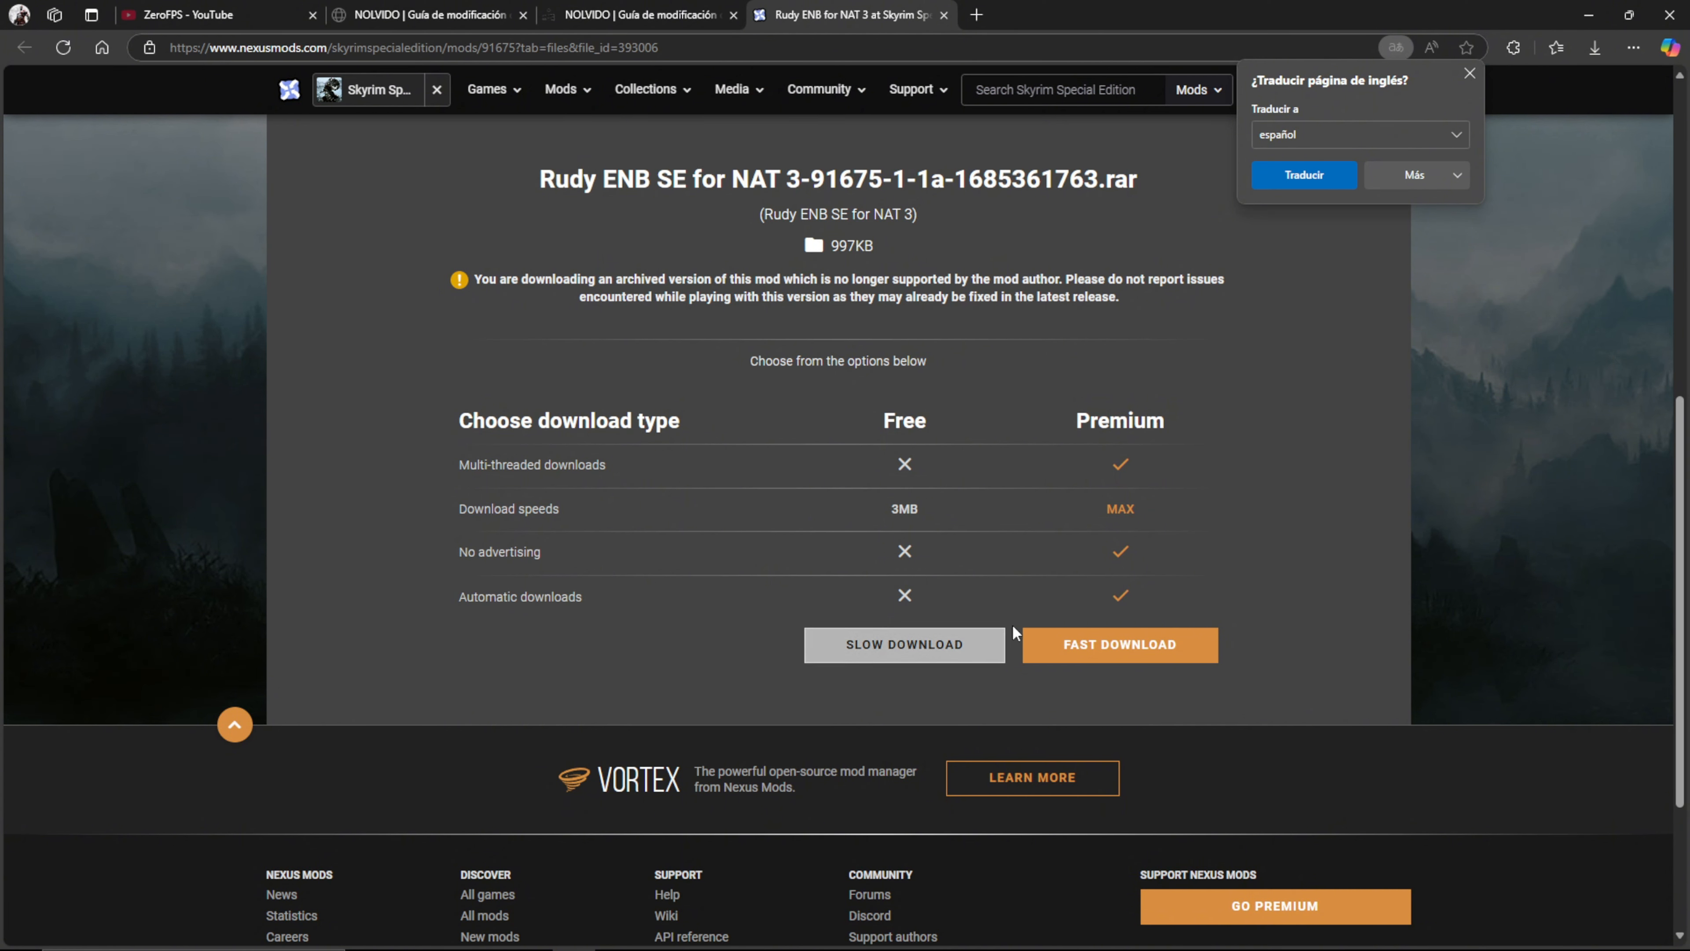
click(951, 646)
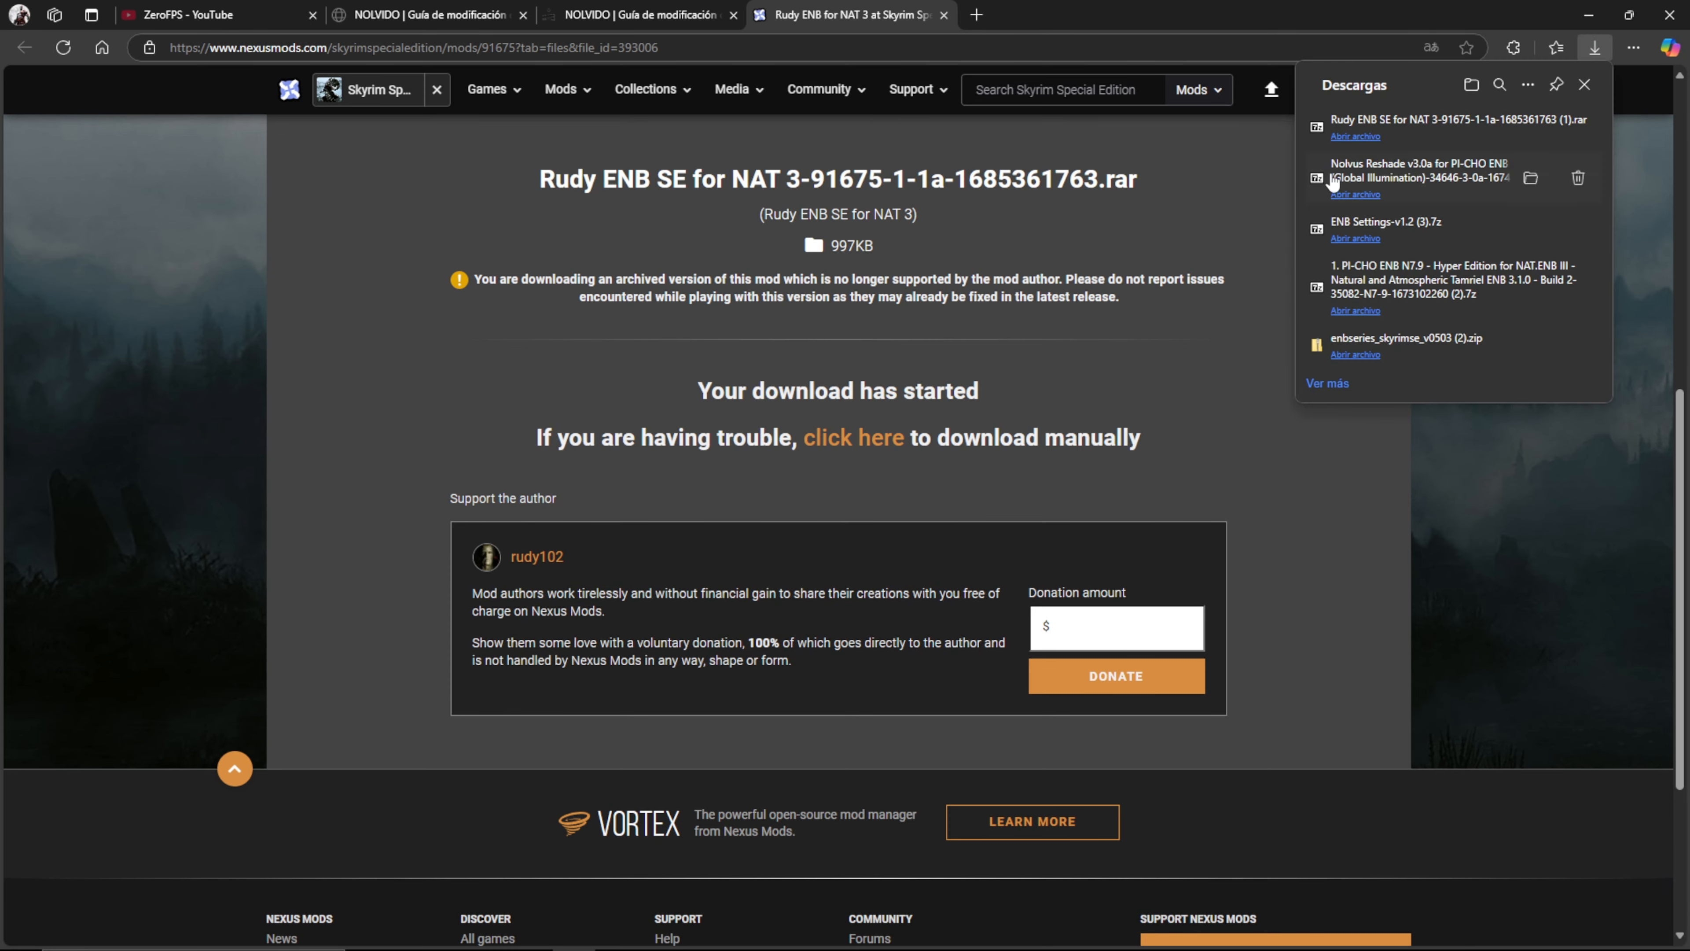
click(1341, 137)
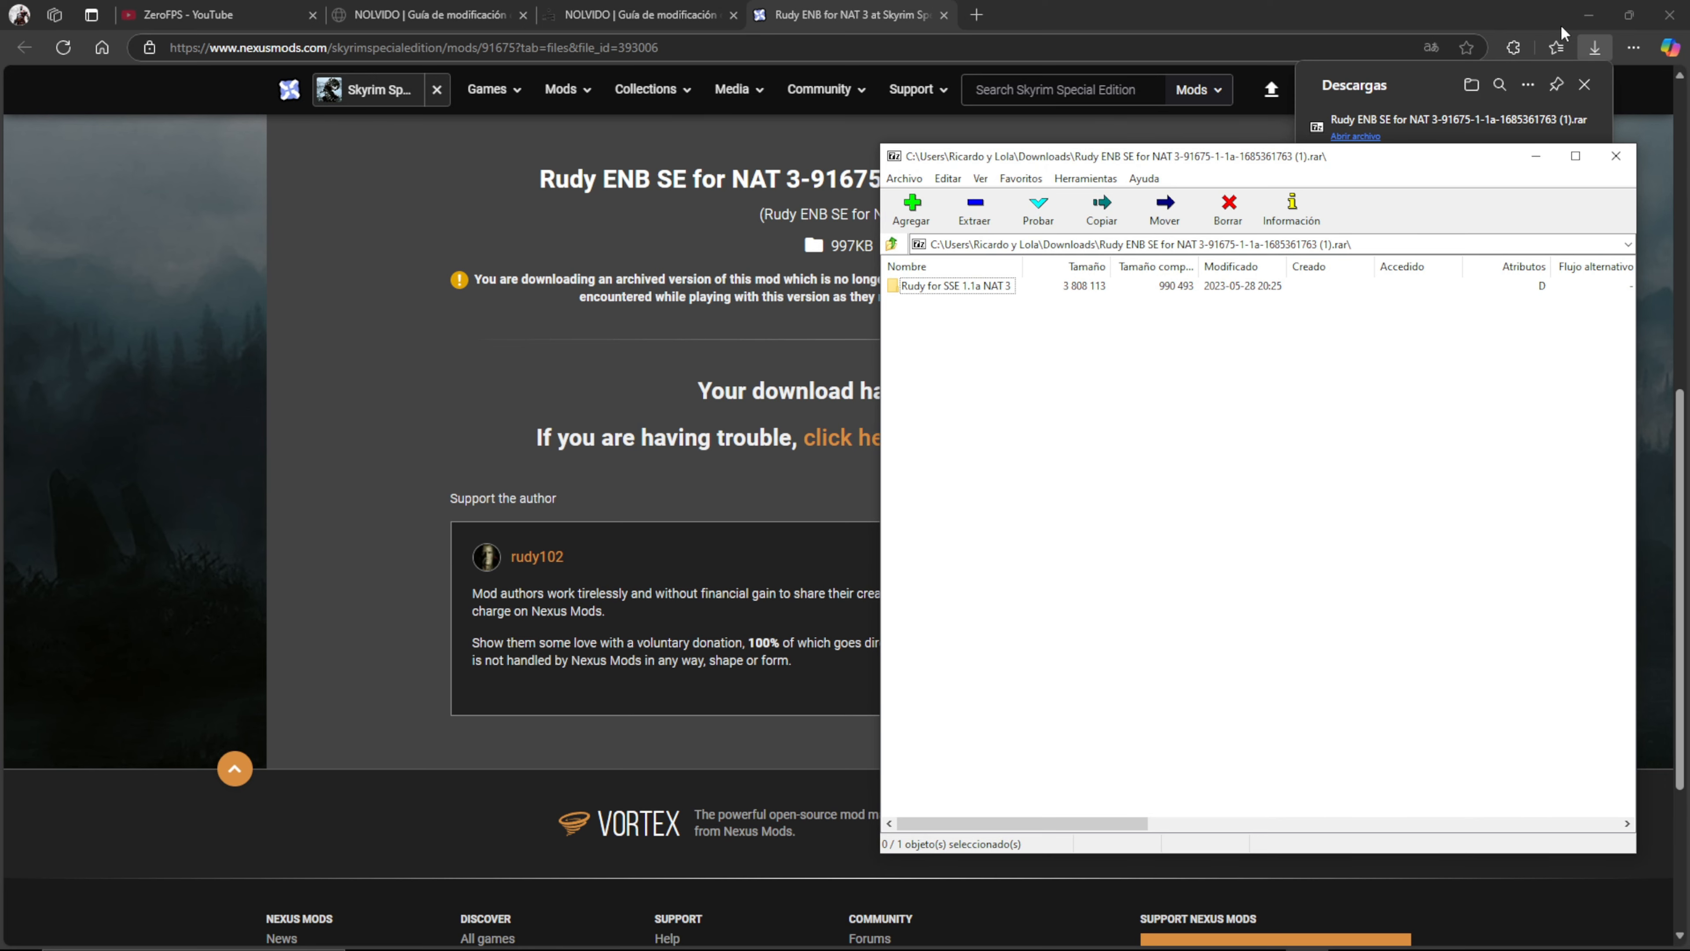
- Check the guide's Rudy ENB instructions, and open the [ Skyrim SE folder ] inside ! NAT 3 and LUX in the Rudy ENB archive
click(652, 16)
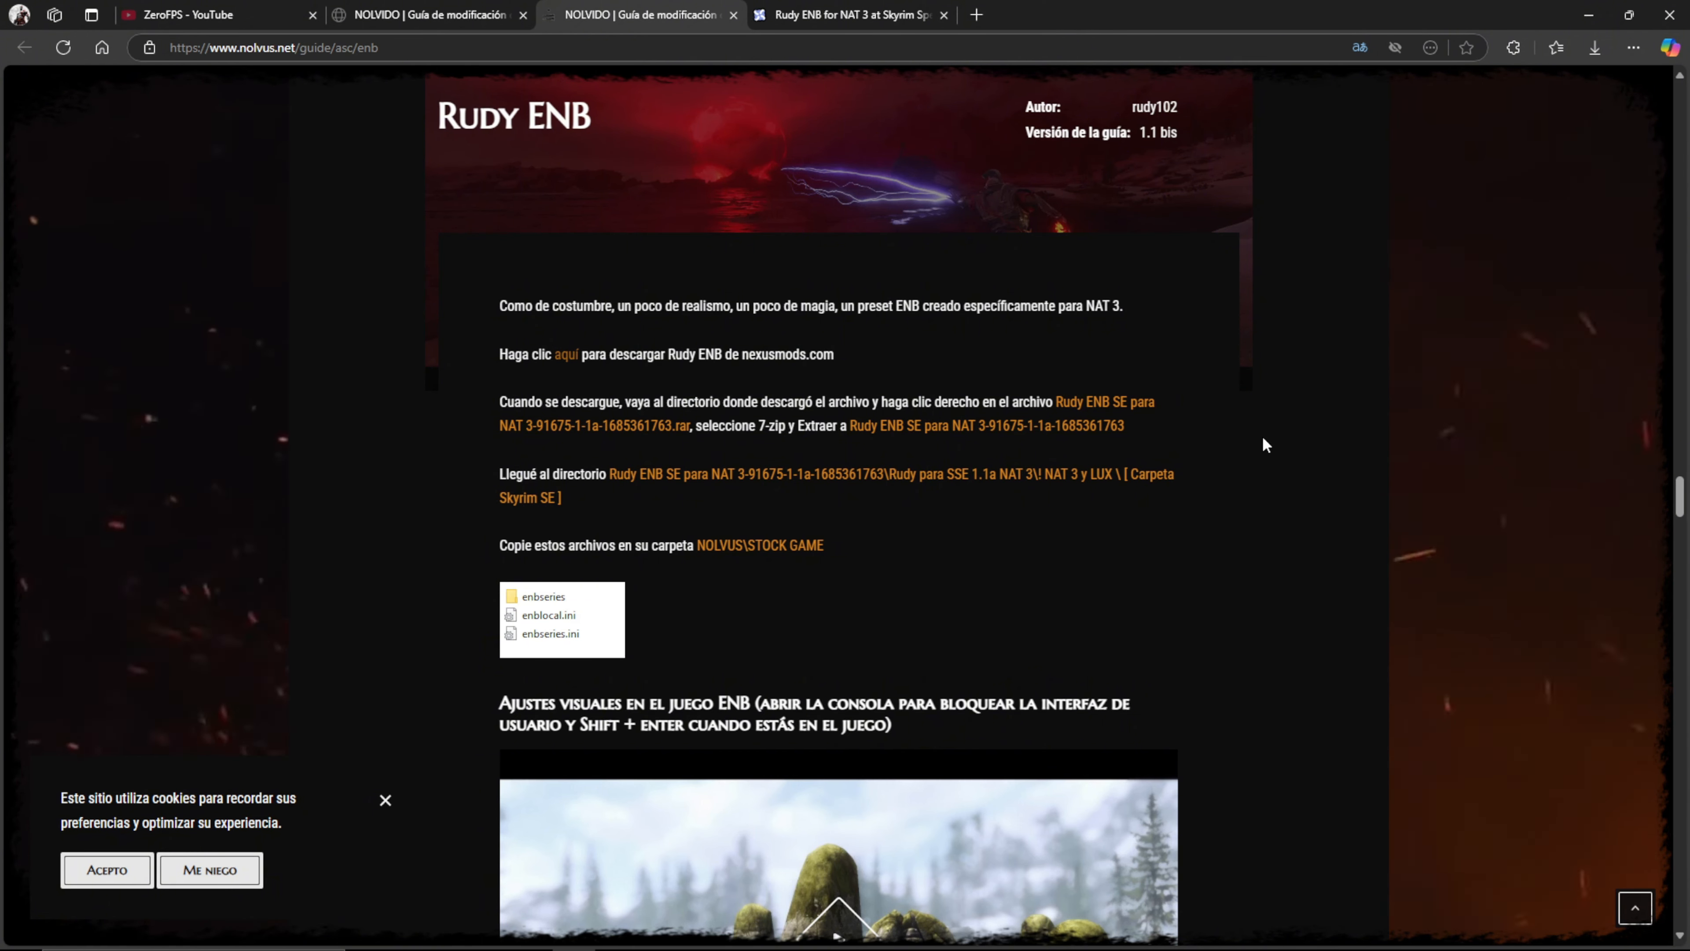
click(1589, 14)
drag(1072, 148, 1121, 150)
double_click(919, 273)
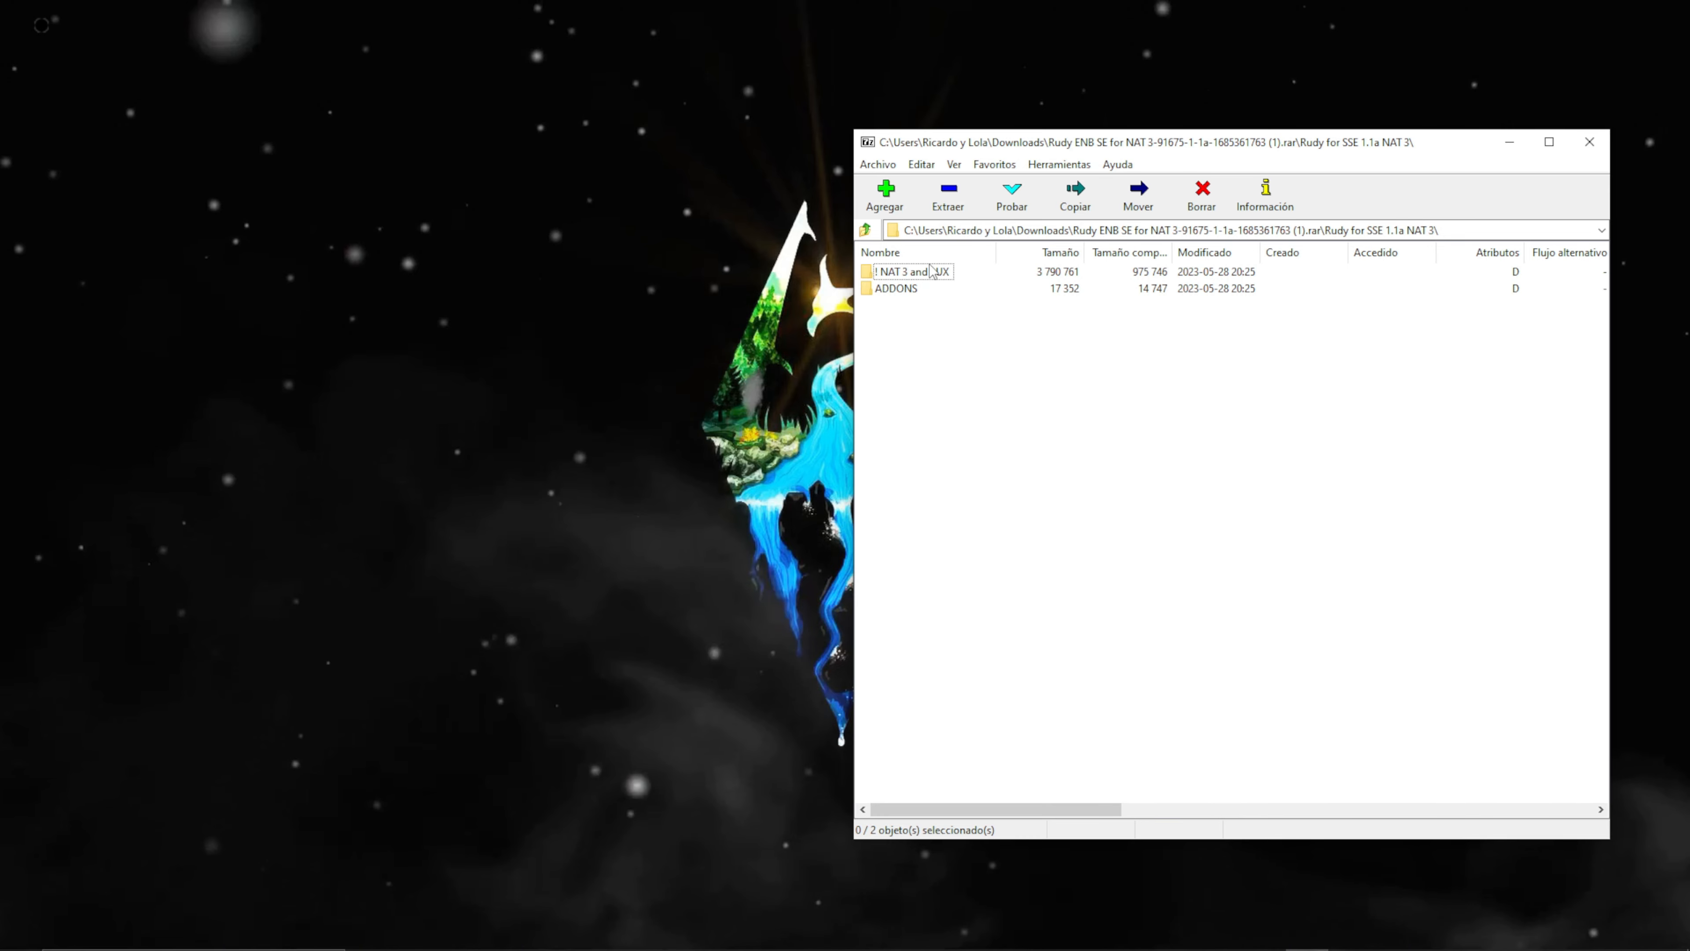
double_click(929, 274)
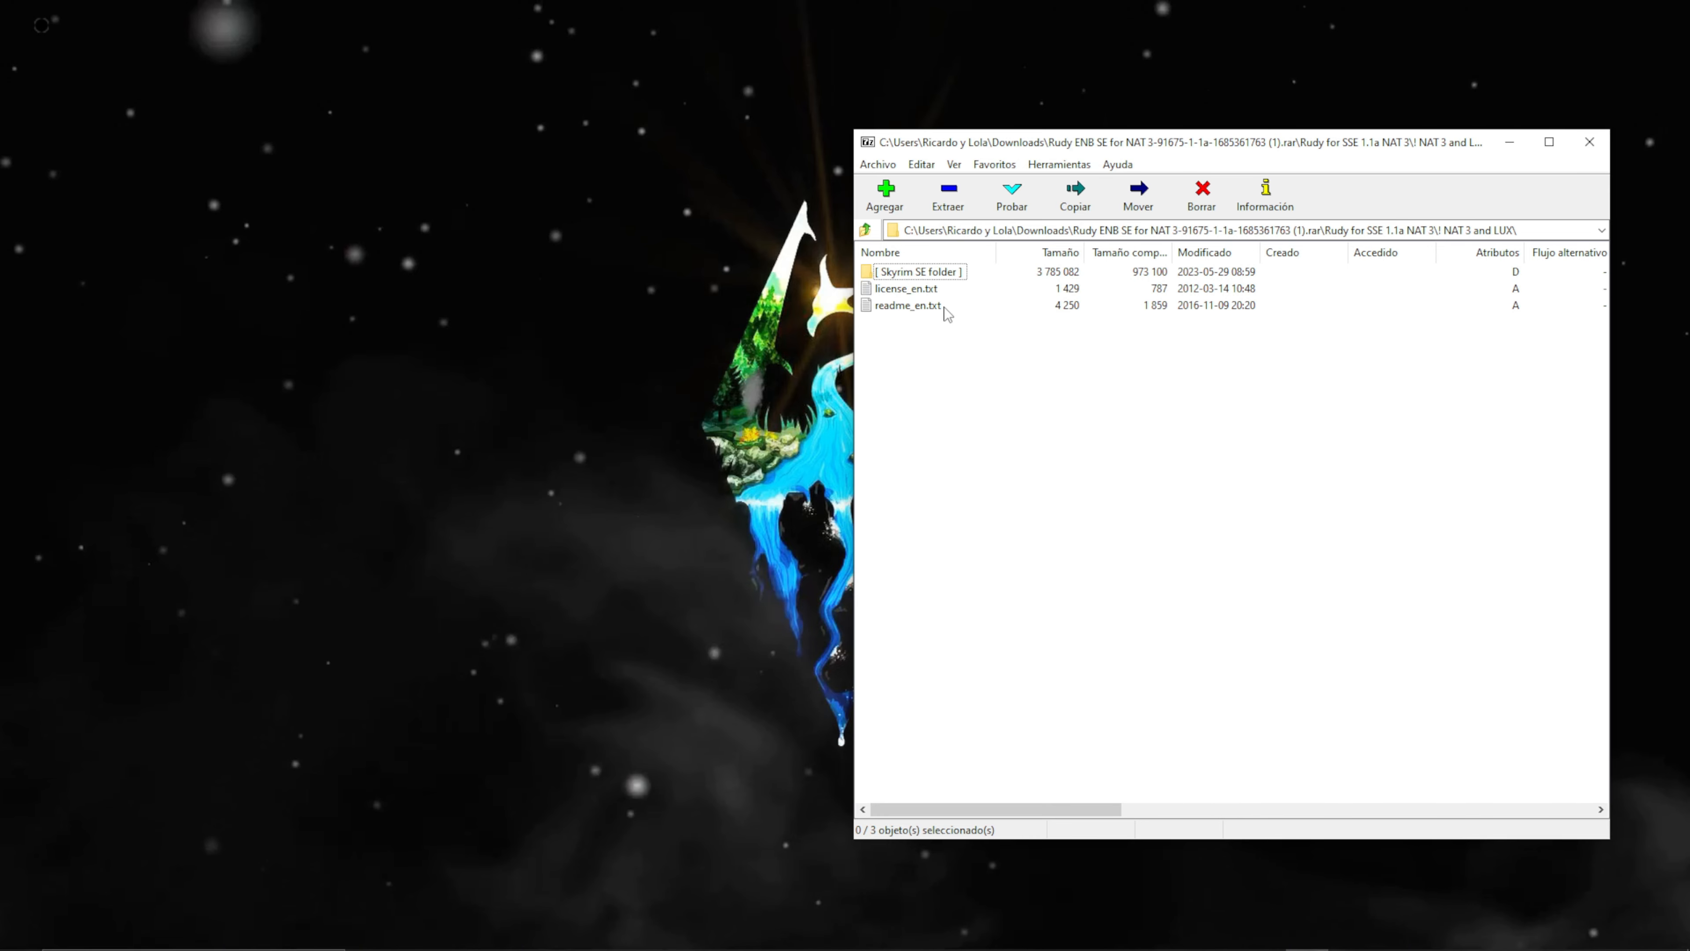
double_click(940, 278)
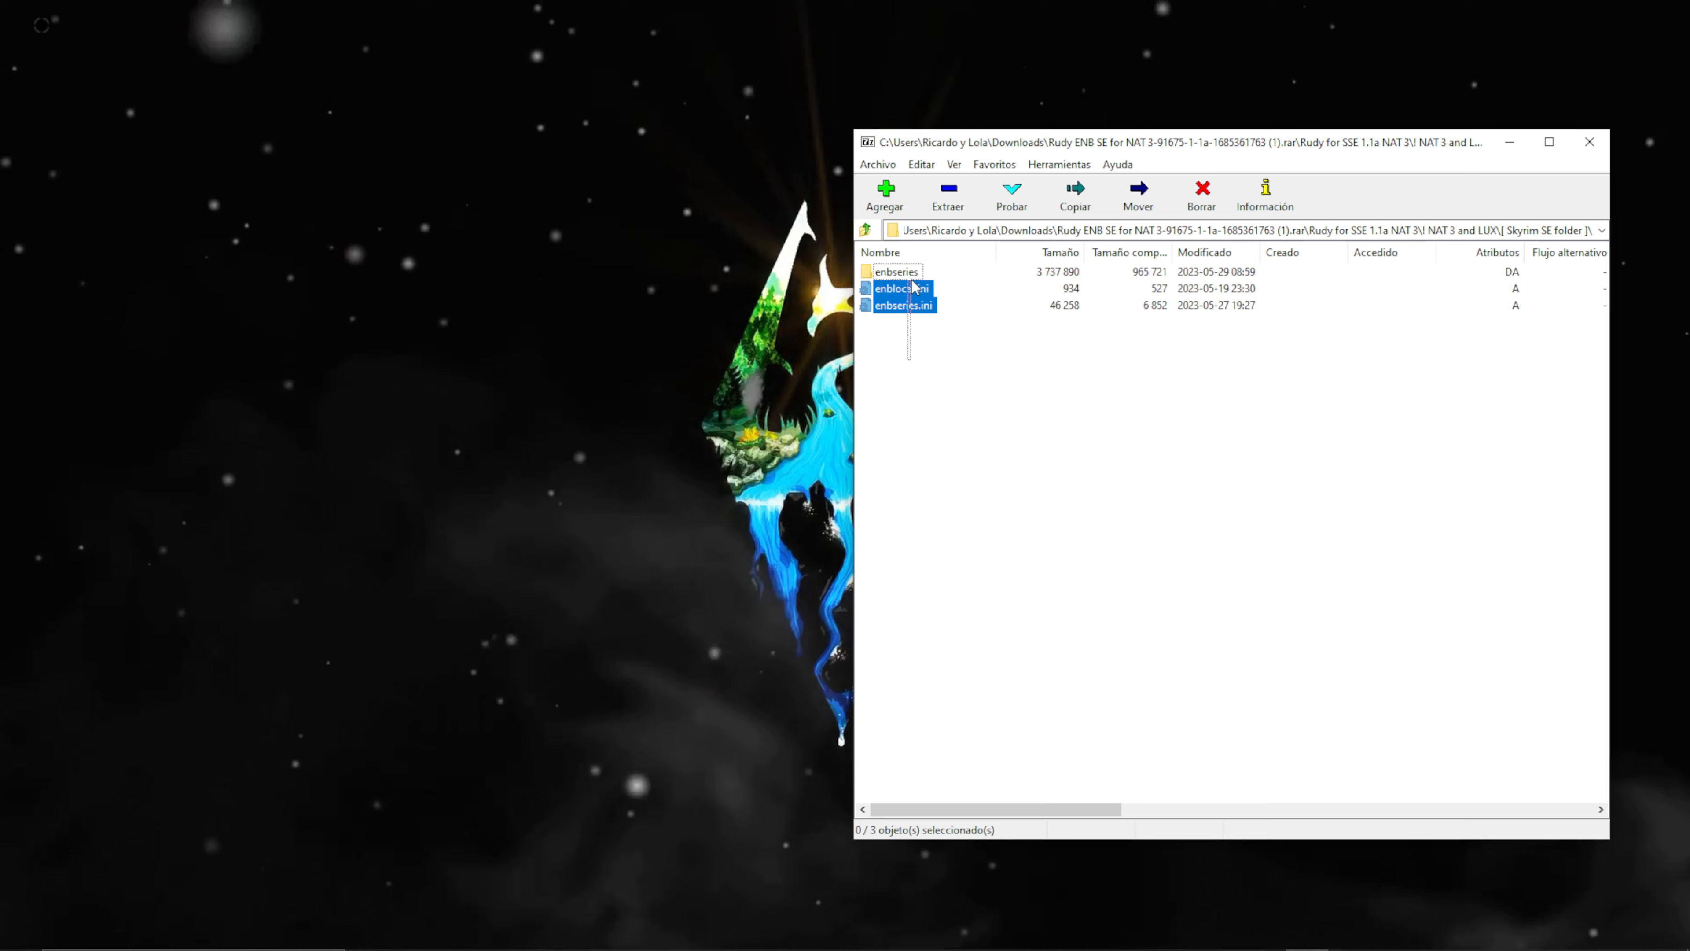
drag(925, 375, 900, 267)
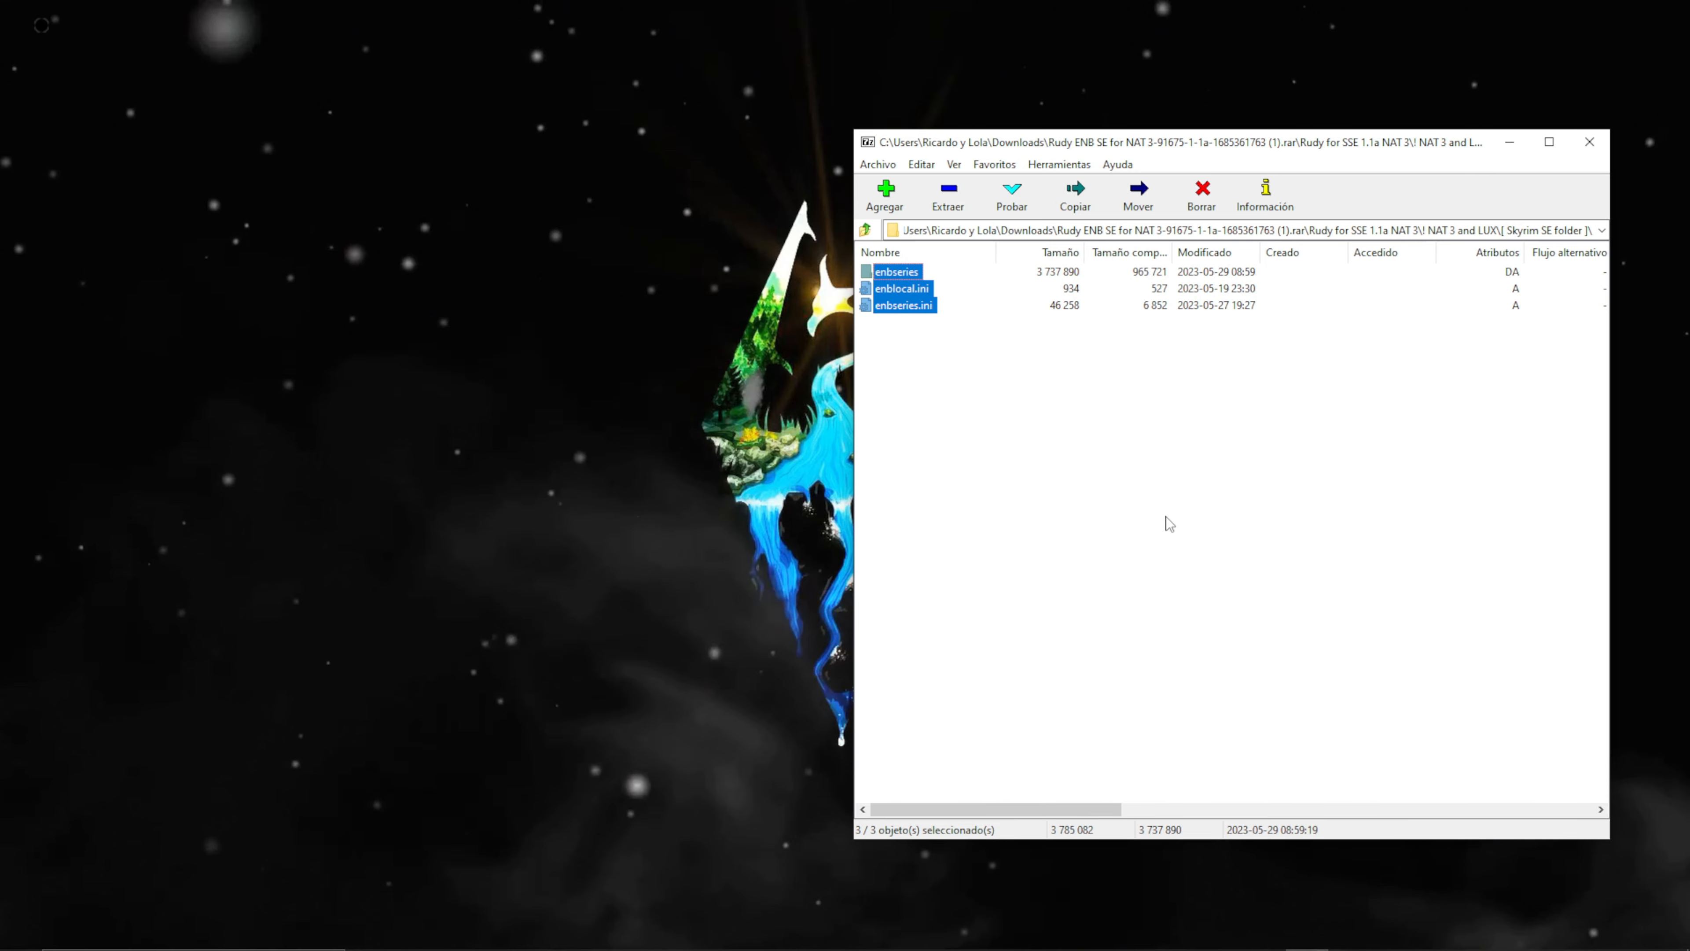
click(1128, 508)
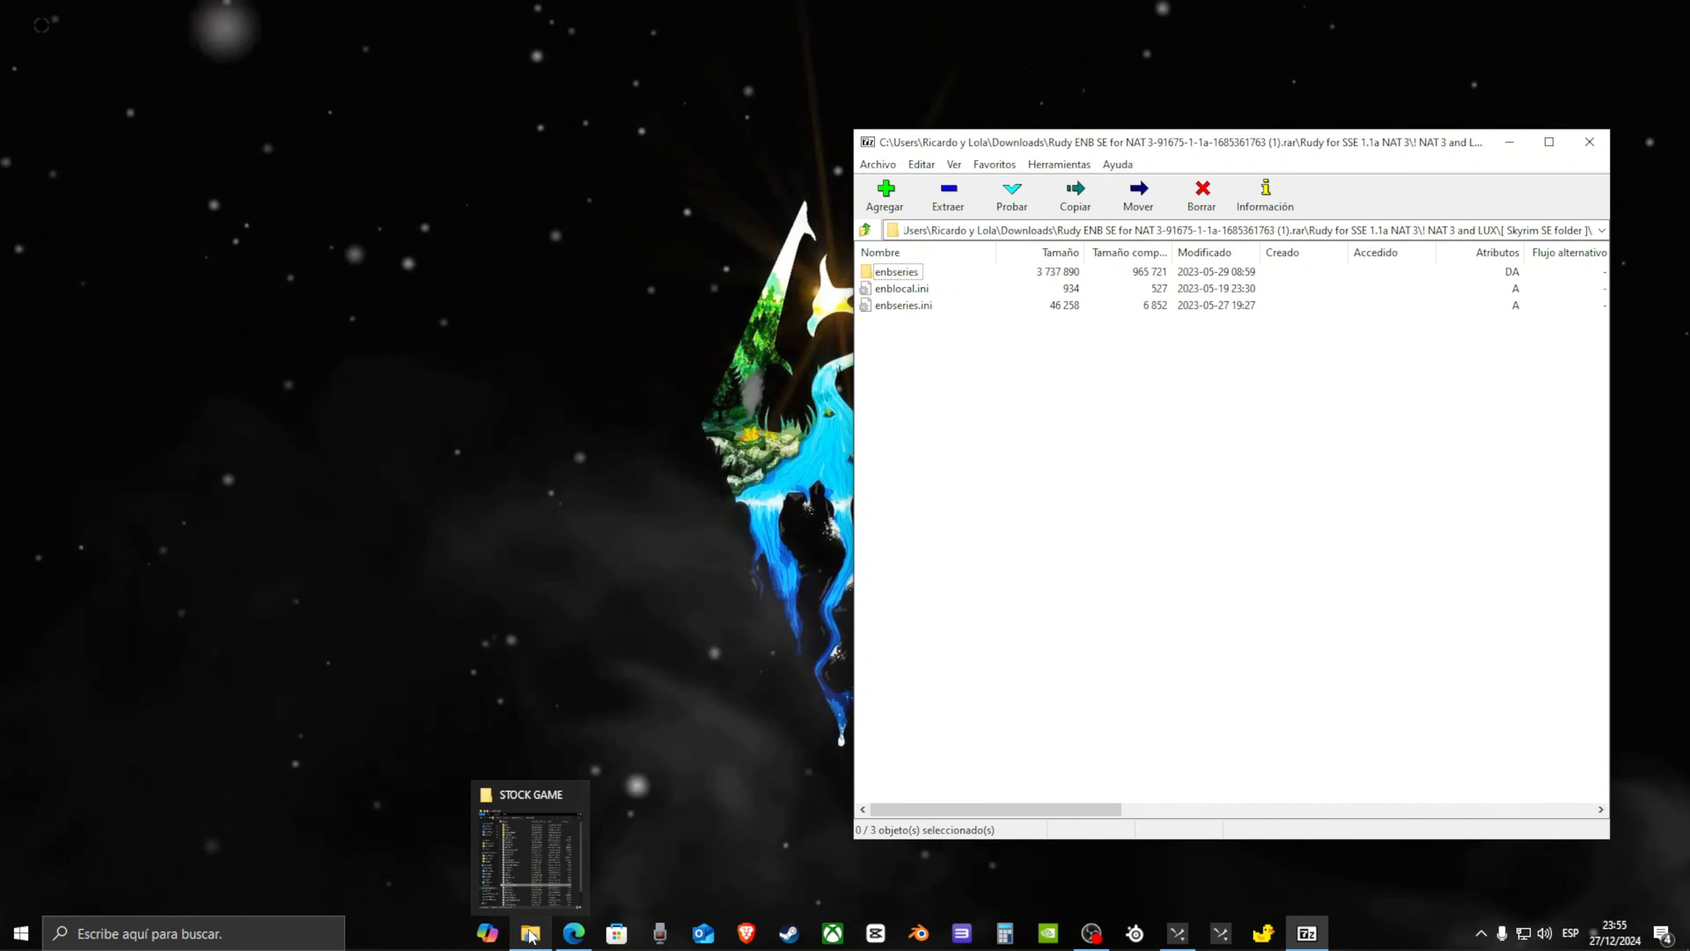
- Bring up the STOCK GAME folder and delete its Rudy ENB subfolder
click(531, 932)
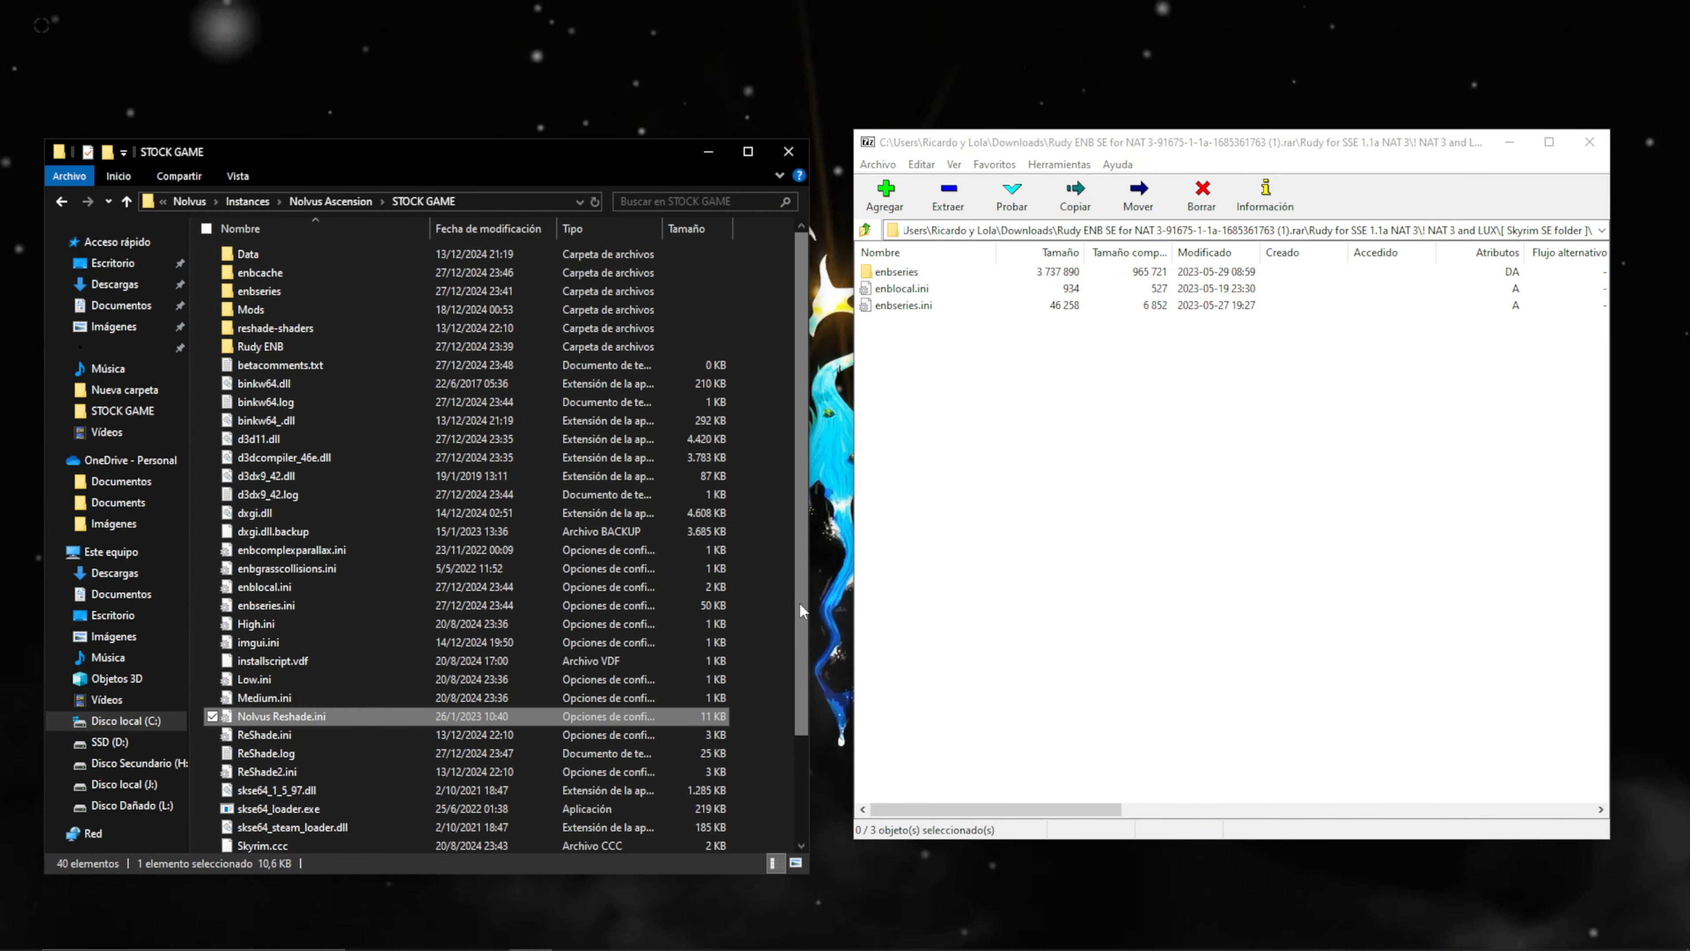
click(791, 432)
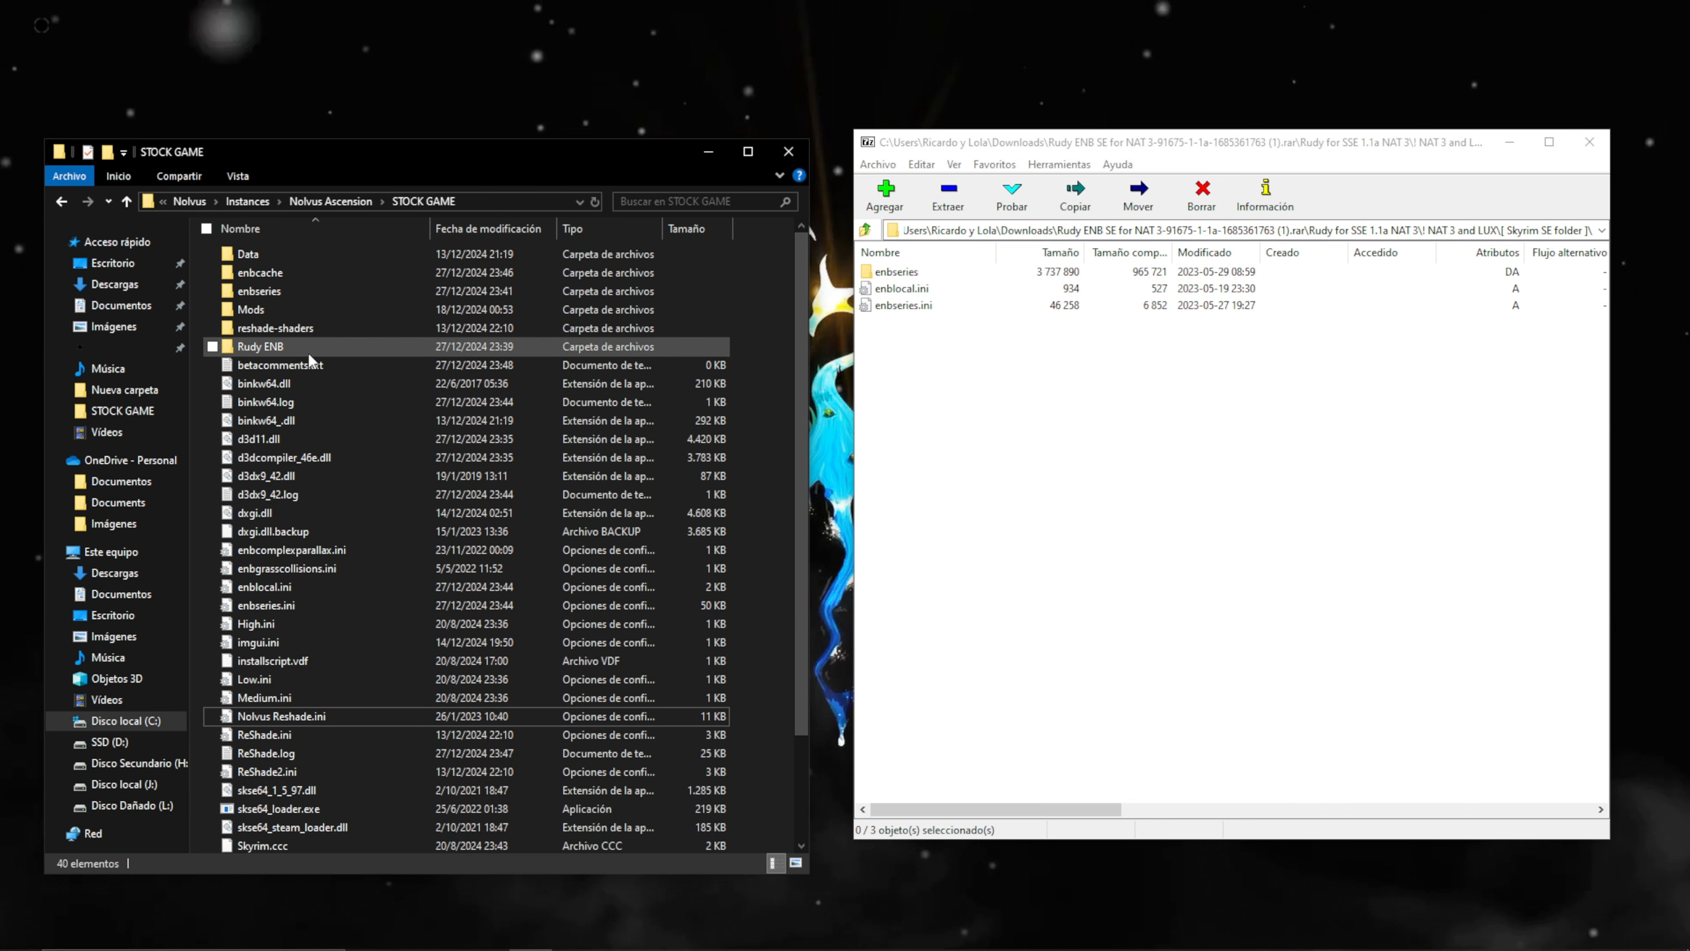
click(211, 345)
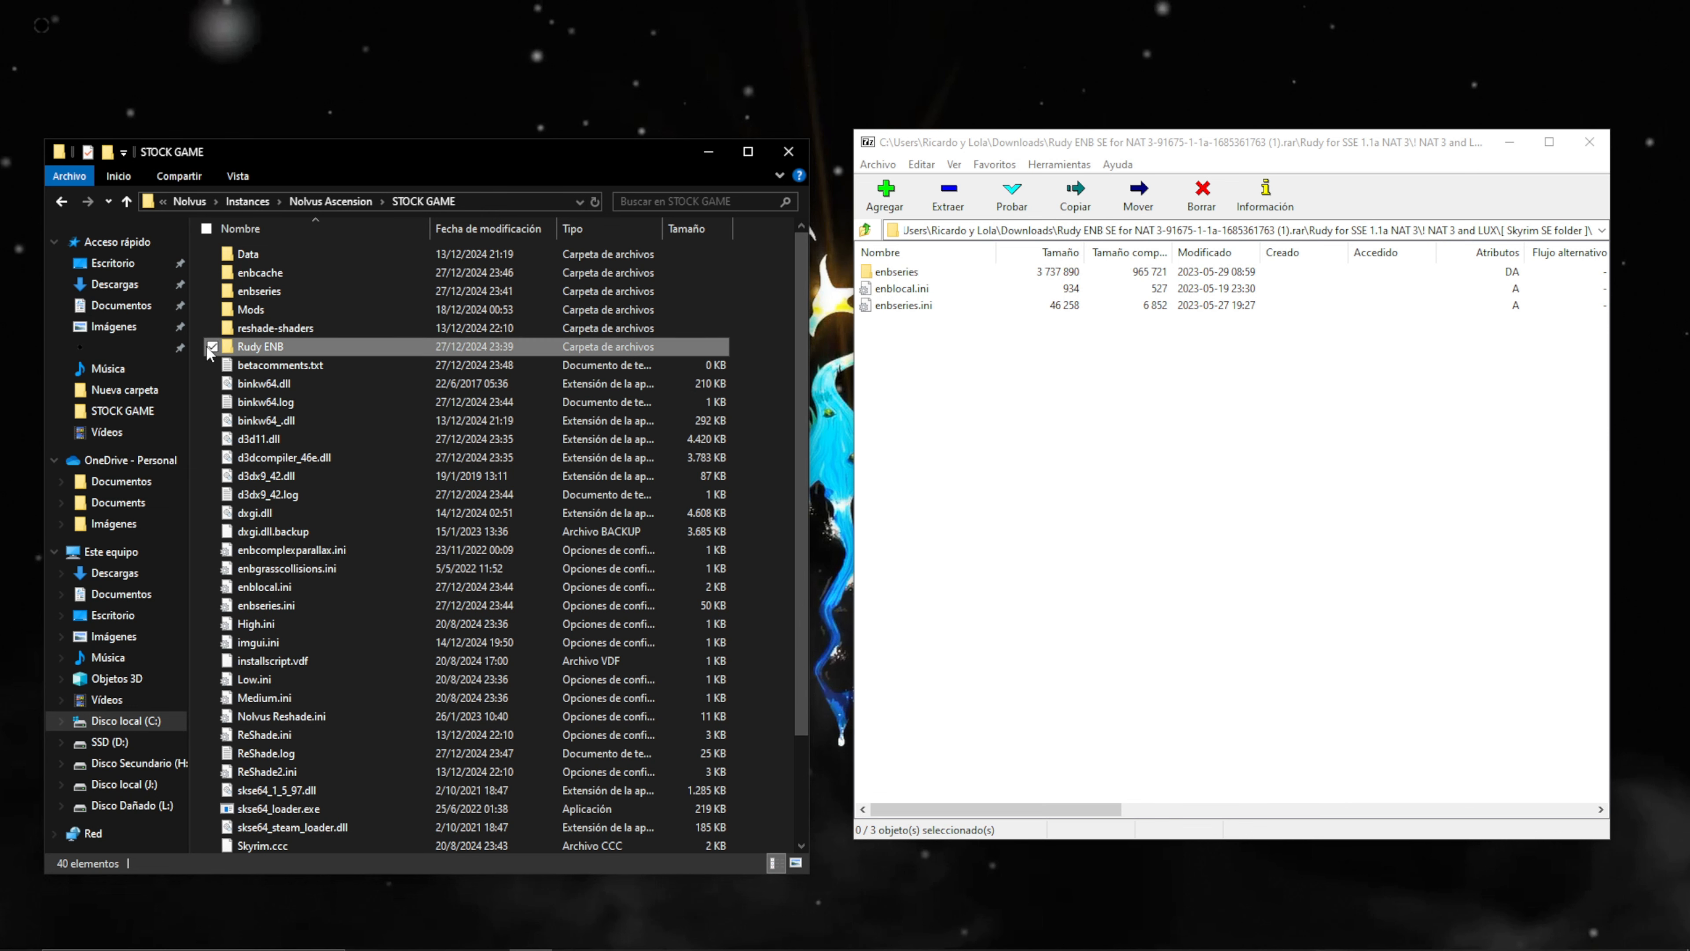
right_click(509, 353)
click(604, 837)
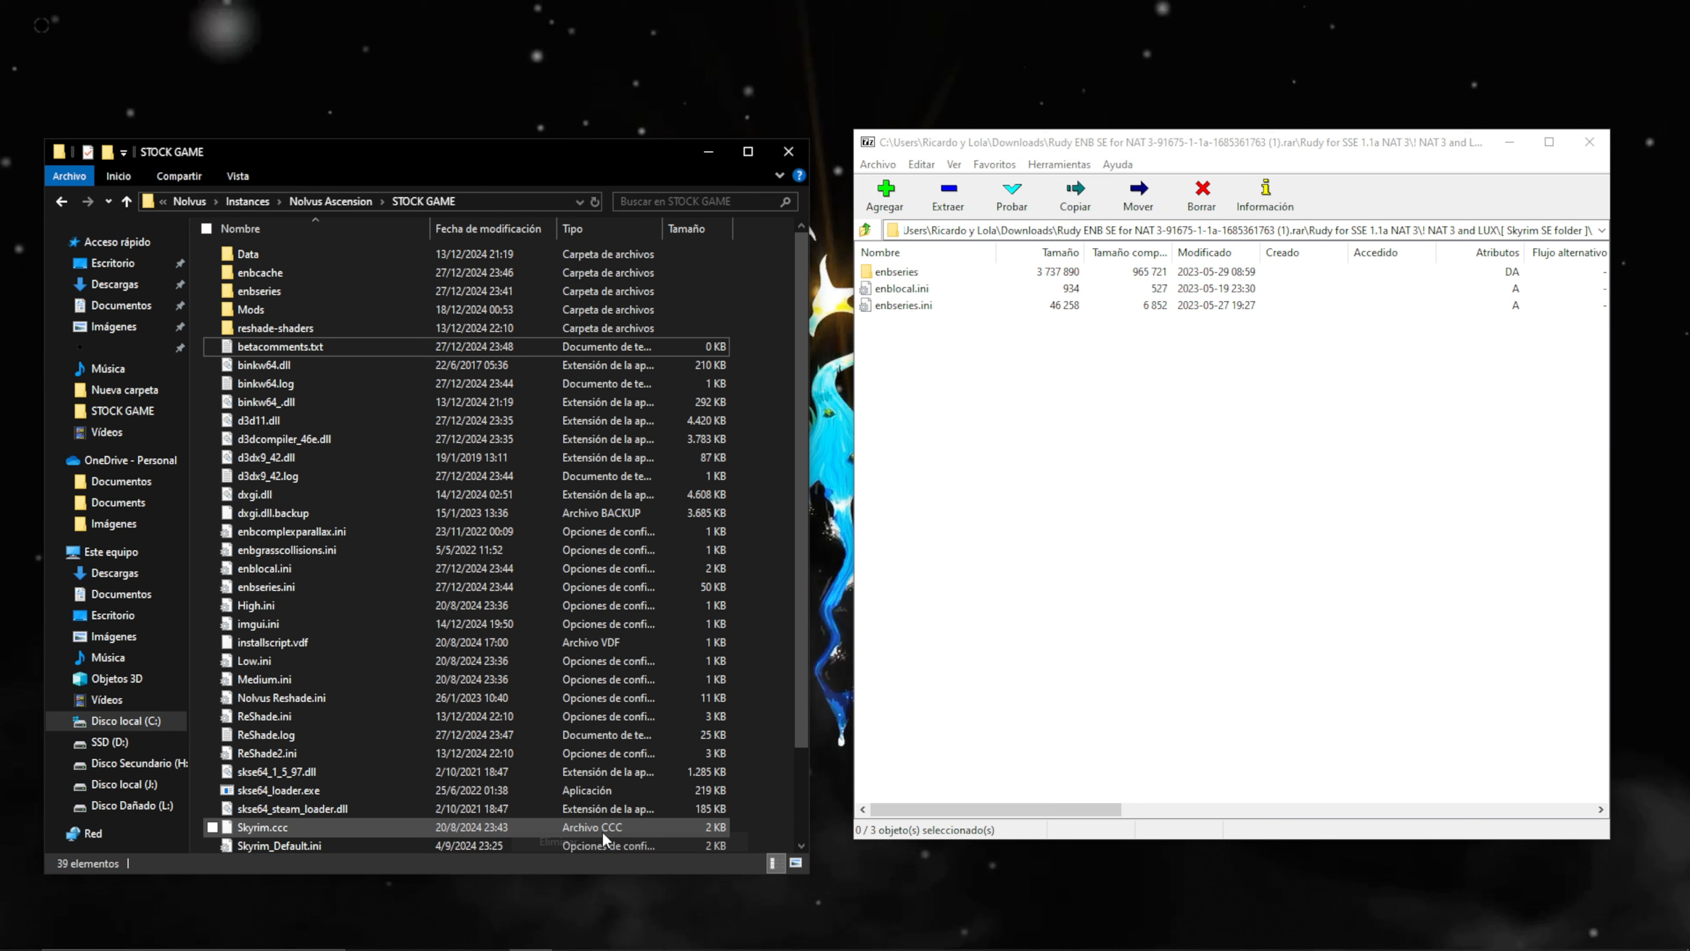
- Create a new folder named Pi-Cho ENB inside STOCK GAME
right_click(772, 379)
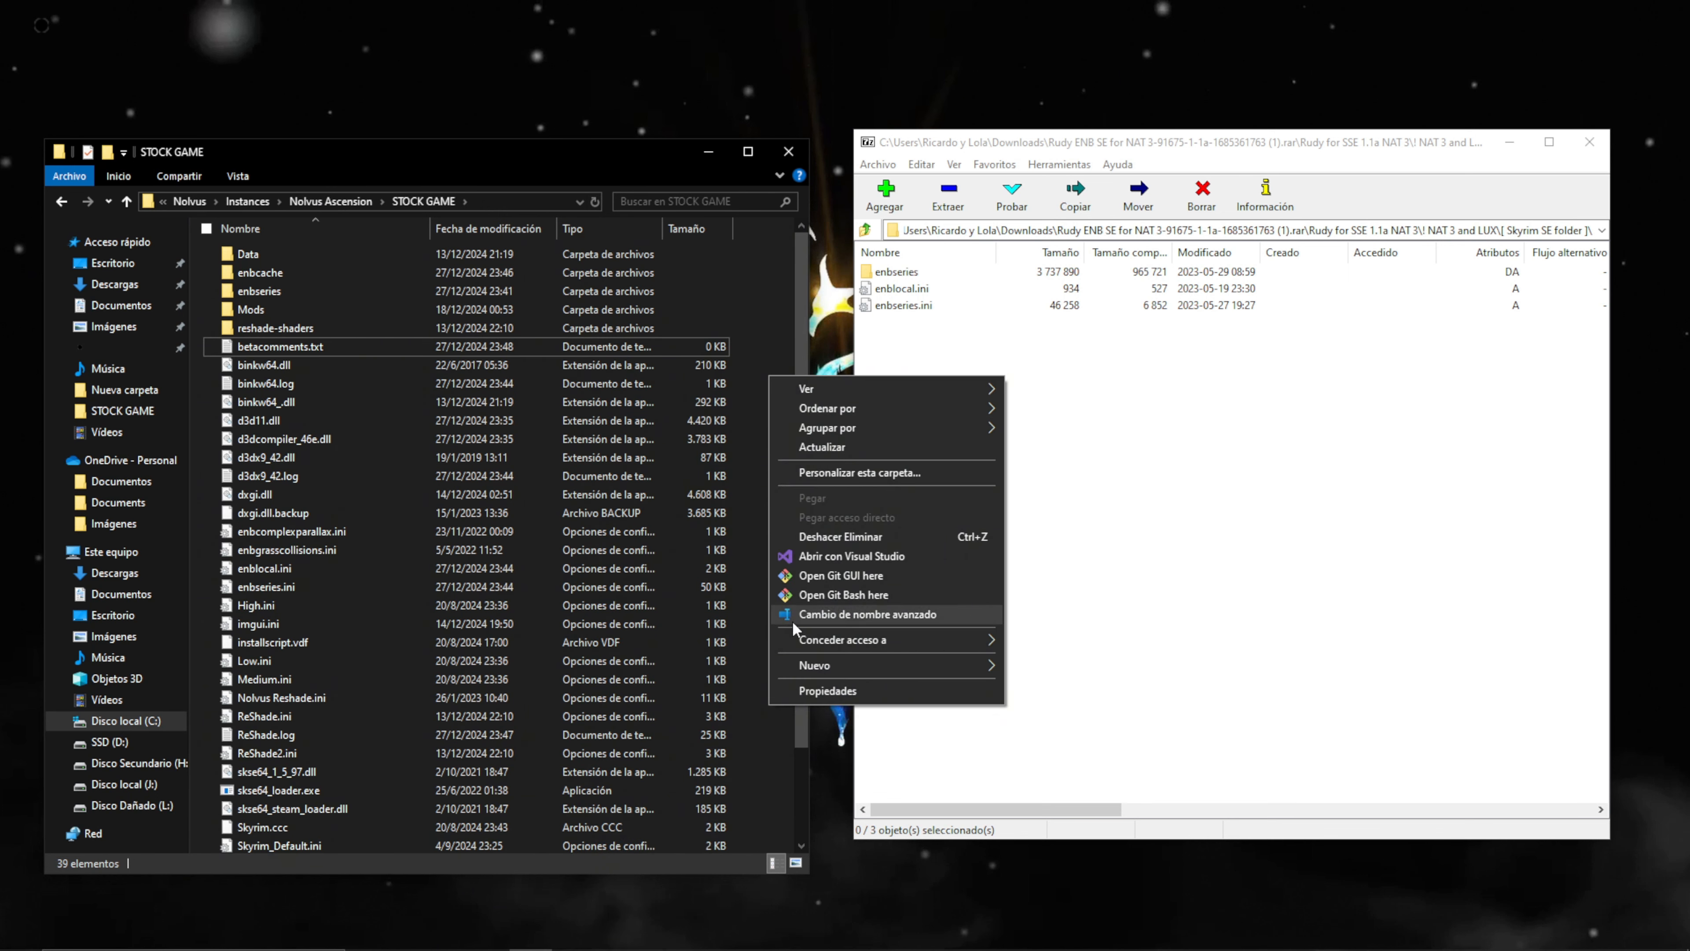
mouse_move(865, 666)
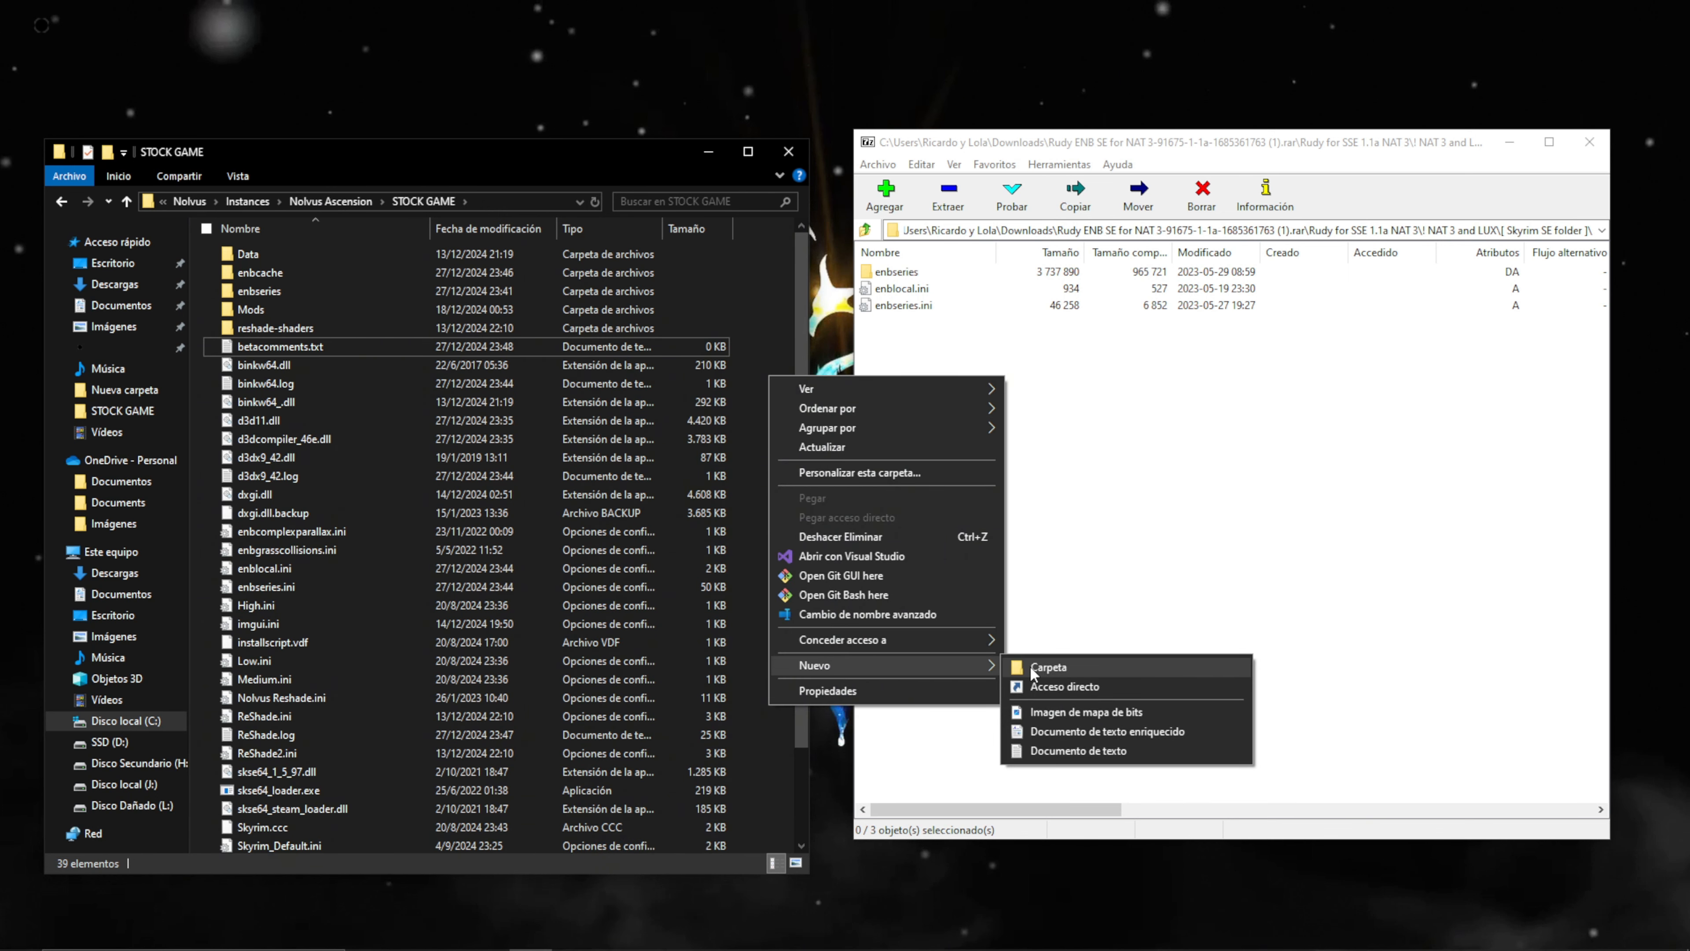
click(1048, 666)
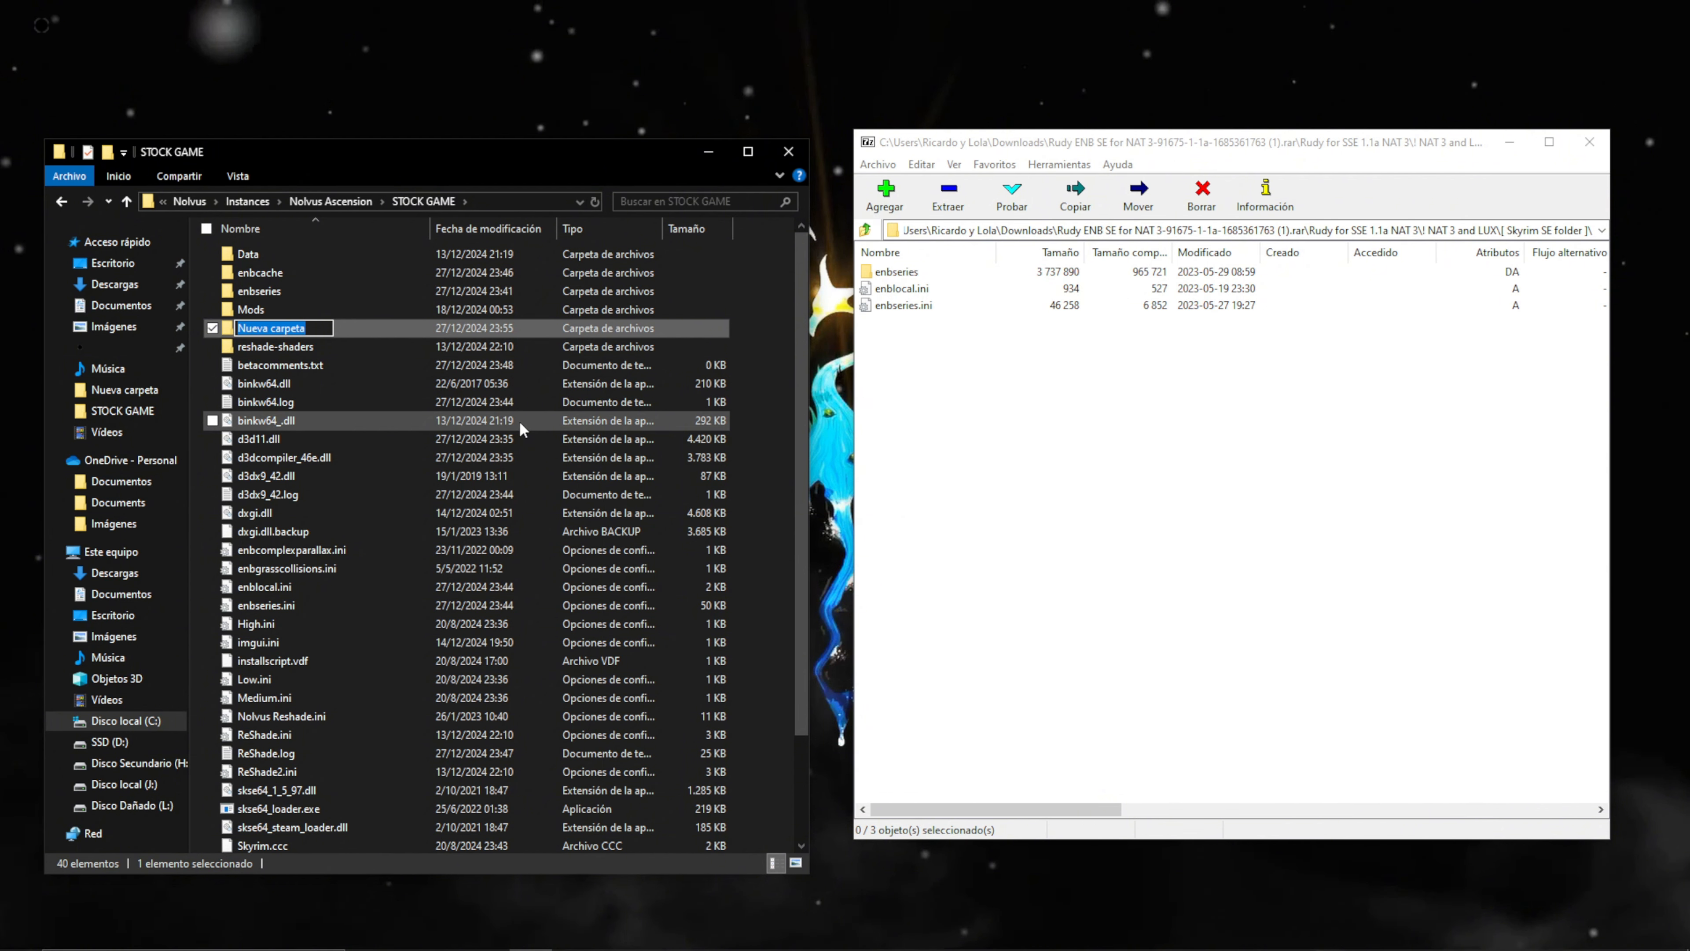
text(Pi-Cho ENB)
key(Return)
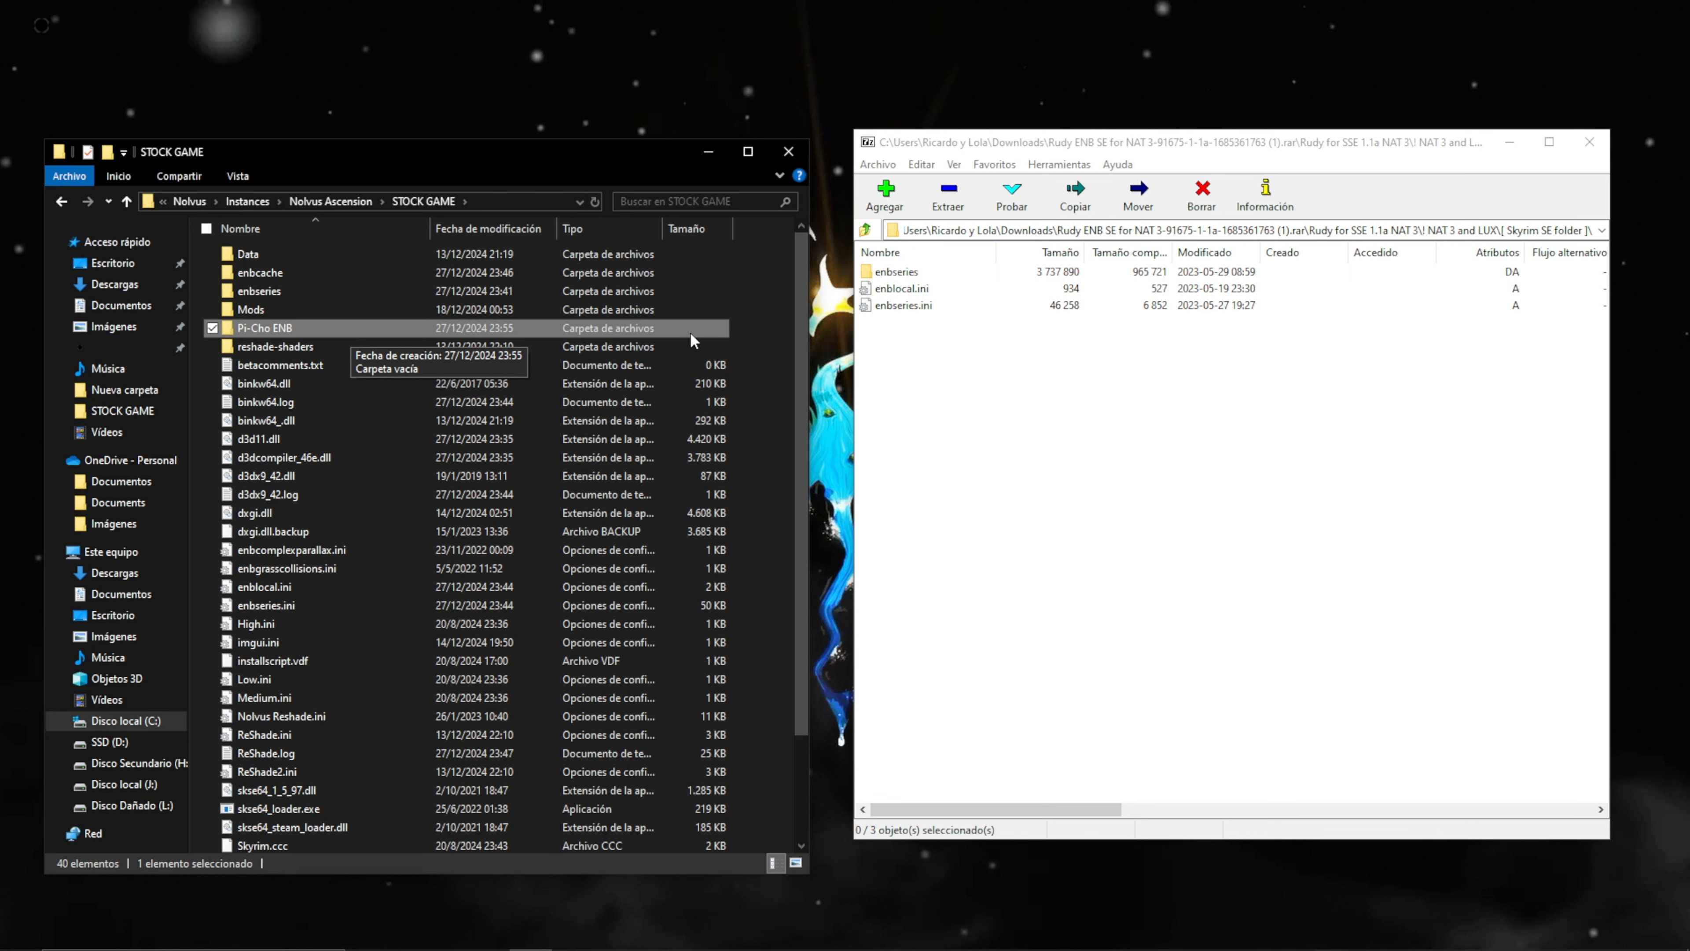
- Move enbcache, enbseries, enblocal.ini, enbseries.ini and Nolvus Reshade.ini from STOCK GAME into the Pi-Cho ENB folder as a backup
mouse_move(800, 322)
mouse_down()
mouse_move(796, 347)
mouse_move(796, 304)
mouse_up()
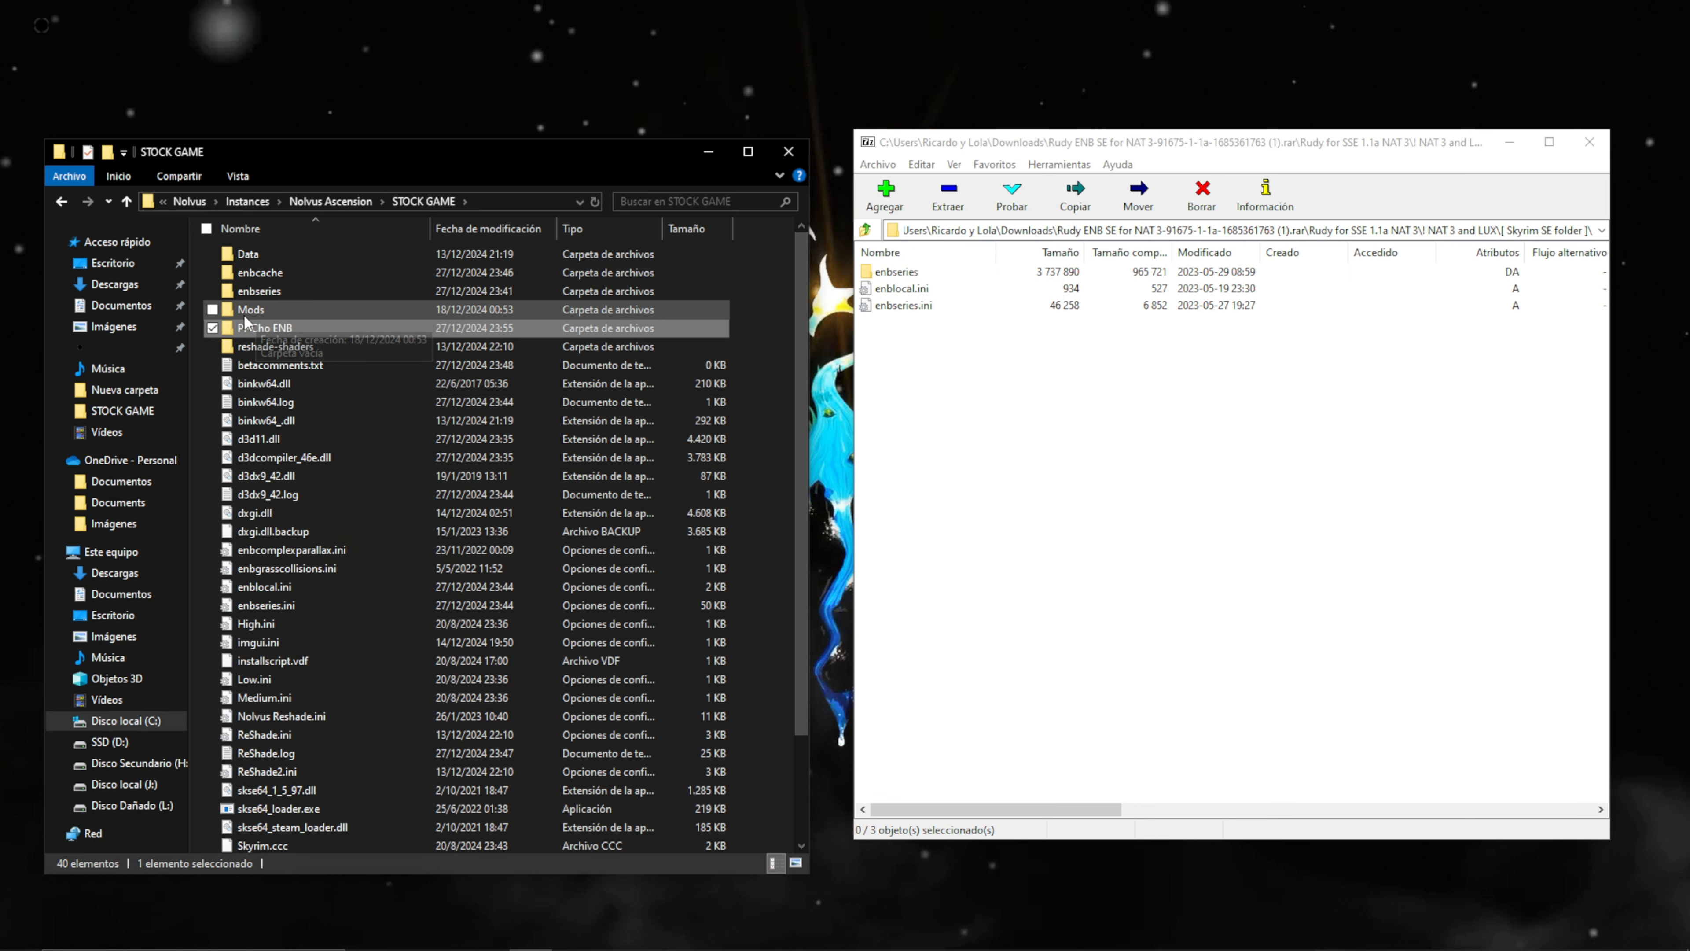
click(212, 273)
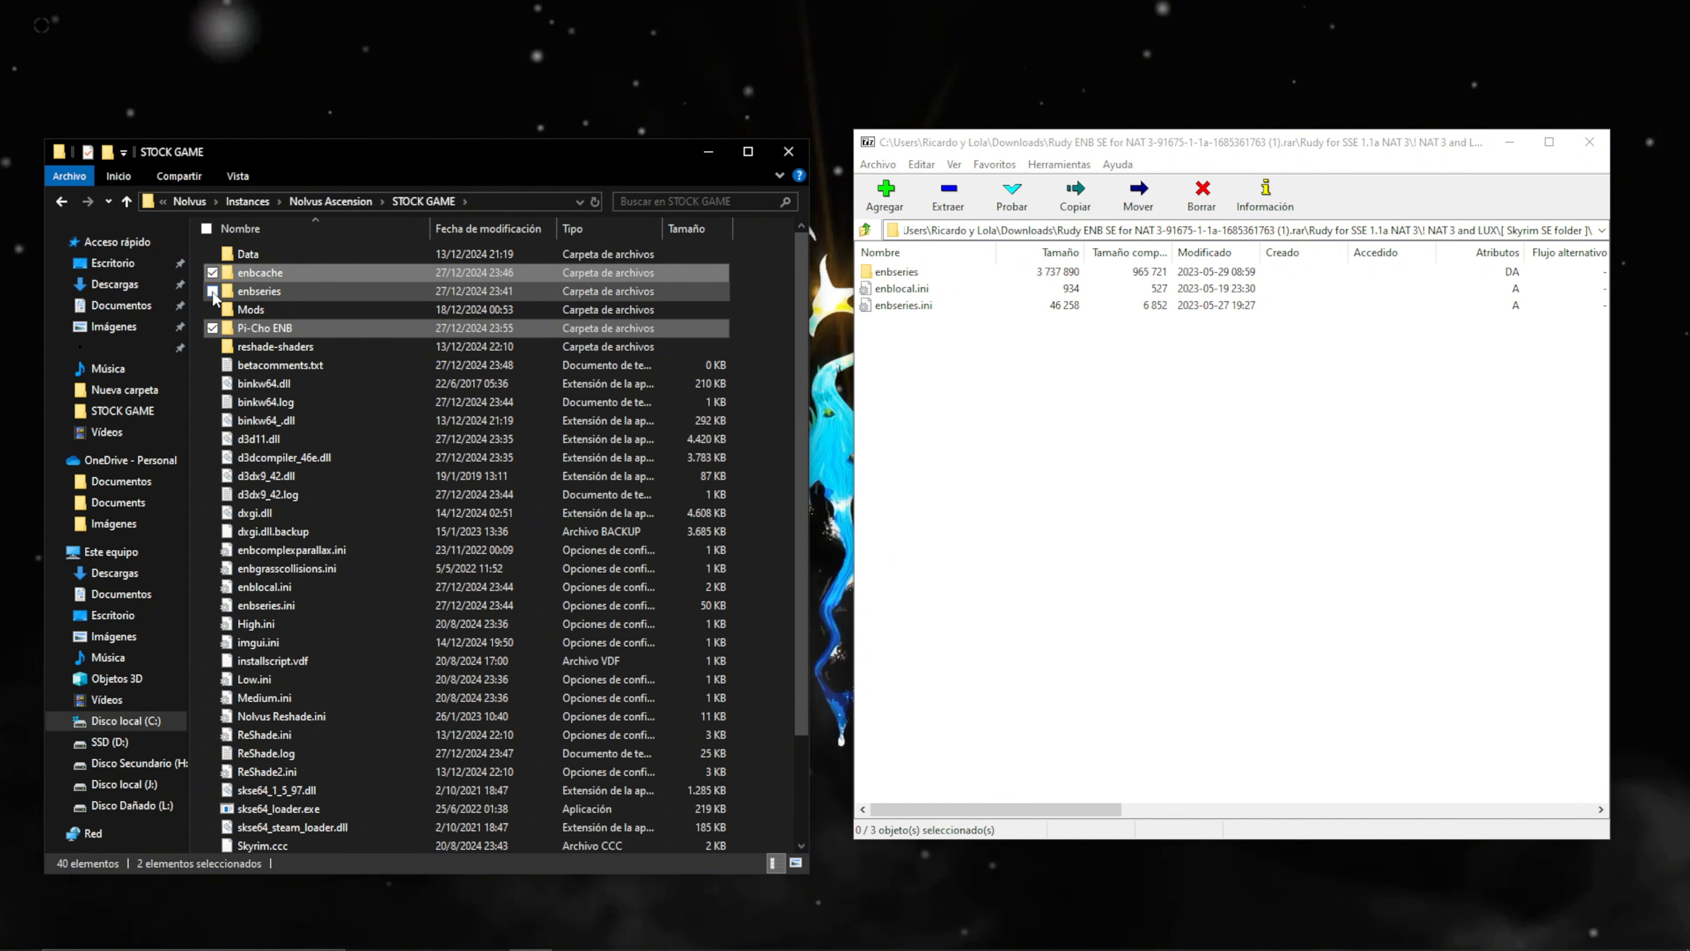
click(212, 291)
click(212, 327)
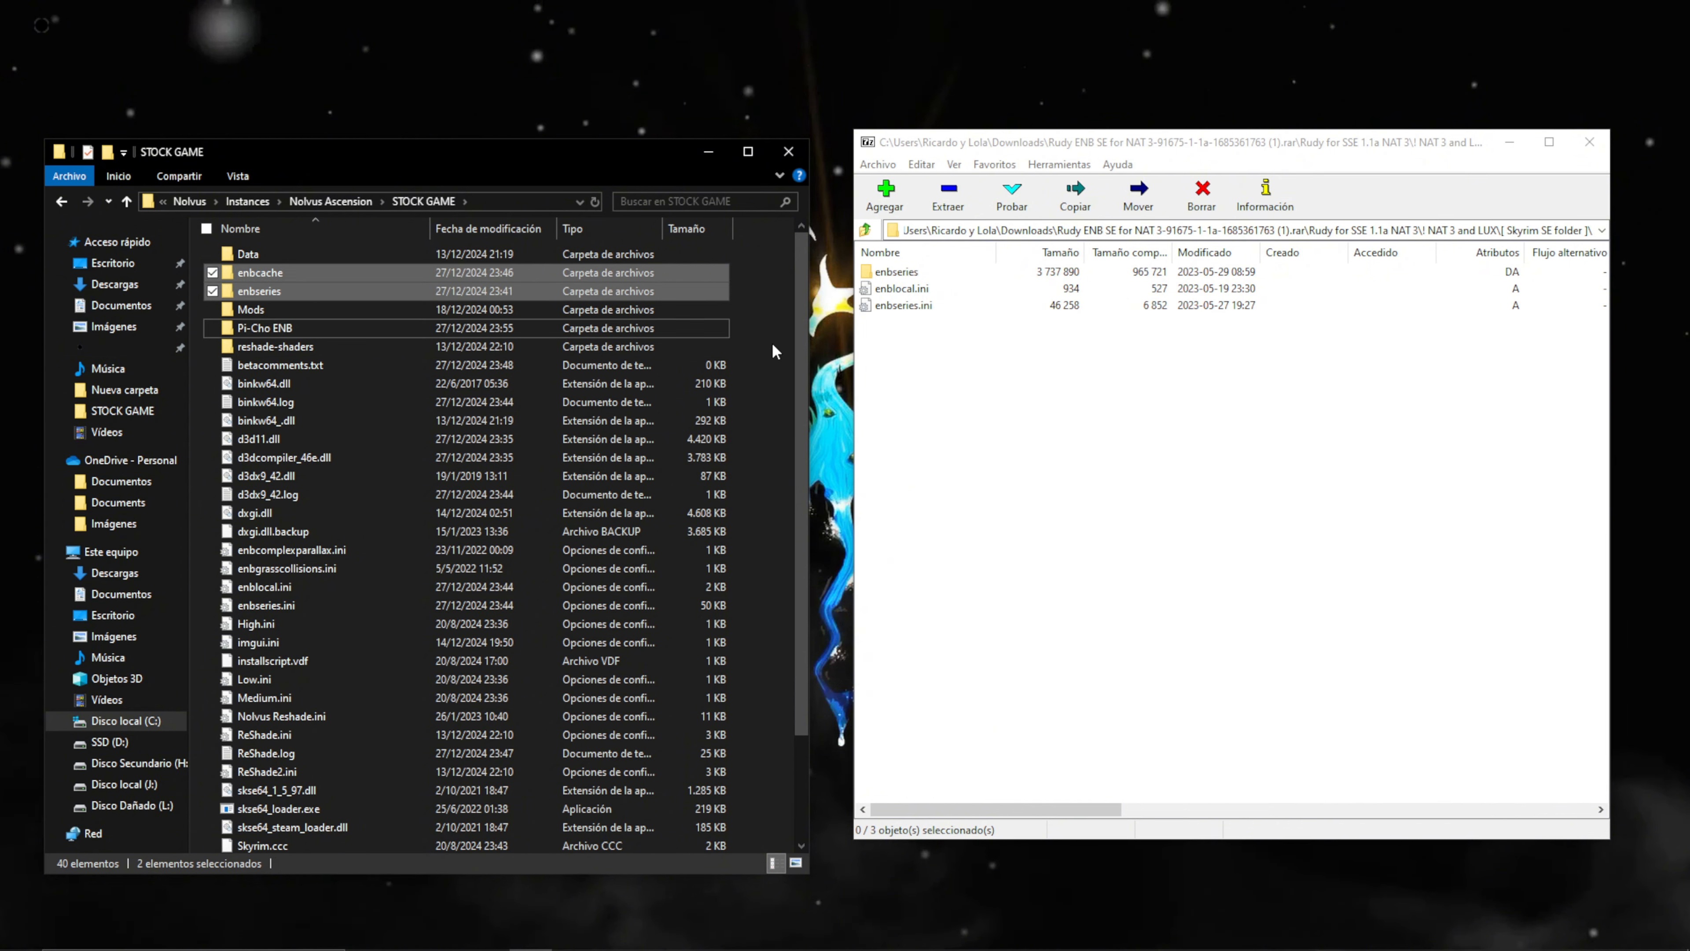
drag(804, 351, 758, 439)
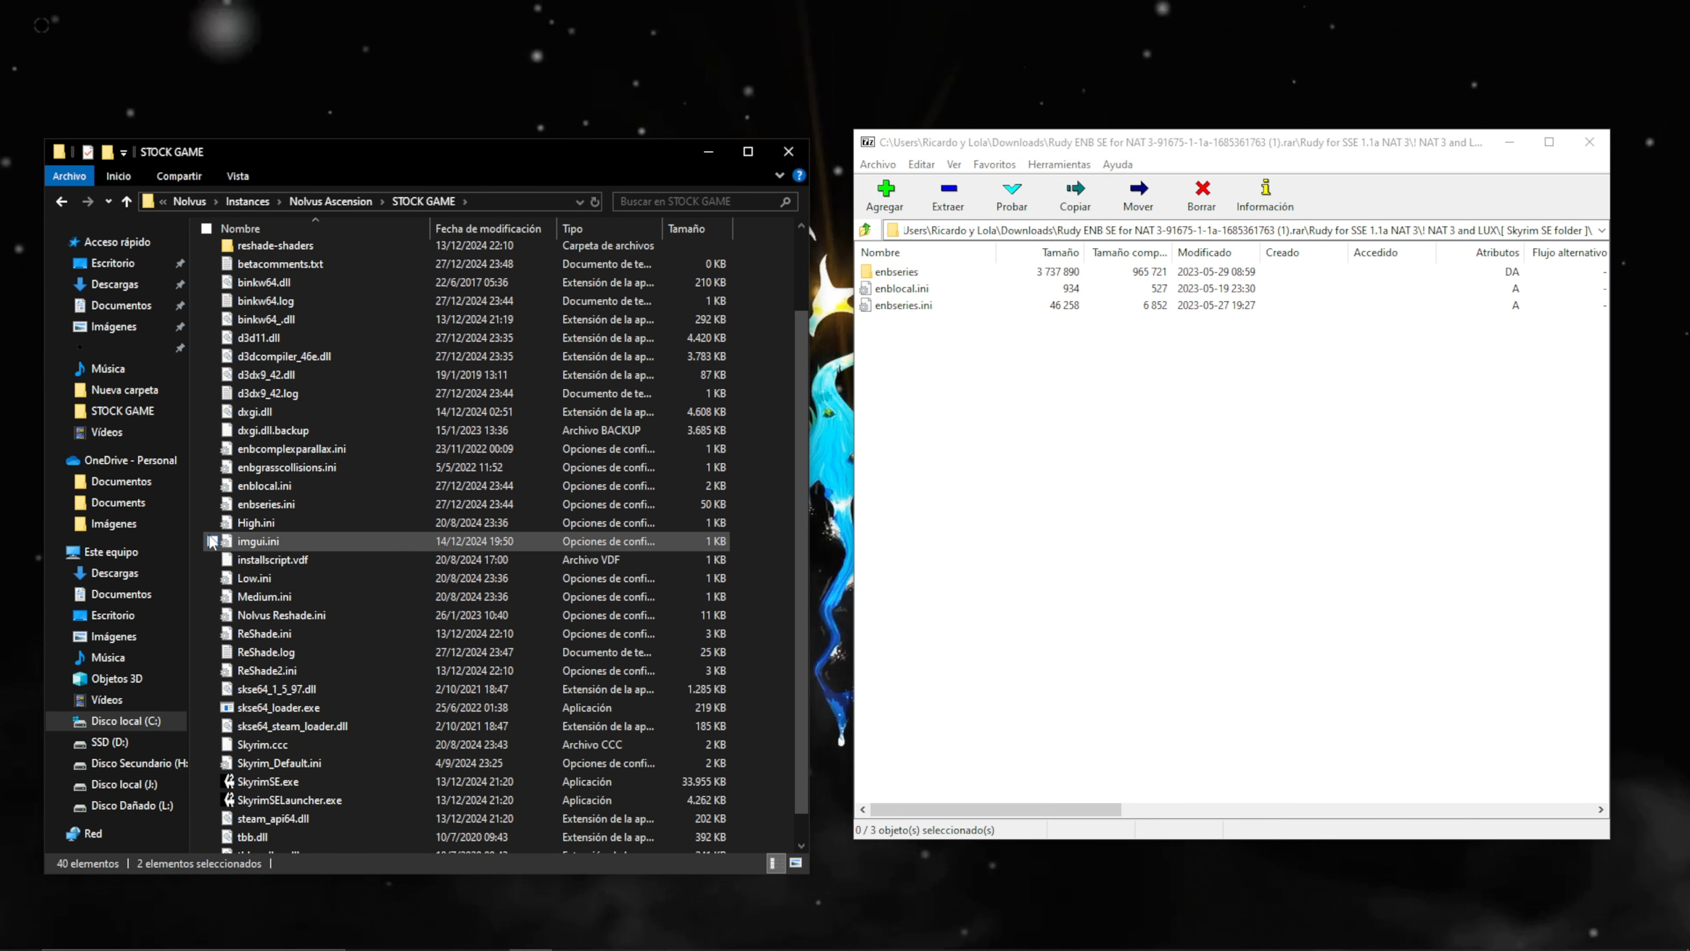
click(212, 486)
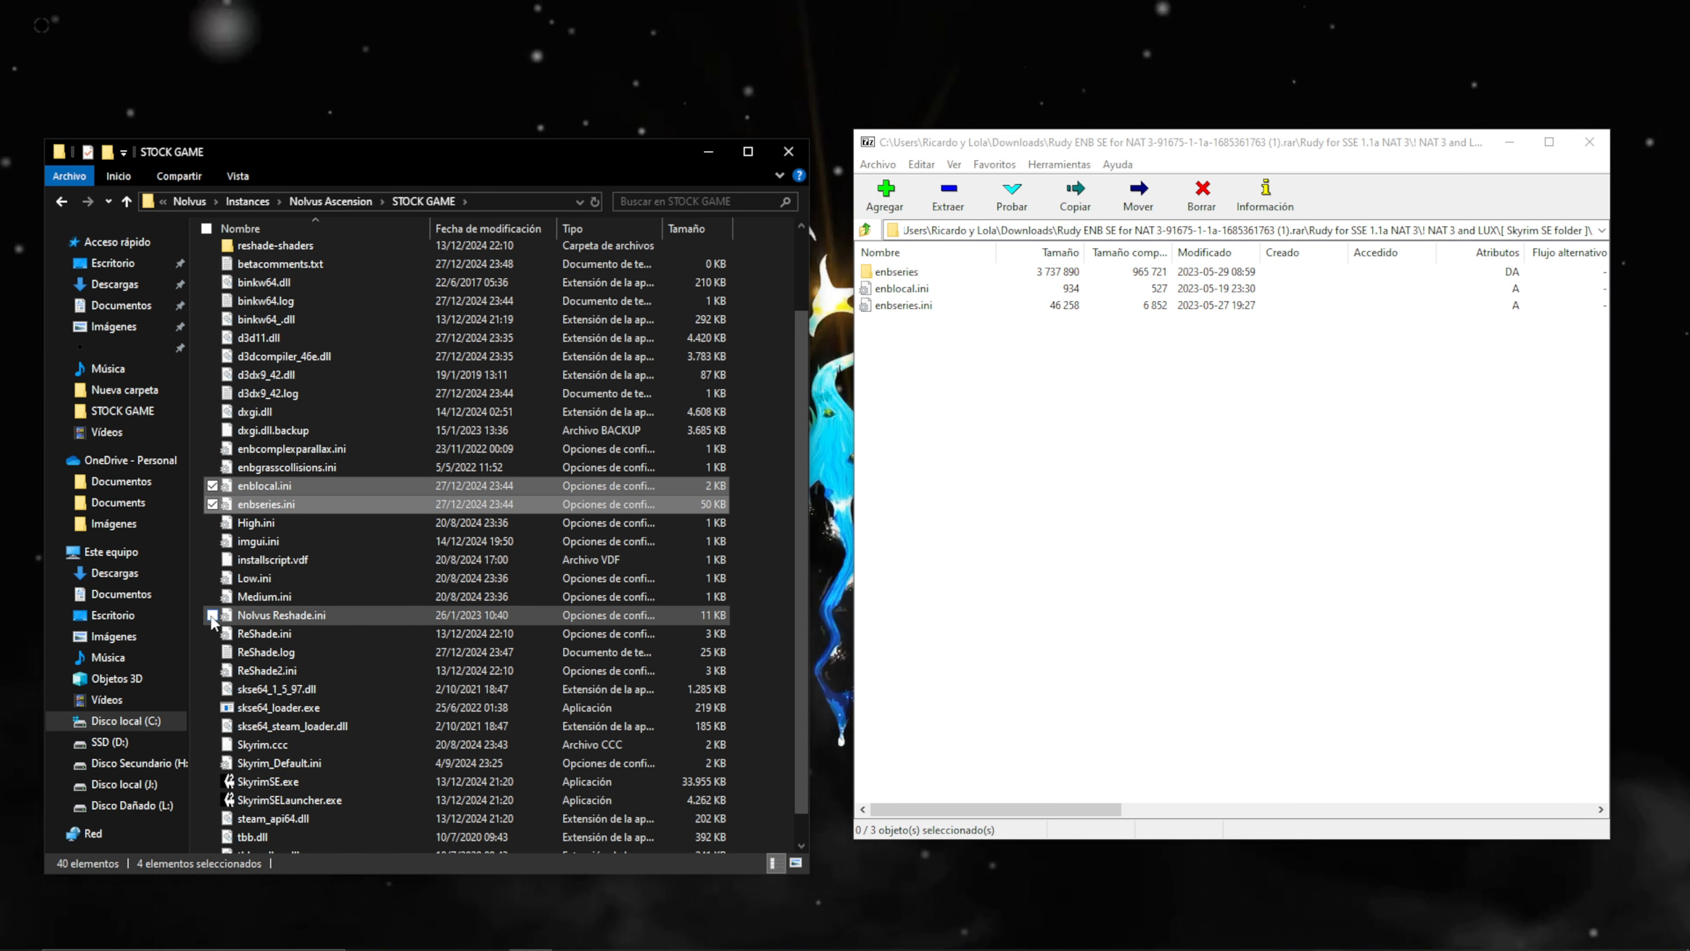
click(212, 616)
drag(803, 589, 801, 496)
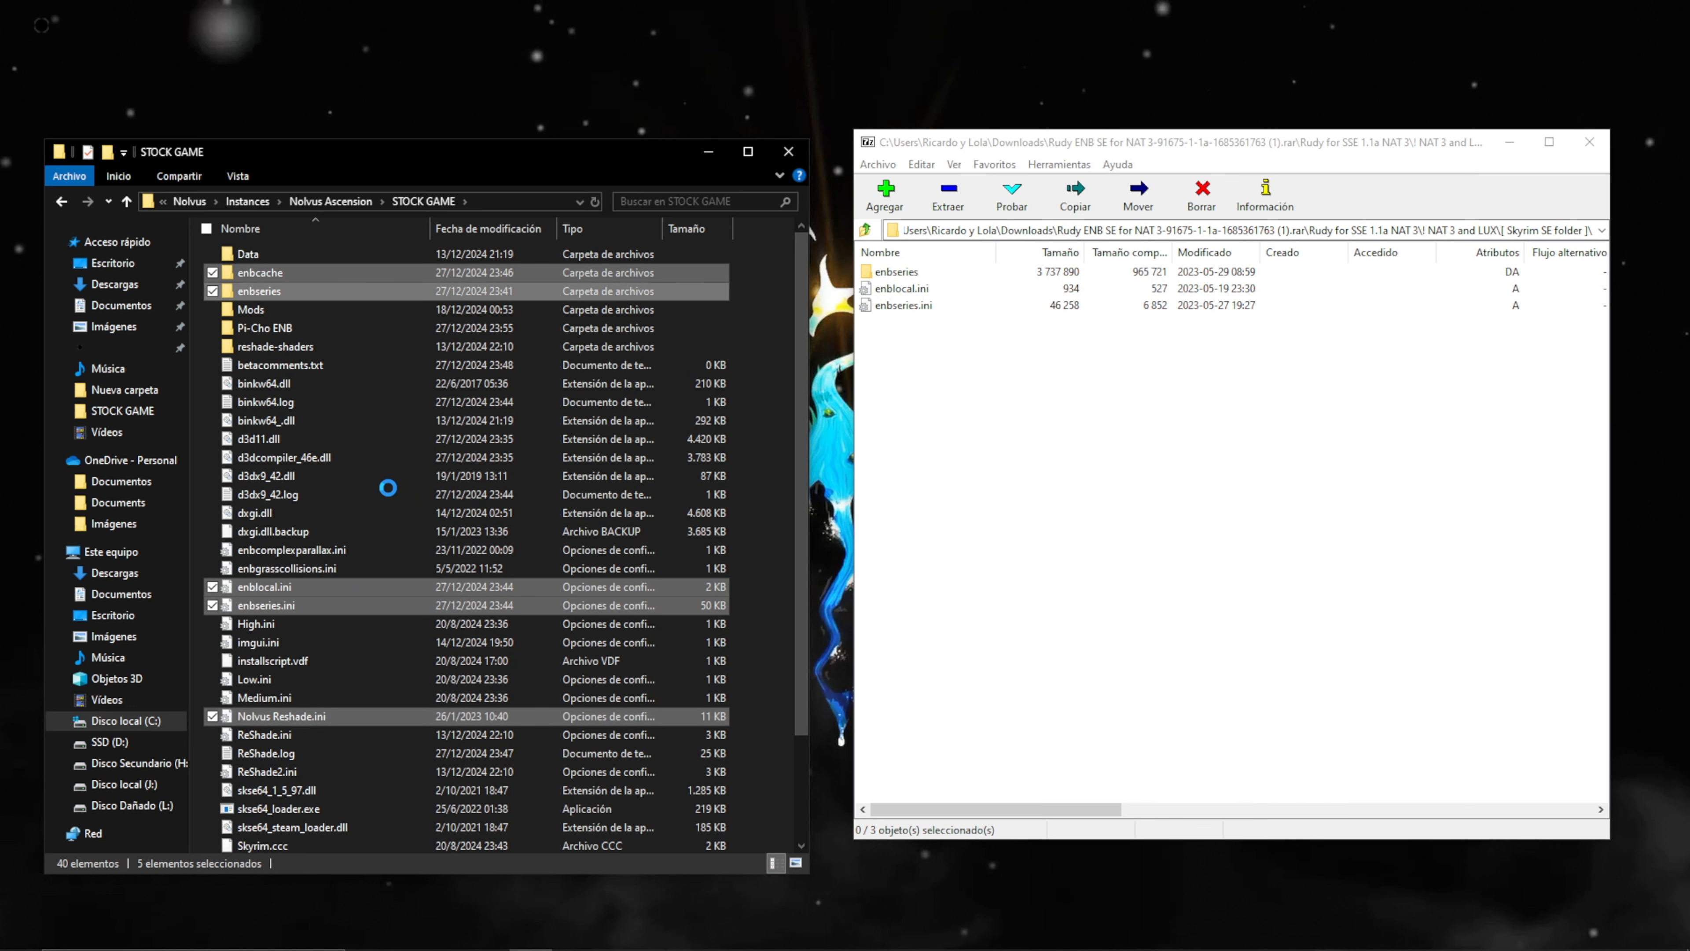
right_click(396, 286)
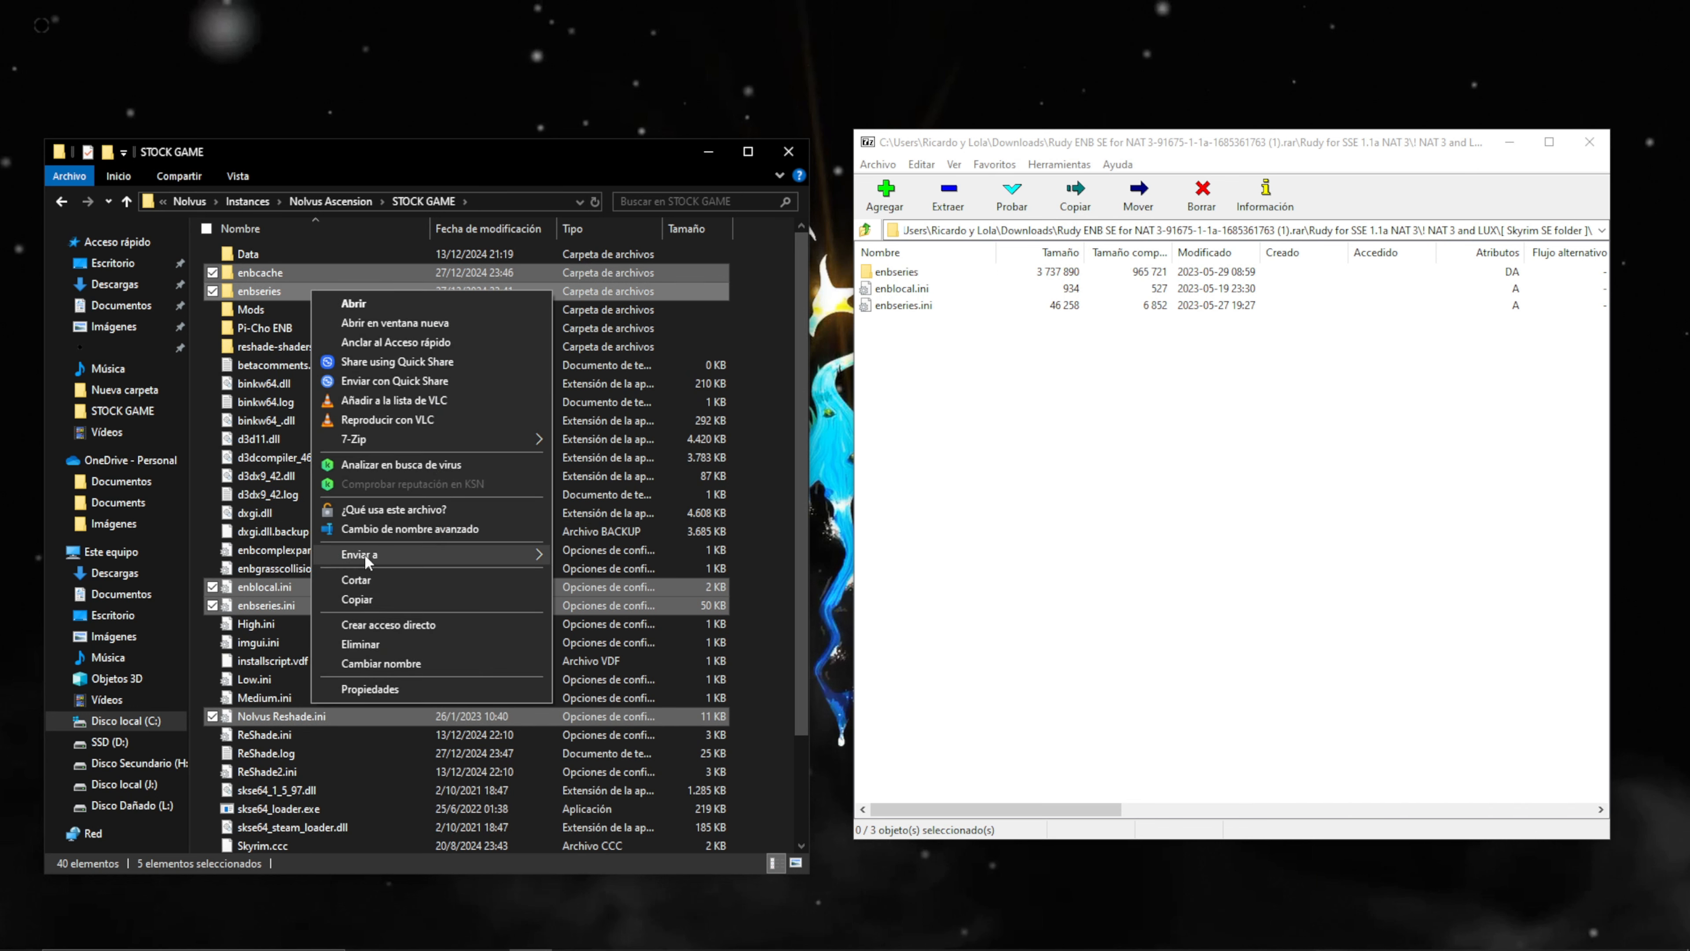
click(475, 599)
double_click(289, 329)
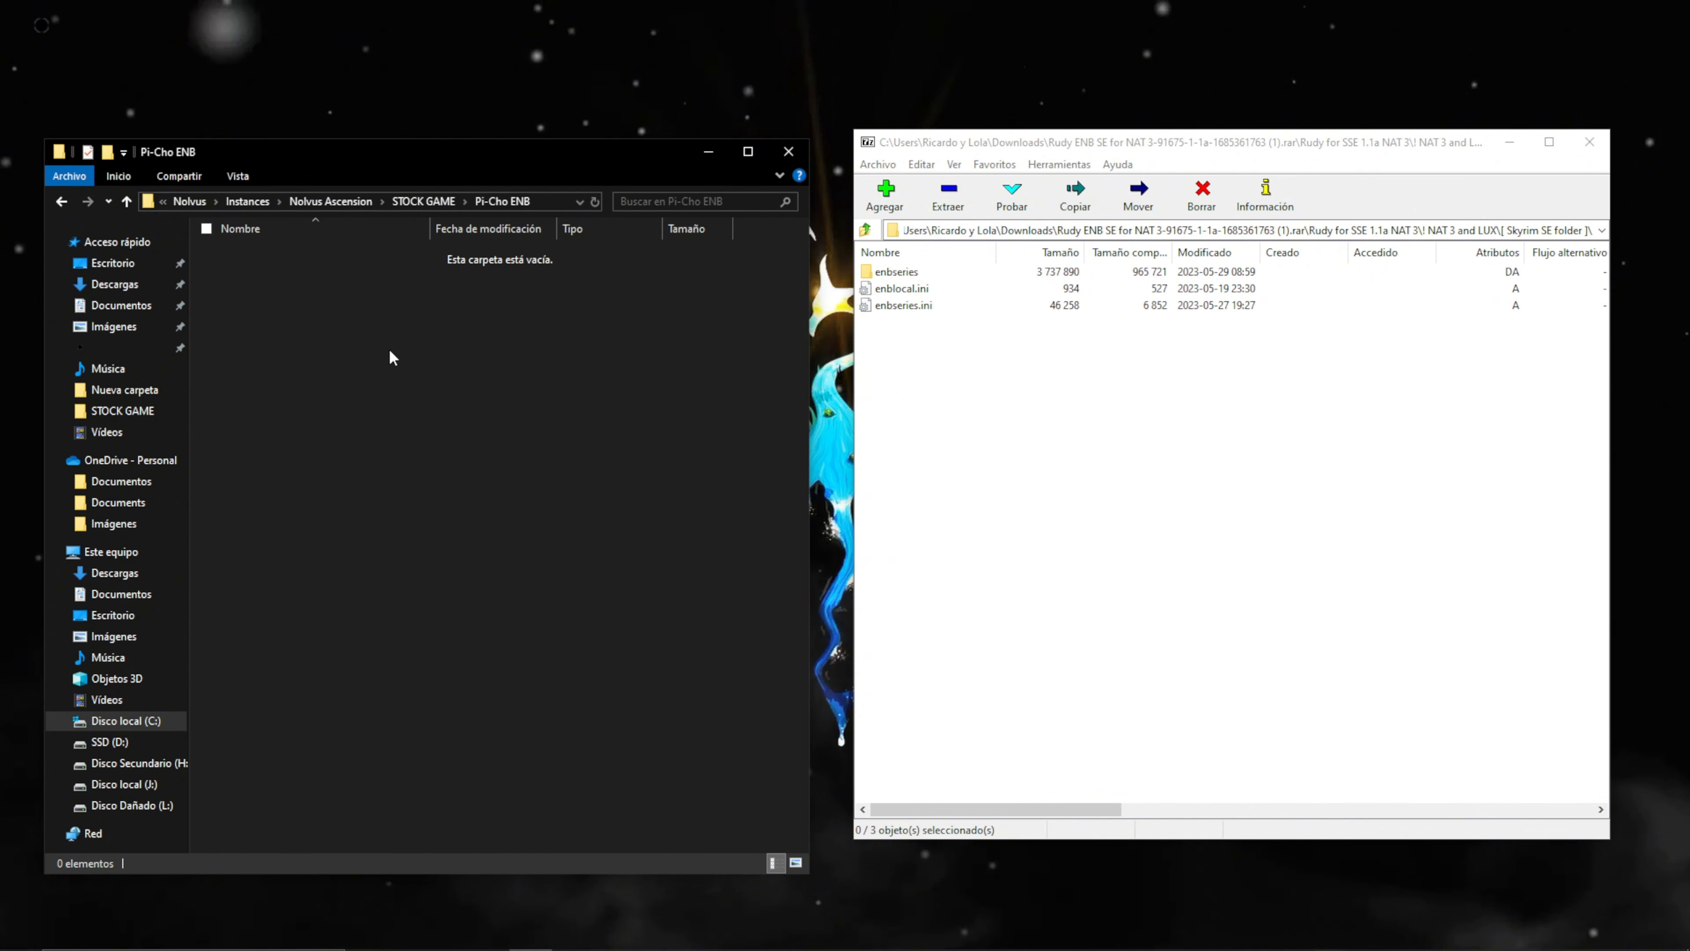
key(ctrl+v)
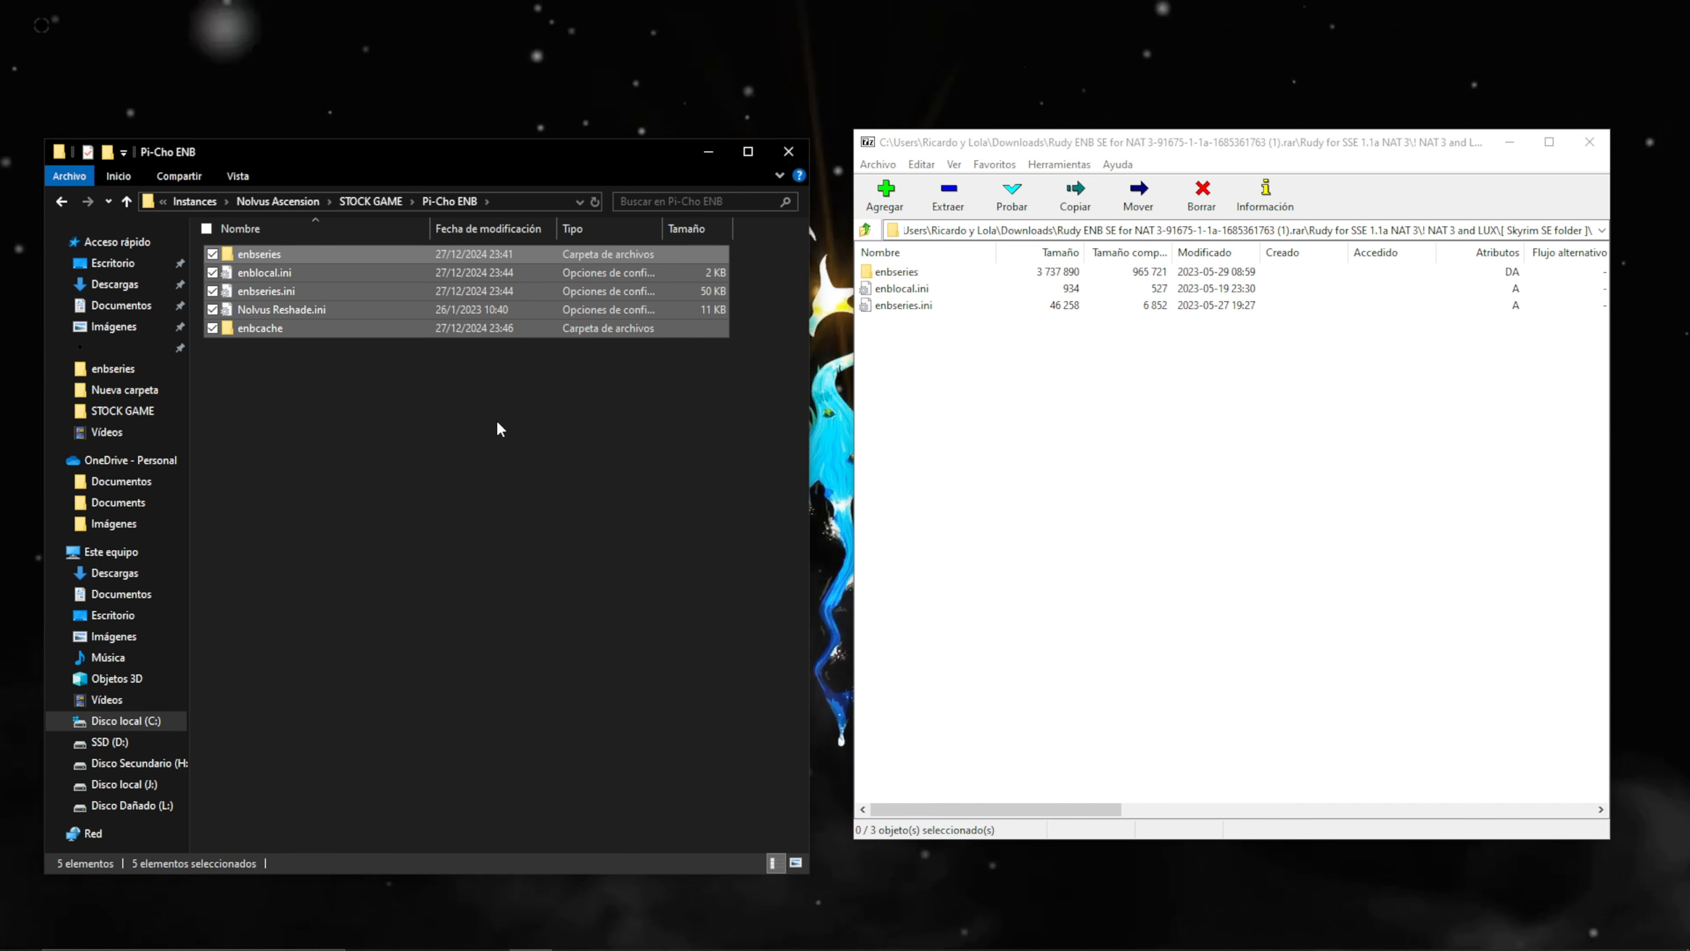
- Copy enbseries, enblocal.ini and enbseries.ini from the Rudy ENB archive into STOCK GAME, and close the archive
click(360, 202)
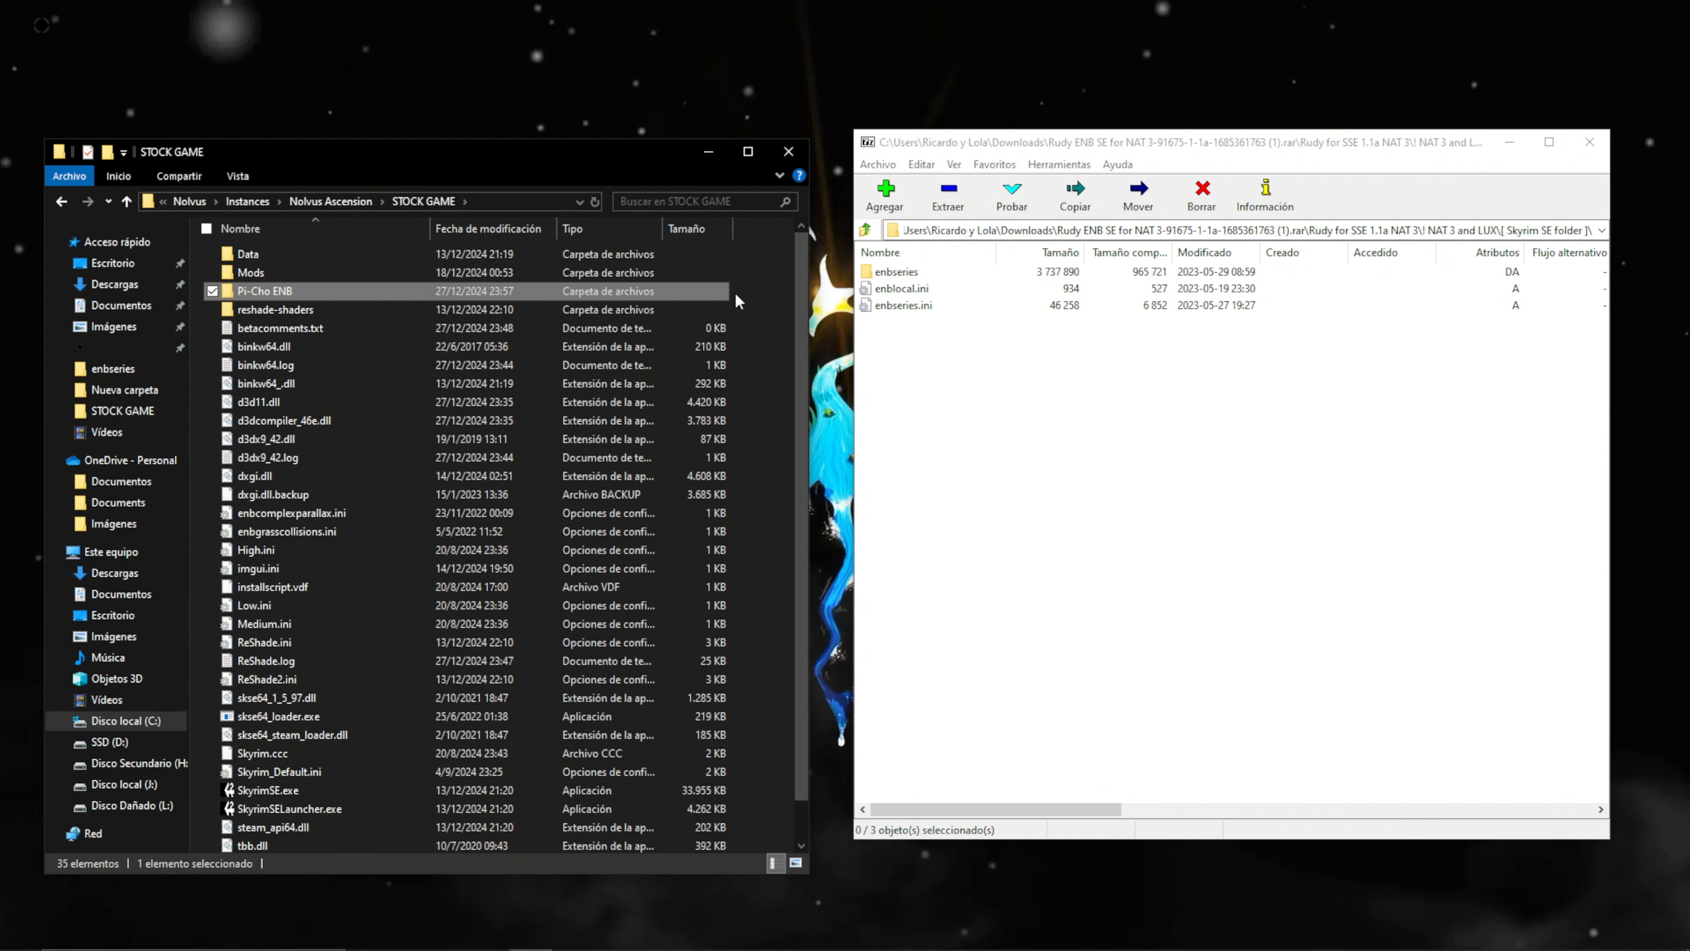
click(939, 409)
key(ctrl+a)
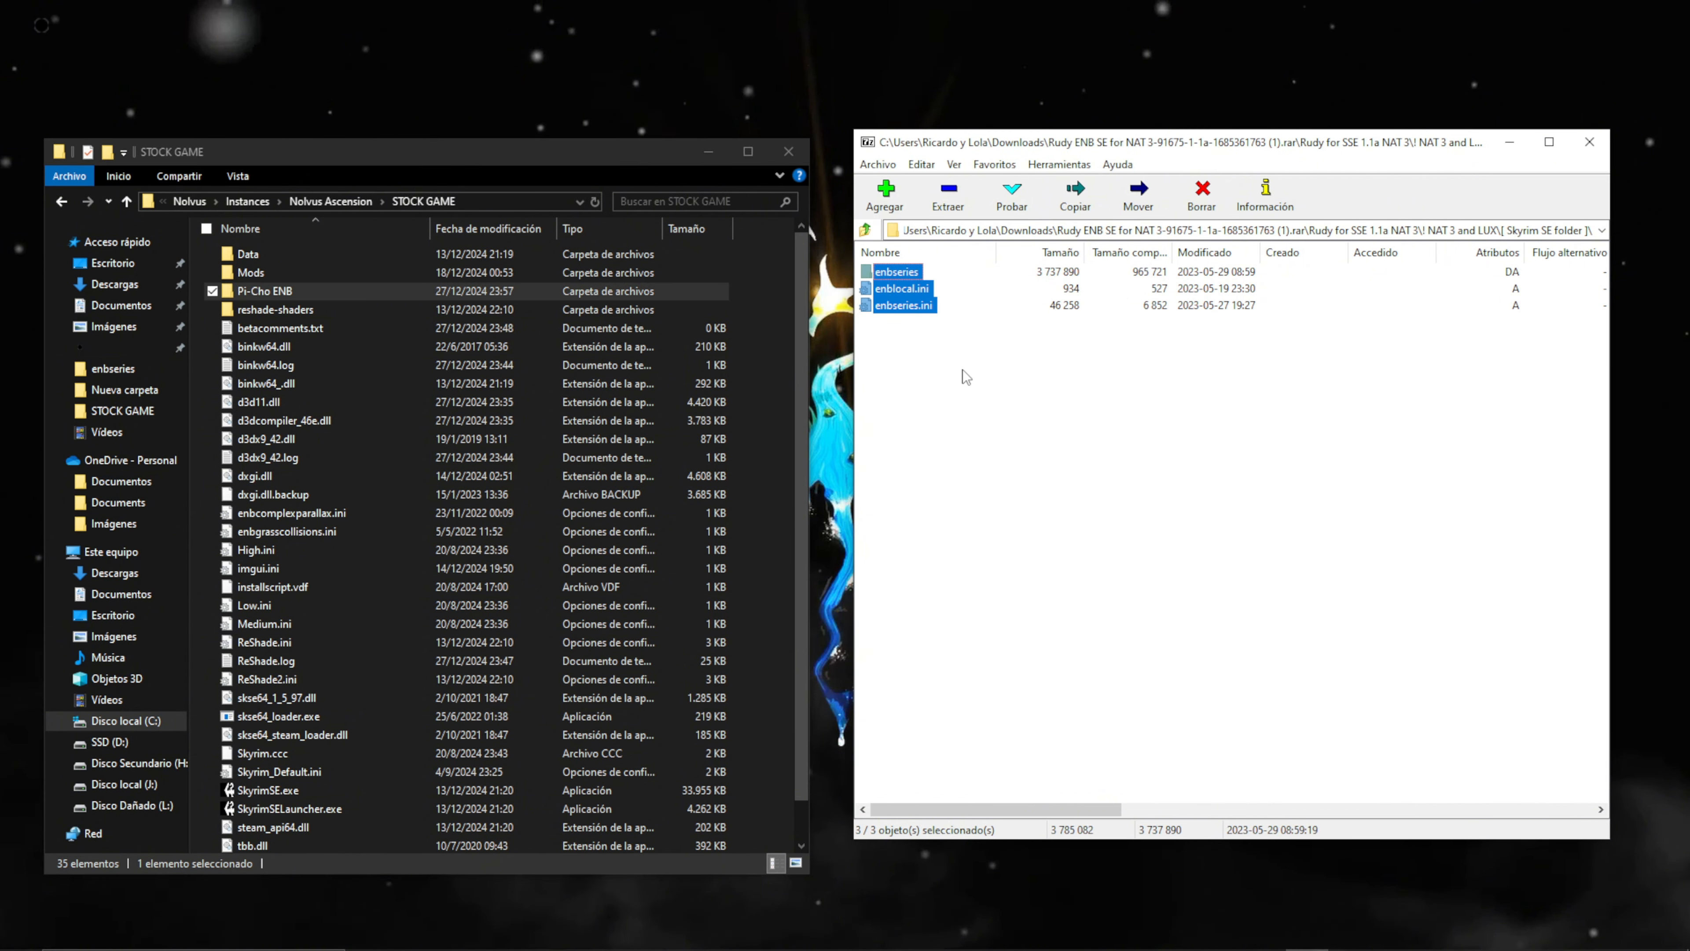
drag(903, 305, 780, 393)
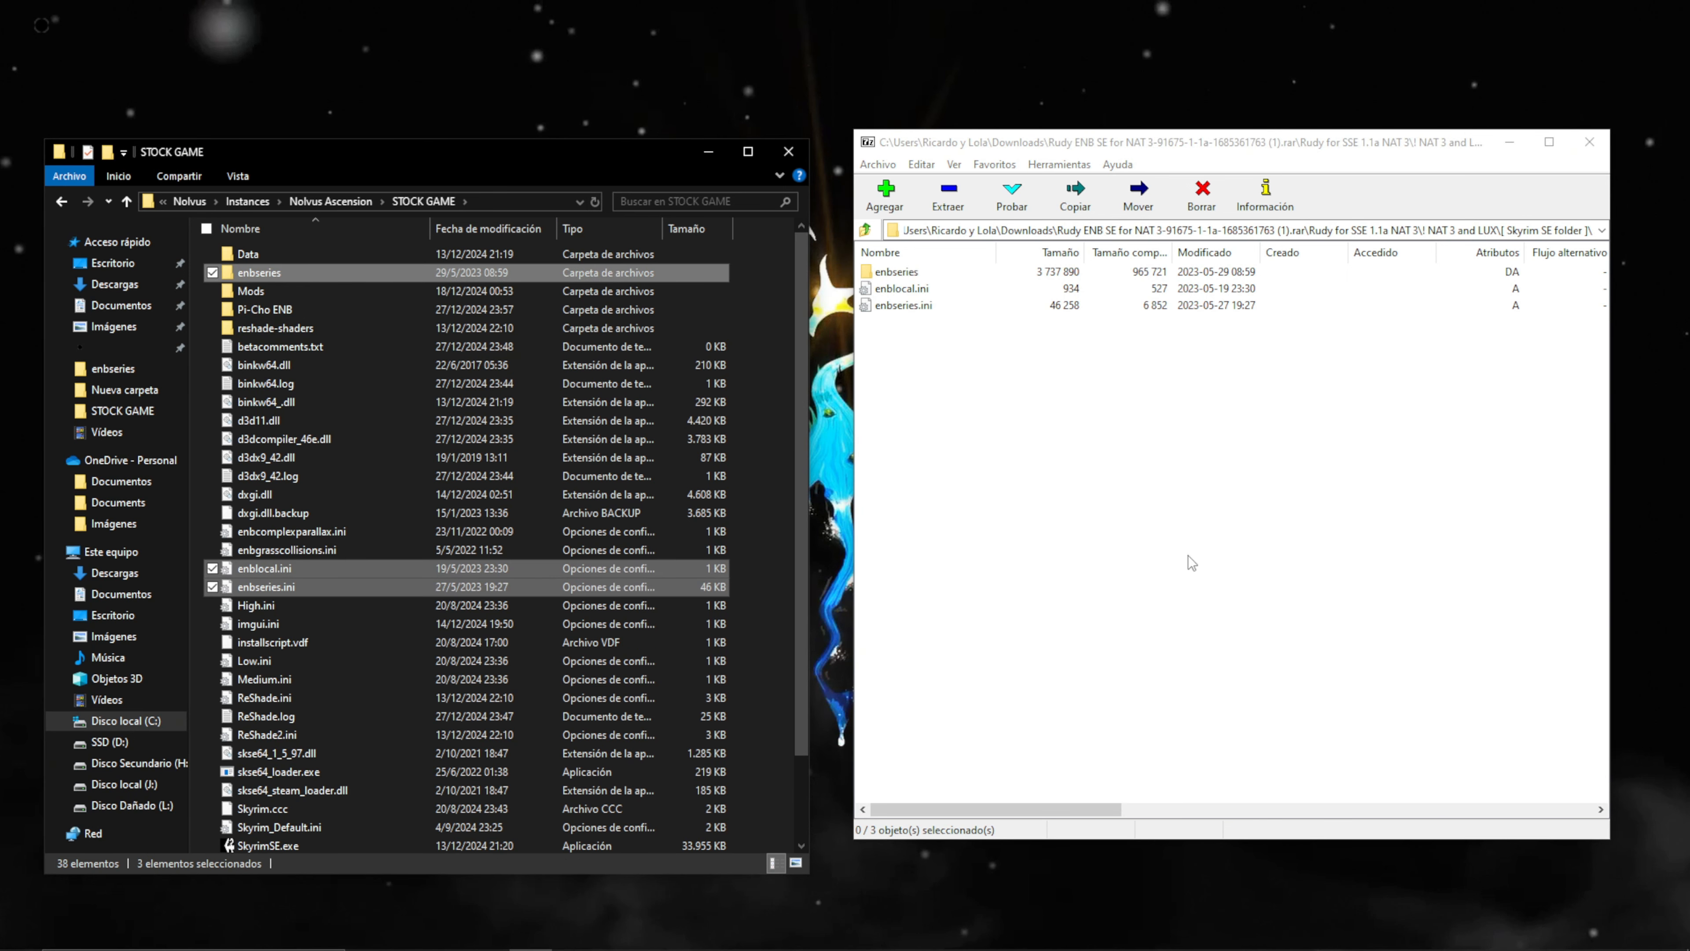
click(1080, 533)
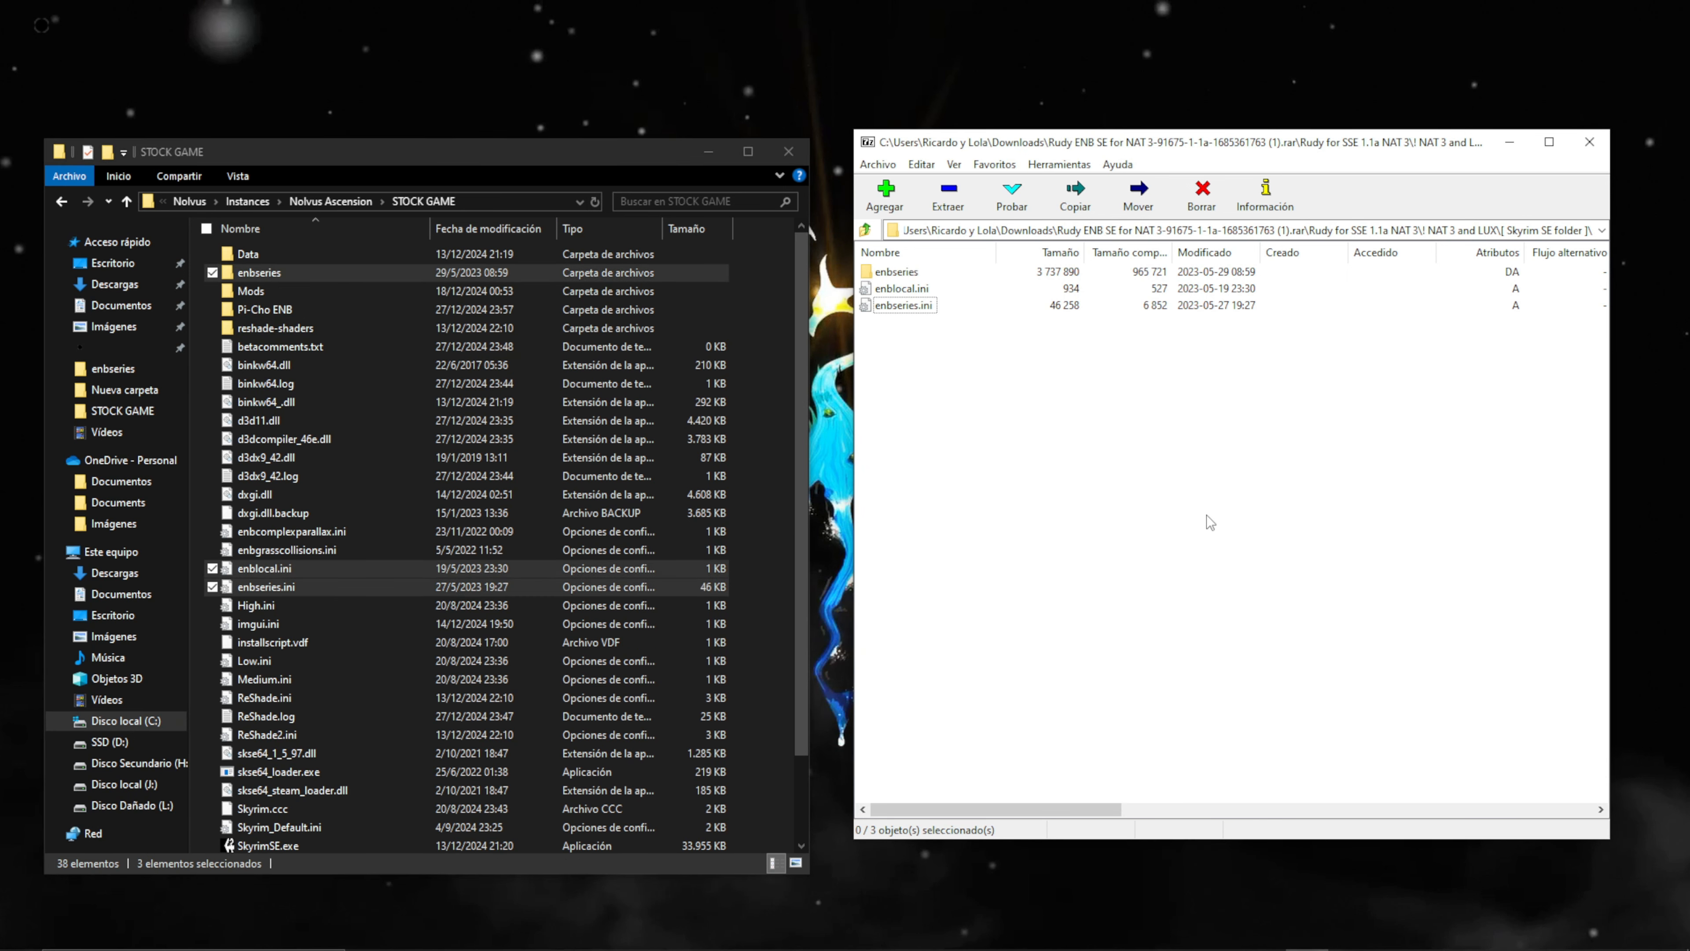
click(1590, 143)
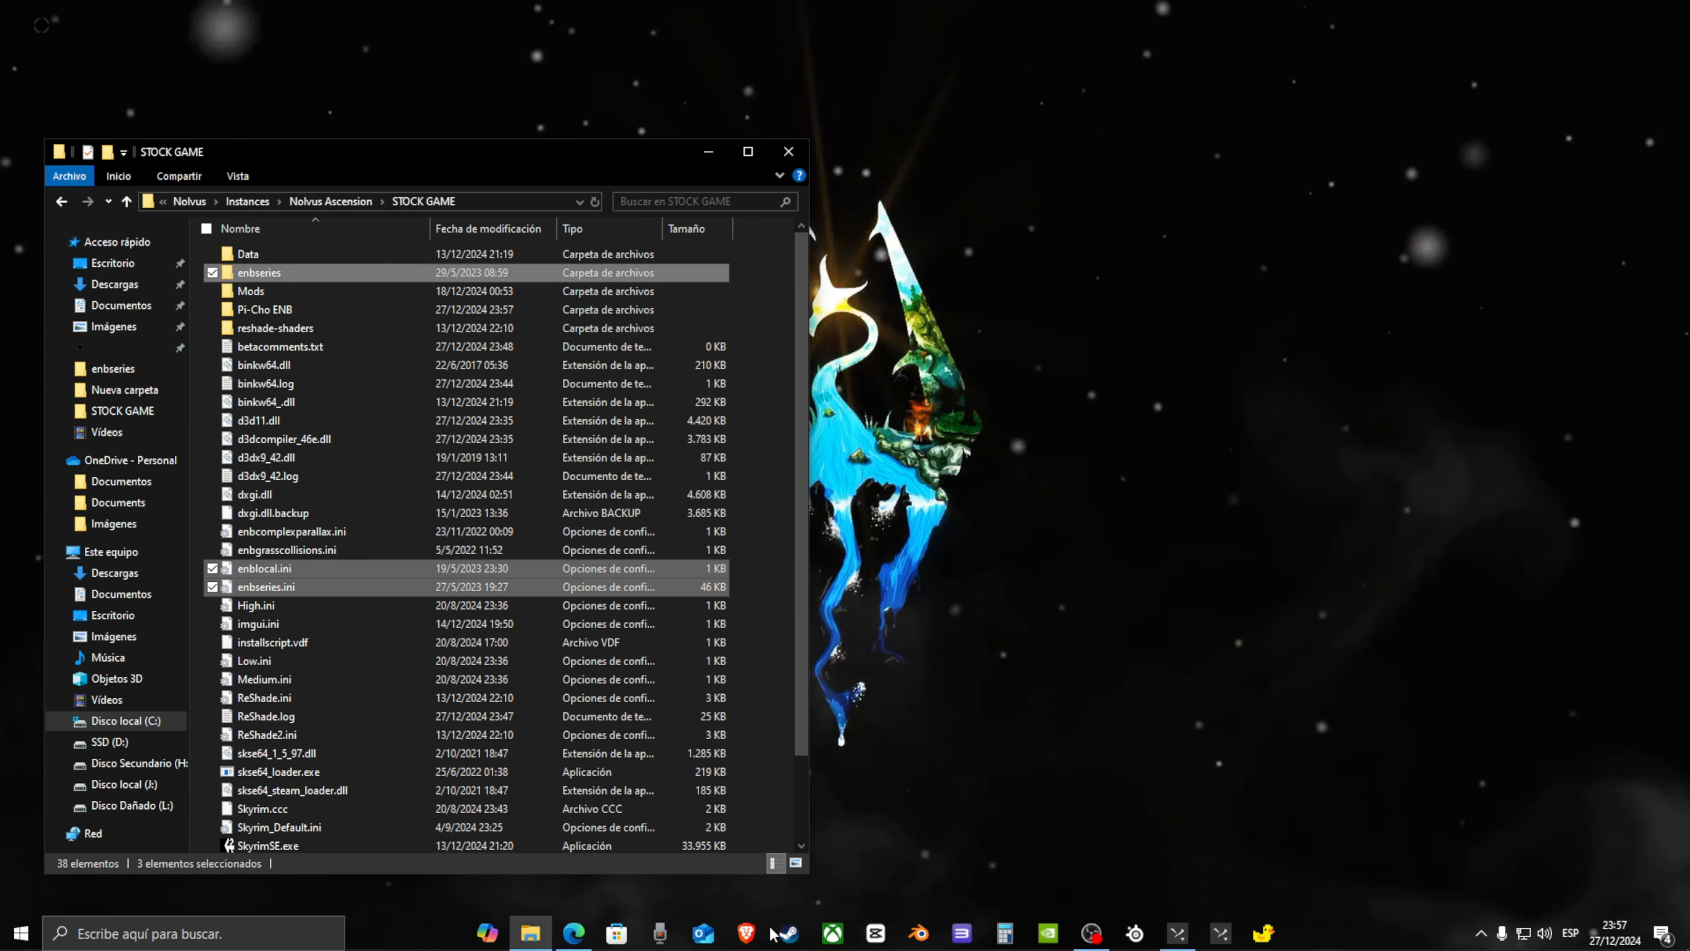
- Close the old Rudy ENB download page and download Rudy ENB NAT ADDONS and REQUiRED Files FOMOD through the guide's addons link with slow download
click(574, 933)
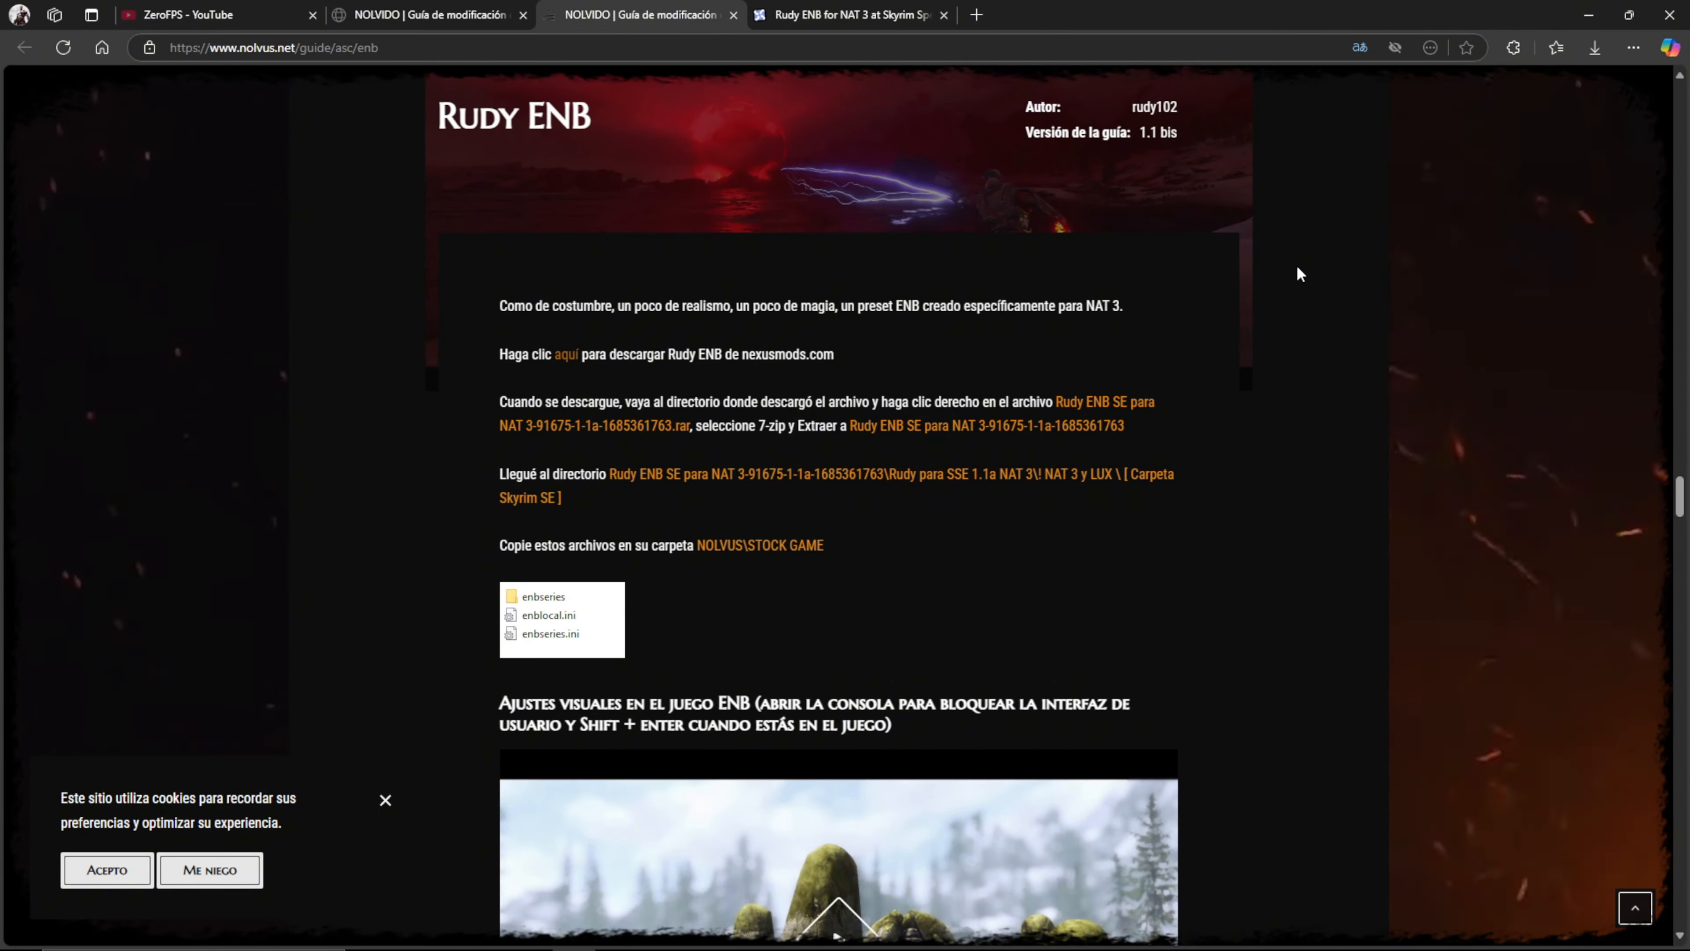
click(944, 15)
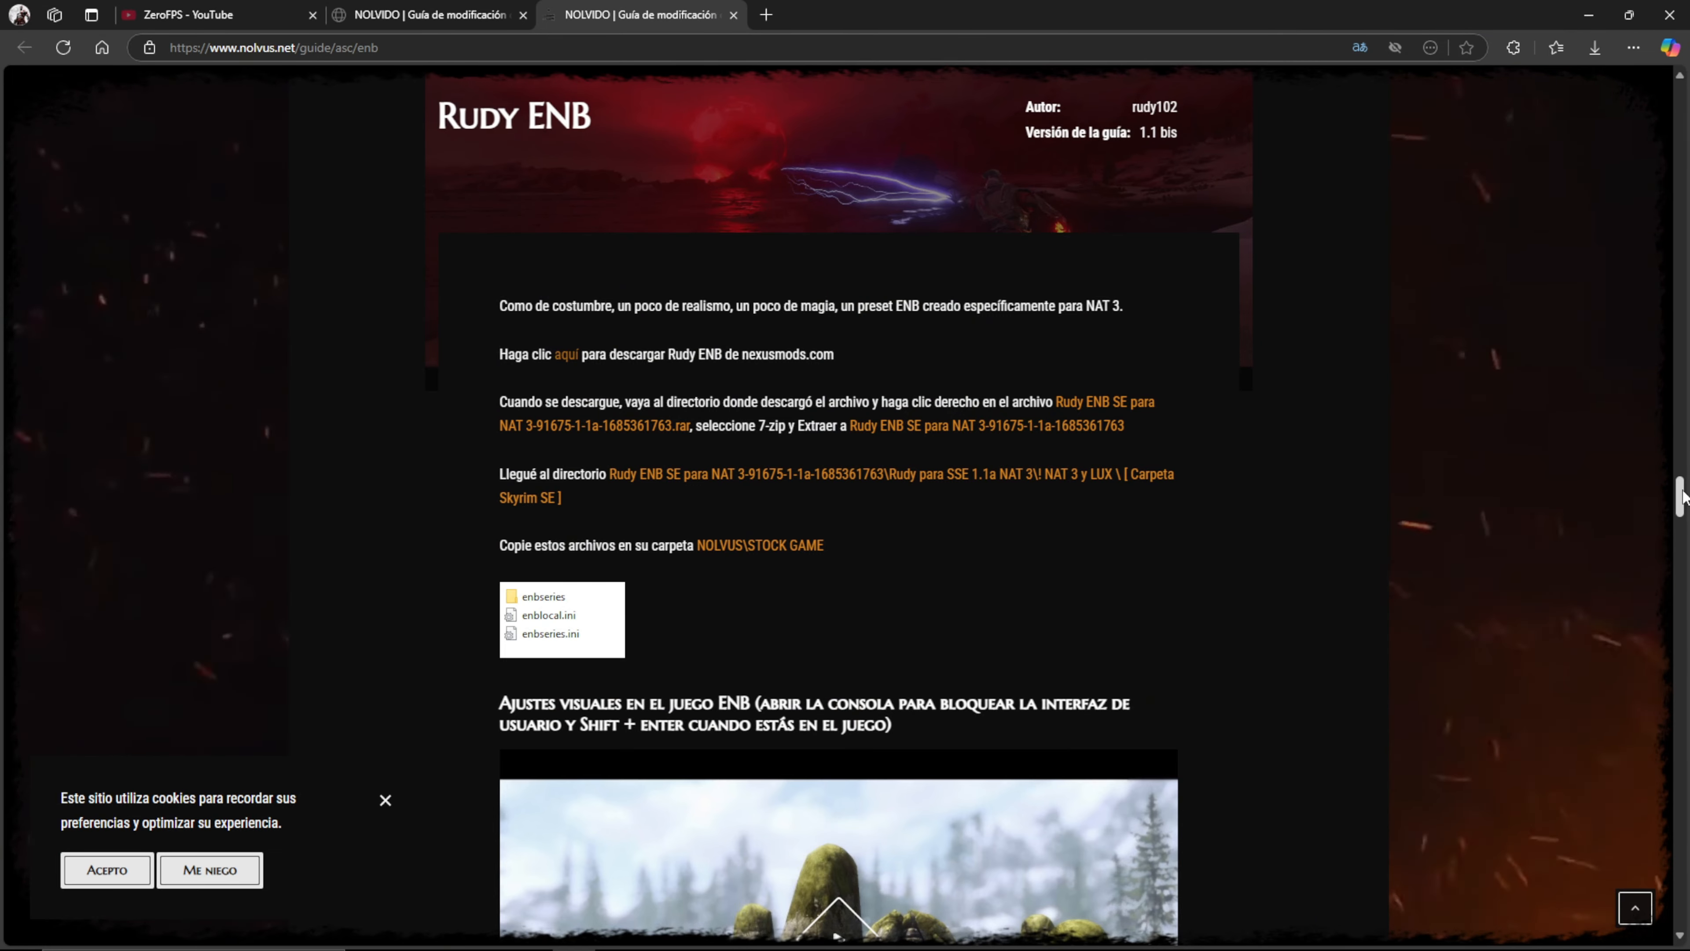
drag(1680, 496, 1676, 605)
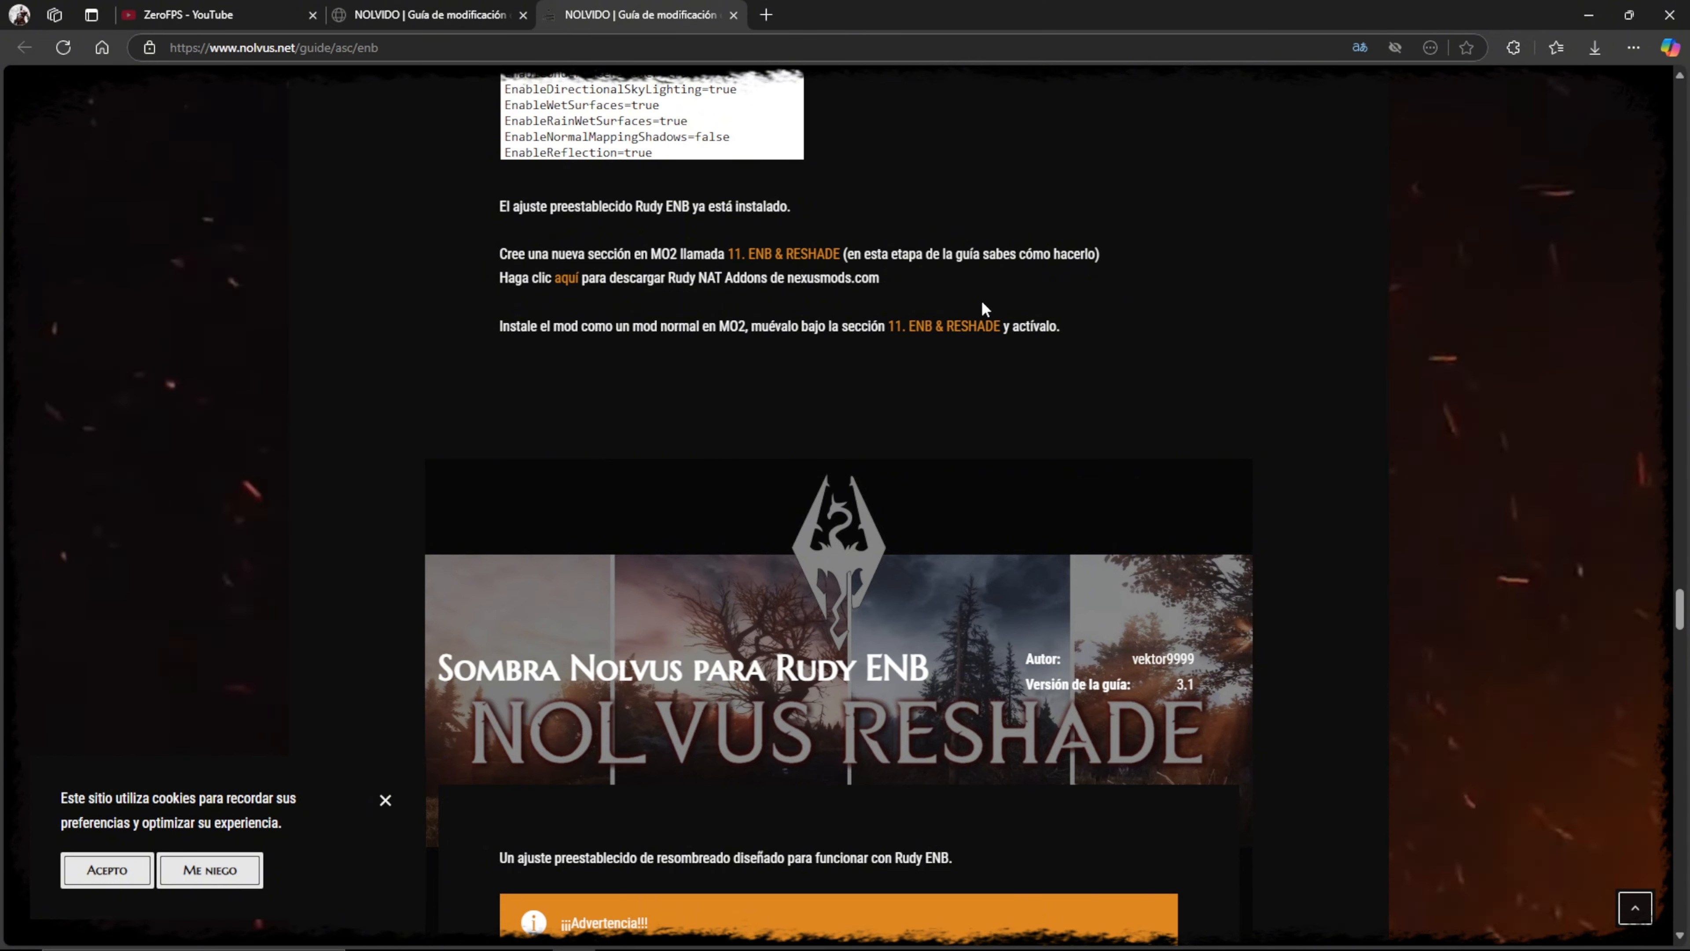
click(567, 280)
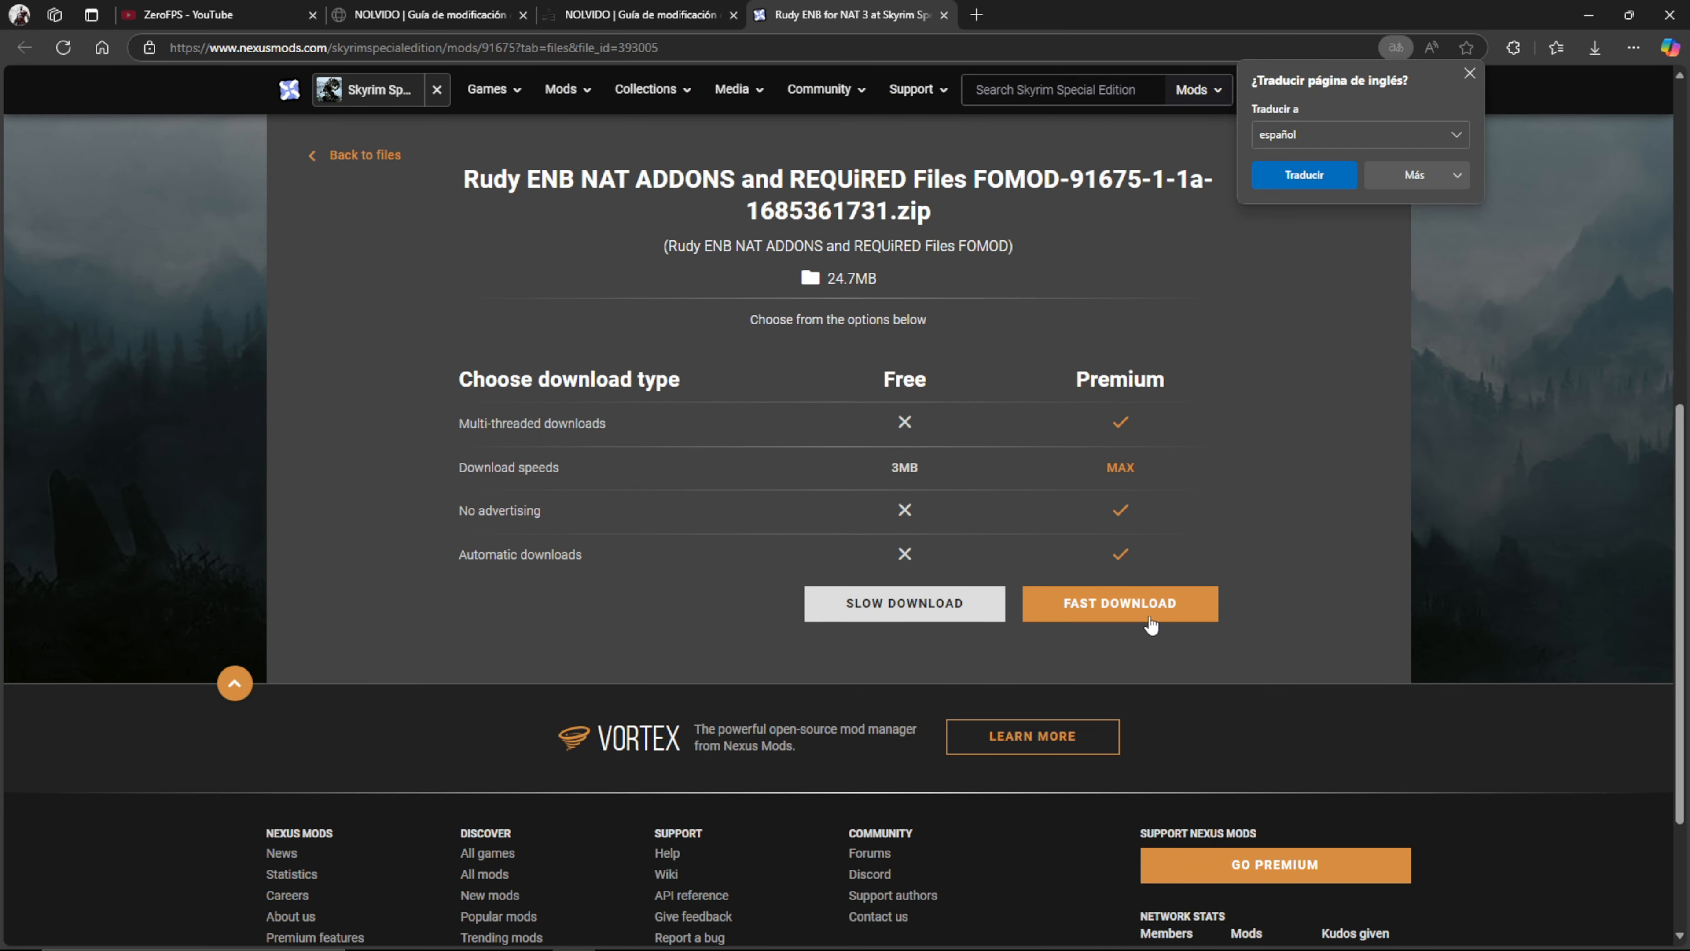
click(928, 614)
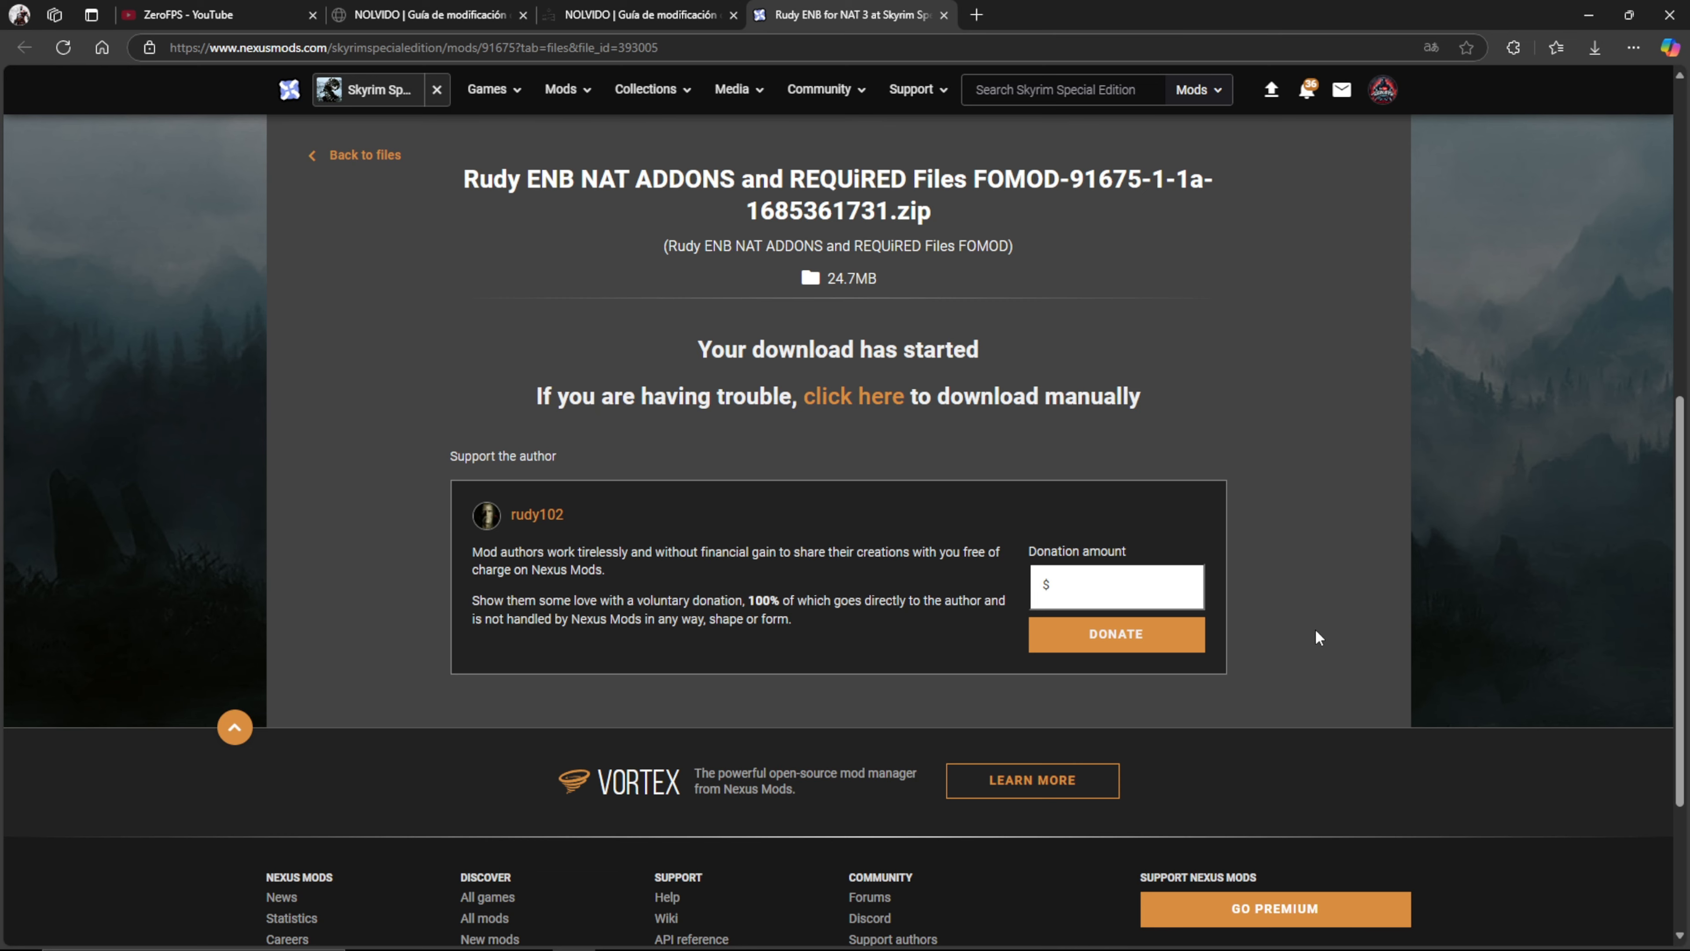
- Switch to Mod Organizer and start installing the newest downloaded Rudy ENB NAT ADDONS and REQUiRED Files FOMOD archive
click(1589, 14)
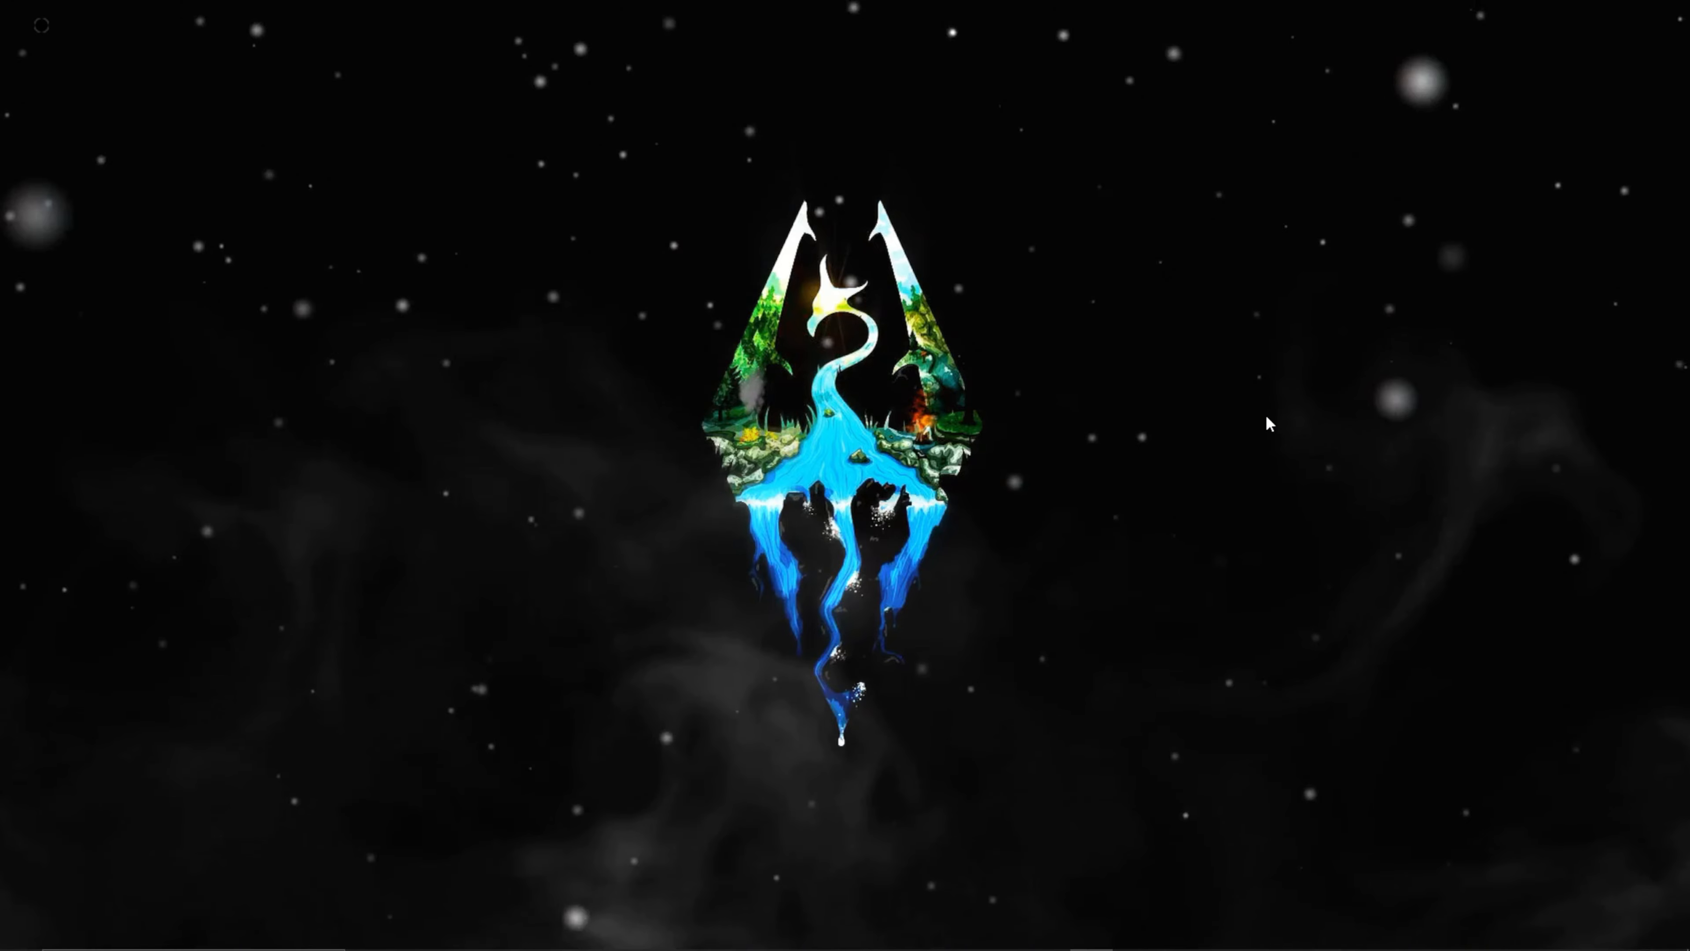
mouse_move(1085, 948)
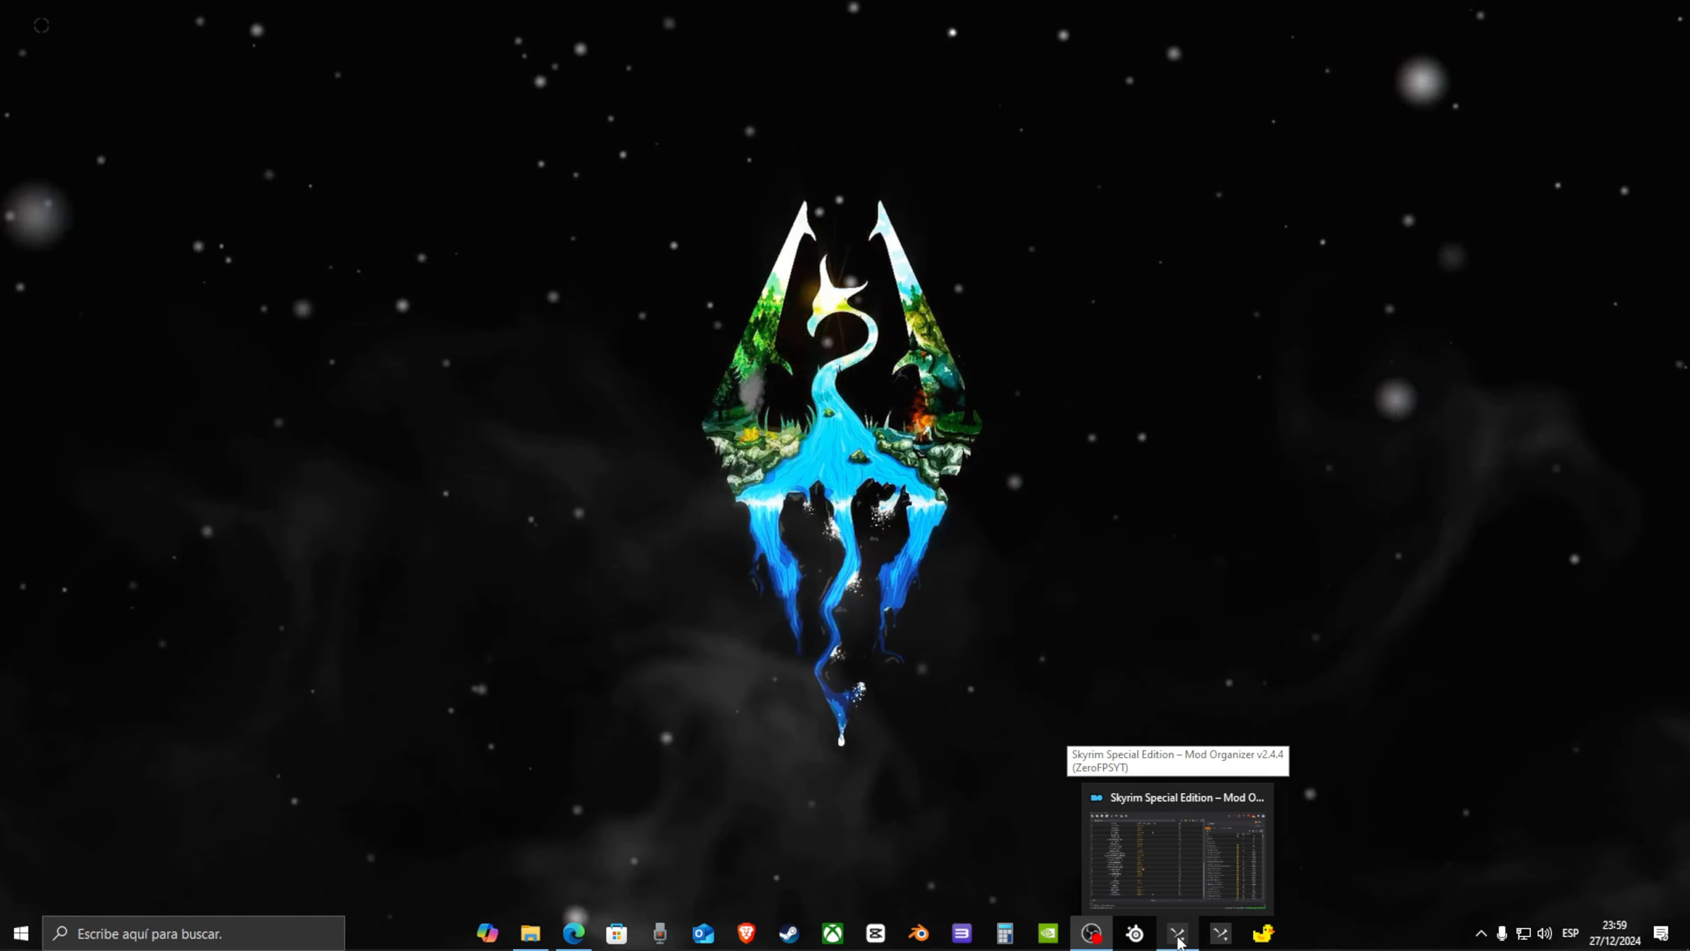
click(1178, 940)
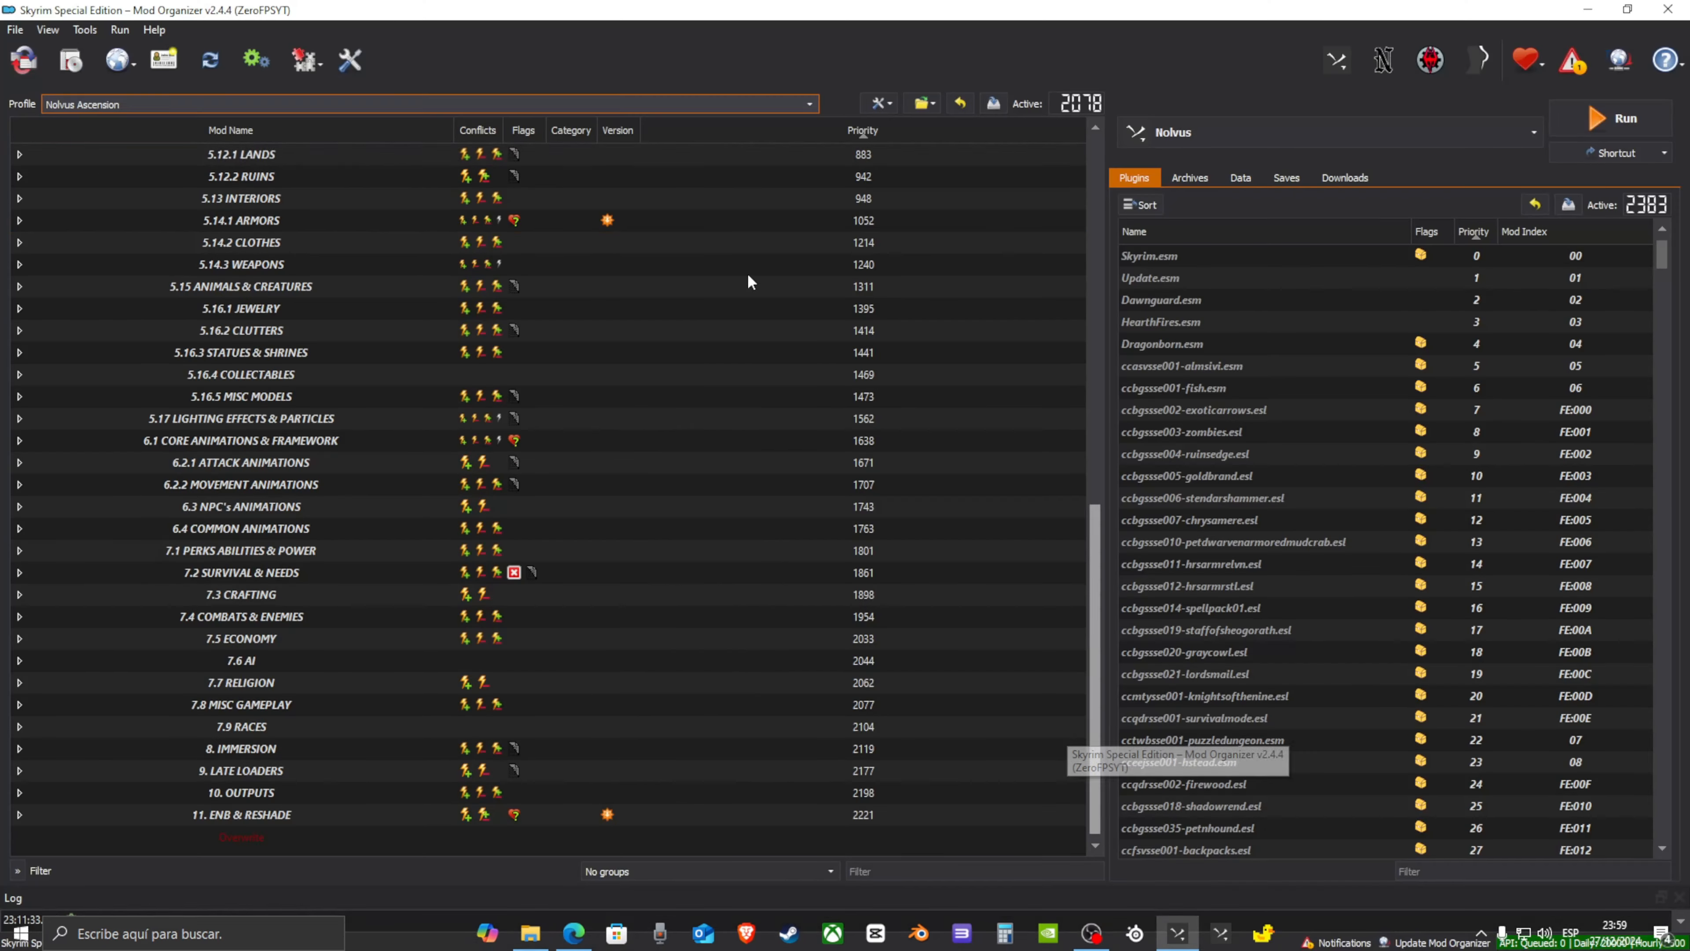
click(69, 67)
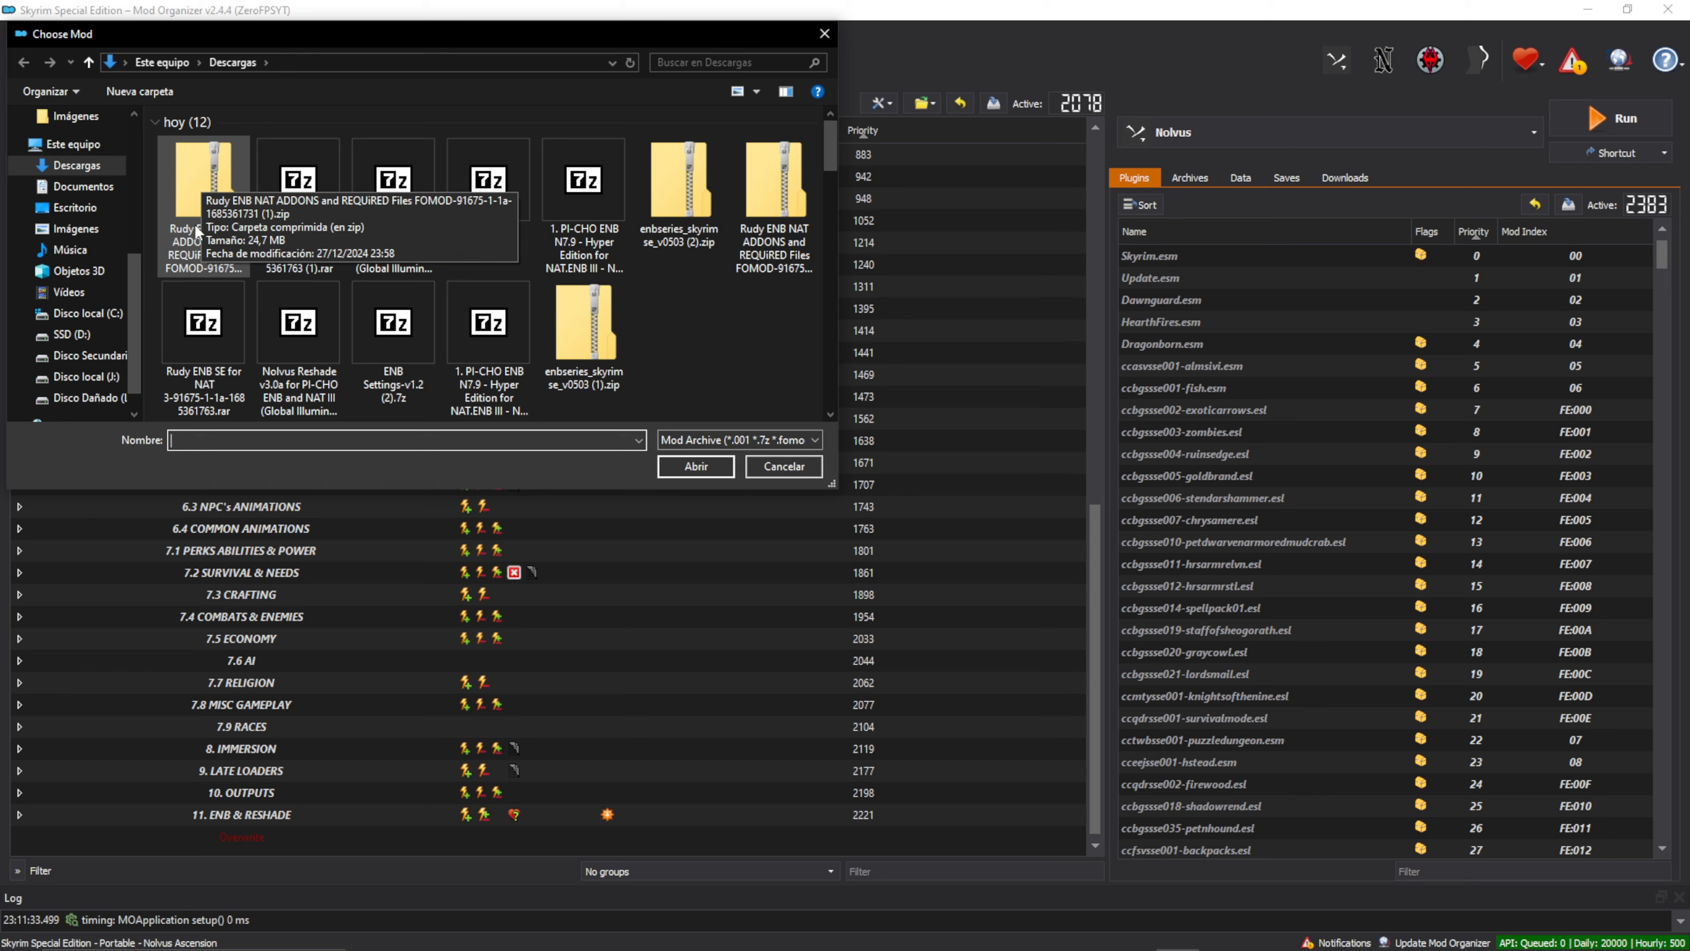
click(227, 171)
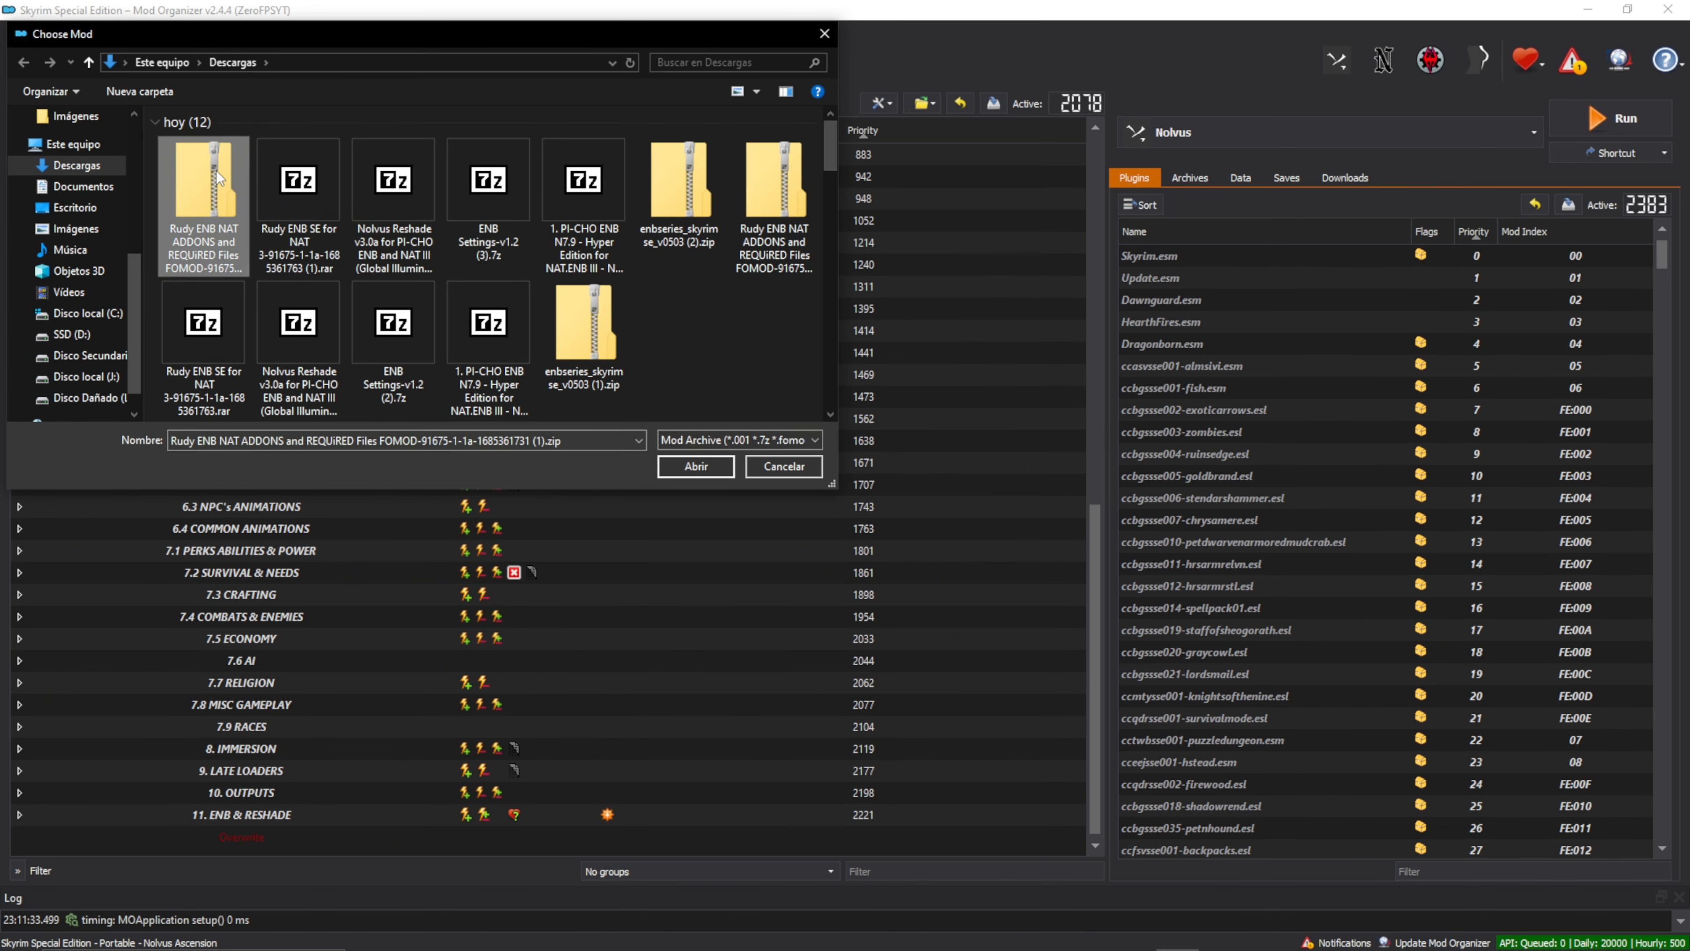
click(686, 460)
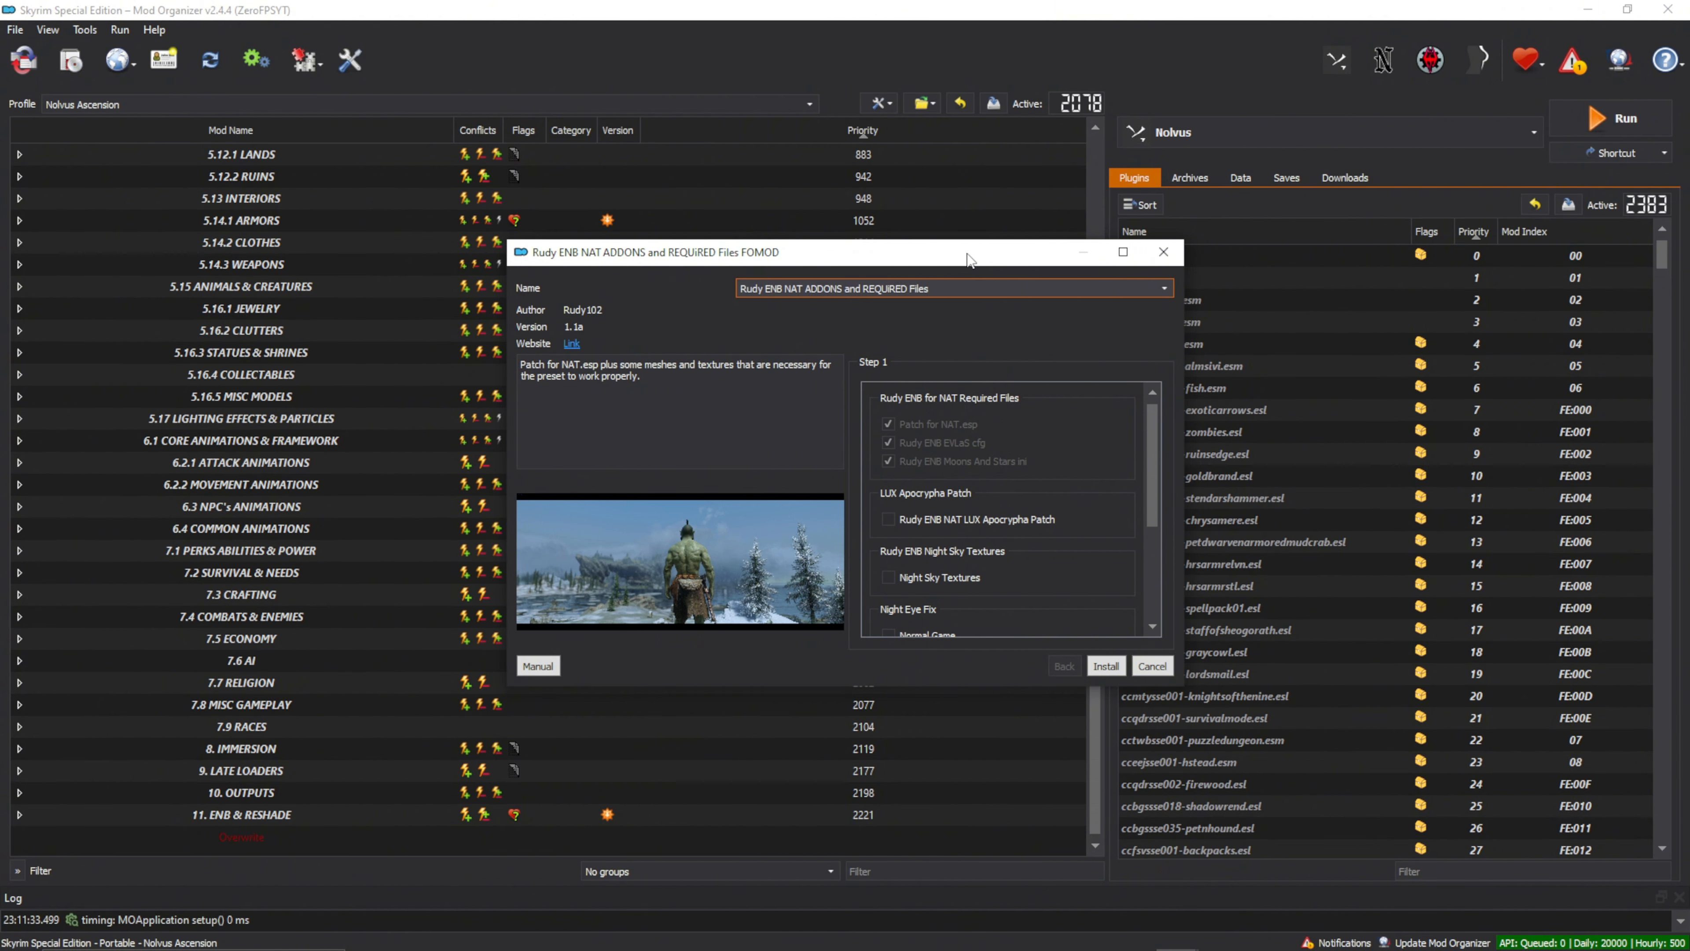
drag(970, 258, 910, 198)
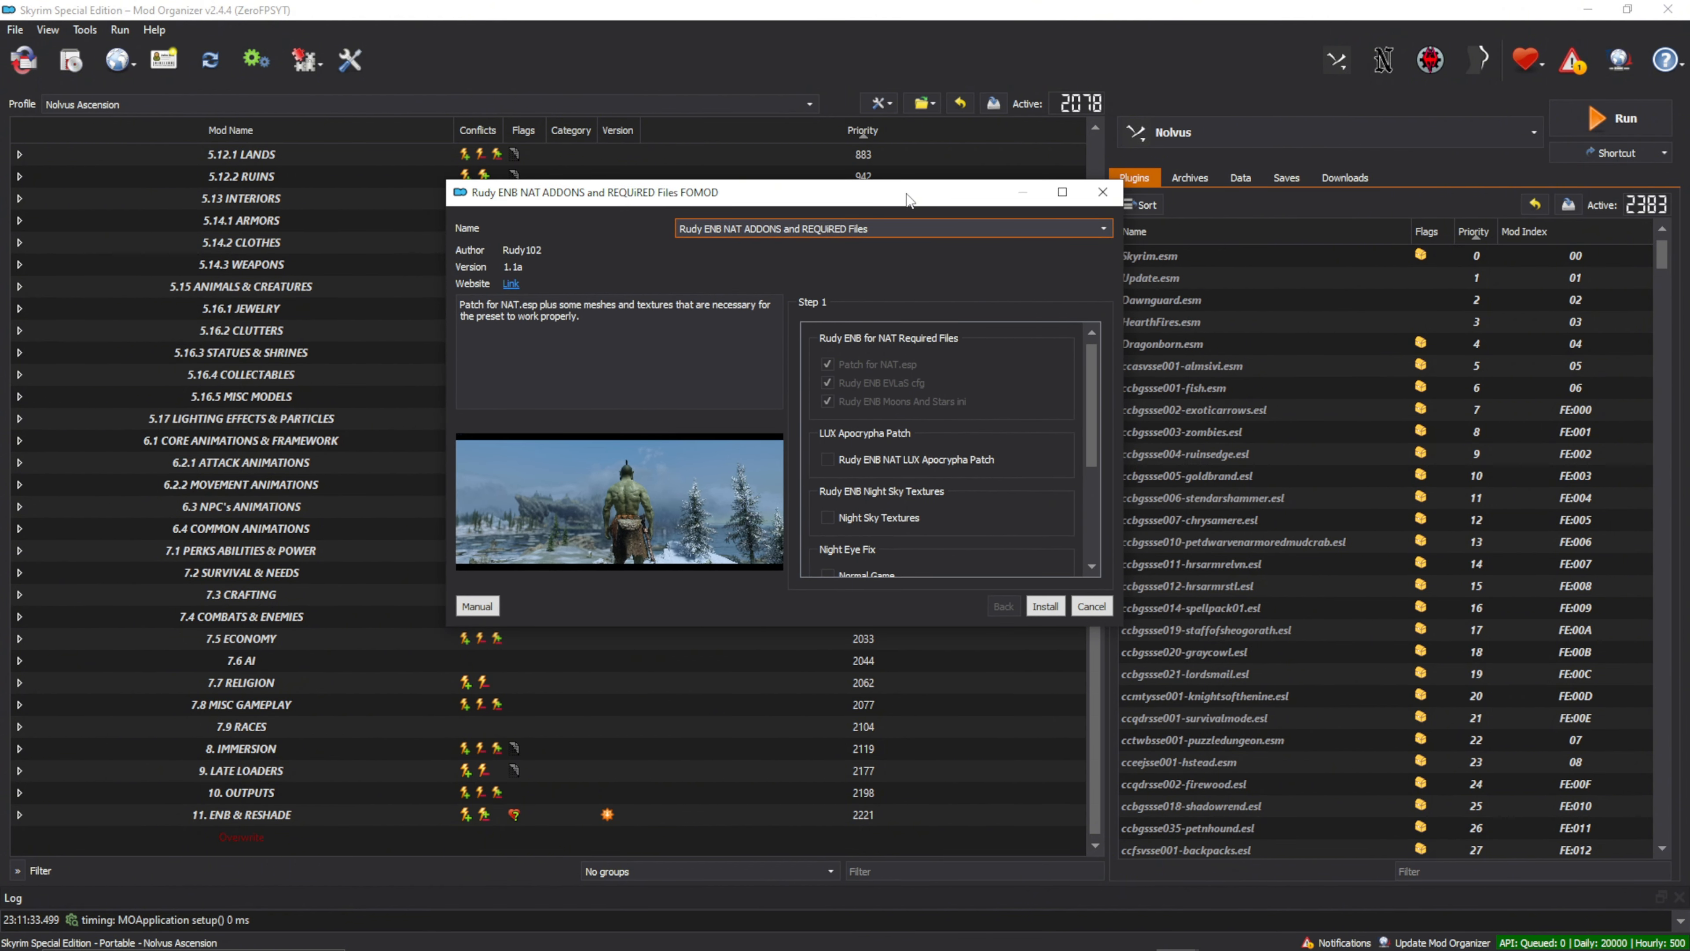
- Select the Rudy ENB NAT LUX Apocrypha Patch and Night Sky Textures options in the FOMOD installer
mouse_move(1091, 365)
mouse_down()
mouse_move(1087, 472)
mouse_move(1081, 356)
mouse_up()
click(827, 460)
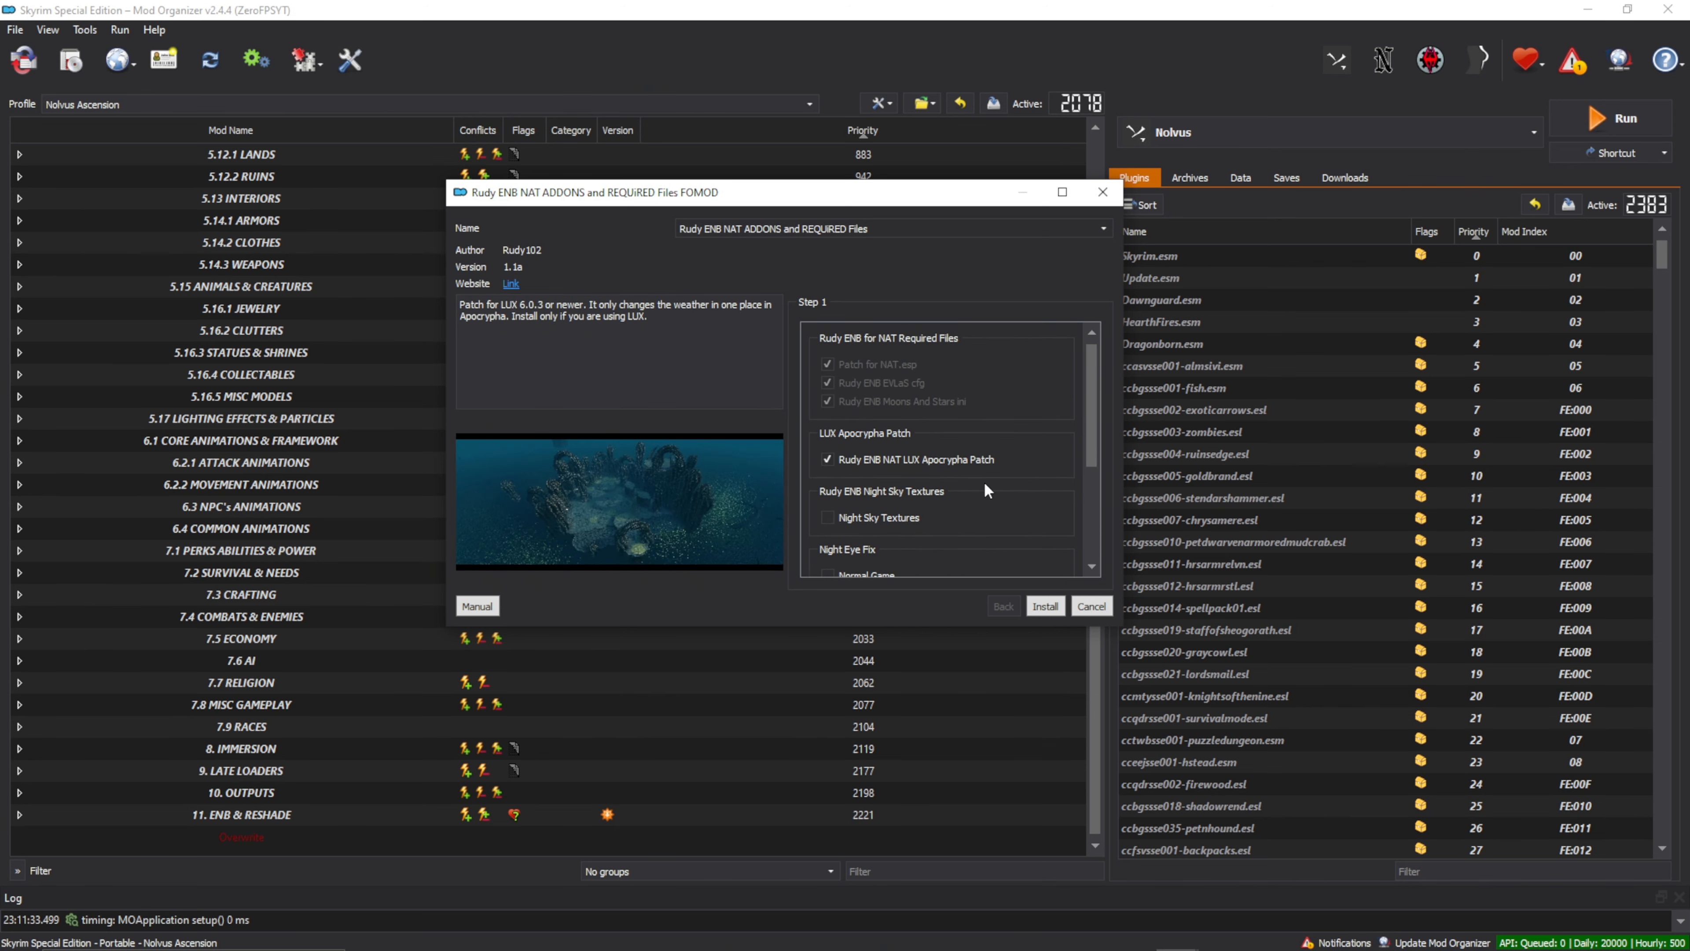
click(827, 517)
mouse_move(1085, 431)
mouse_down()
mouse_move(1082, 492)
mouse_move(1076, 427)
mouse_up()
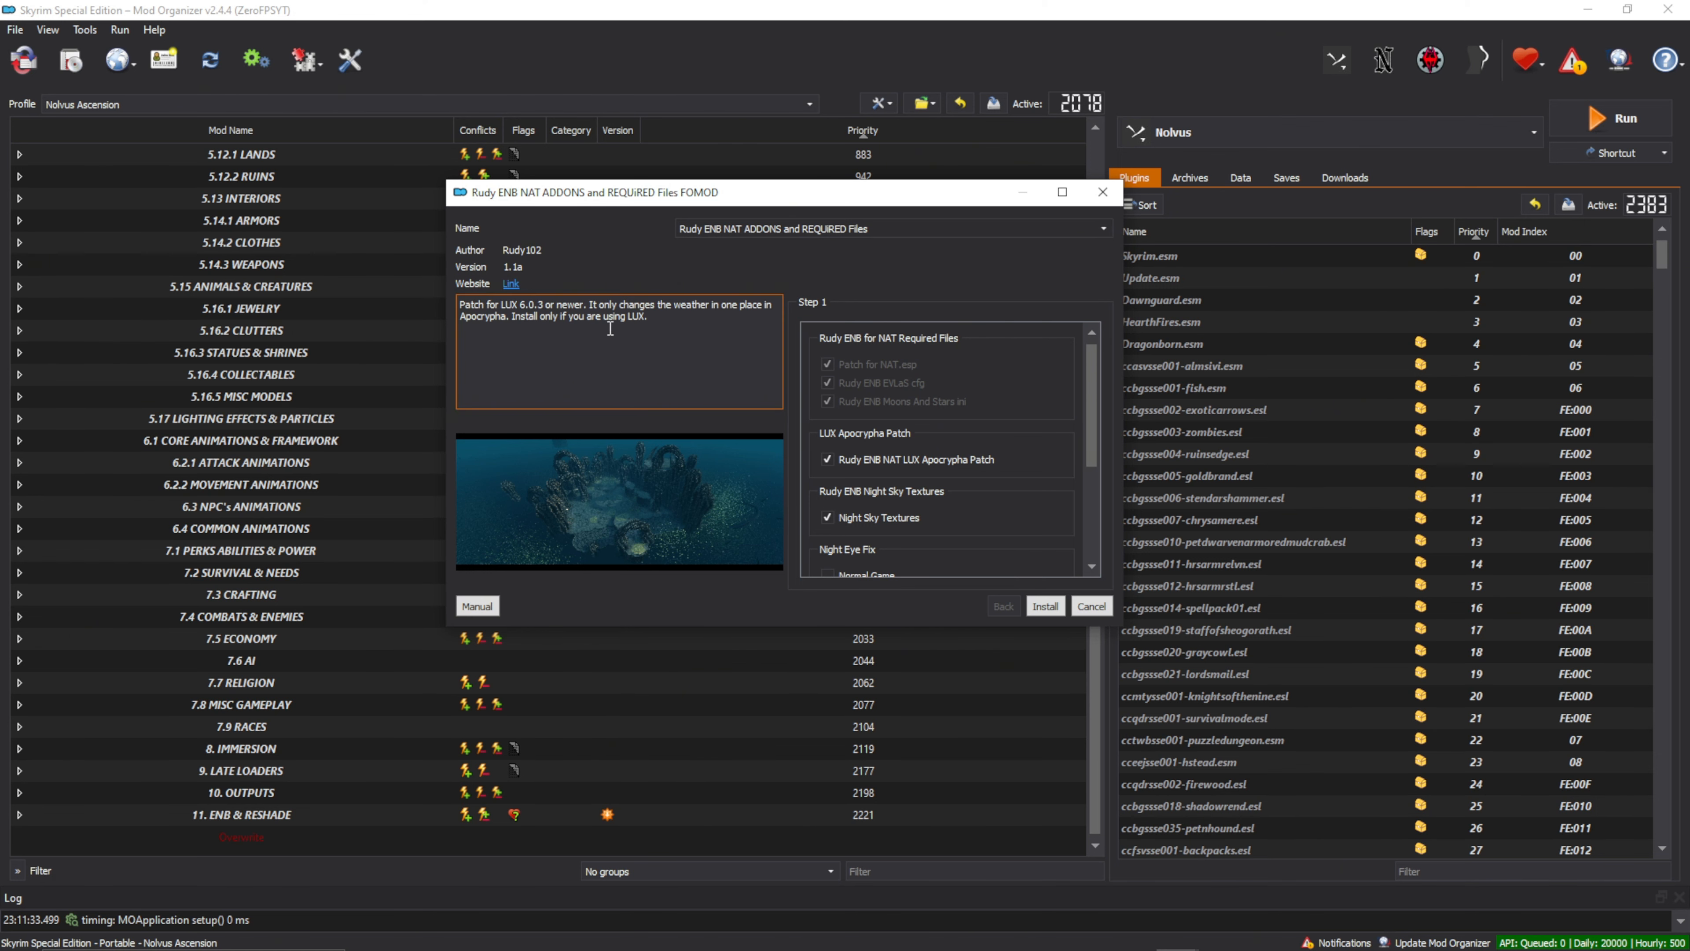
scroll(1091, 413, down, 2)
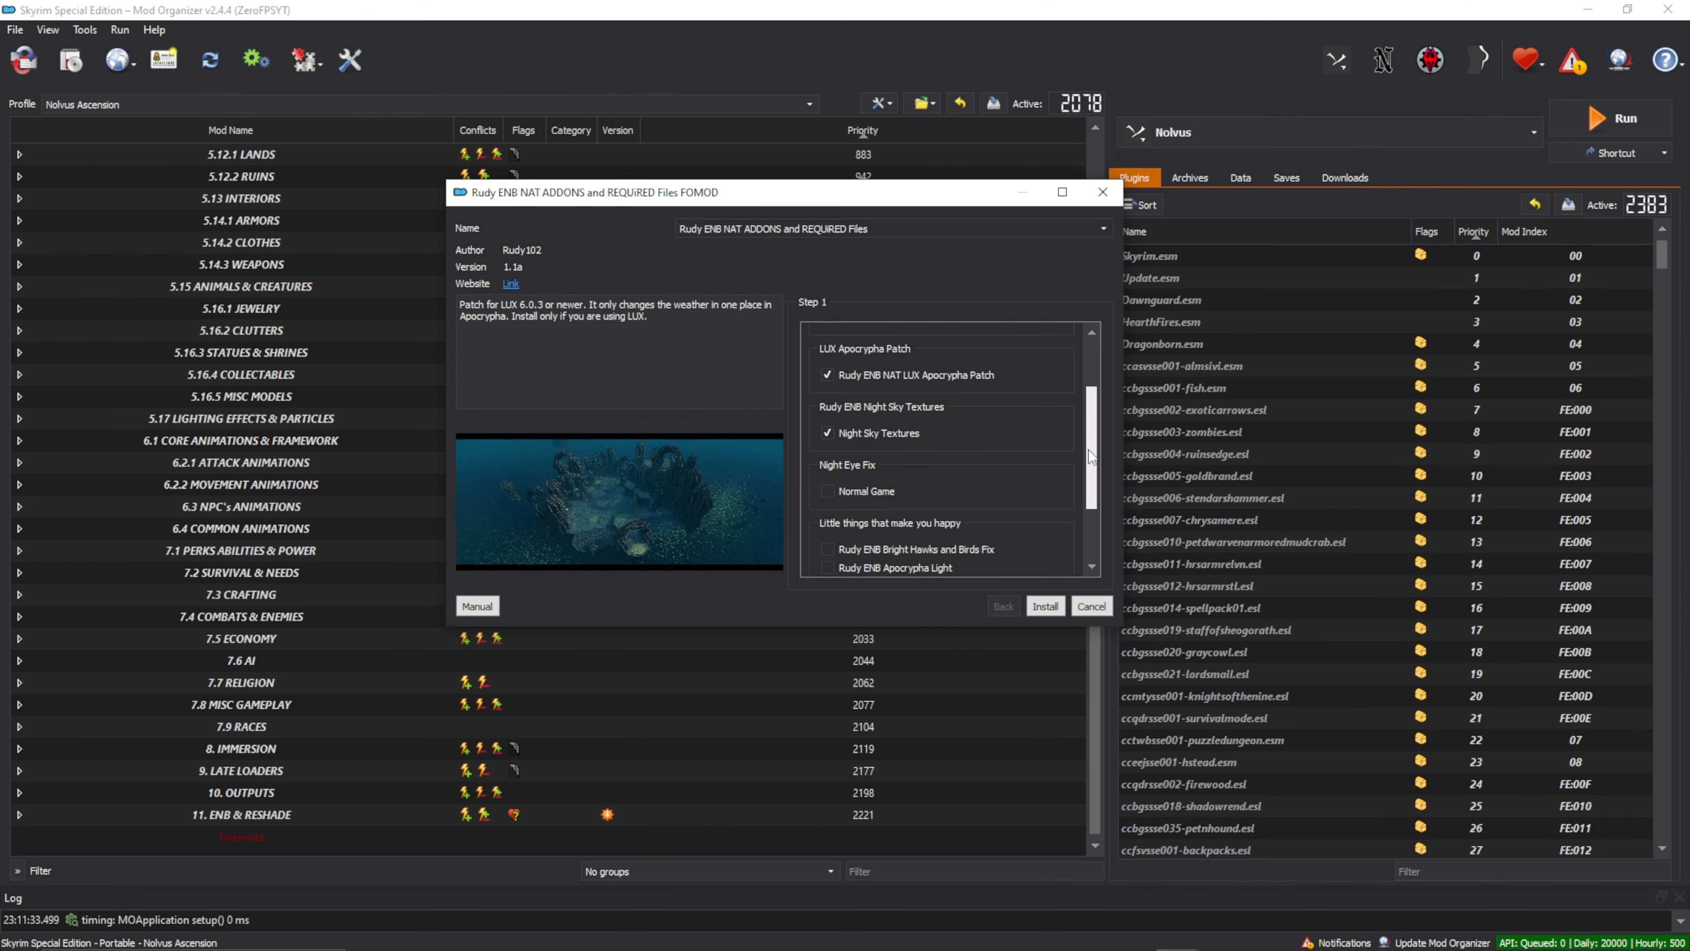
scroll(1091, 413, up, 2)
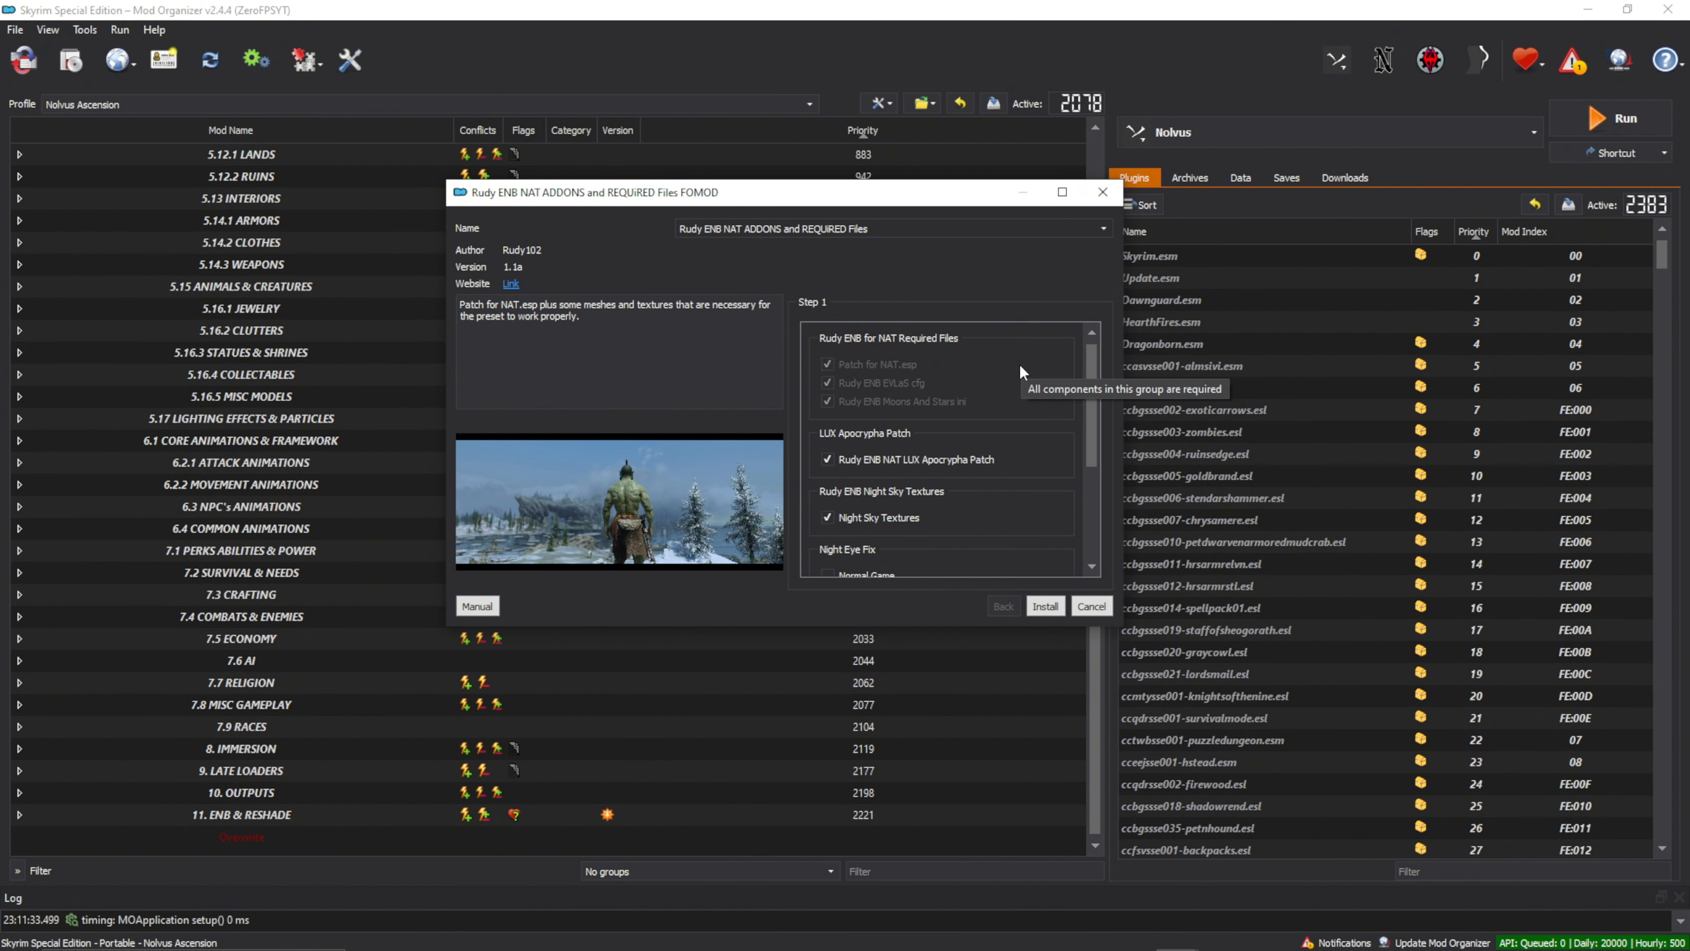
- Select Rudy ENB Blackreach sun, Ashman glowing particles and Apocrypha Light, leaving Bright Hawks and Birds Fix unselected
drag(1088, 375, 1087, 471)
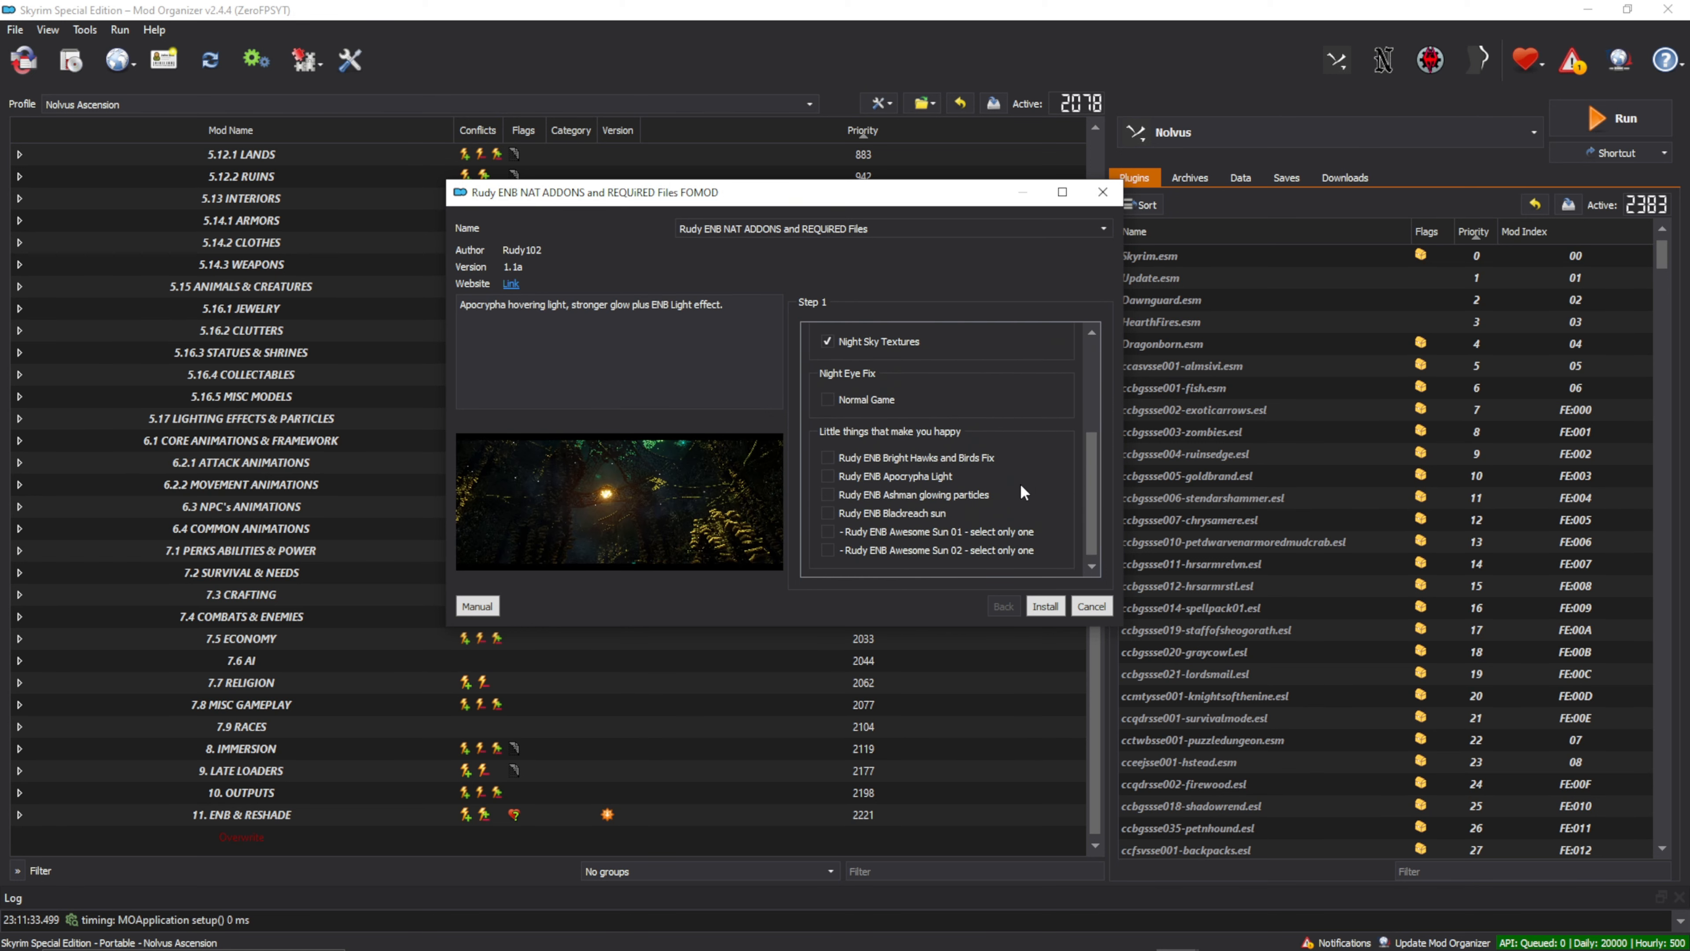
click(827, 512)
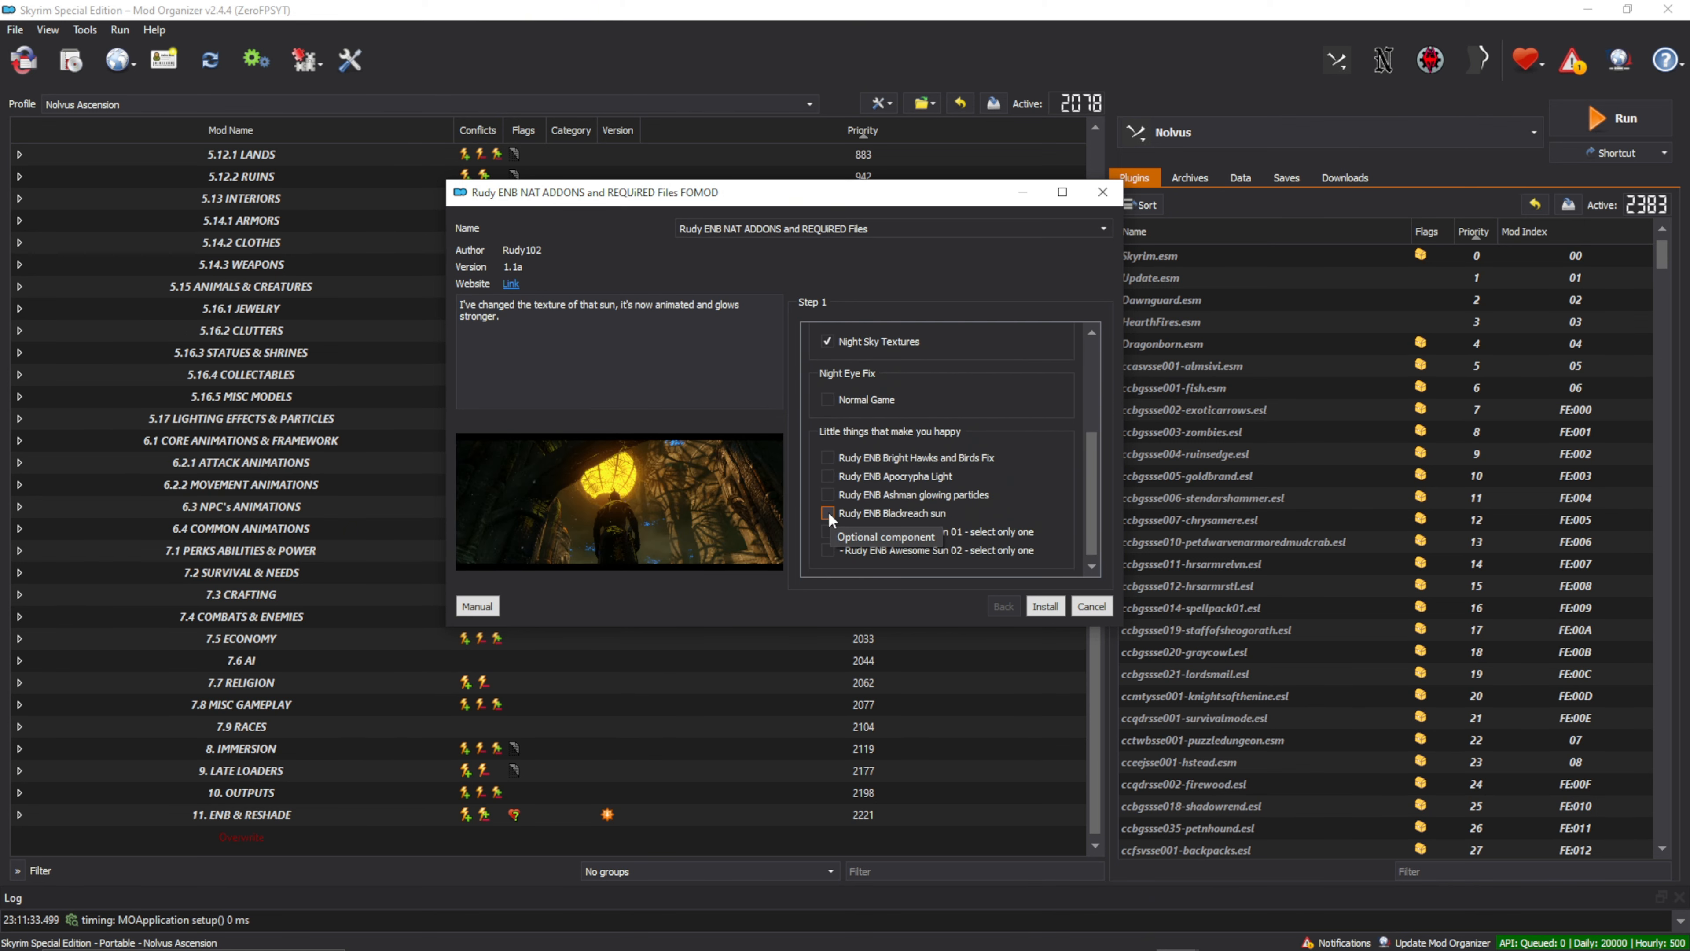
click(826, 493)
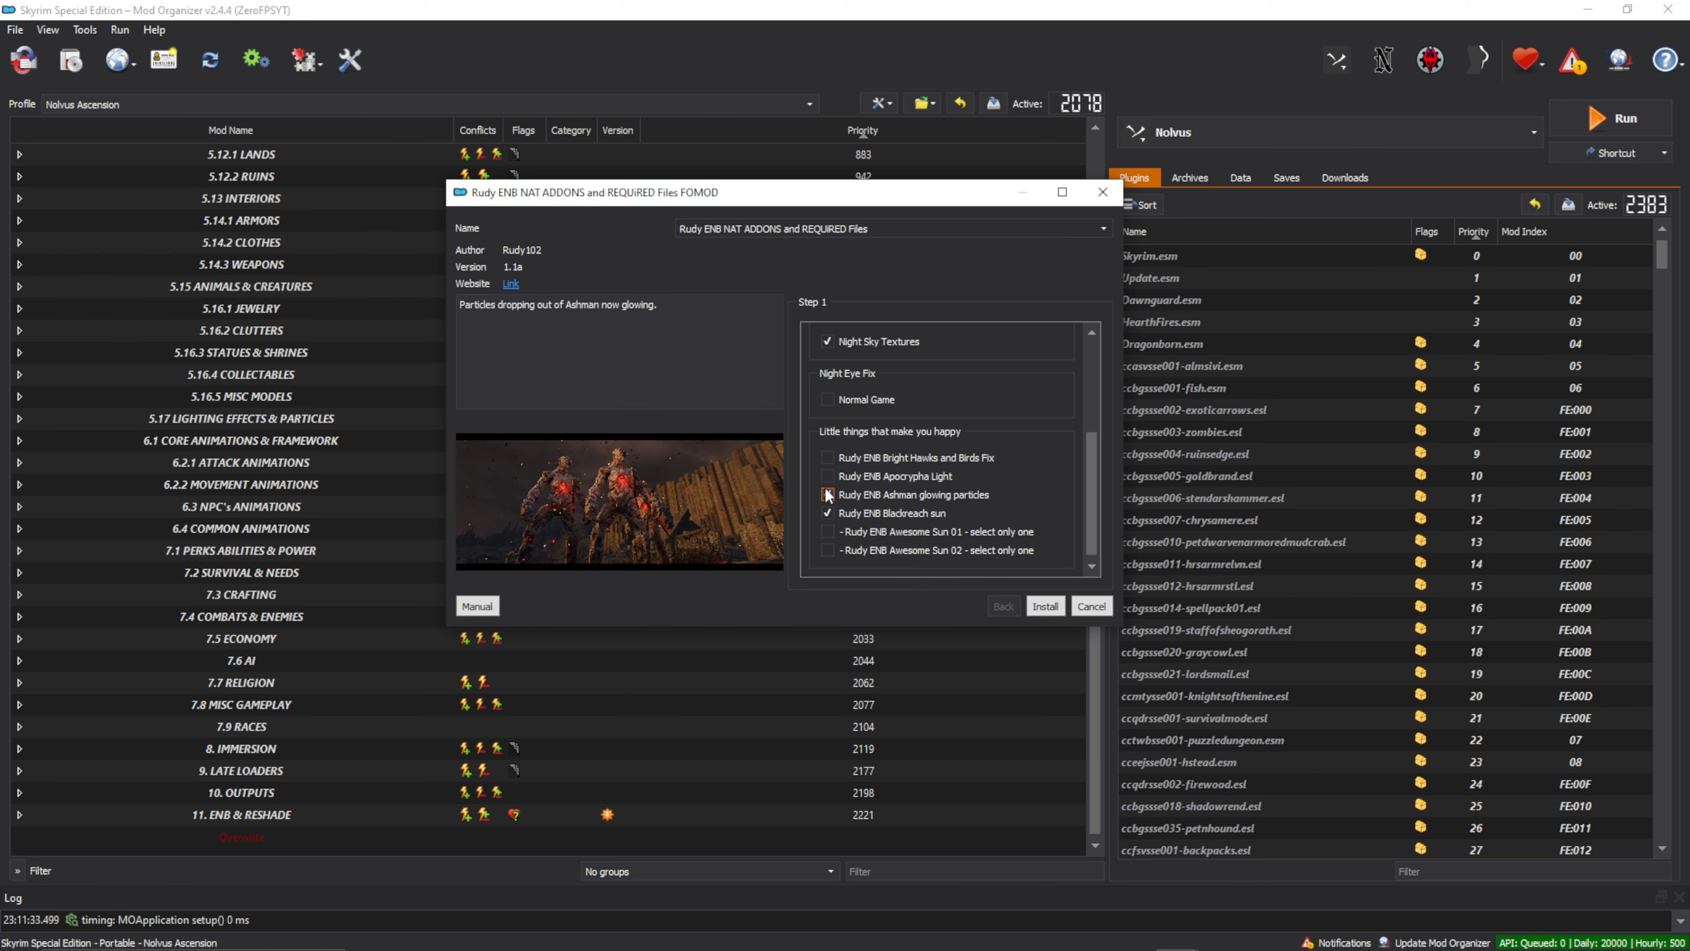
click(827, 474)
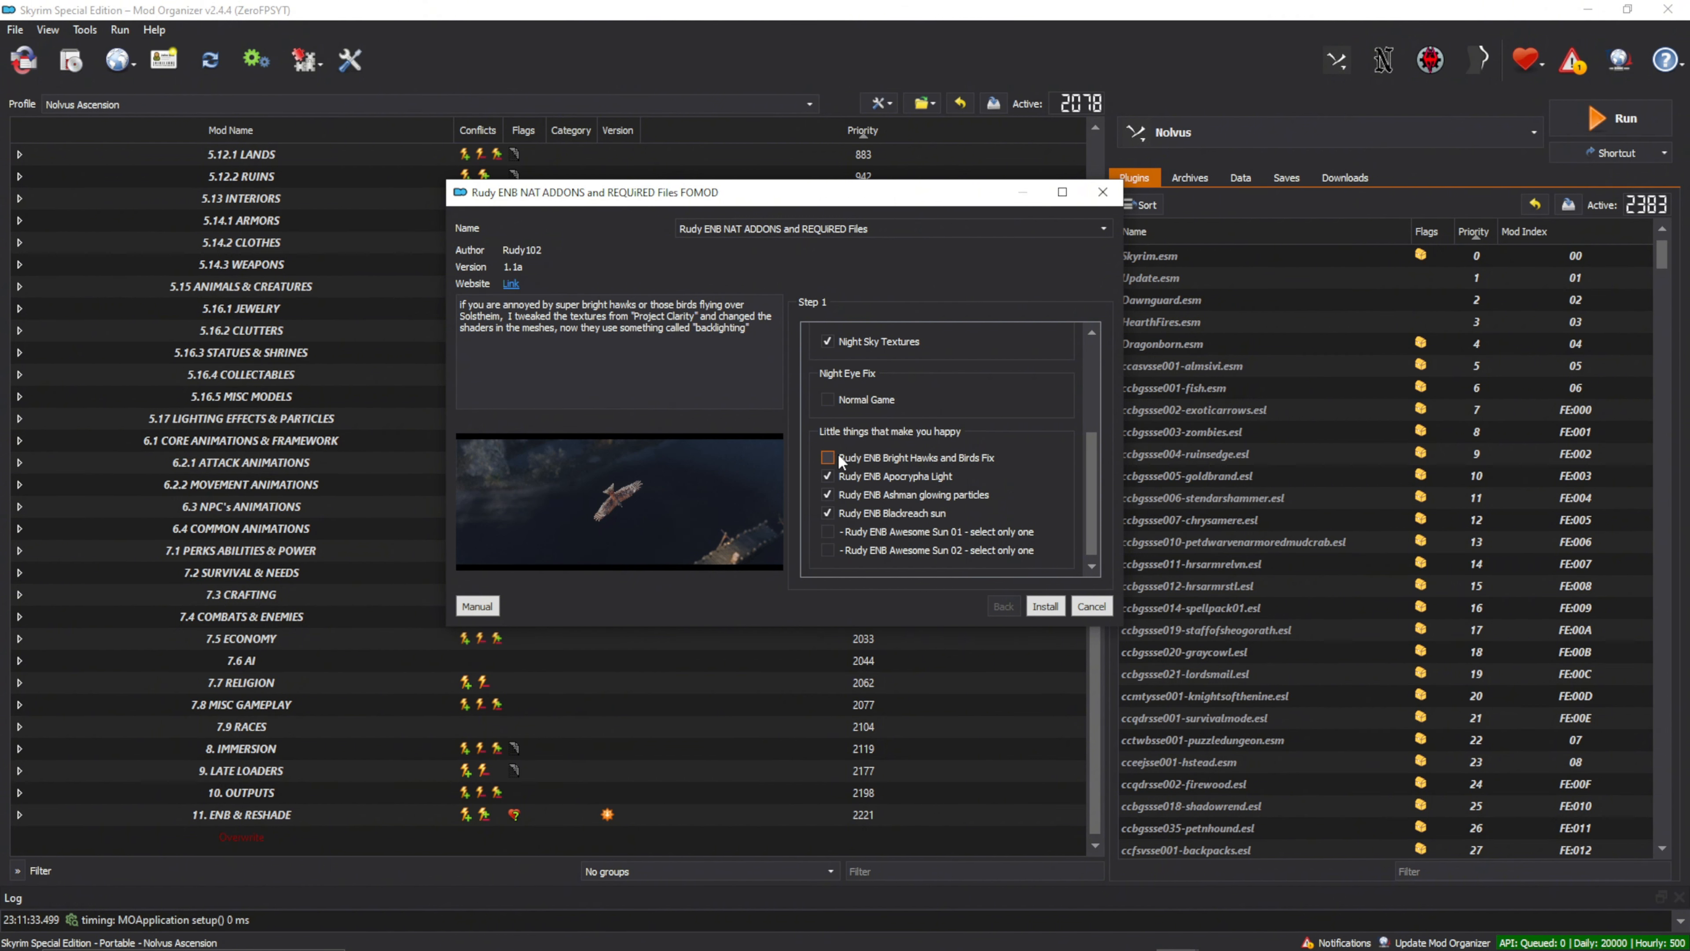
click(856, 452)
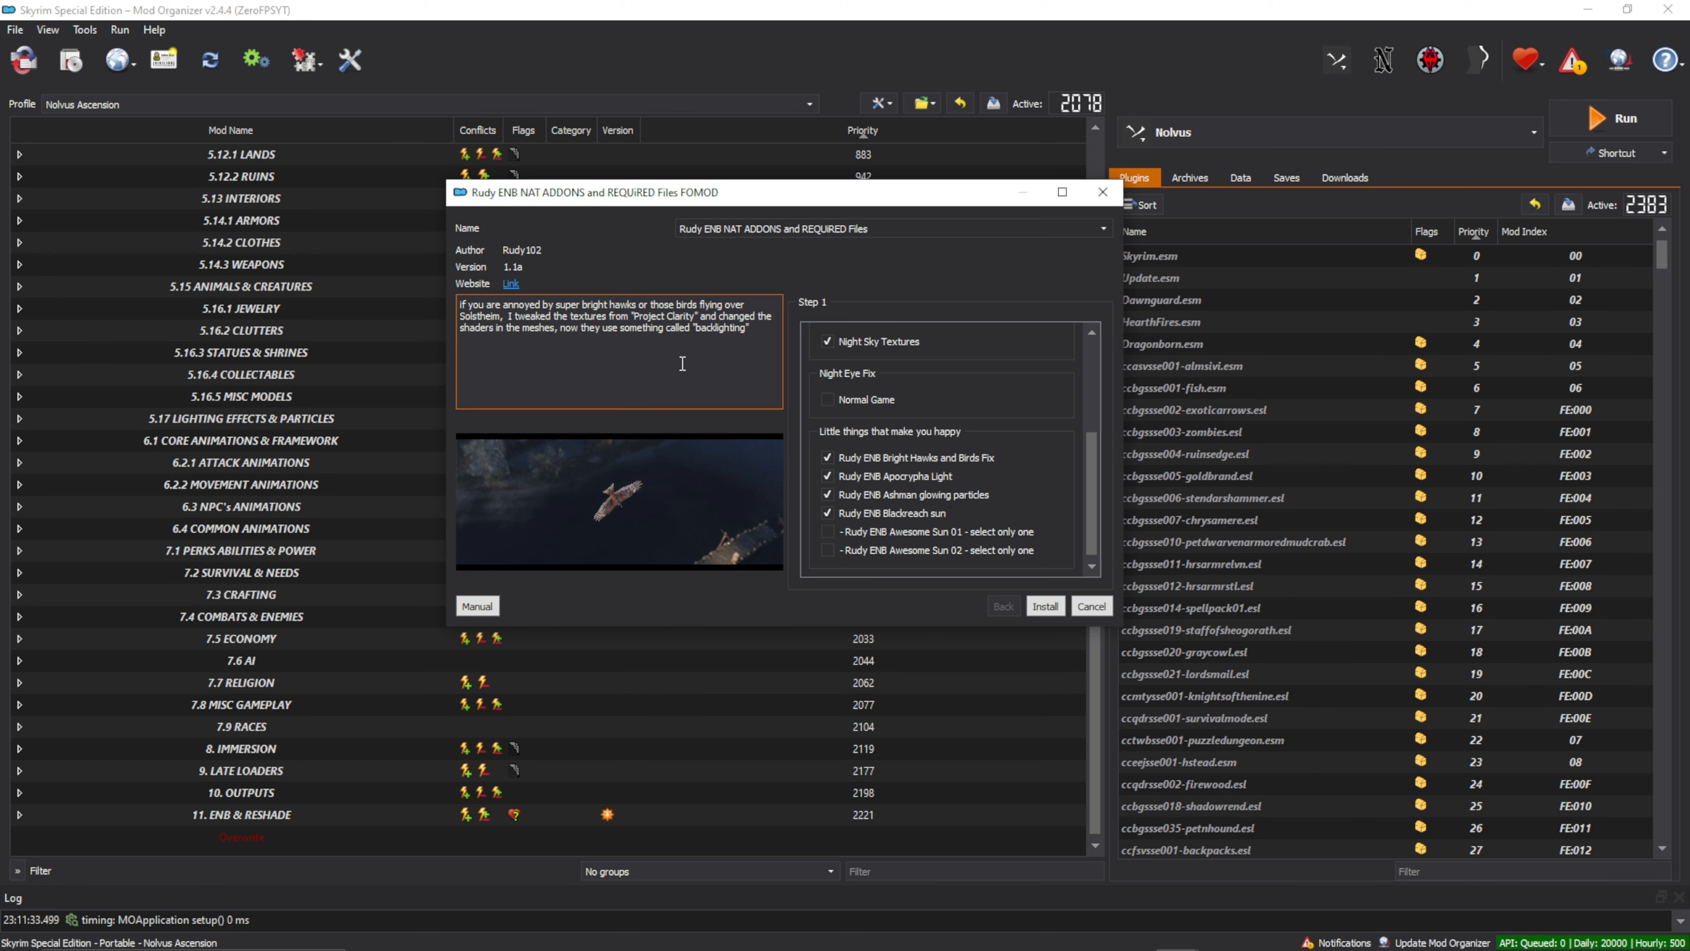
click(828, 458)
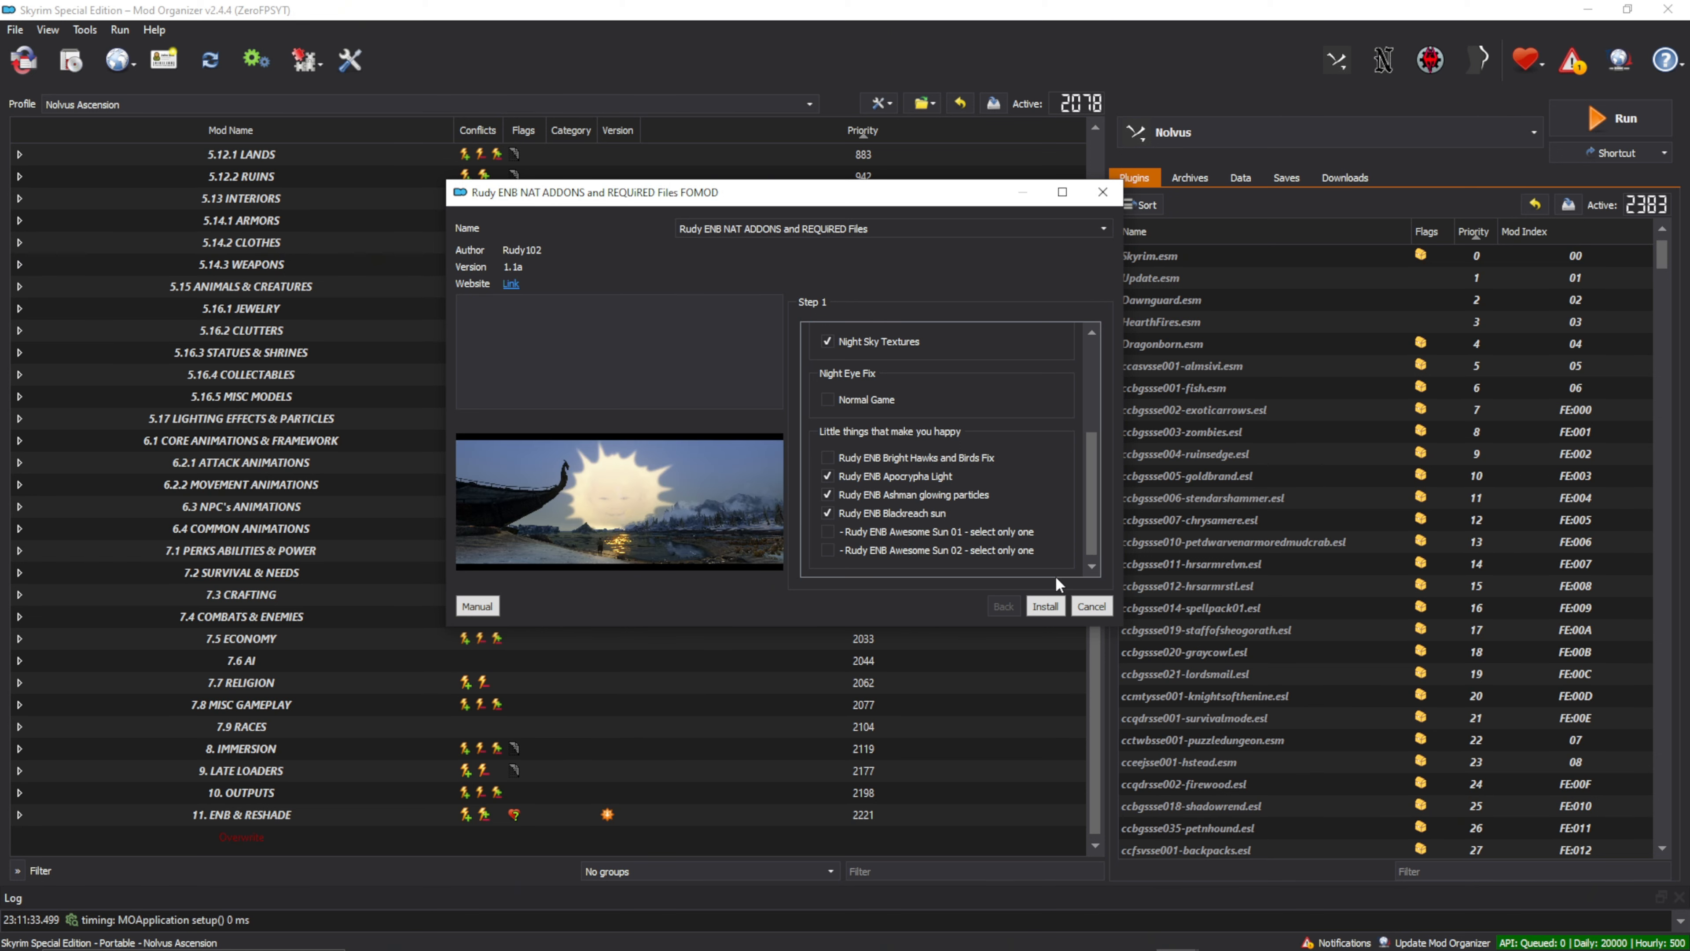
- Review the remaining options, leave Night Eye Fix and both Awesome Sun options unselected, and install the addons
drag(1091, 531, 1090, 443)
scroll(1071, 466, down, 5)
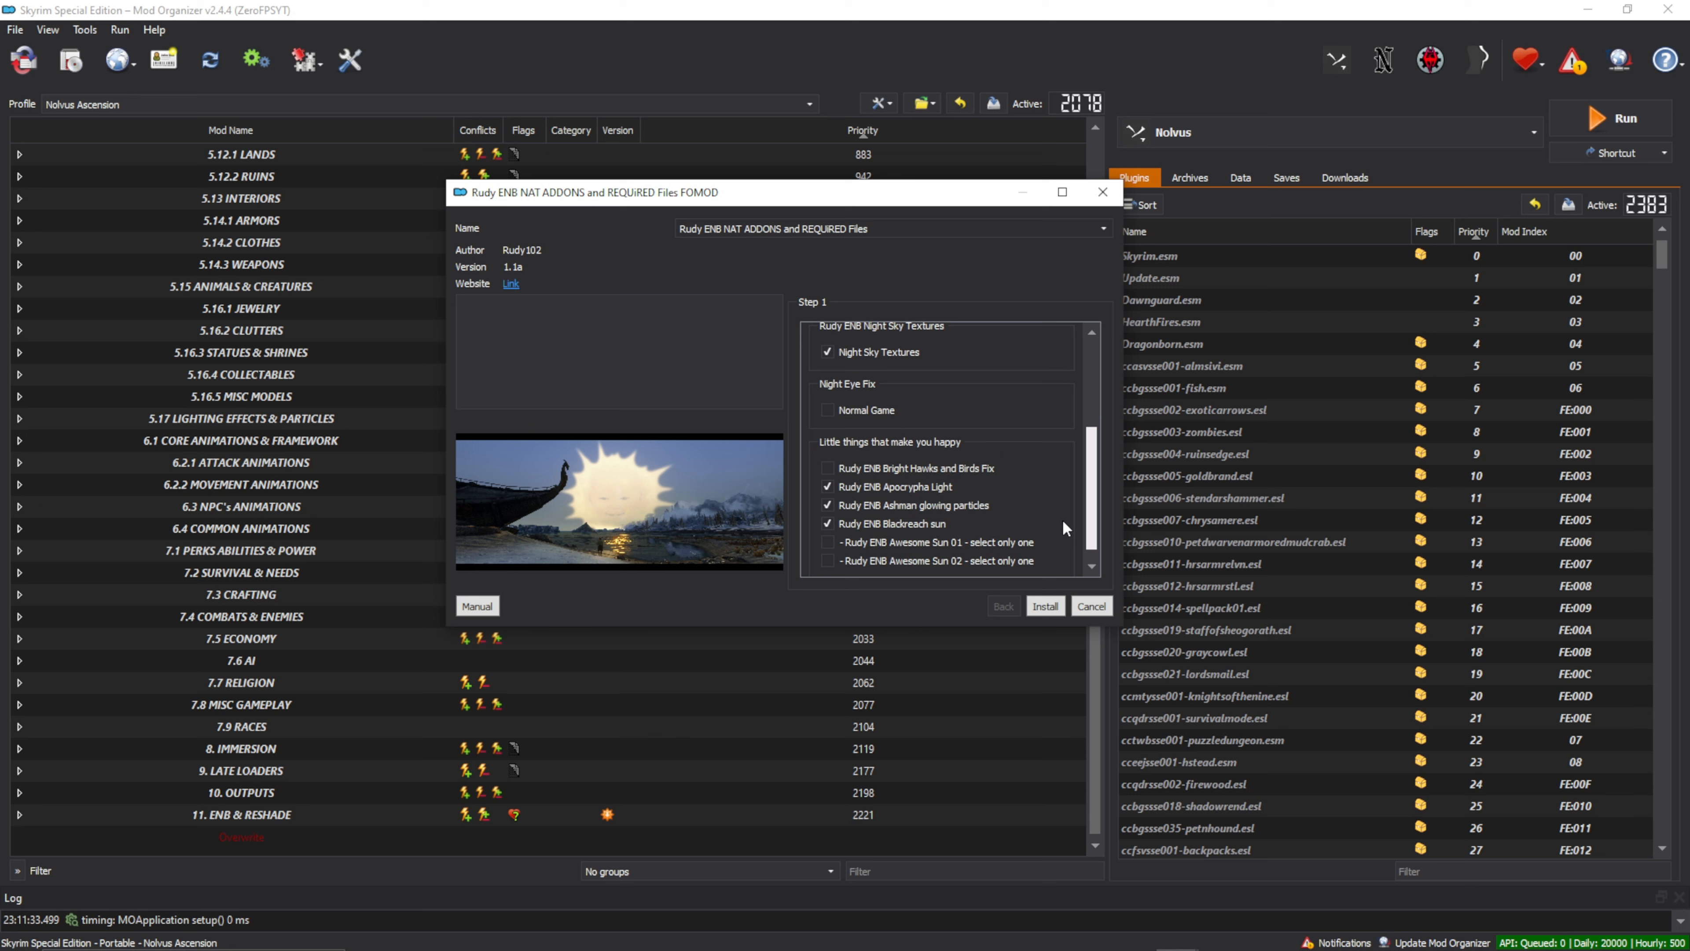
scroll(1061, 537, up, 3)
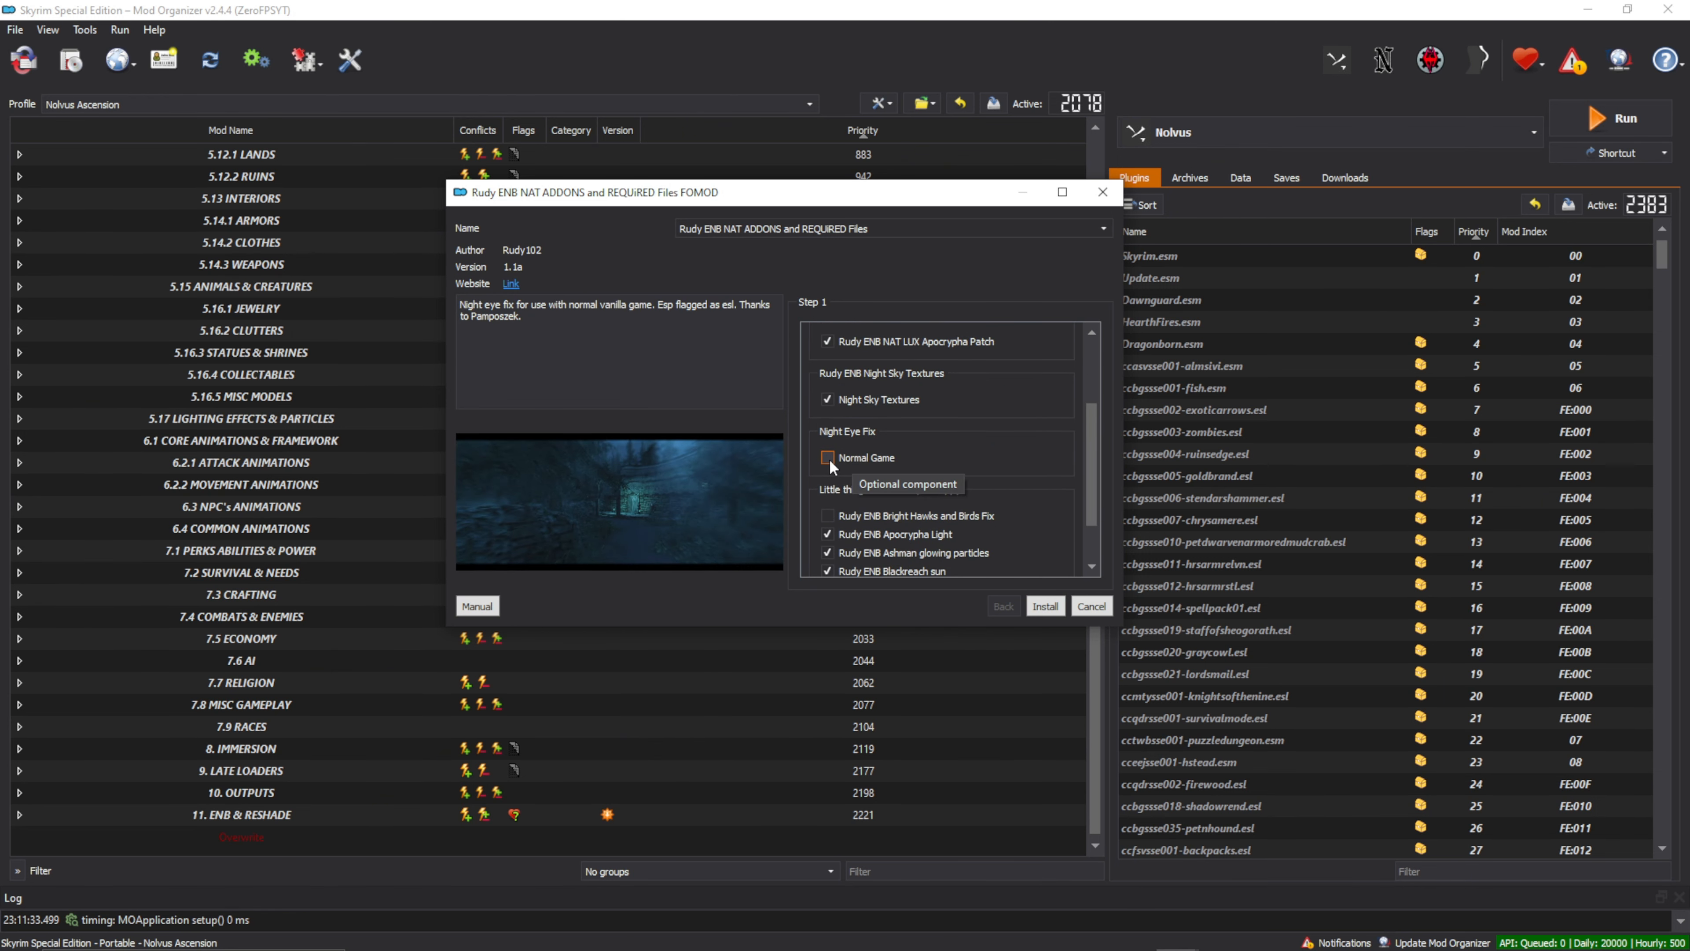
scroll(1095, 472, down, 2)
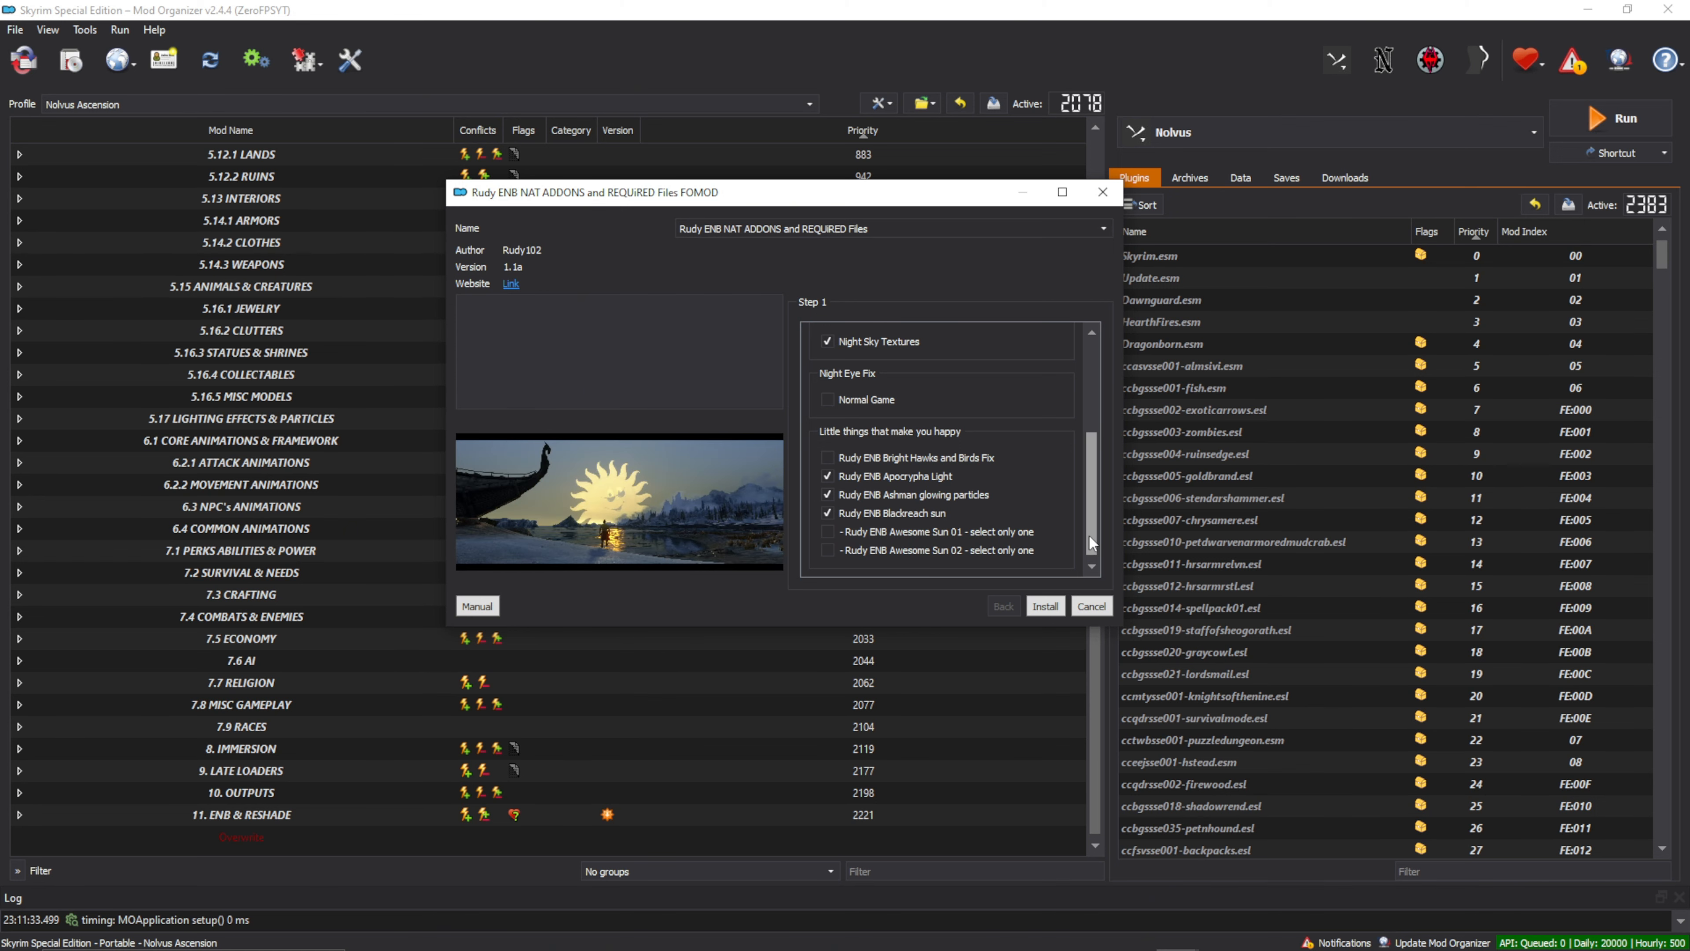
mouse_move(1091, 542)
mouse_down()
mouse_move(1091, 426)
mouse_move(1062, 552)
mouse_up()
click(1046, 605)
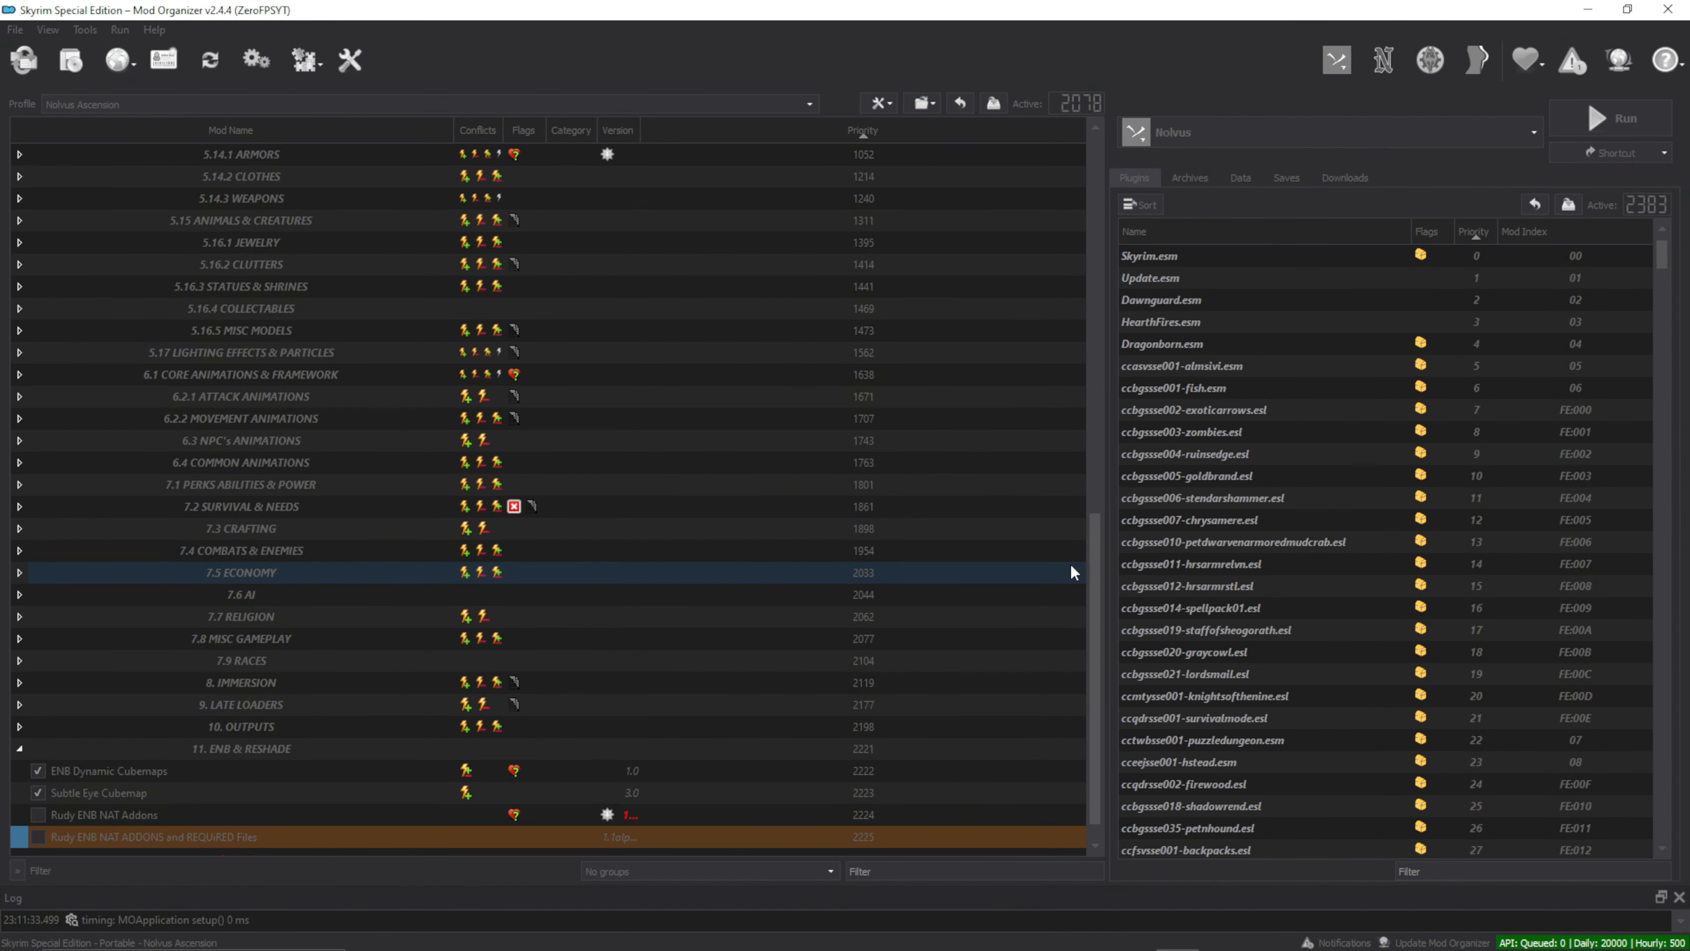
- Enable Rudy ENB NAT ADDONS and REQUIRED Files under 11. ENB & RESHADE, keep the older Rudy ENB NAT Addons disabled, and run Nolvus
drag(1101, 579, 1098, 602)
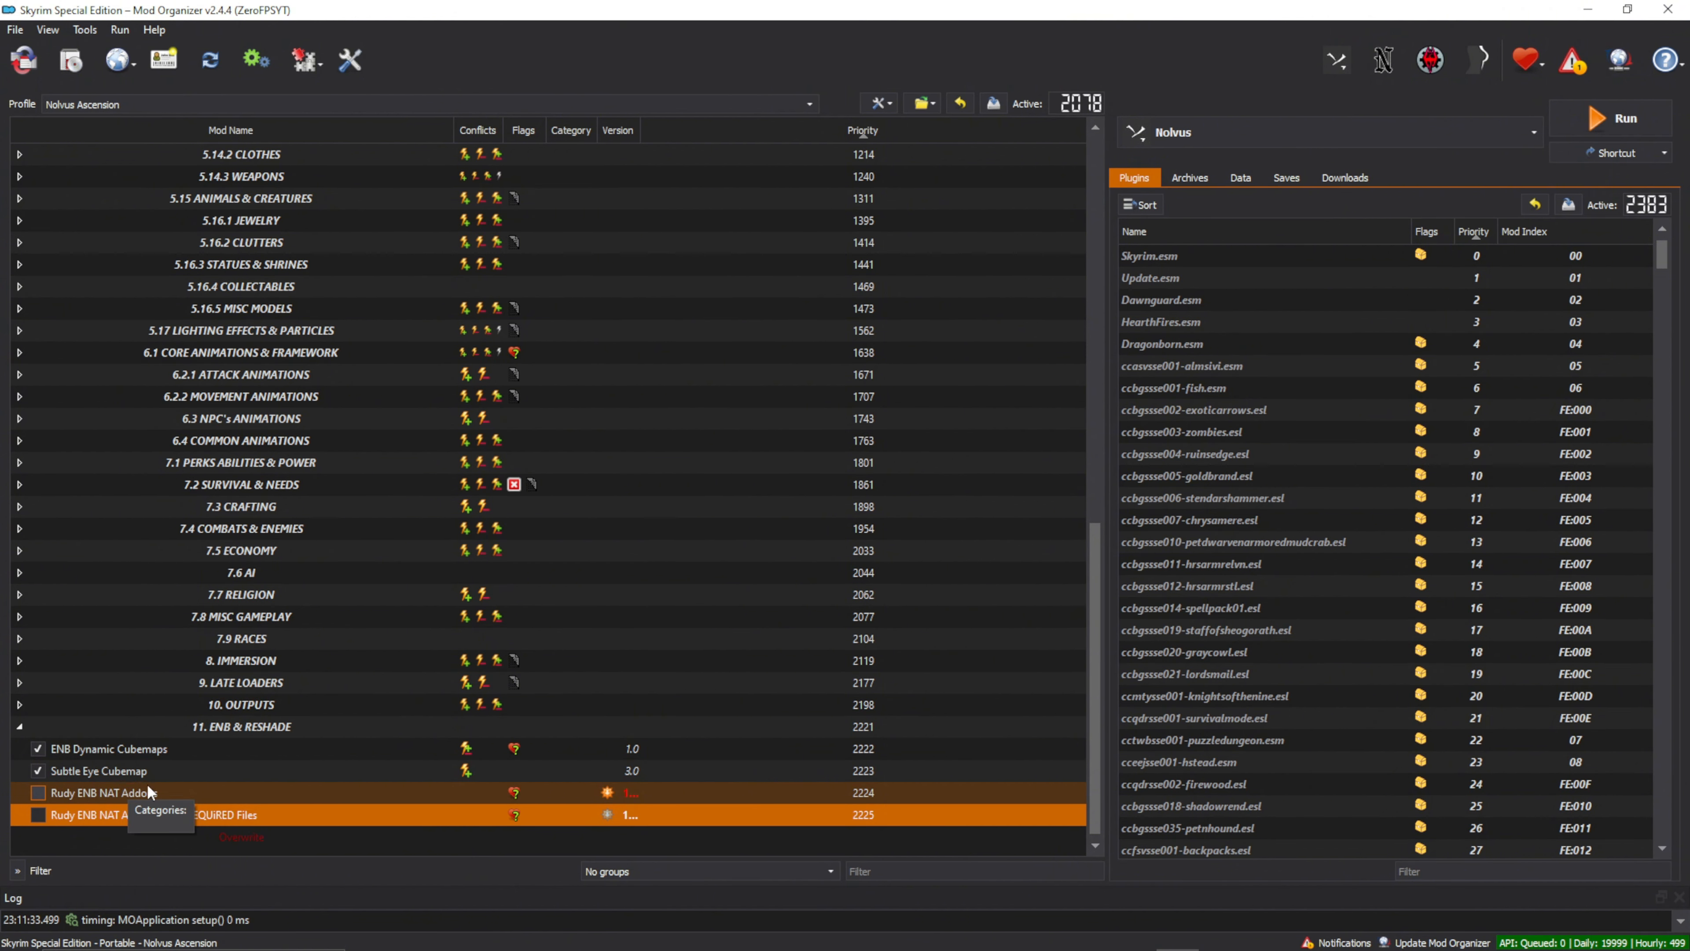
click(93, 795)
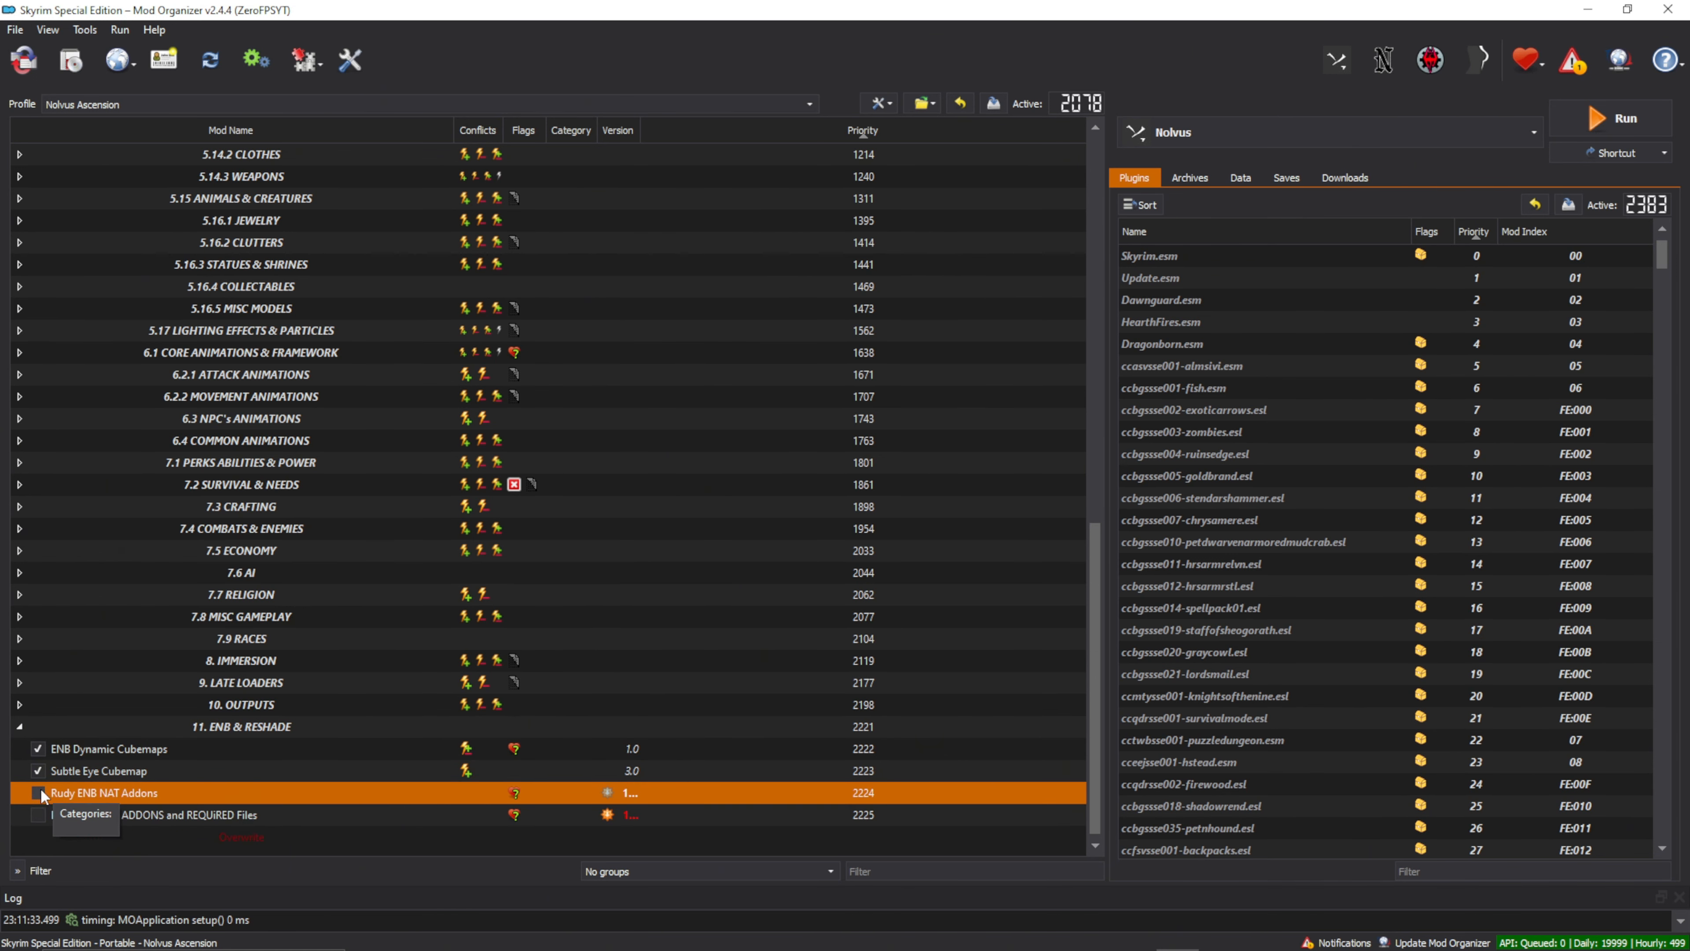
click(182, 818)
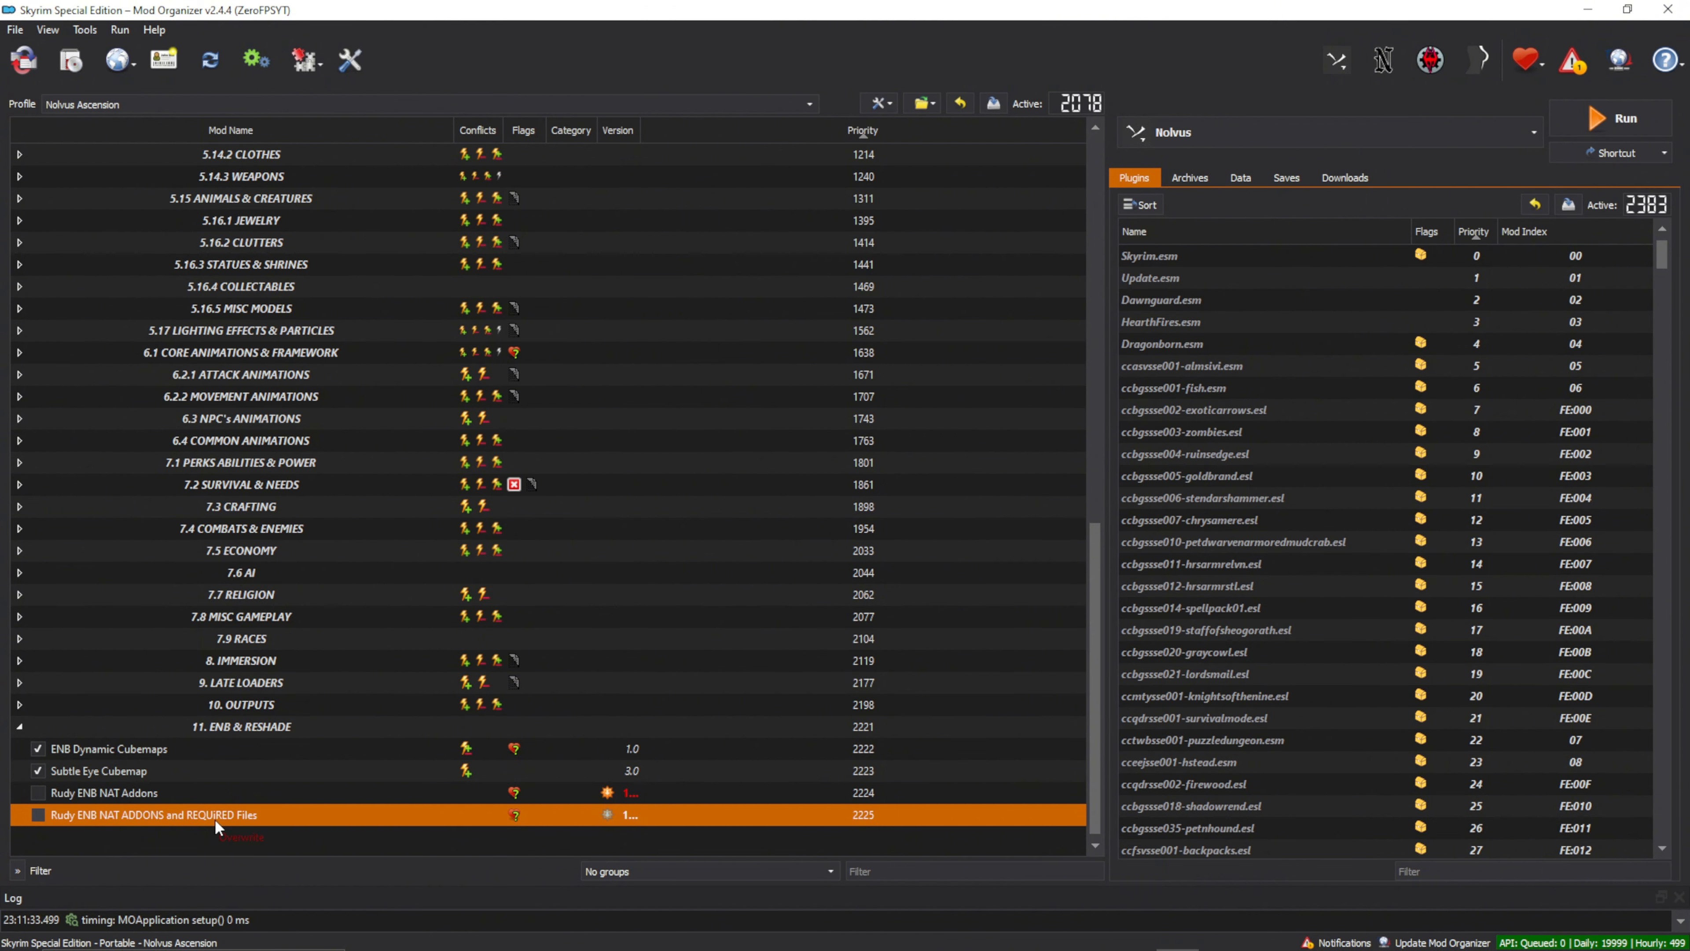
key(space)
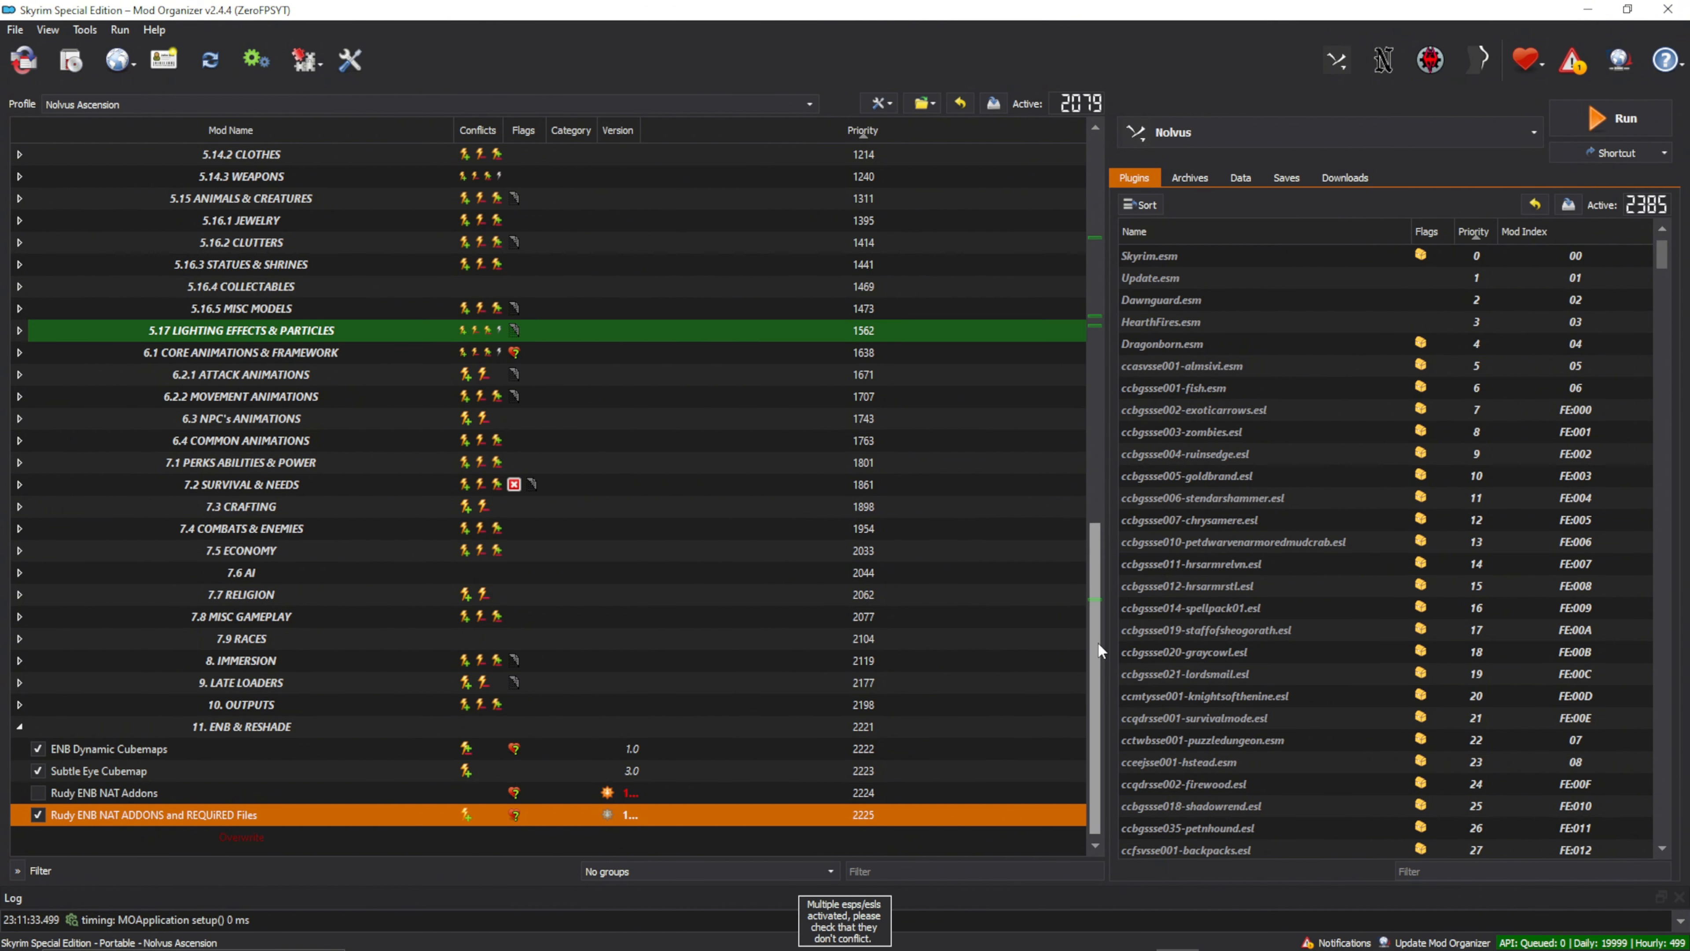
drag(1098, 642, 1058, 659)
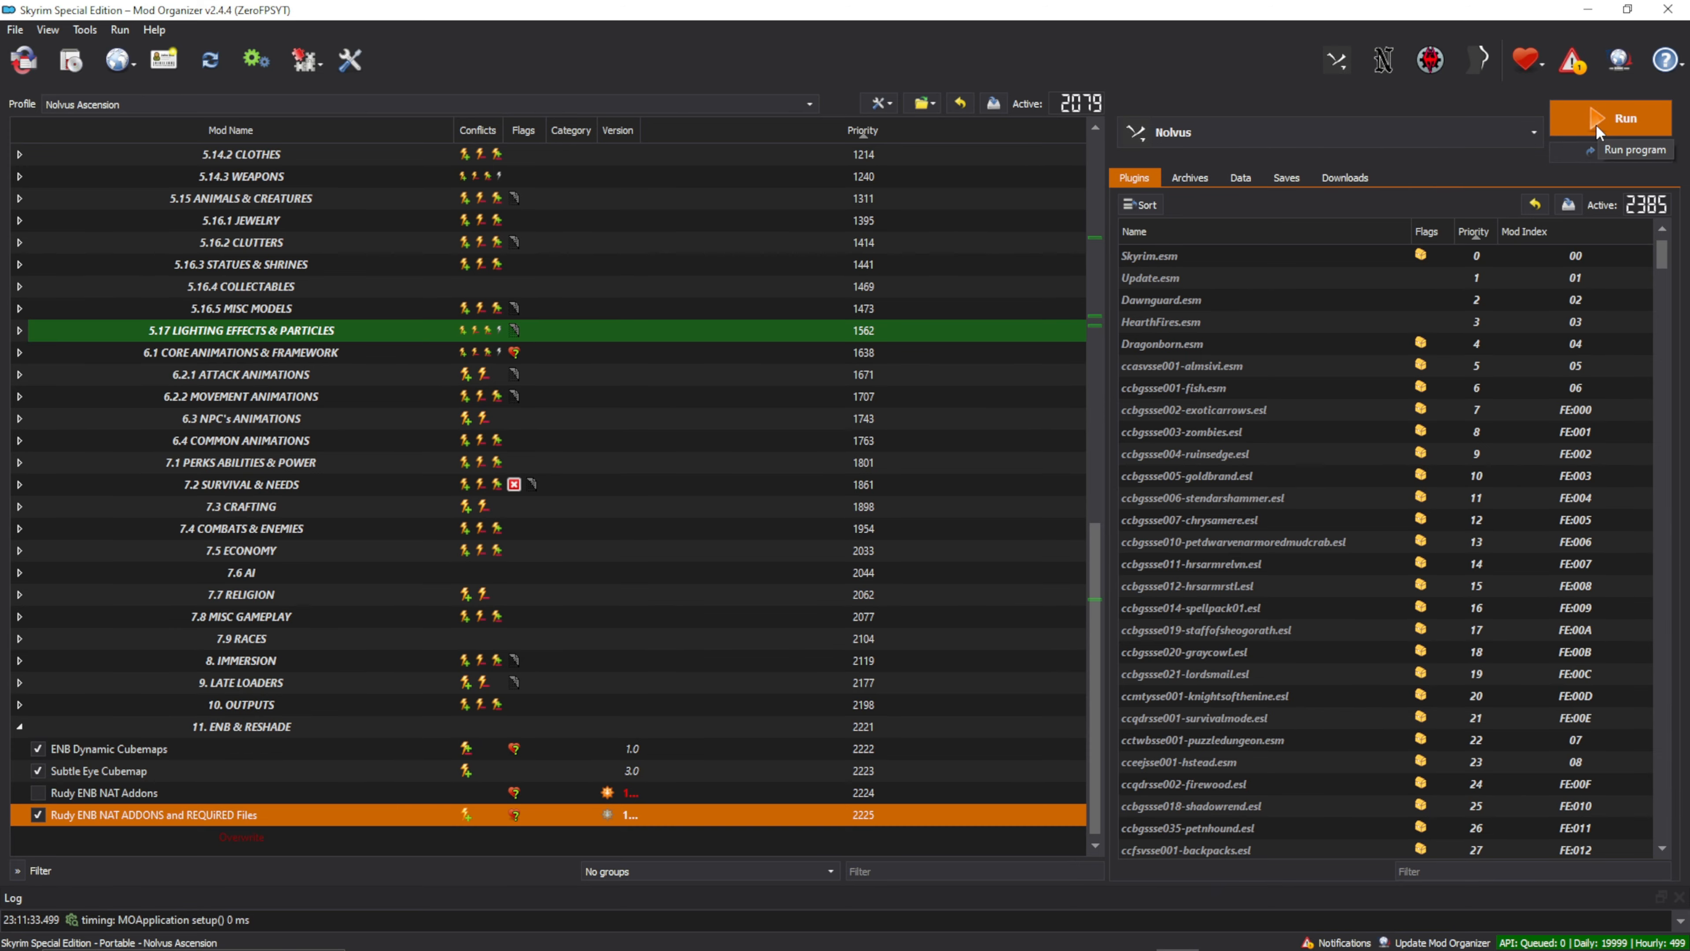
click(1605, 117)
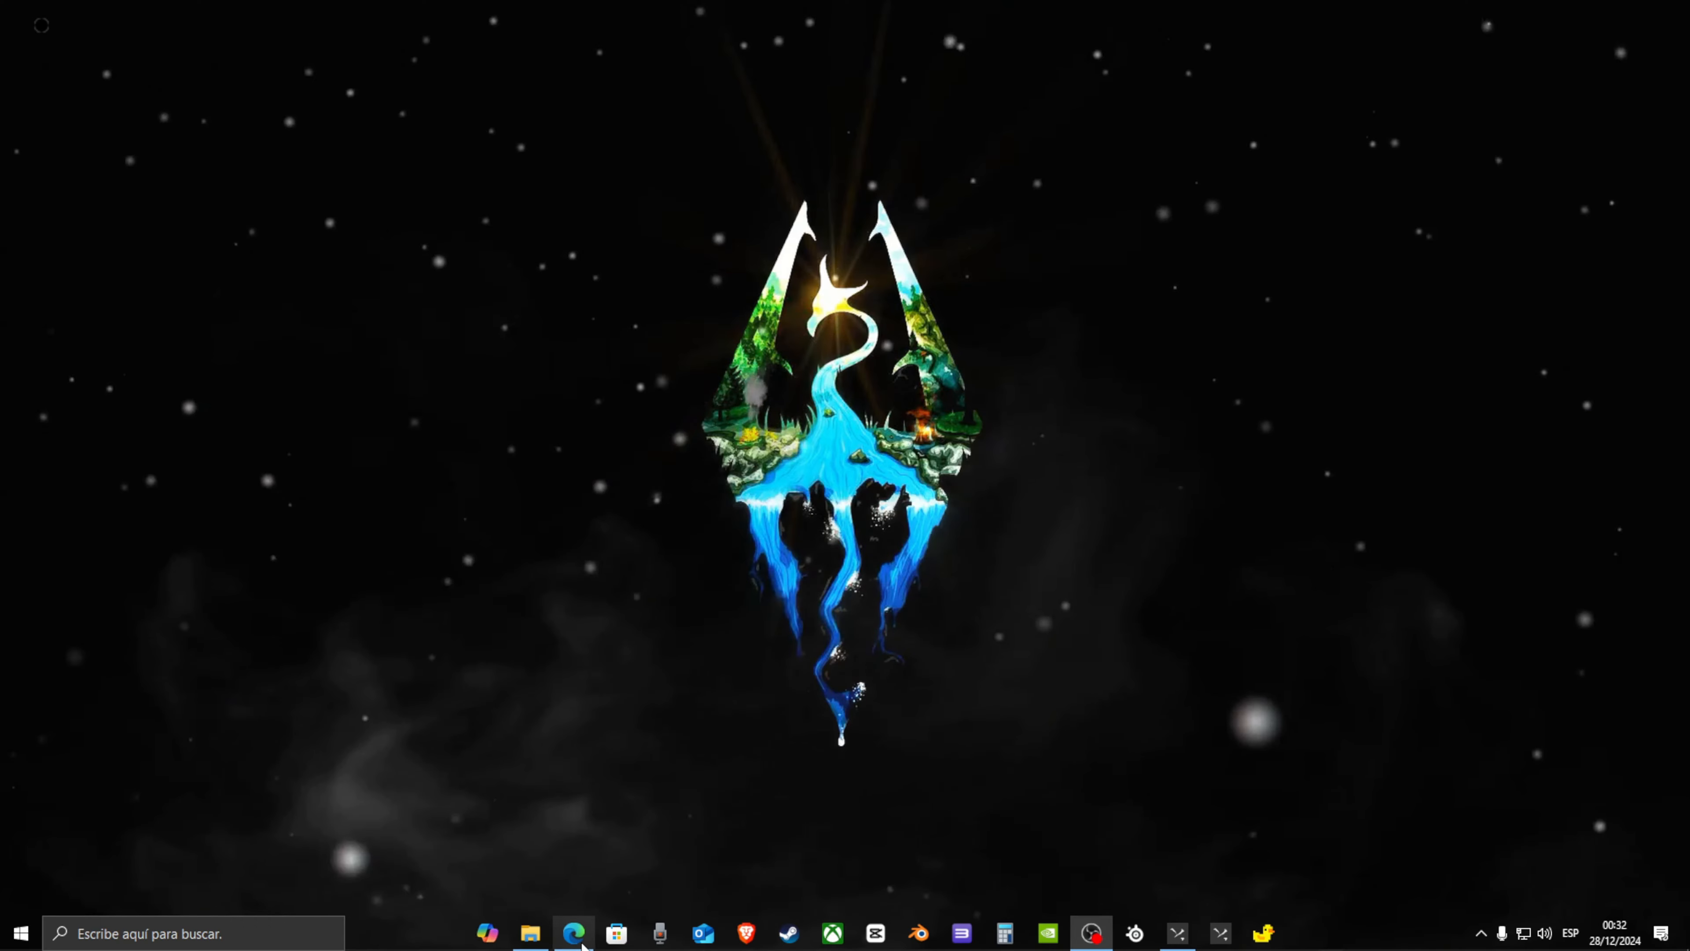
- Copy Nolvus Reshade.ini from the Pi-Cho ENB folder into the STOCK GAME folder
click(530, 938)
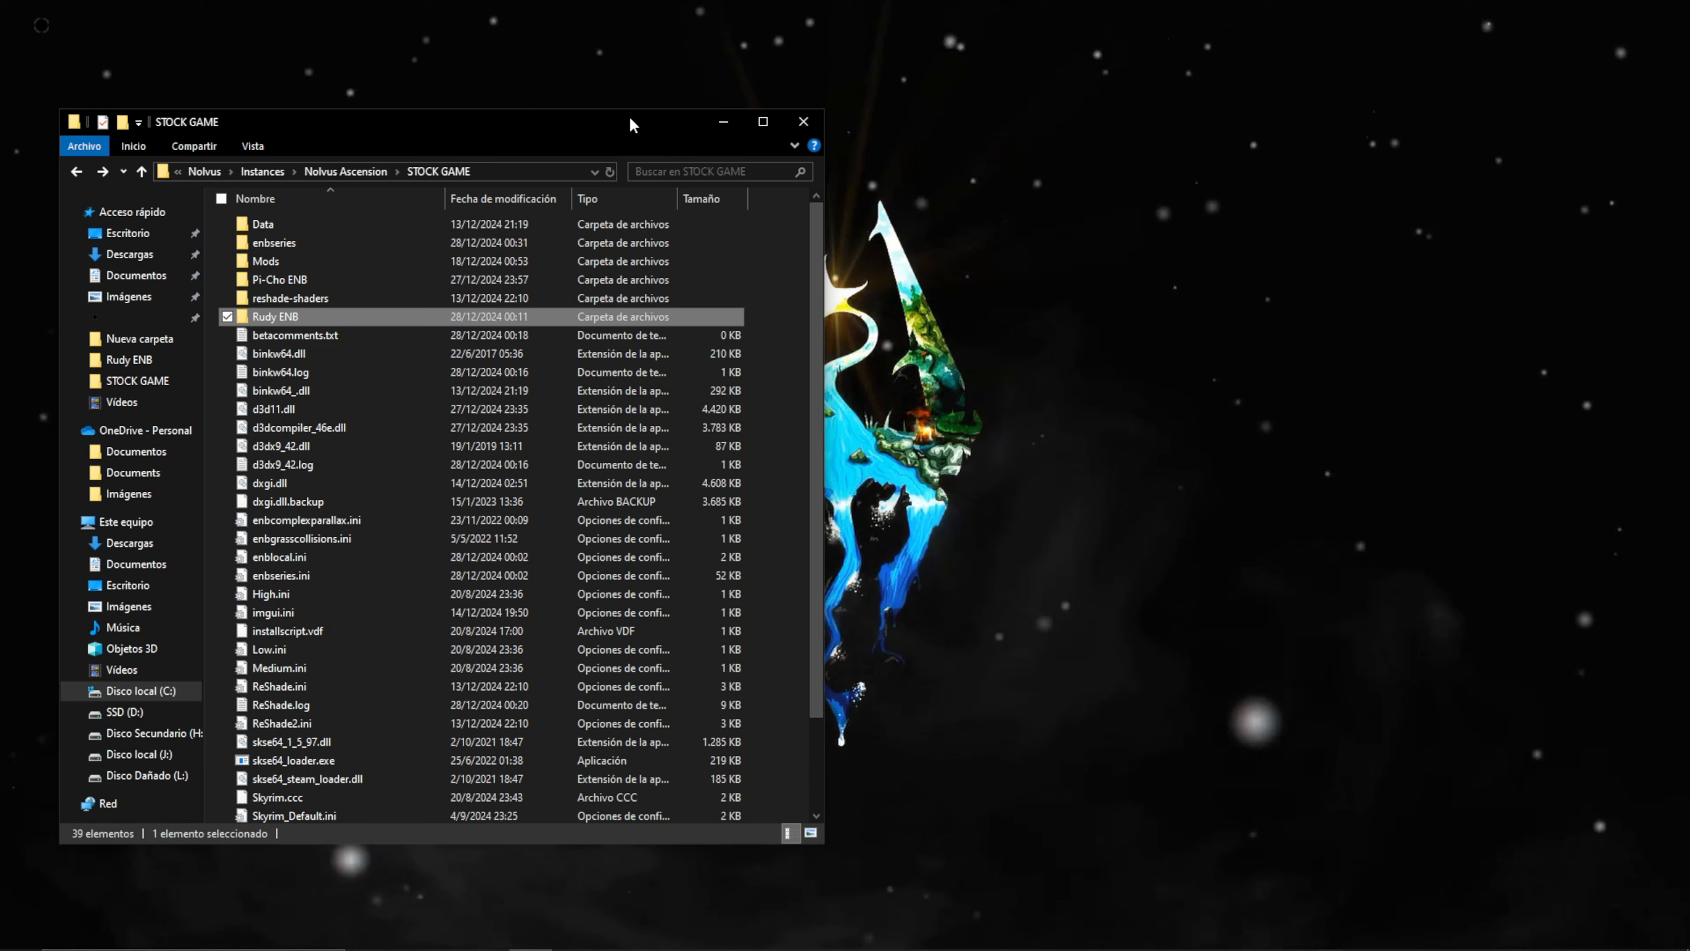
drag(637, 122, 858, 124)
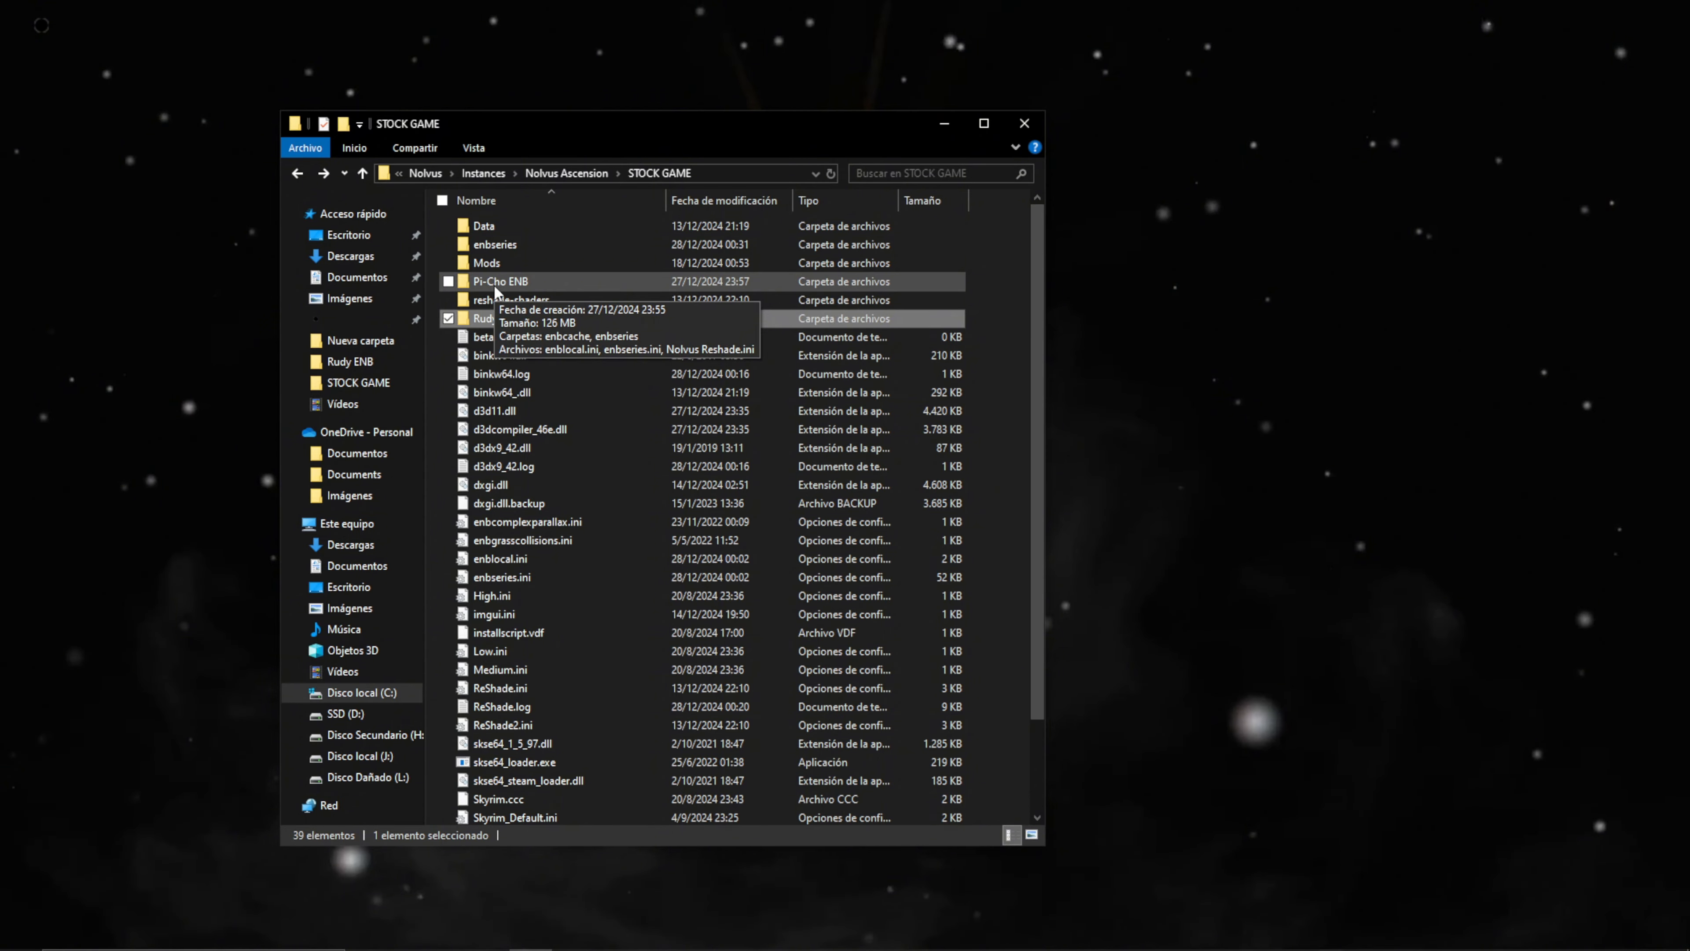
click(482, 283)
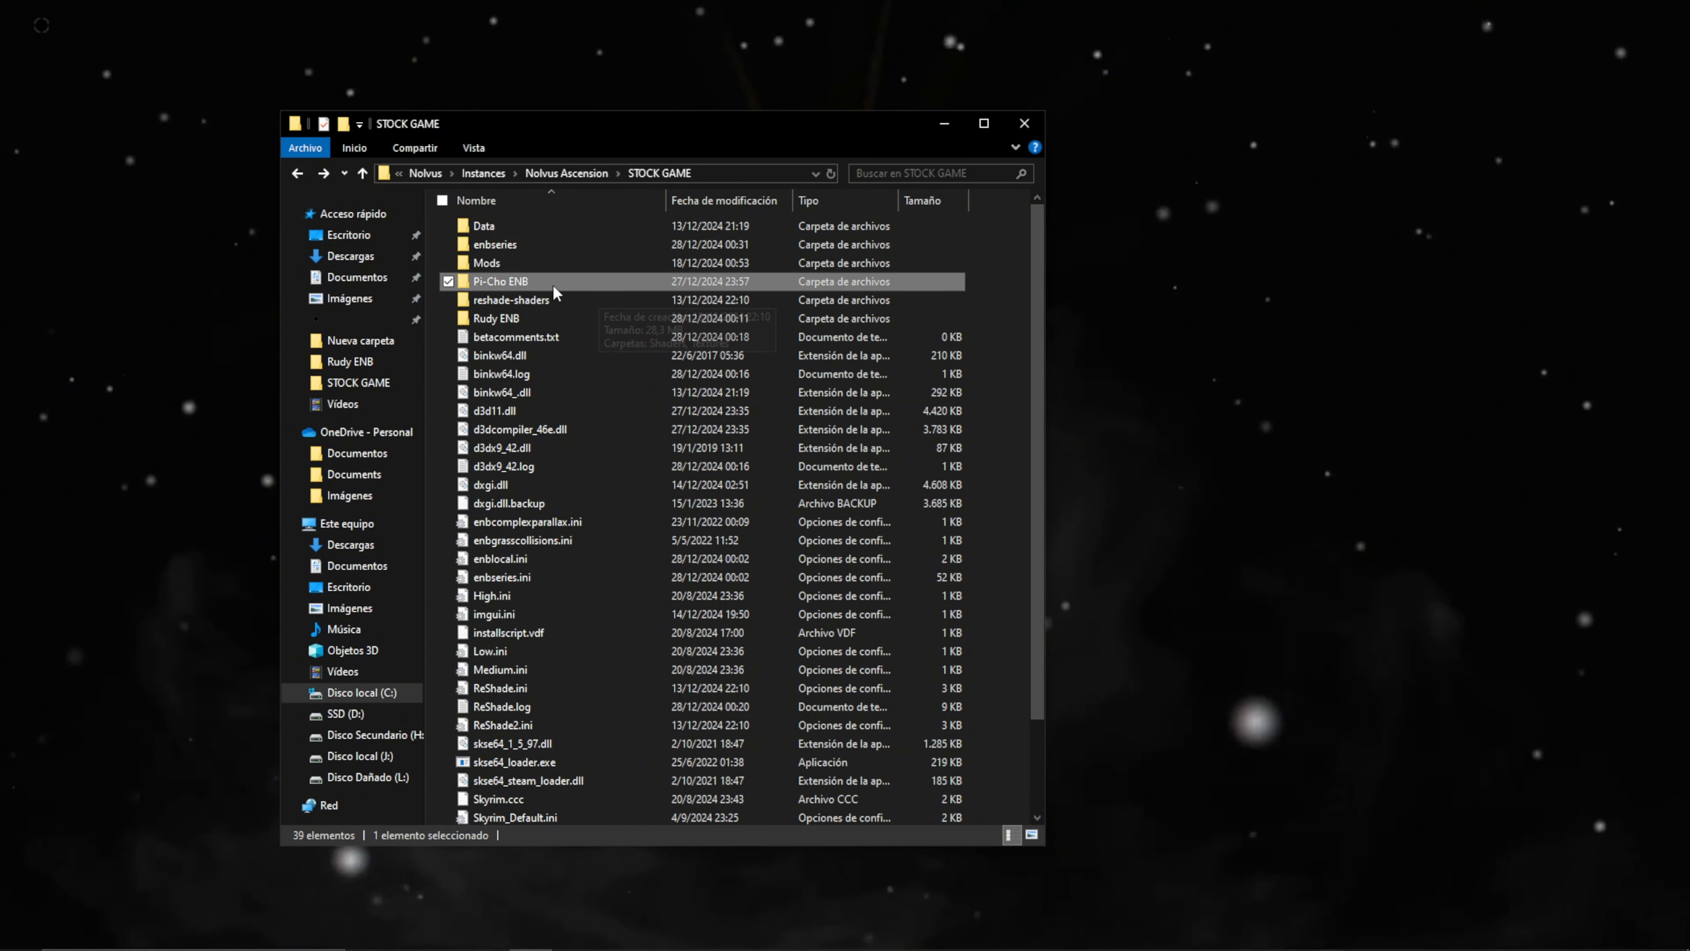
mouse_move(556, 293)
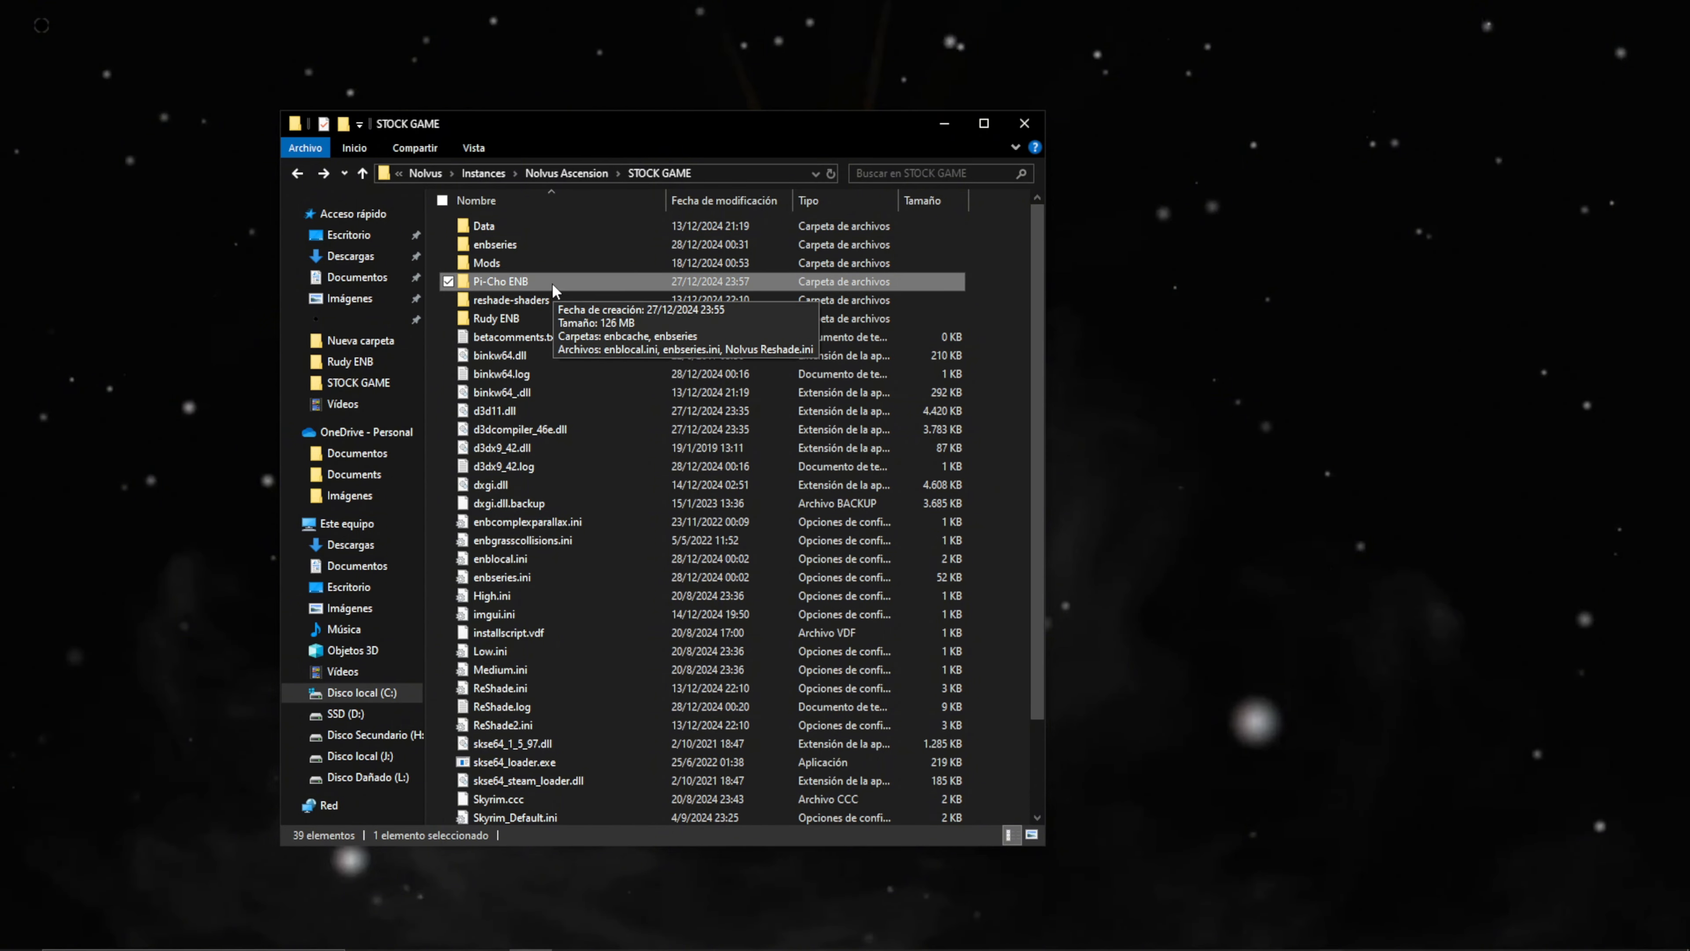
double_click(553, 282)
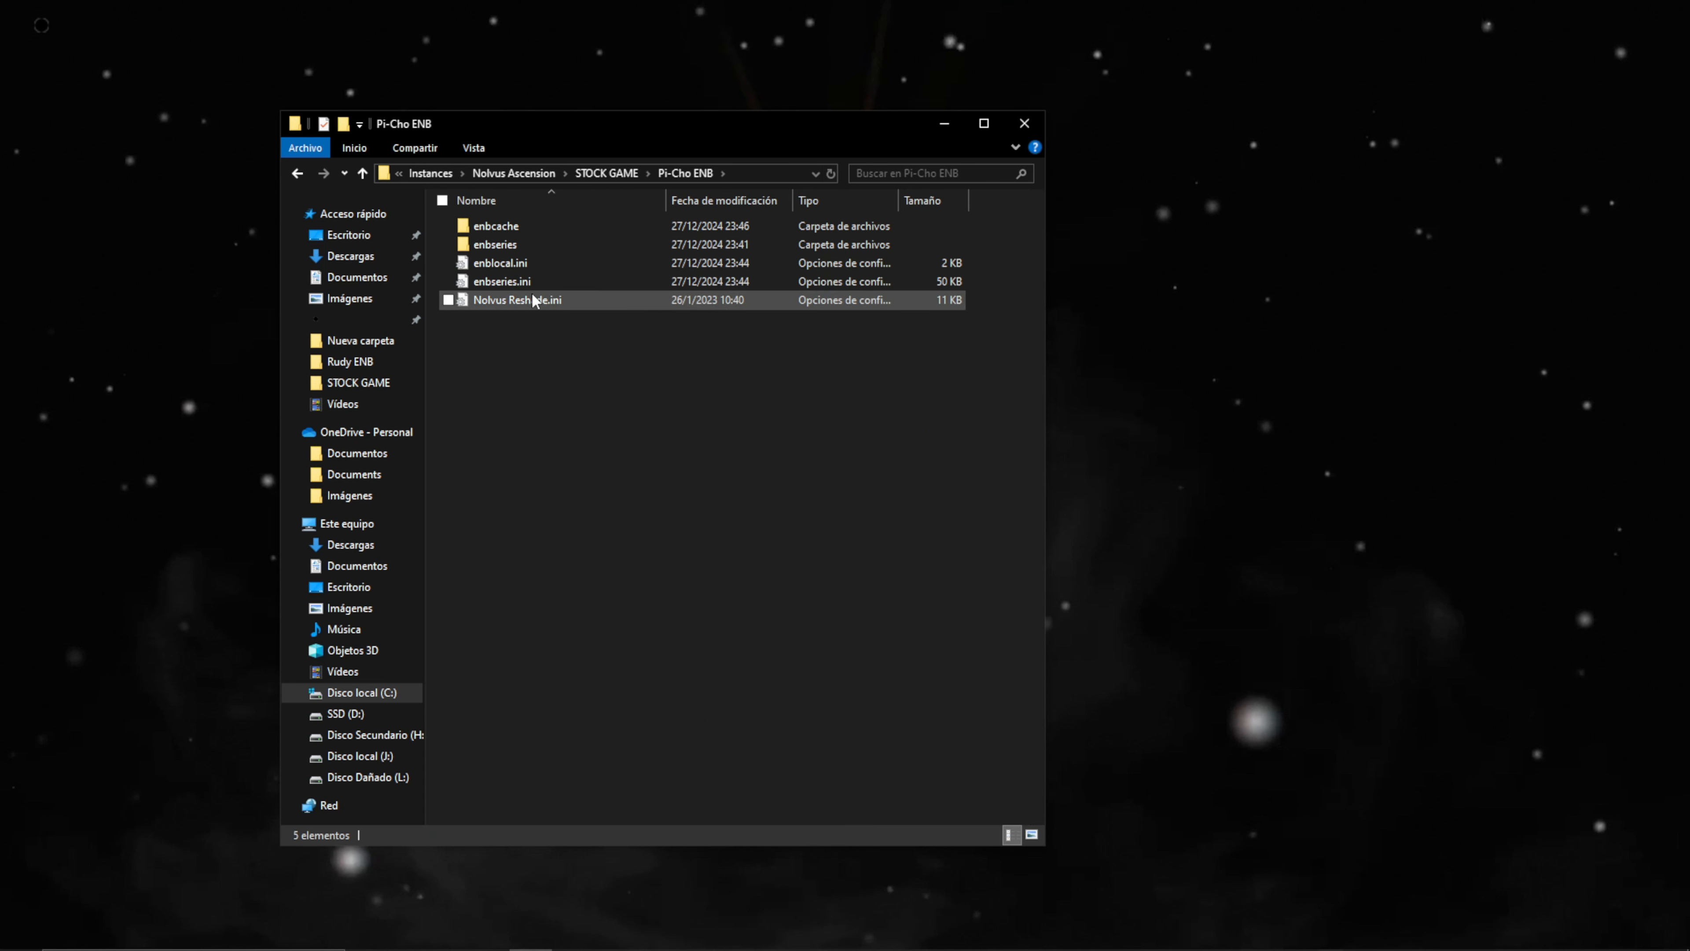
click(527, 305)
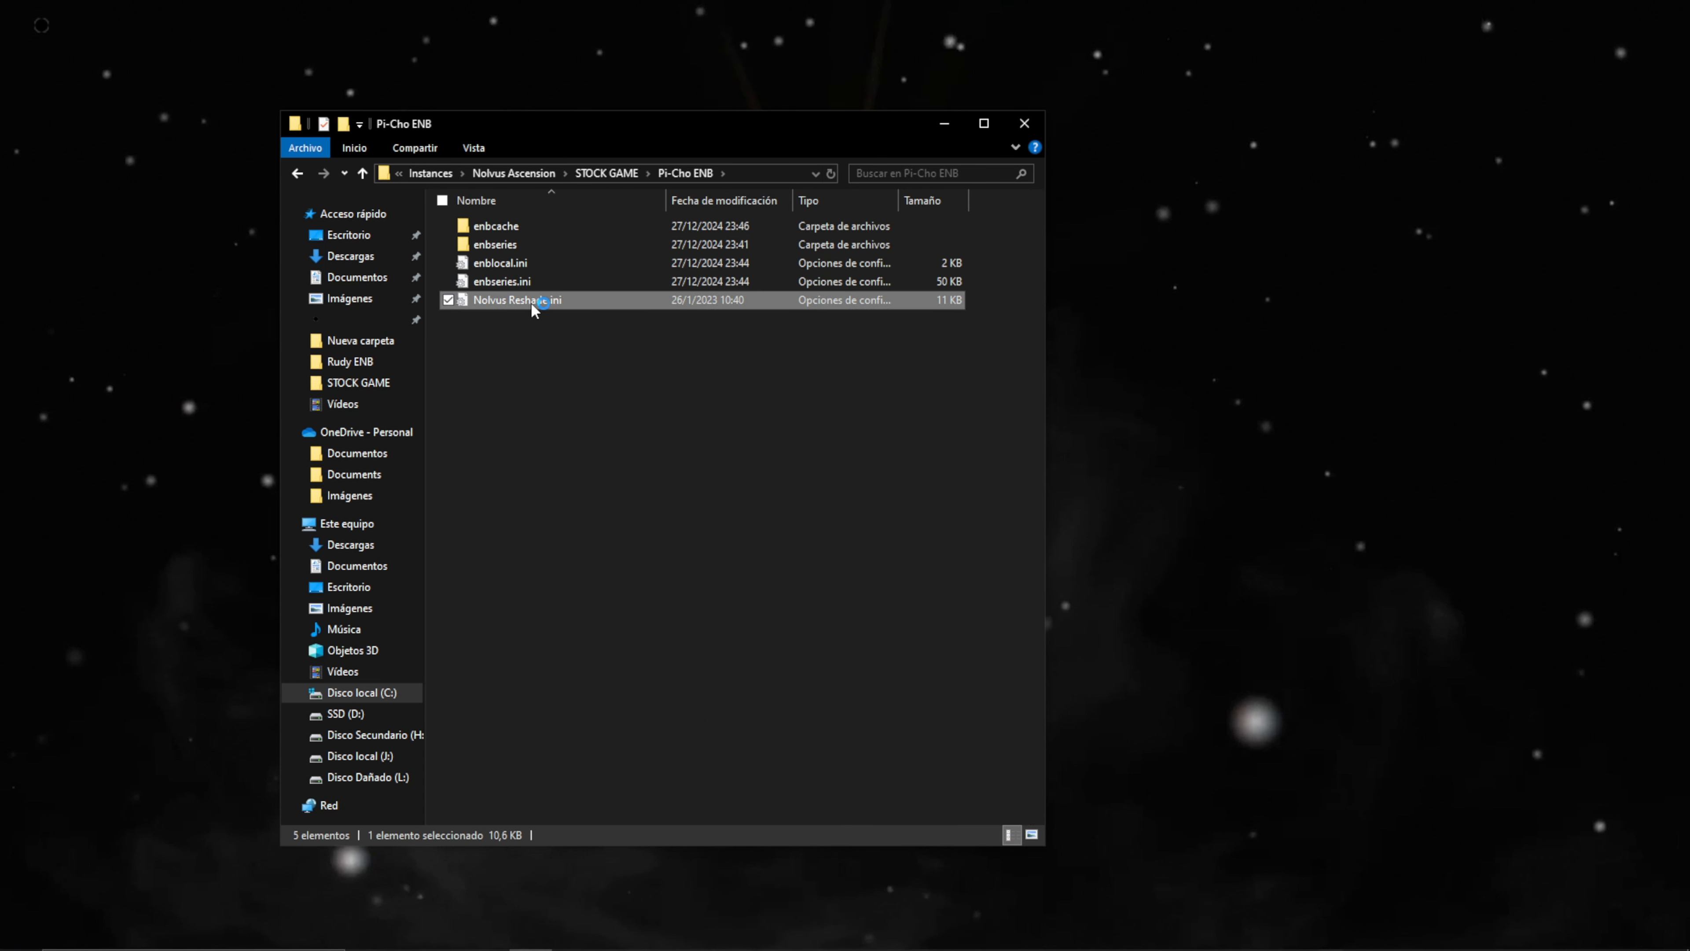
right_click(532, 304)
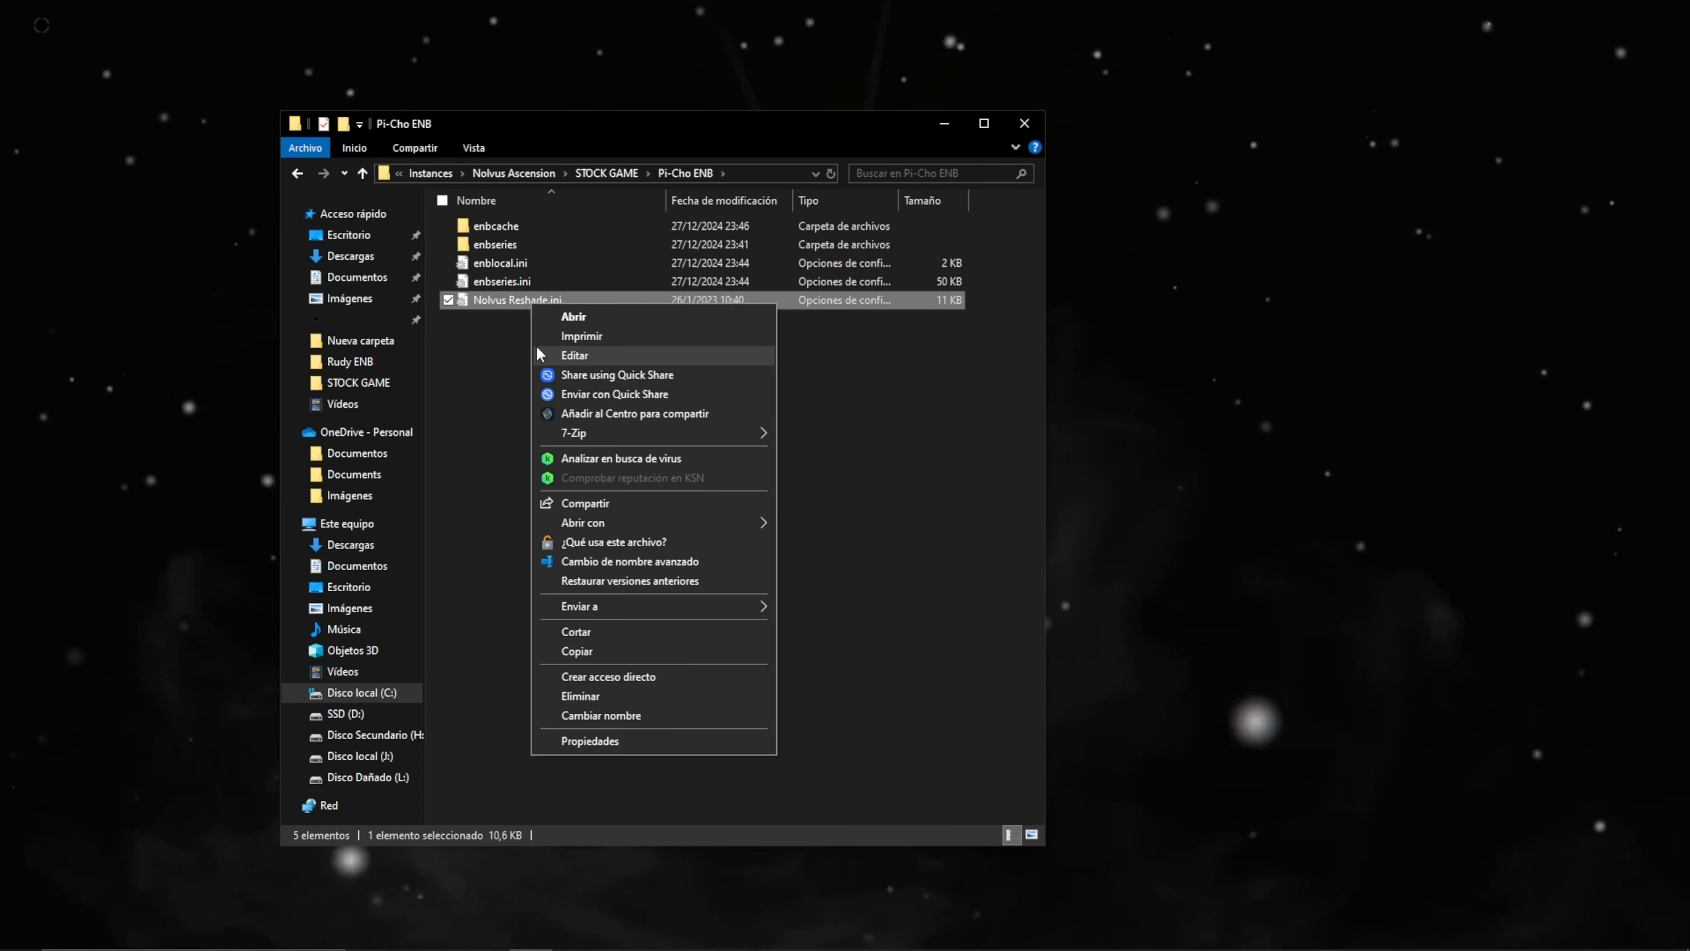
click(589, 650)
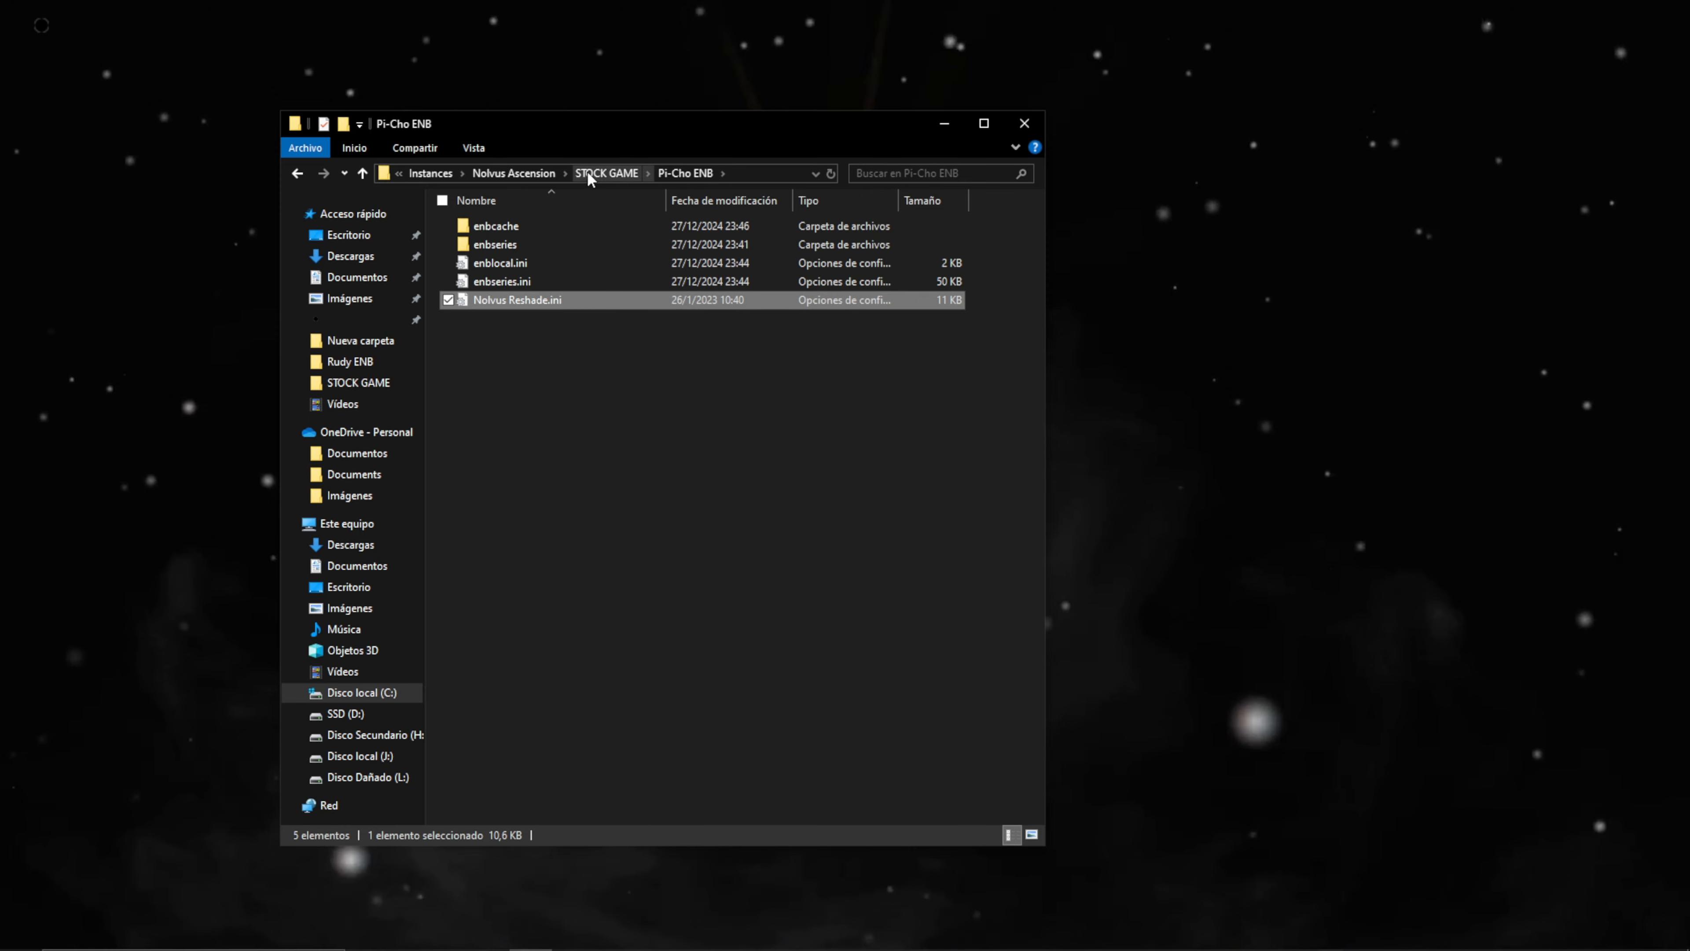
click(606, 173)
mouse_move(1041, 248)
mouse_down()
mouse_move(1042, 326)
mouse_move(1042, 279)
mouse_up()
right_click(987, 388)
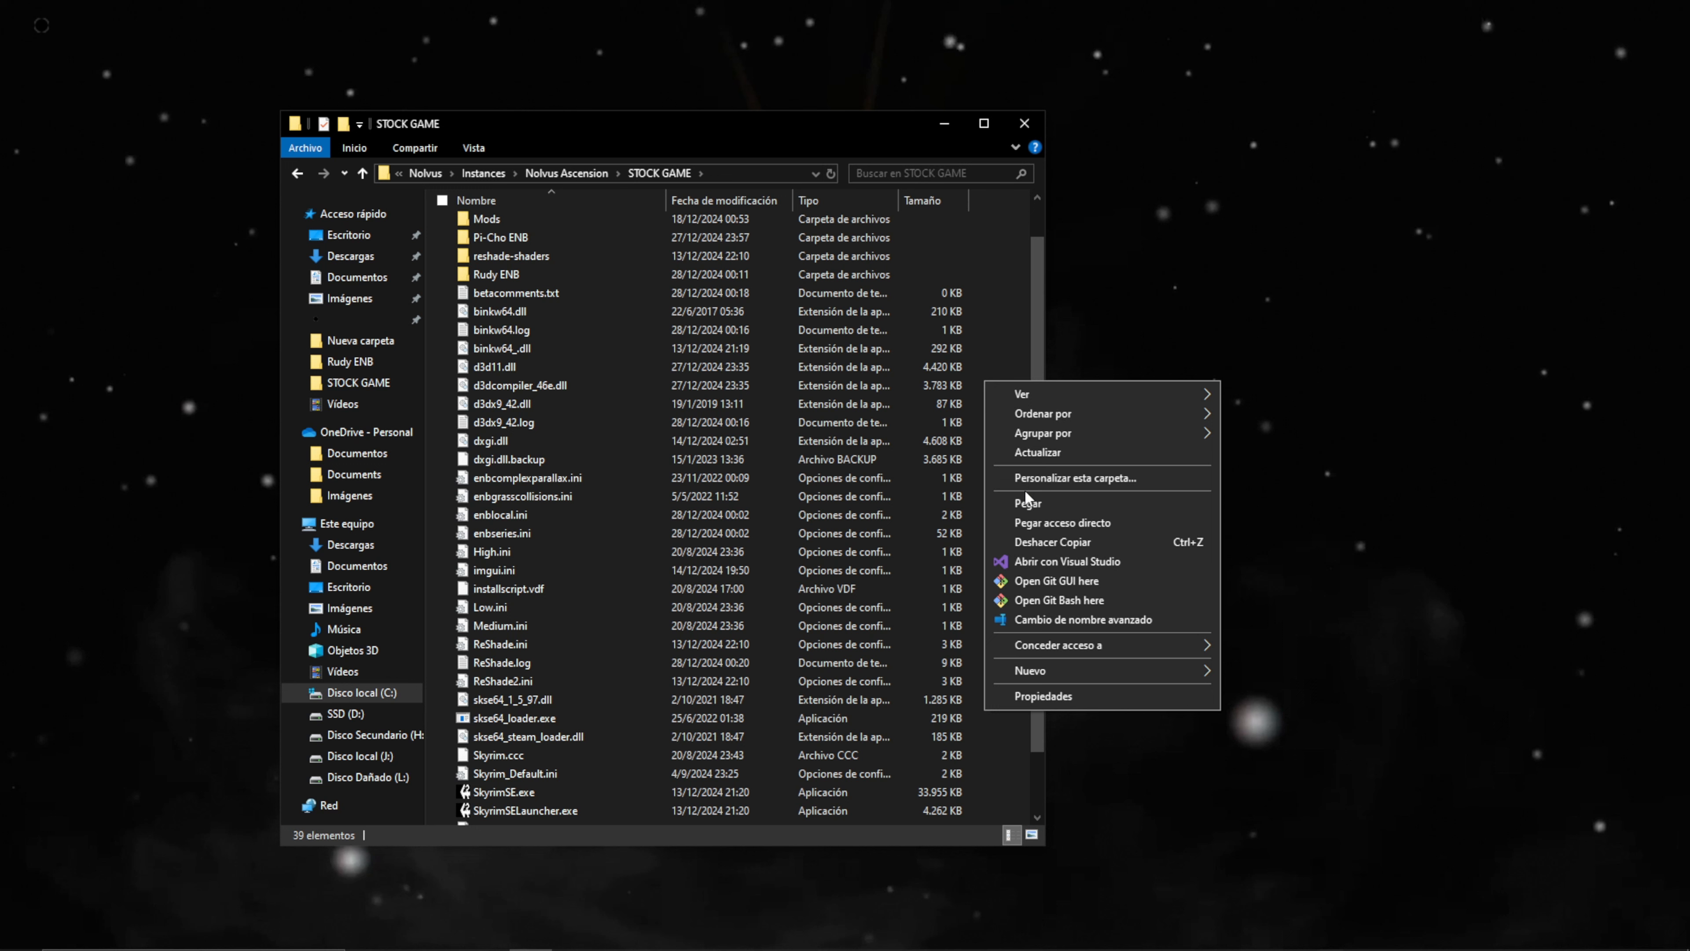
click(1026, 503)
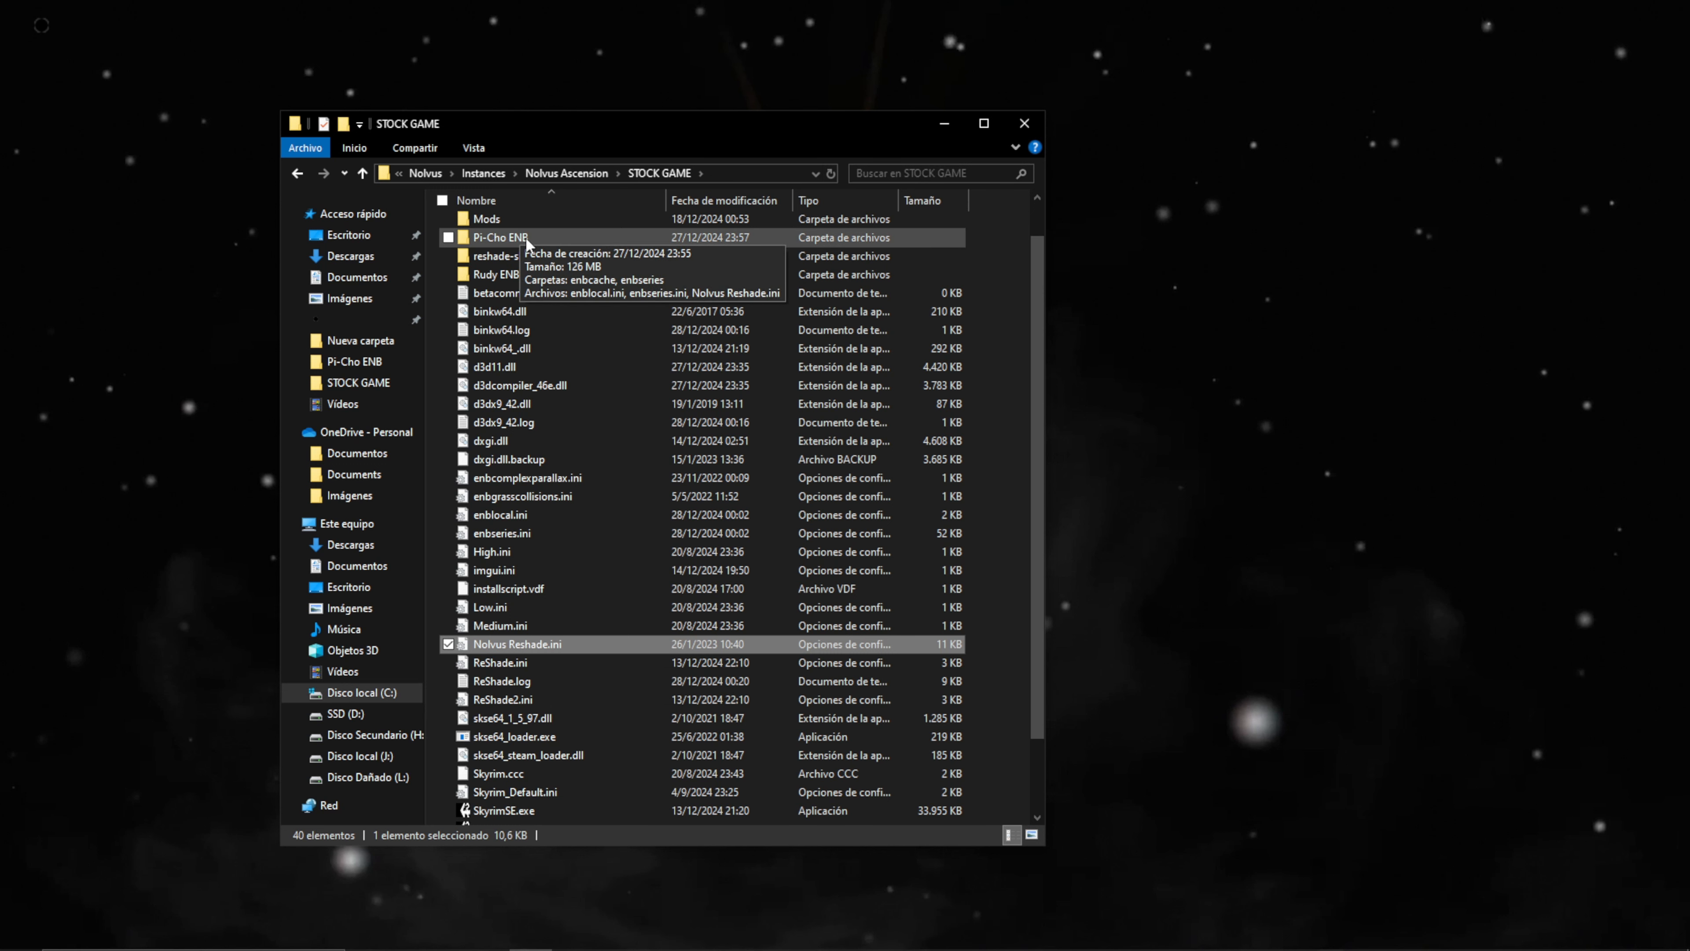
click(500, 239)
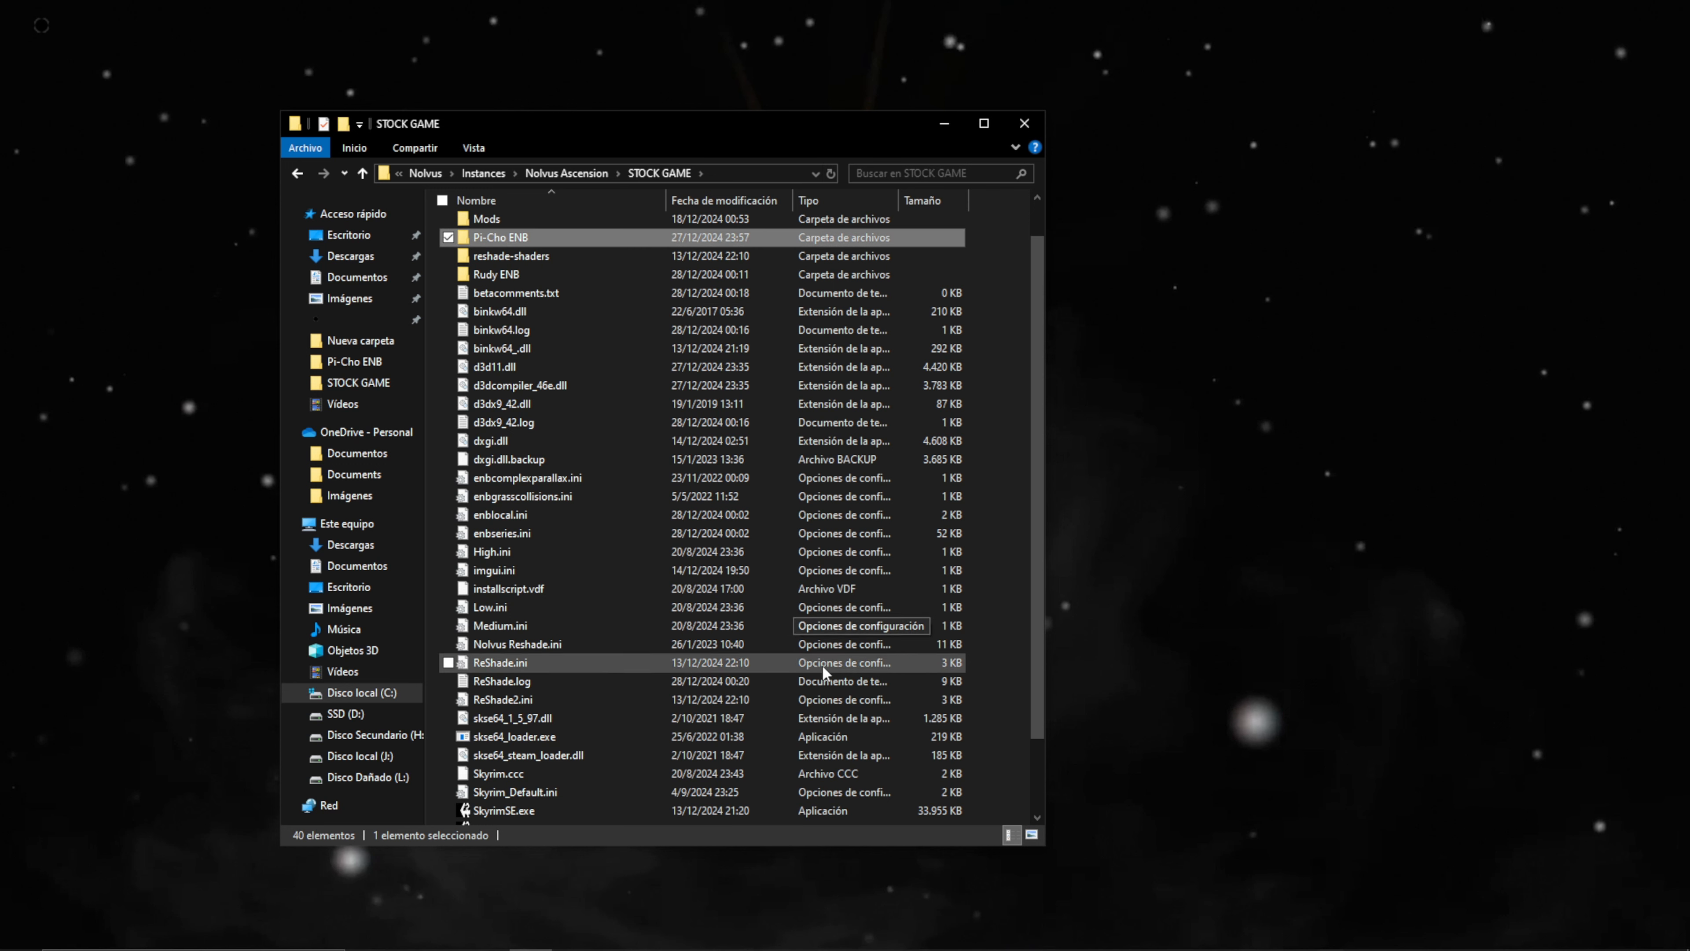
click(495, 276)
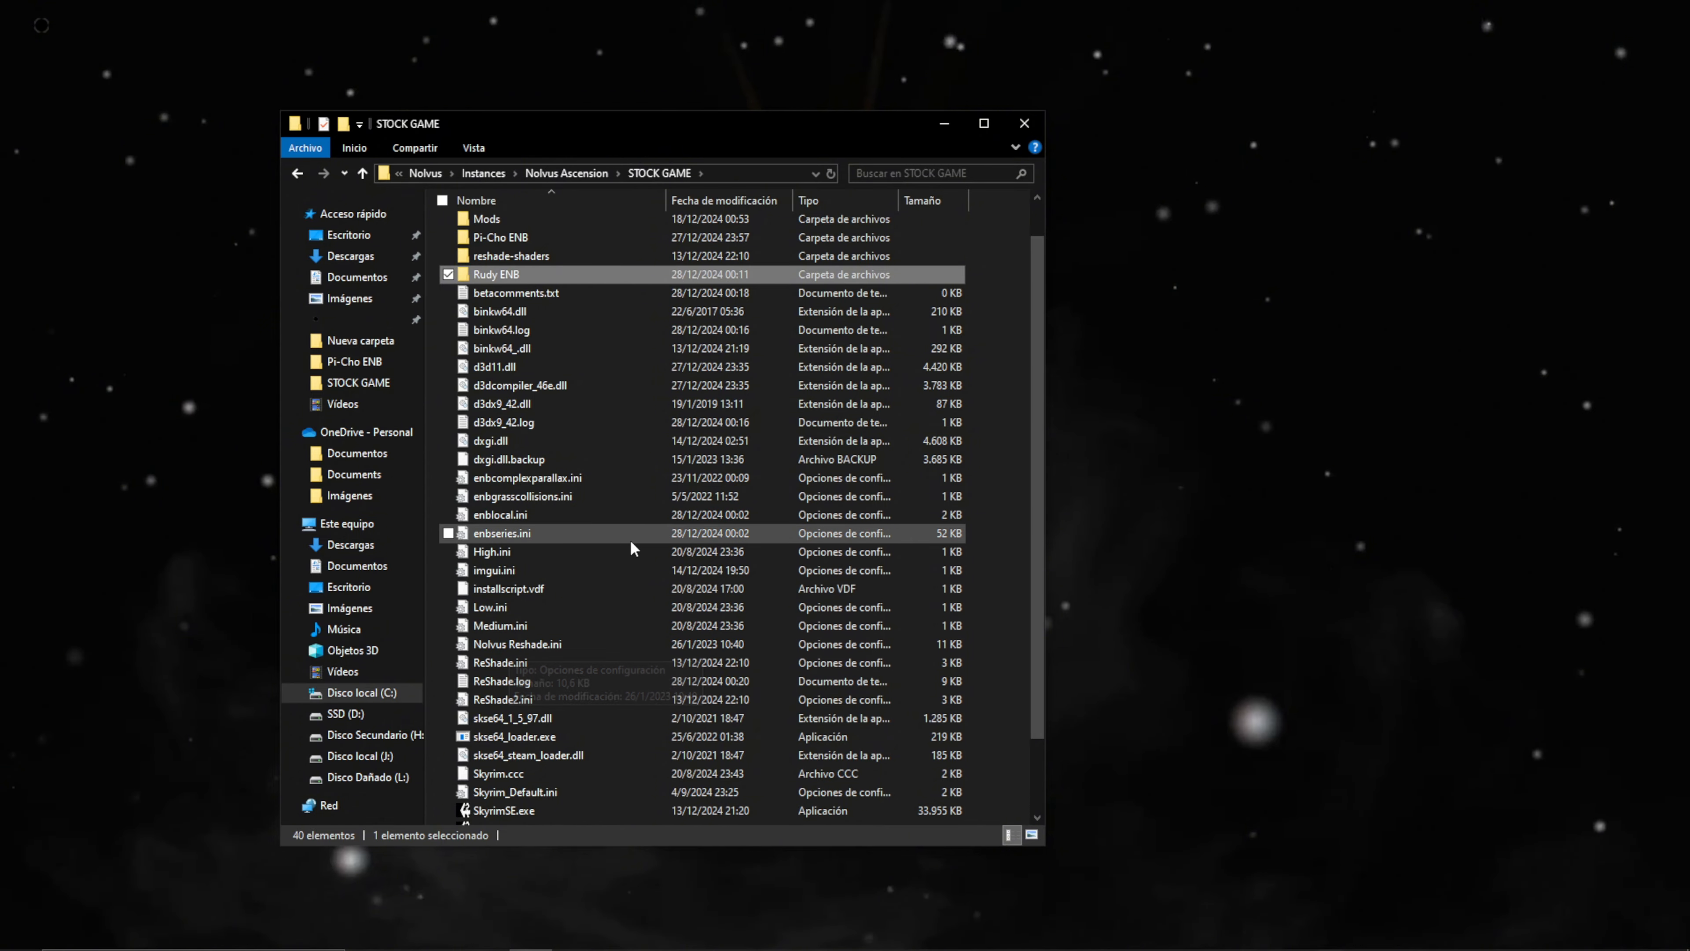
click(519, 650)
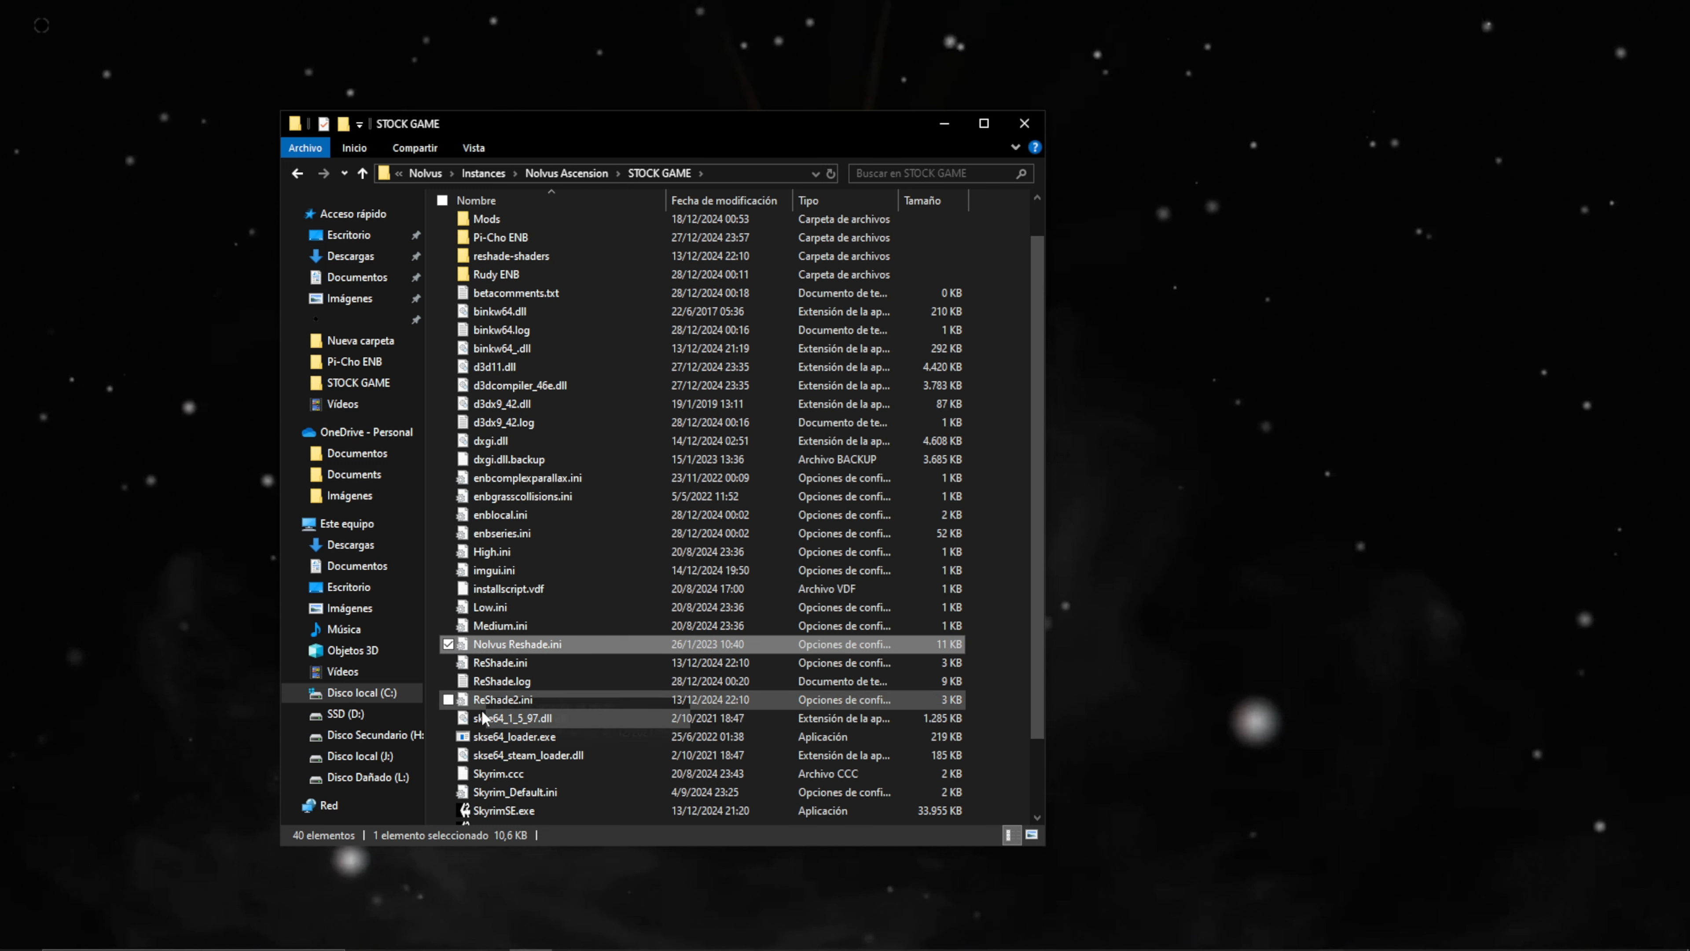
scroll(1042, 645, up, 1)
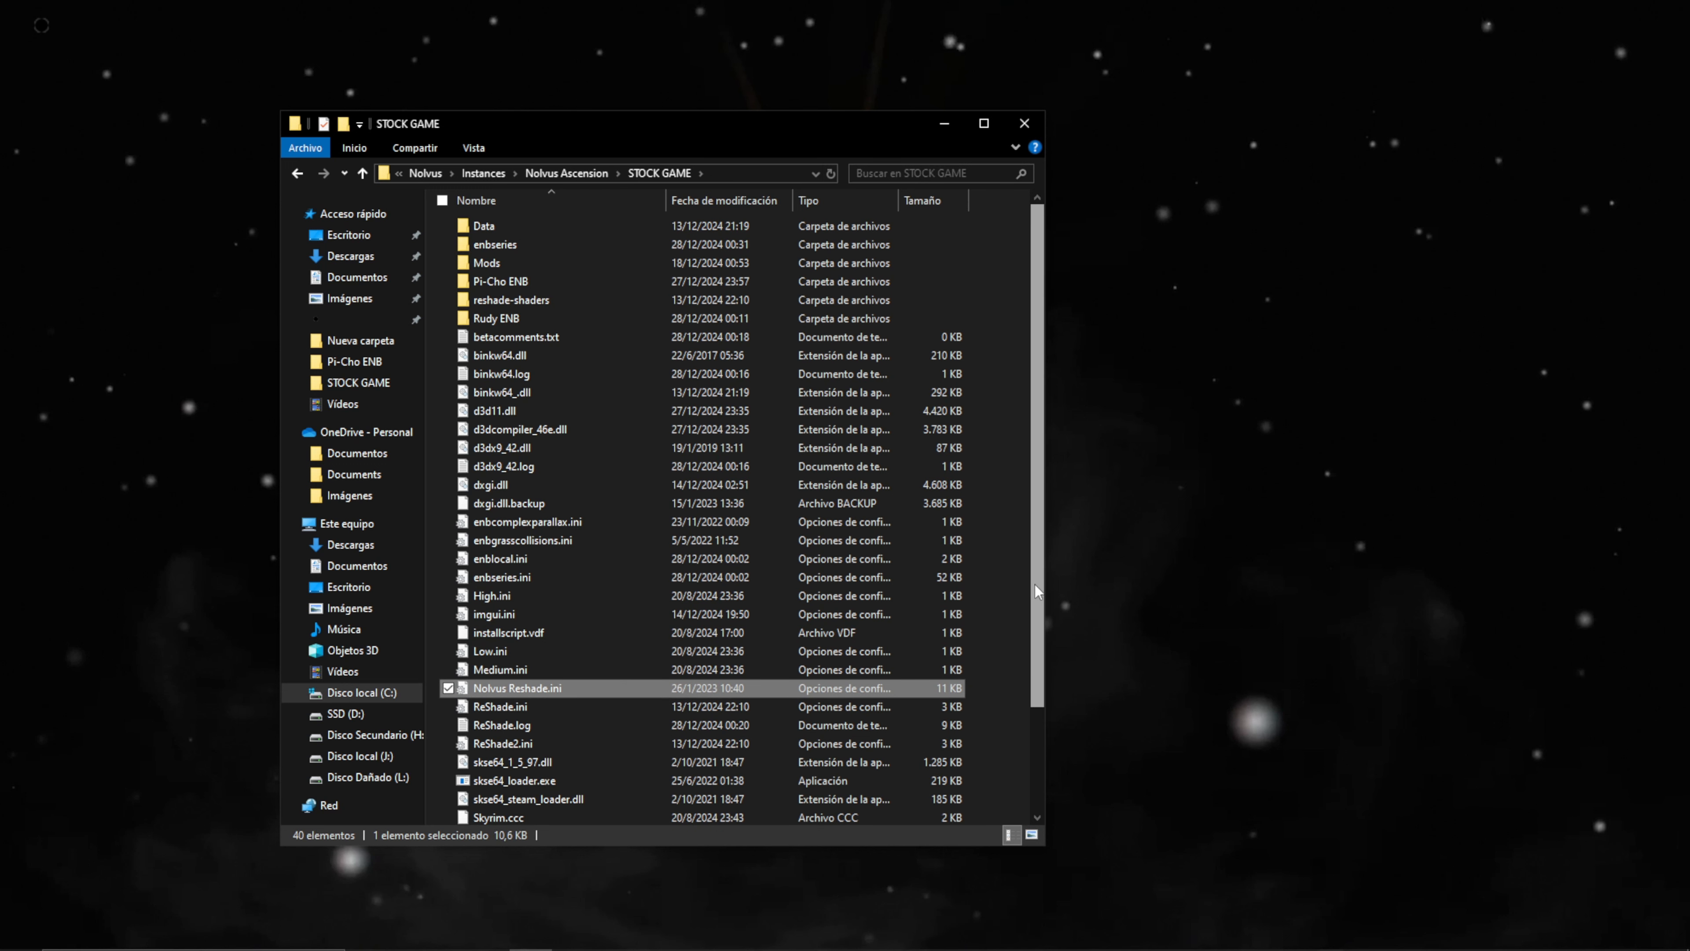
- Switch to the Nolvus guide in Edge and expand the Bjorn ENB instructions under section 11.3
click(1177, 934)
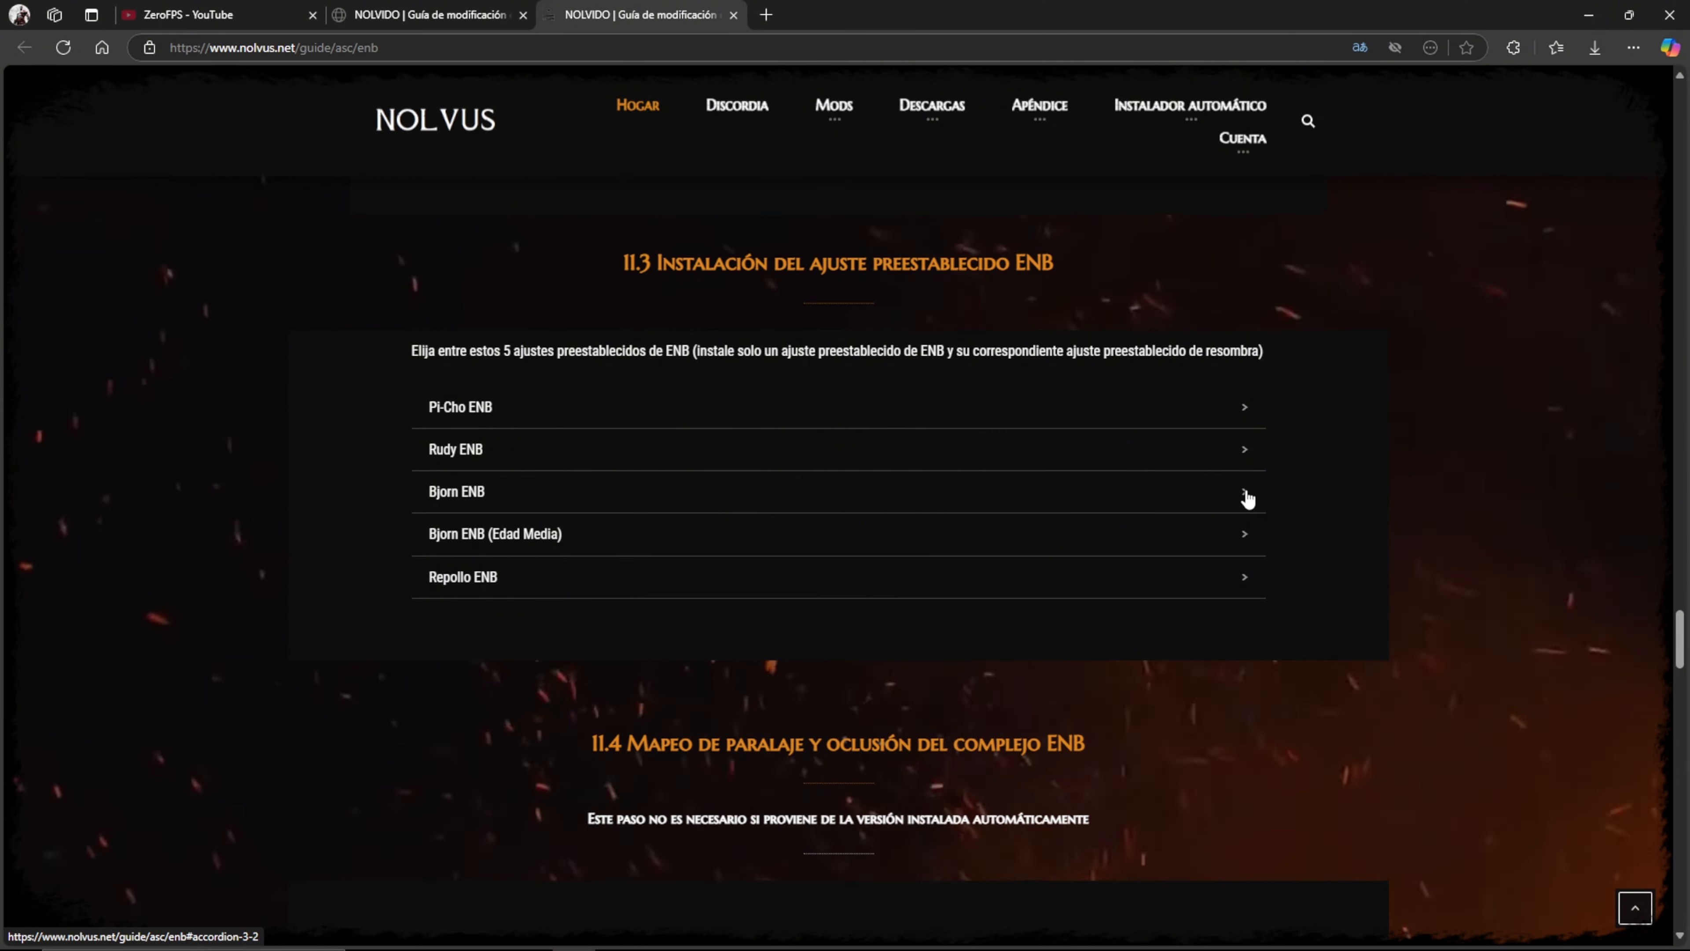
click(1245, 494)
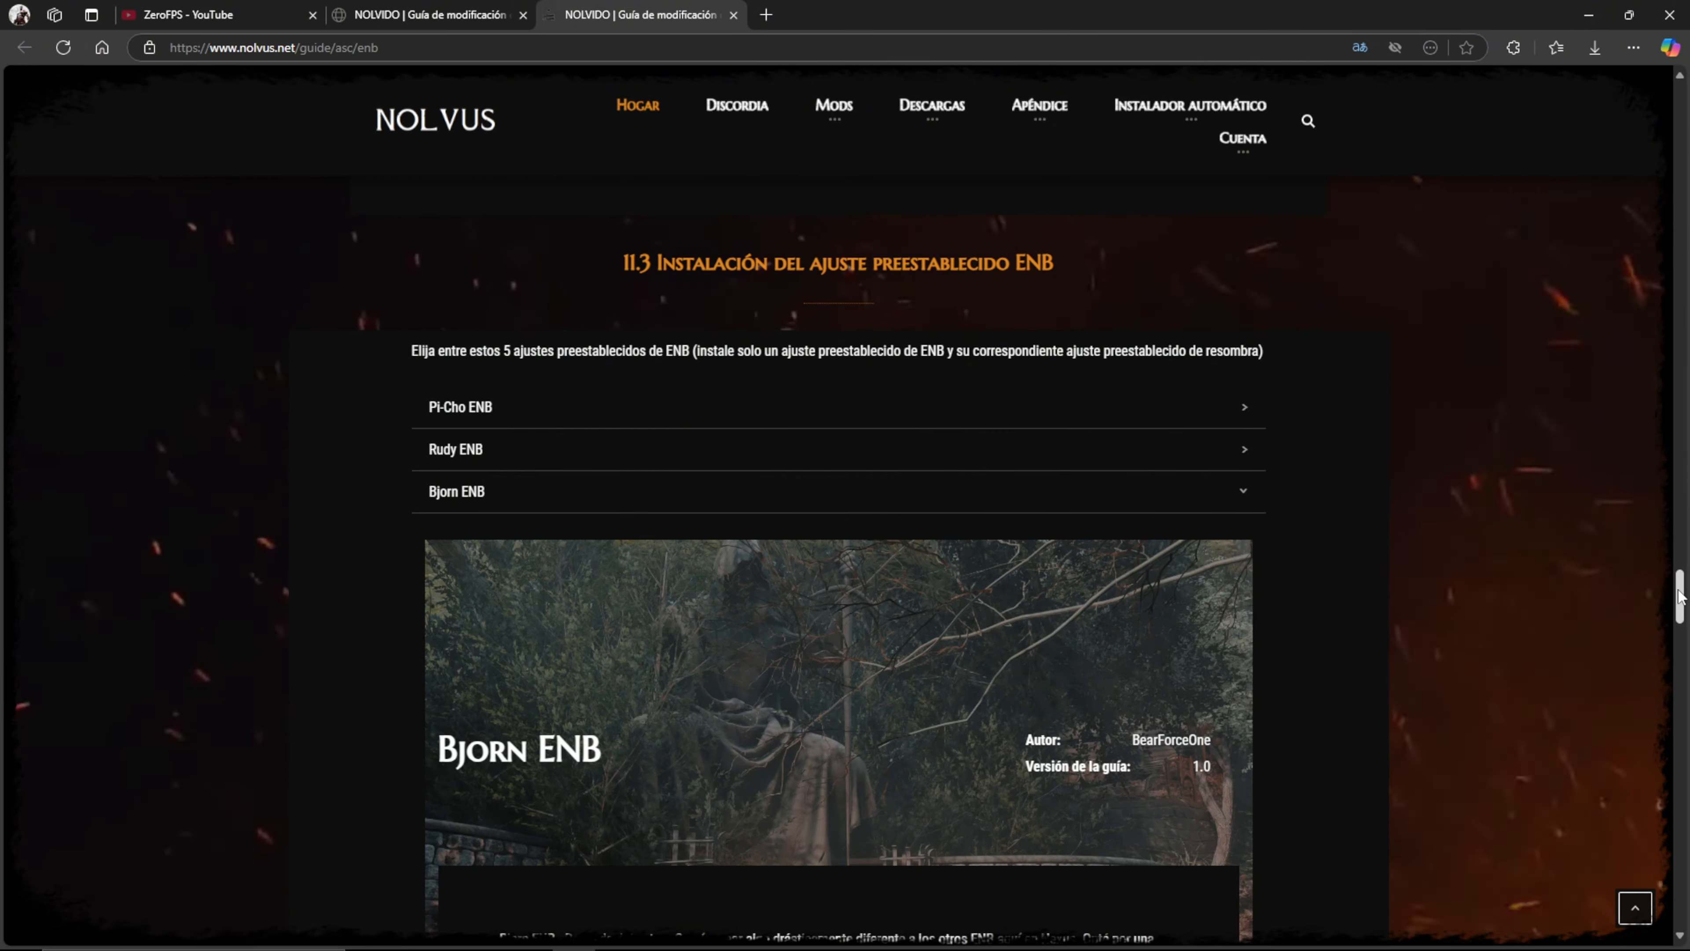
drag(1680, 589, 1679, 639)
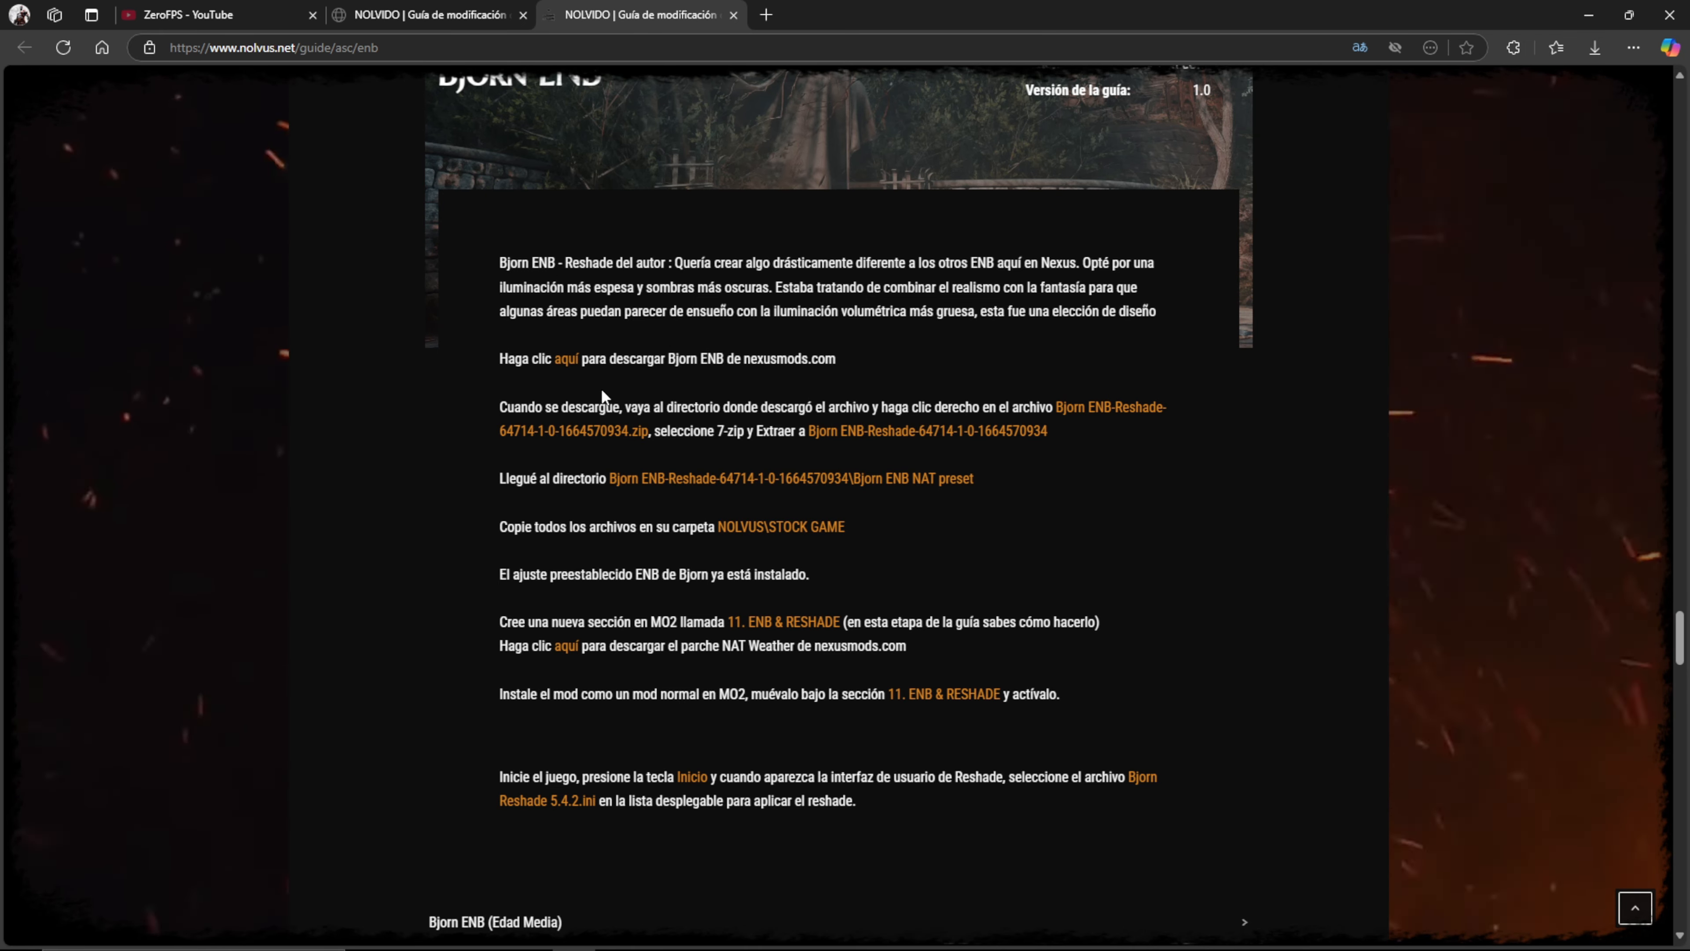
- Download Bjorn ENB-Reshade-64714-1-0-1664570934.zip from Nexus Mods with the free slow download
click(566, 359)
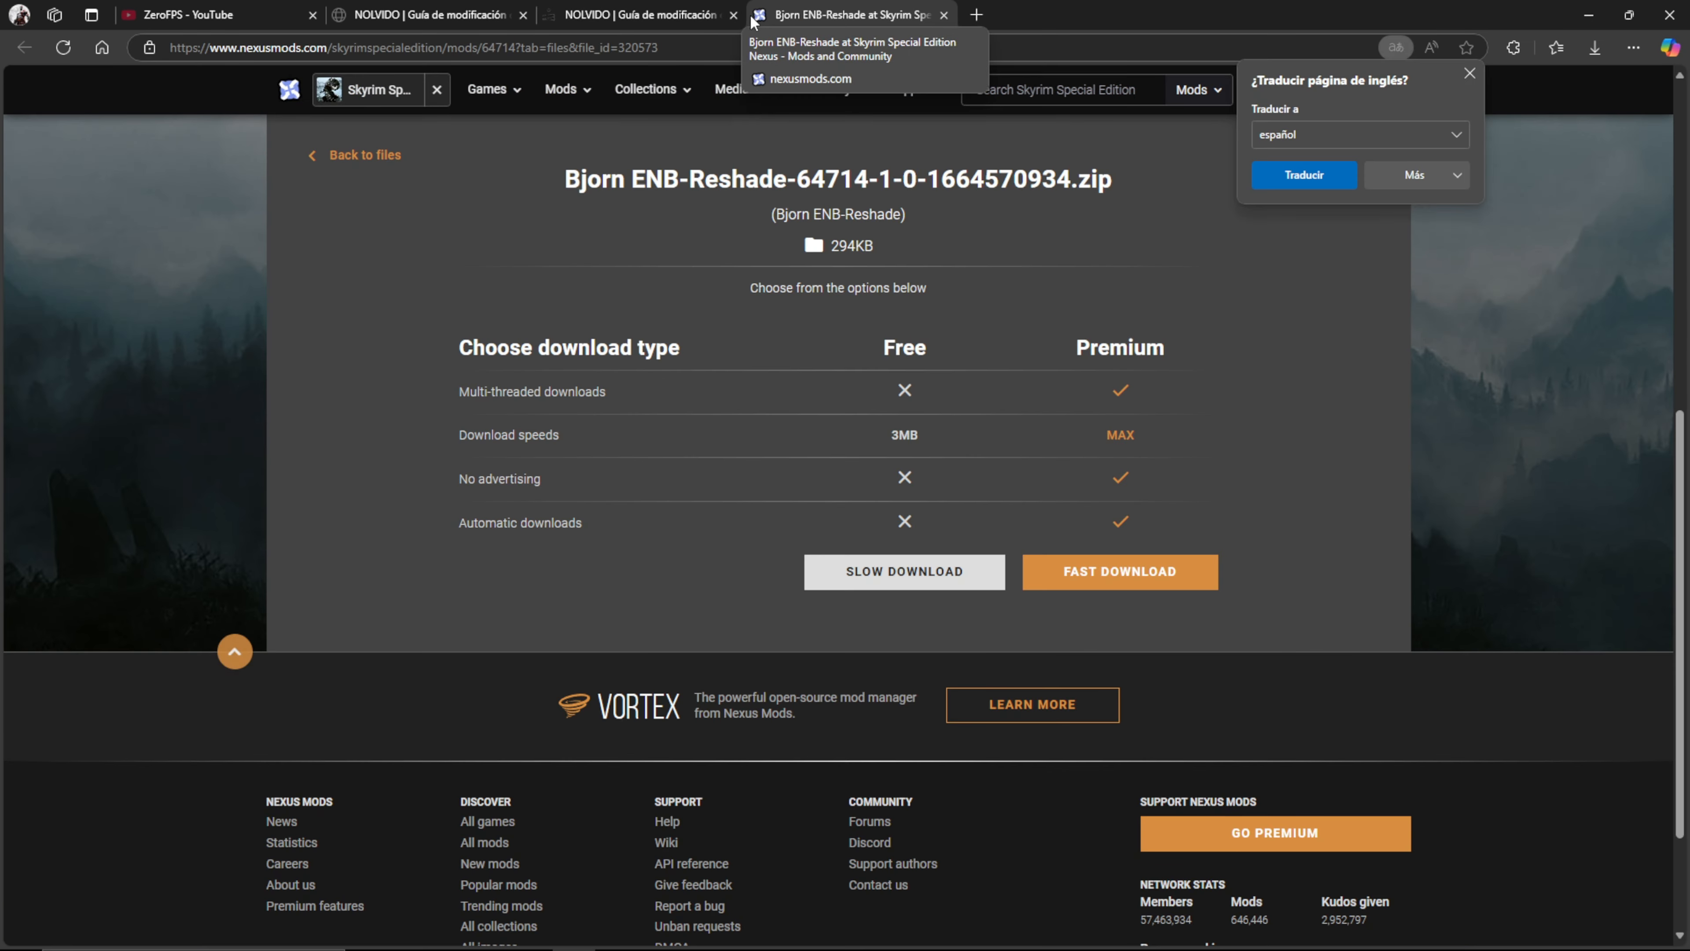
click(1469, 74)
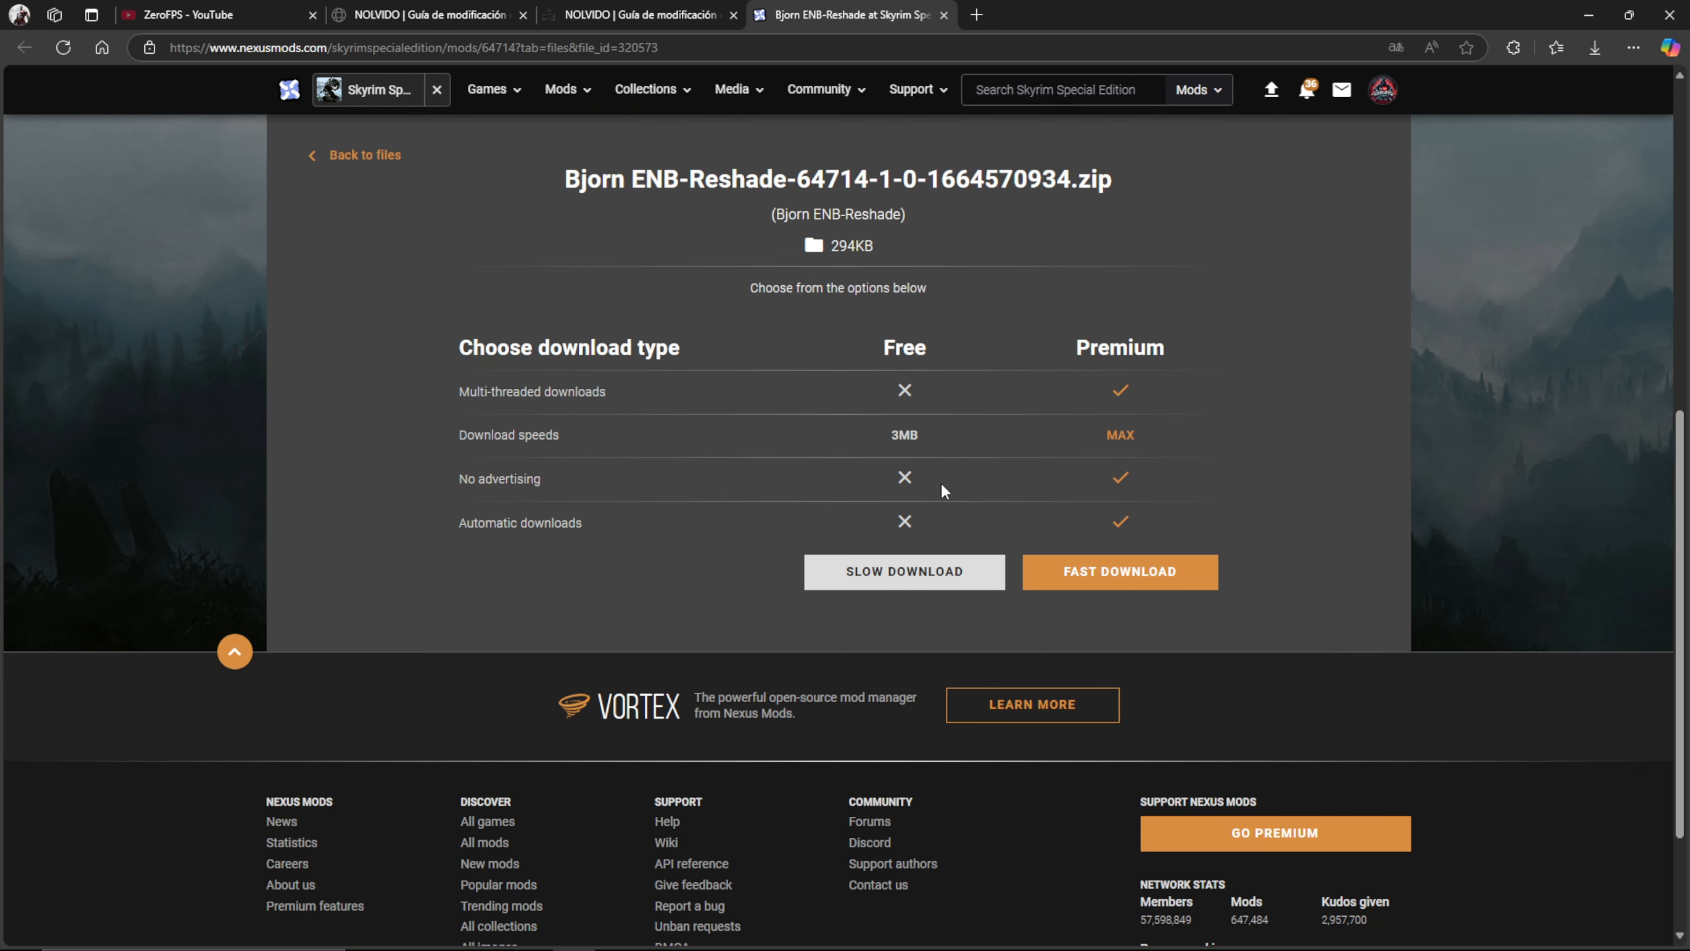
click(836, 573)
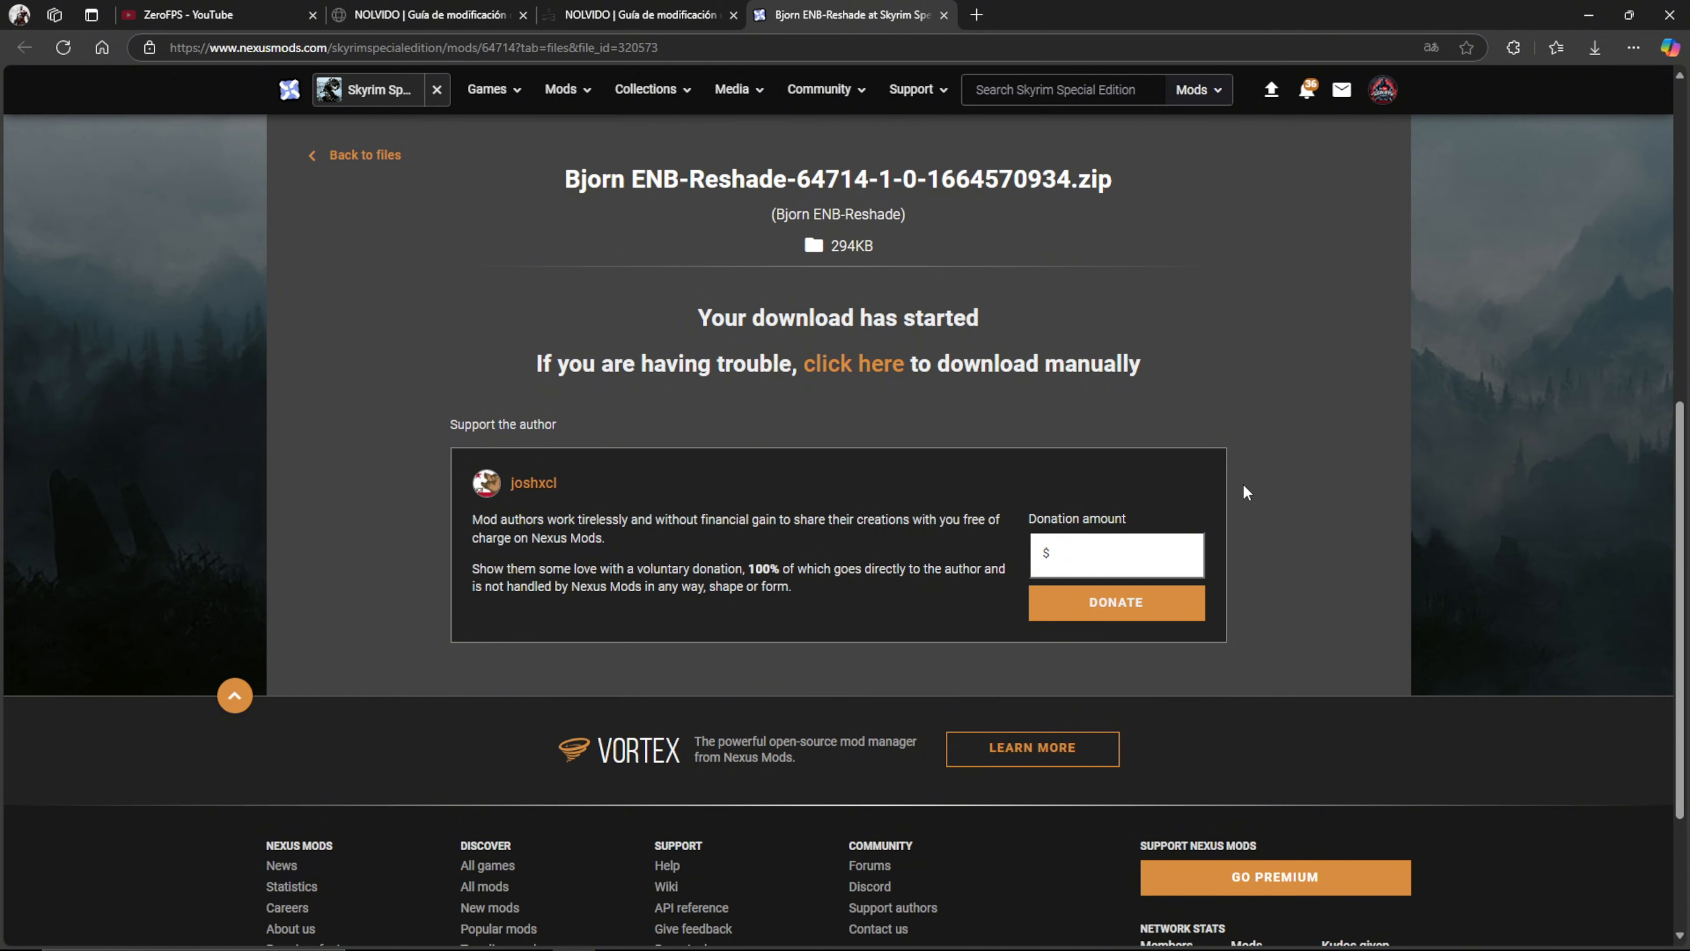
- Open the downloaded Bjorn ENB-Reshade archive and select everything inside its Bjorn ENB NAT preset folder
click(1355, 137)
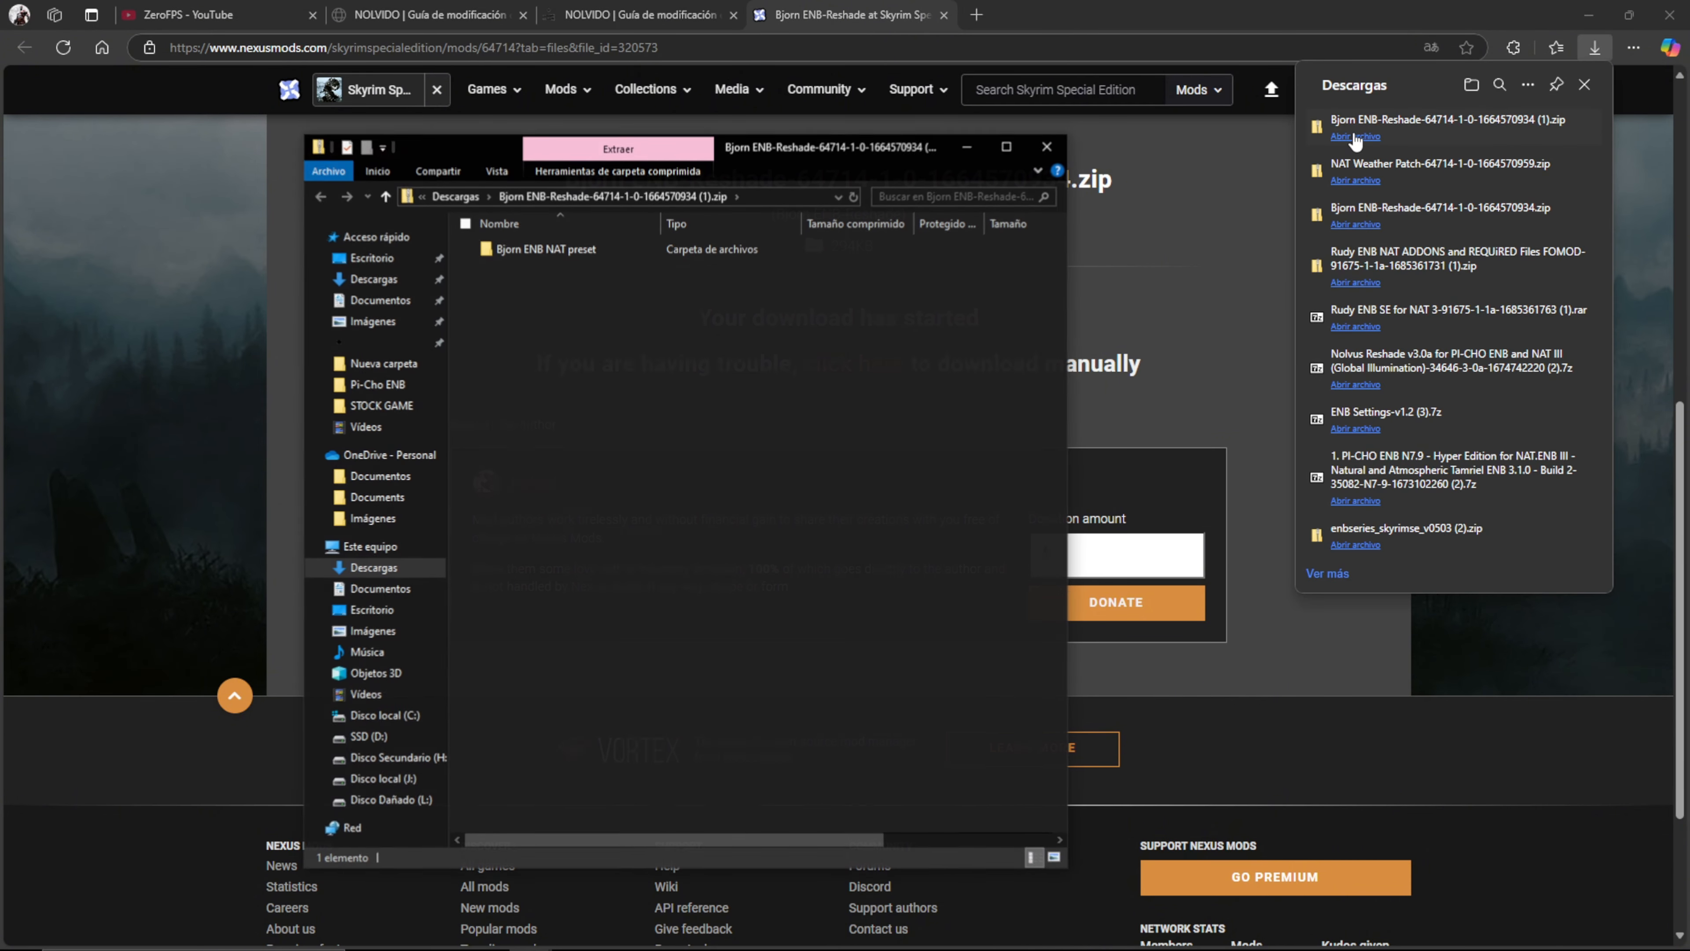
click(1587, 16)
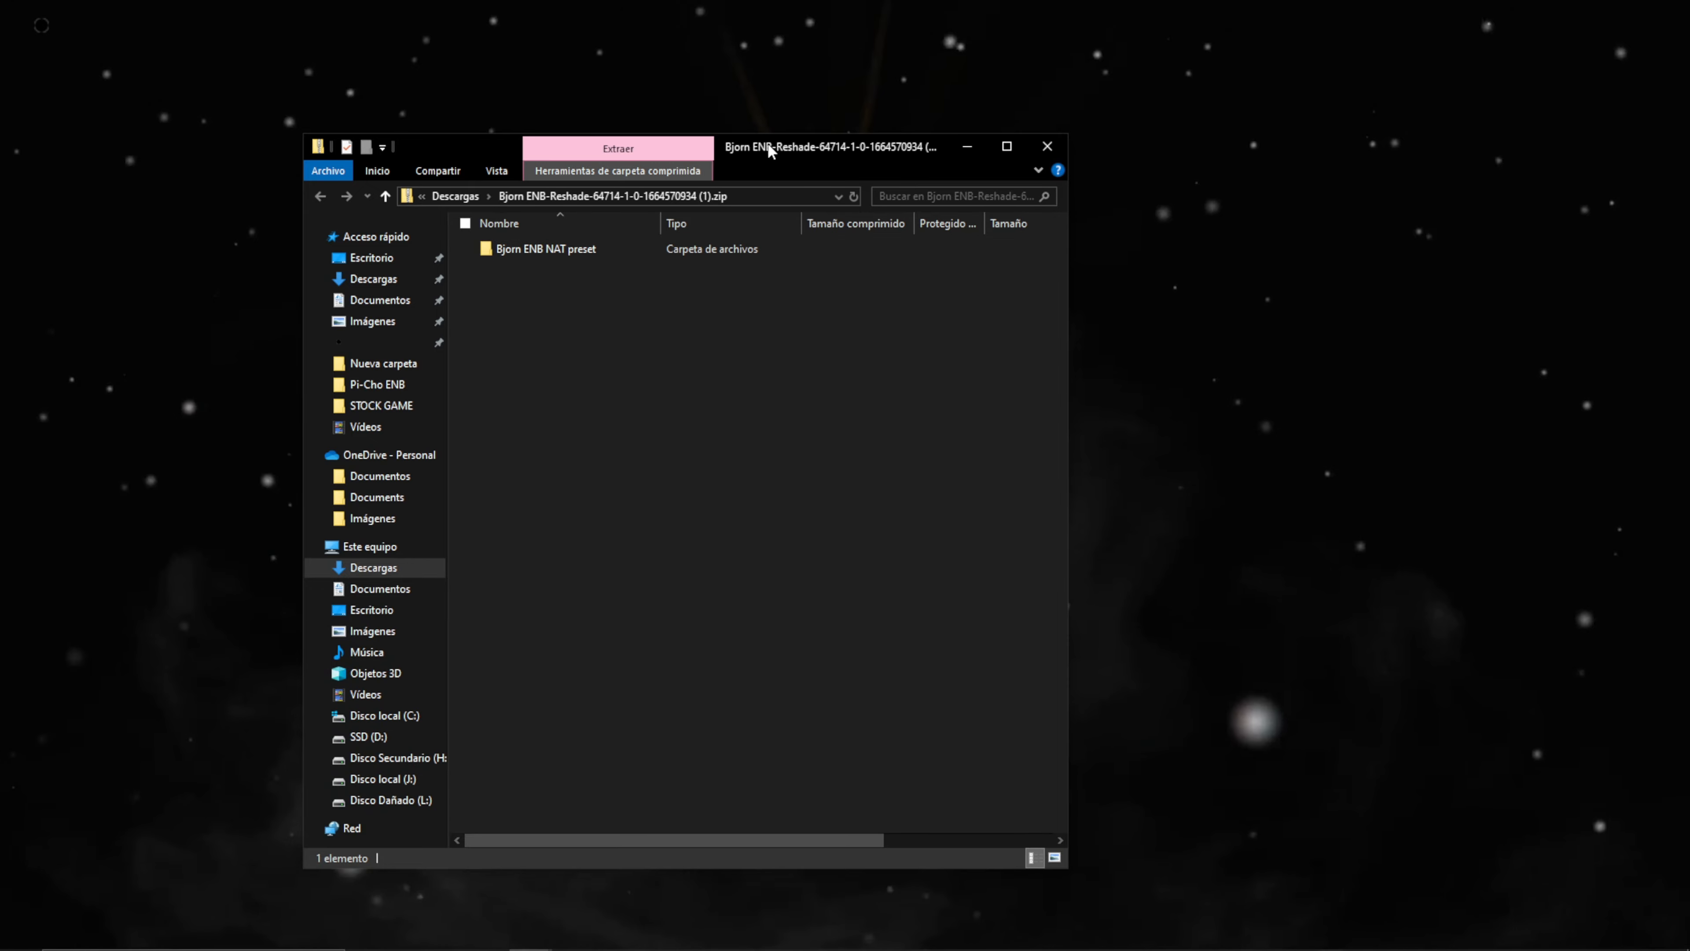
drag(769, 145, 1267, 124)
double_click(1037, 227)
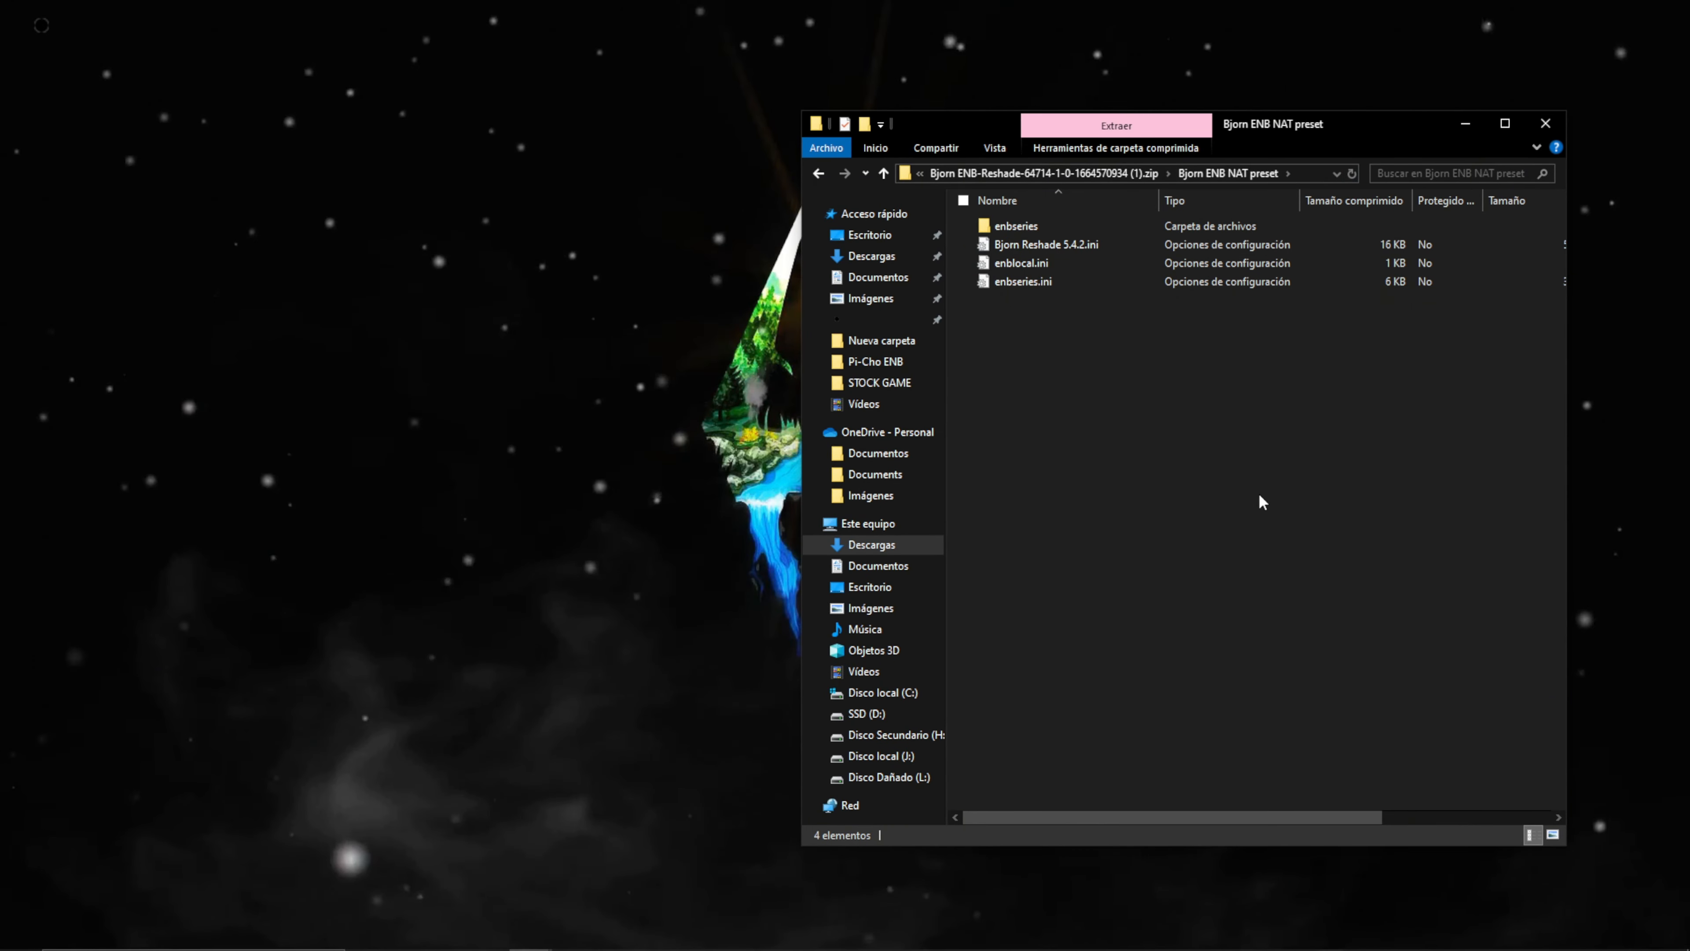
click(1064, 173)
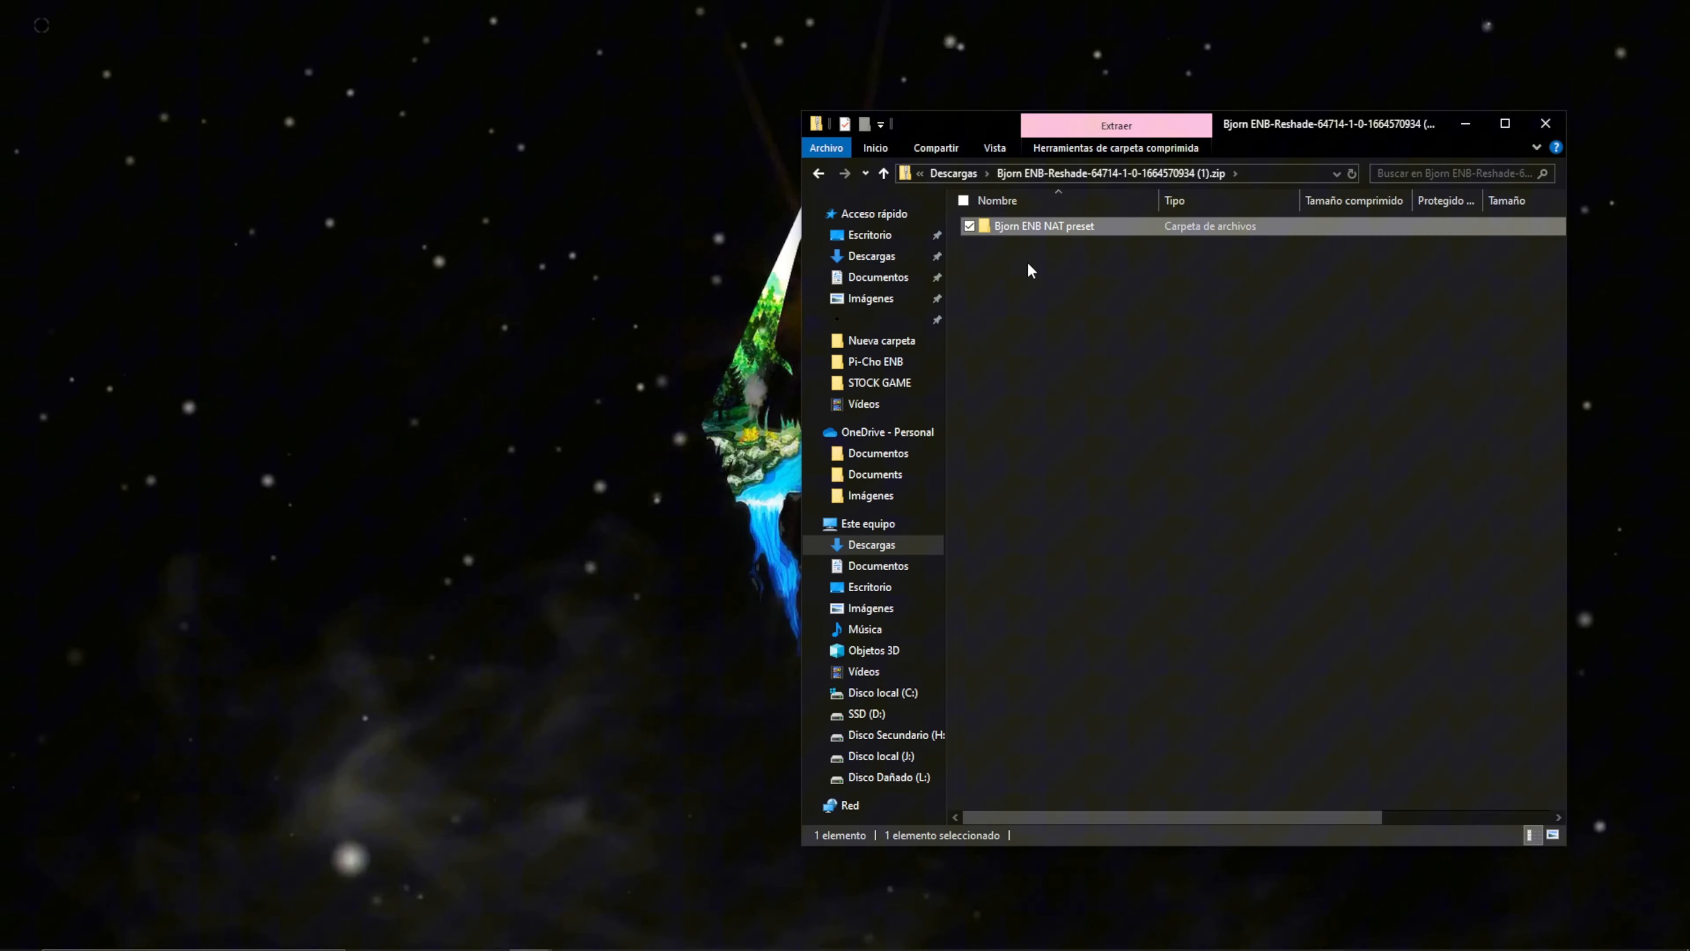
double_click(1120, 226)
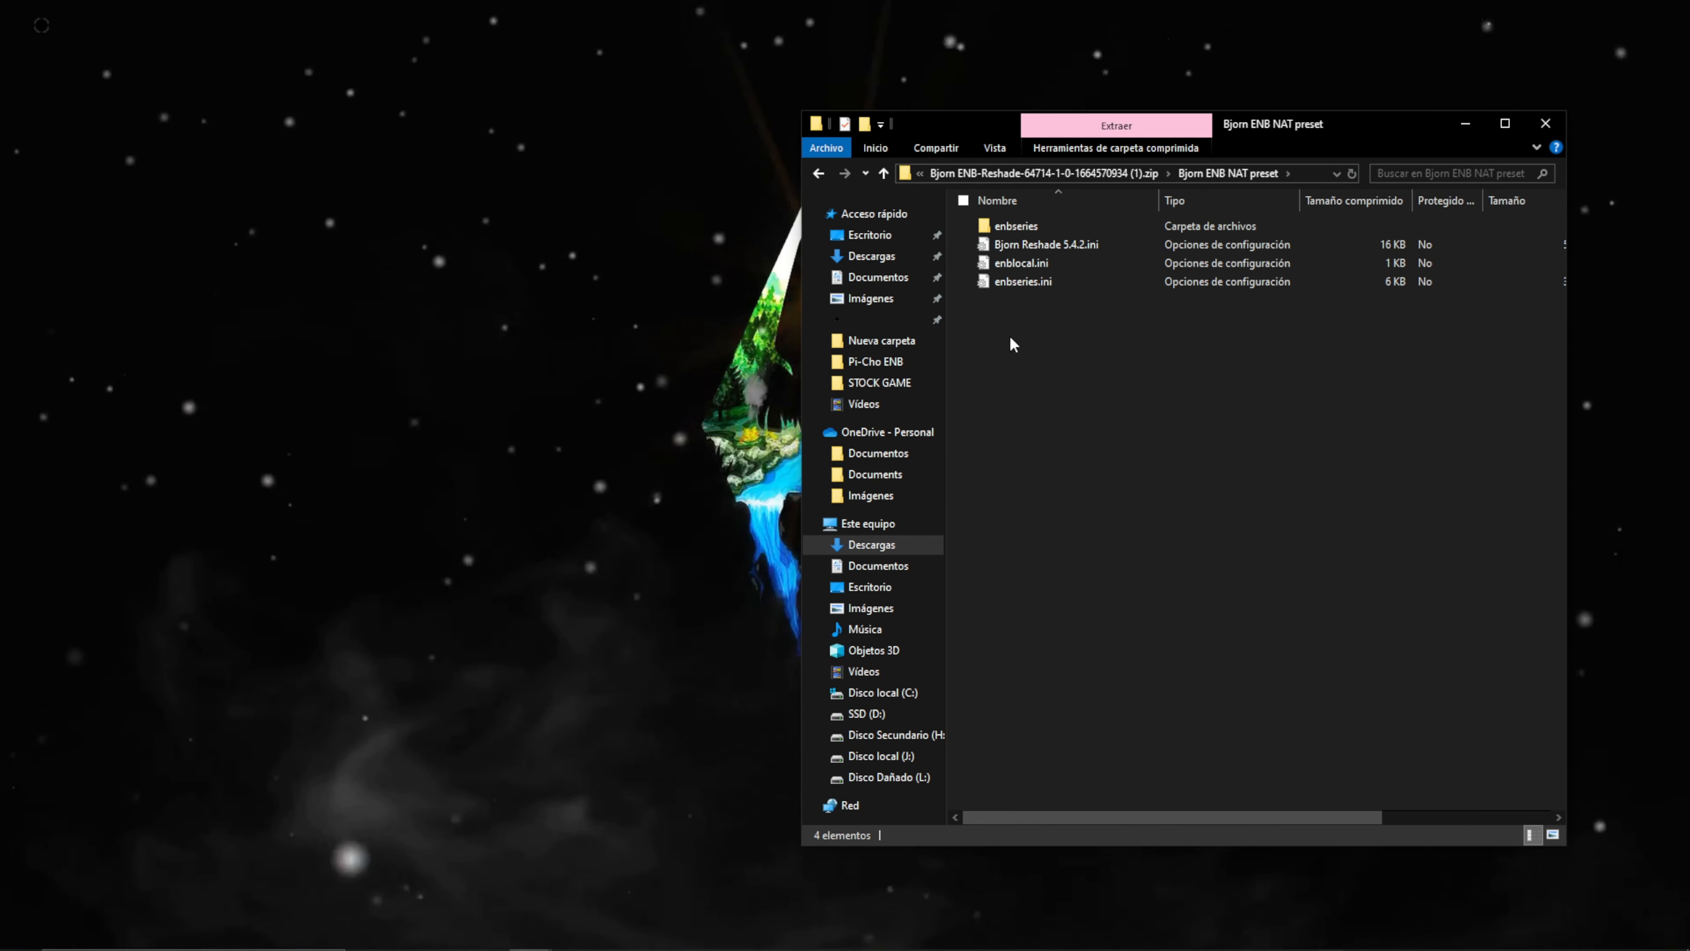
drag(1010, 343, 1023, 231)
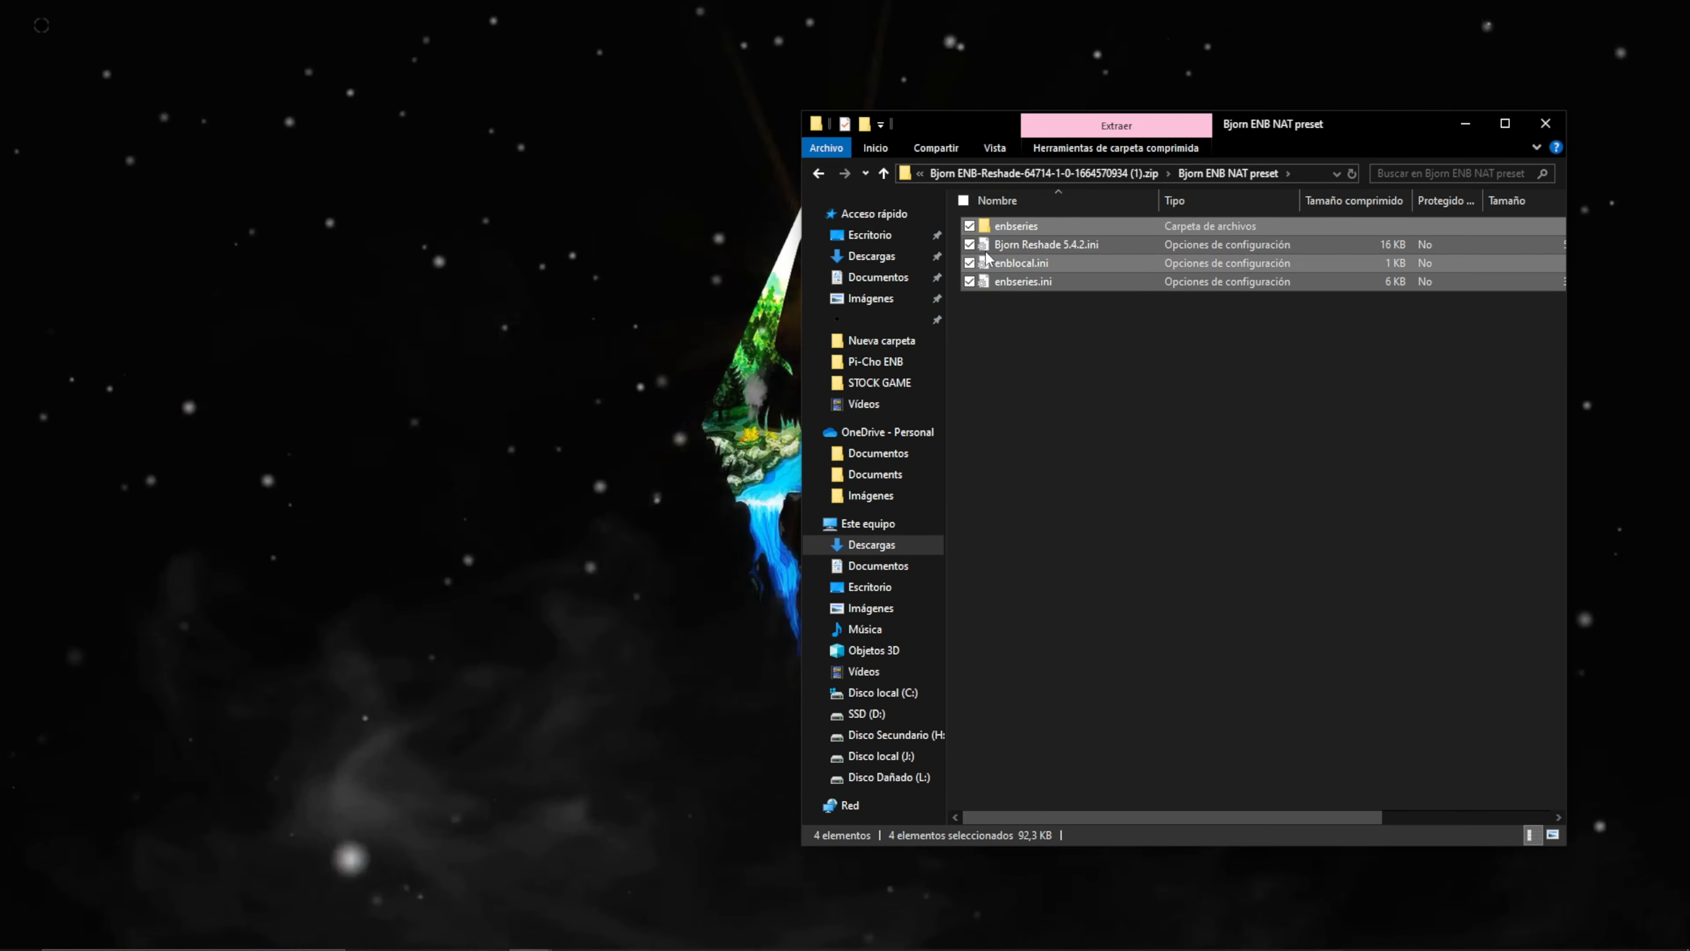
- Bring up the STOCK GAME folder window and place it side by side with the Bjorn ENB NAT preset window
mouse_move(426, 903)
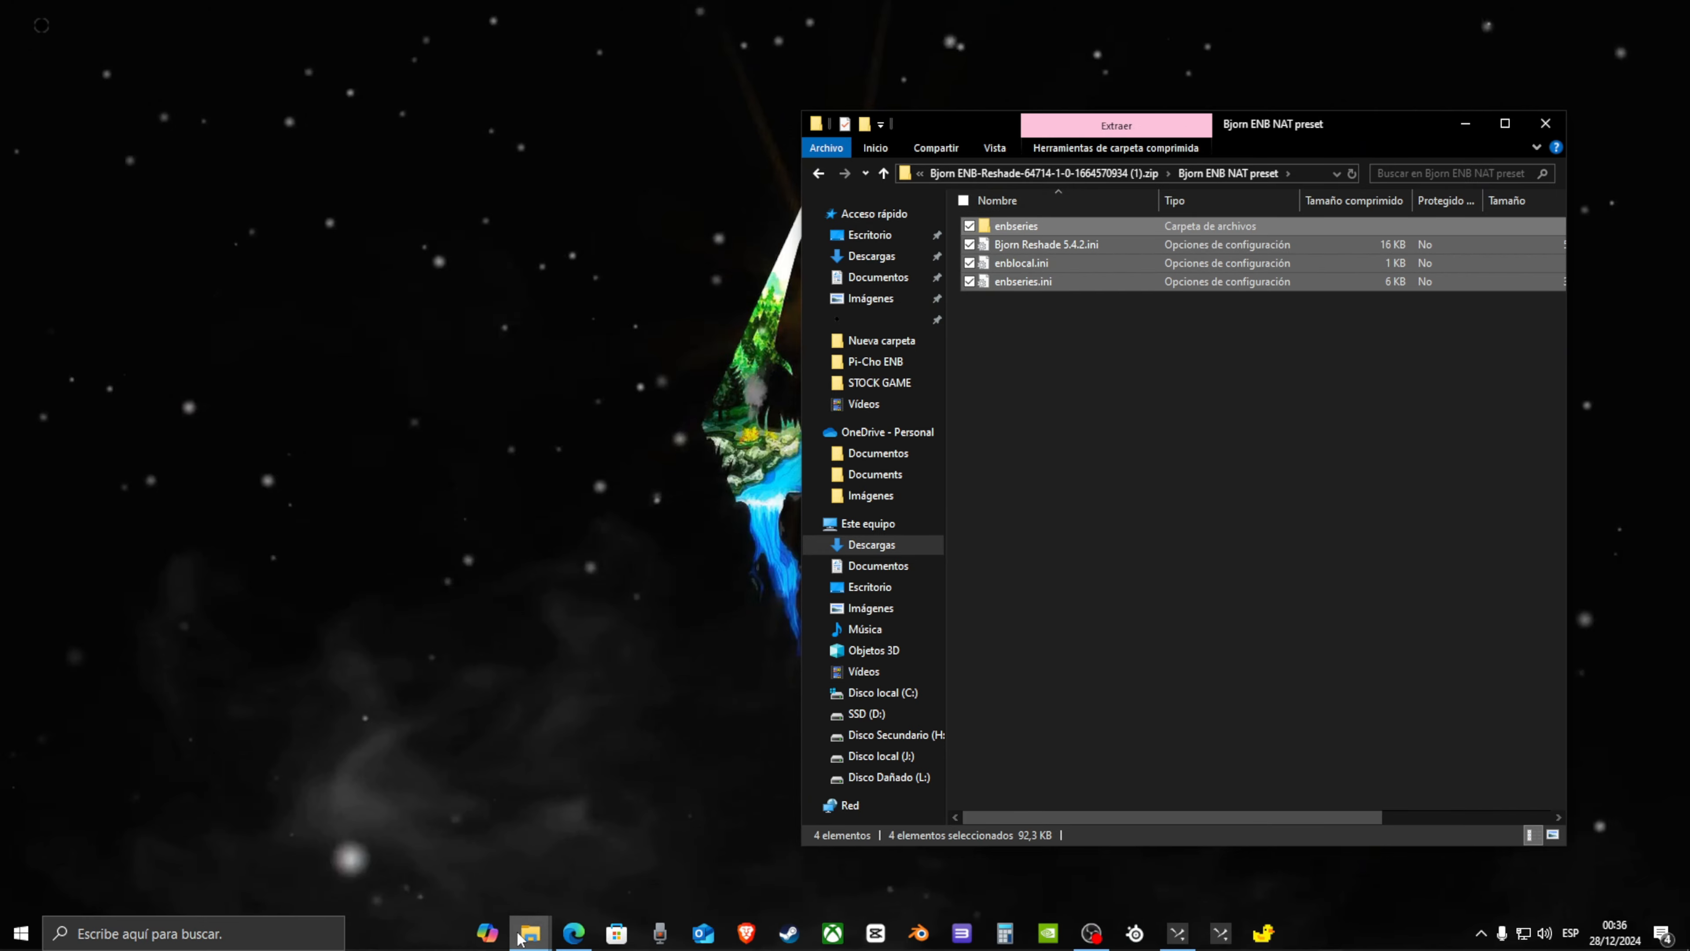
mouse_move(519, 935)
click(469, 852)
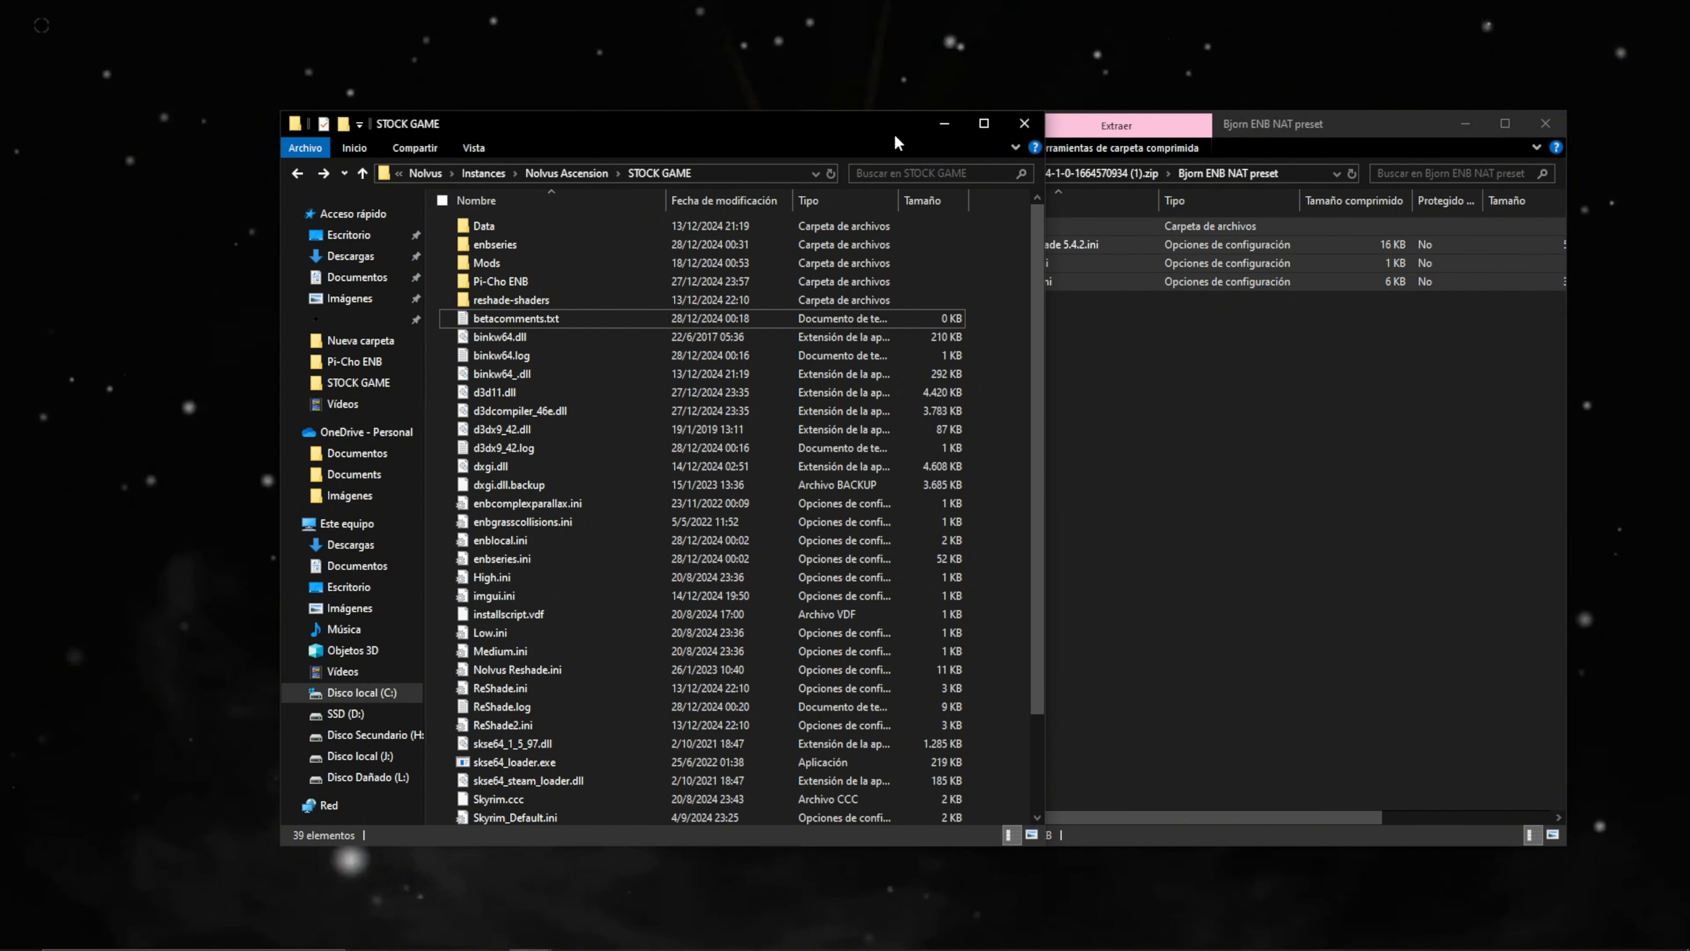
drag(895, 136, 728, 132)
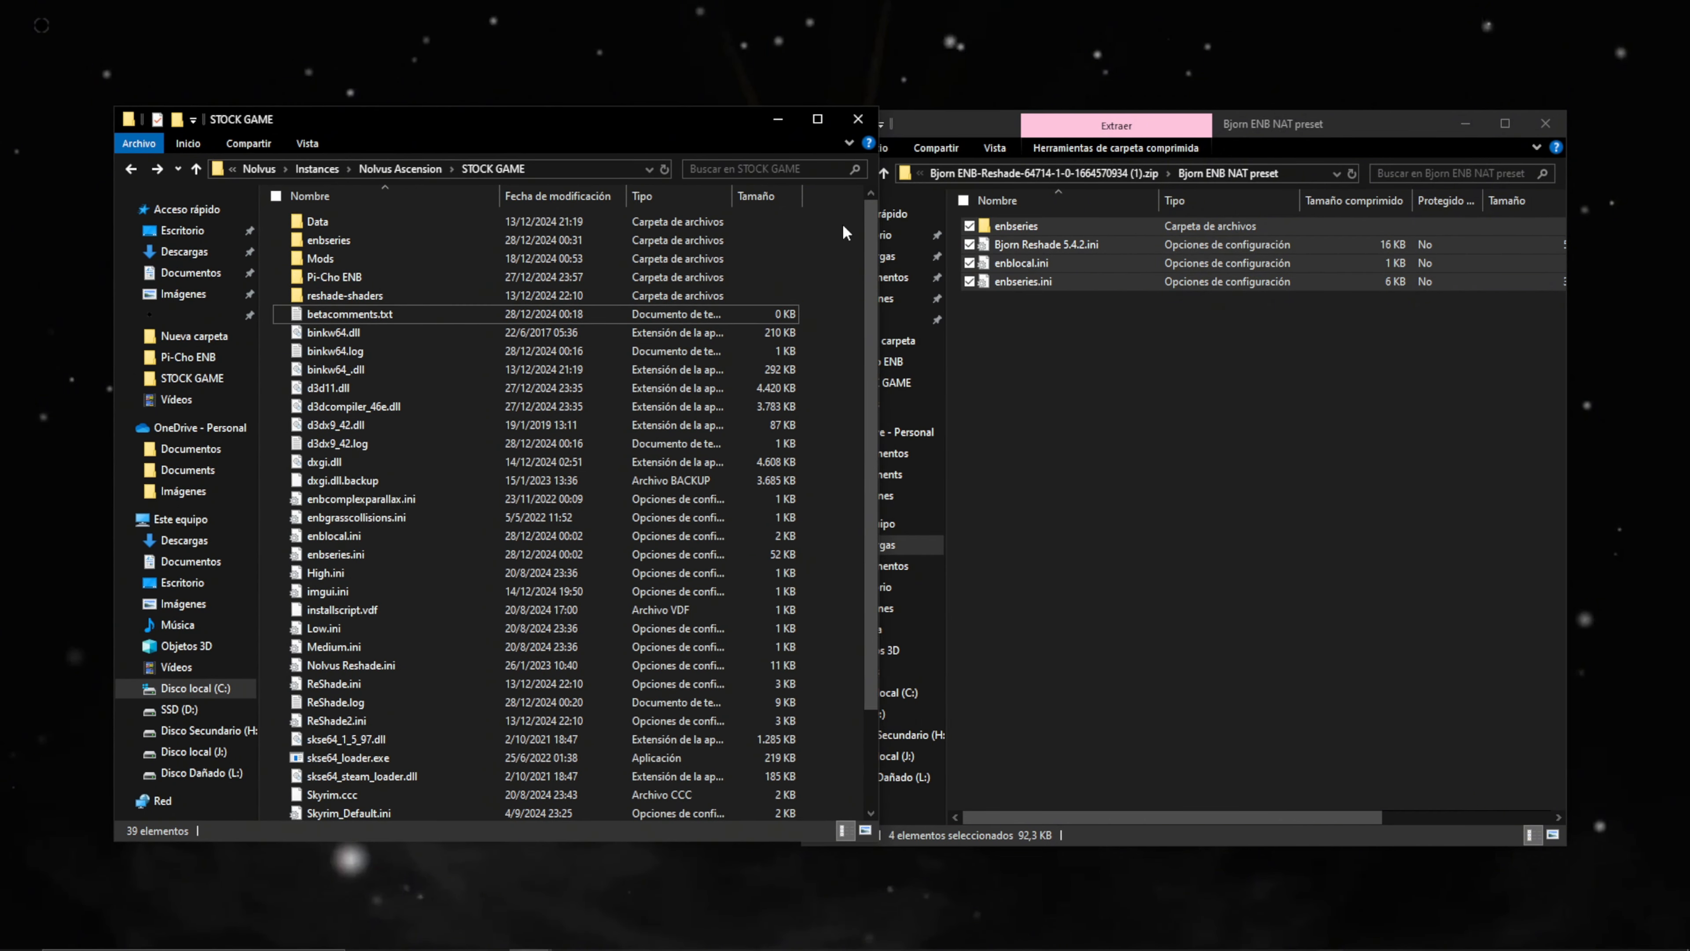
drag(976, 119, 1085, 119)
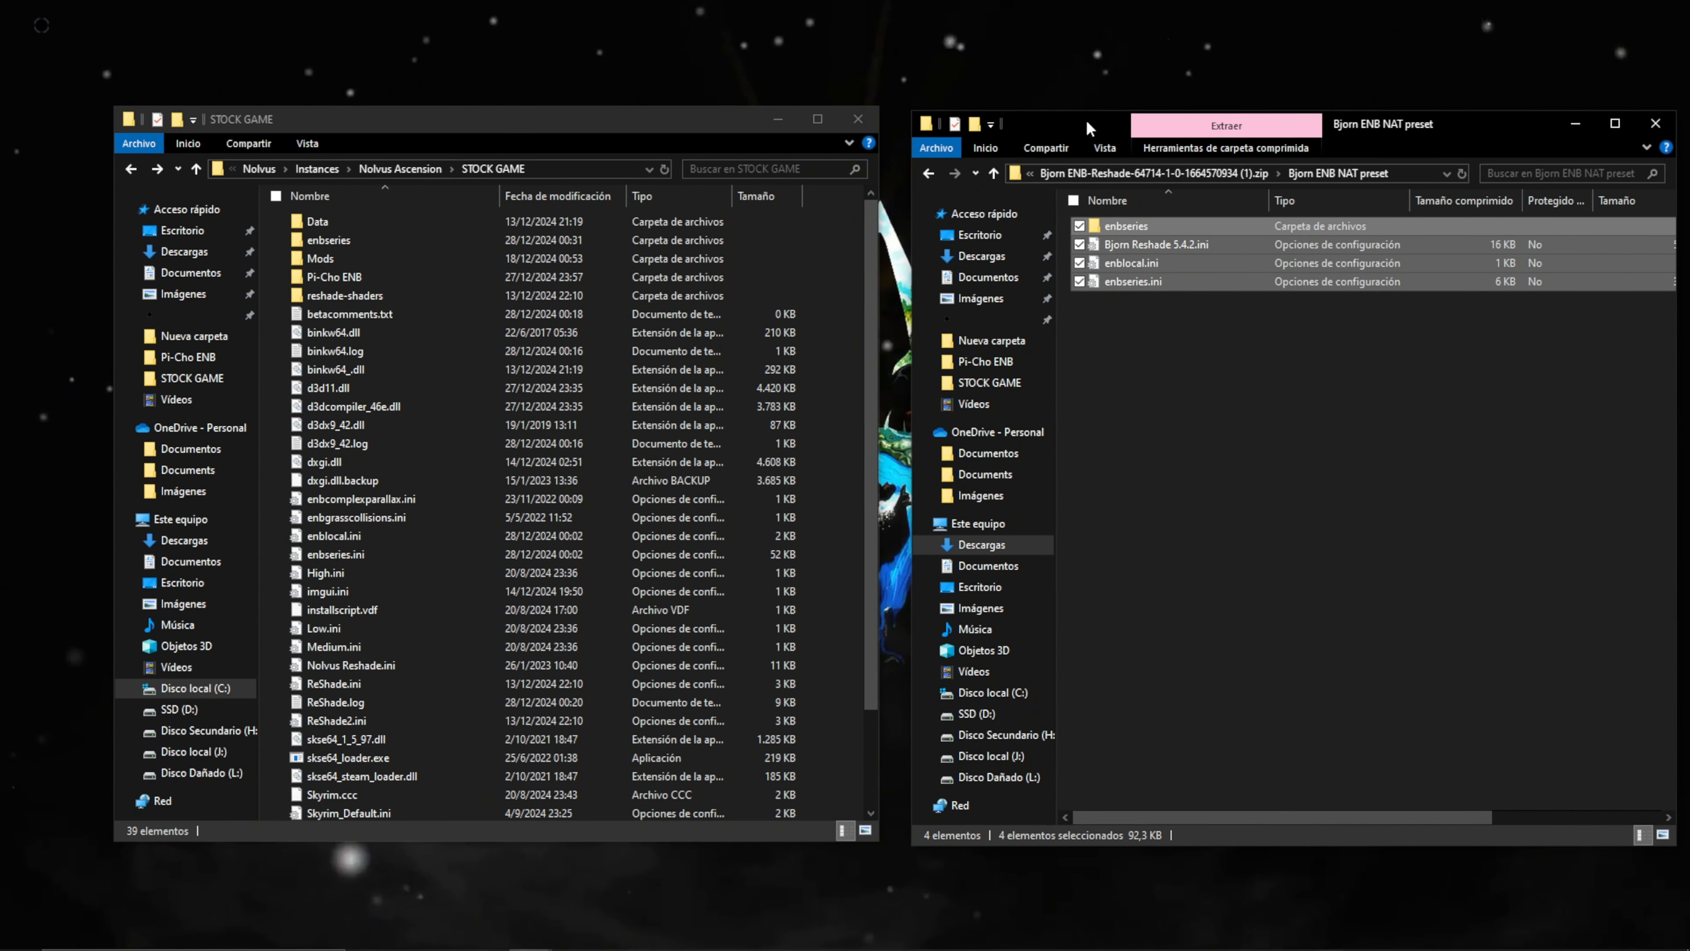
- Create a backup folder named Rudy ENB in STOCK GAME
click(839, 296)
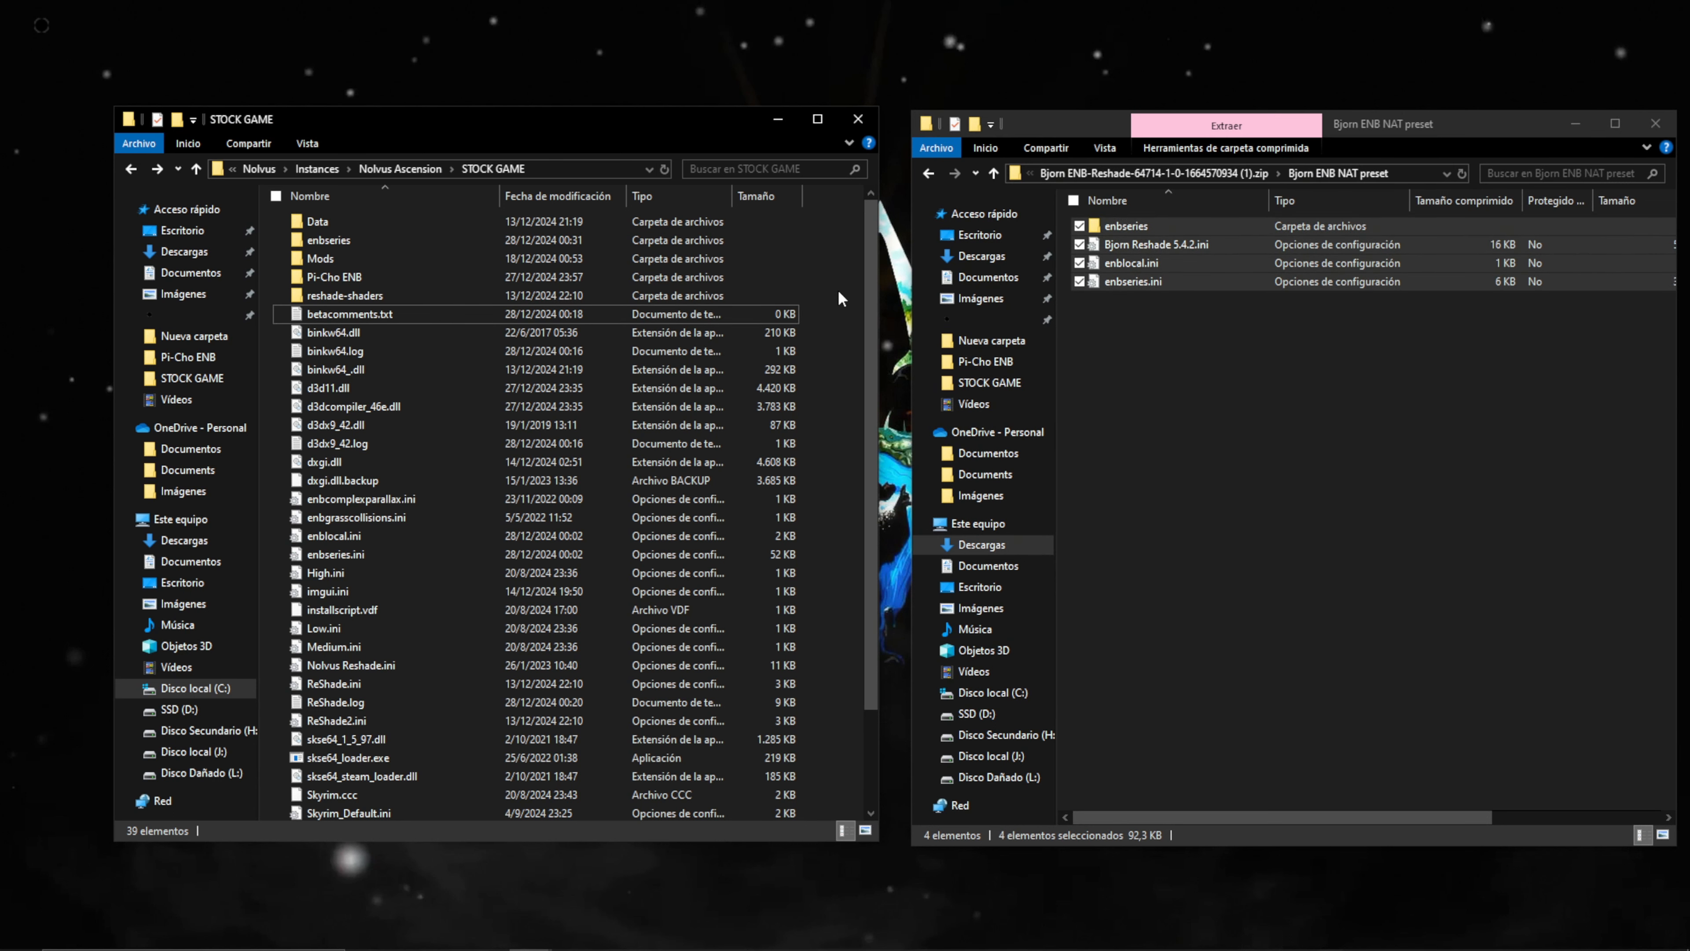
right_click(837, 290)
mouse_move(871, 575)
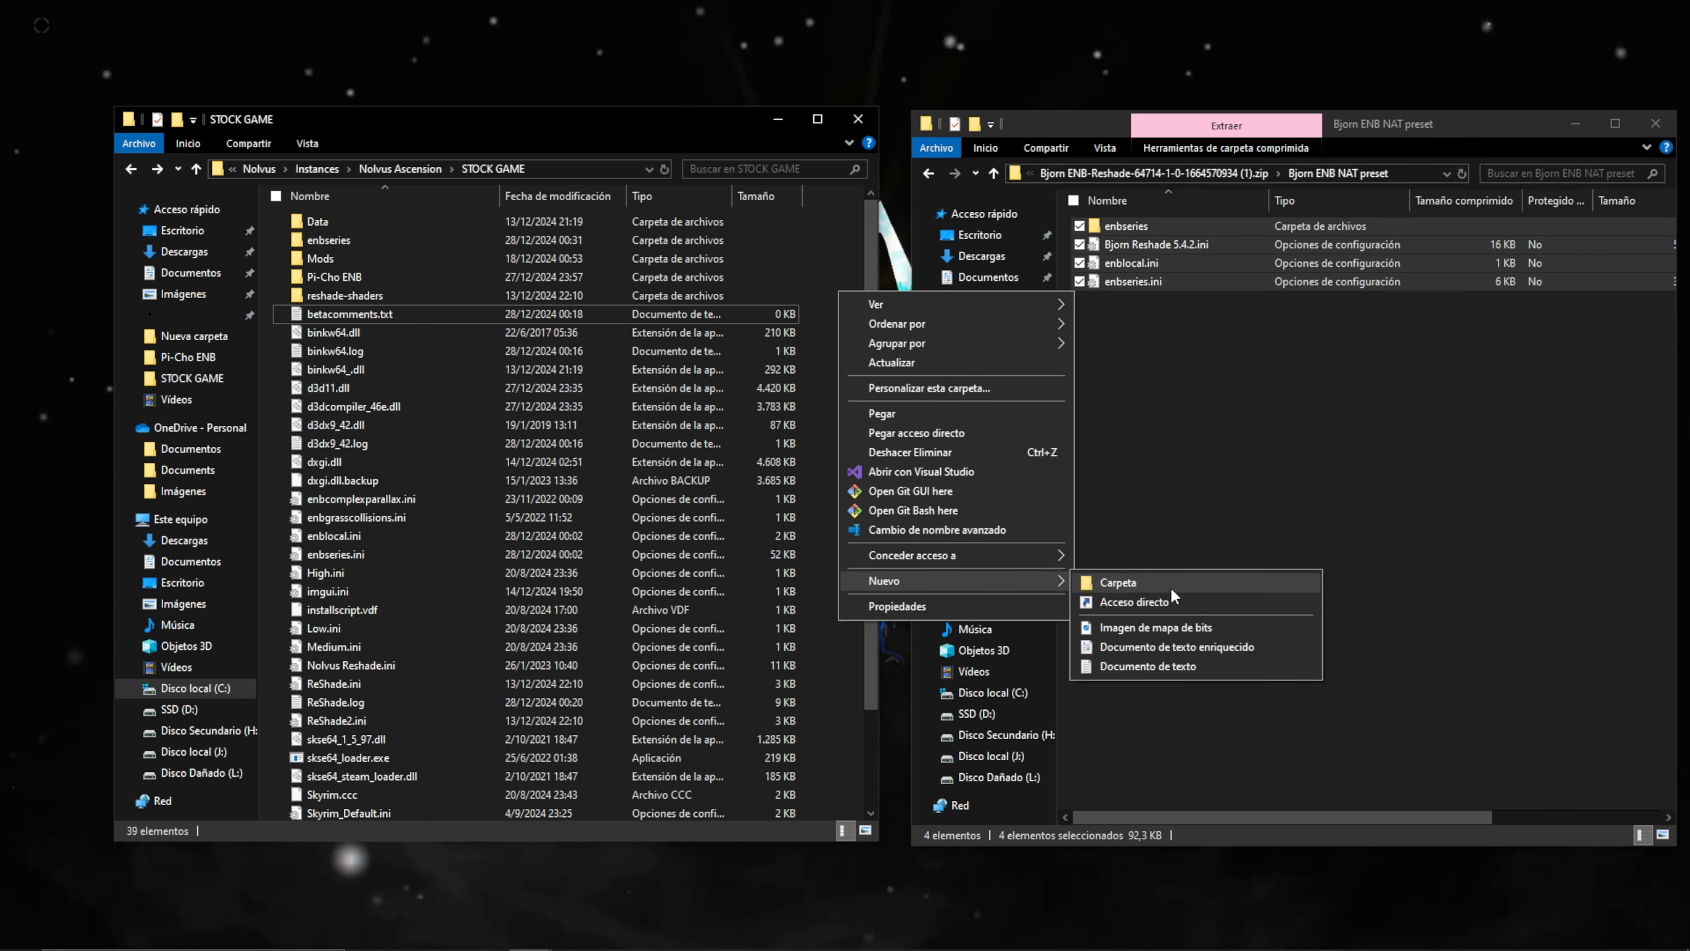
click(1170, 587)
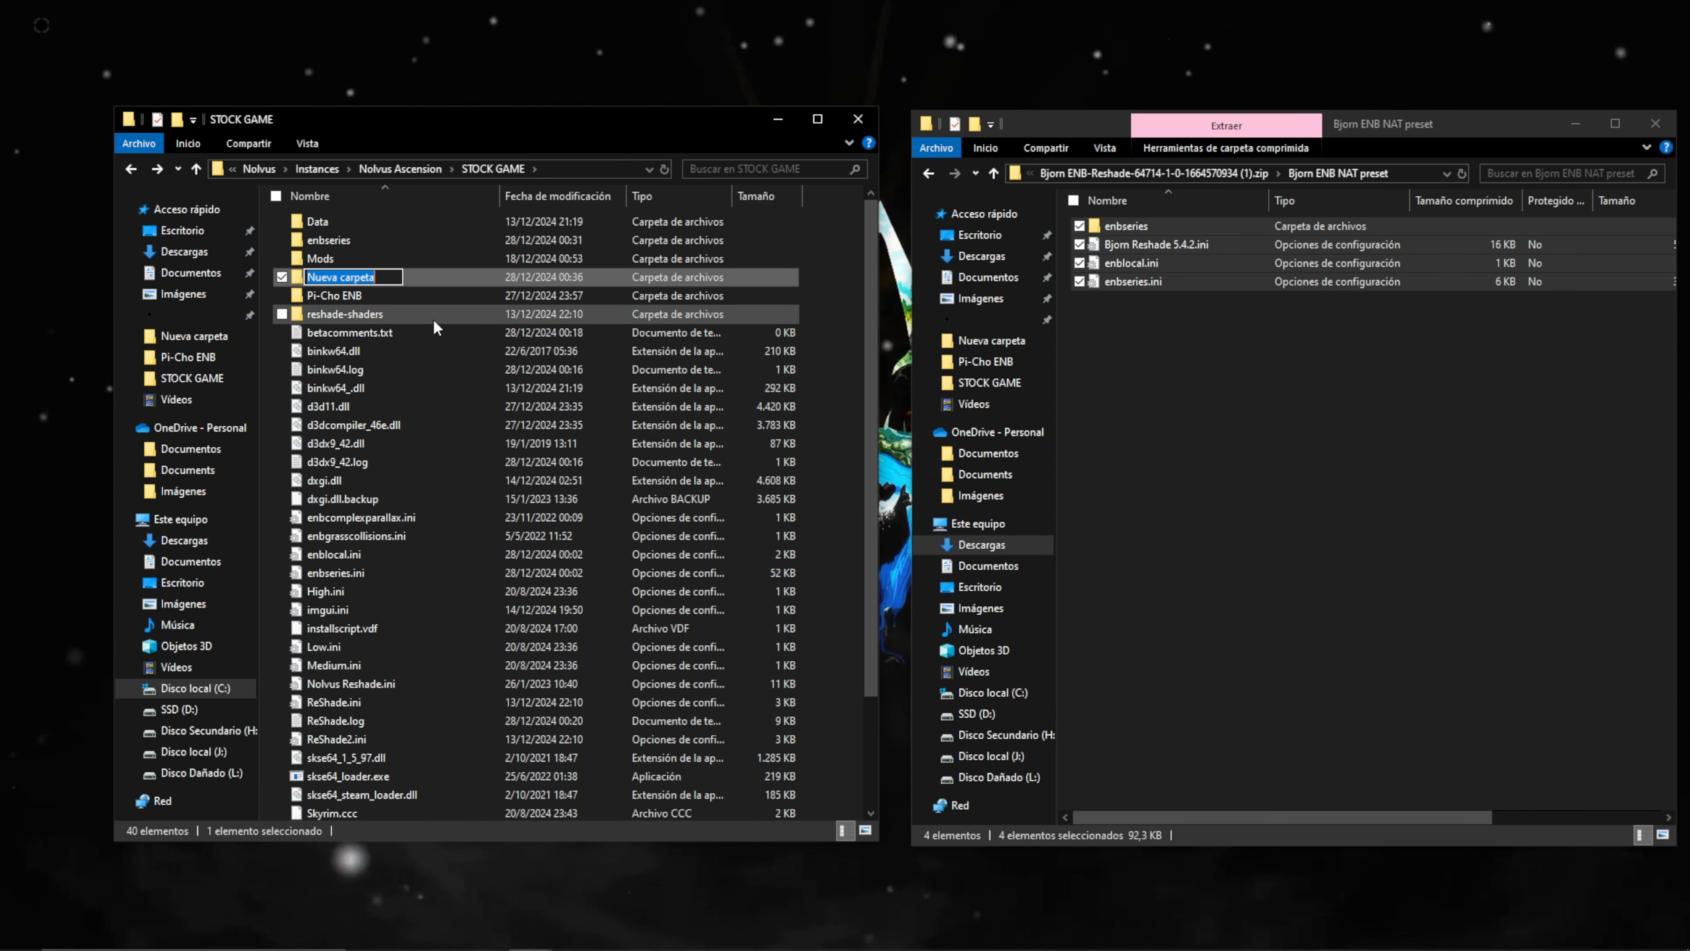
text(Rudy ENB)
key(Return)
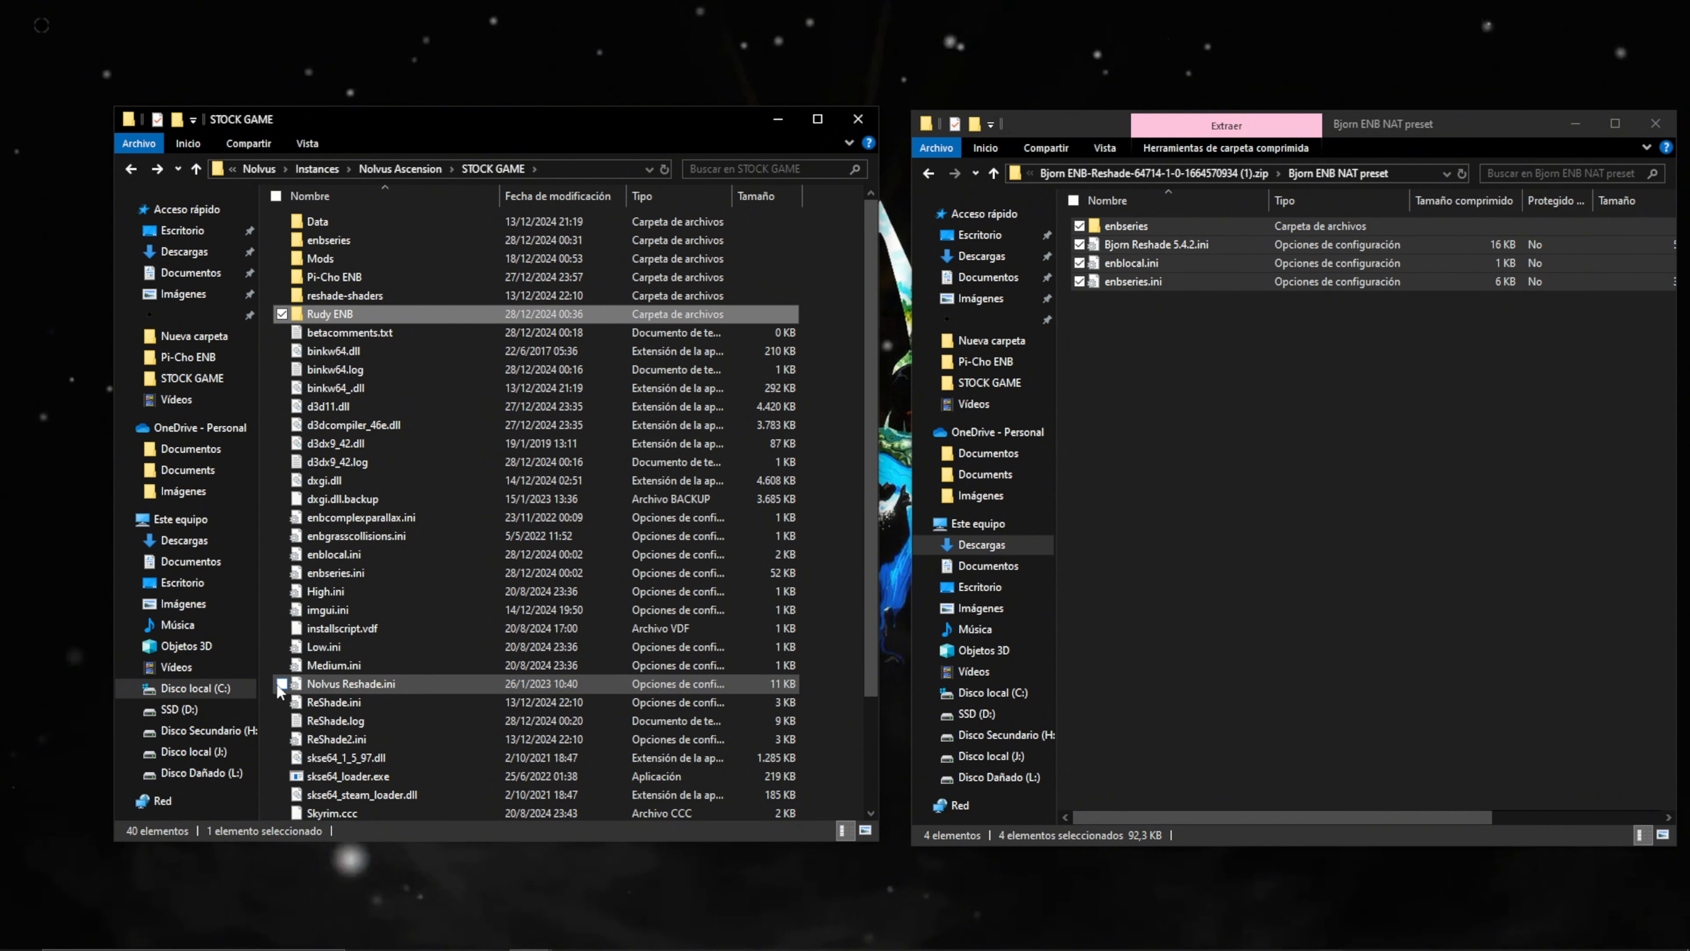
- Move the enbseries folder, enblocal.ini and enbseries.ini from STOCK GAME into the Rudy ENB backup folder
click(282, 240)
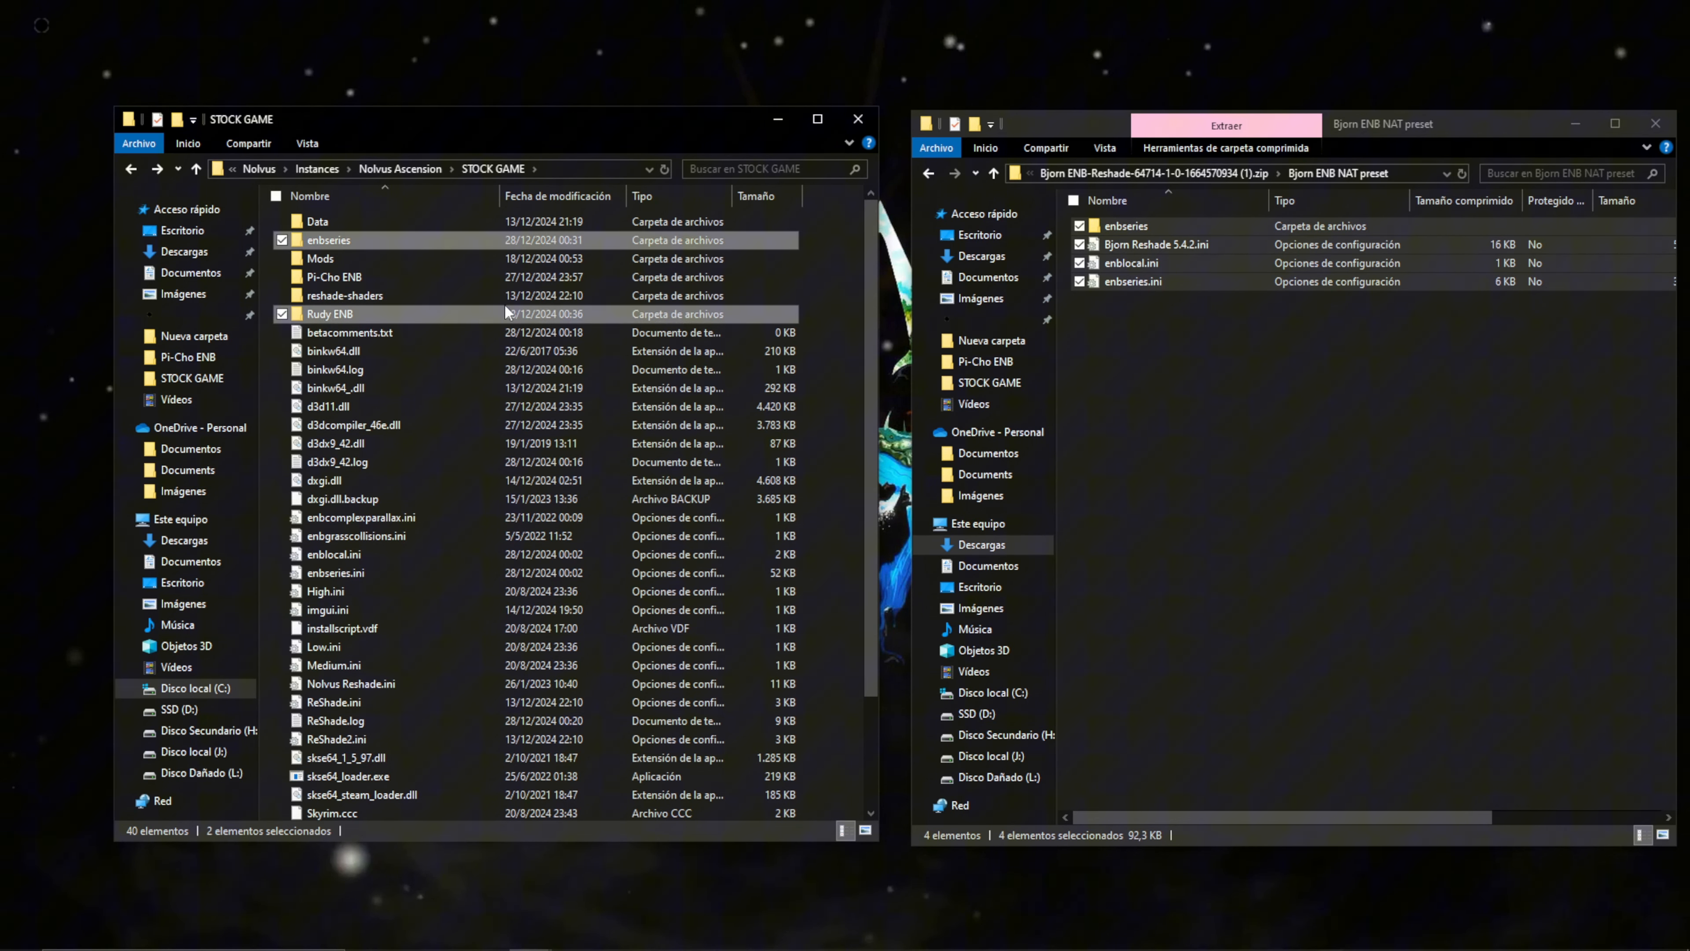
click(282, 313)
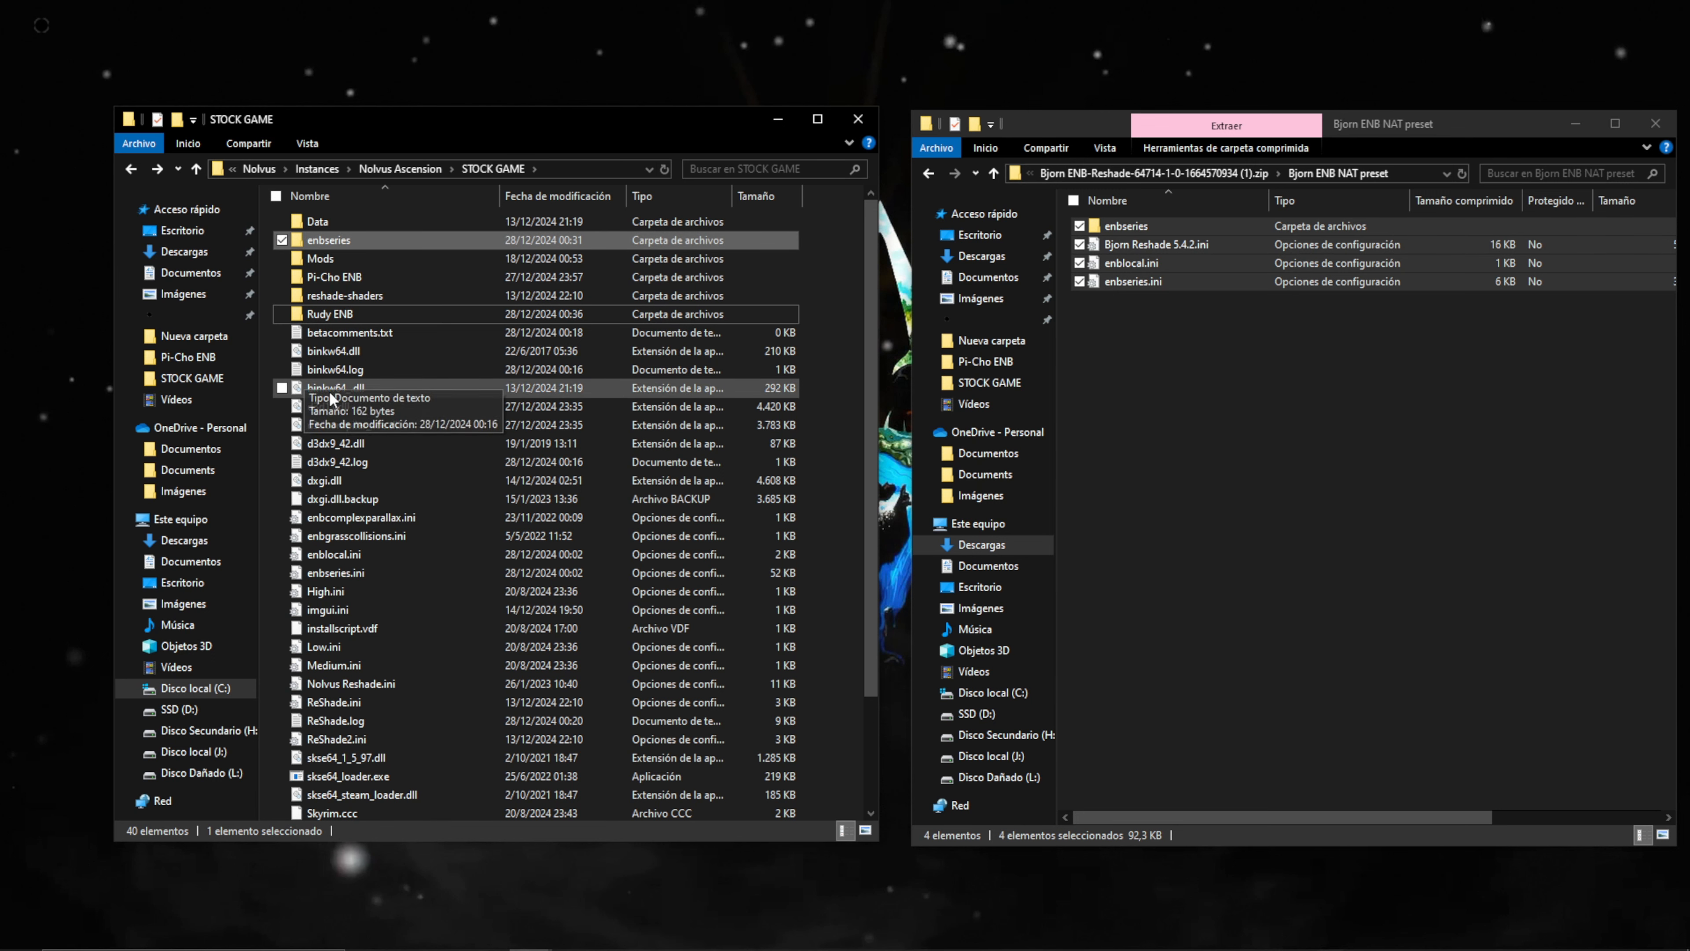
click(282, 554)
click(282, 572)
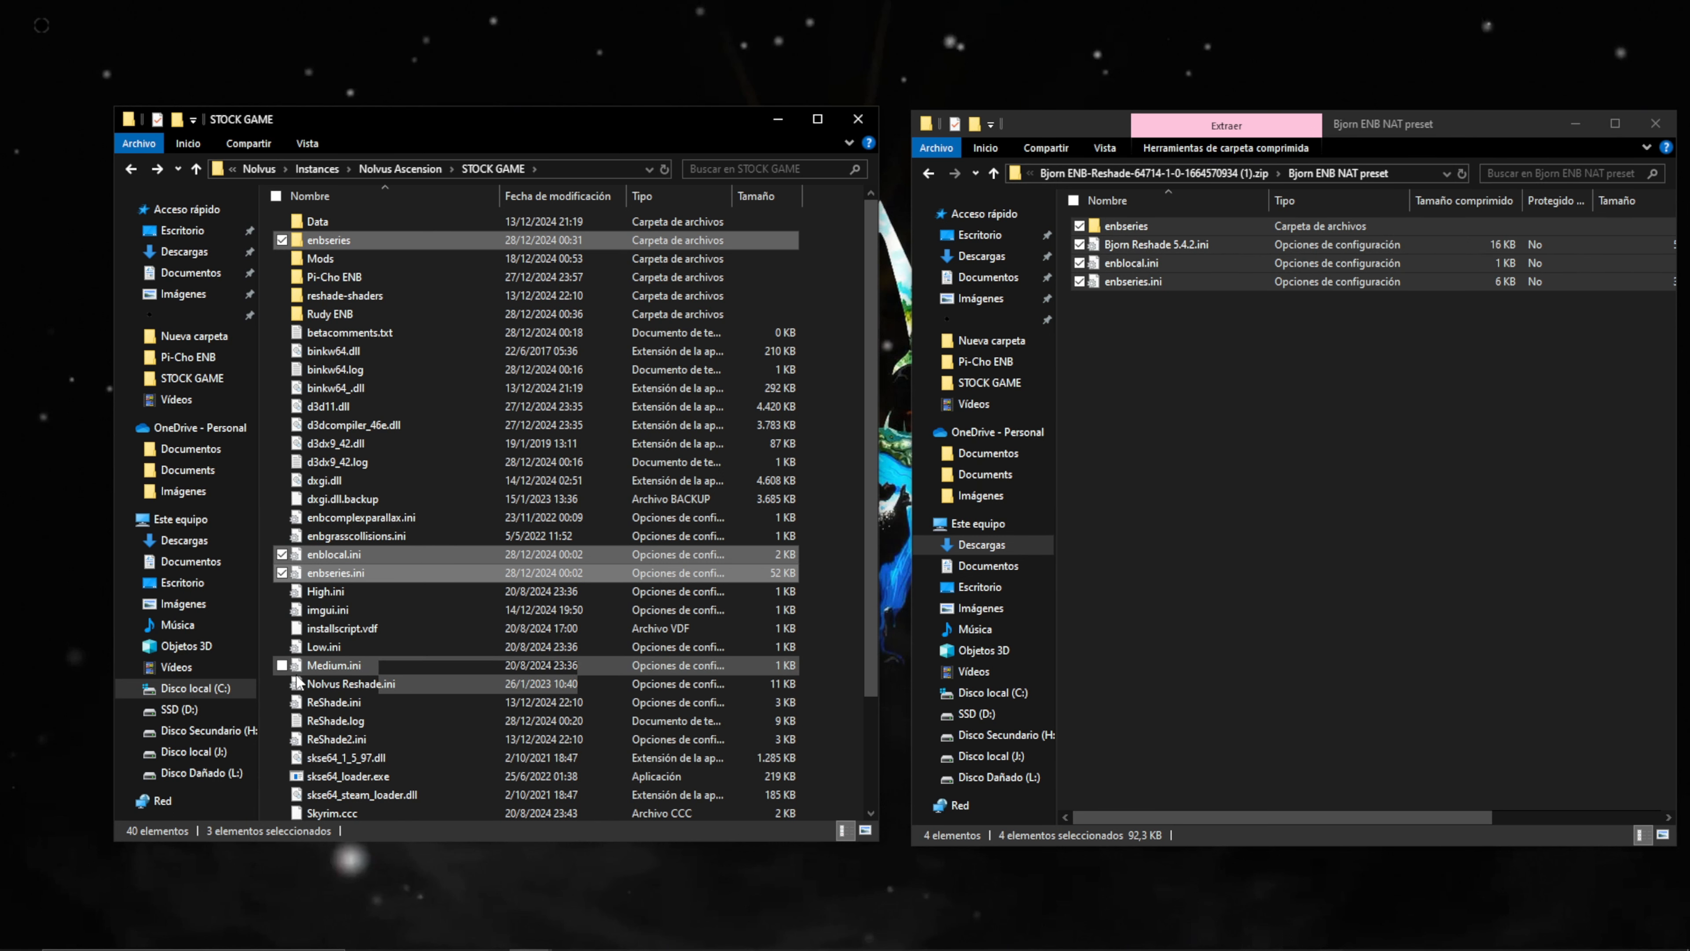
click(281, 684)
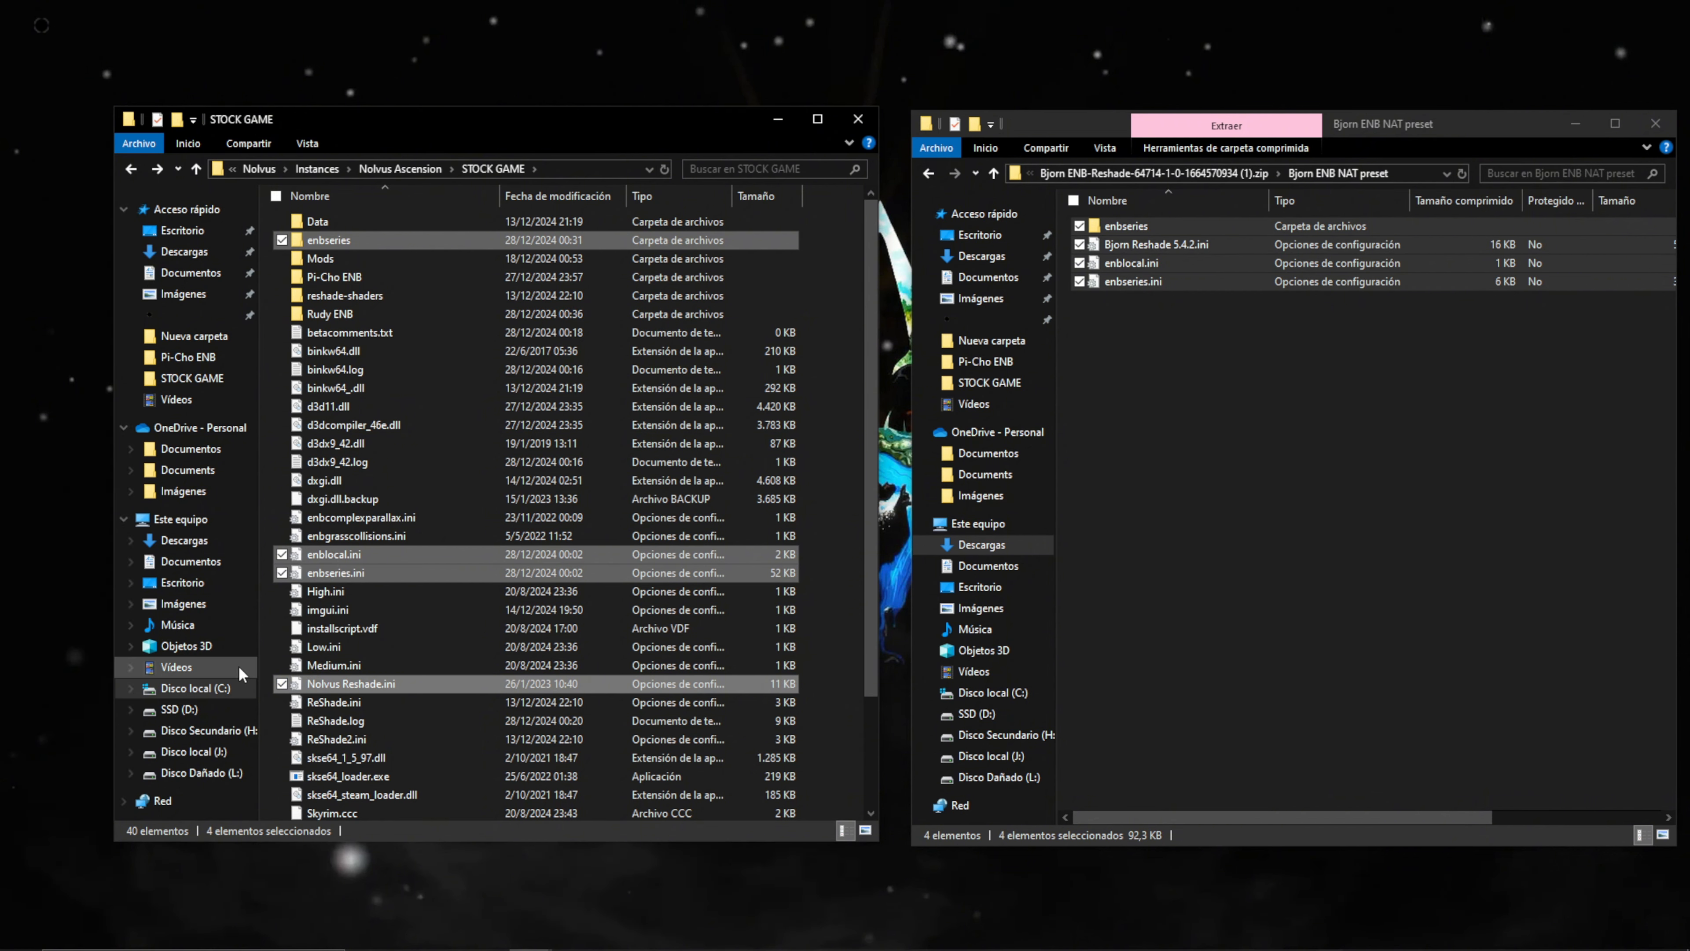
click(281, 684)
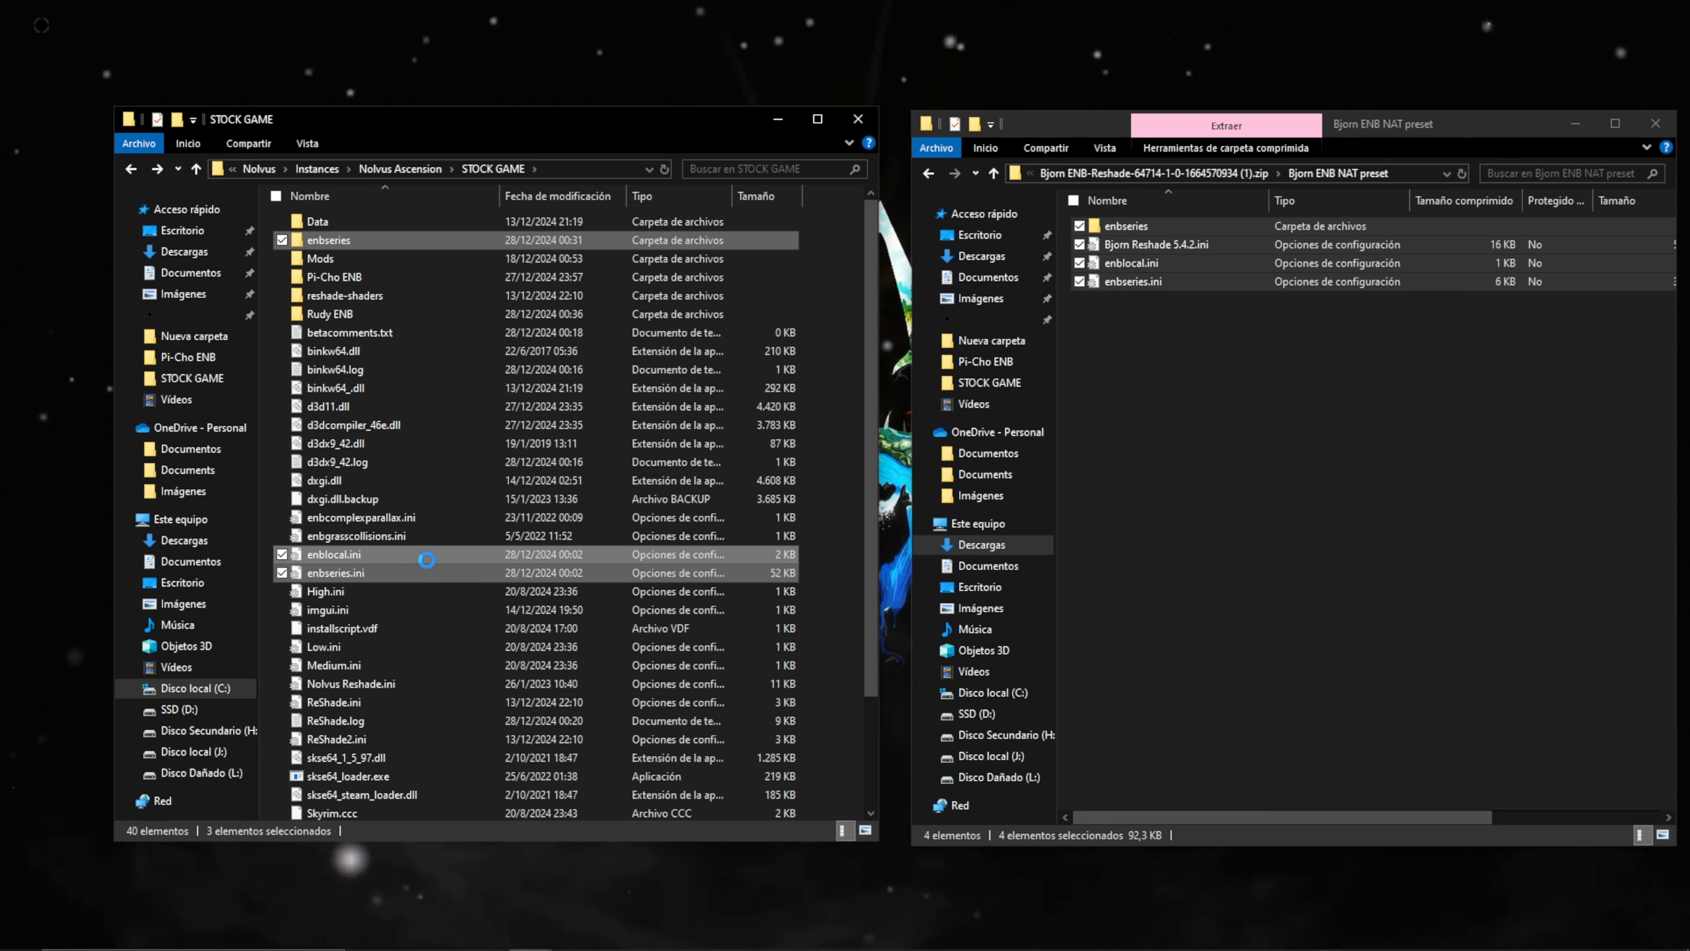
right_click(466, 553)
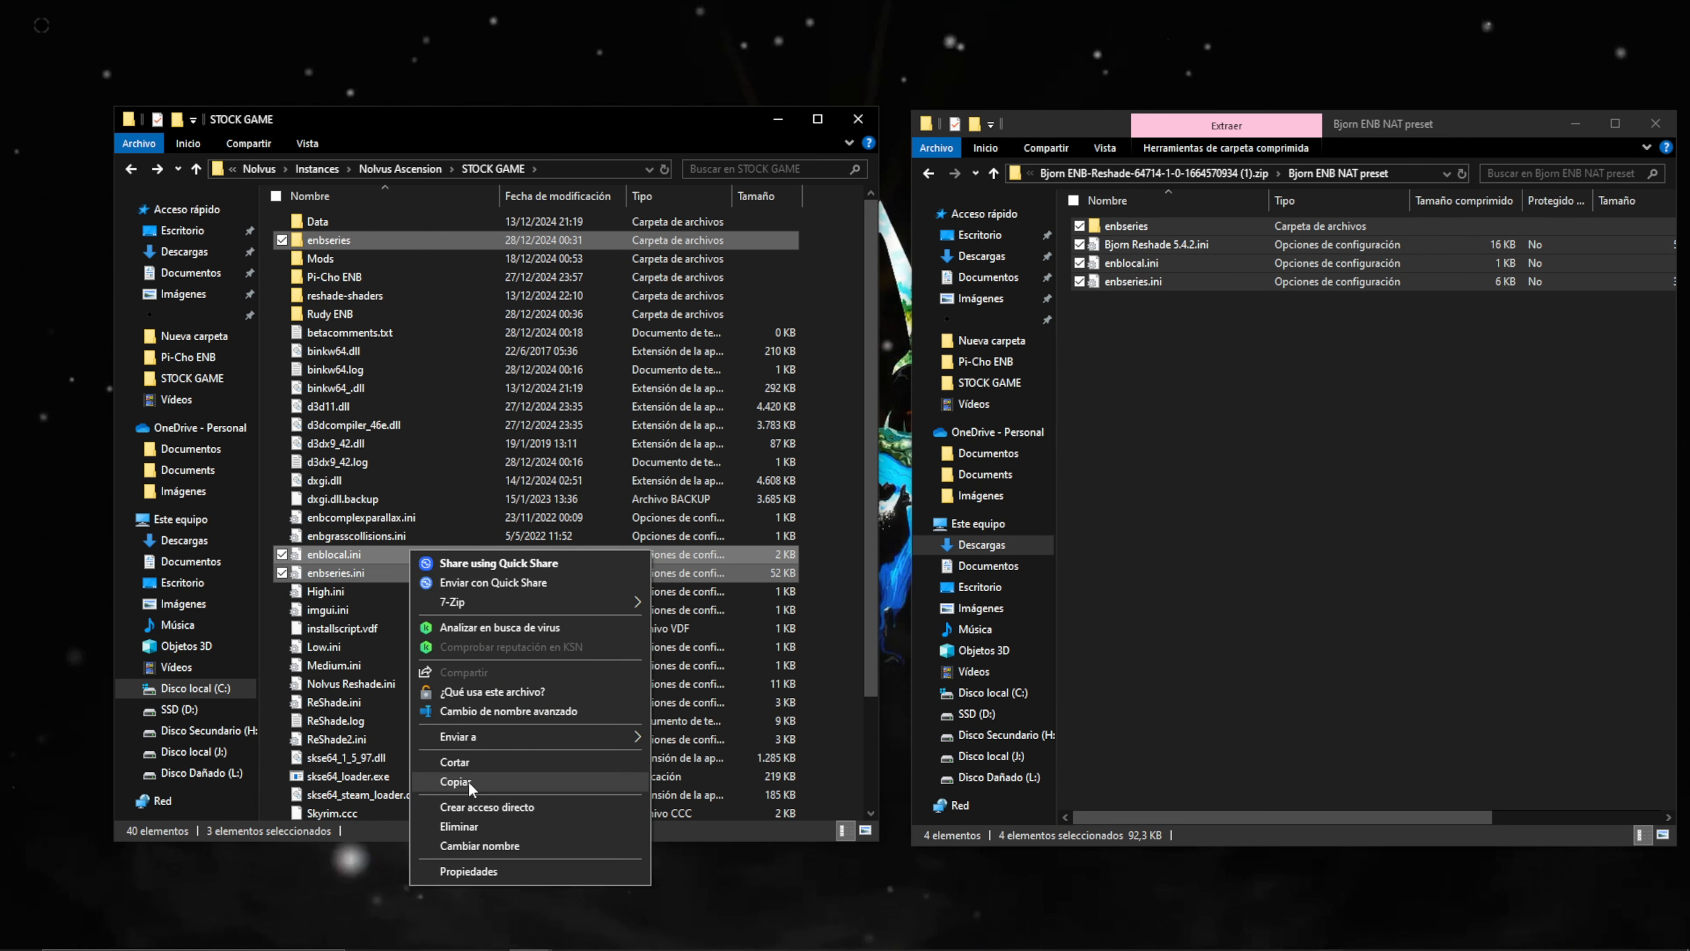
click(467, 764)
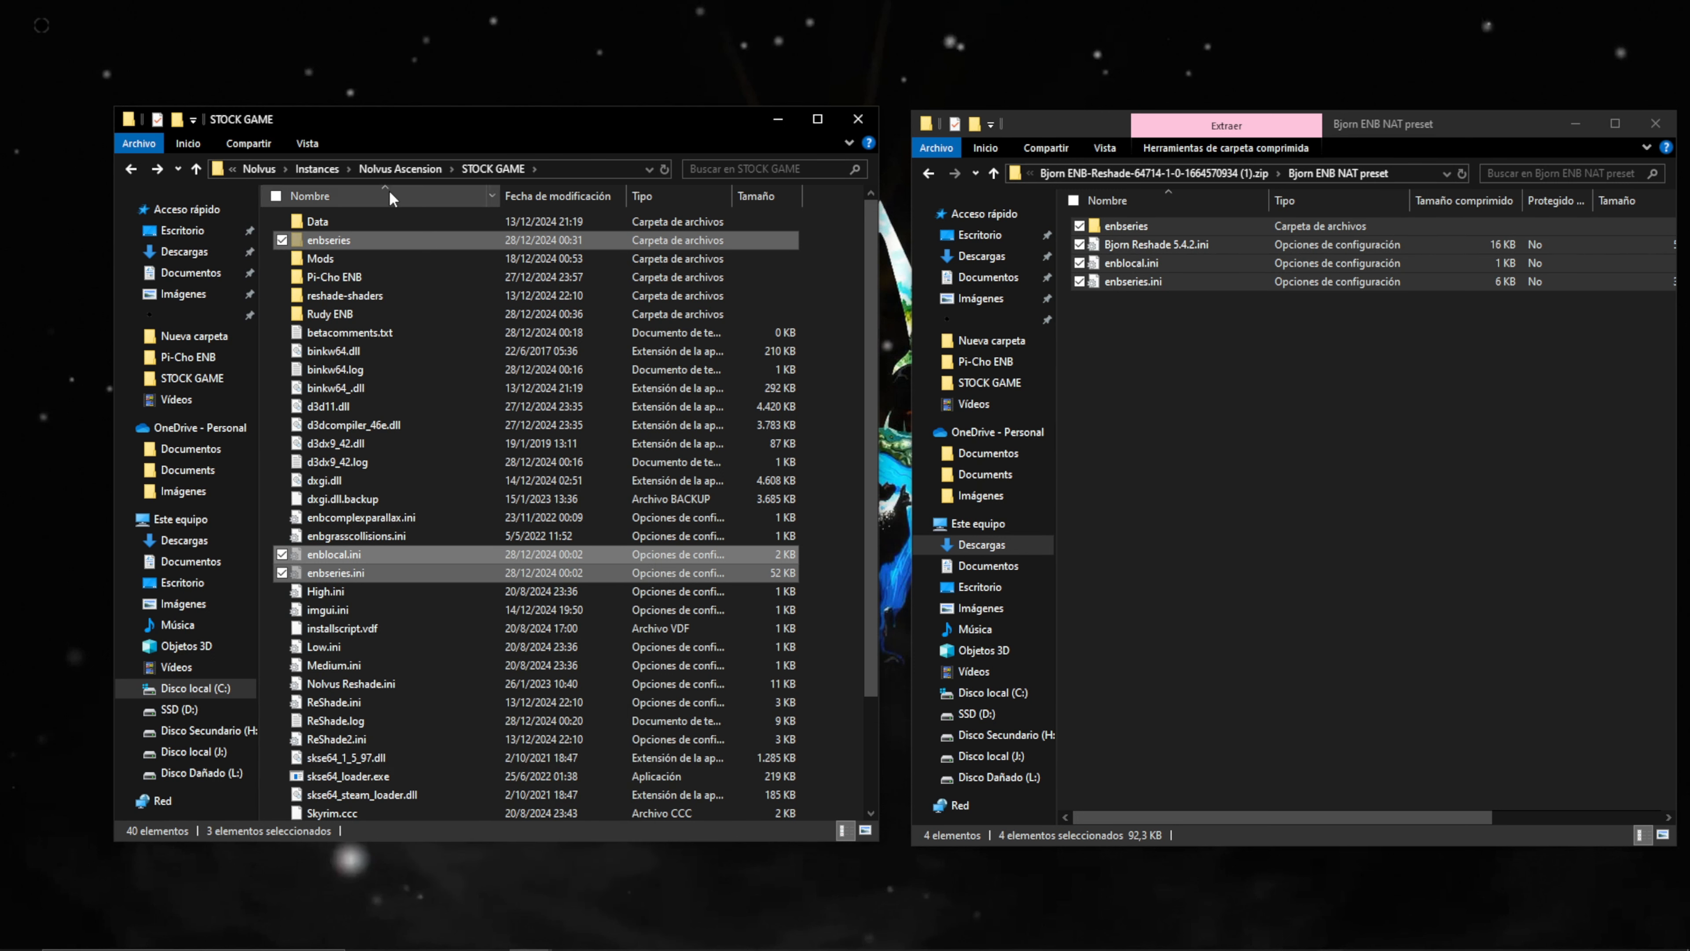
double_click(347, 311)
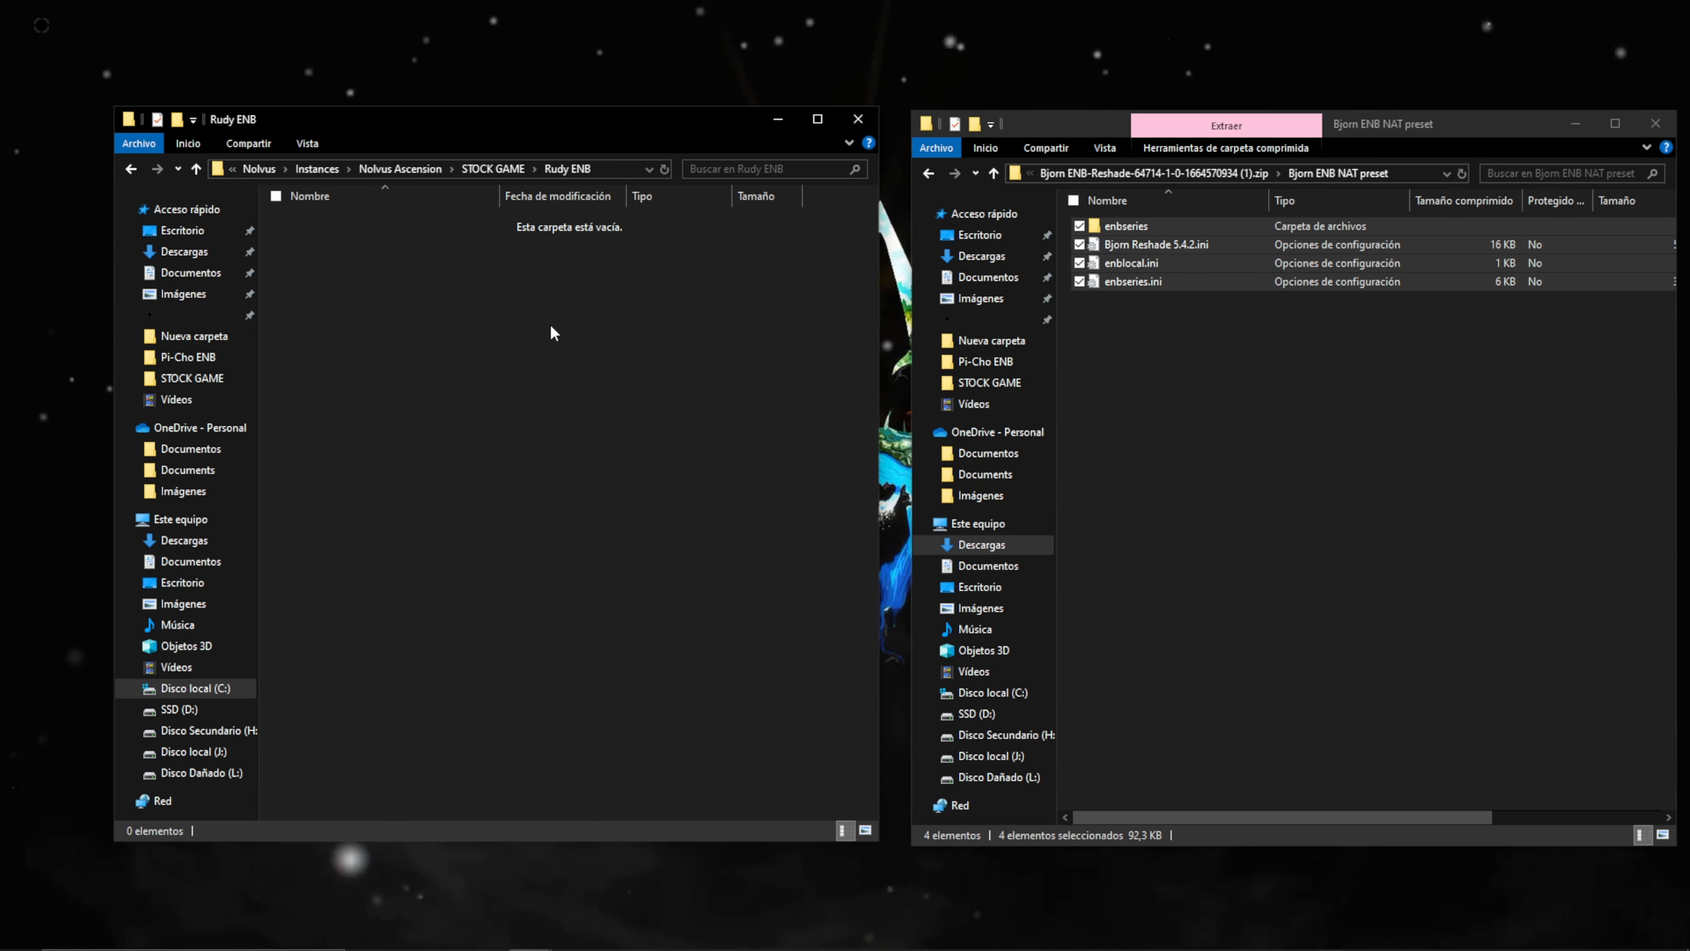
key(ctrl+v)
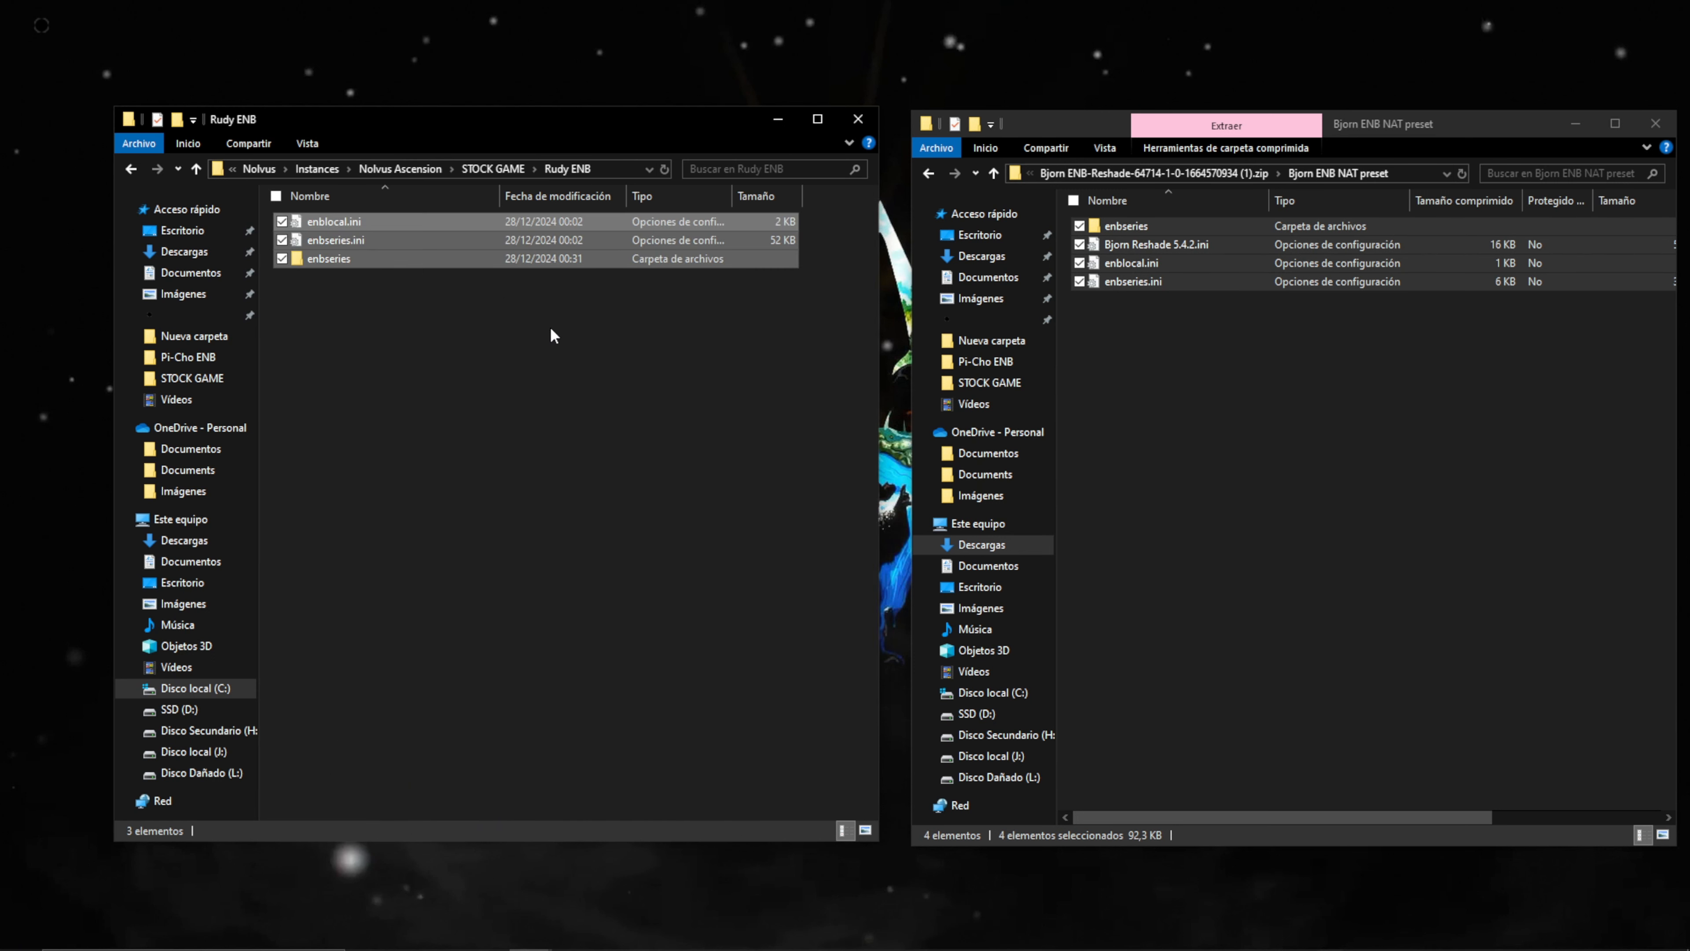
click(544, 353)
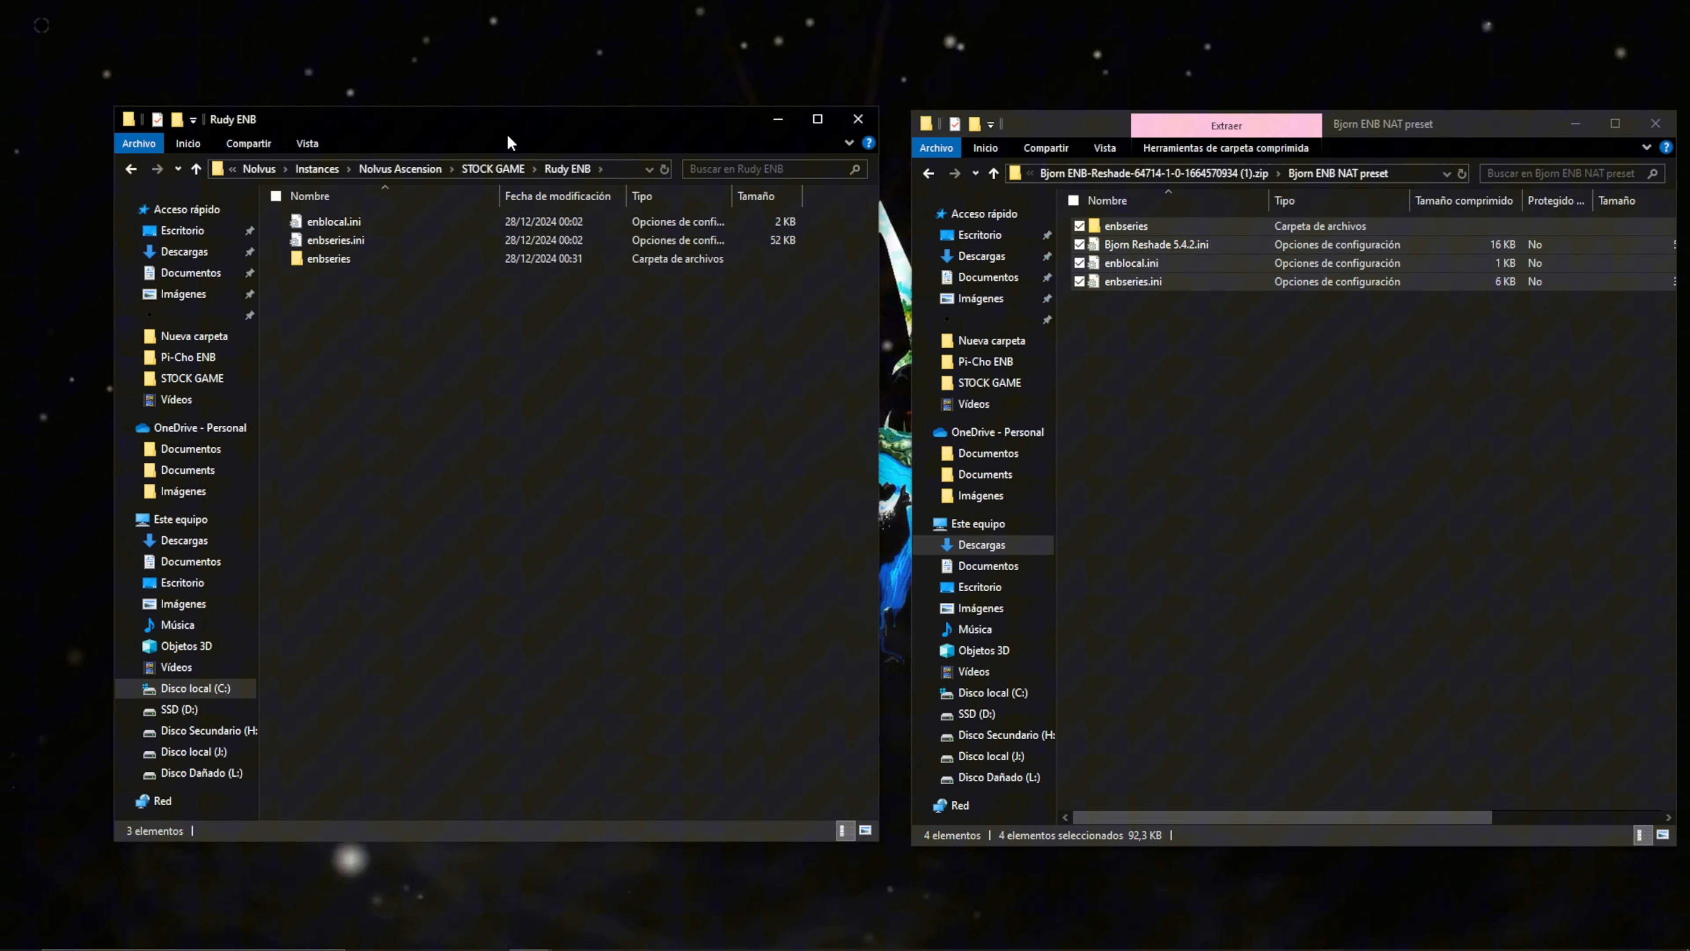
- Return to STOCK GAME and copy the enbseries folder, Bjorn Reshade 5.4.2.ini, enblocal.ini and enbseries.ini from the Bjorn archive into it
click(492, 169)
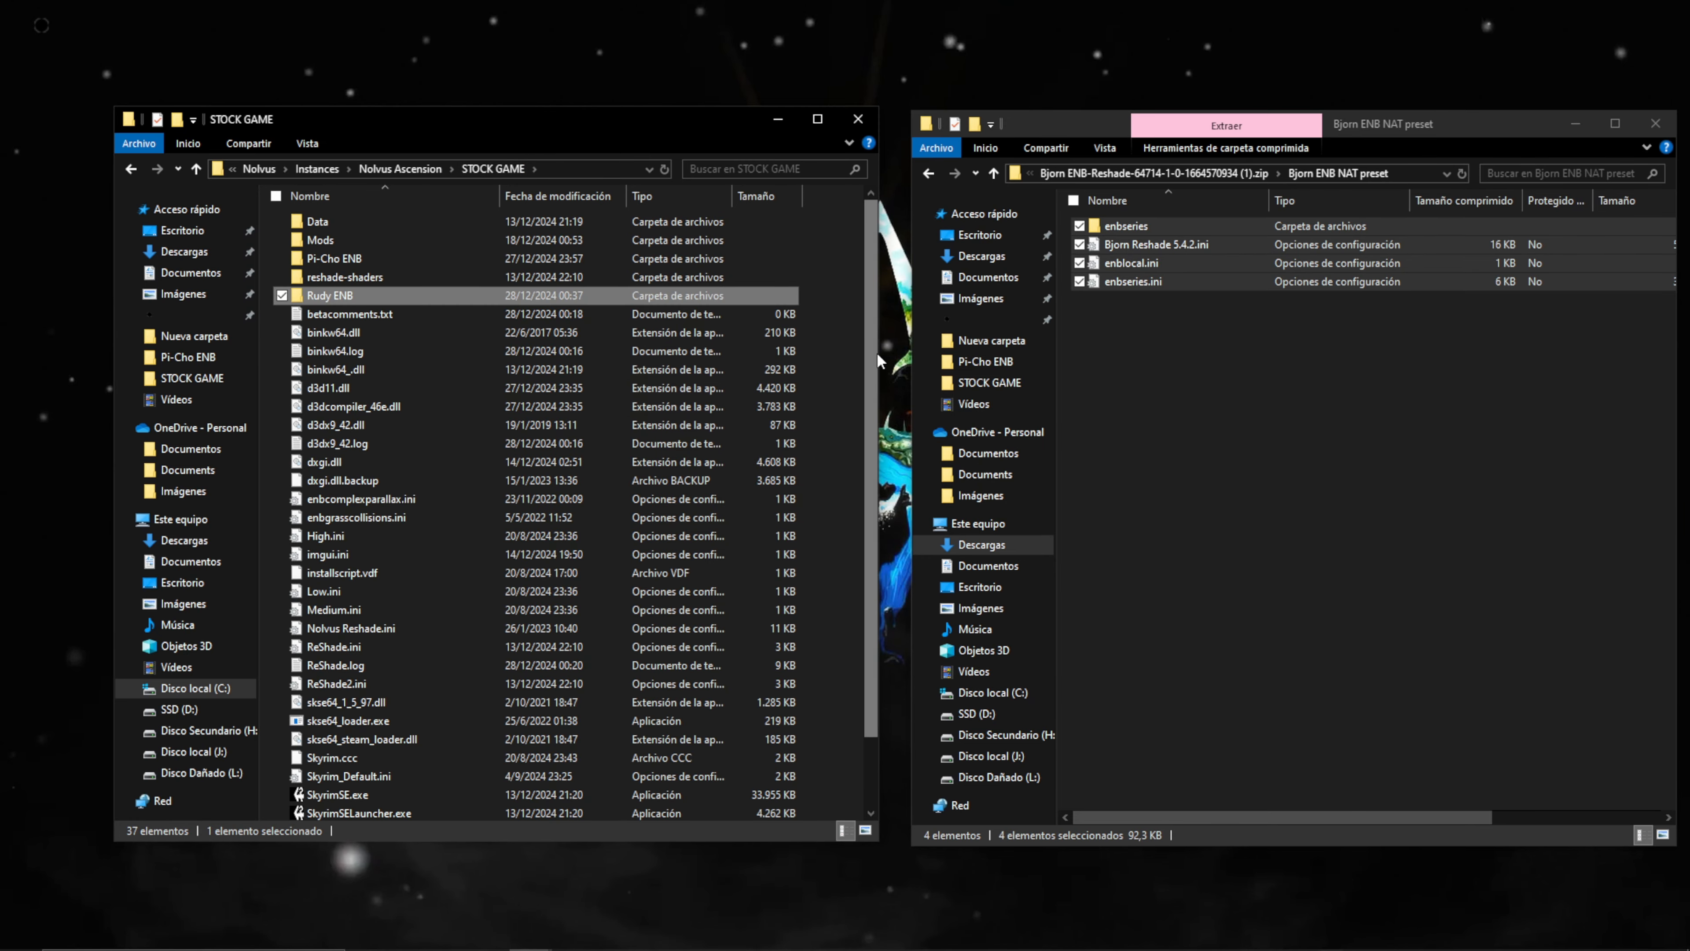
mouse_move(877, 351)
mouse_down()
mouse_move(858, 435)
mouse_move(855, 330)
mouse_up()
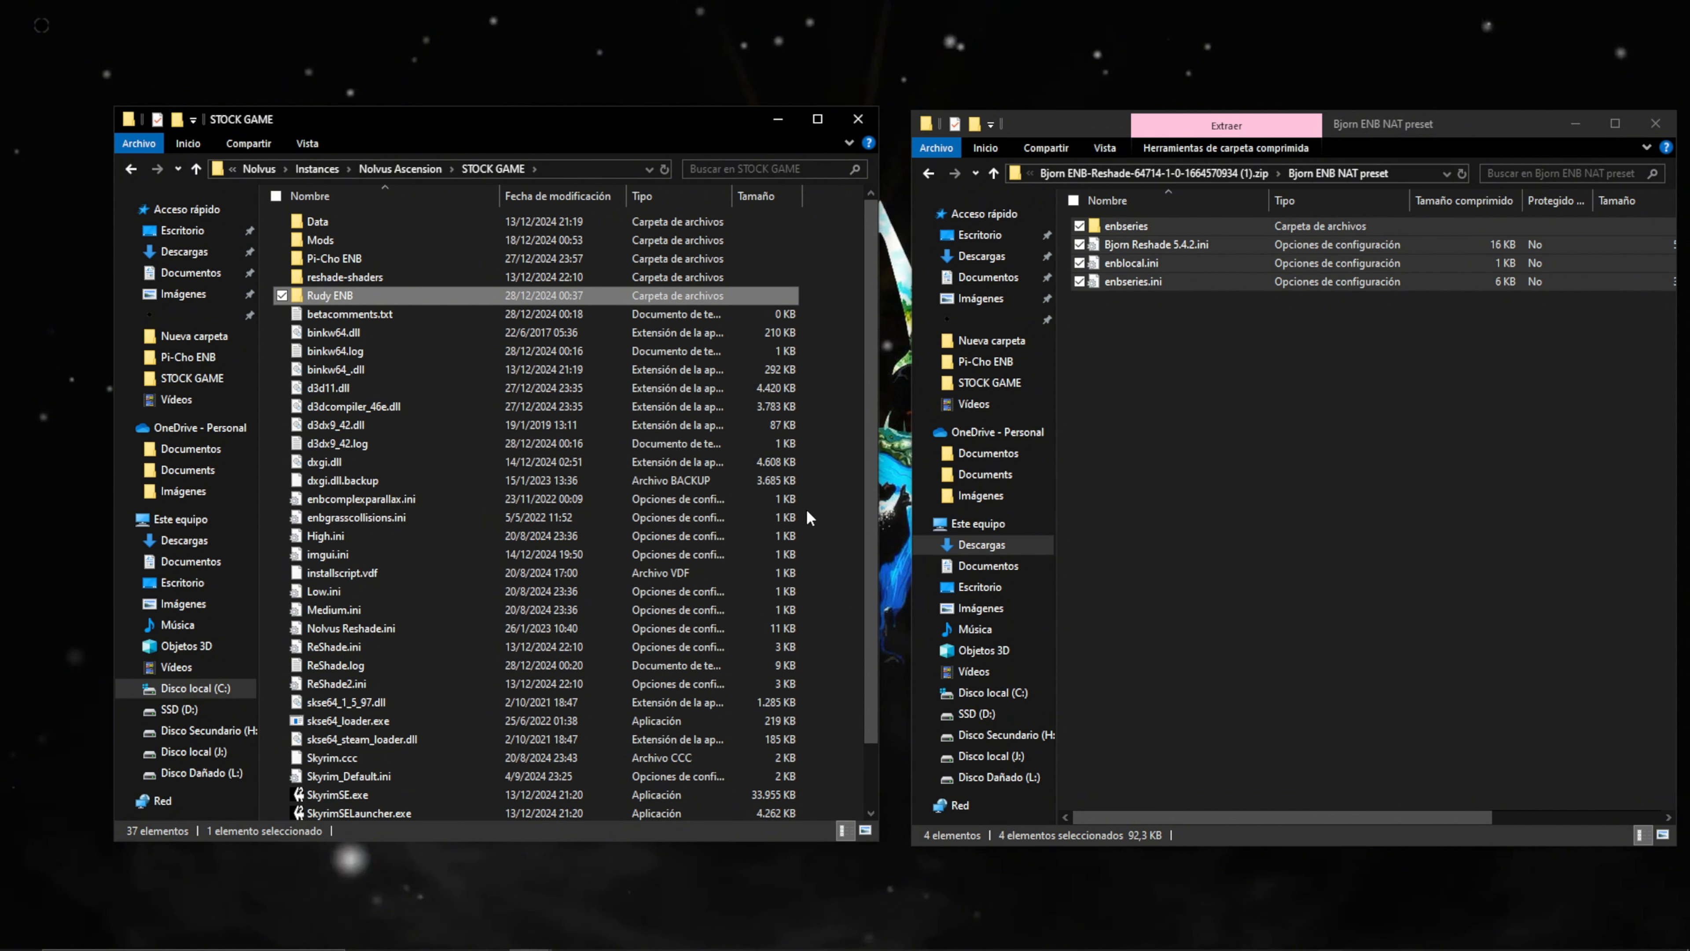
drag(869, 474, 869, 503)
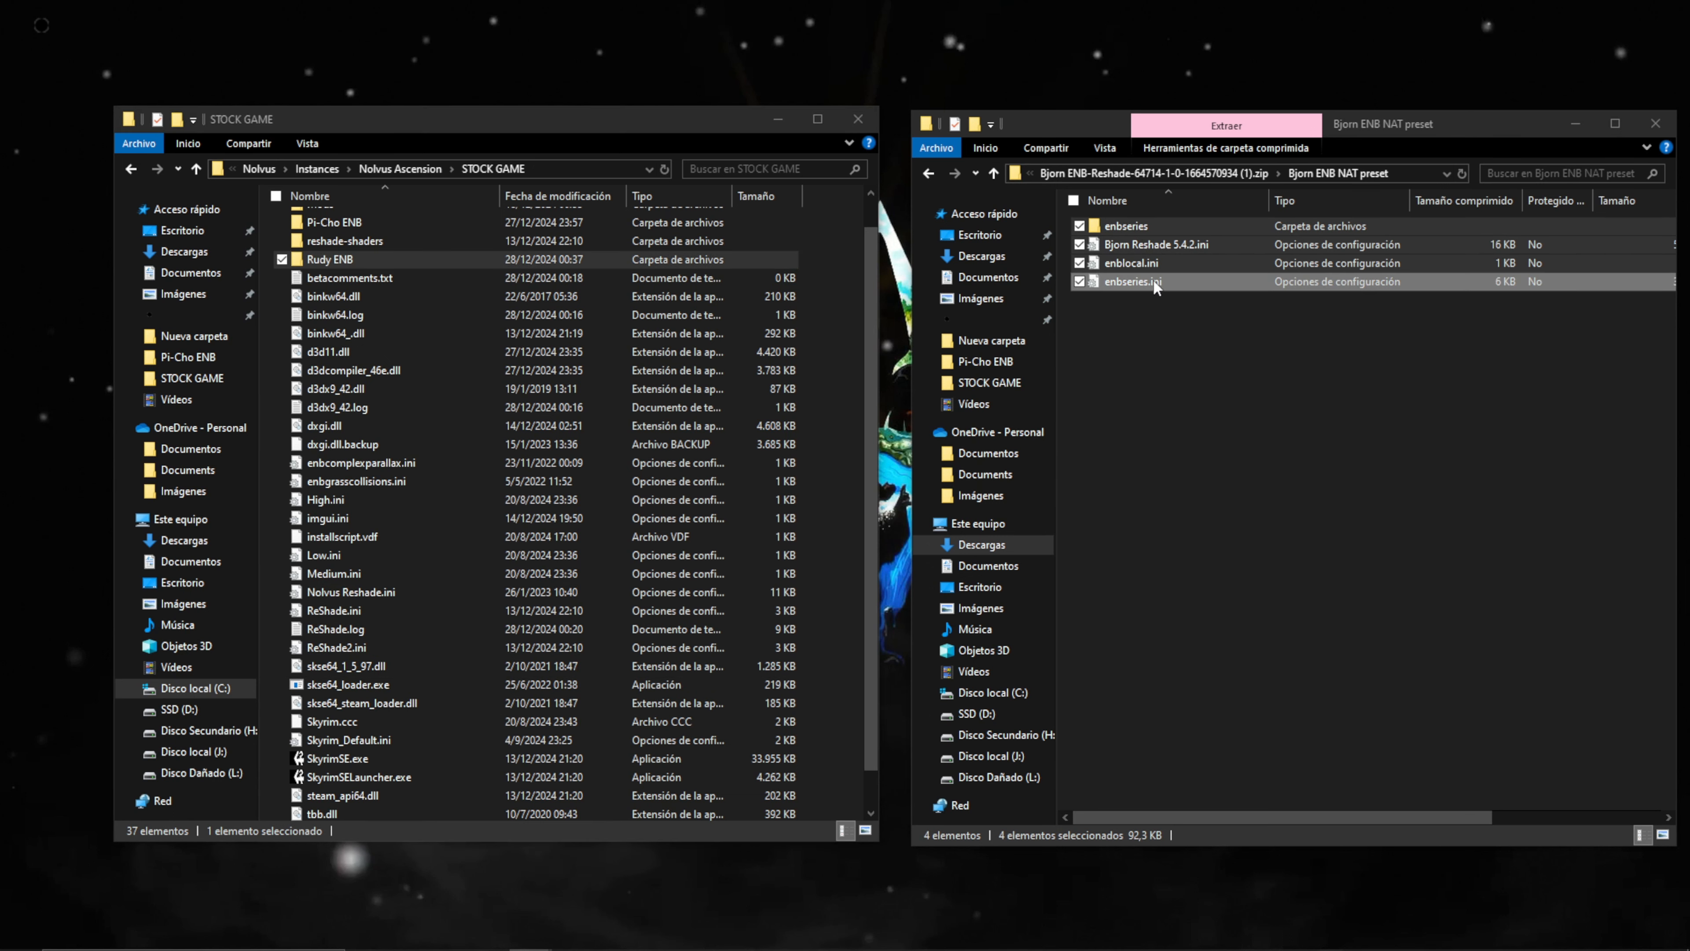
drag(1152, 281, 877, 469)
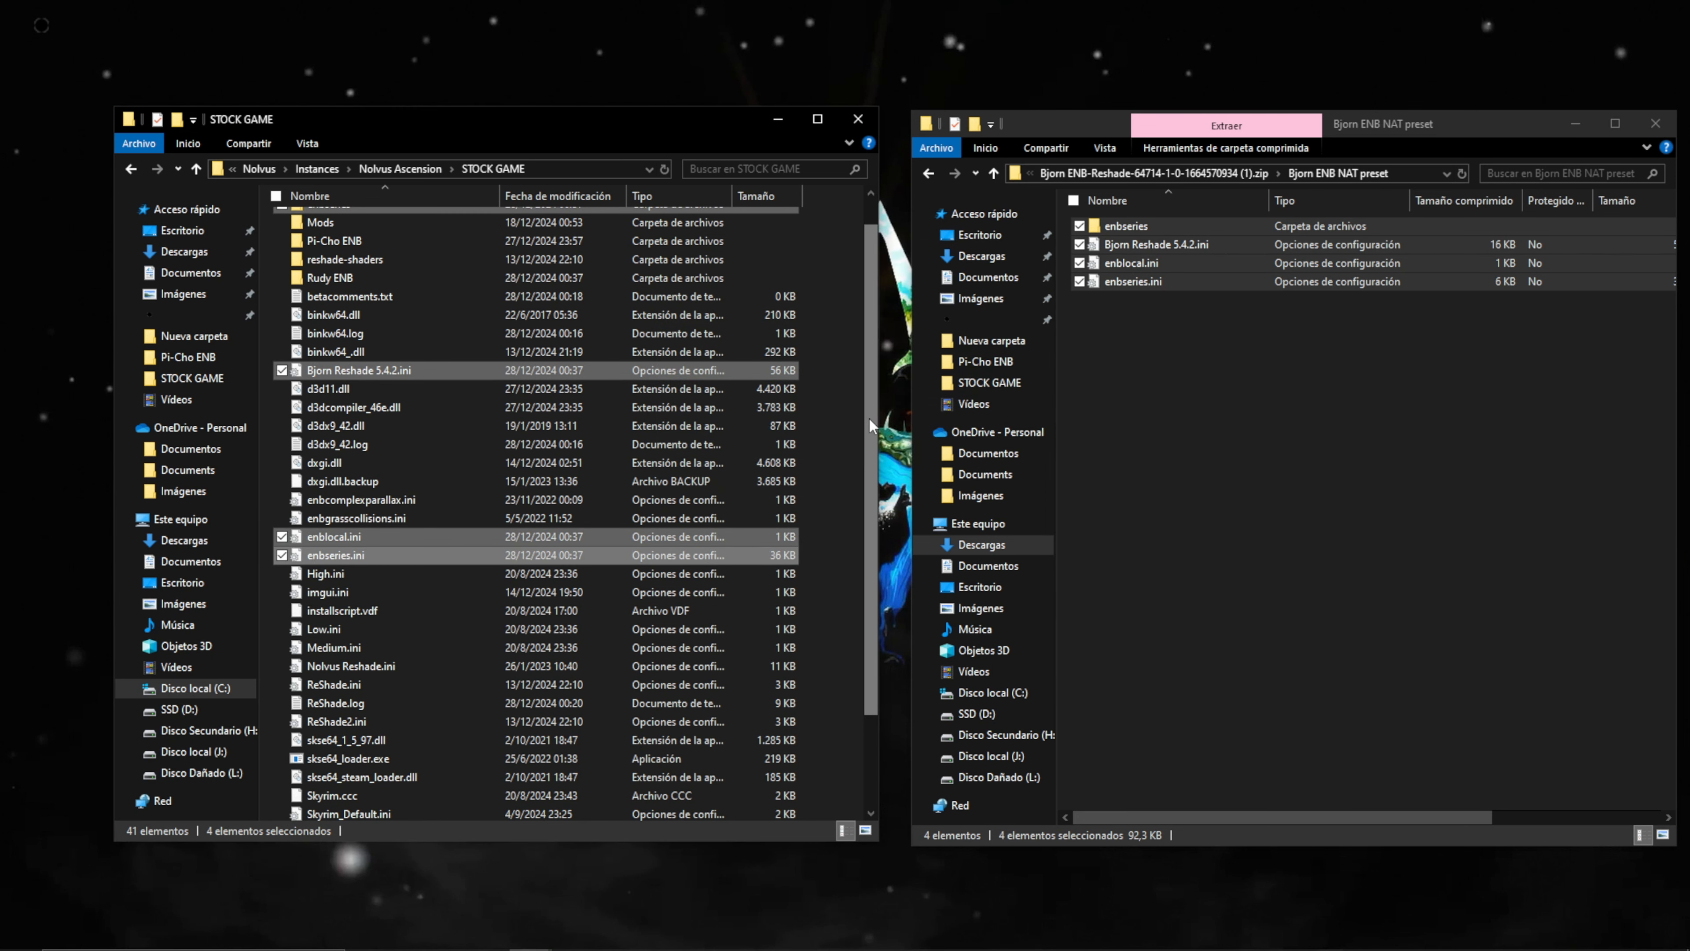
scroll(868, 417, up, 1)
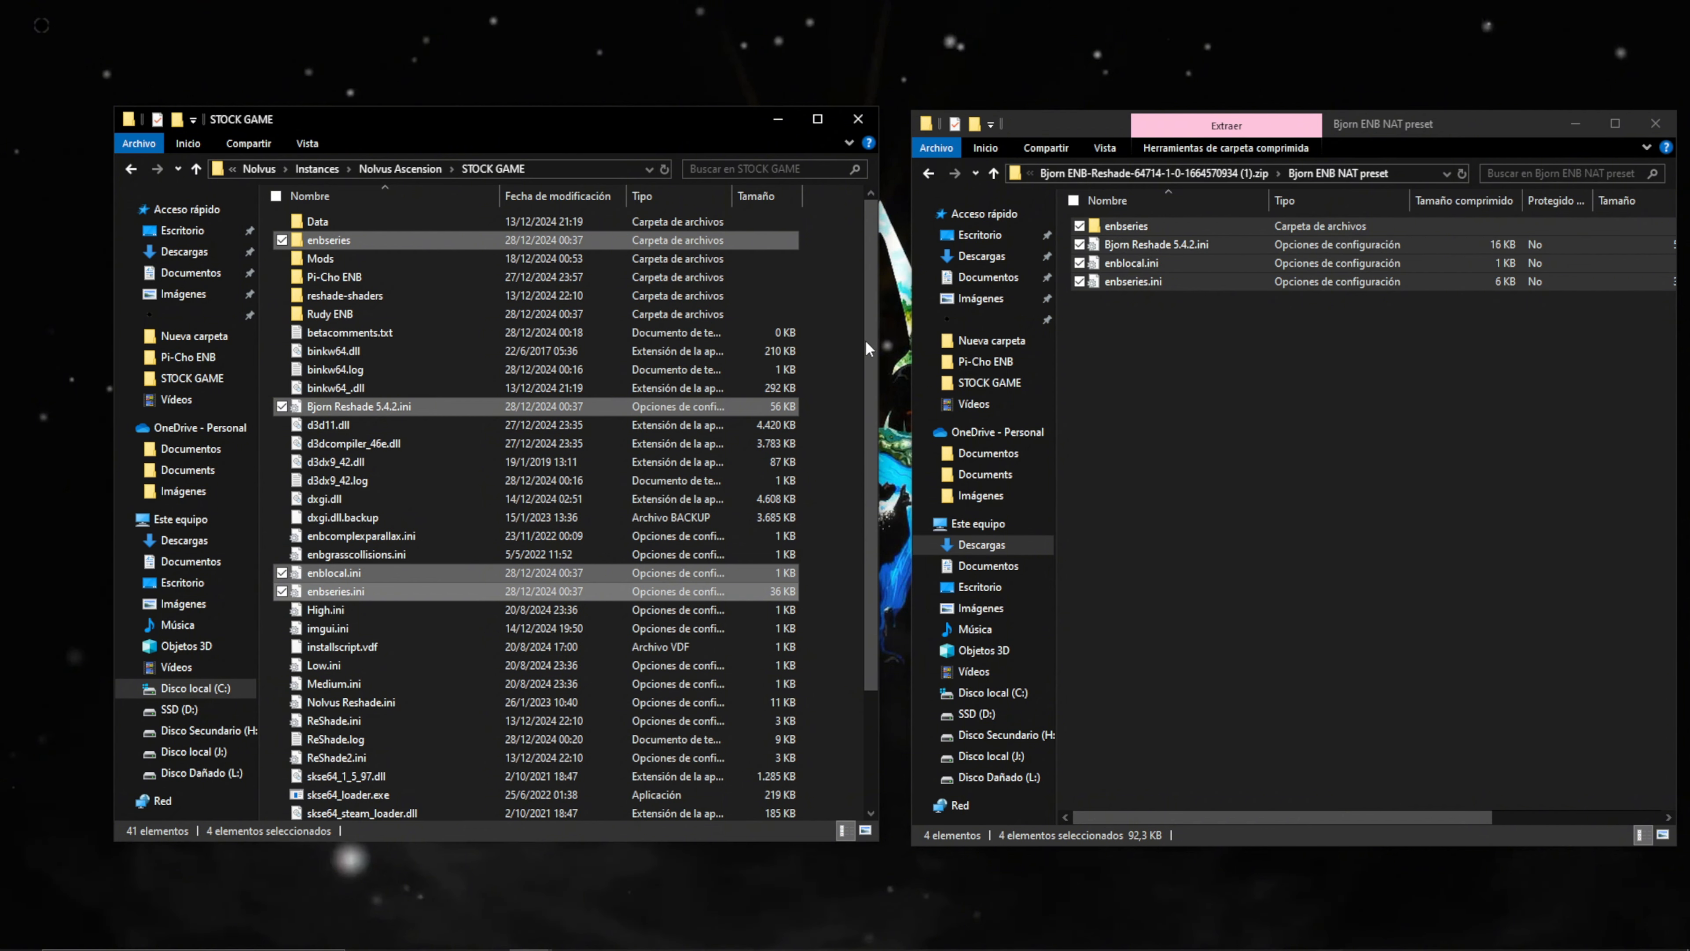
- Minimize the STOCK GAME window, close the Bjorn ENB NAT preset window and switch to the Edge browser
click(1553, 119)
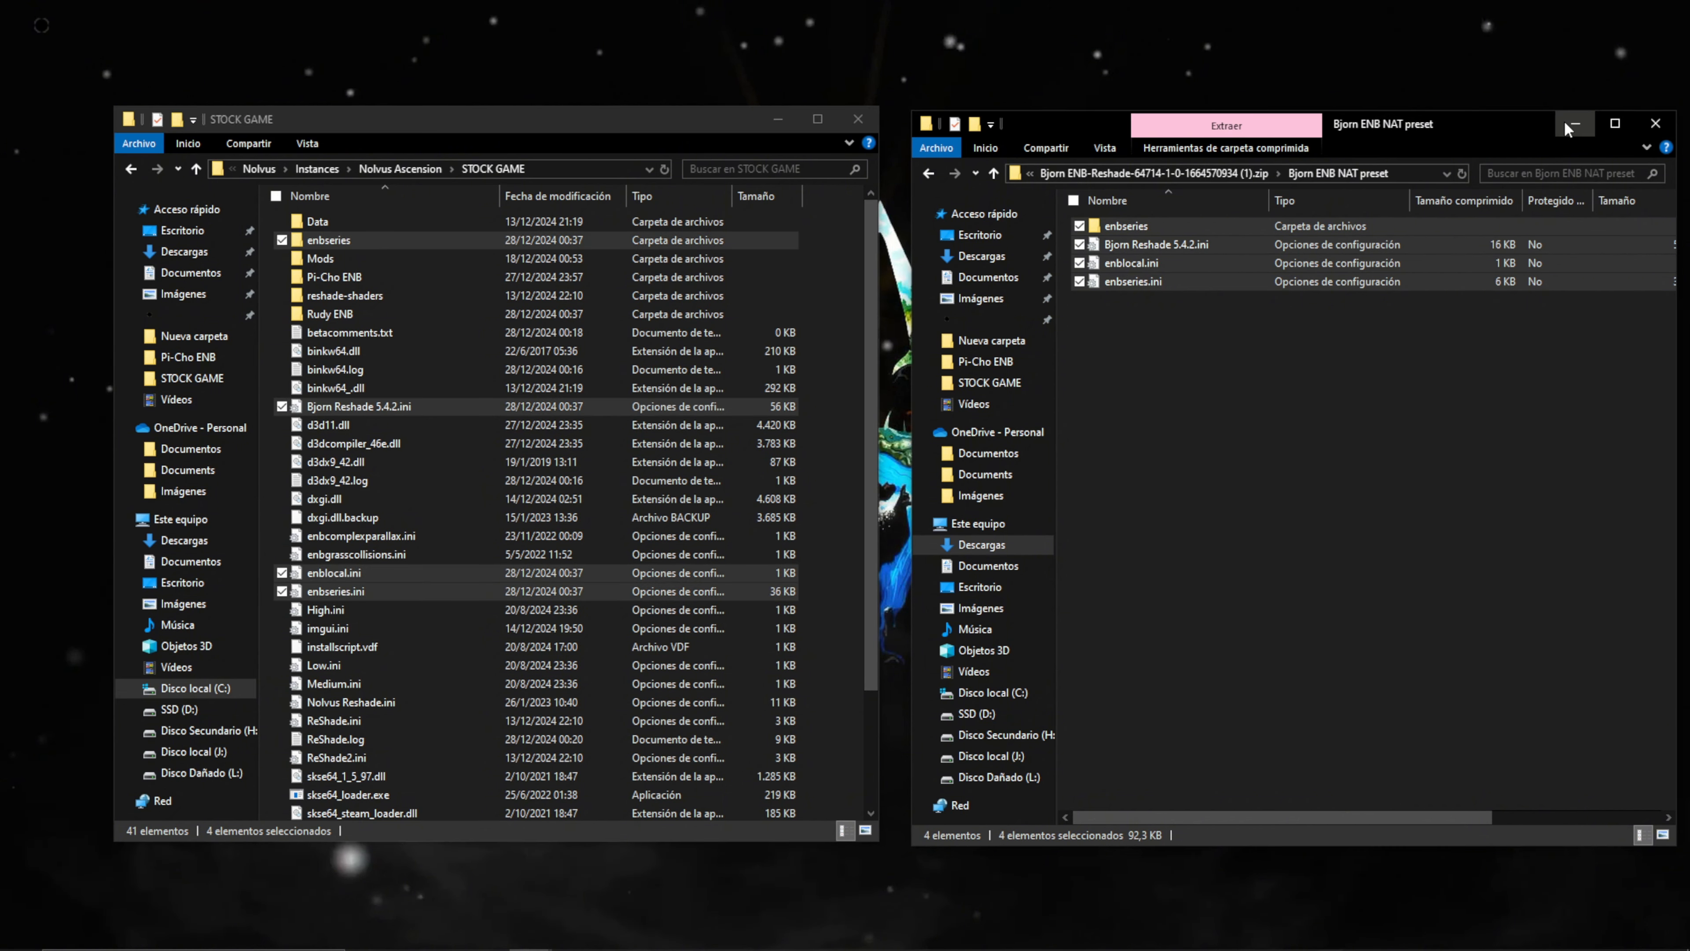
click(1571, 124)
click(778, 119)
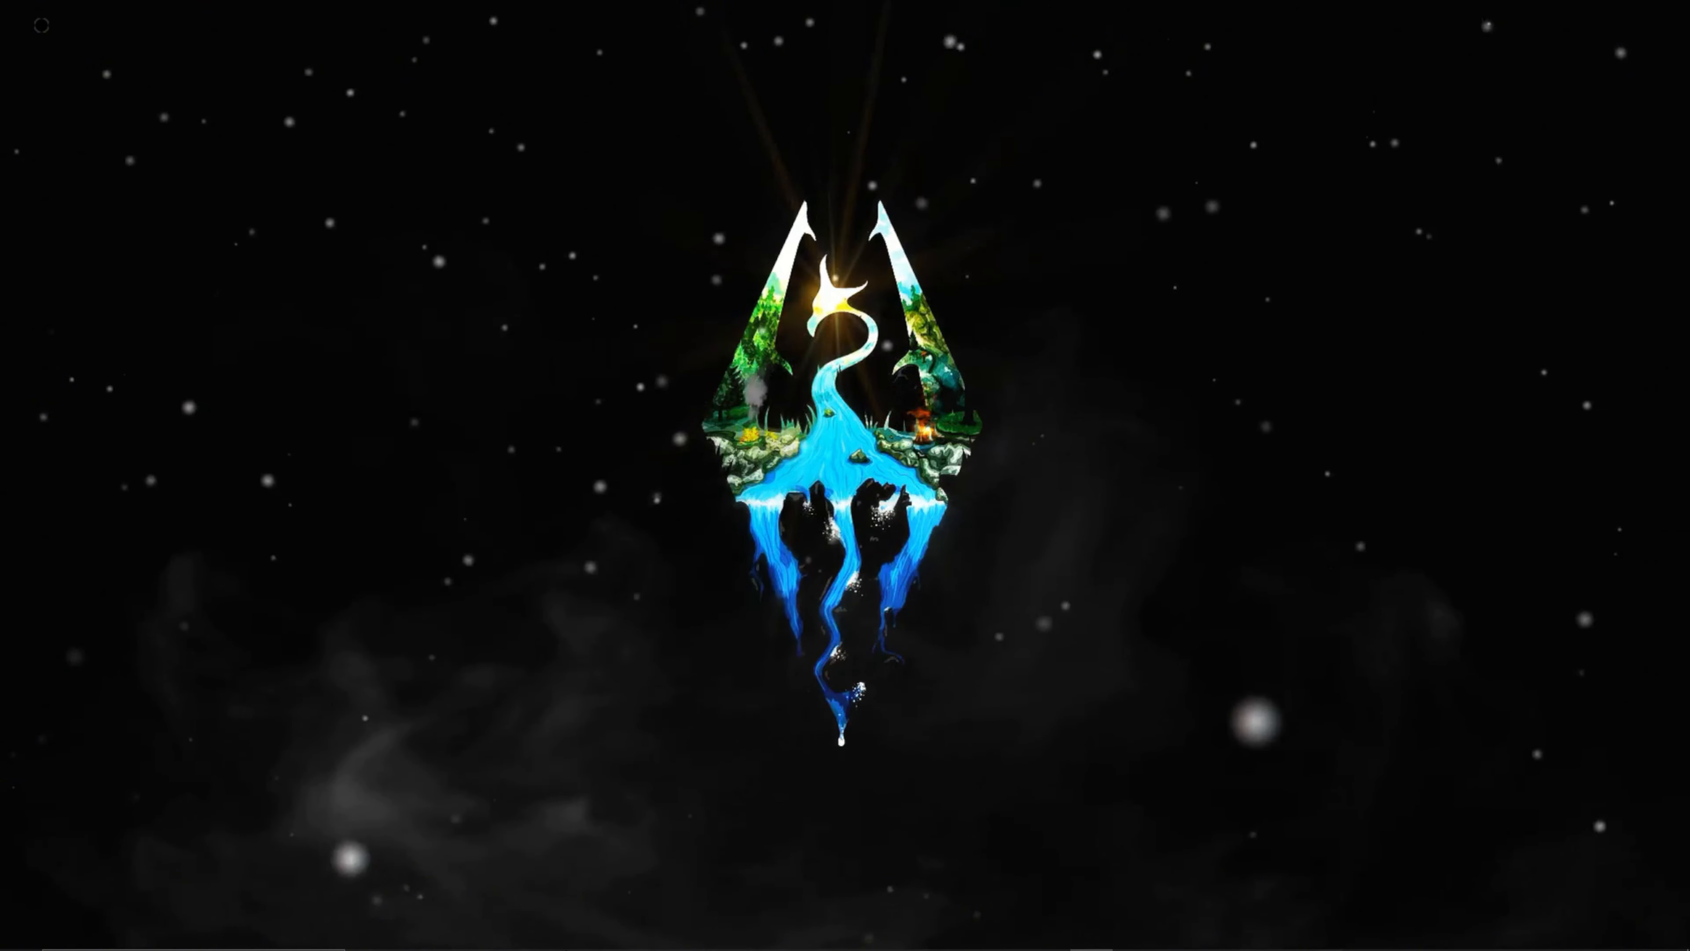
click(594, 829)
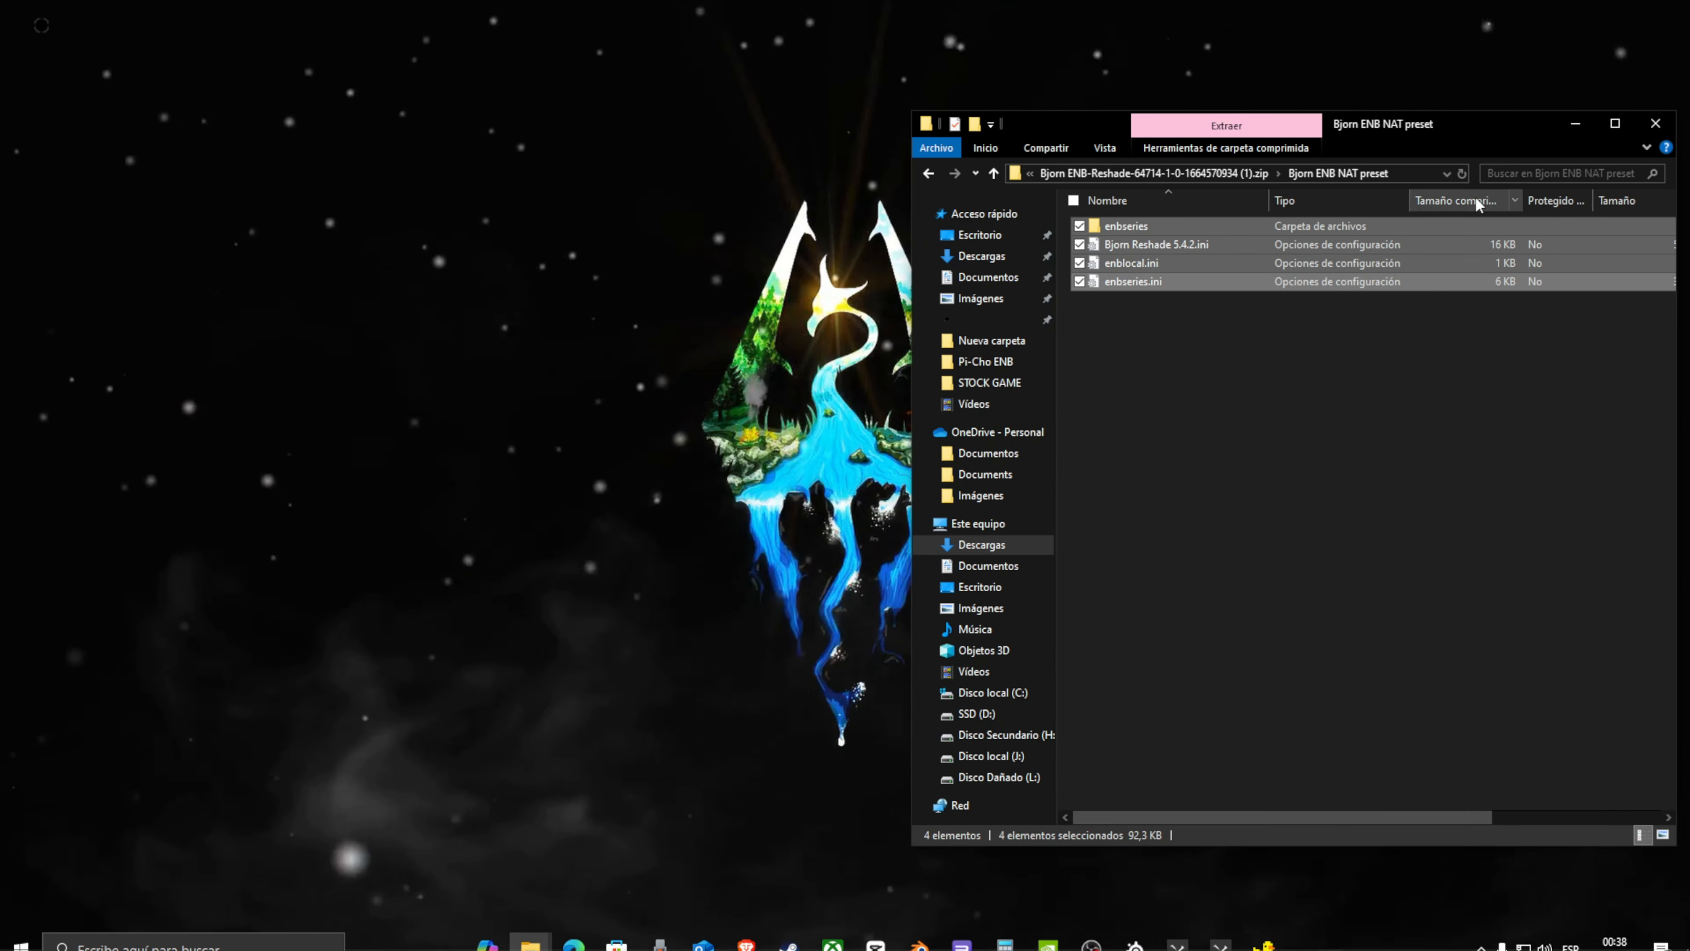
click(1656, 121)
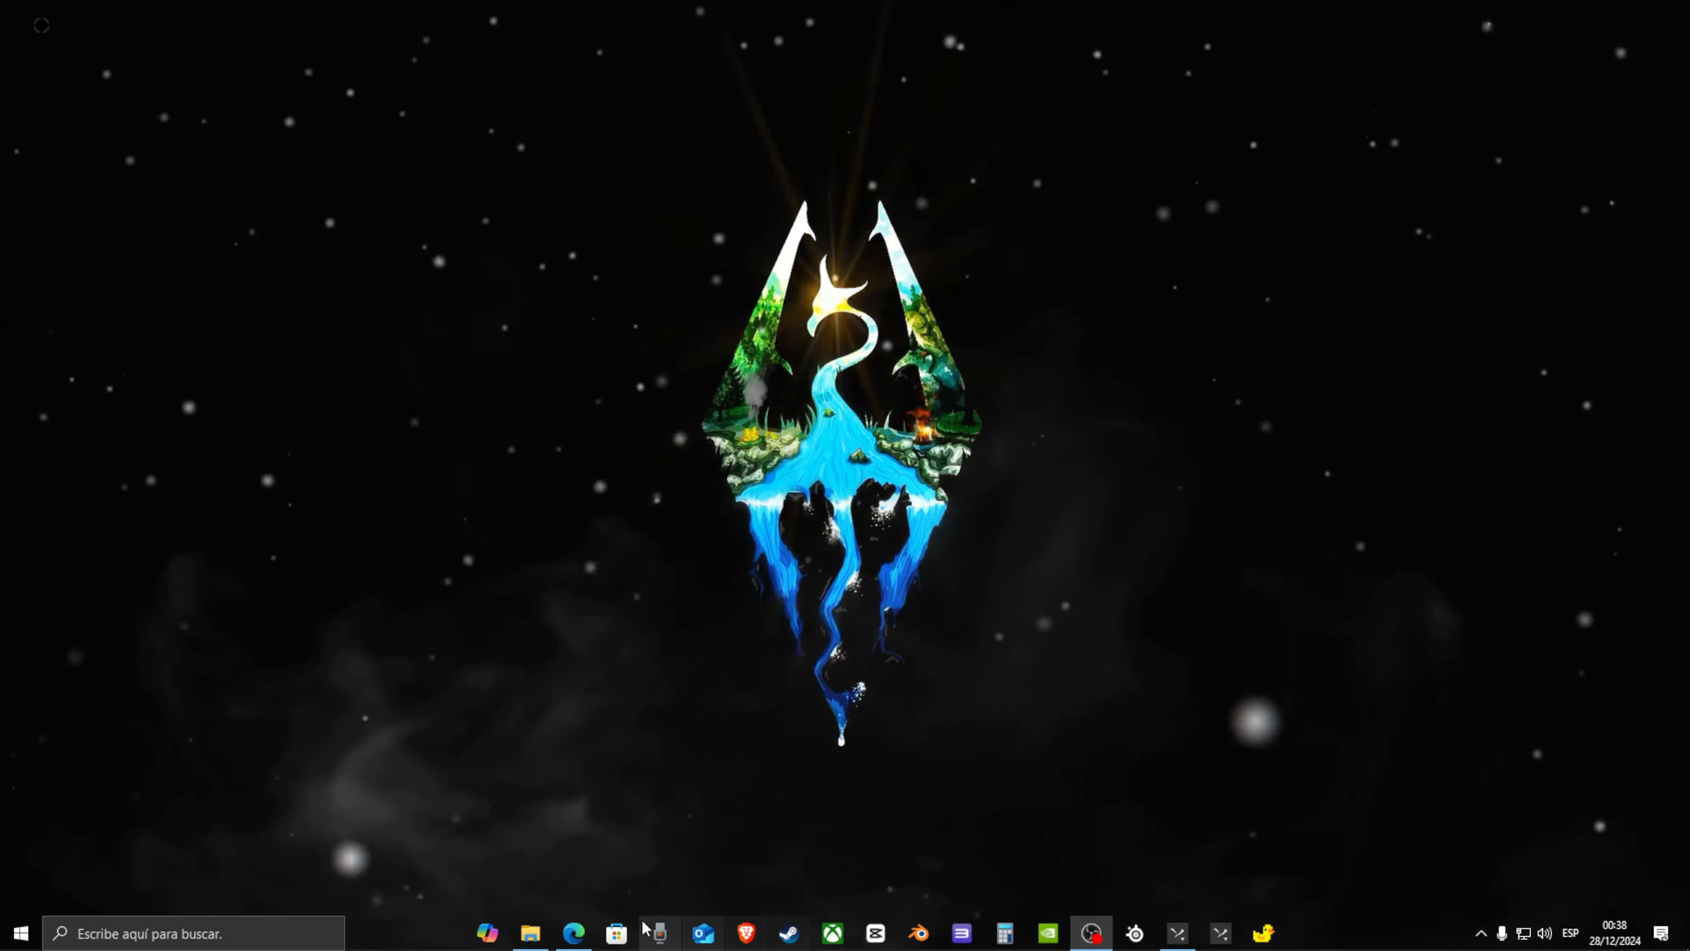
click(574, 935)
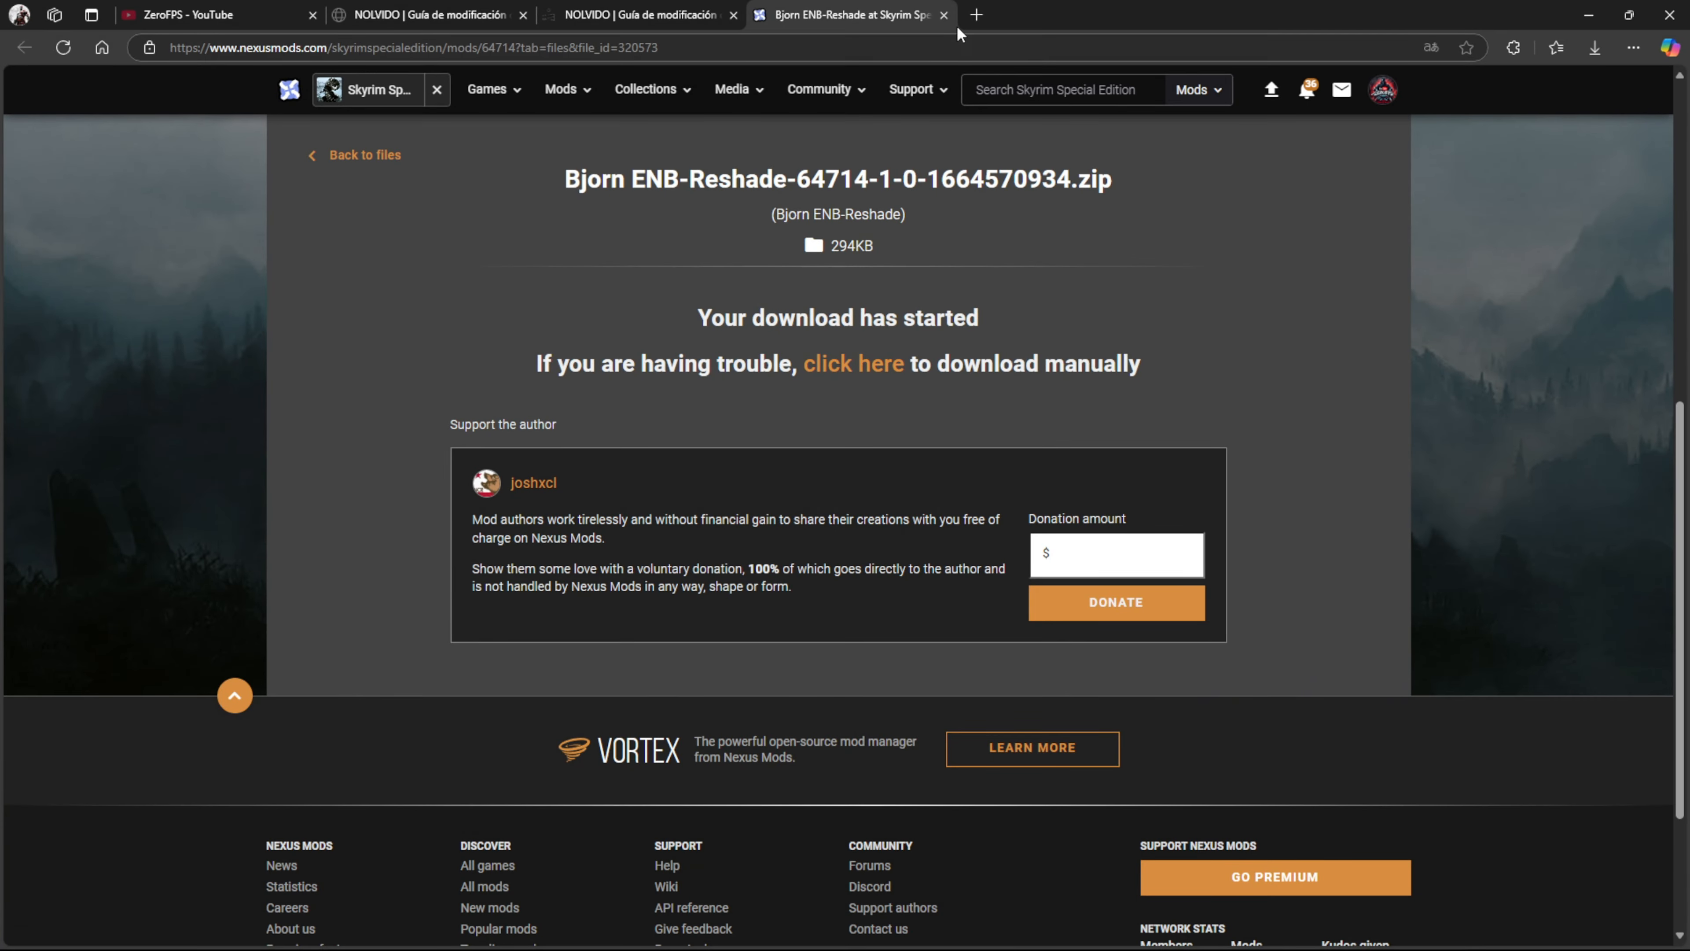
- Download the NAT Weather Patch archive linked in the Bjorn ENB guide section using the slow download, and close the finished download pages
click(944, 14)
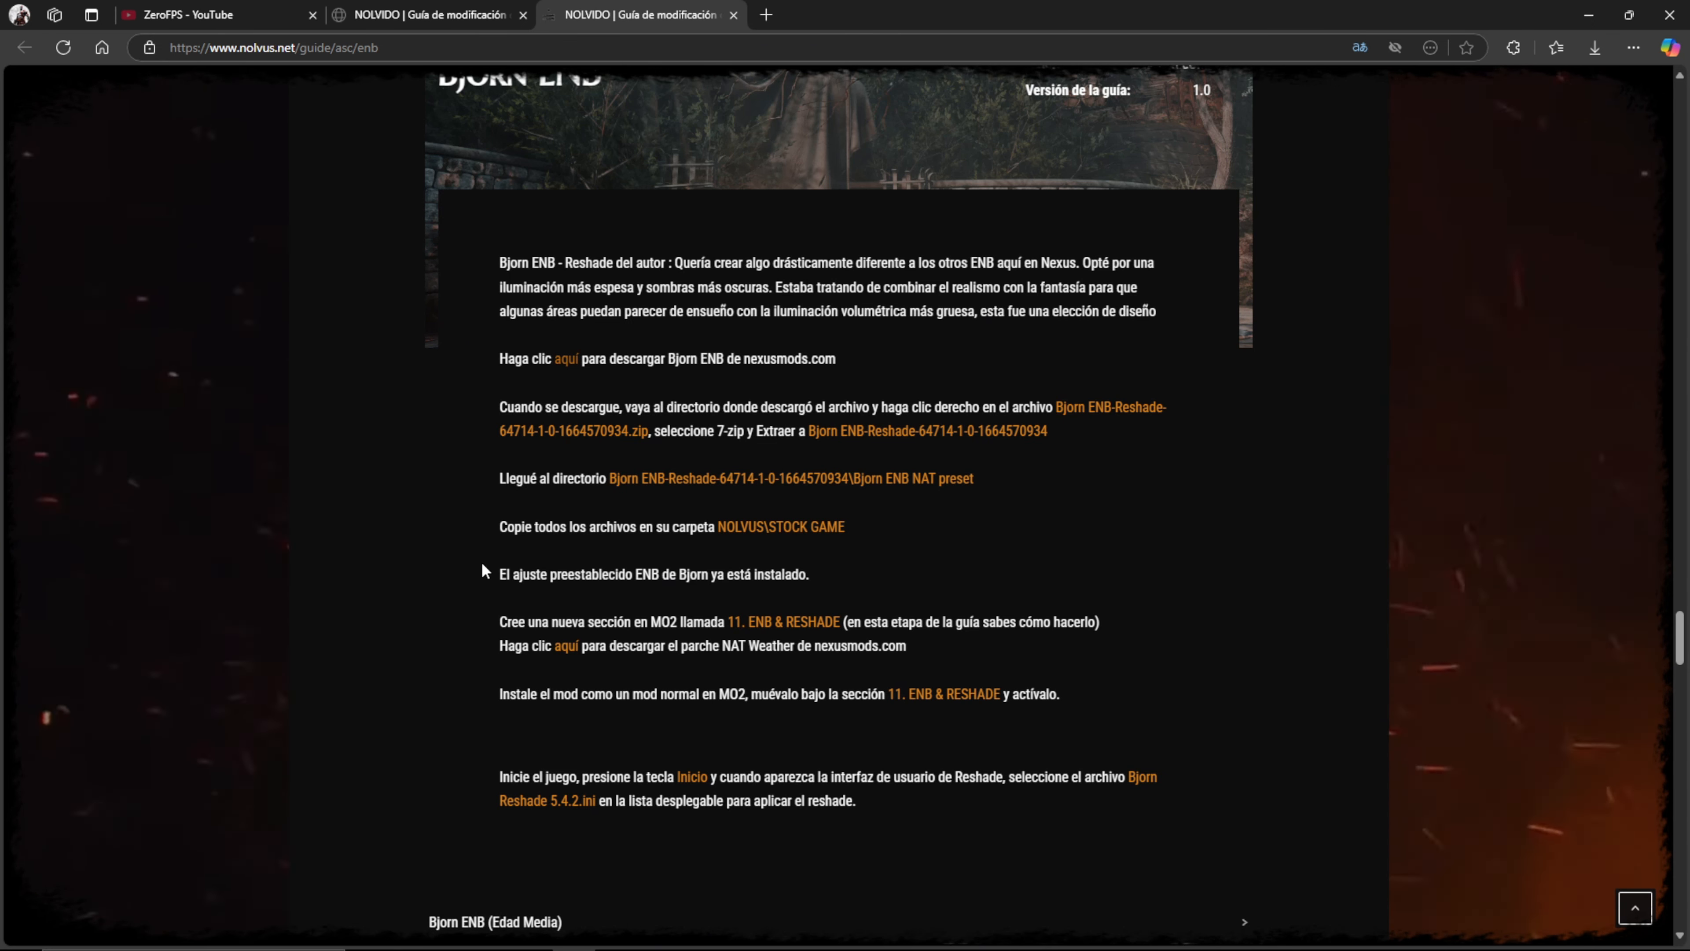
drag(481, 561, 854, 571)
click(486, 633)
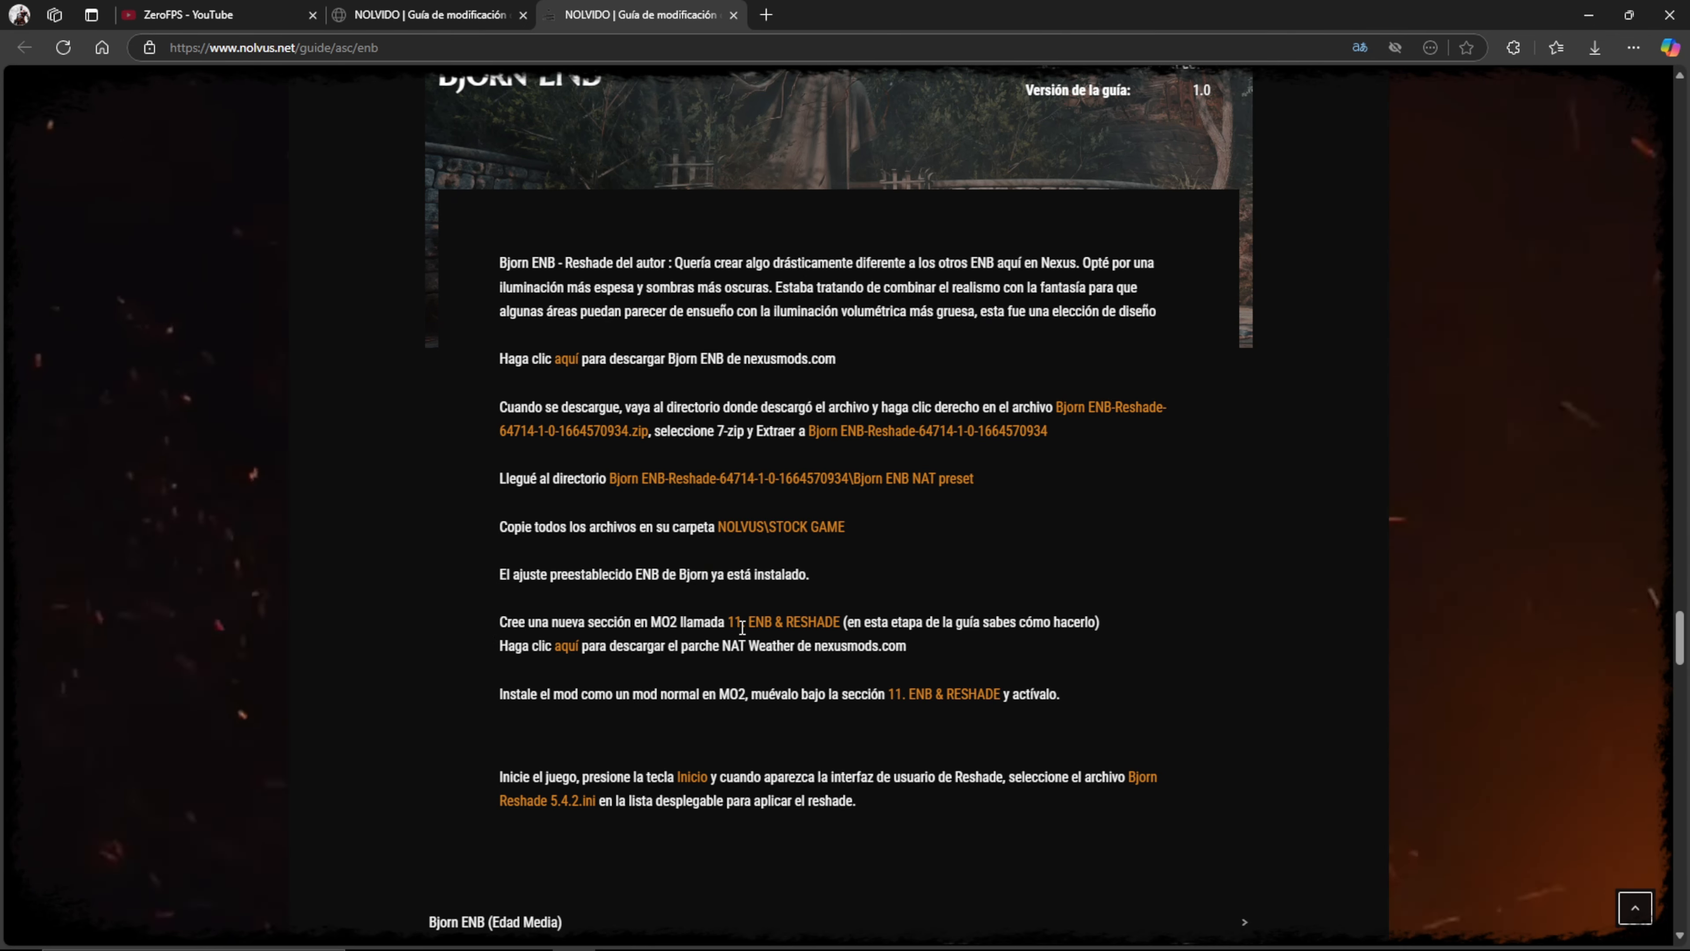
drag(728, 623, 846, 623)
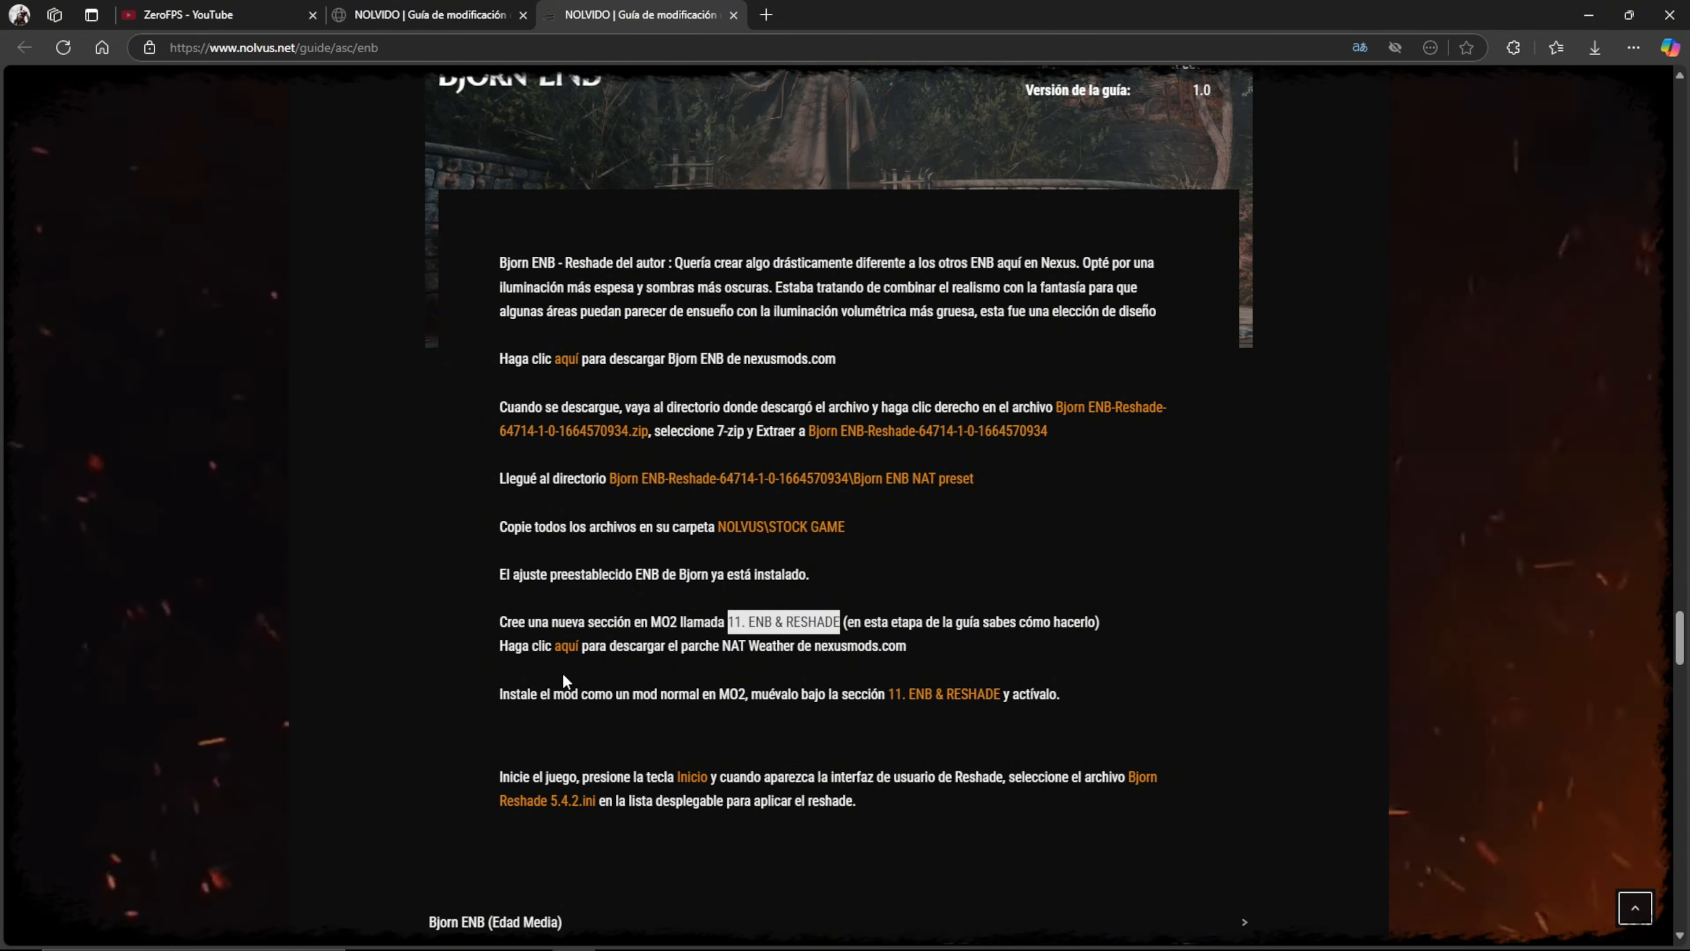
click(567, 646)
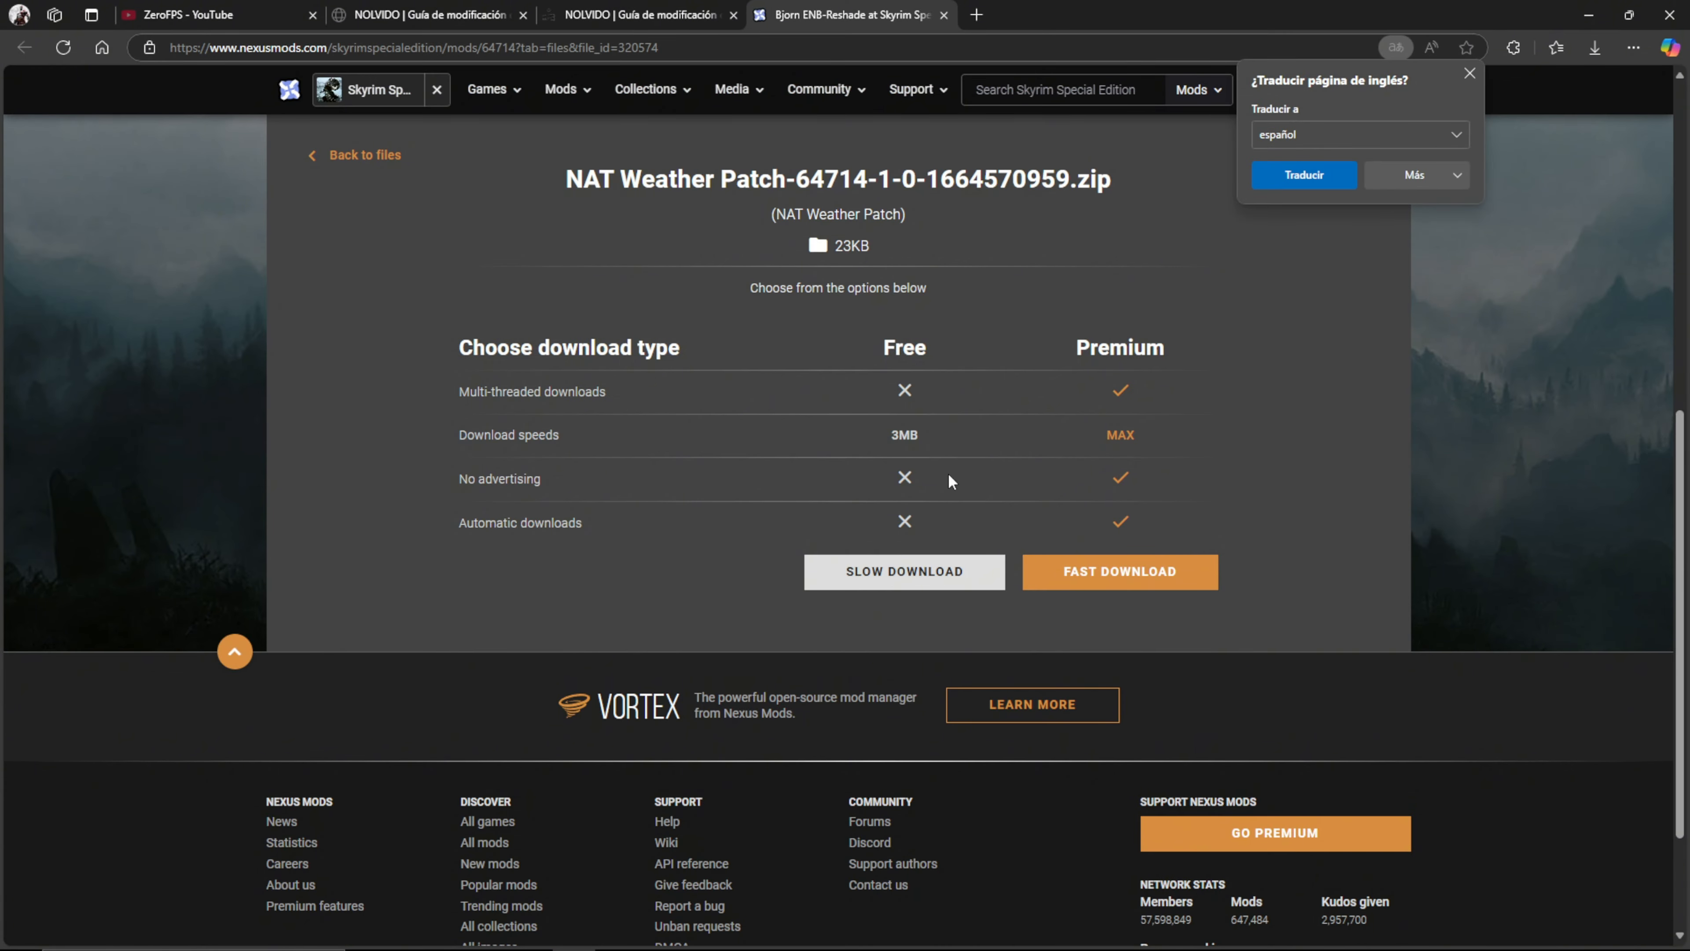
click(907, 570)
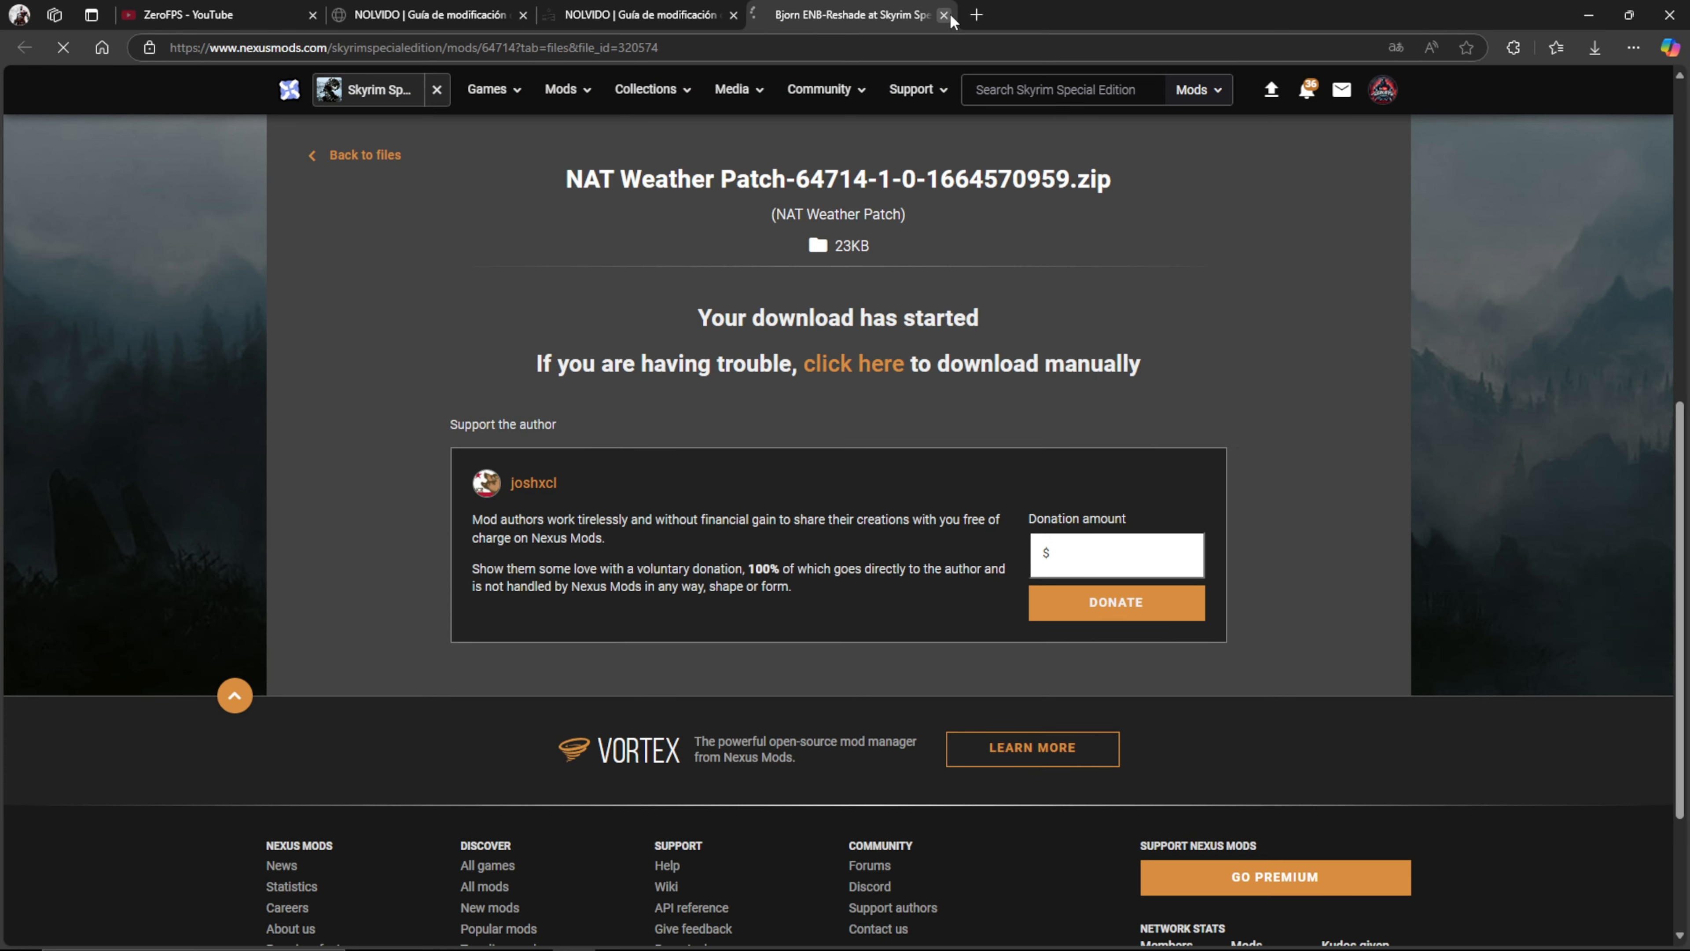
click(943, 14)
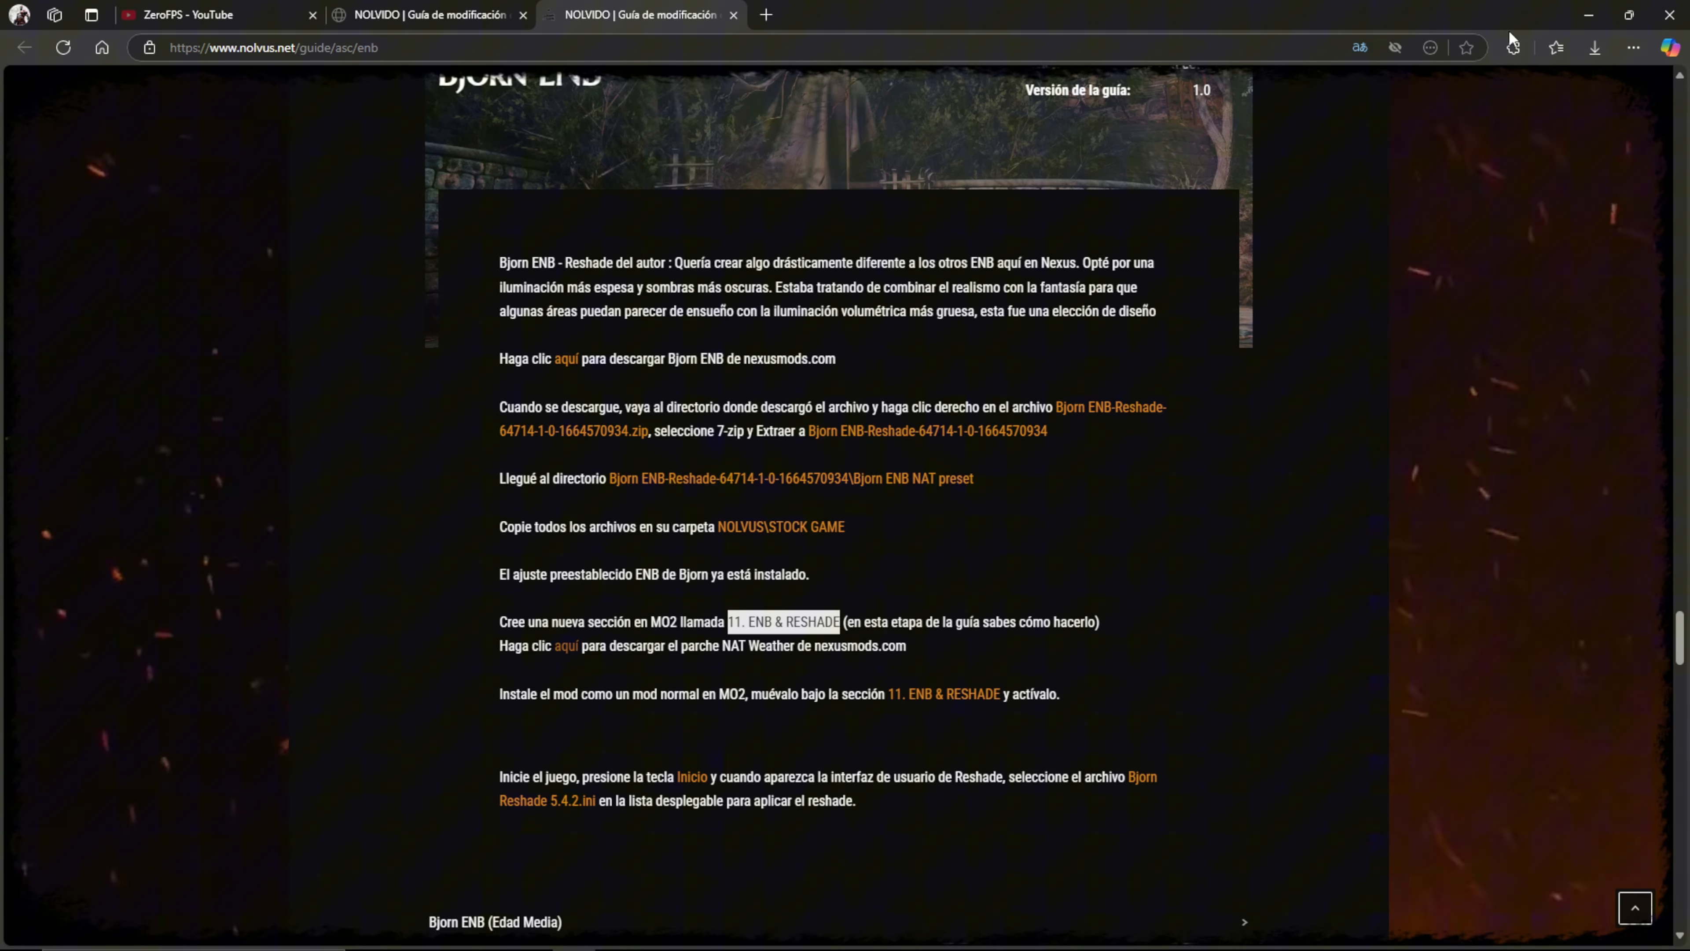
- Open the downloaded NAT Weather Patch archive to check its contents, and return to the guide
click(1592, 47)
click(1494, 127)
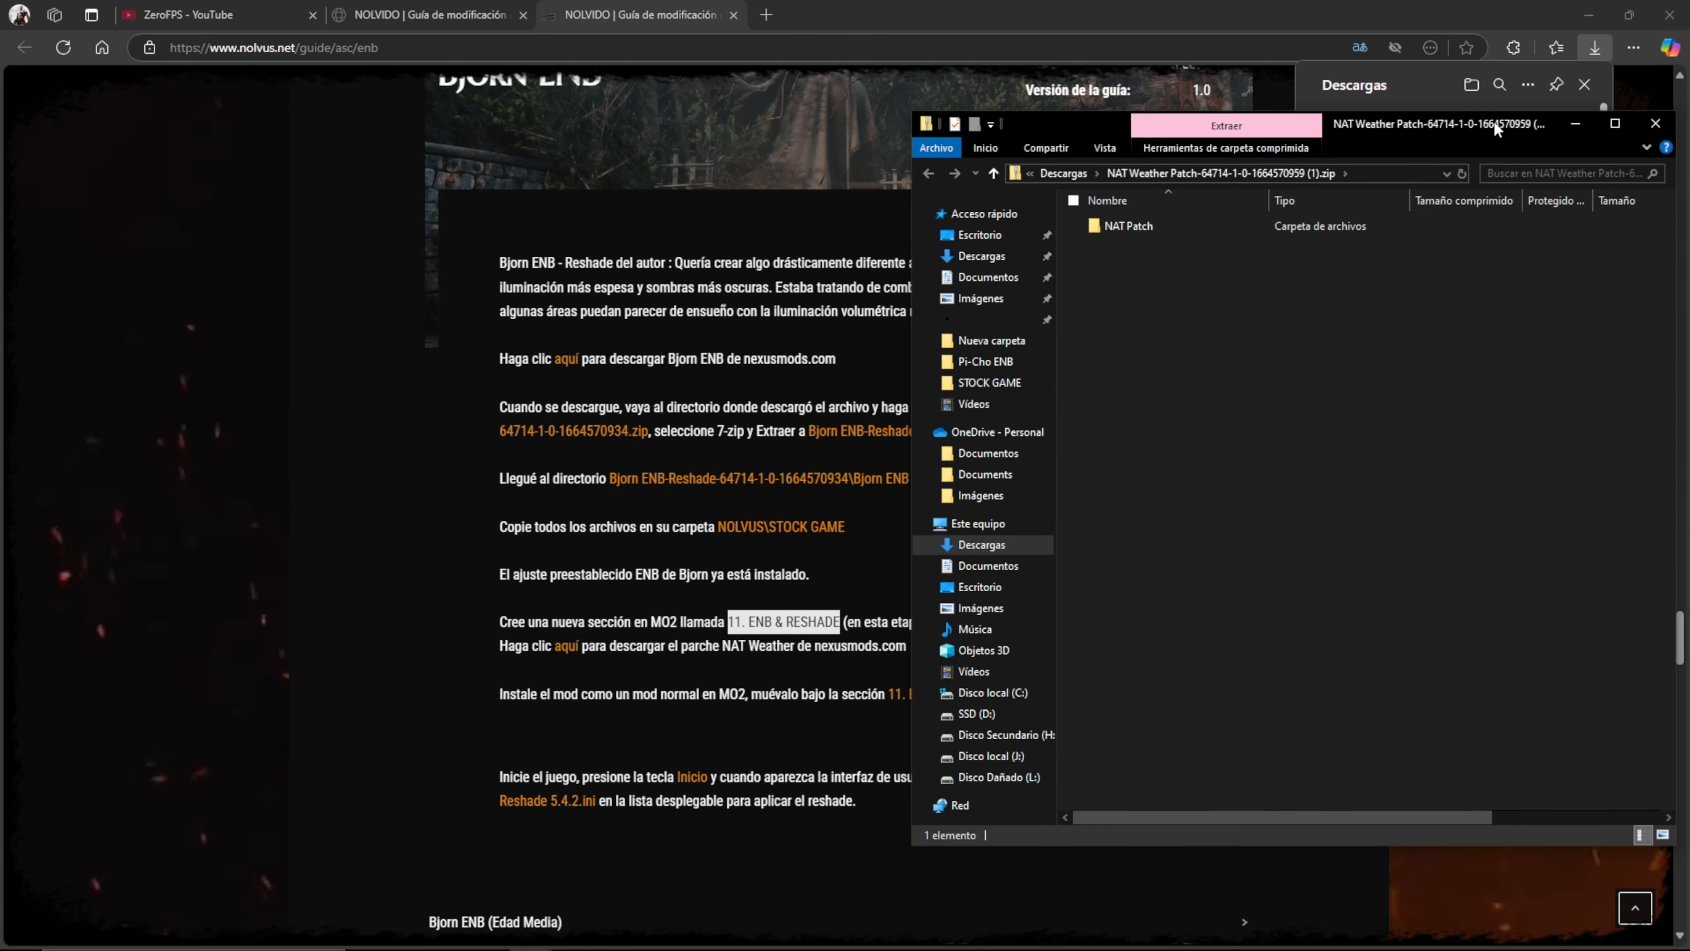
click(1434, 119)
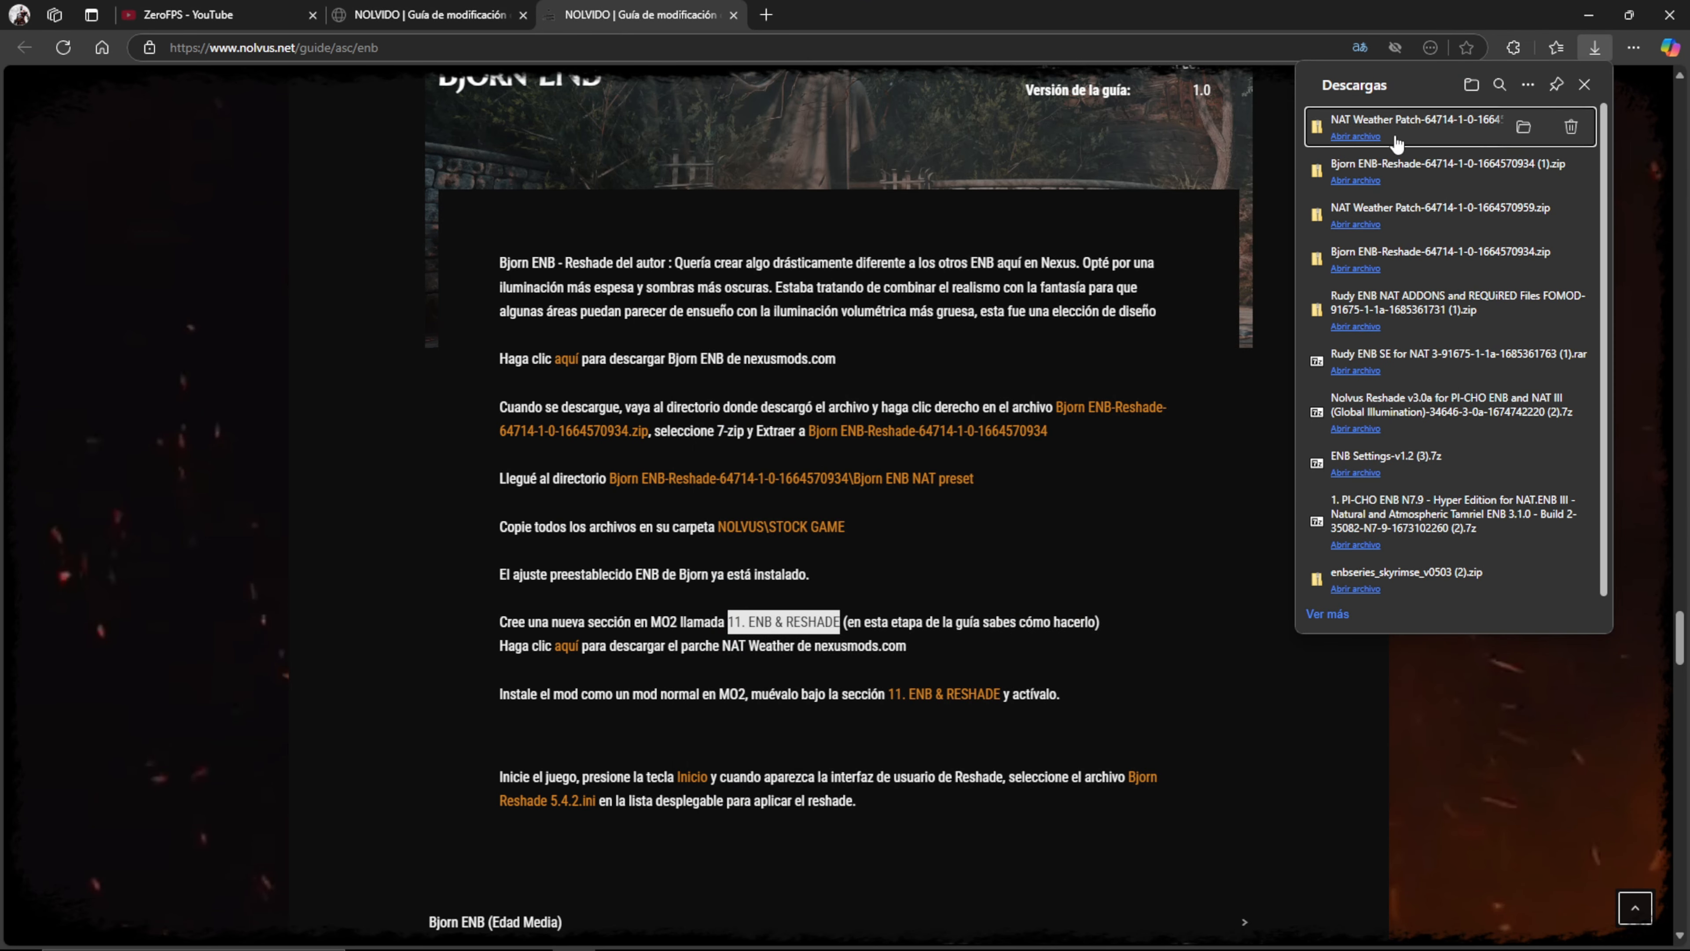
click(1590, 46)
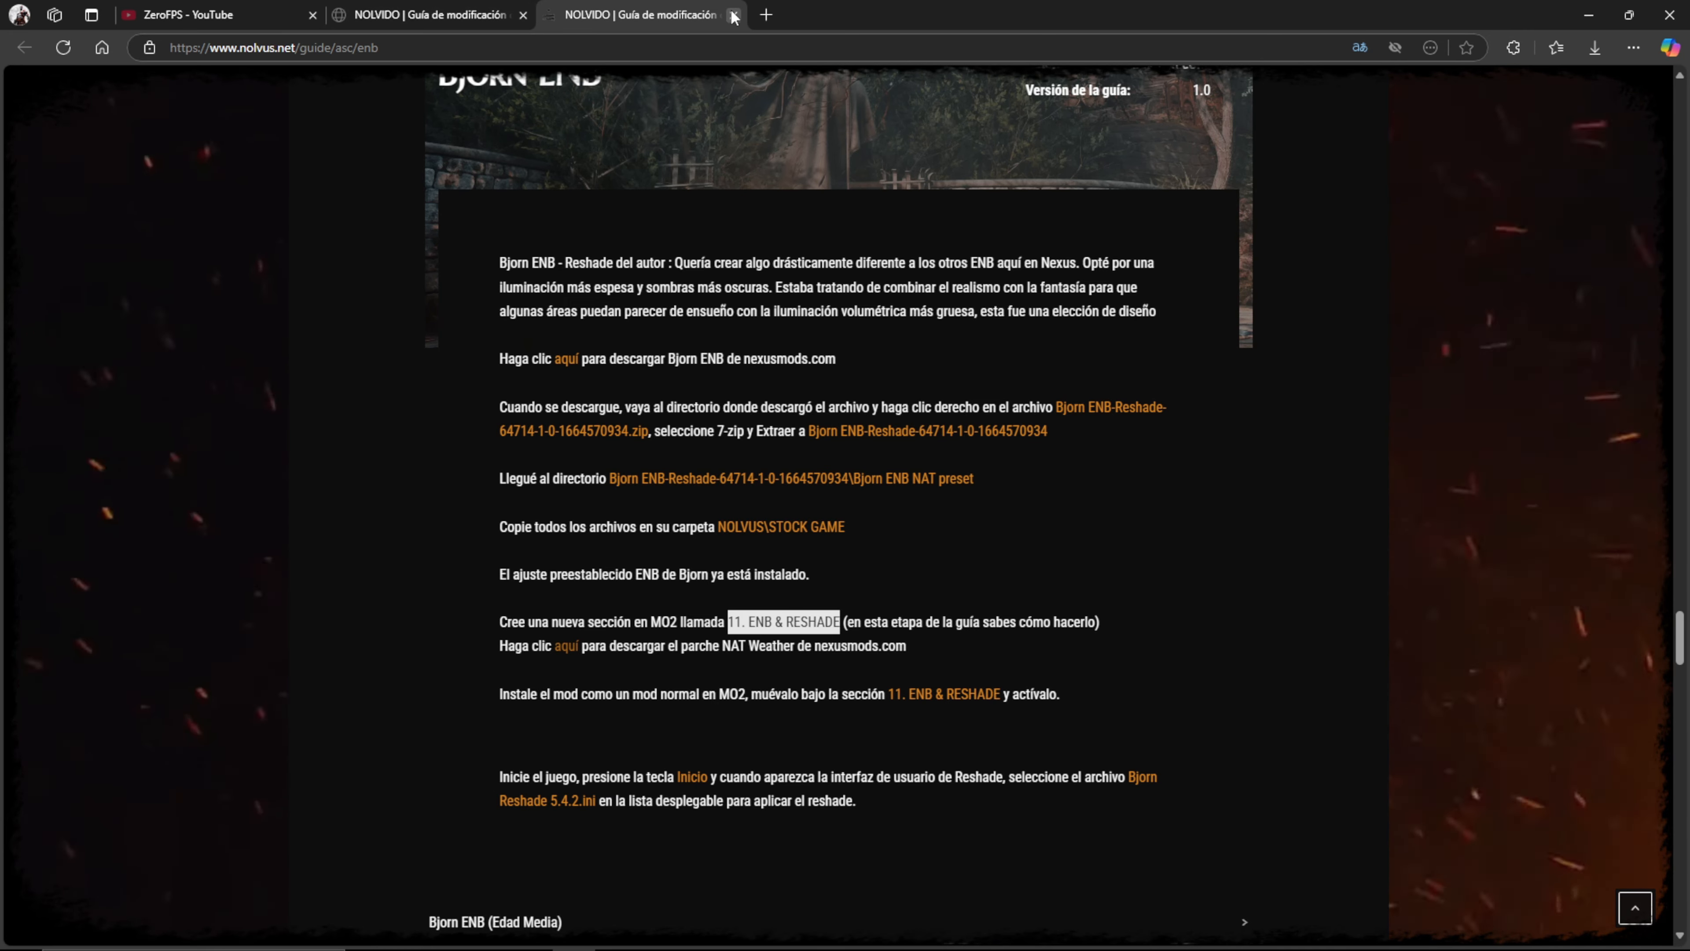
click(1053, 566)
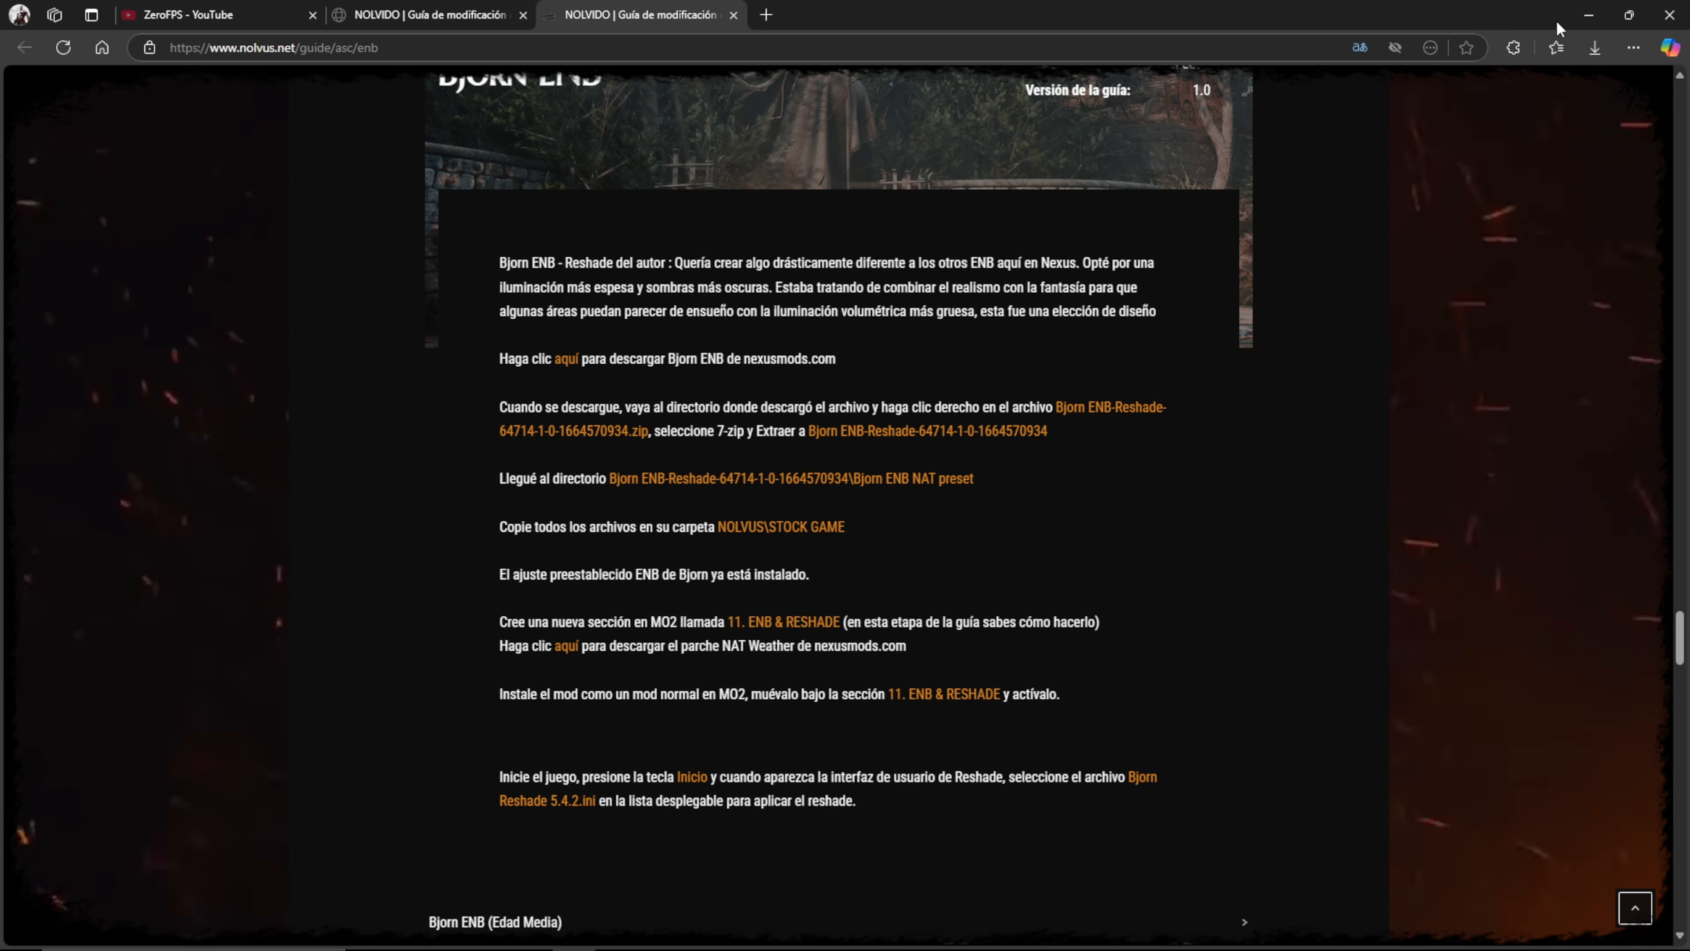
- Switch to Mod Organizer and disable the mod Rudy ENB NAT ADDONS and REQUIRED Files in section 11. ENB & RESHADE
click(1589, 14)
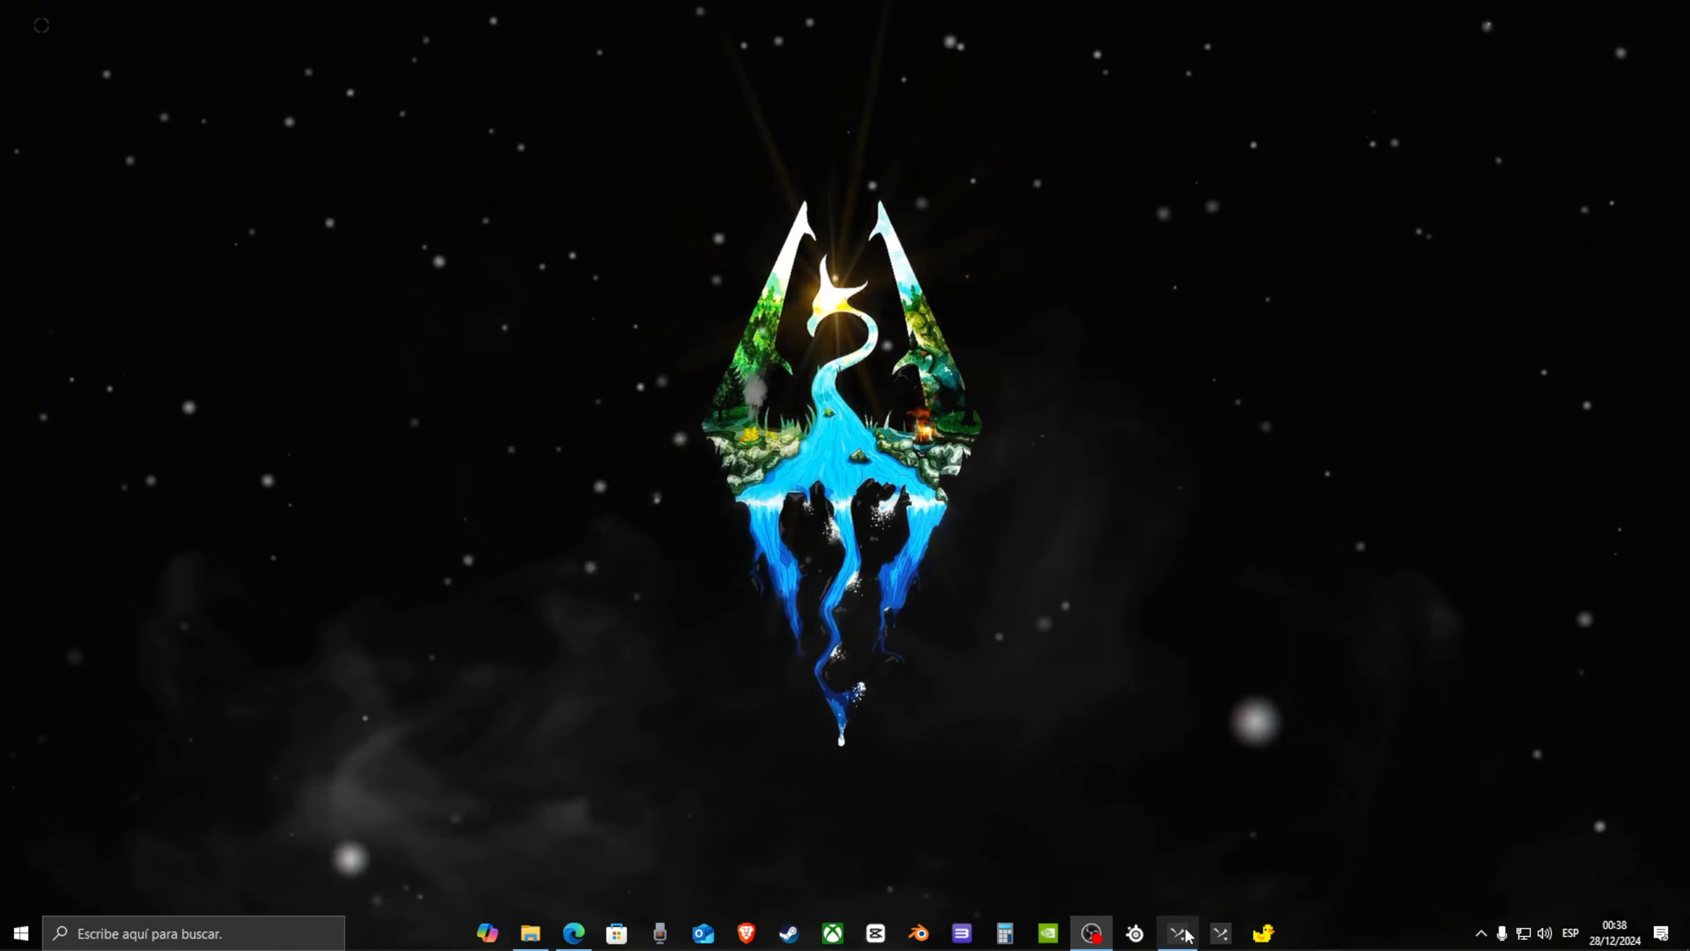
click(1184, 934)
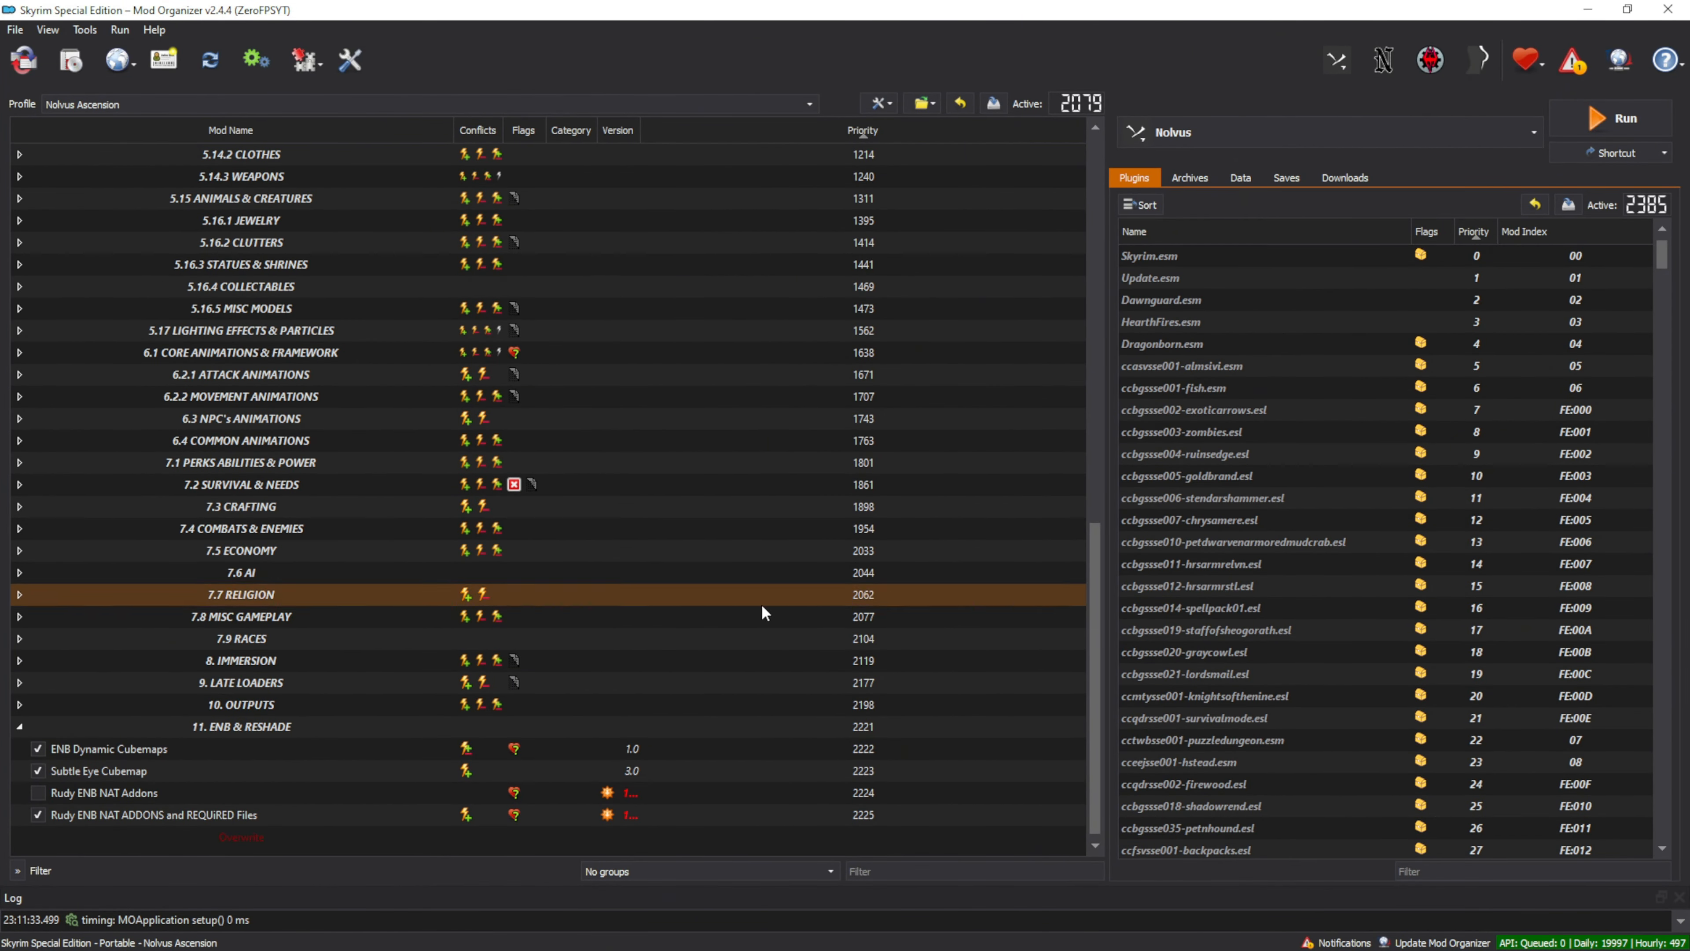
click(36, 813)
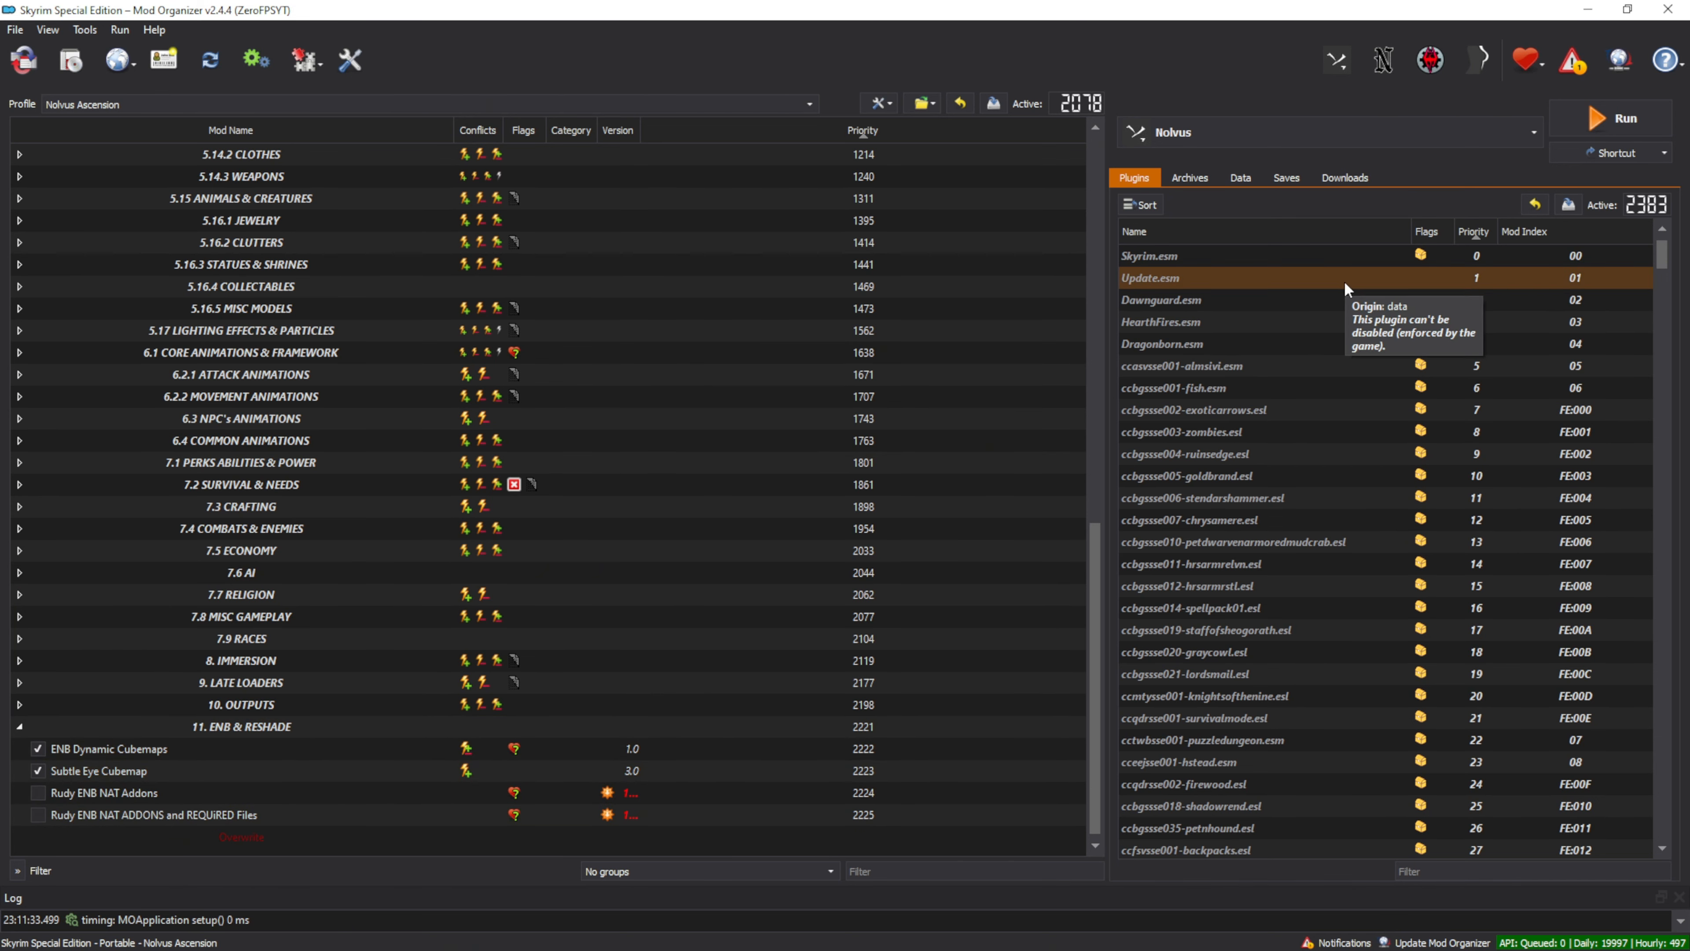
click(60, 64)
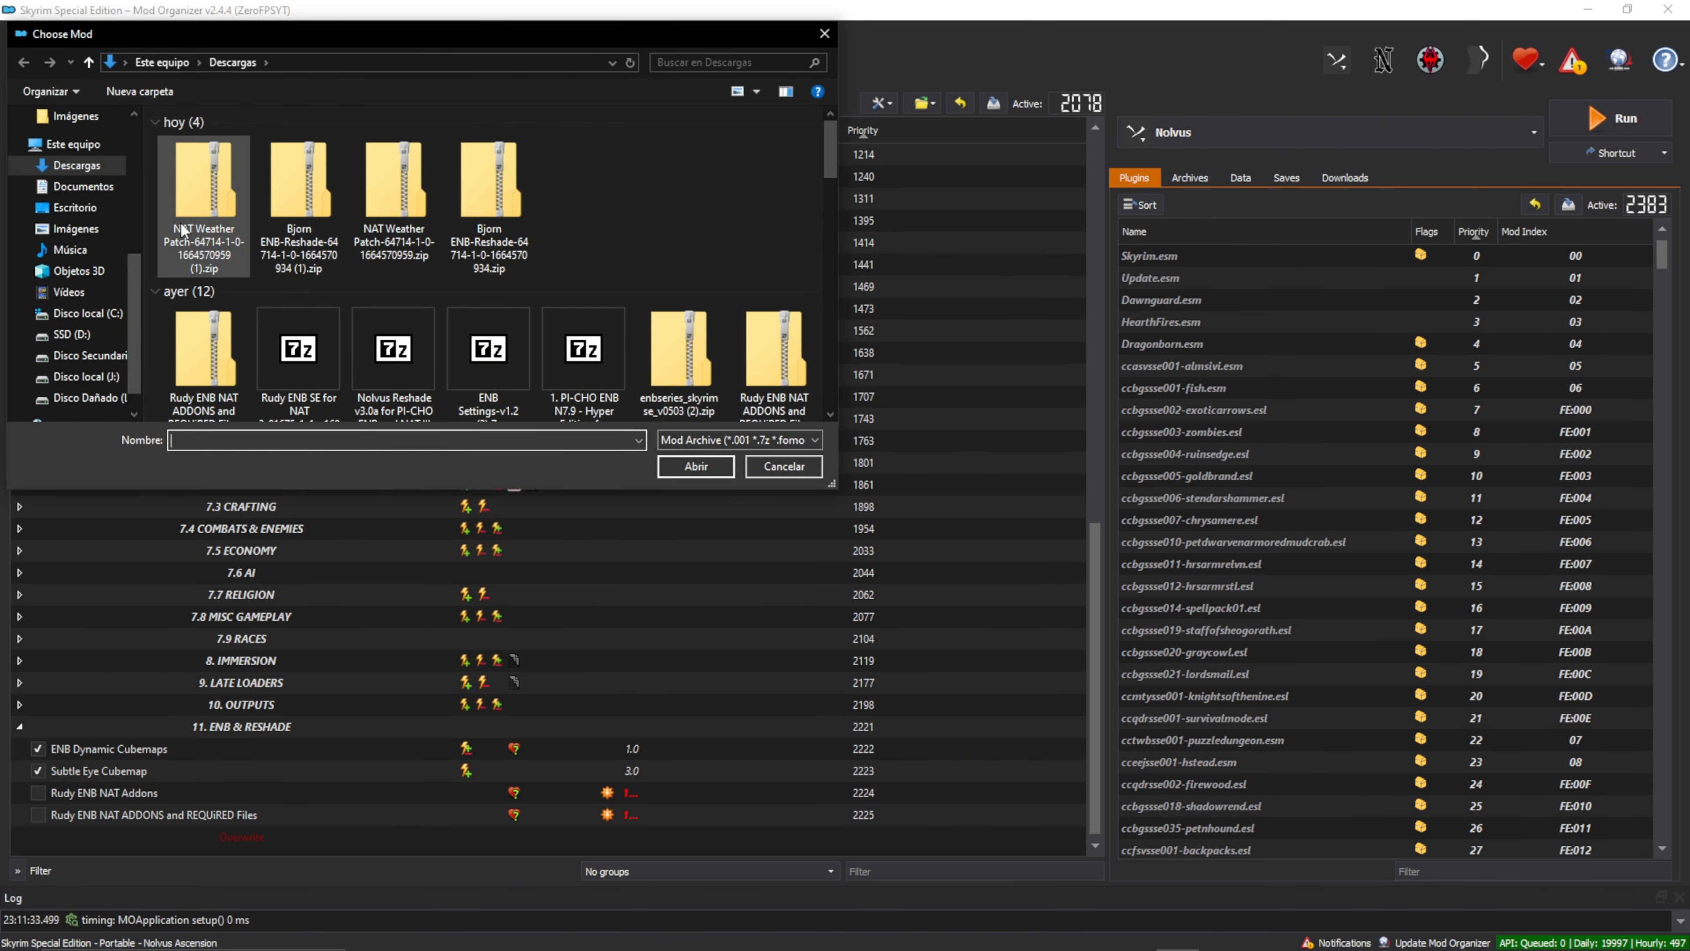
click(173, 247)
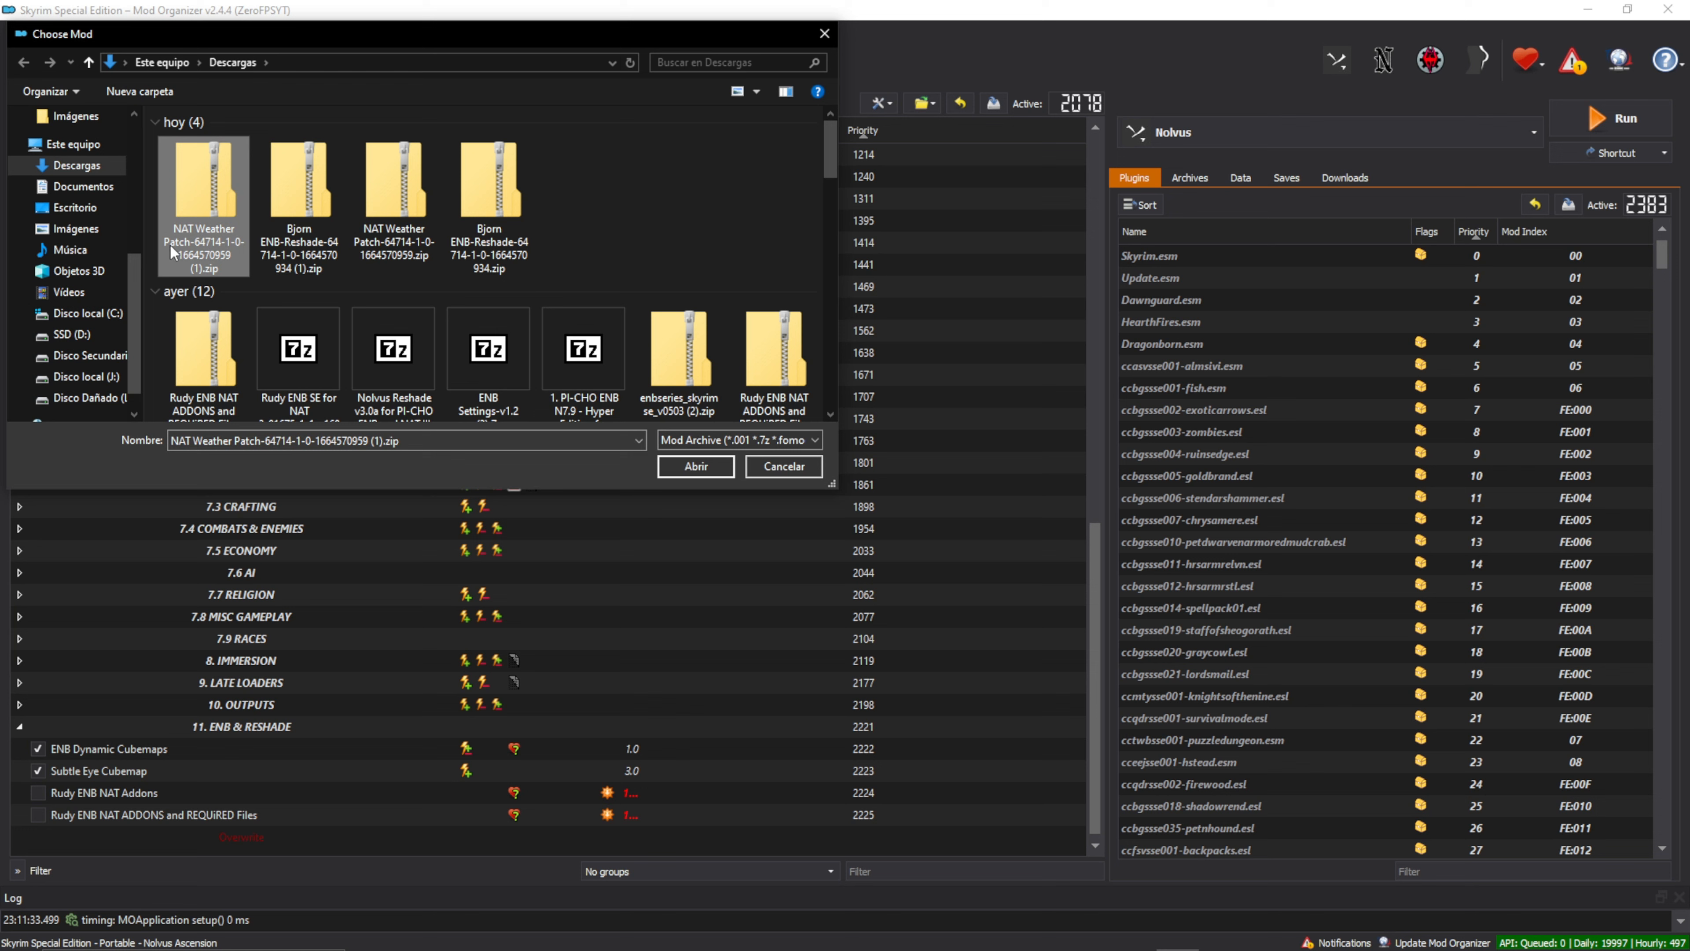
click(695, 466)
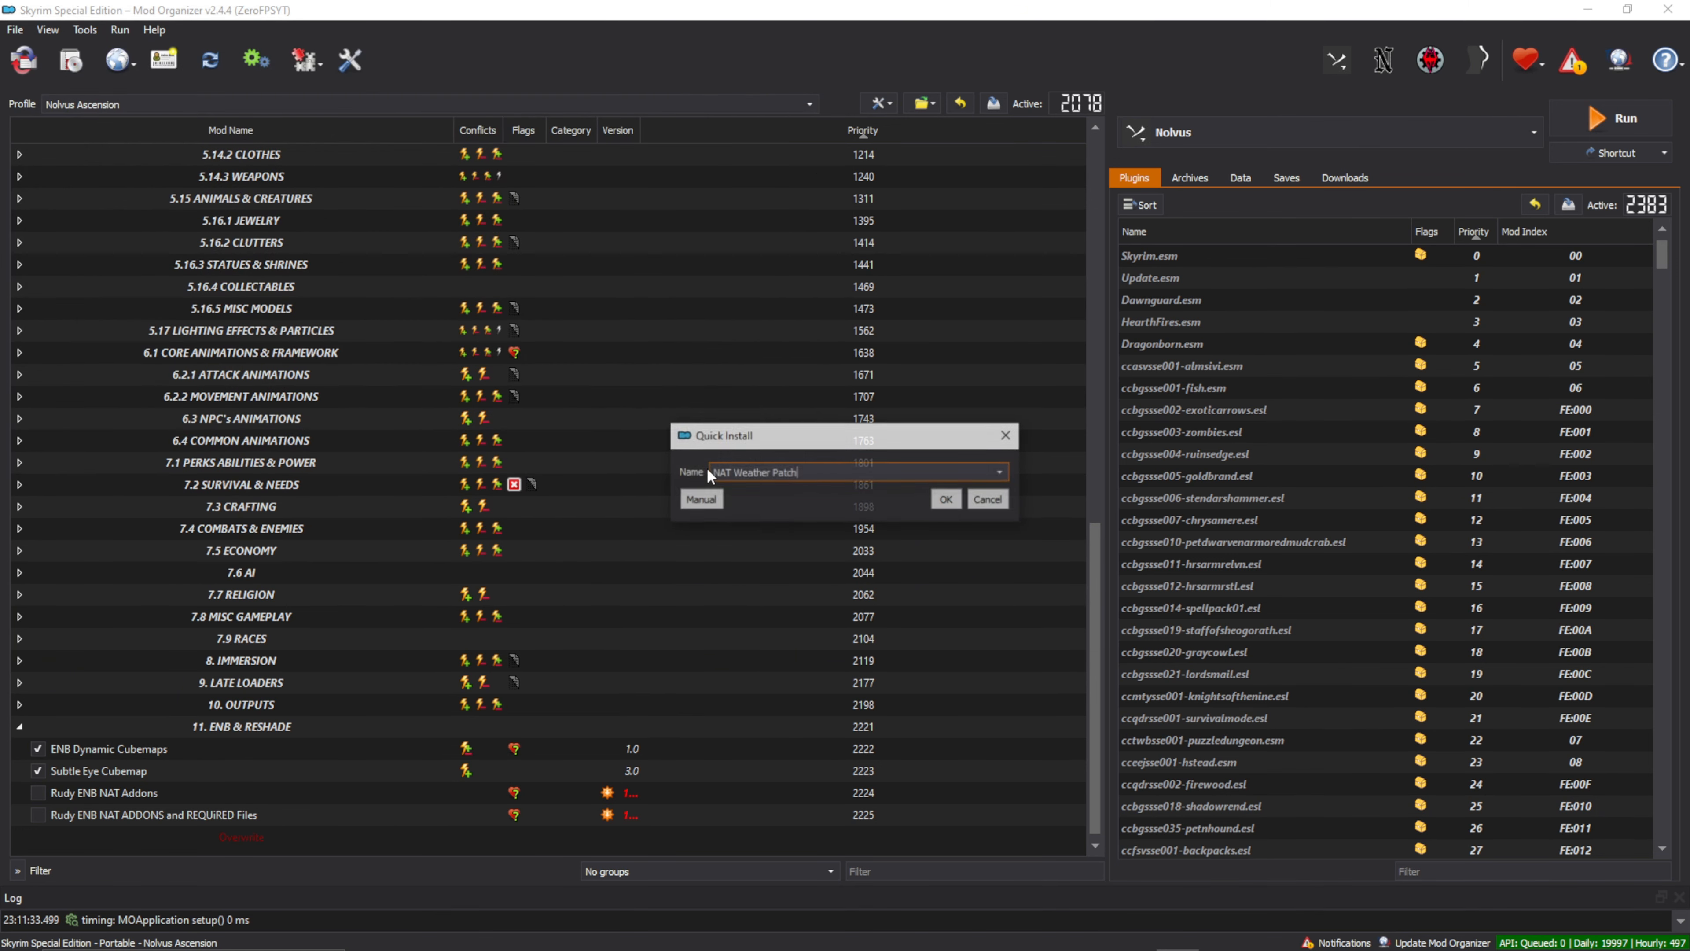
click(948, 499)
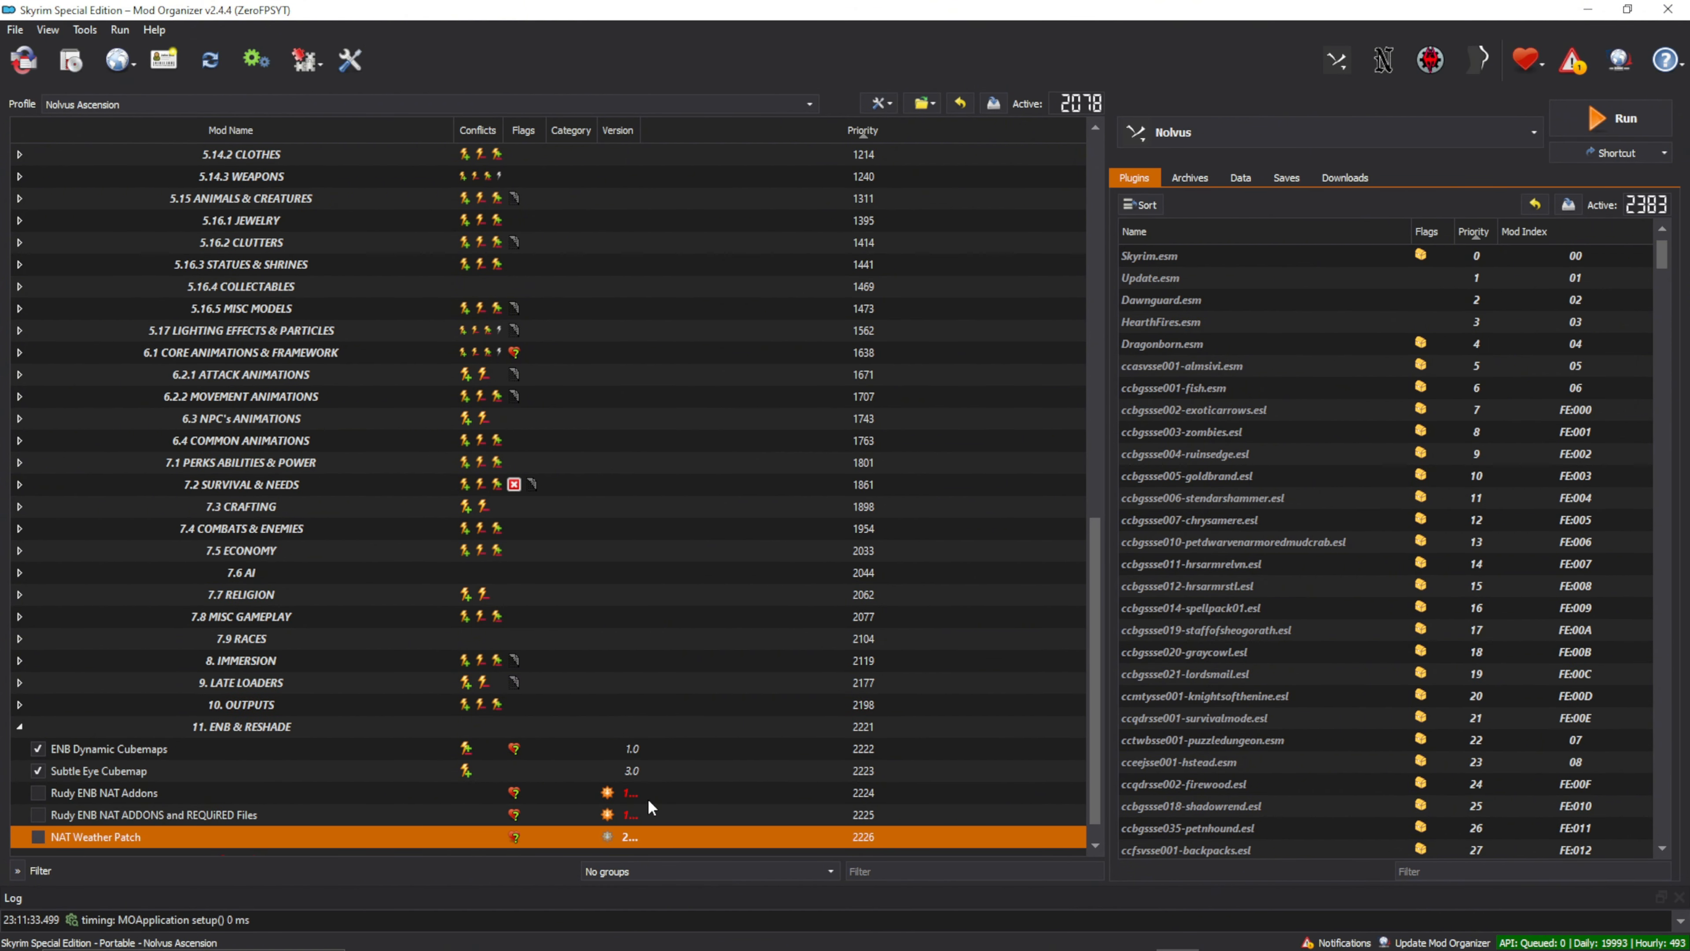
key(space)
- Switch to the Nolvus guide in the browser and review the Bjorn ENB instruction about selecting Bjorn Reshade 5.4.2.ini
click(567, 938)
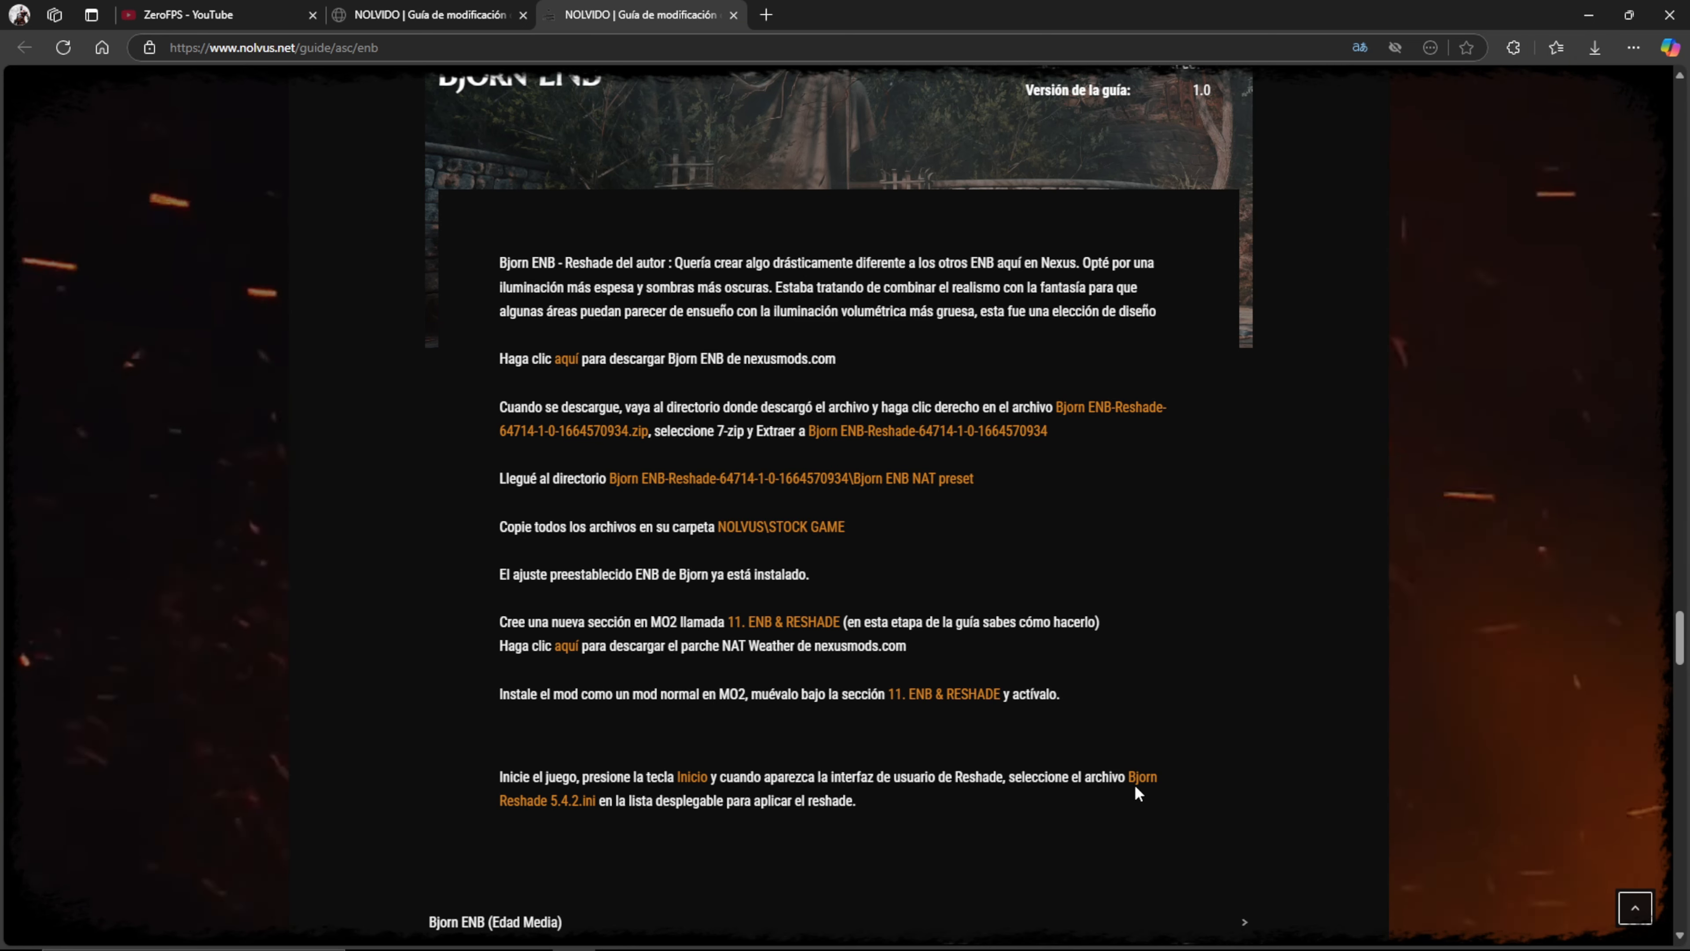
drag(1130, 777, 596, 808)
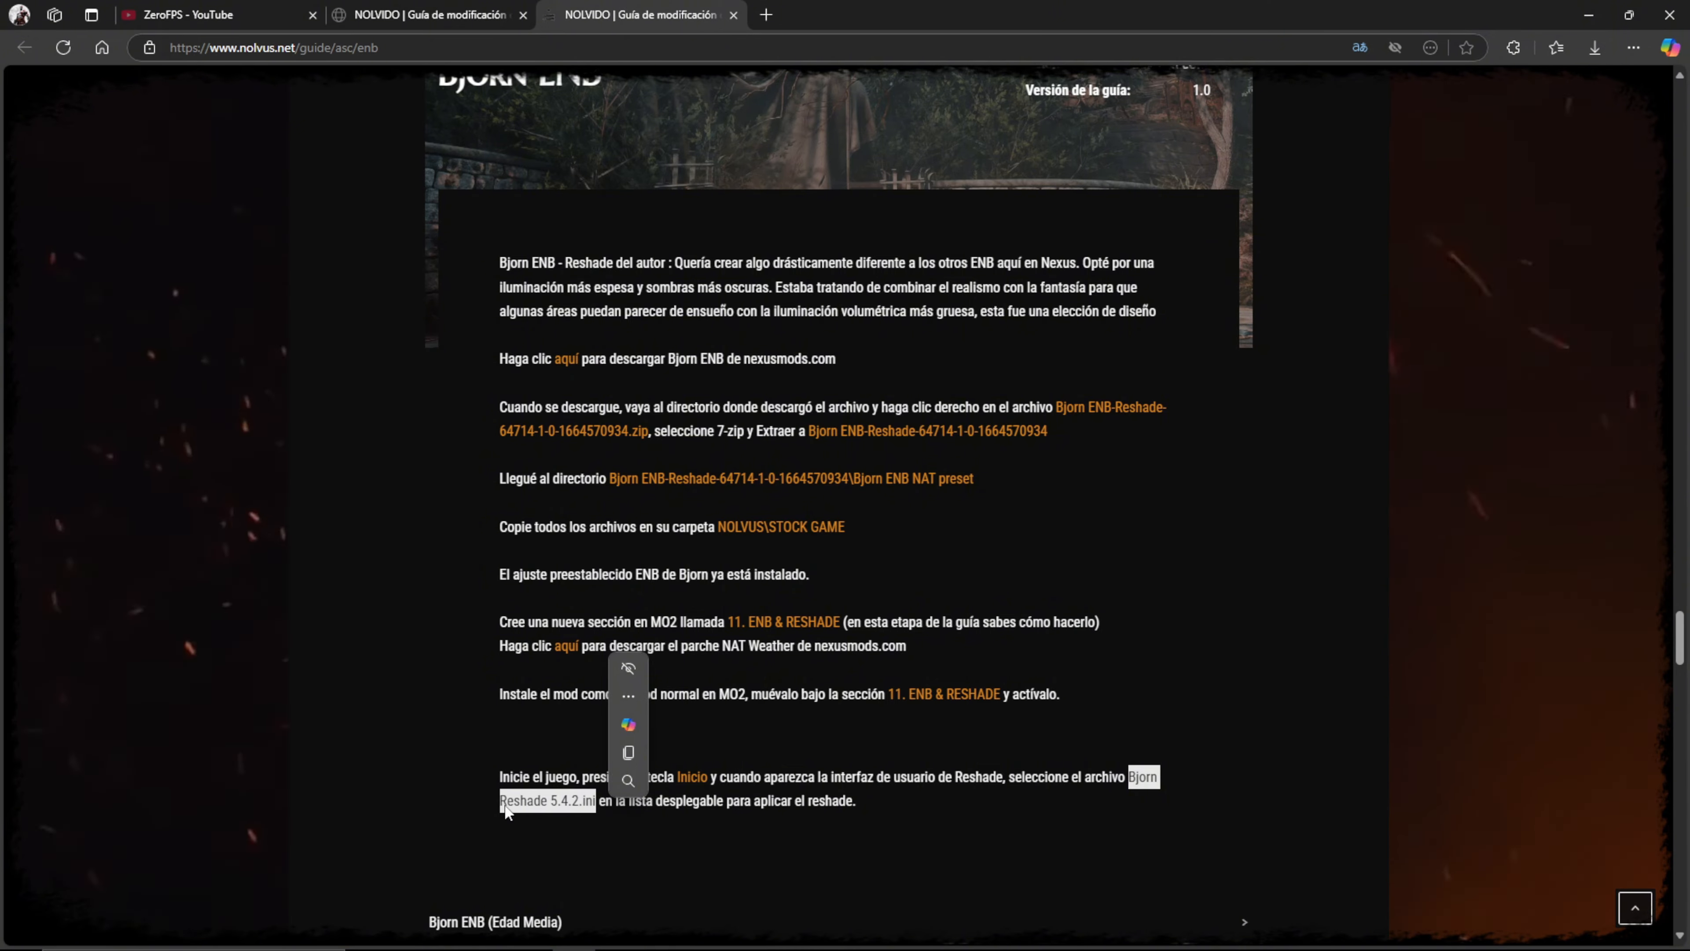
click(1025, 900)
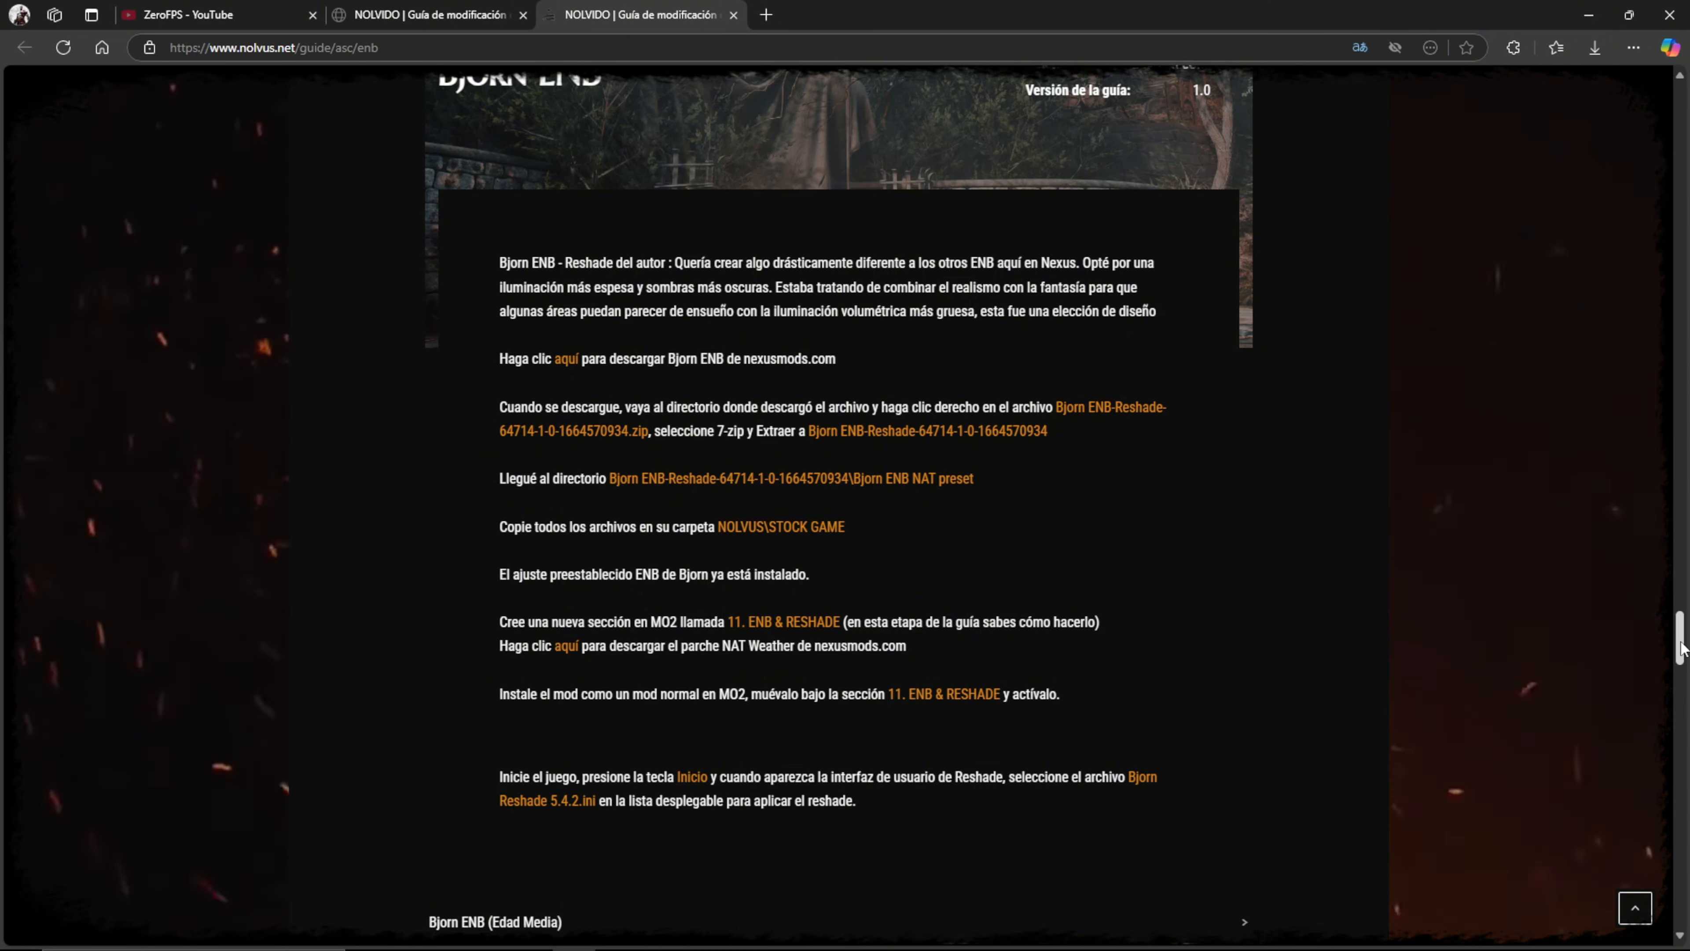
mouse_move(1680, 649)
mouse_down()
mouse_move(1680, 669)
mouse_move(1680, 642)
mouse_up()
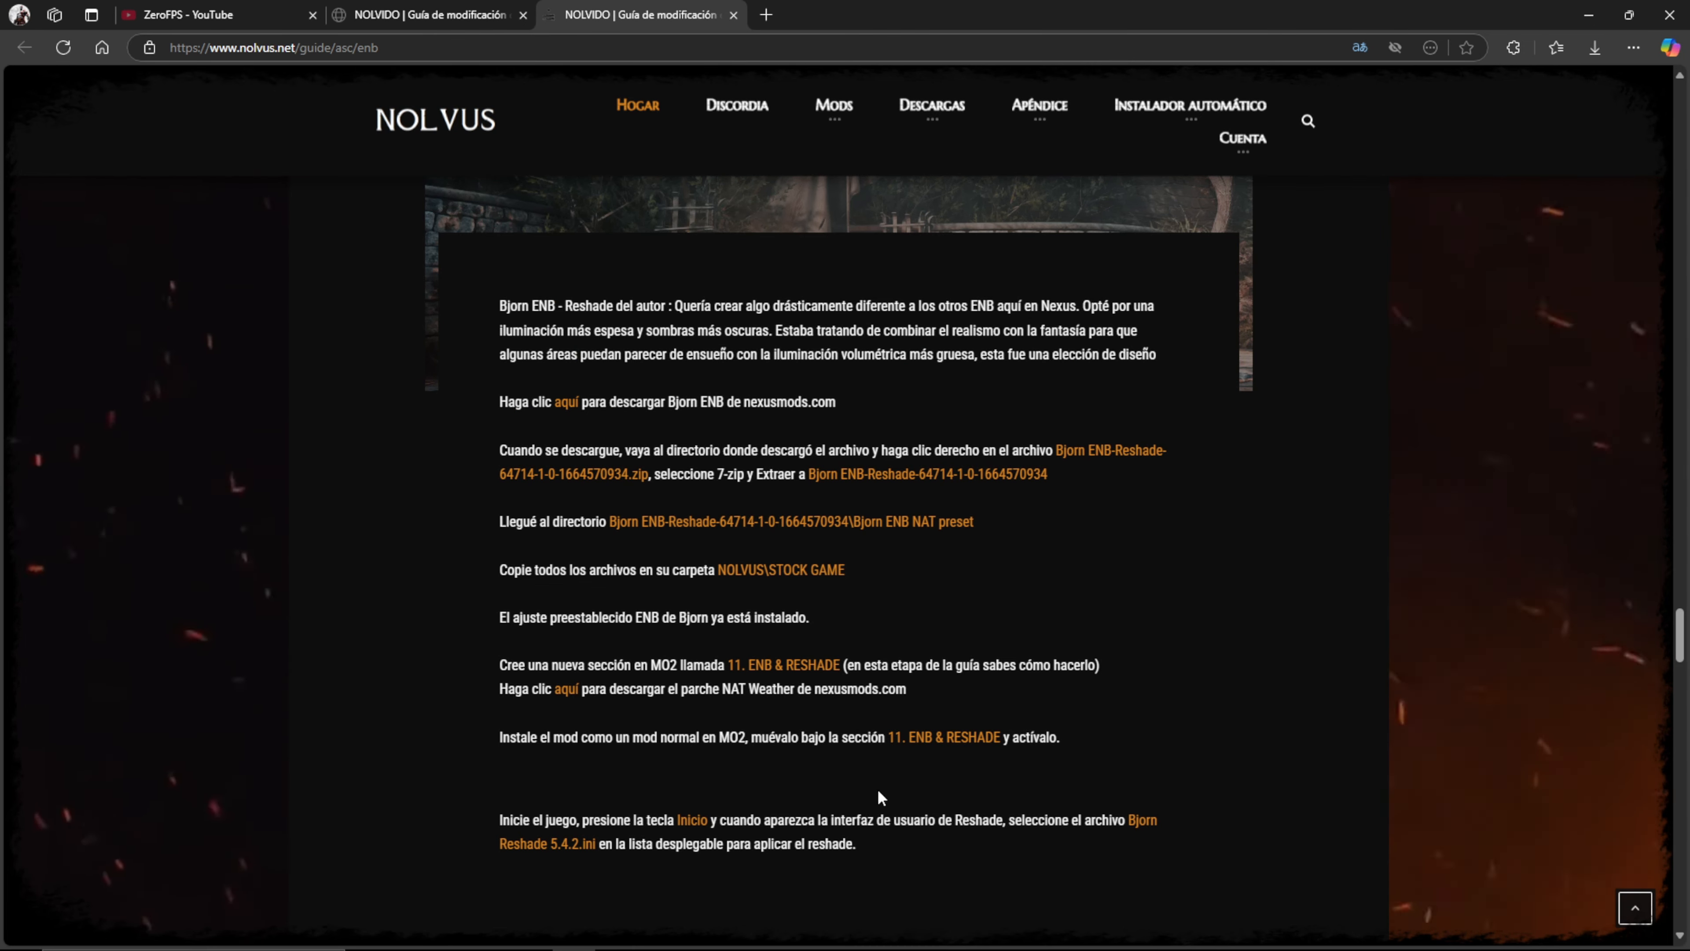
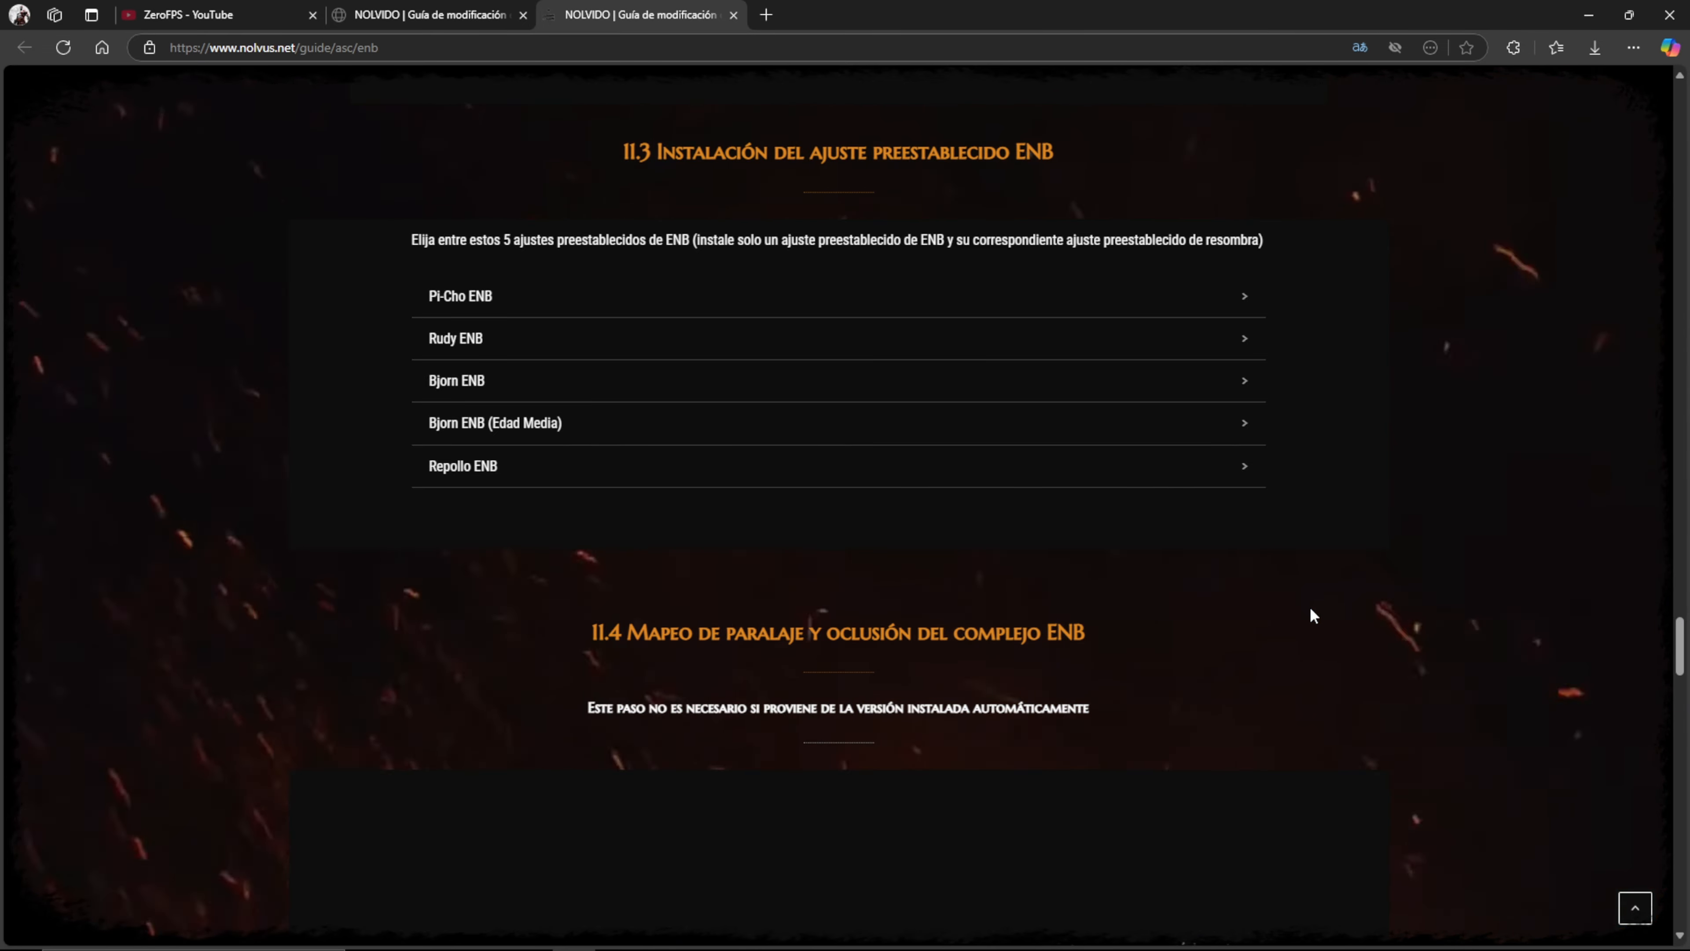
- Expand the guide's Bjorn ENB (Edad Media) section and download its linked Bjorn ENB-Reshade archive using the slow download
click(1242, 425)
drag(1679, 601, 1680, 637)
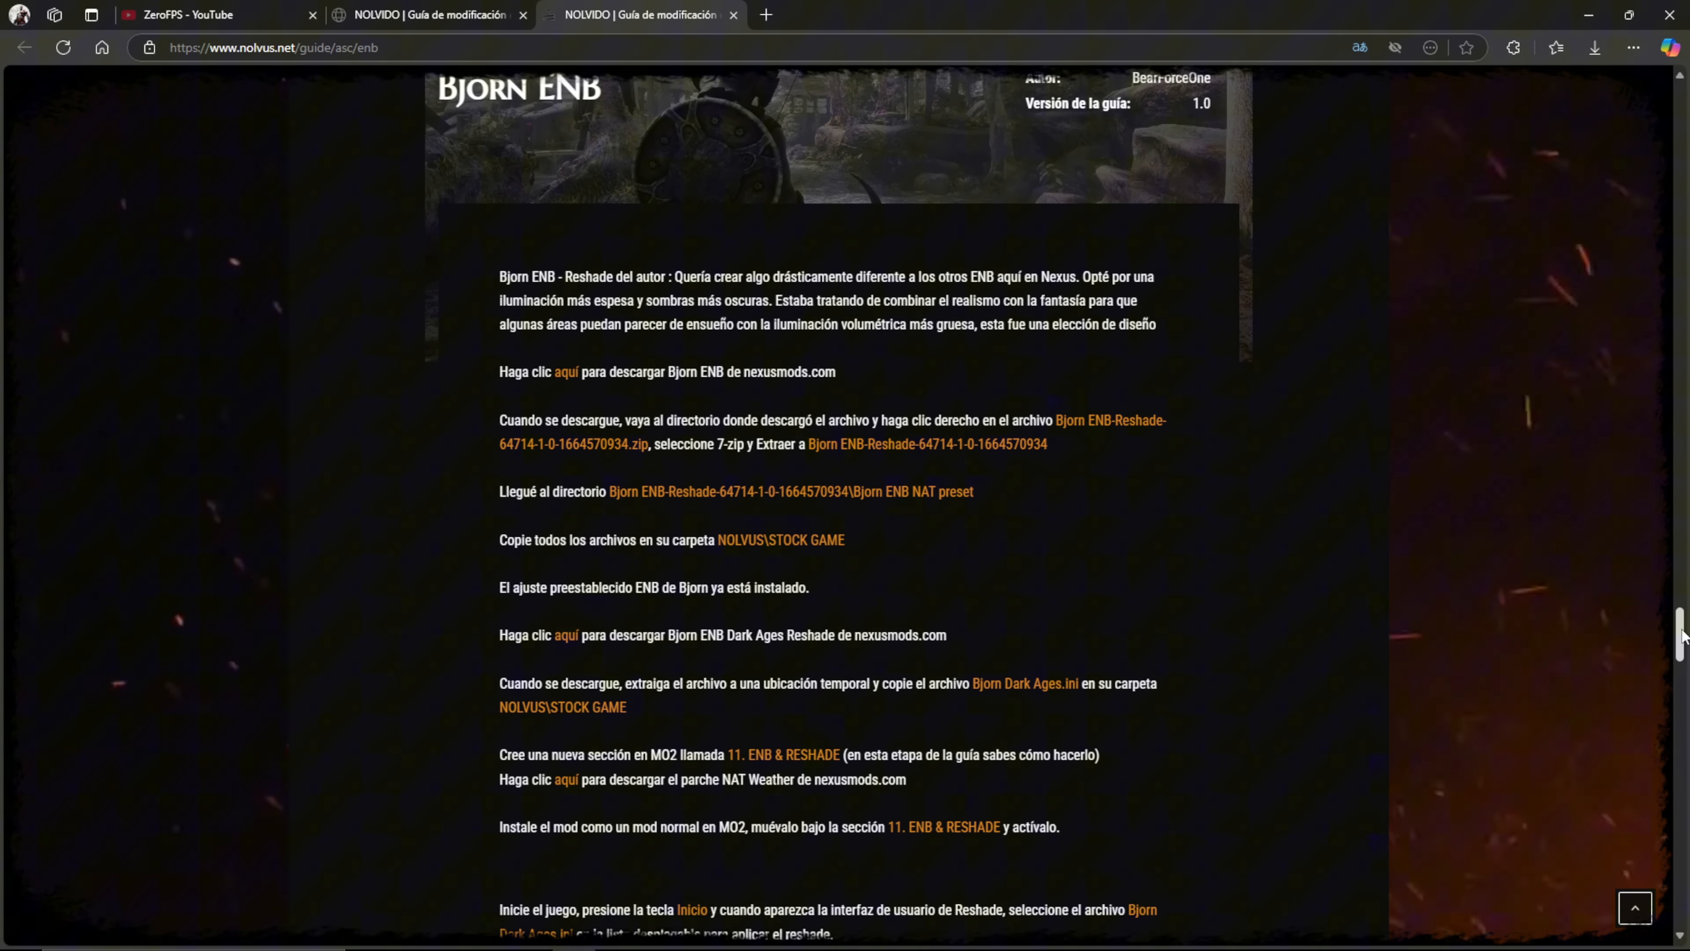
click(566, 373)
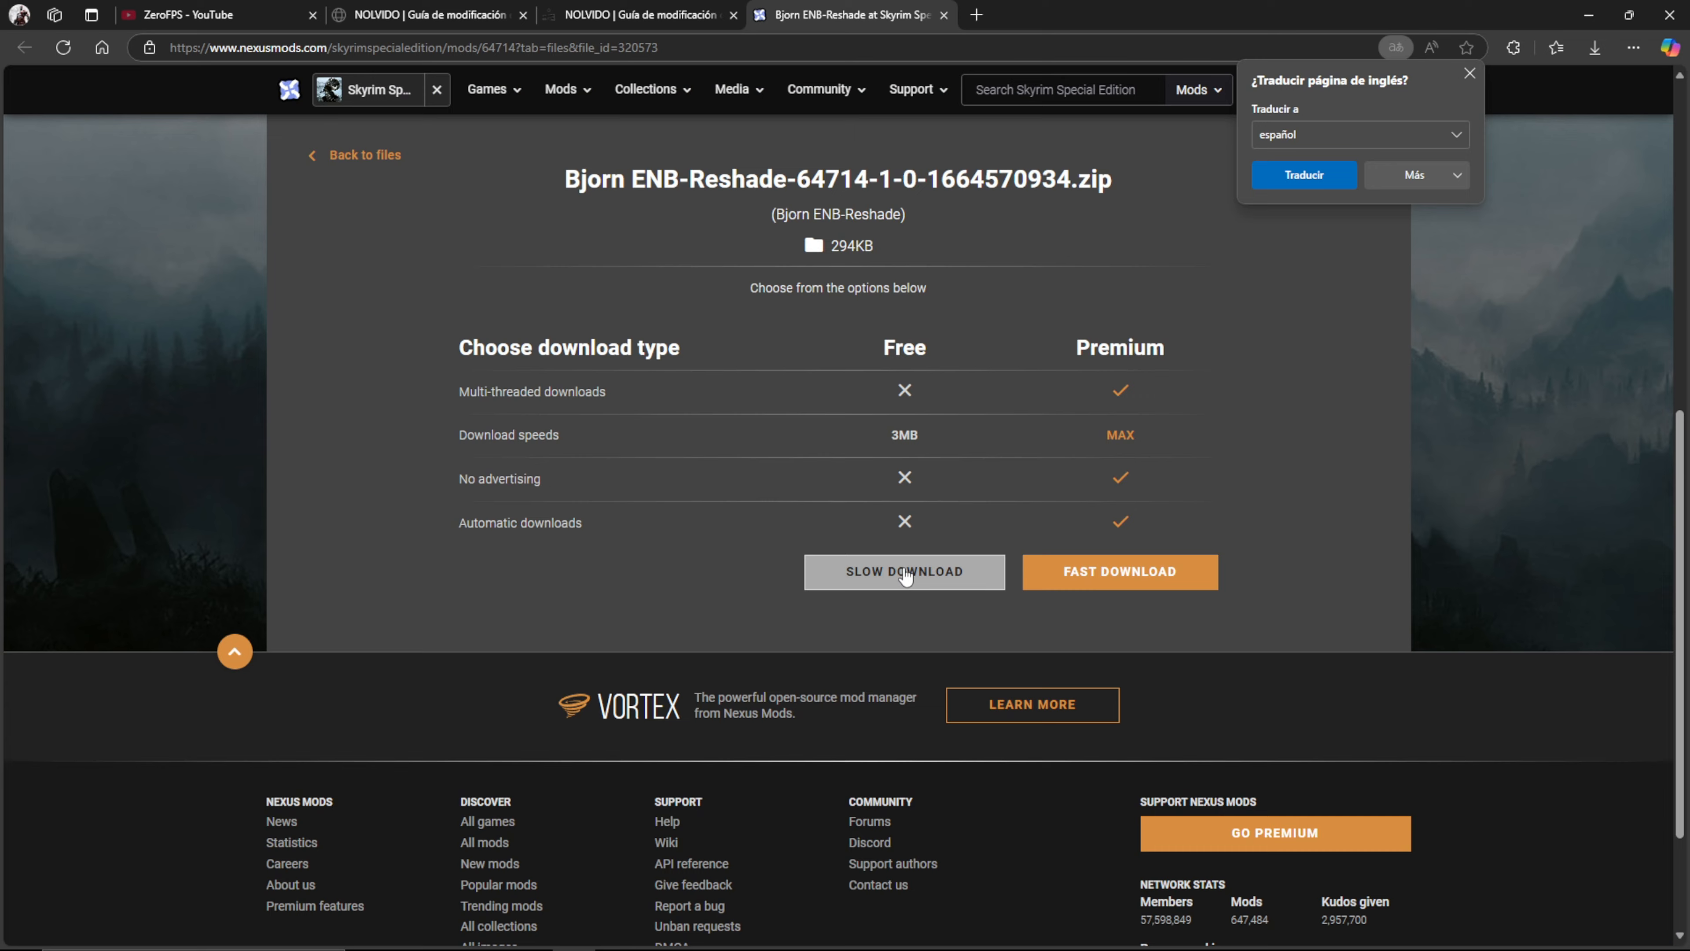
click(905, 574)
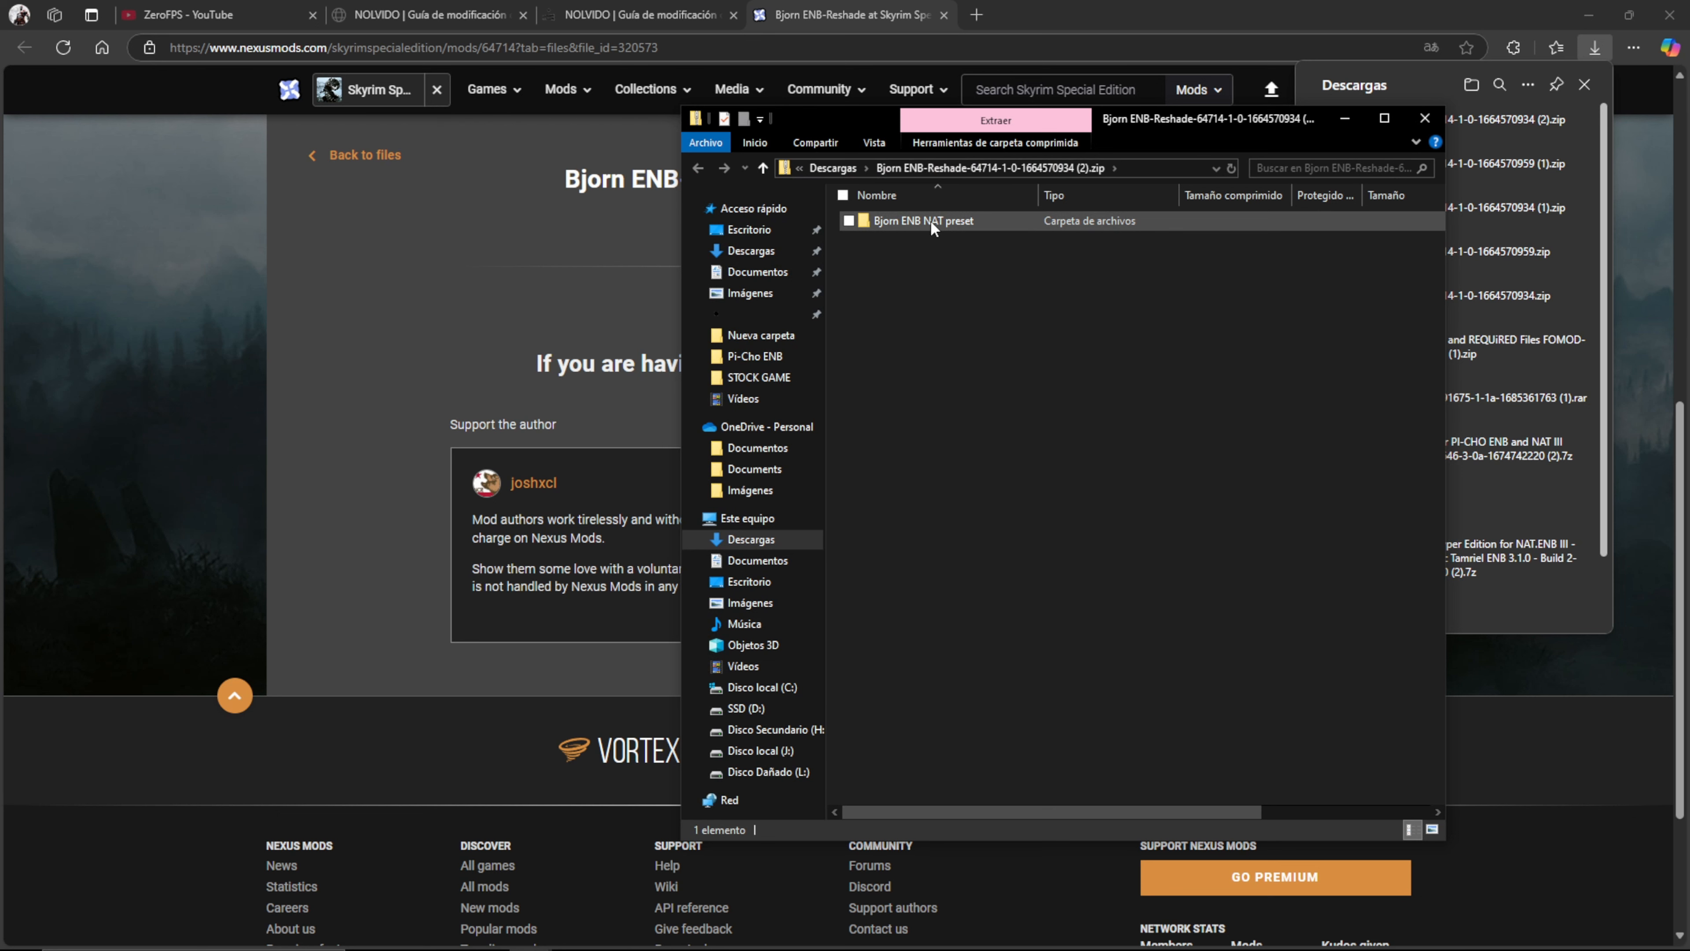
- Open the Bjorn ENB NAT preset folder inside the downloaded archive and hide the browser behind it
double_click(929, 220)
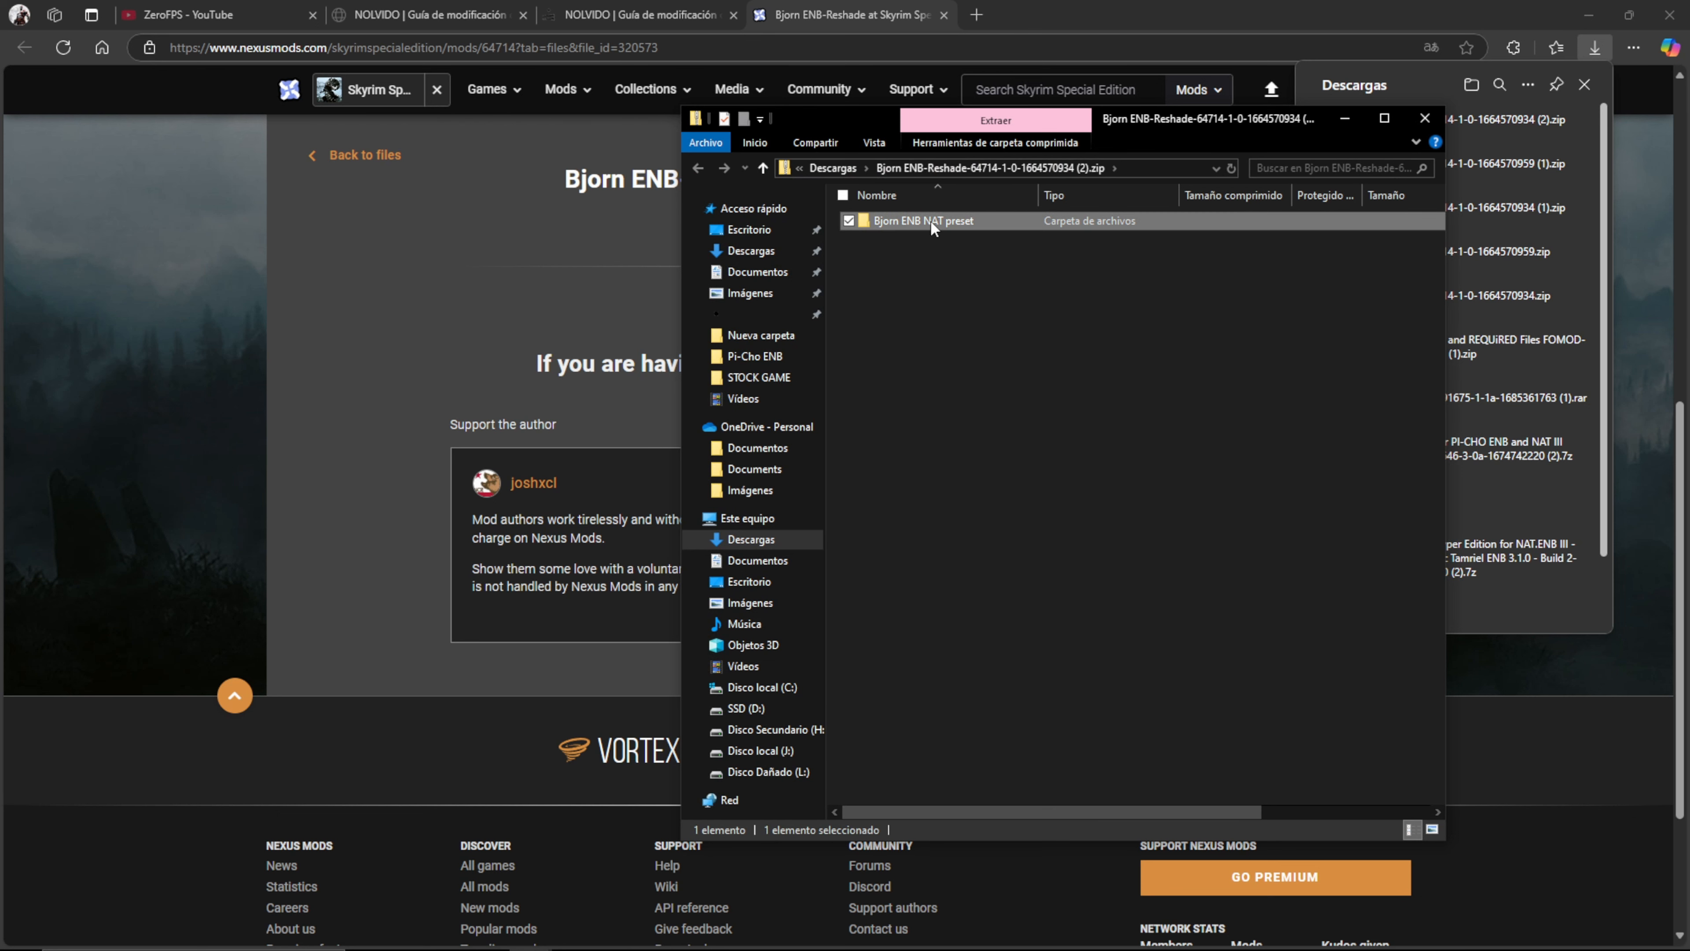
key(alt+Left)
double_click(918, 221)
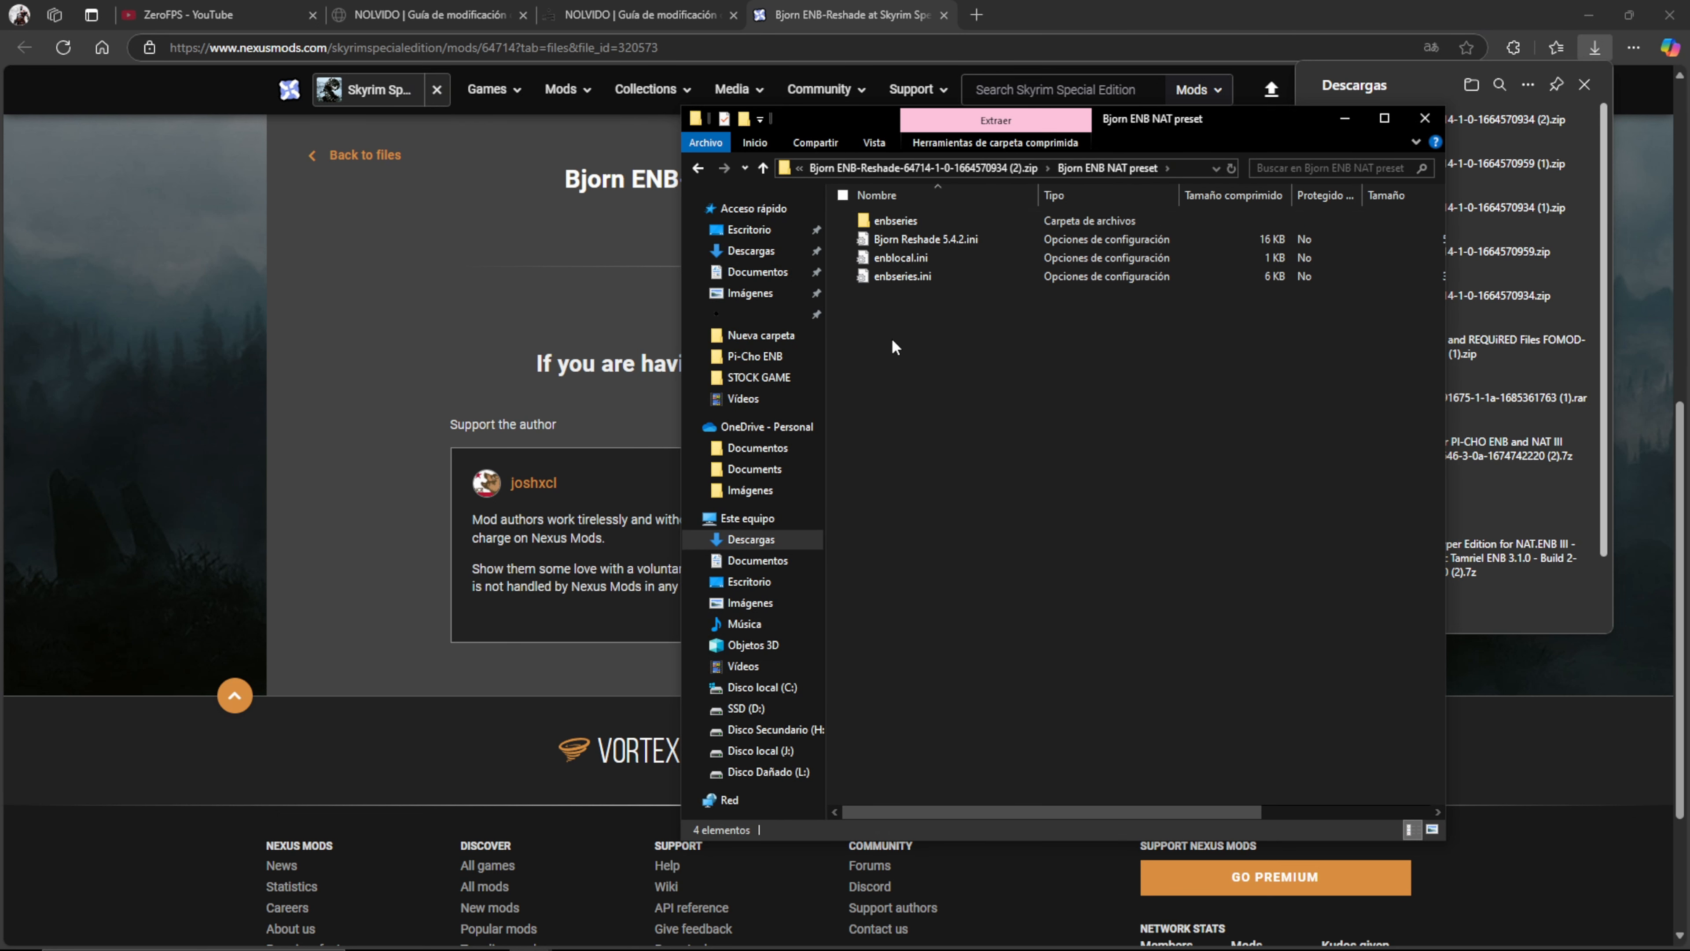
drag(891, 338, 895, 224)
click(1054, 486)
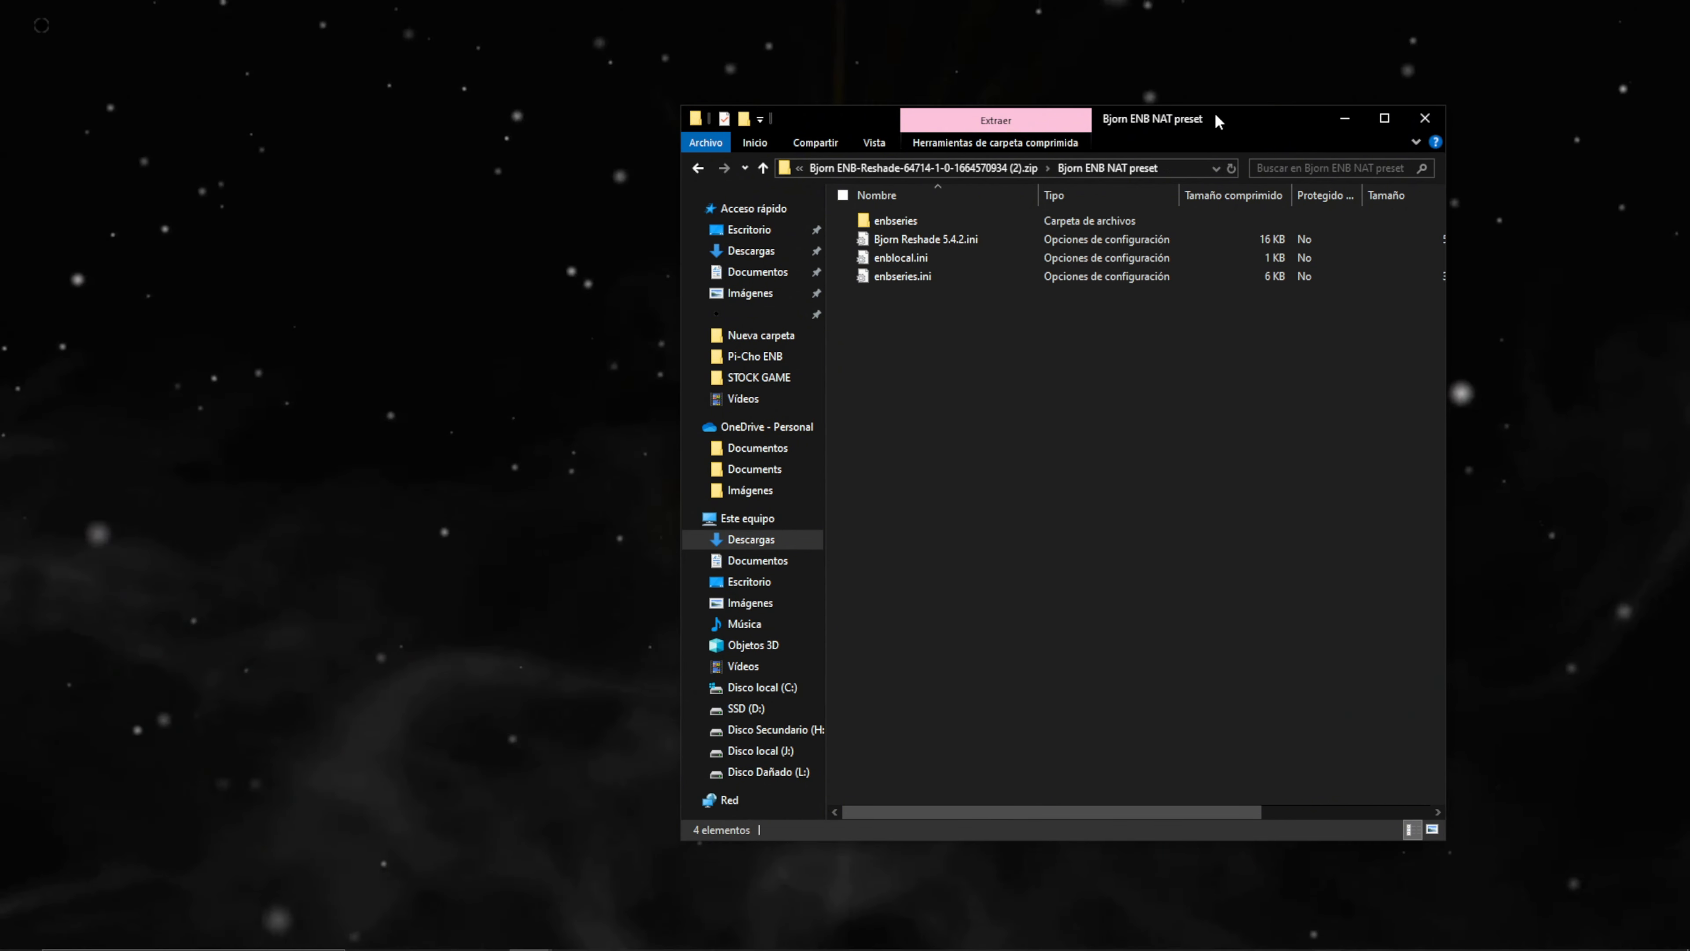
- Bring up the STOCK GAME folder window and arrange it side by side with the Bjorn ENB NAT preset window
drag(1217, 117, 1400, 128)
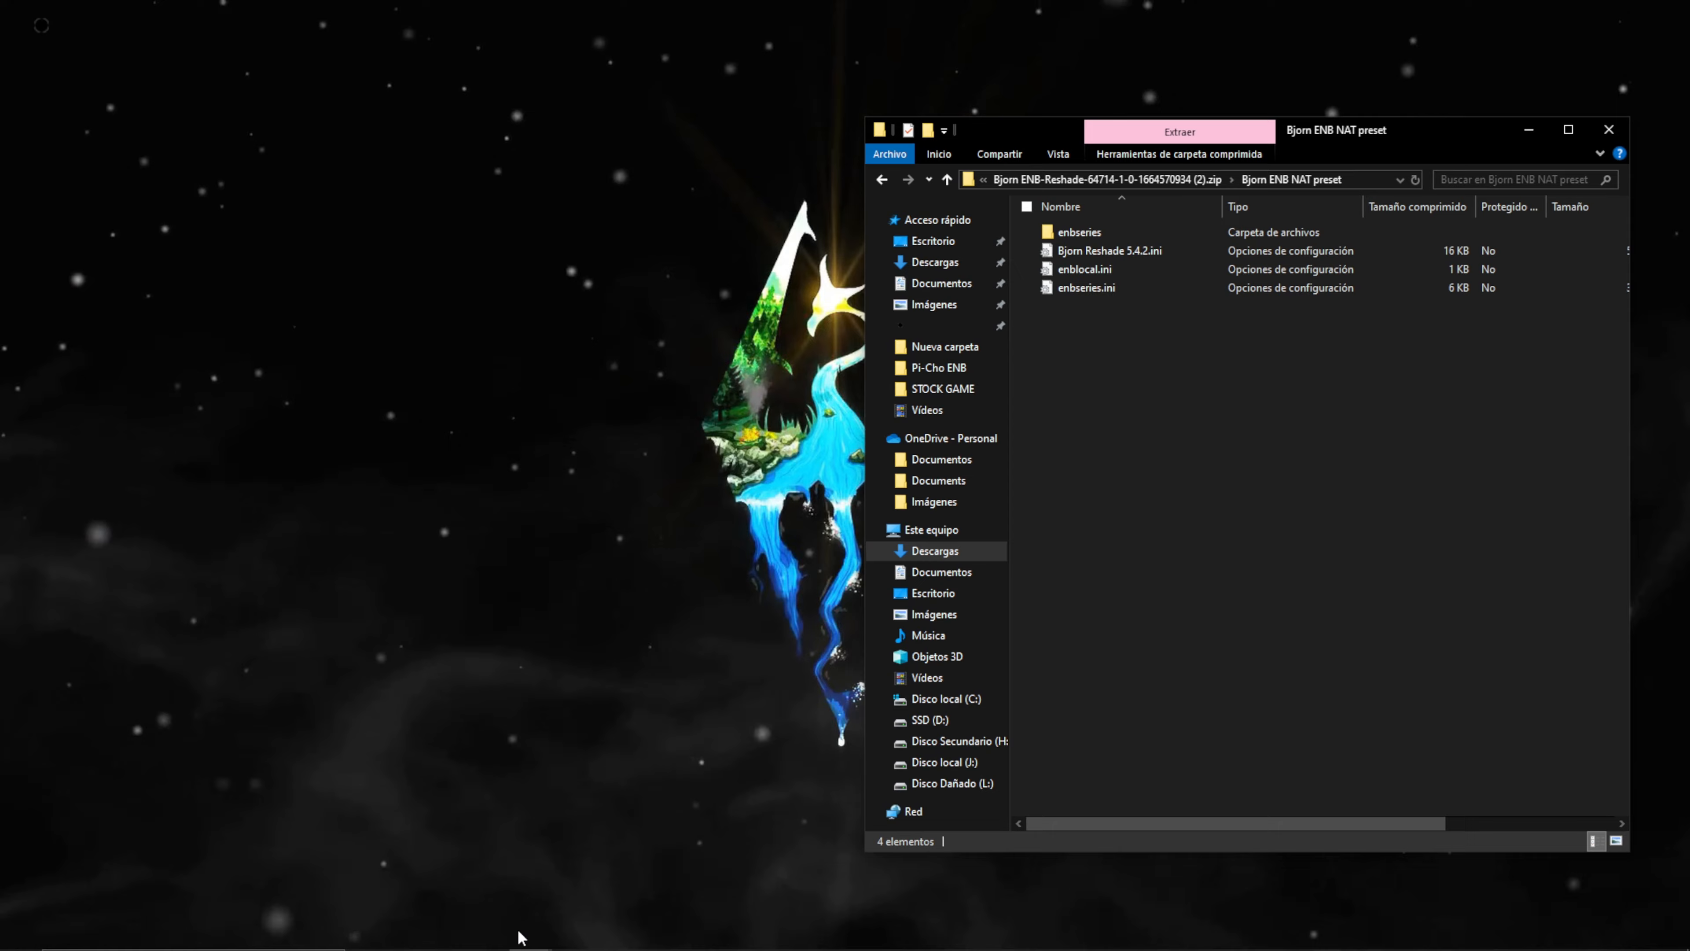
mouse_move(530, 935)
click(471, 845)
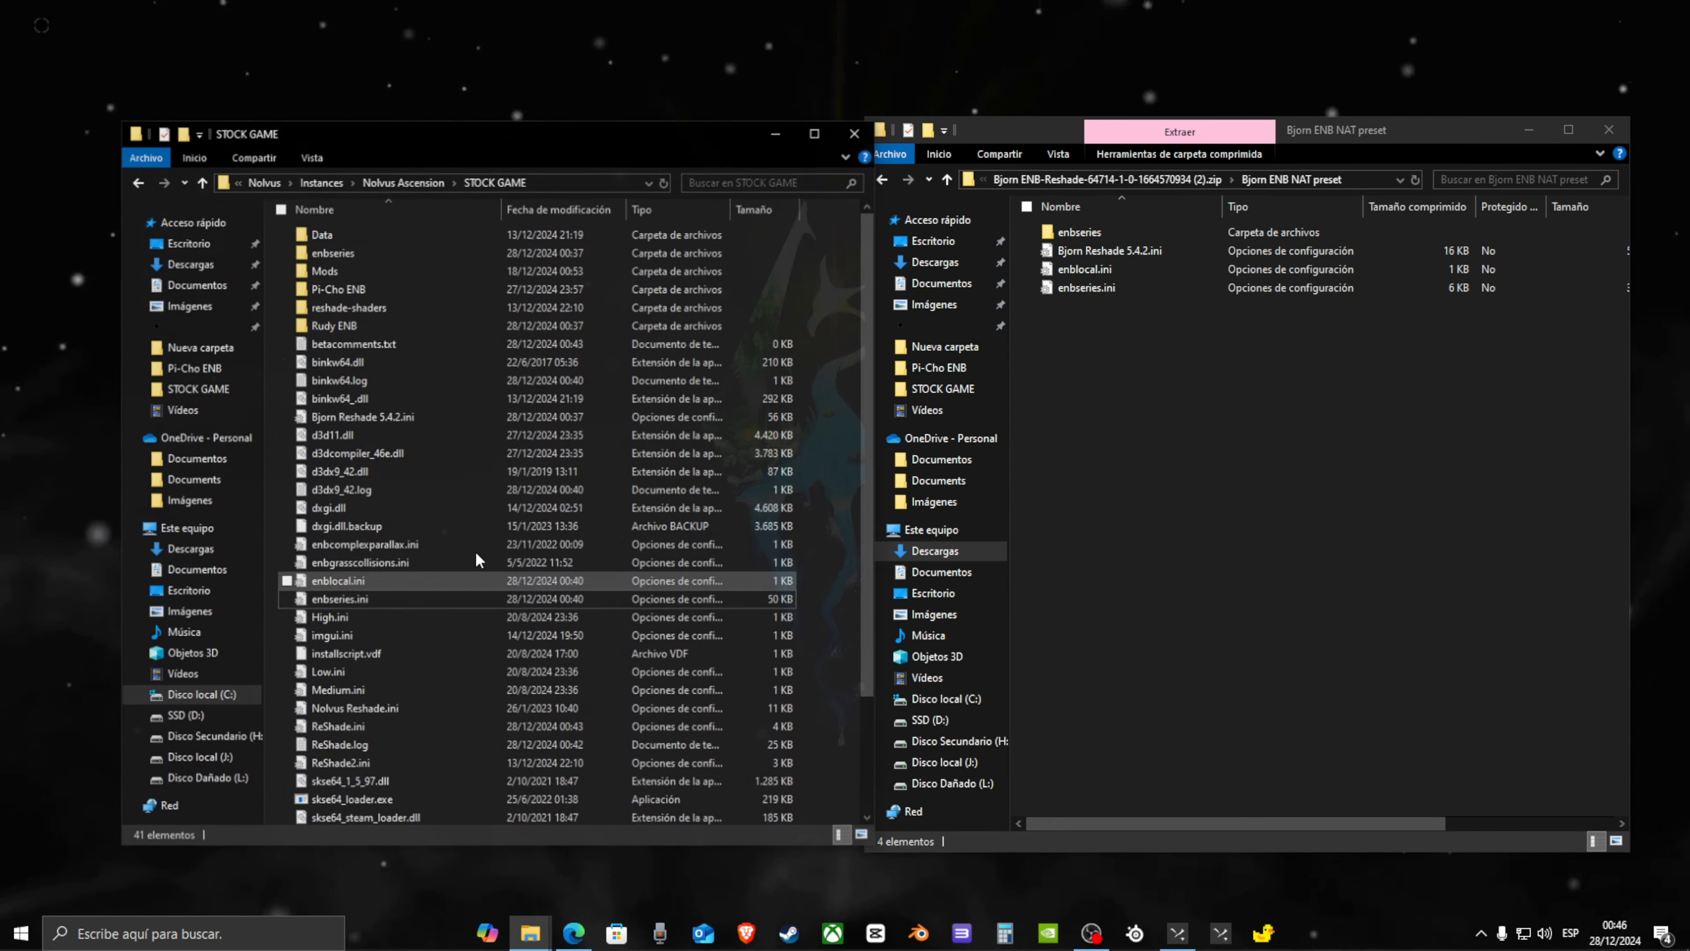
drag(655, 130, 611, 143)
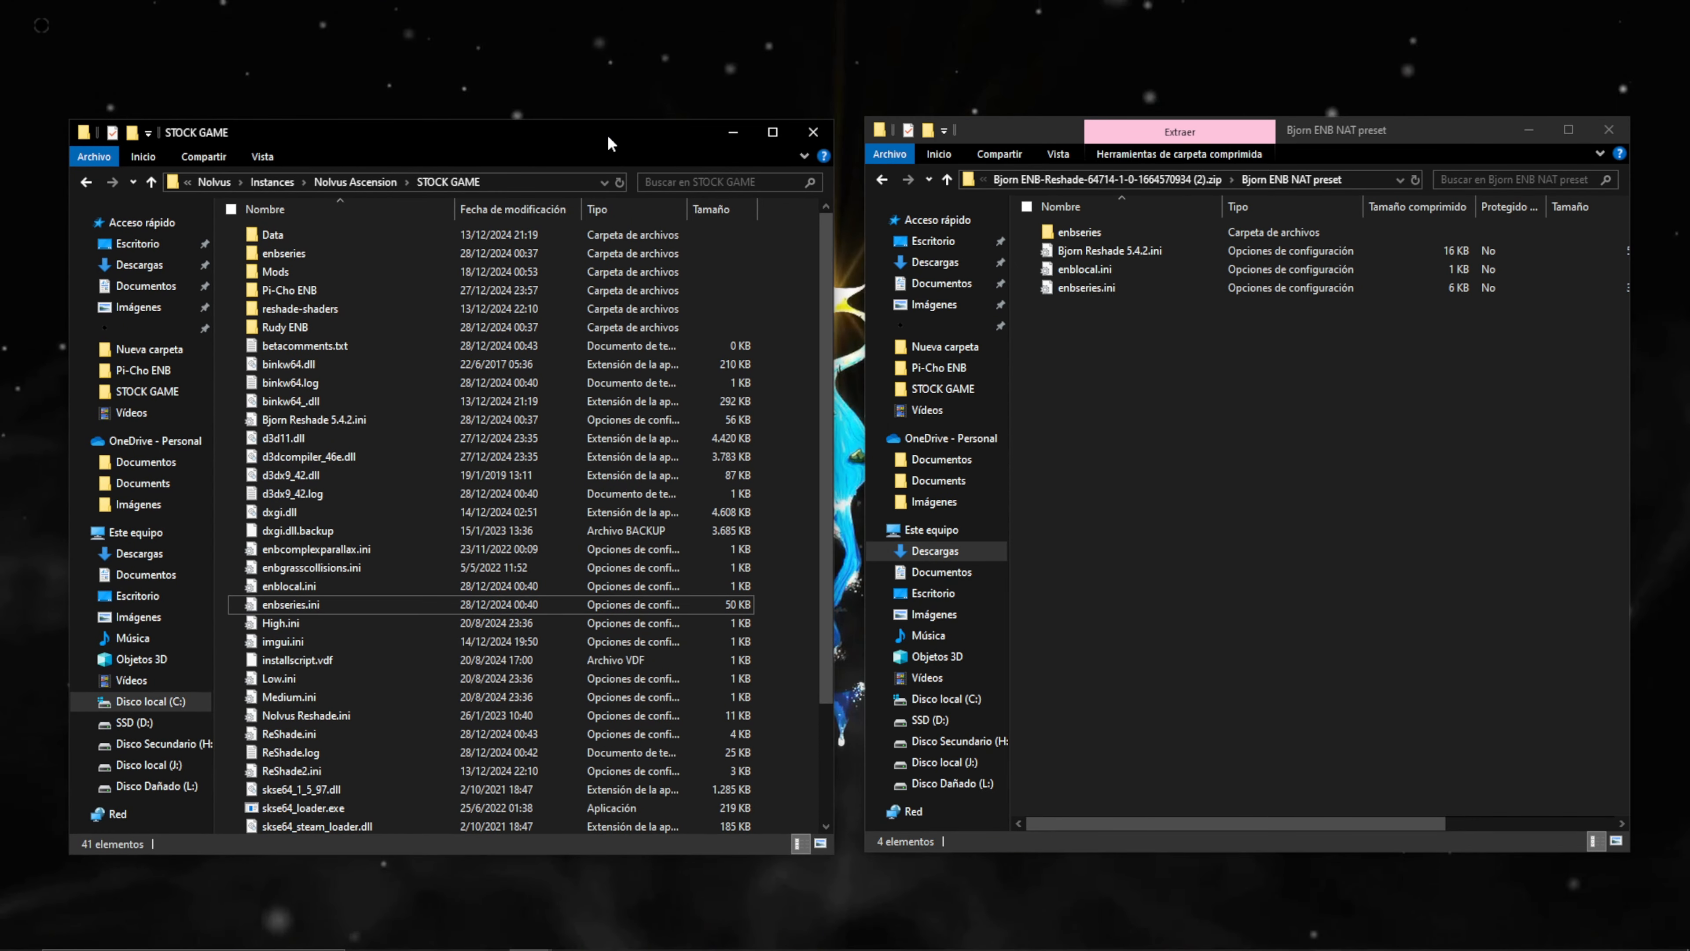
- Create a new folder named Bjorn ENB in the STOCK GAME folder
right_click(784, 371)
mouse_move(973, 659)
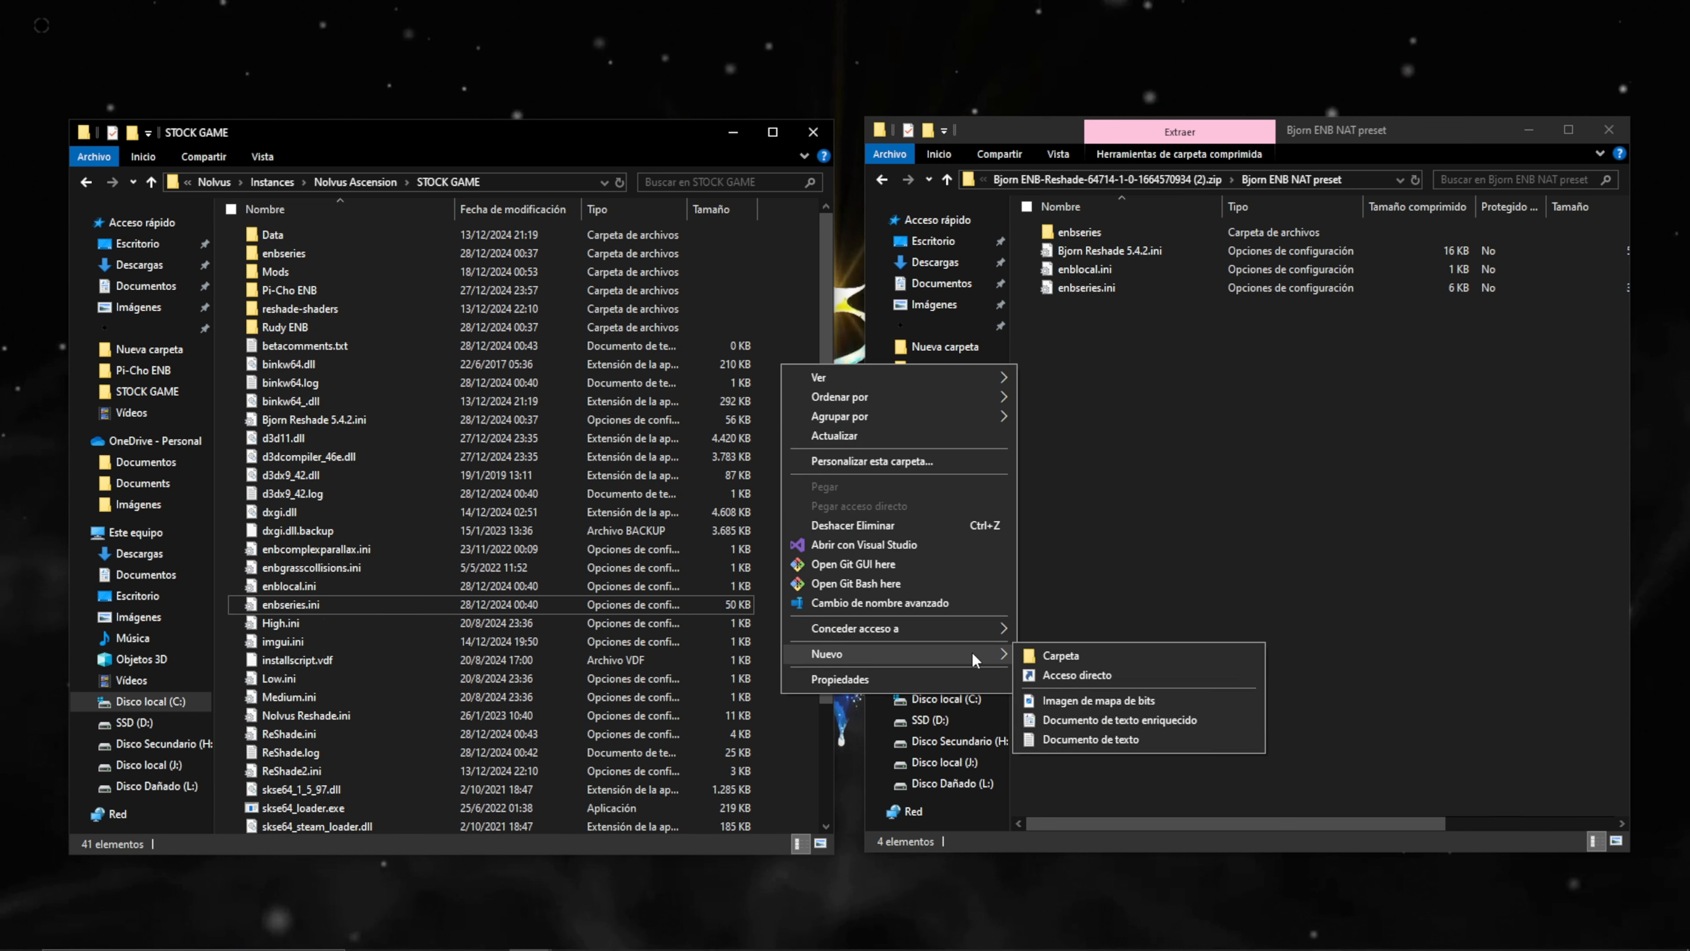
click(1036, 656)
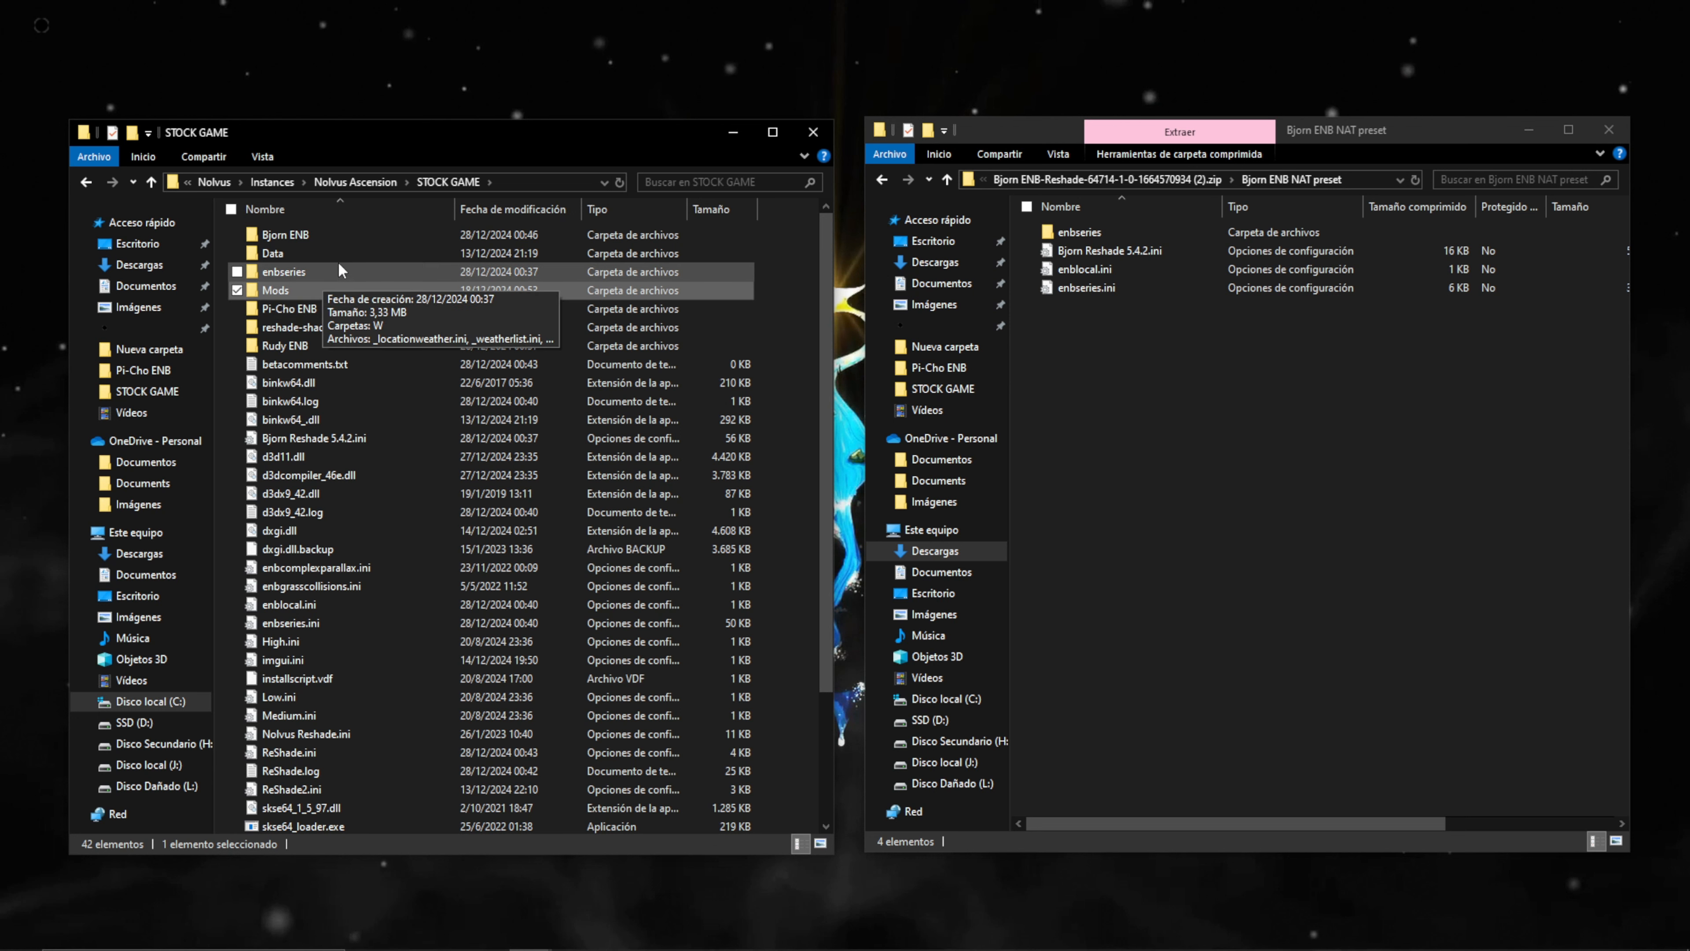
click(314, 495)
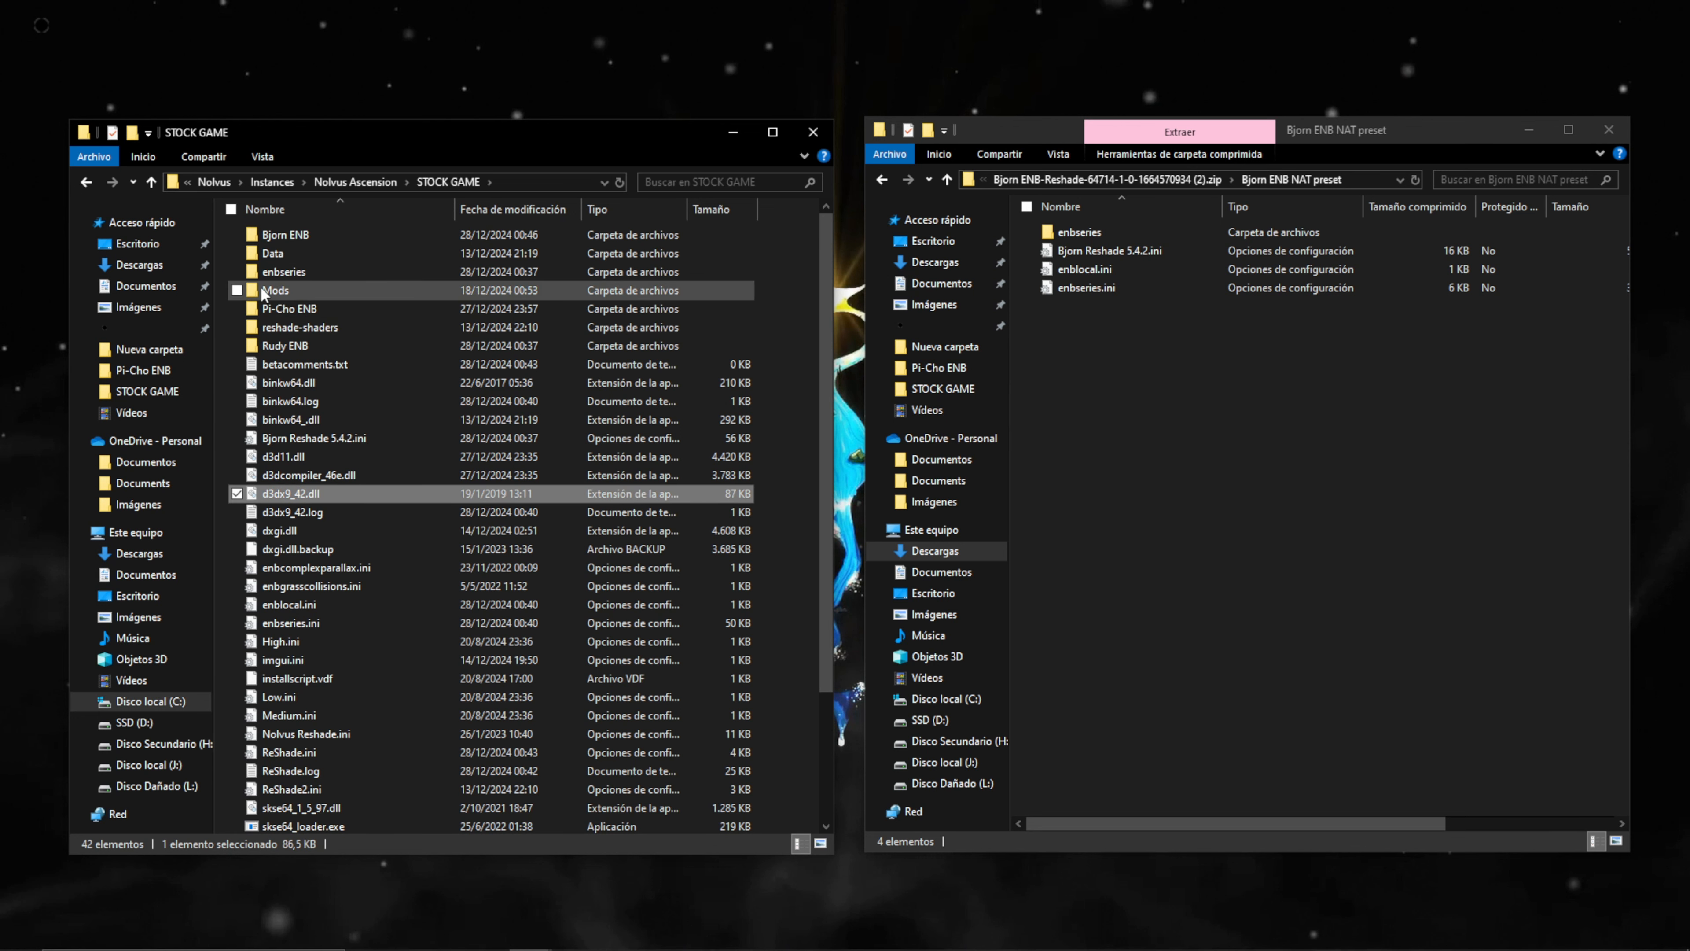
click(238, 273)
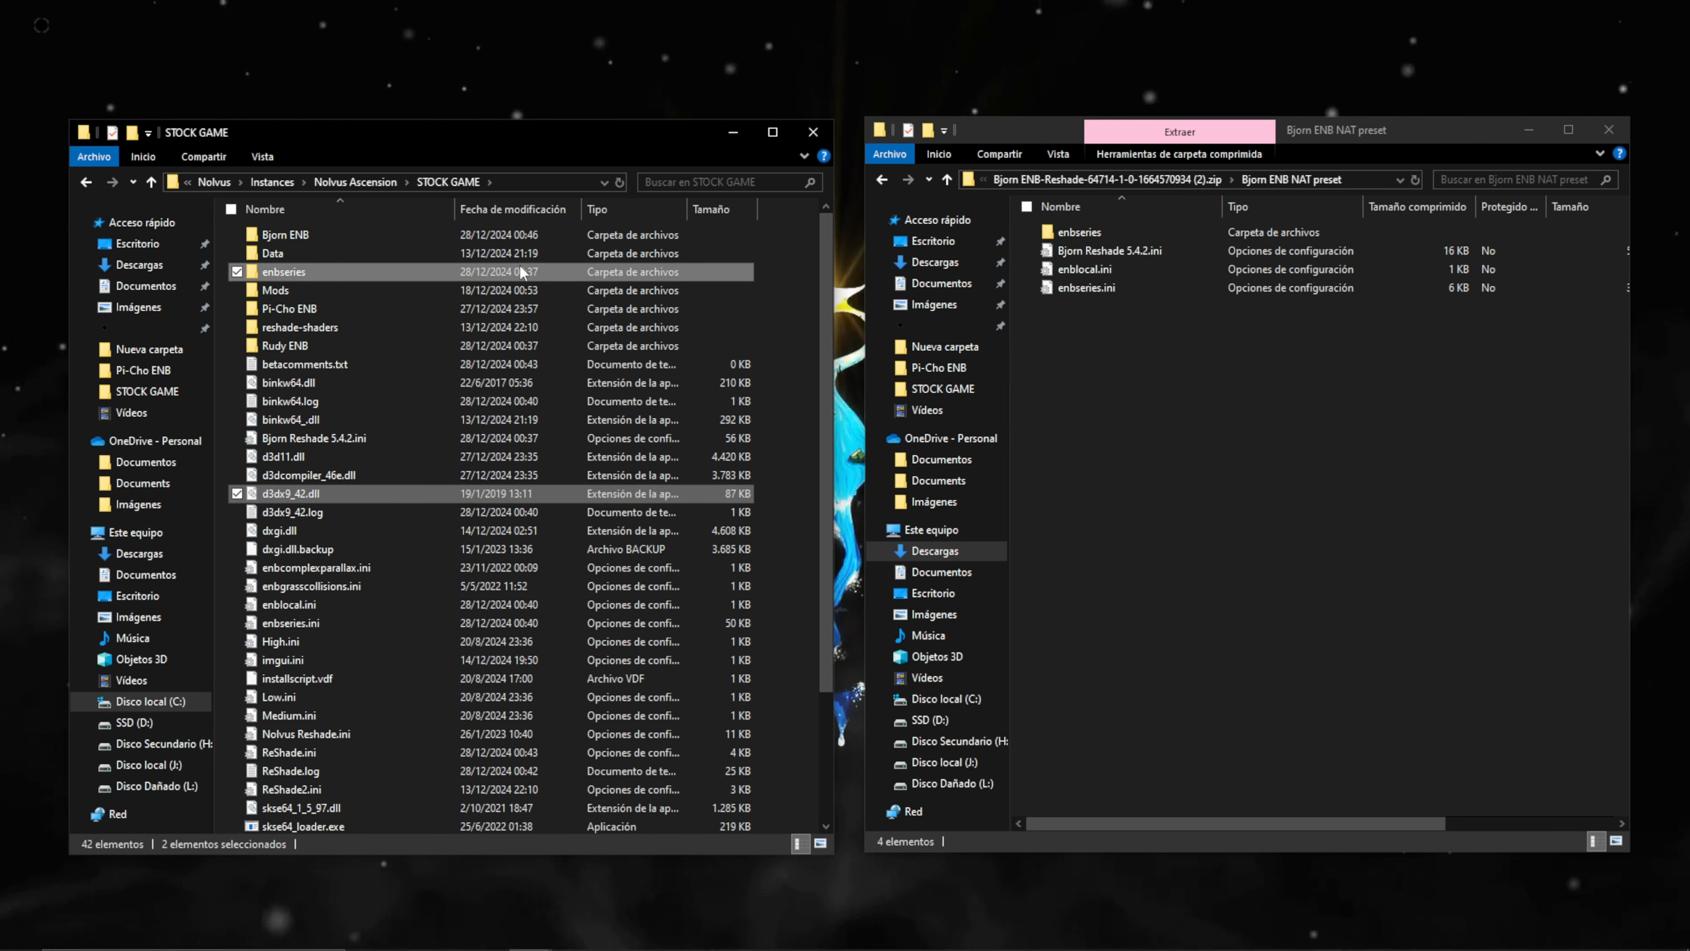
click(241, 496)
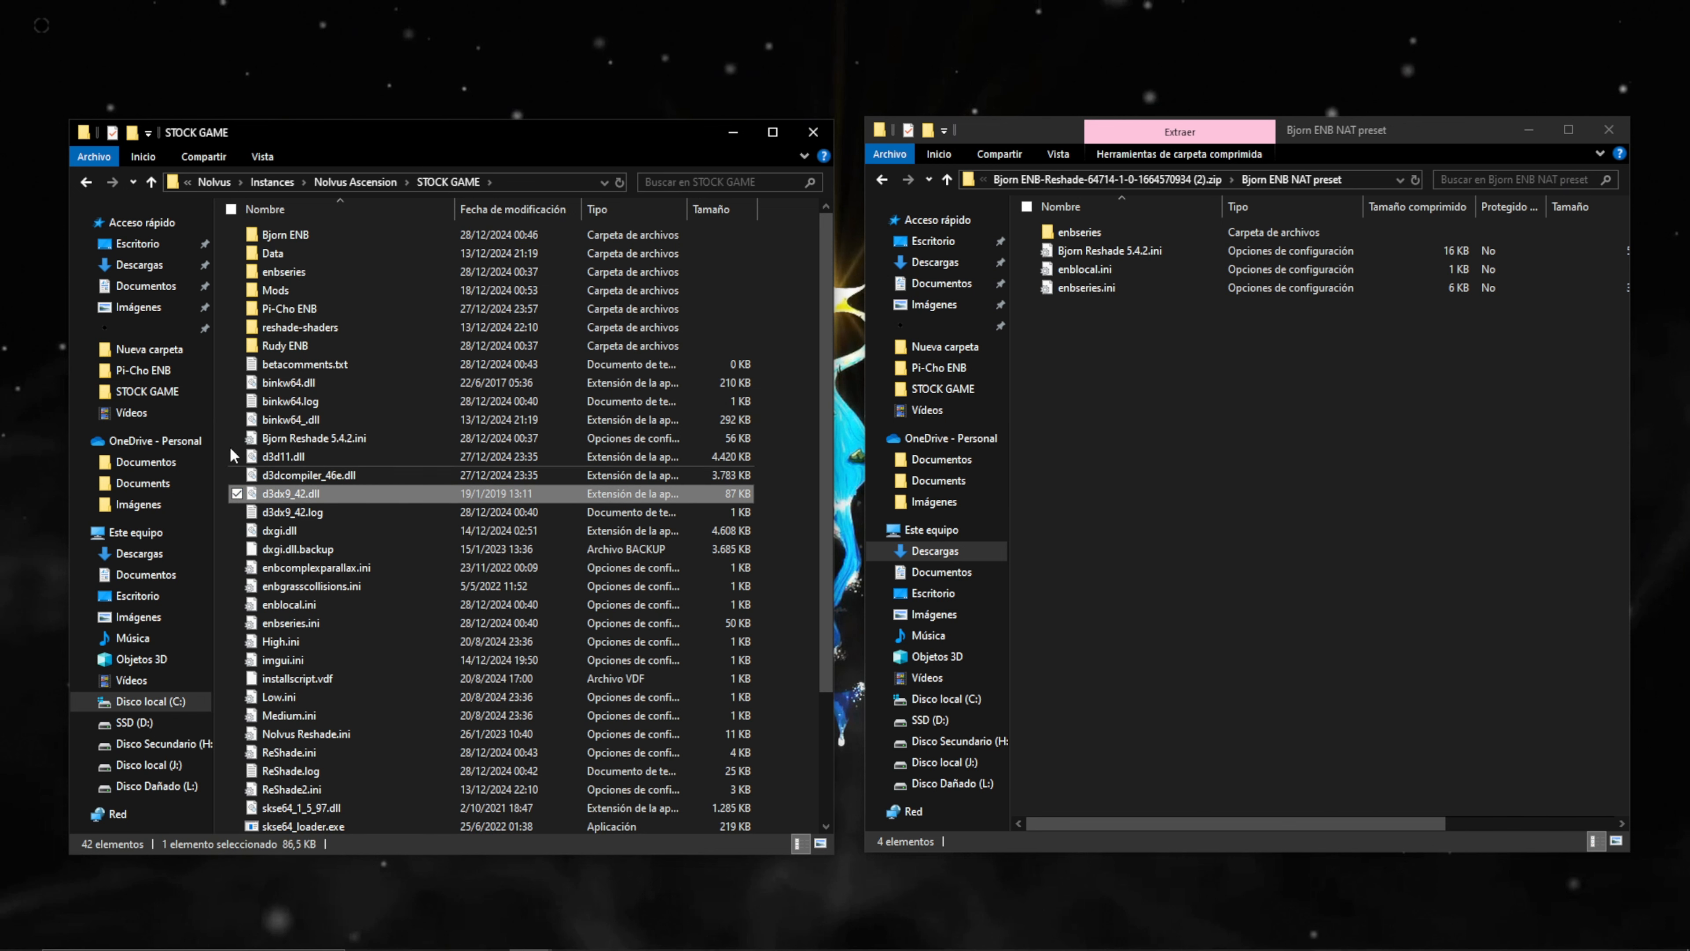
click(232, 275)
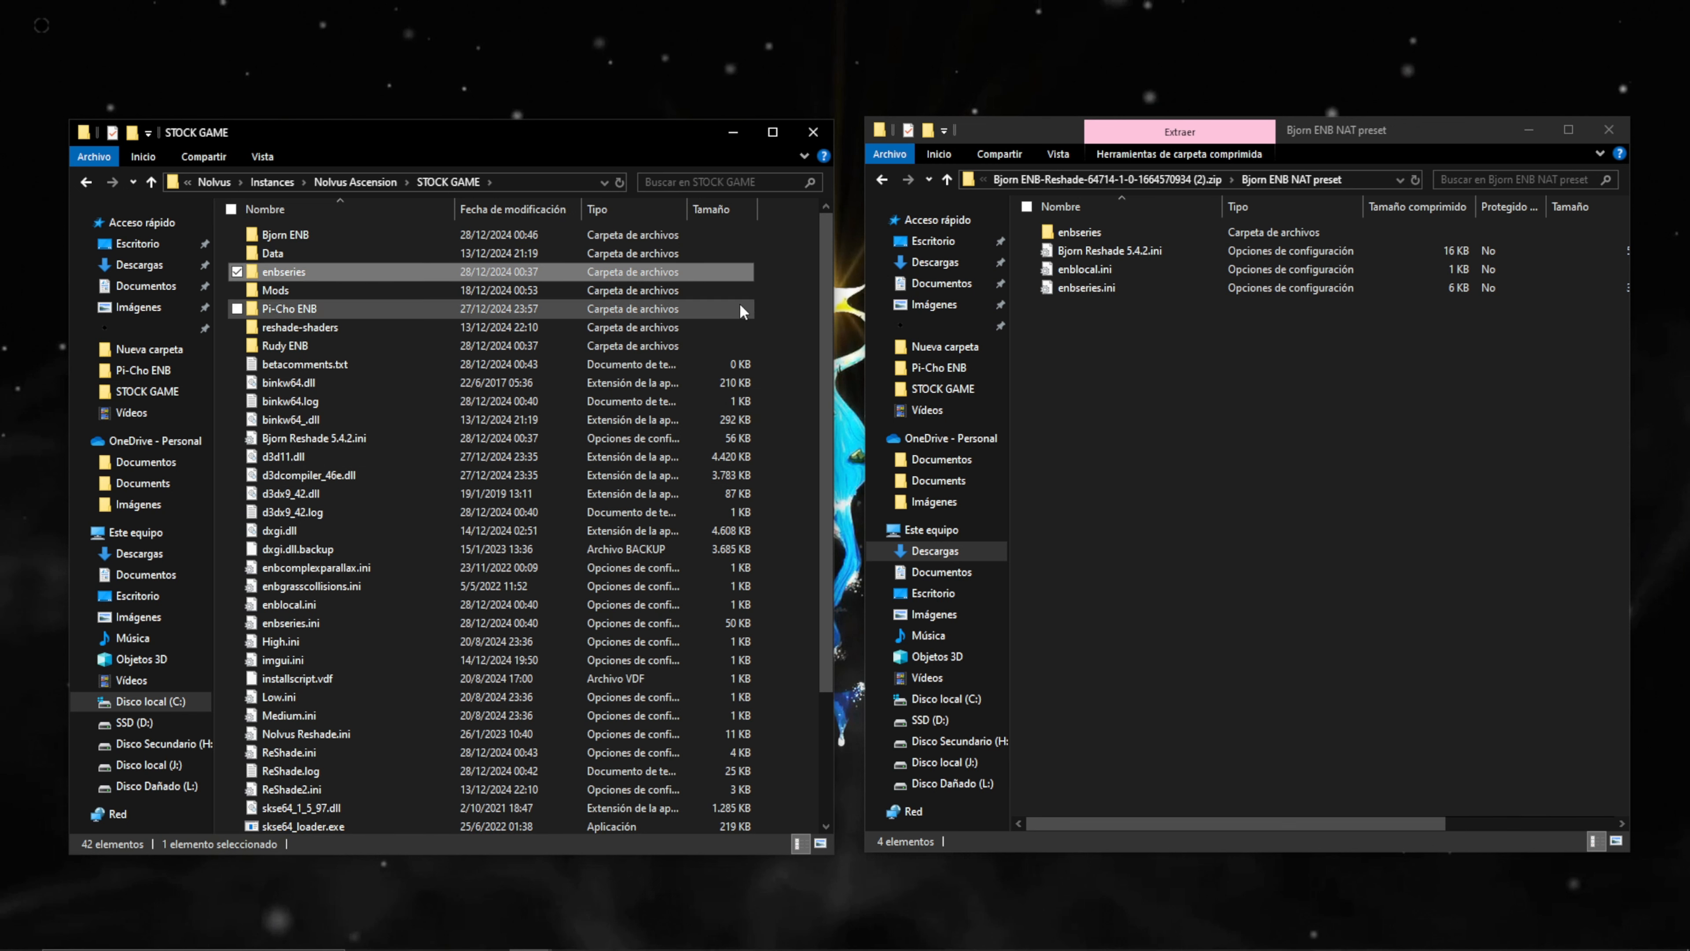
drag(823, 343, 823, 402)
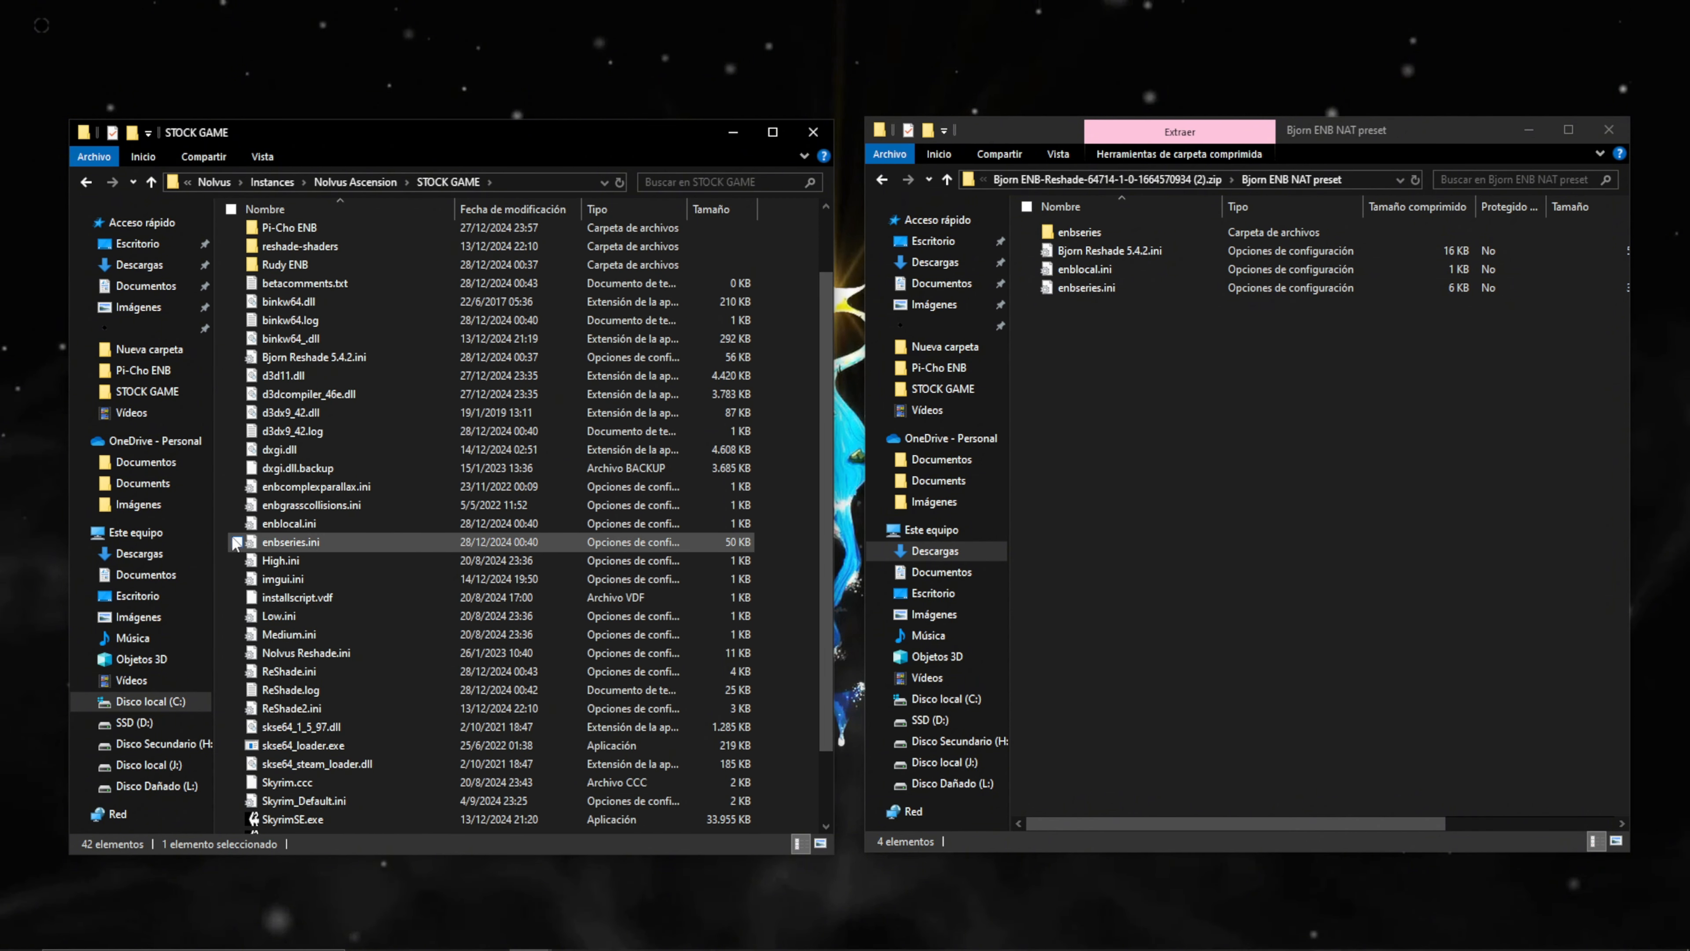
click(236, 523)
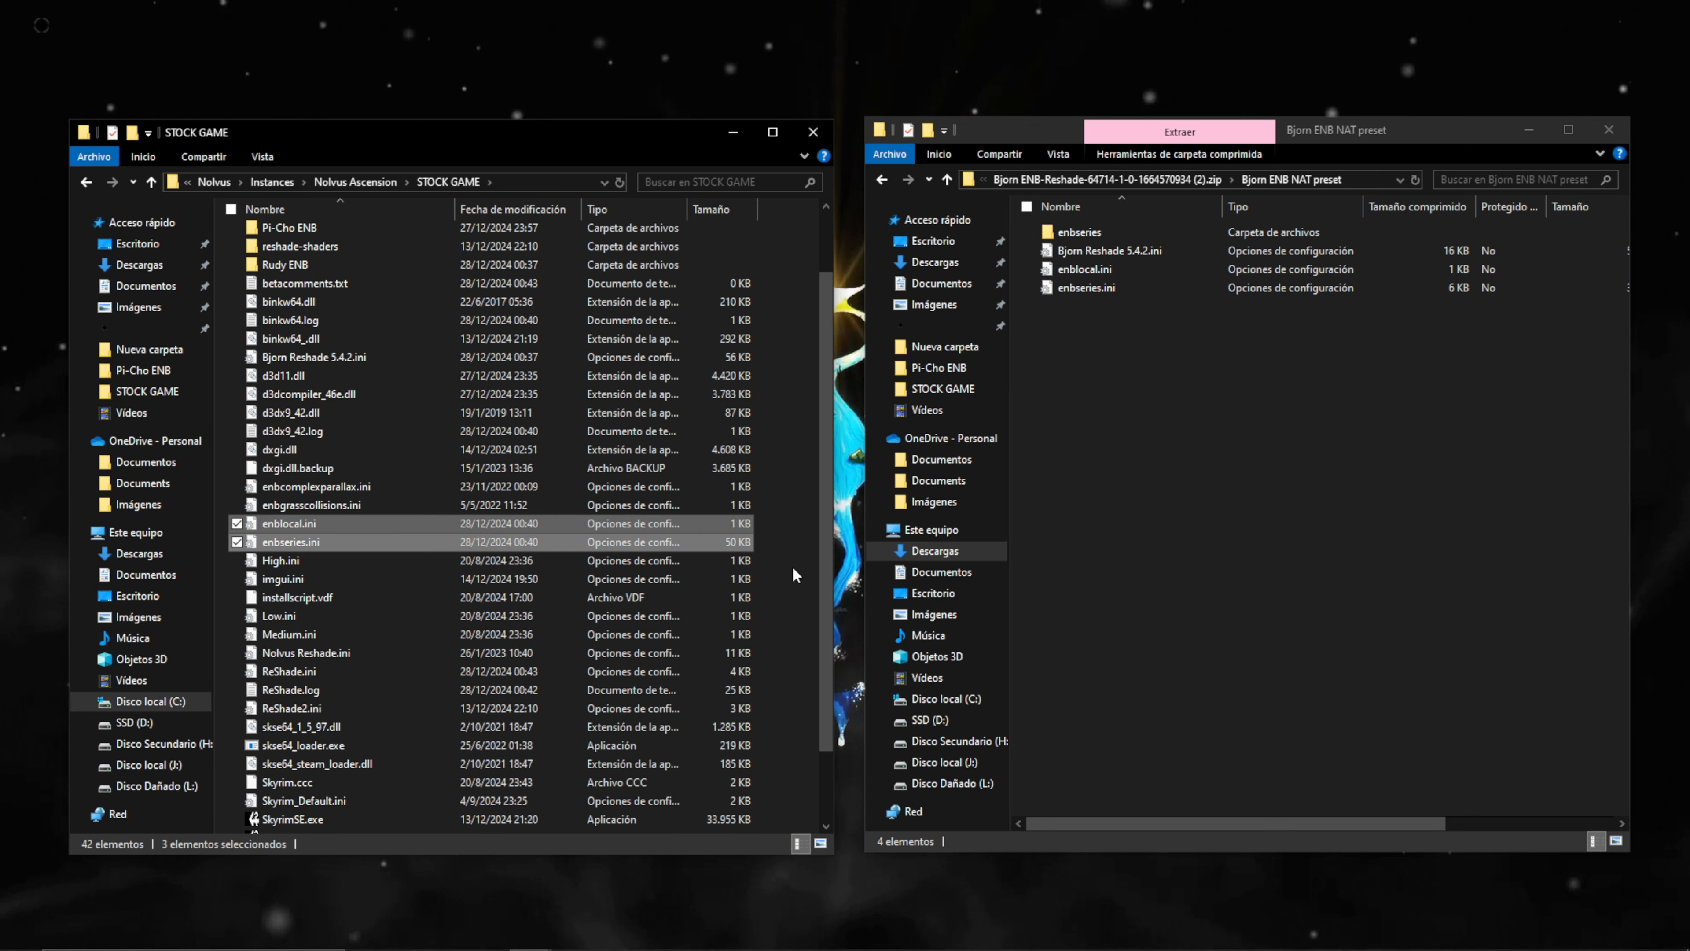
drag(820, 578, 819, 482)
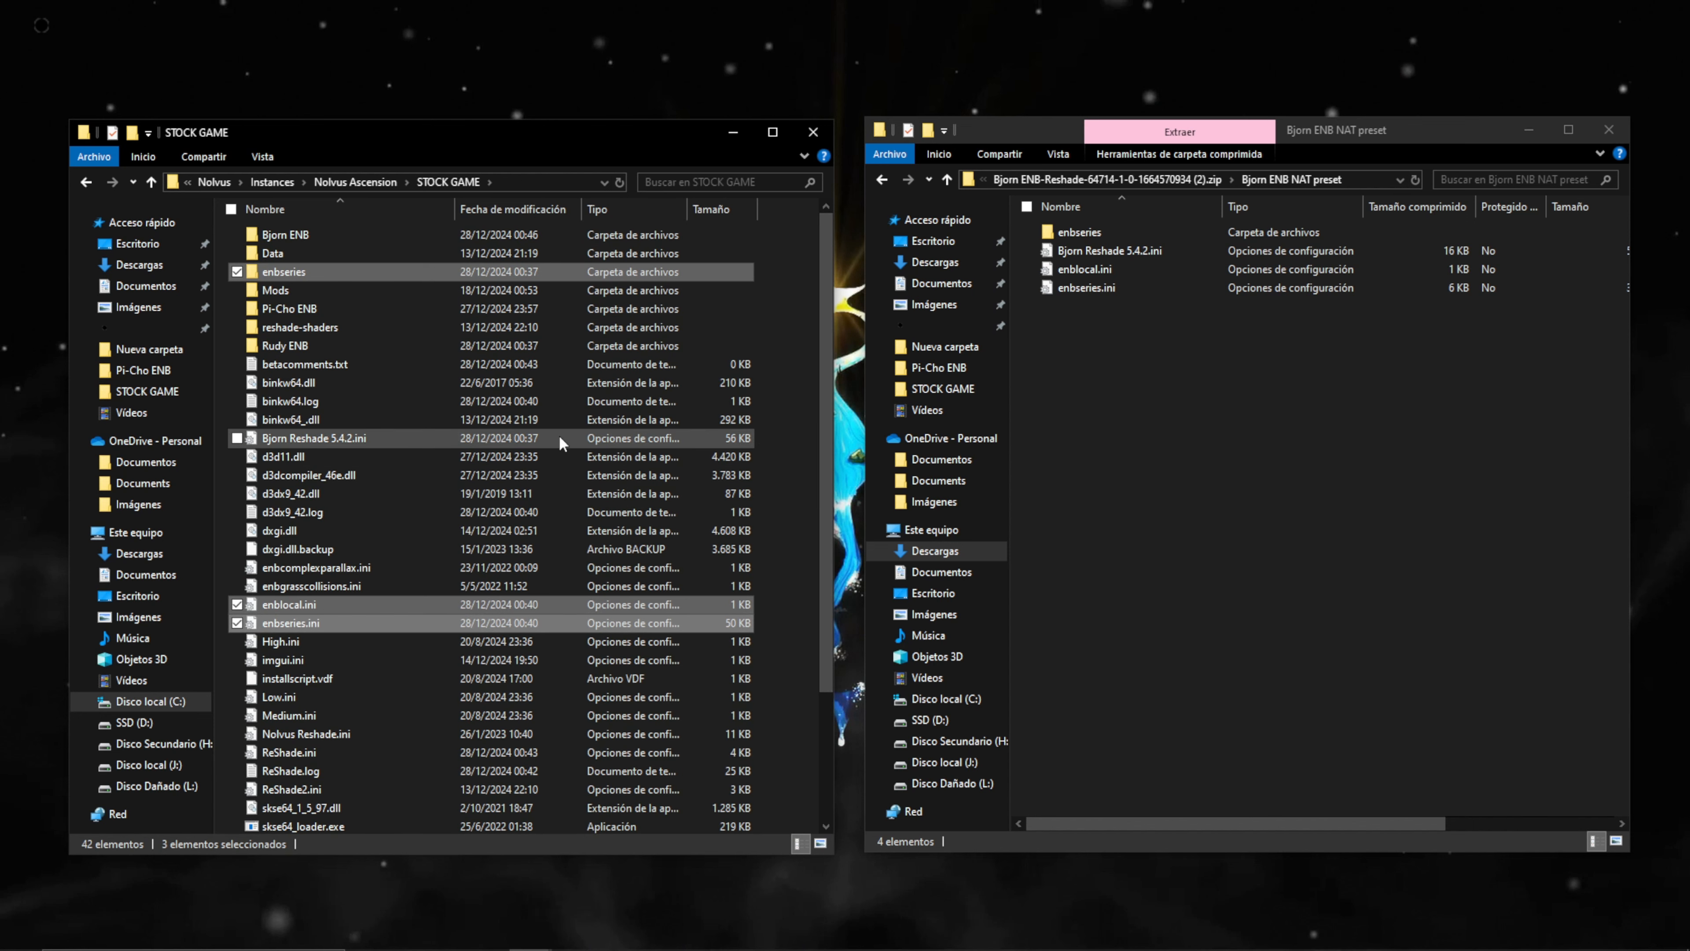
- Move the enbseries folder, Bjorn Reshade 5.4.2.ini, enblocal.ini and enbseries.ini from STOCK GAME into its Bjorn ENB folder
click(366, 439)
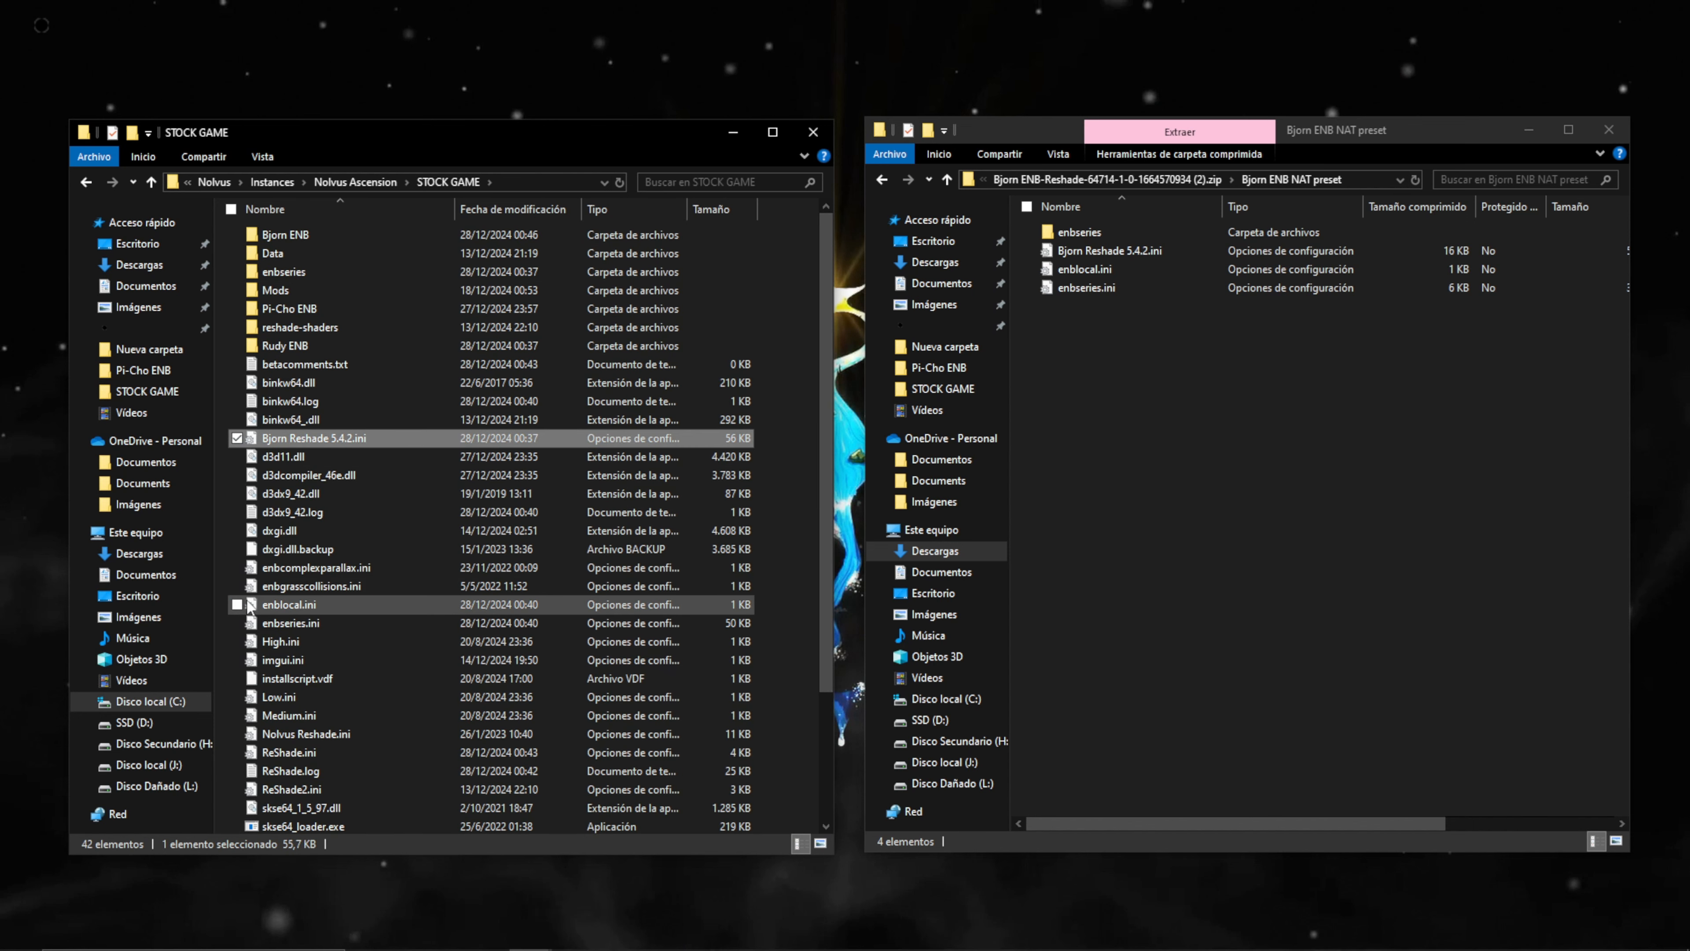
click(237, 623)
click(237, 604)
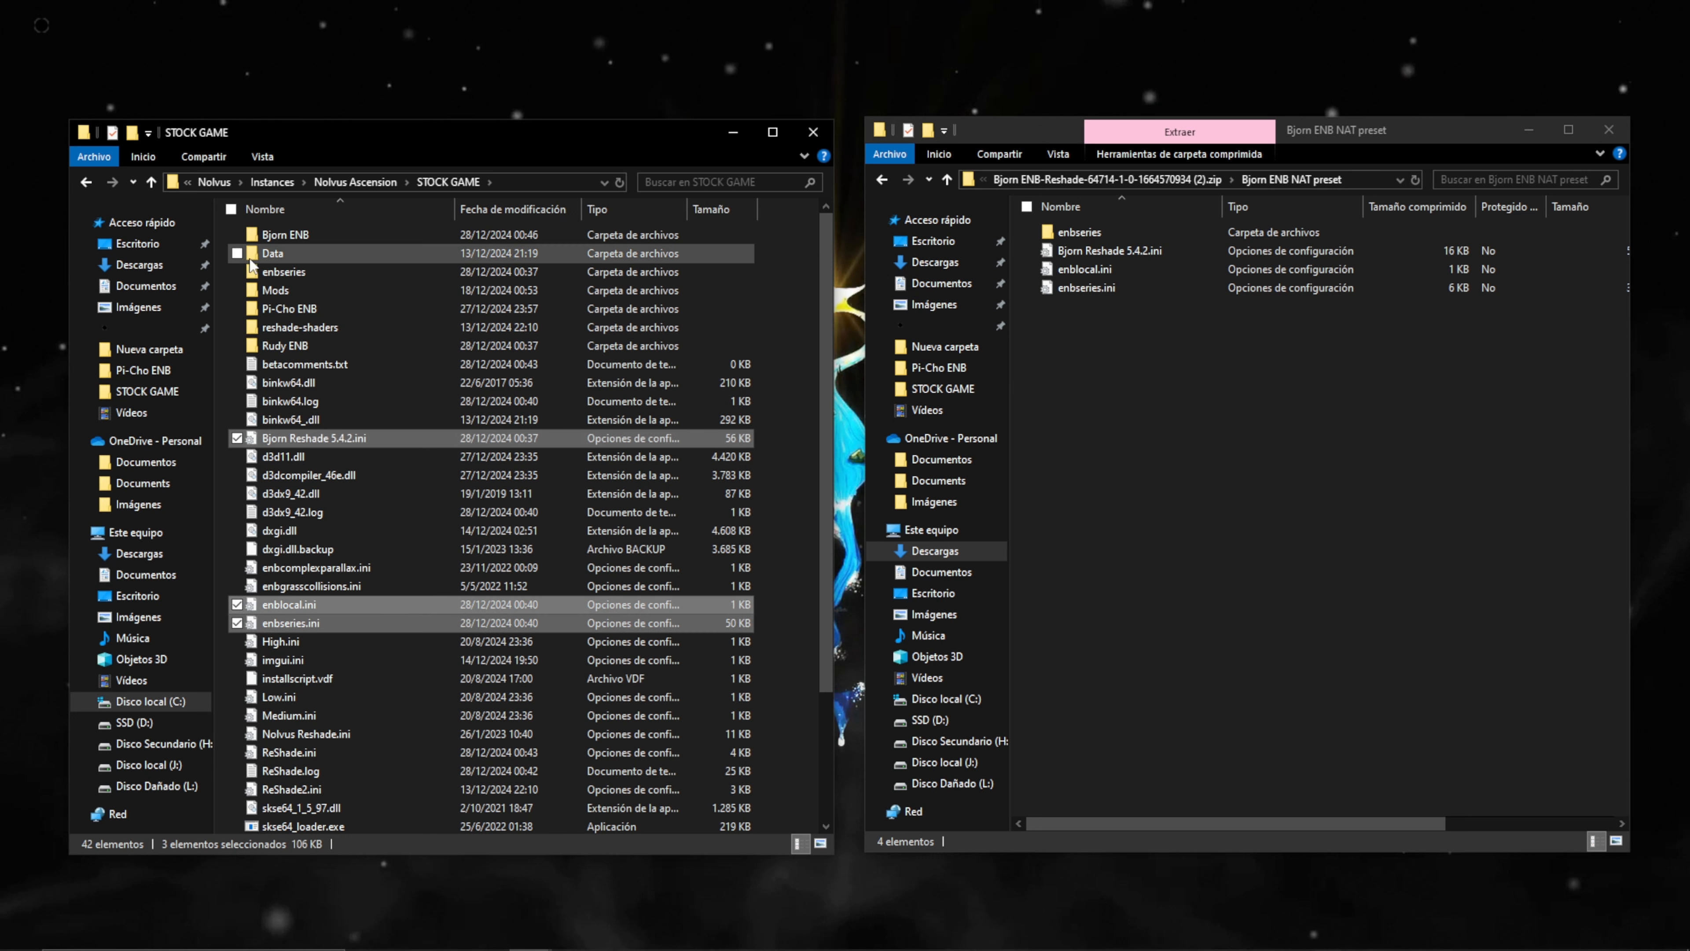
click(236, 272)
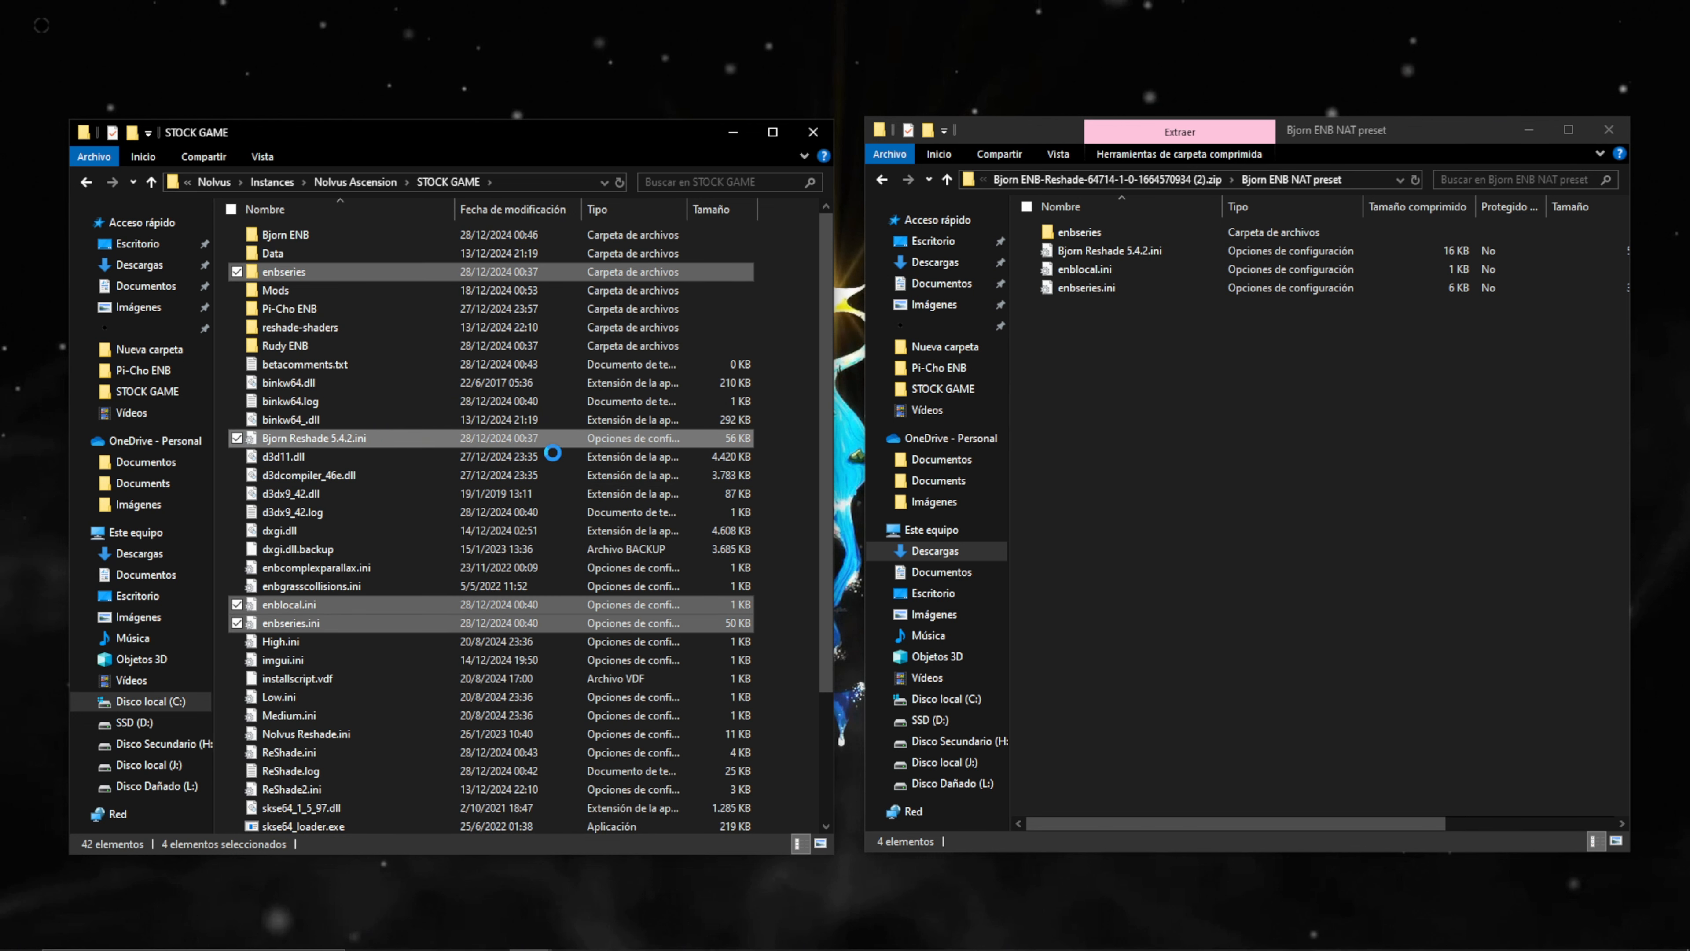
right_click(655, 442)
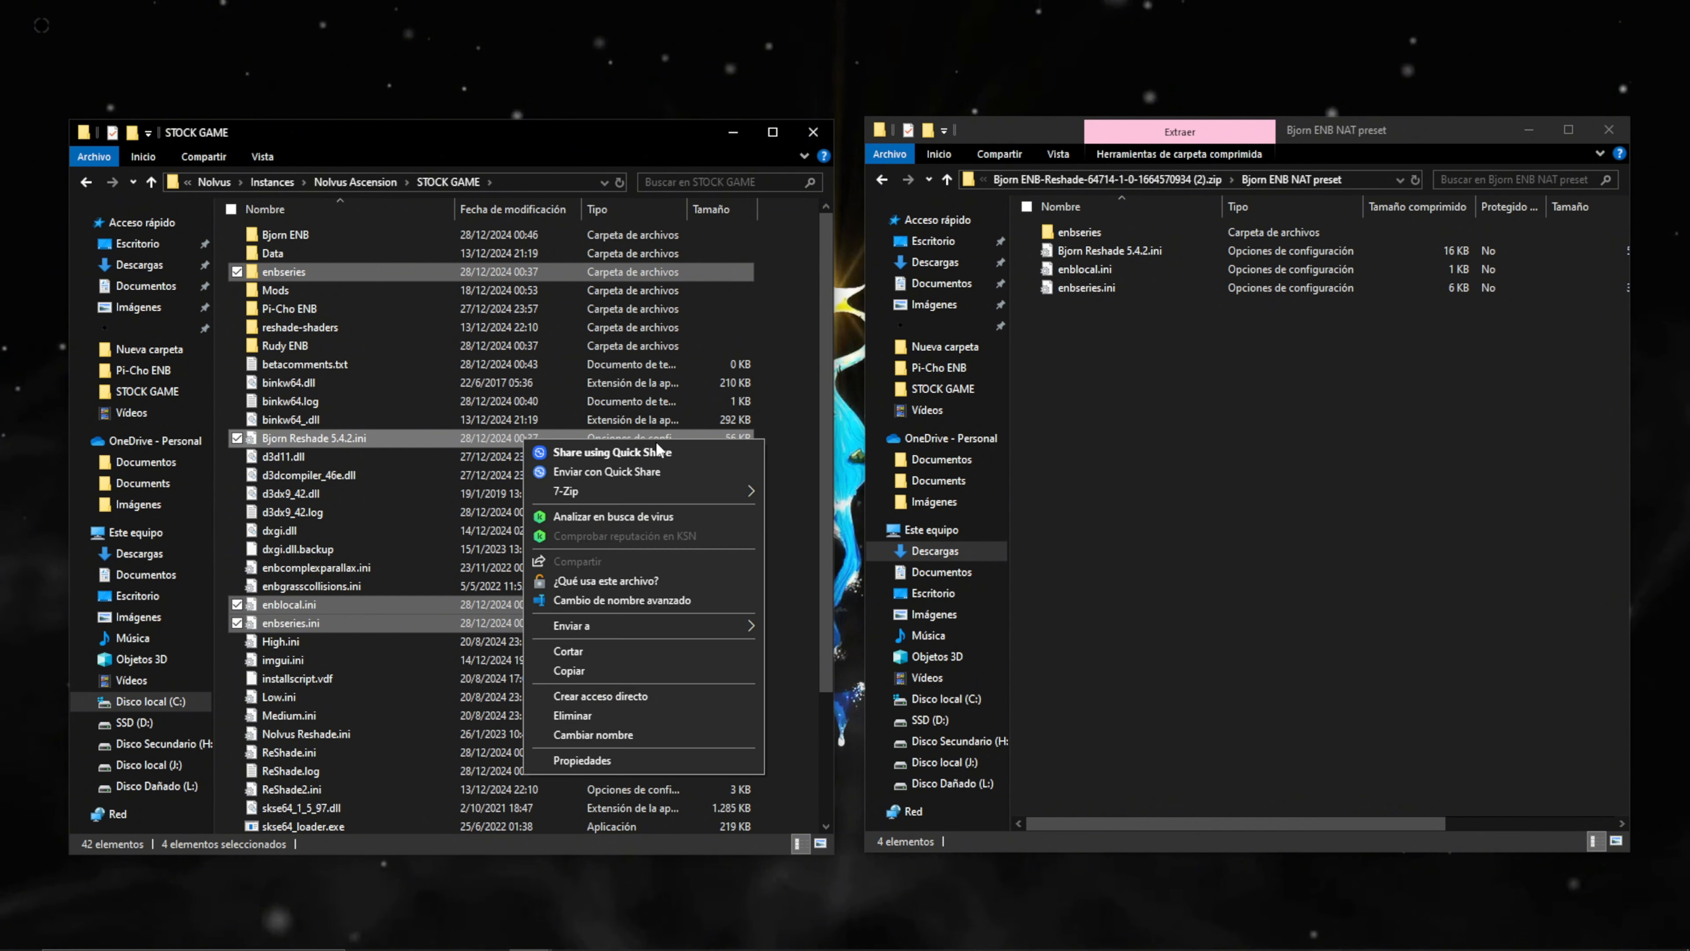
click(607, 650)
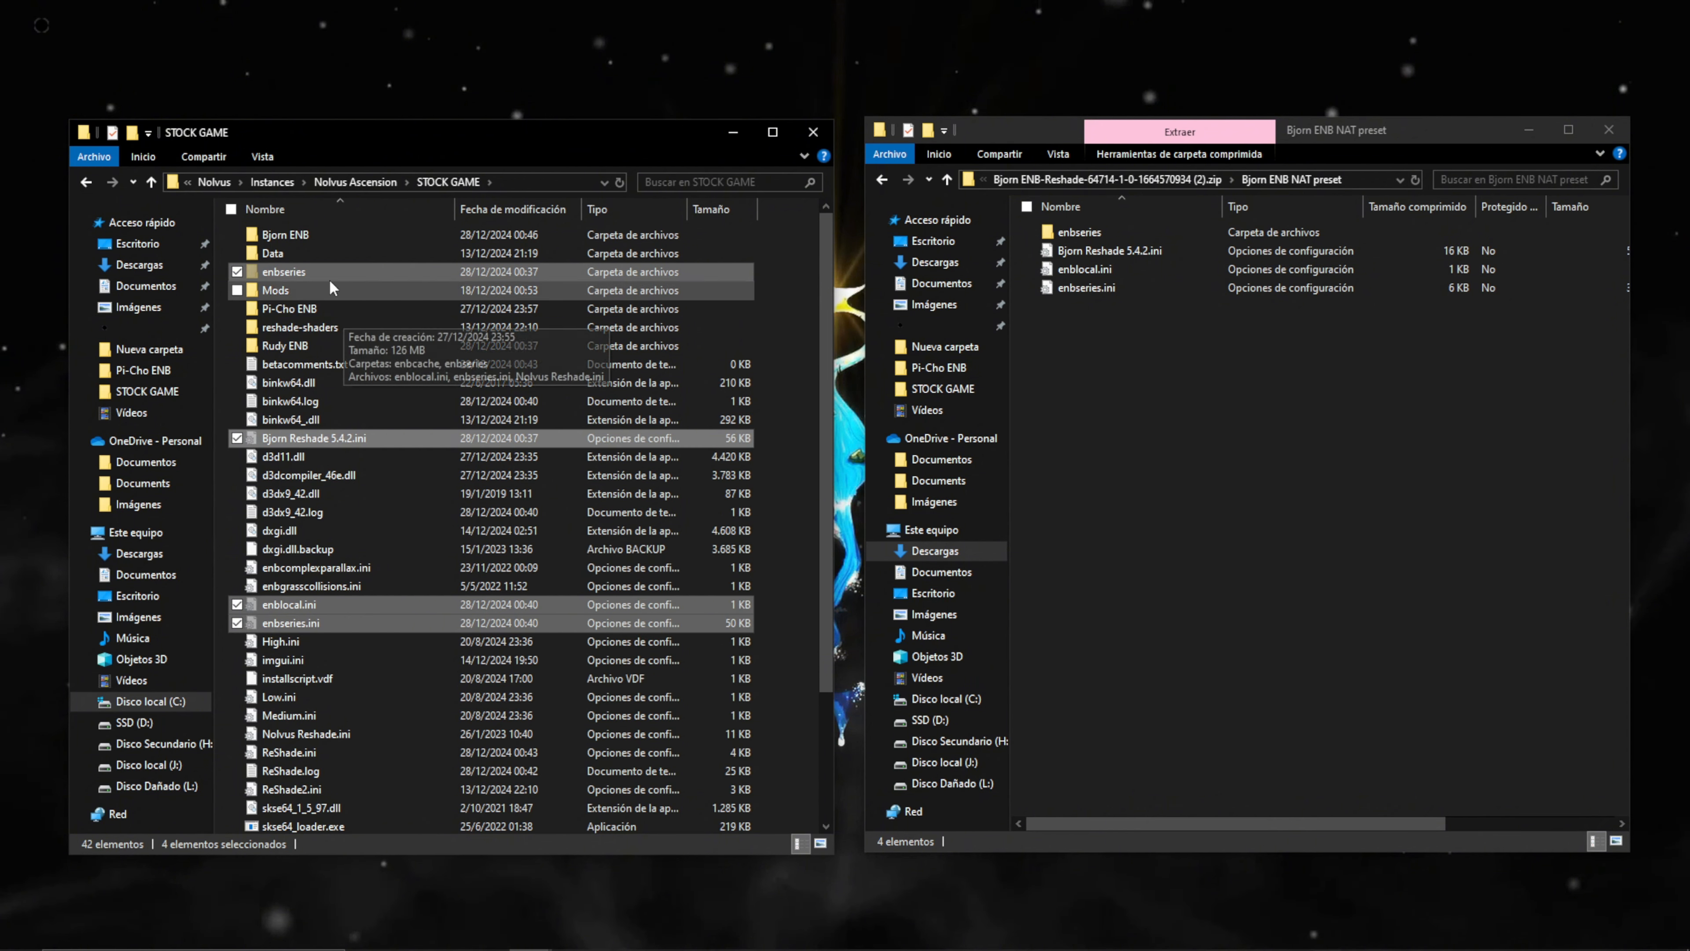
double_click(313, 235)
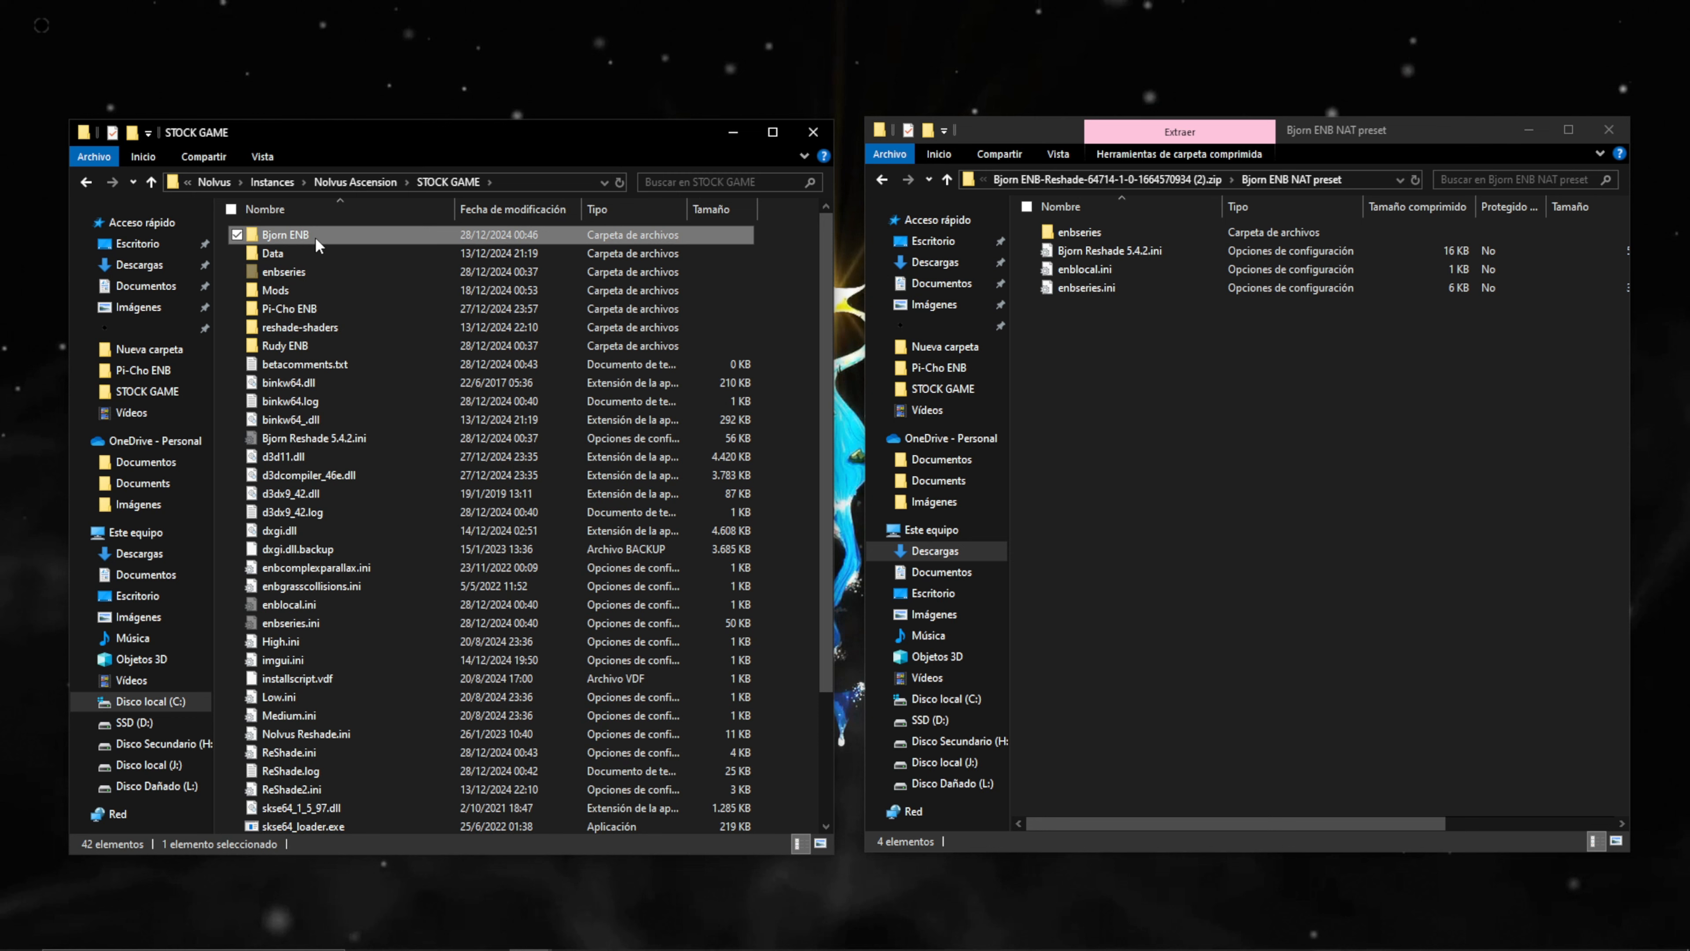
key(ctrl+v)
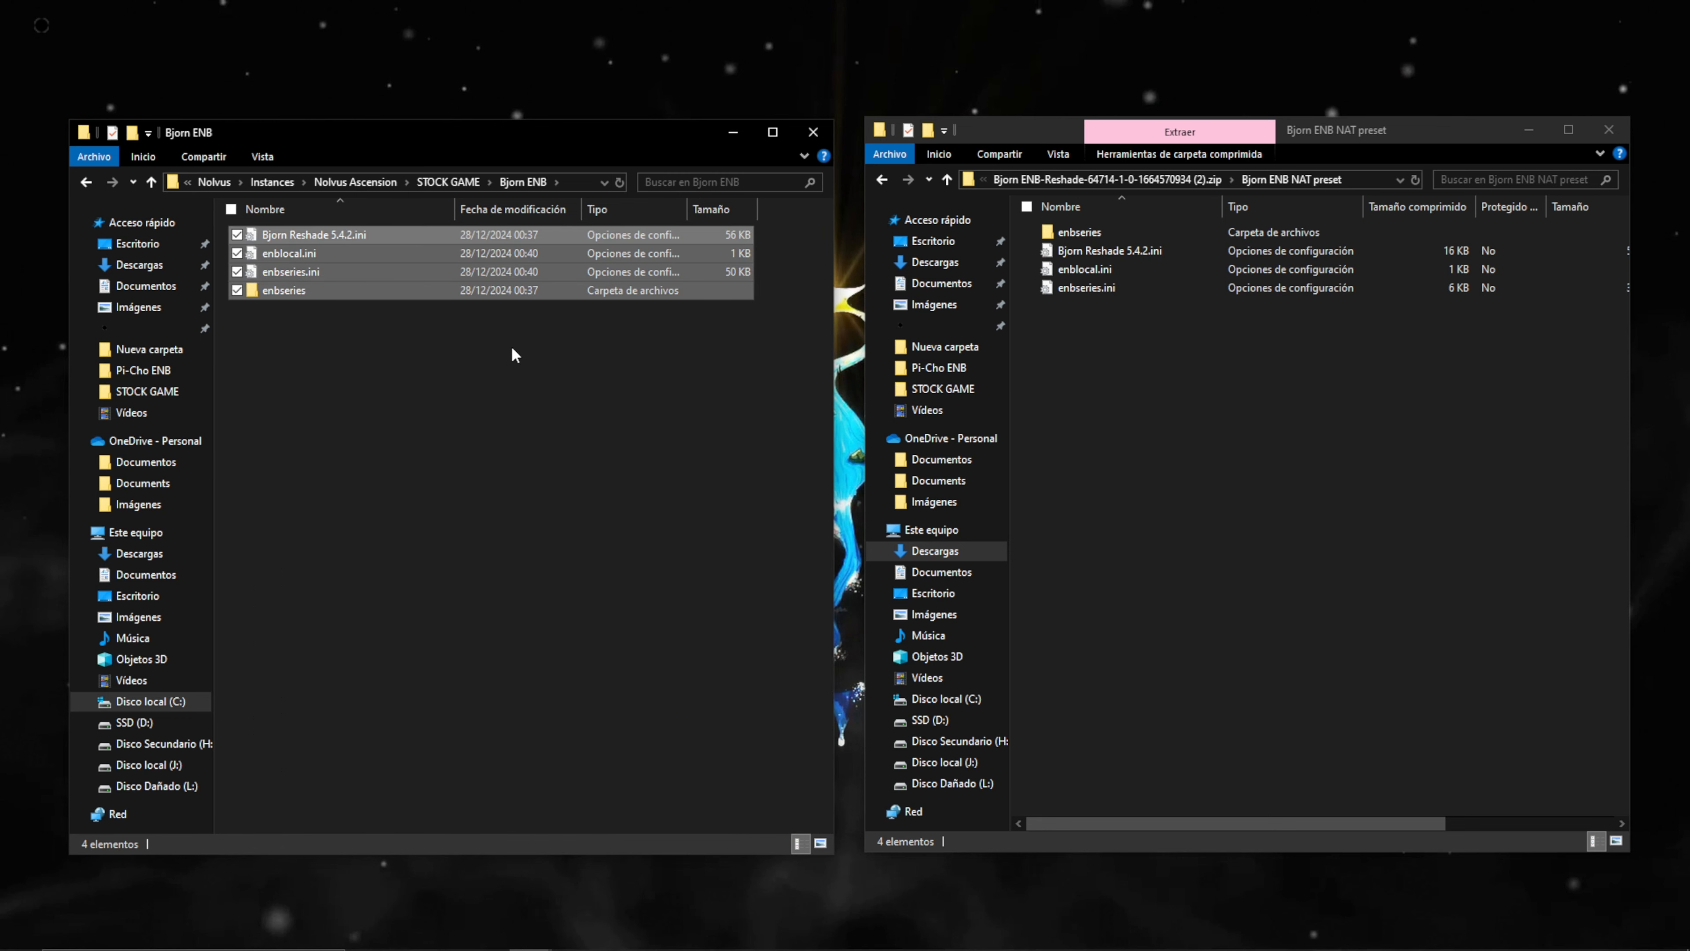
- Return to STOCK GAME and copy all items from the archive's Bjorn ENB NAT preset folder into it
click(453, 184)
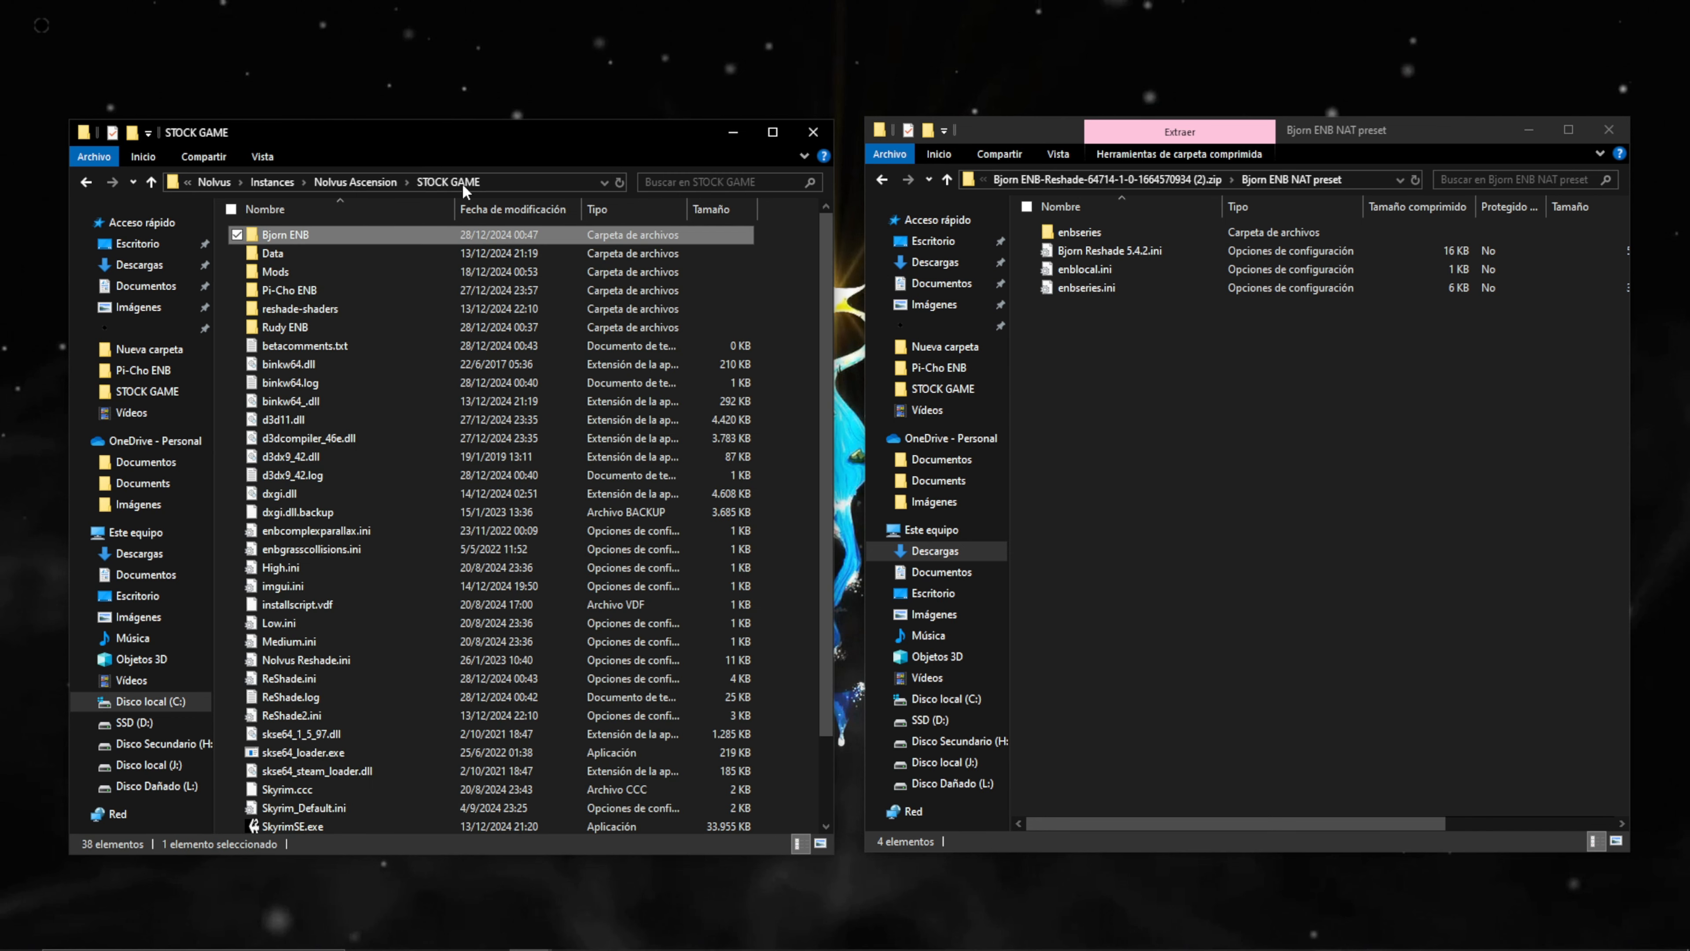
drag(1170, 414, 1108, 229)
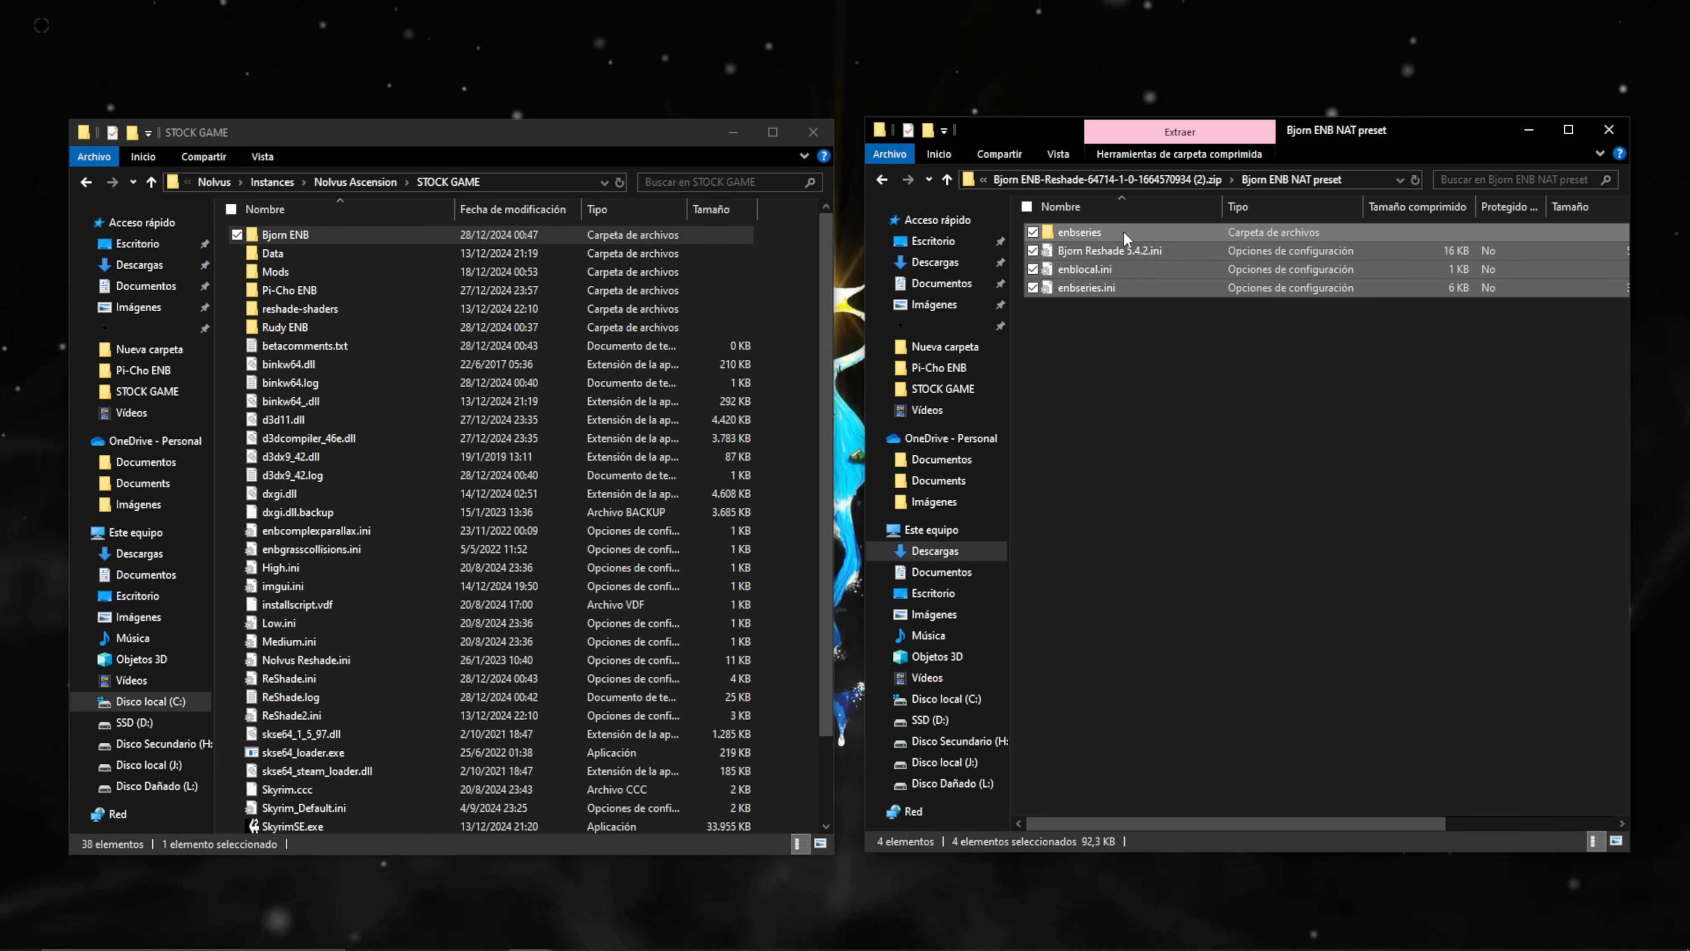
drag(1125, 238, 799, 370)
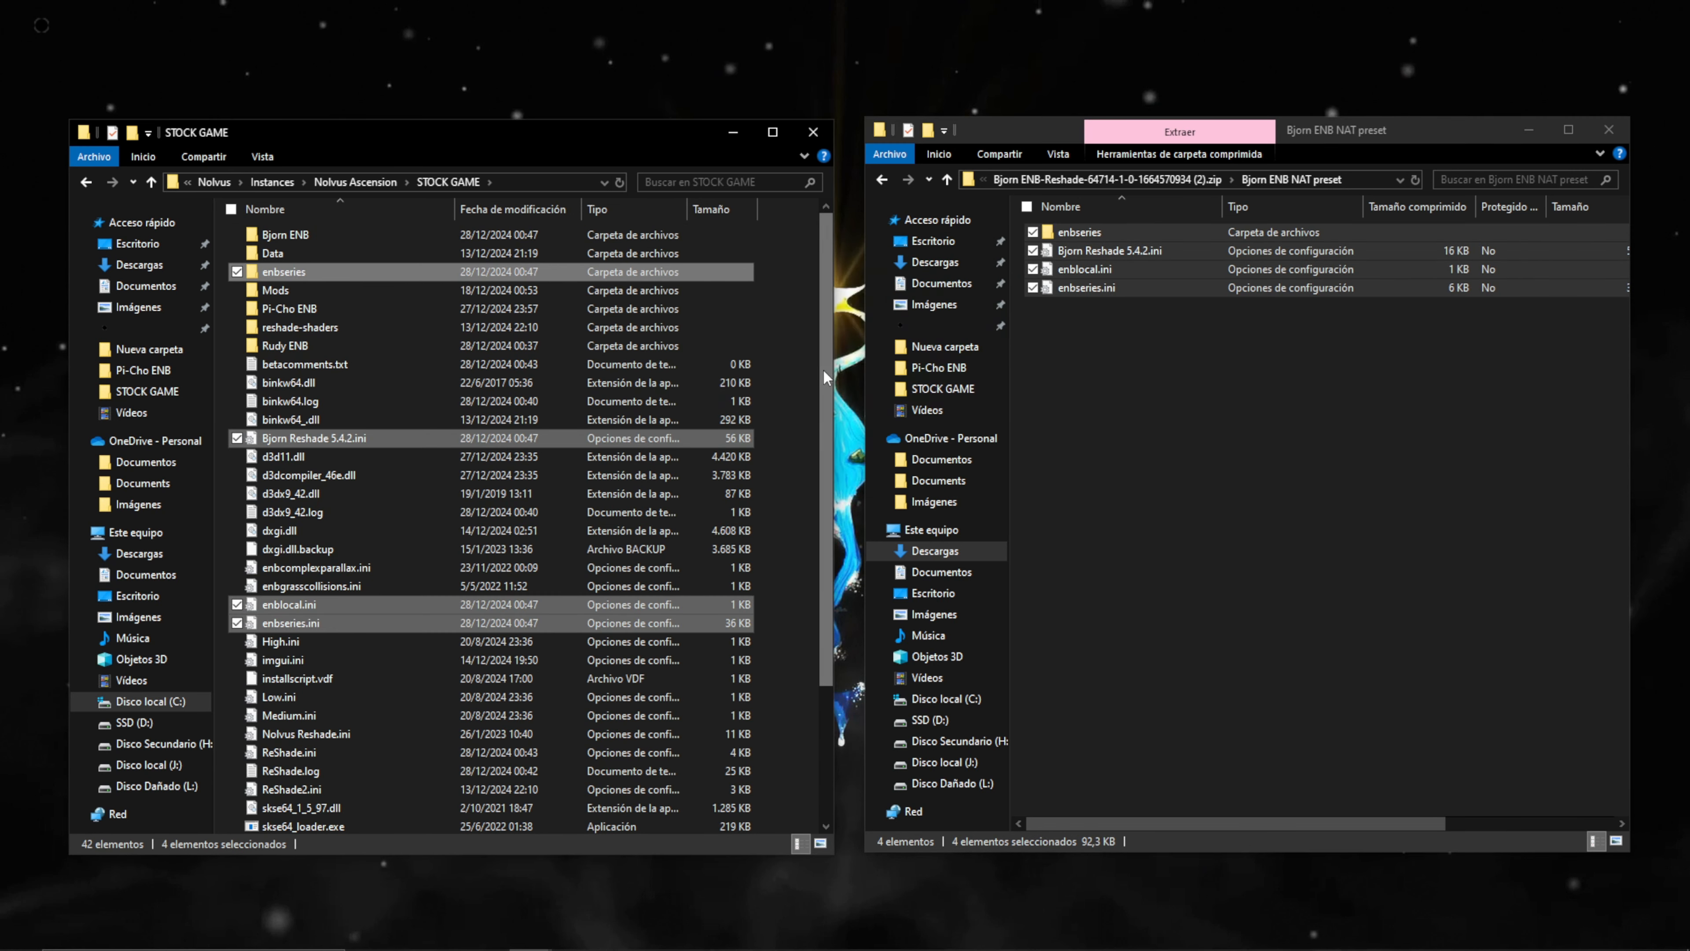
drag(825, 368, 837, 333)
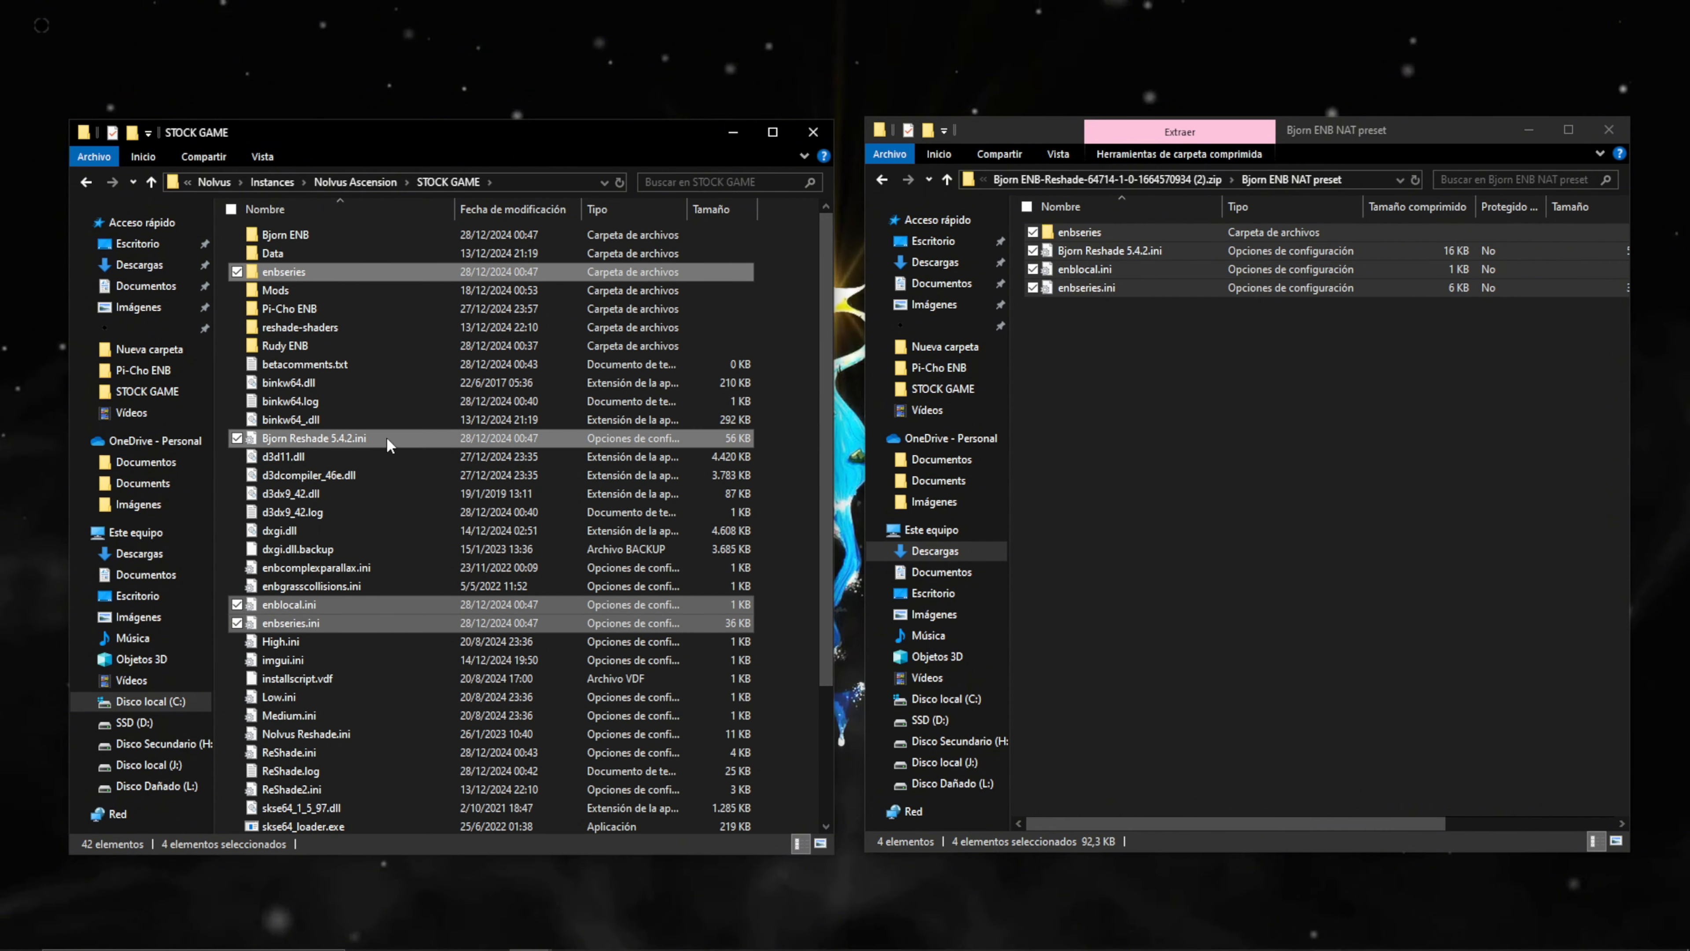
click(805, 452)
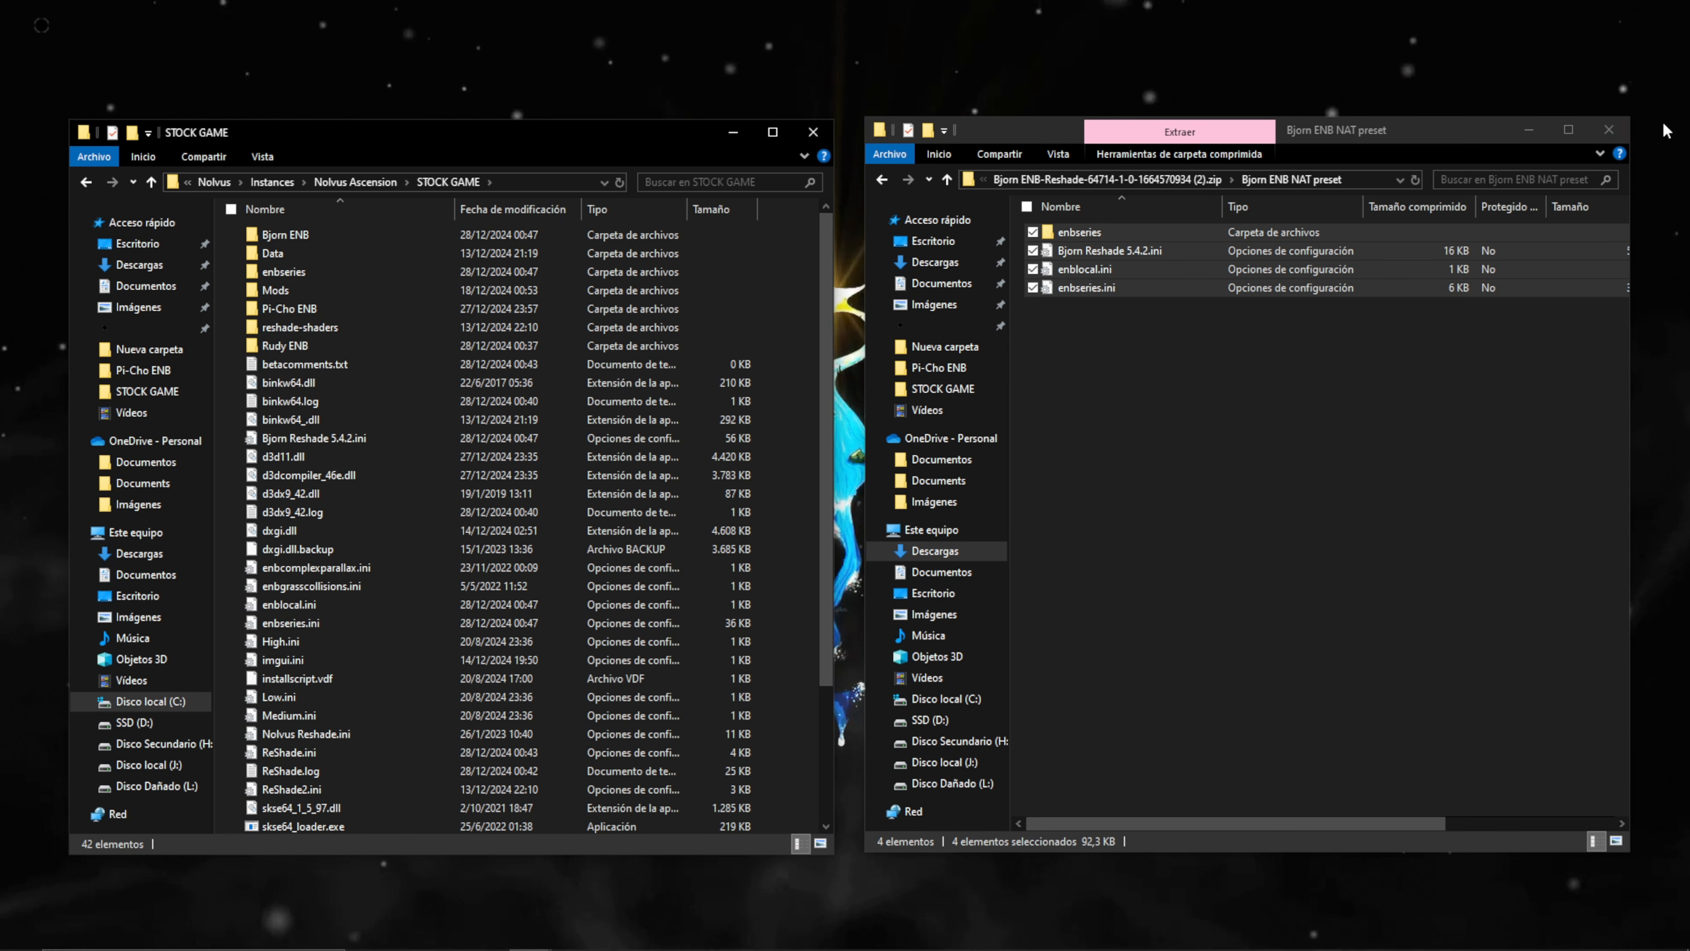
- Close the archive window, minimize STOCK GAME, and return to the Nolvus guide in the browser, closing the Bjorn ENB-Reshade download page
click(1608, 131)
click(744, 136)
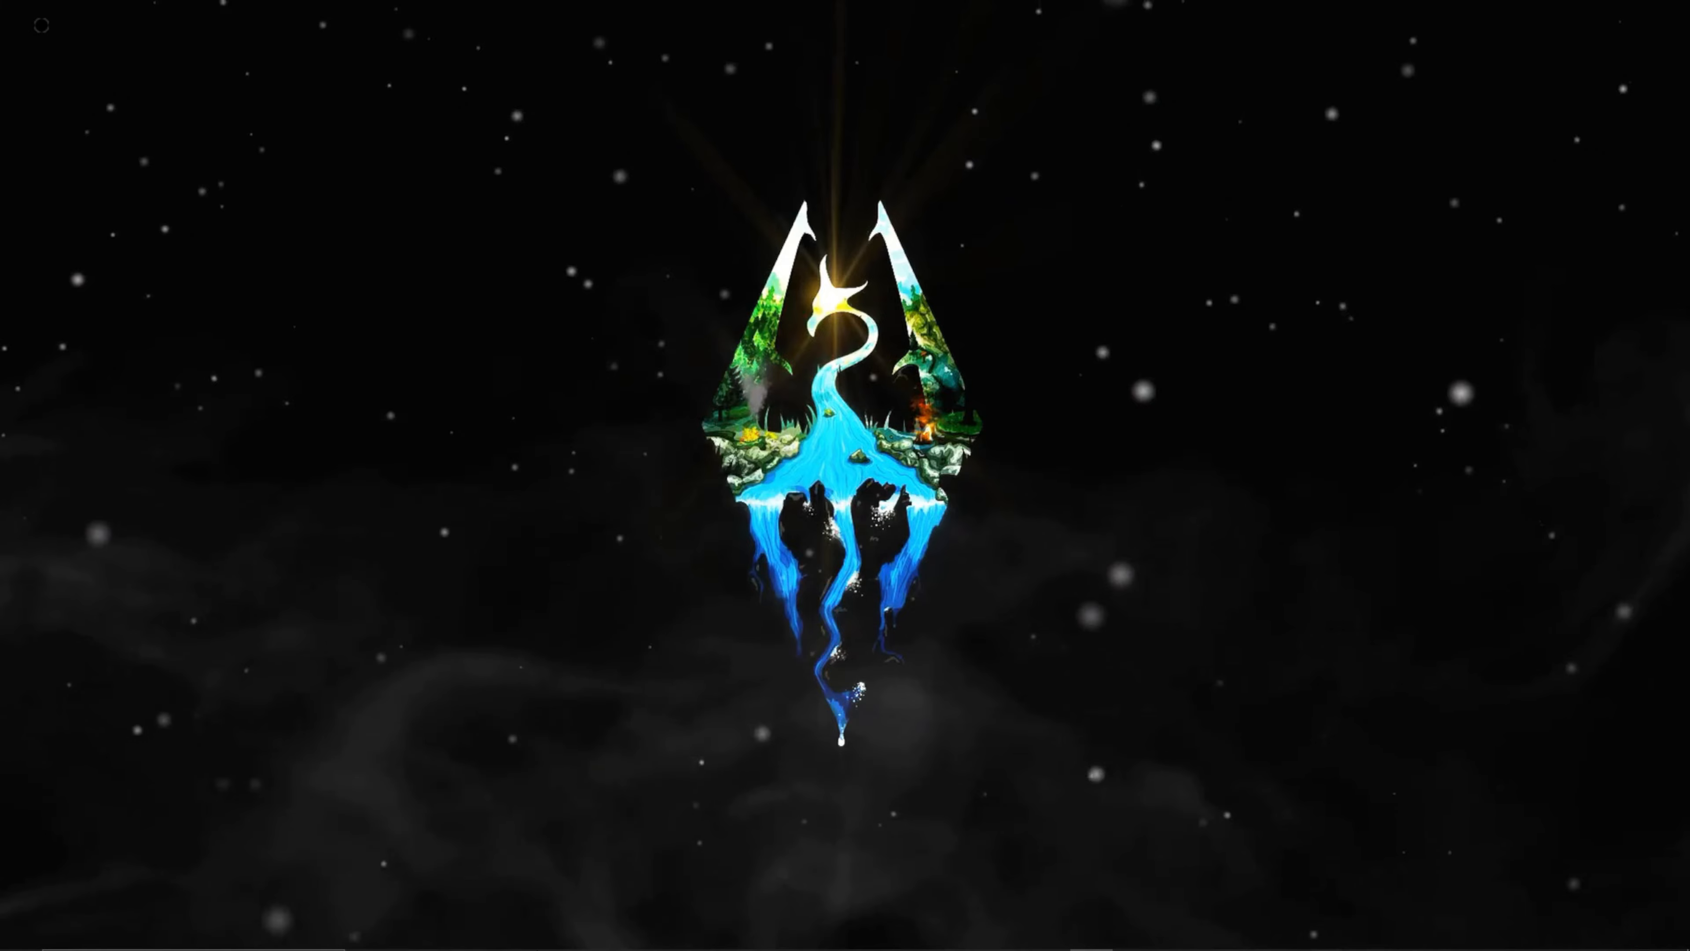
click(573, 934)
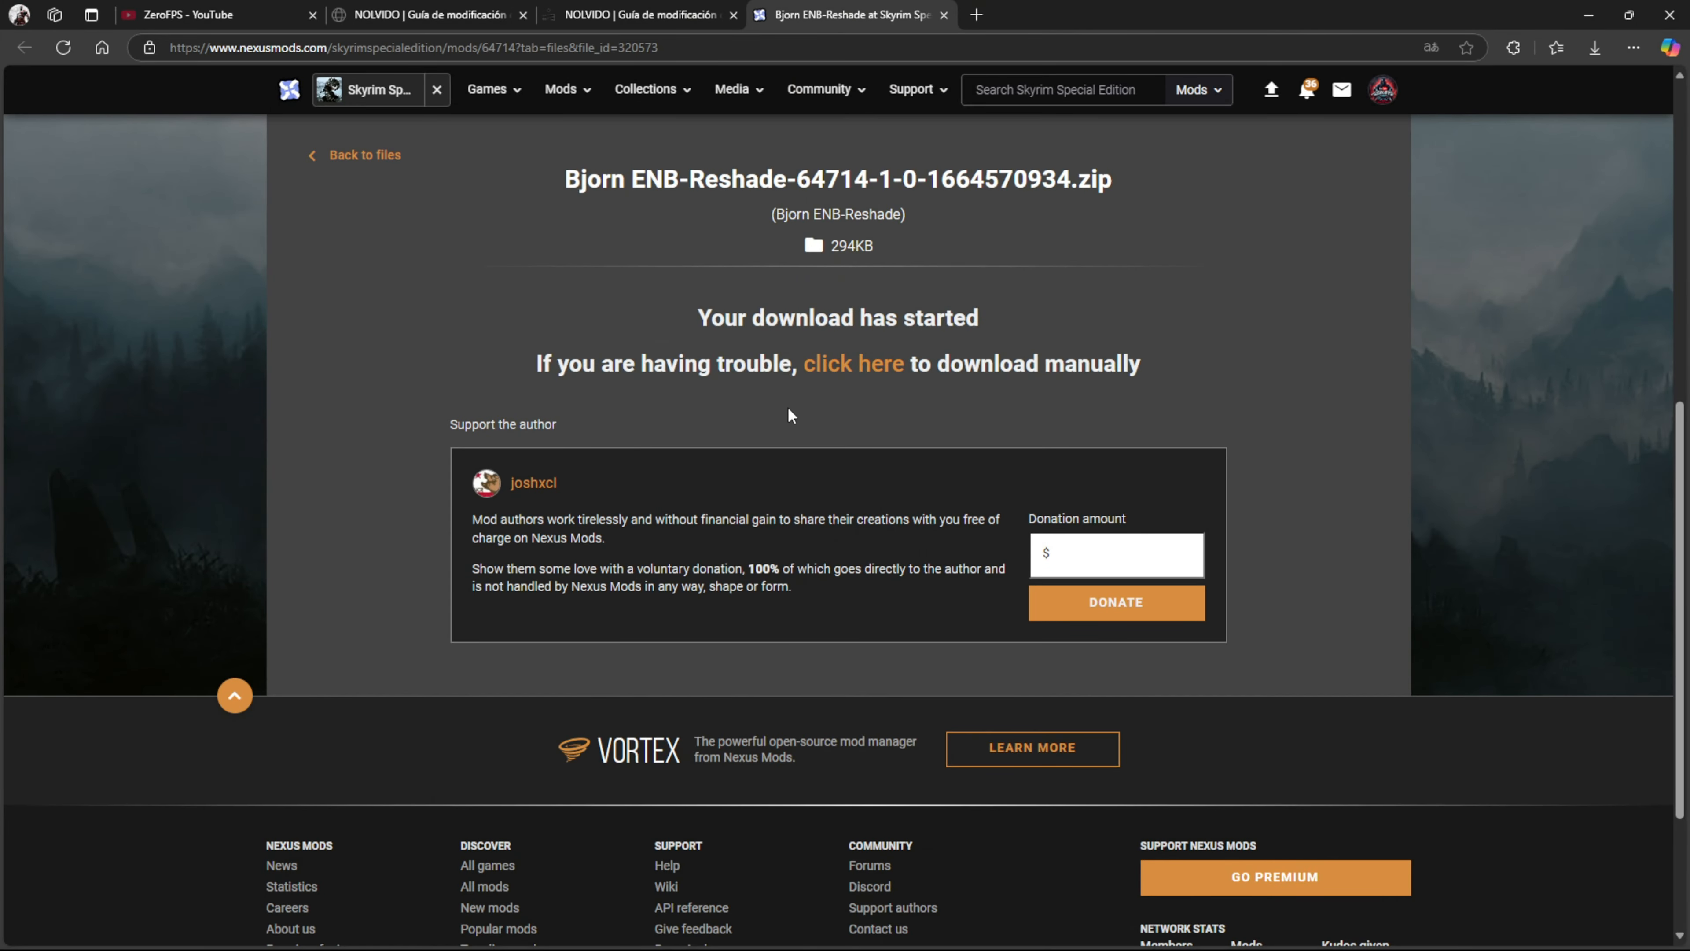
click(943, 14)
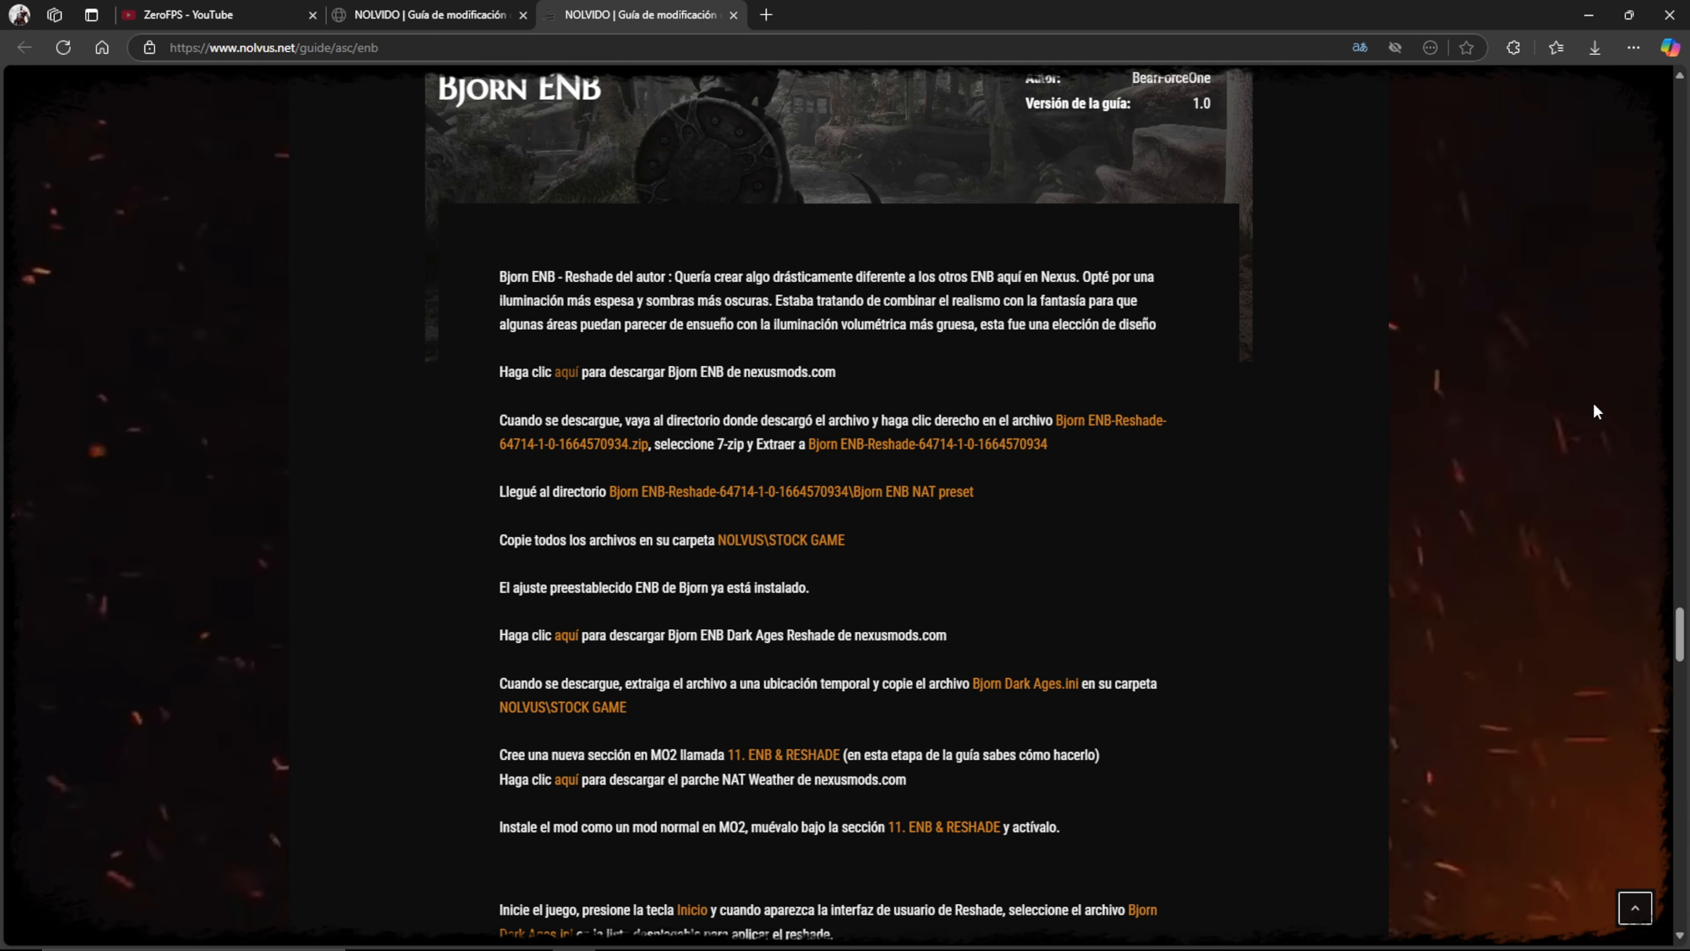
- Download the Bjorn Reshade Dark Ages archive from the guide's link using the slow download, closing its download page
drag(1678, 623, 1679, 631)
scroll(1679, 631, down, 3)
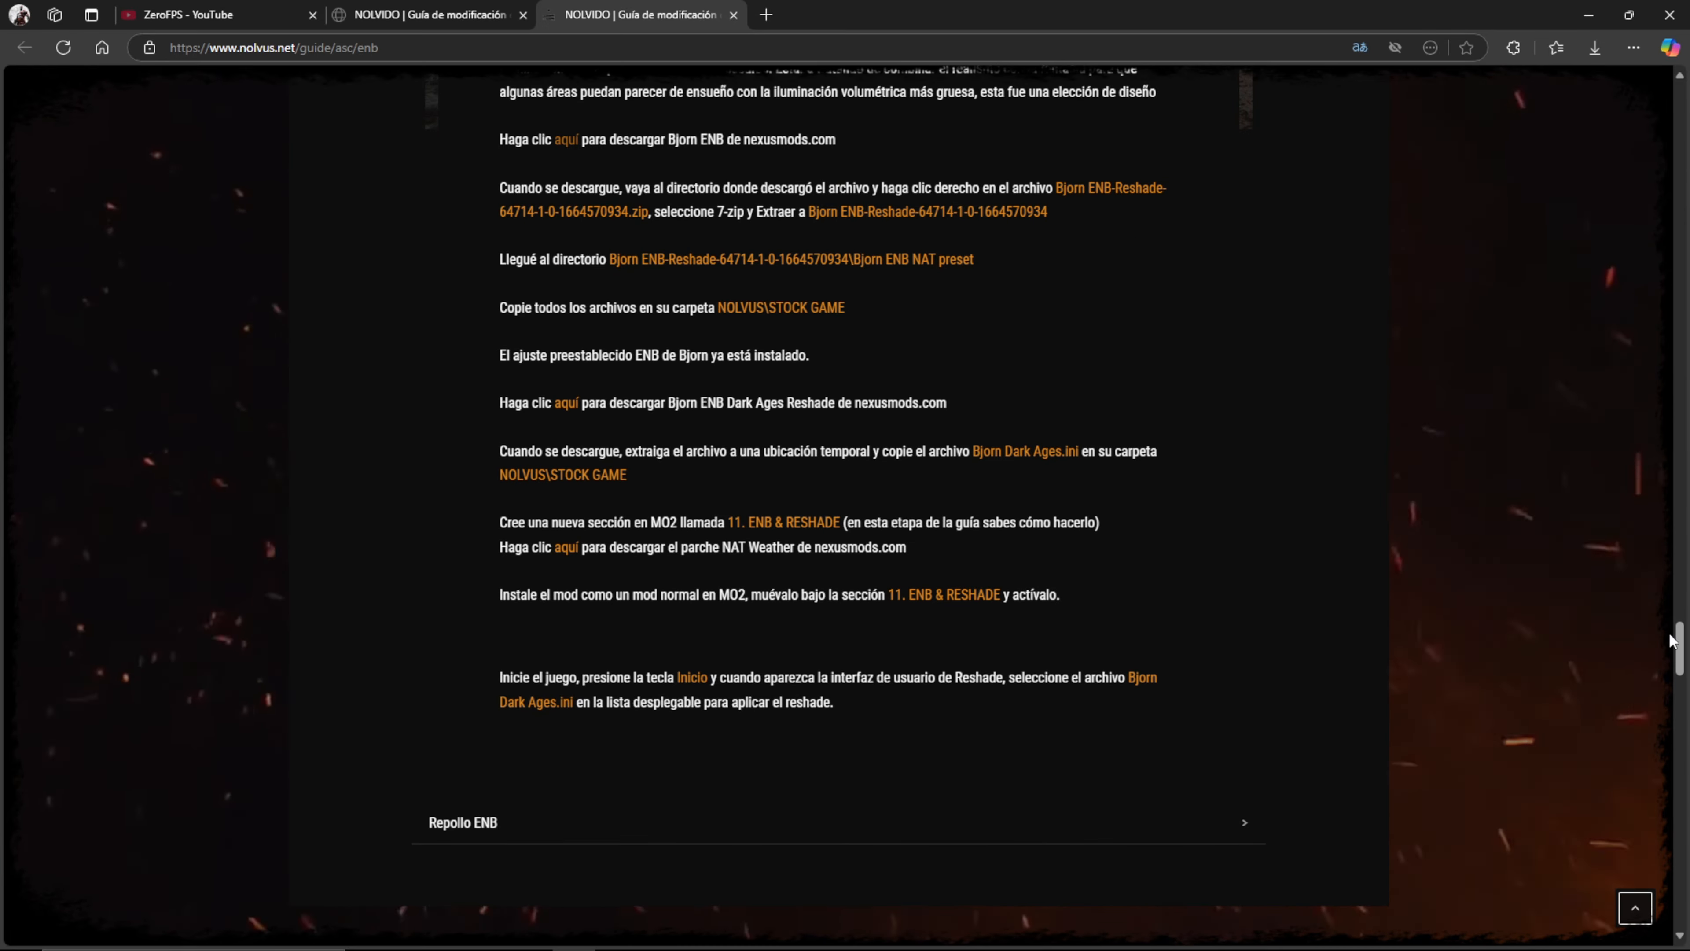
scroll(580, 474, up, 2)
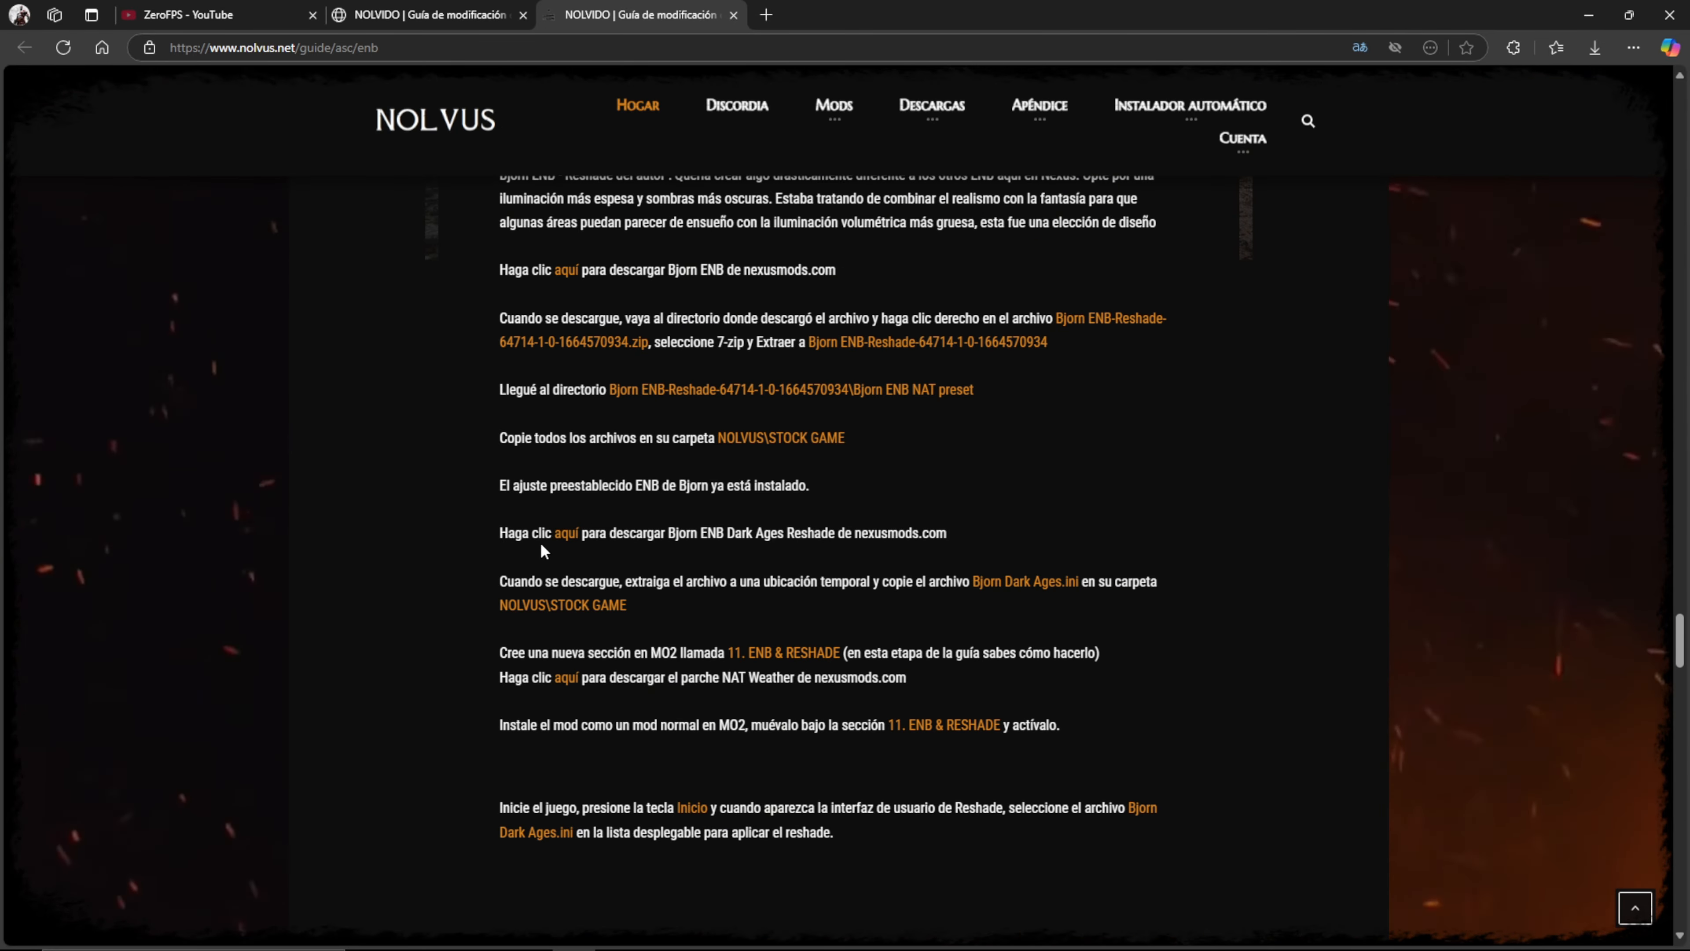
mouse_move(1679, 631)
mouse_down()
mouse_move(1682, 595)
mouse_move(1681, 666)
mouse_move(1682, 648)
mouse_up()
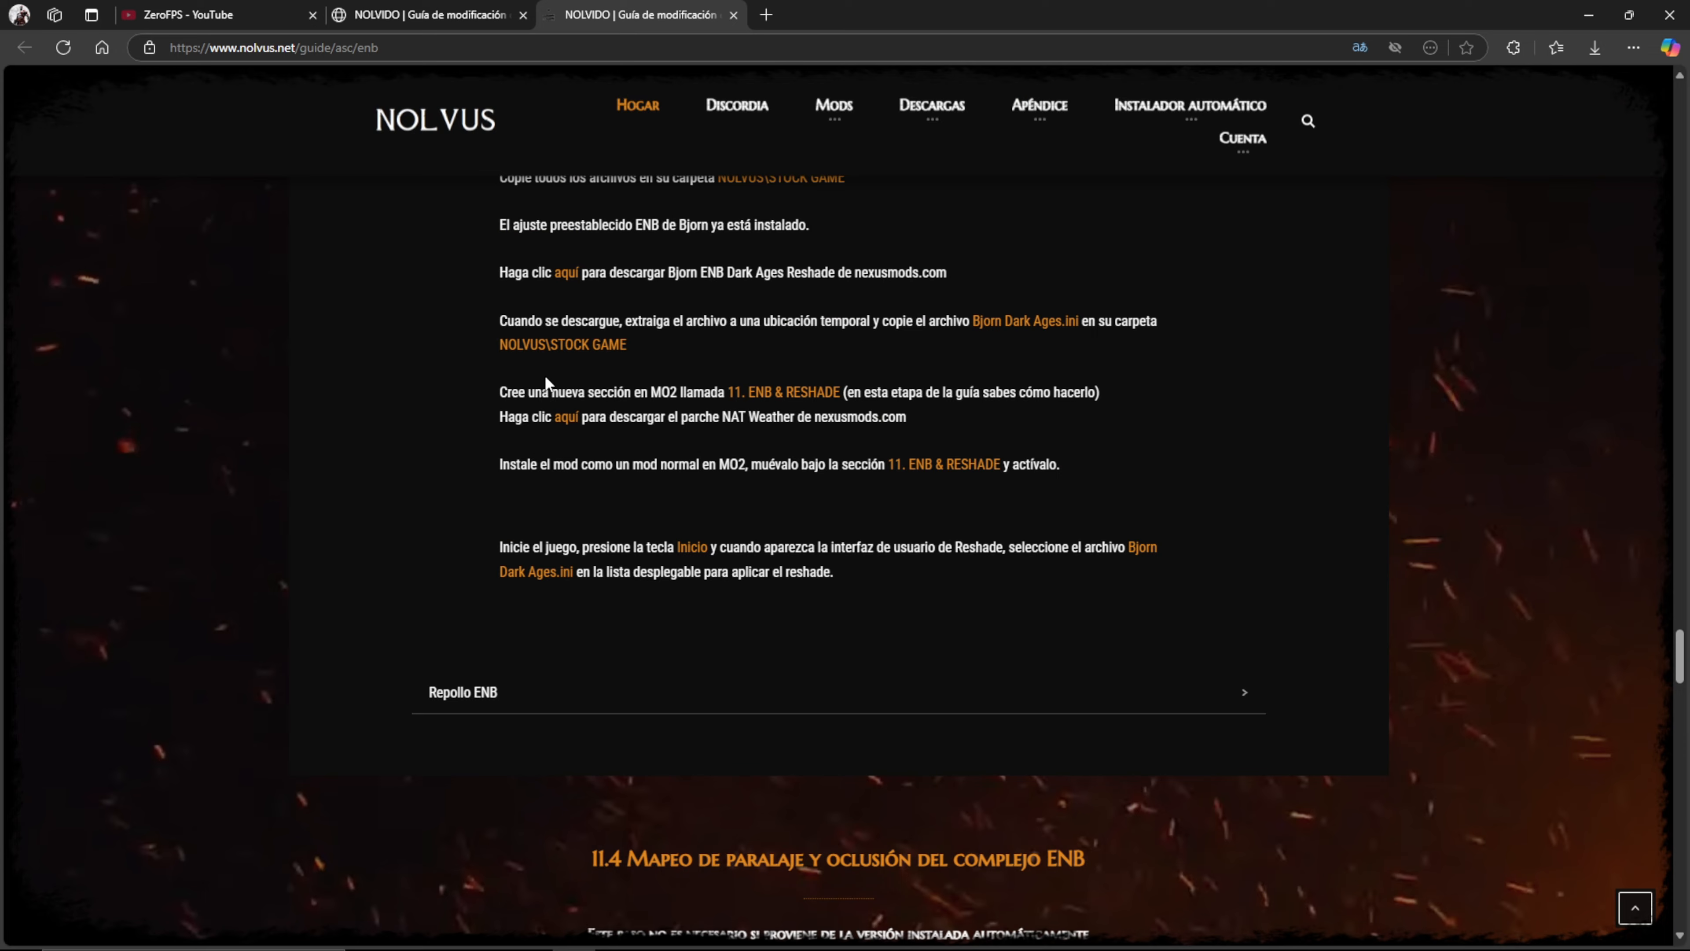
click(569, 274)
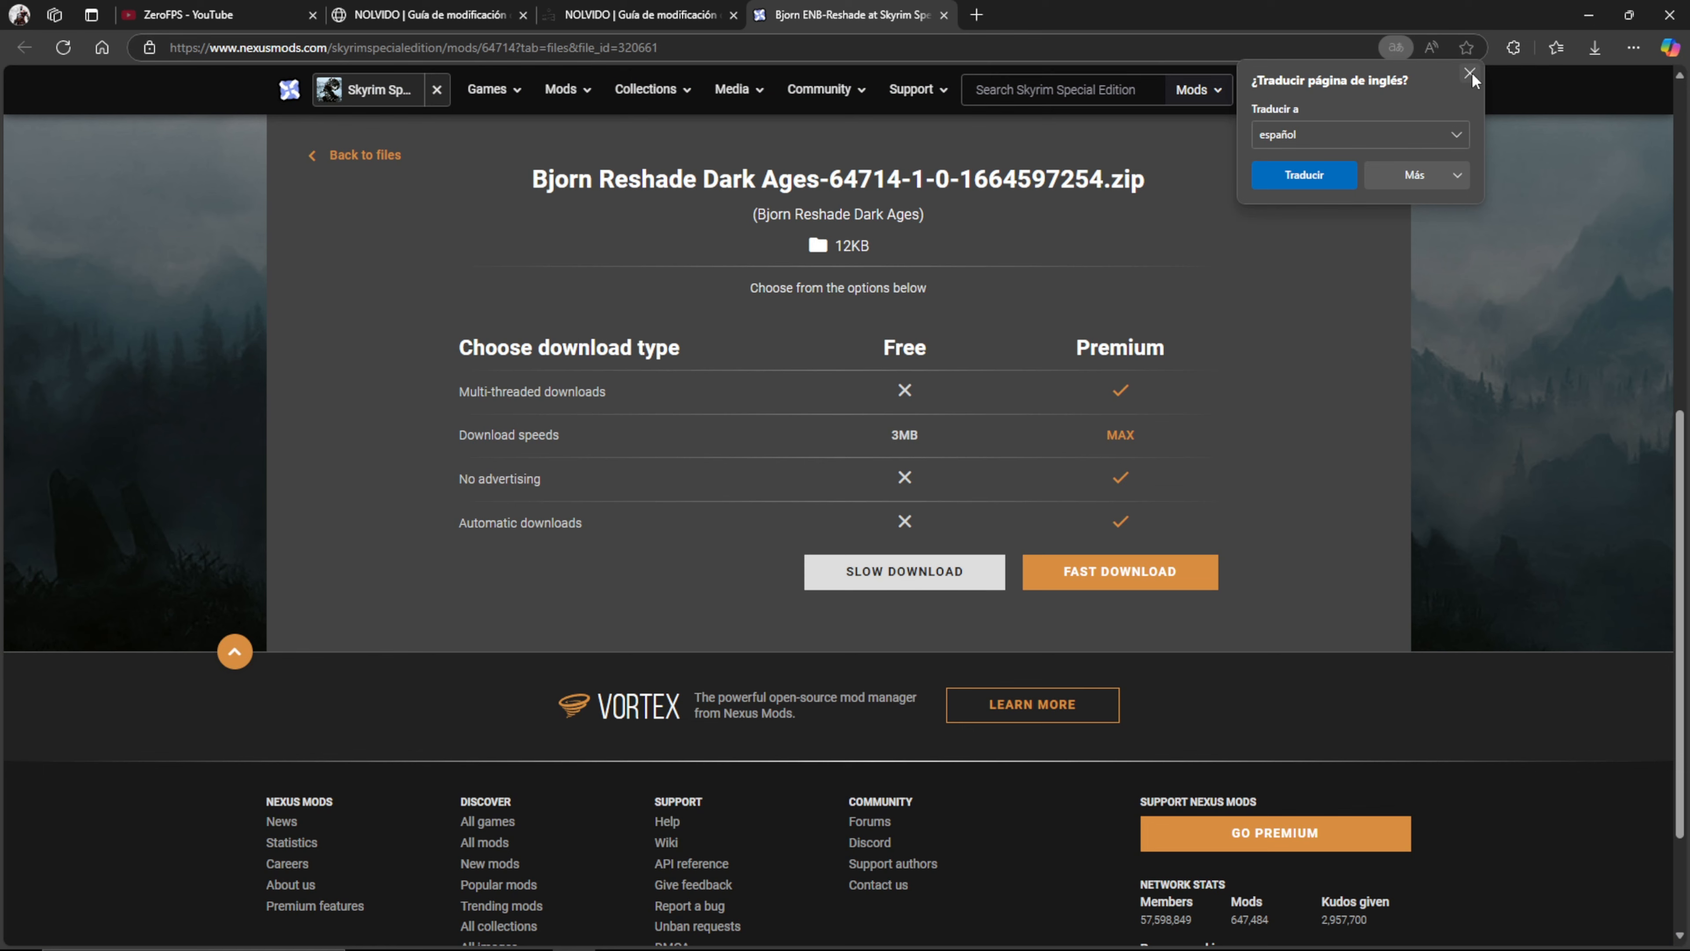
click(1470, 74)
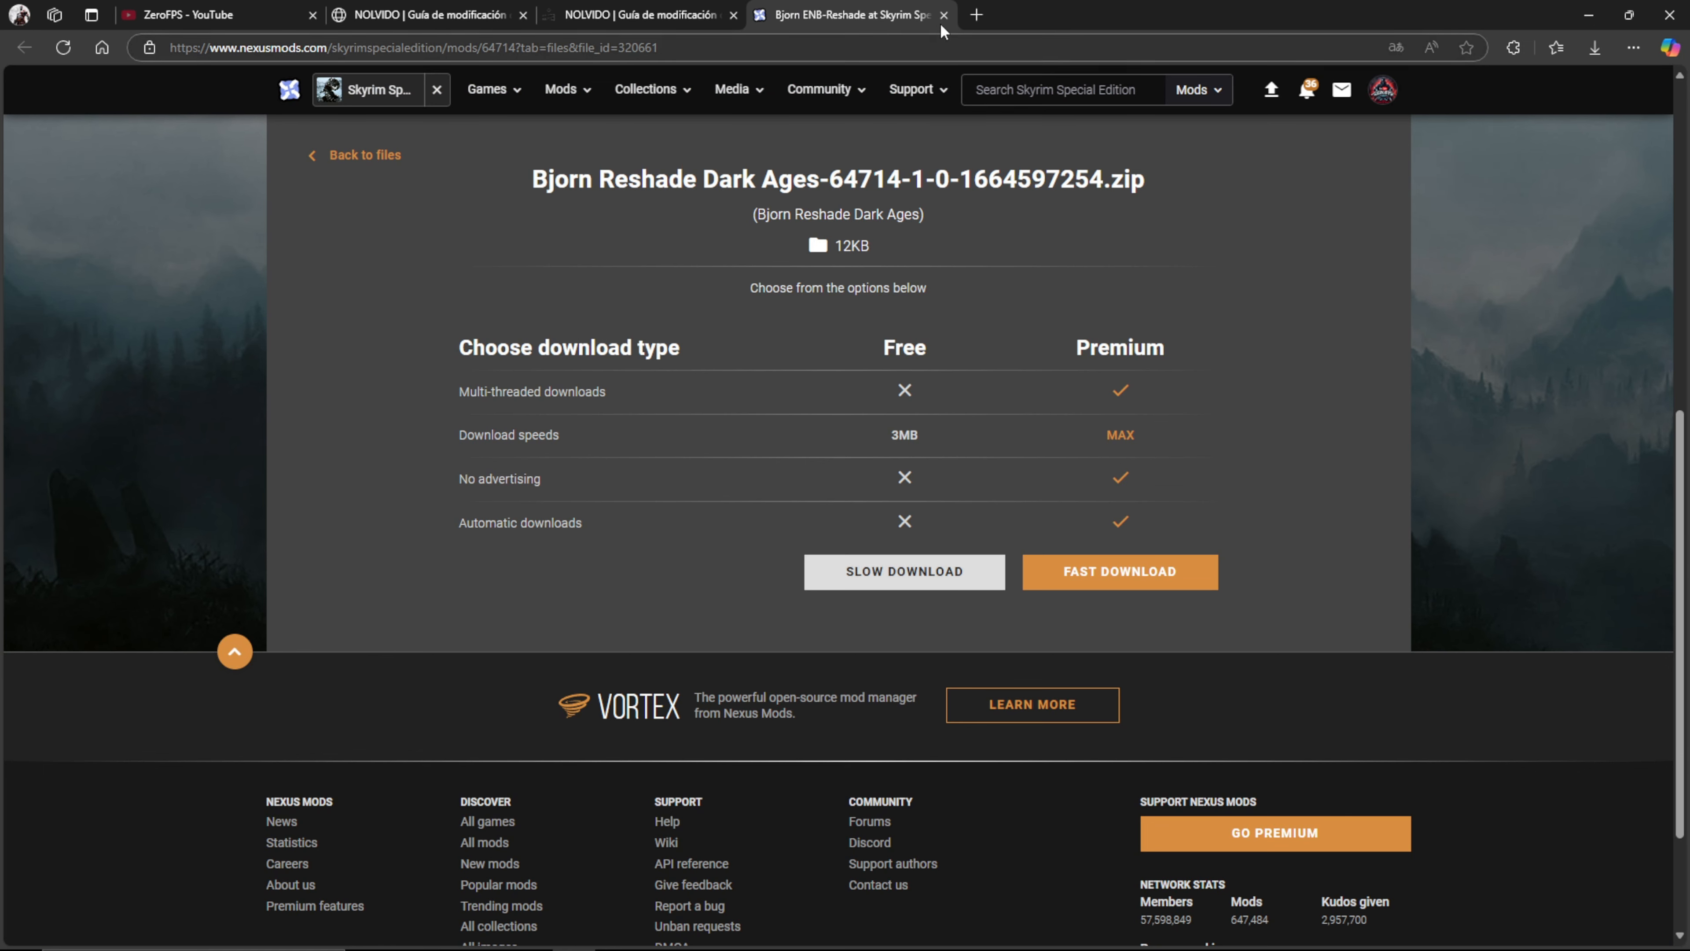
click(952, 578)
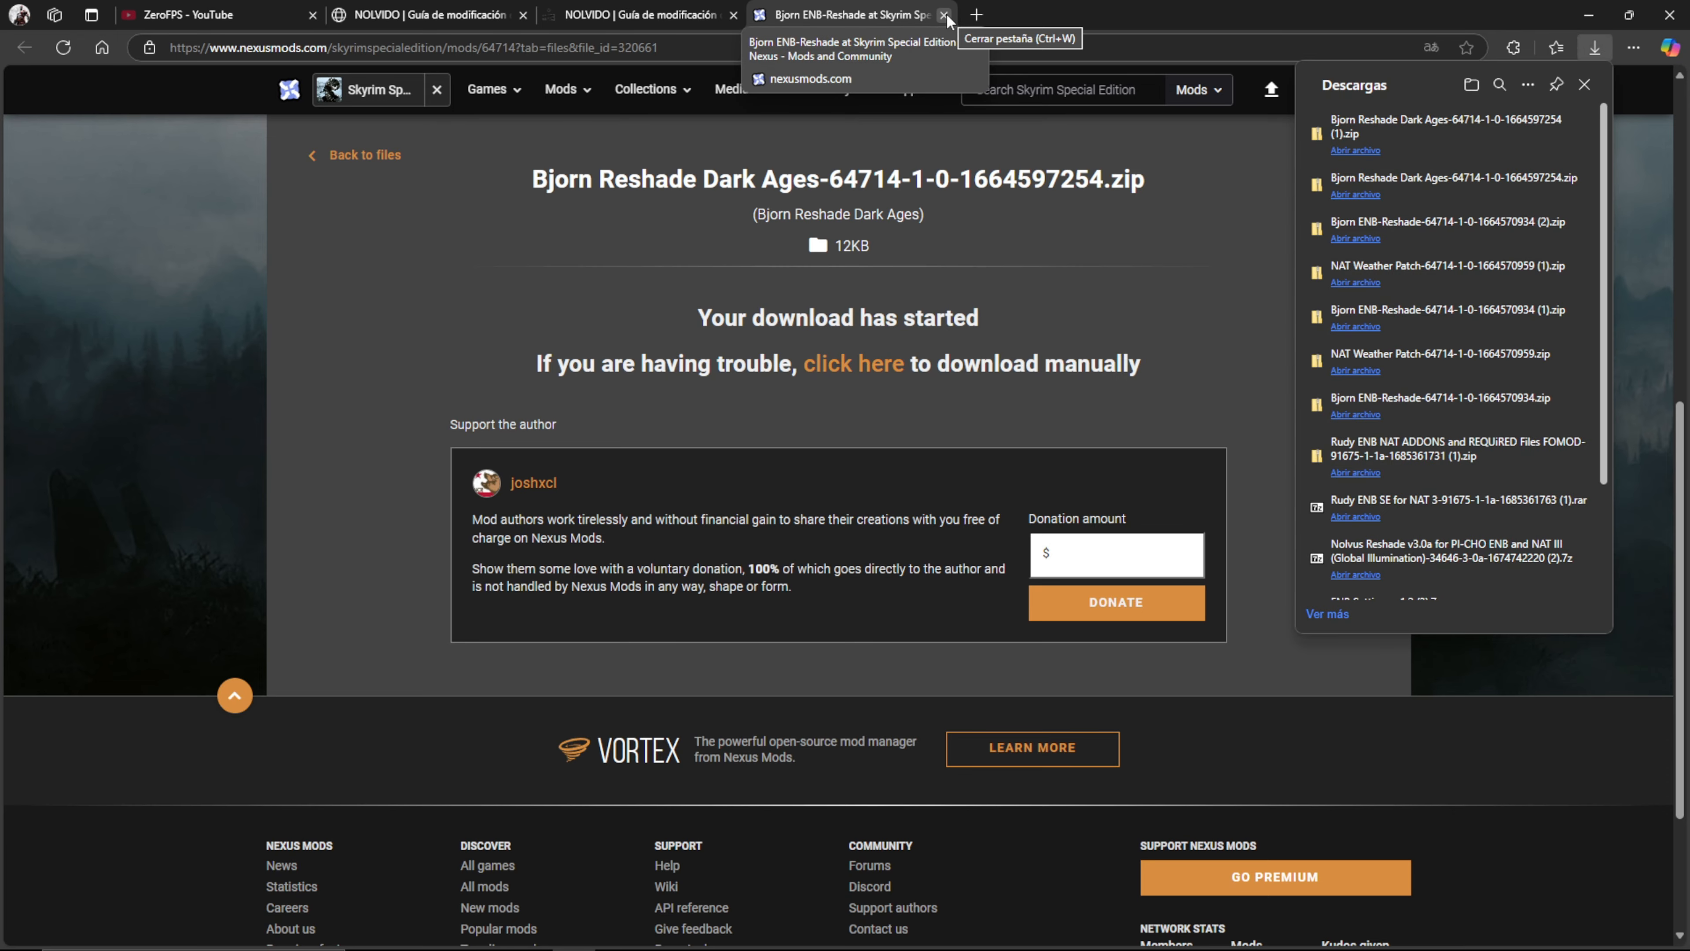
click(945, 16)
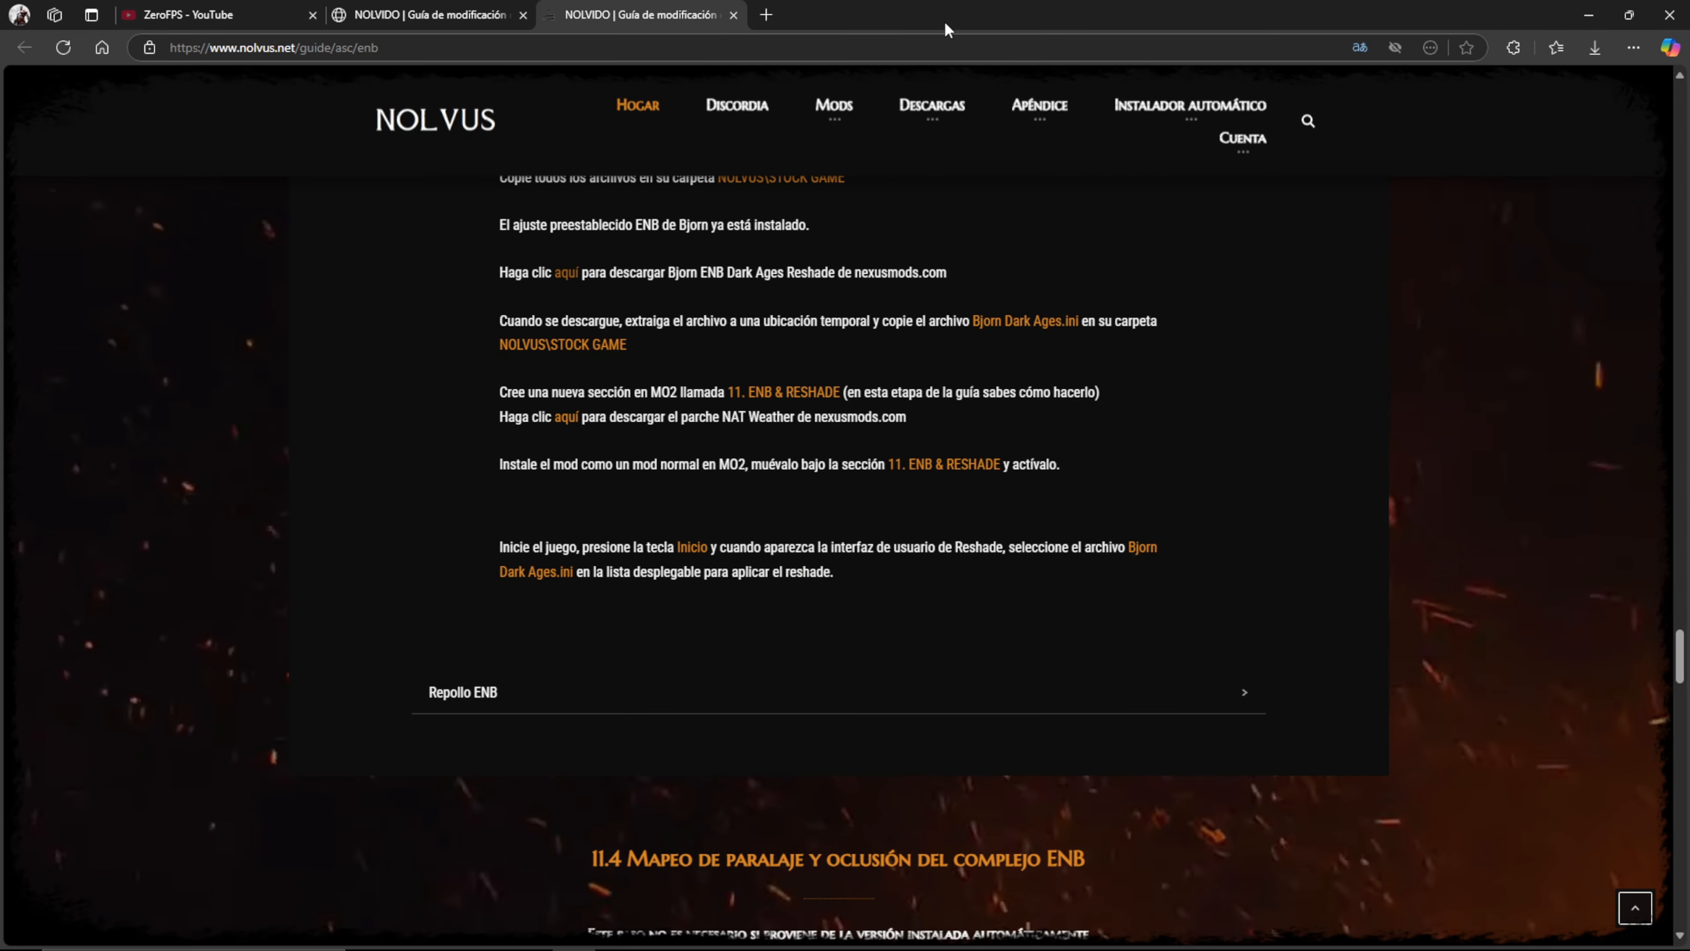
- Expand the guide's Repollo ENB section and highlight the Bjorn Dark Ages.ini file name in the copy instruction
click(1000, 690)
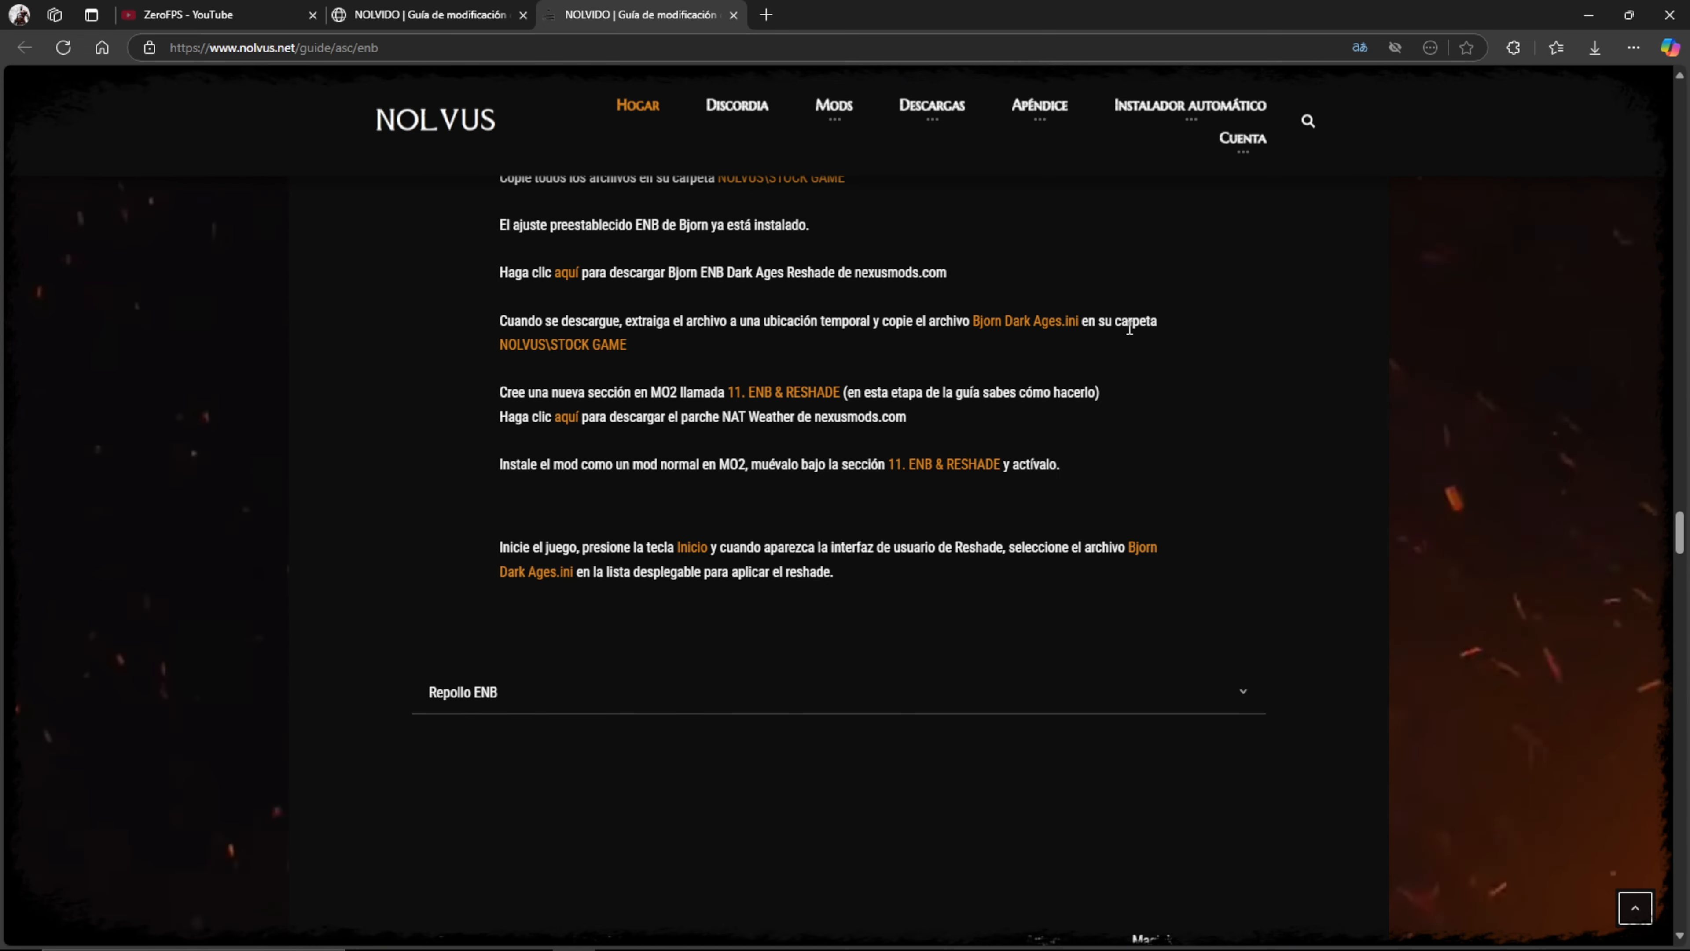
drag(978, 321, 1079, 320)
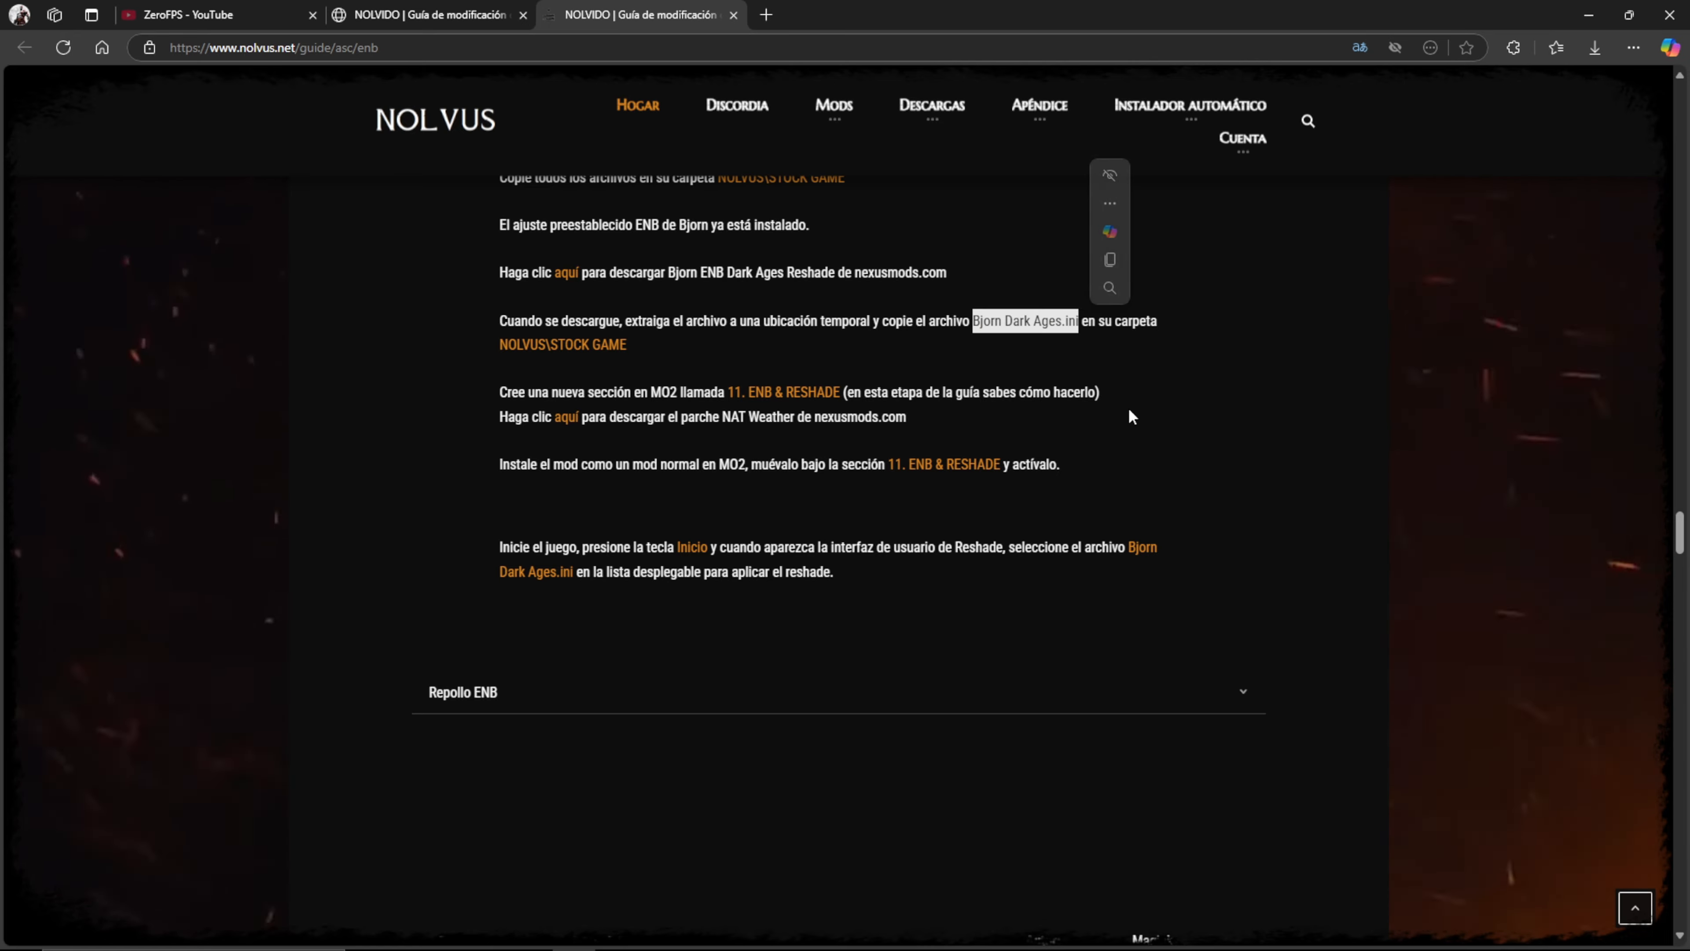
click(1178, 416)
- Open the downloaded Bjorn Reshade Dark Ages archive, place its window beside STOCK GAME, and select its Bjorn Reshade Dark Ages folder
click(1595, 47)
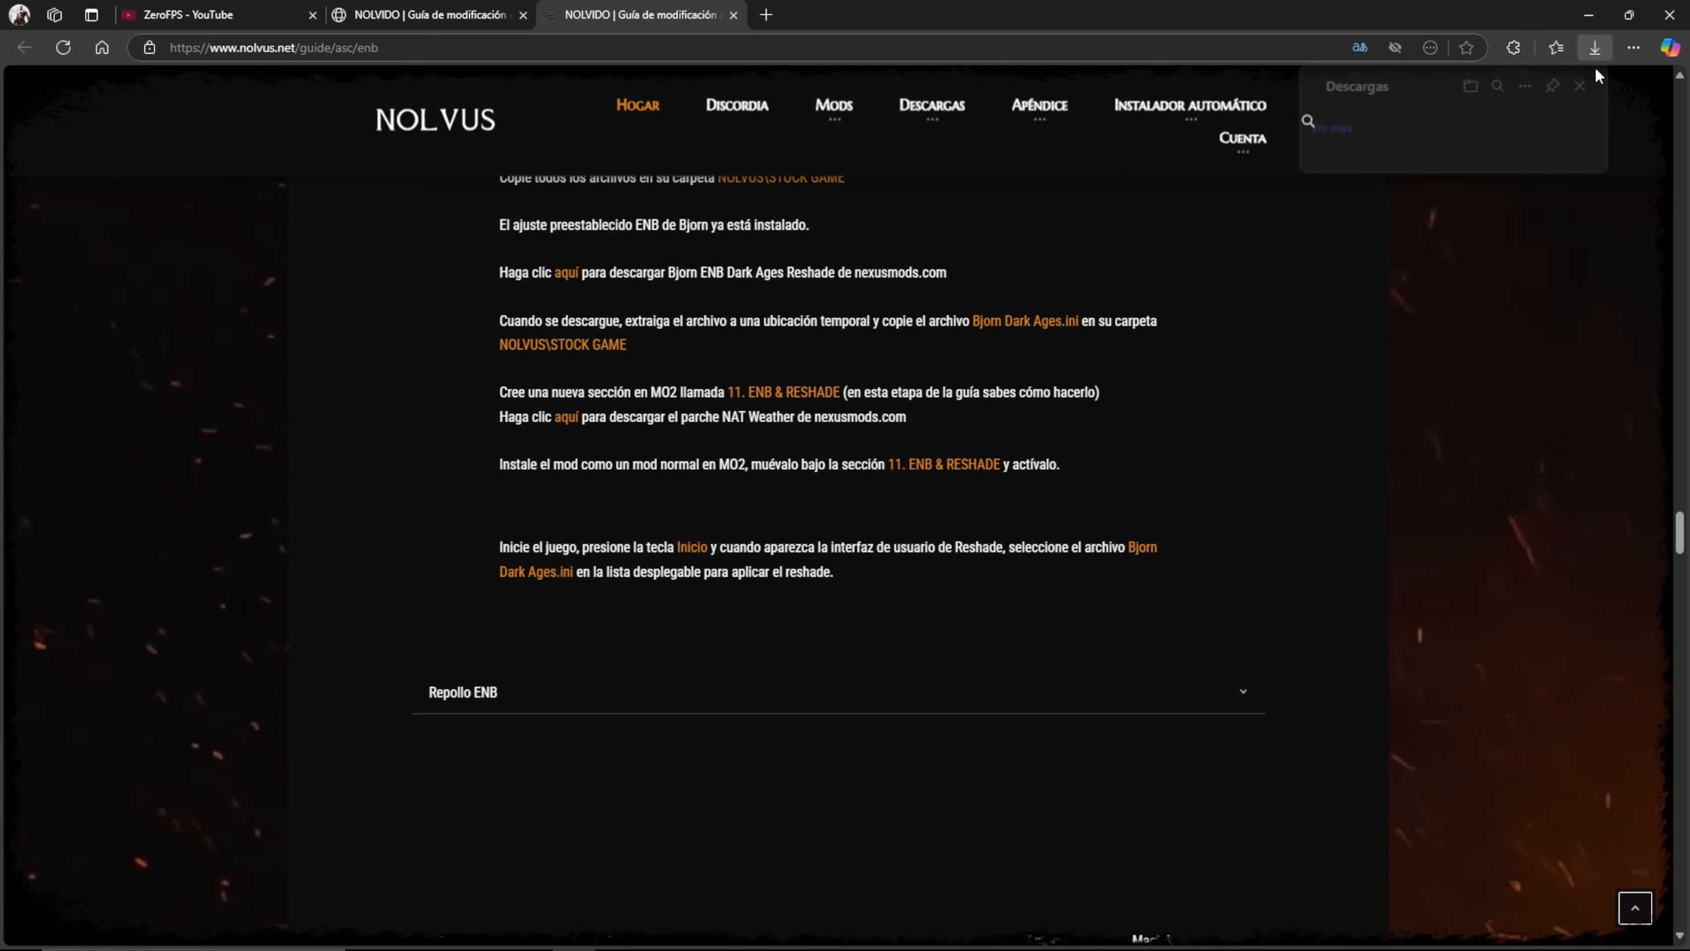
click(1356, 149)
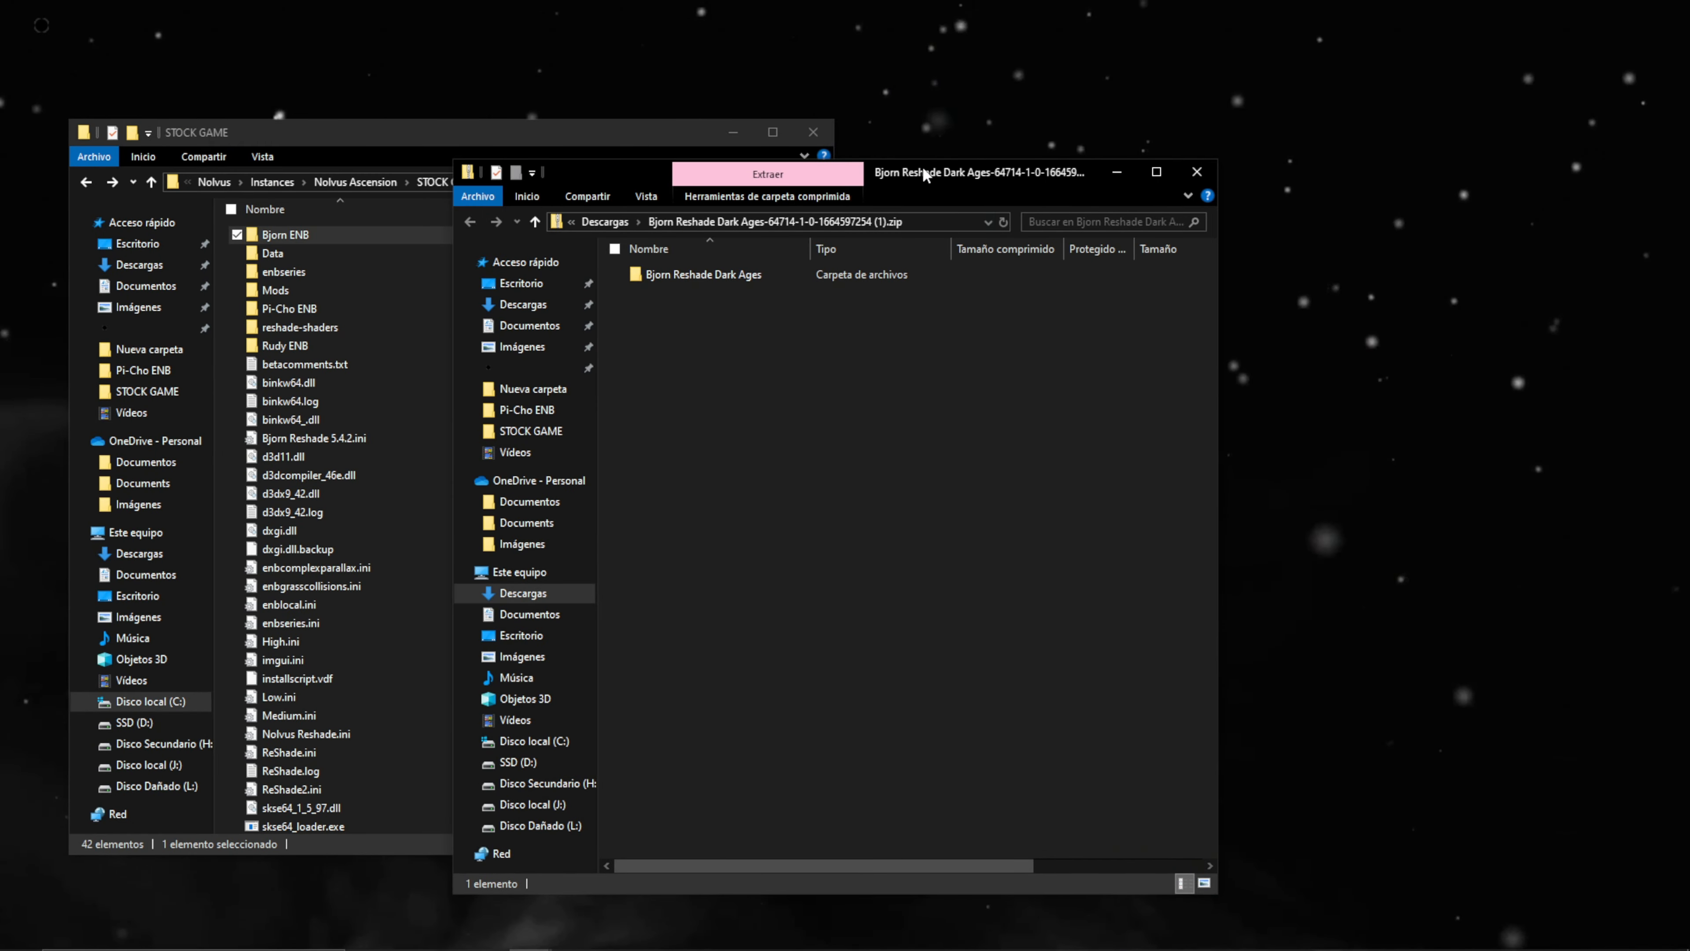
drag(924, 173, 1374, 162)
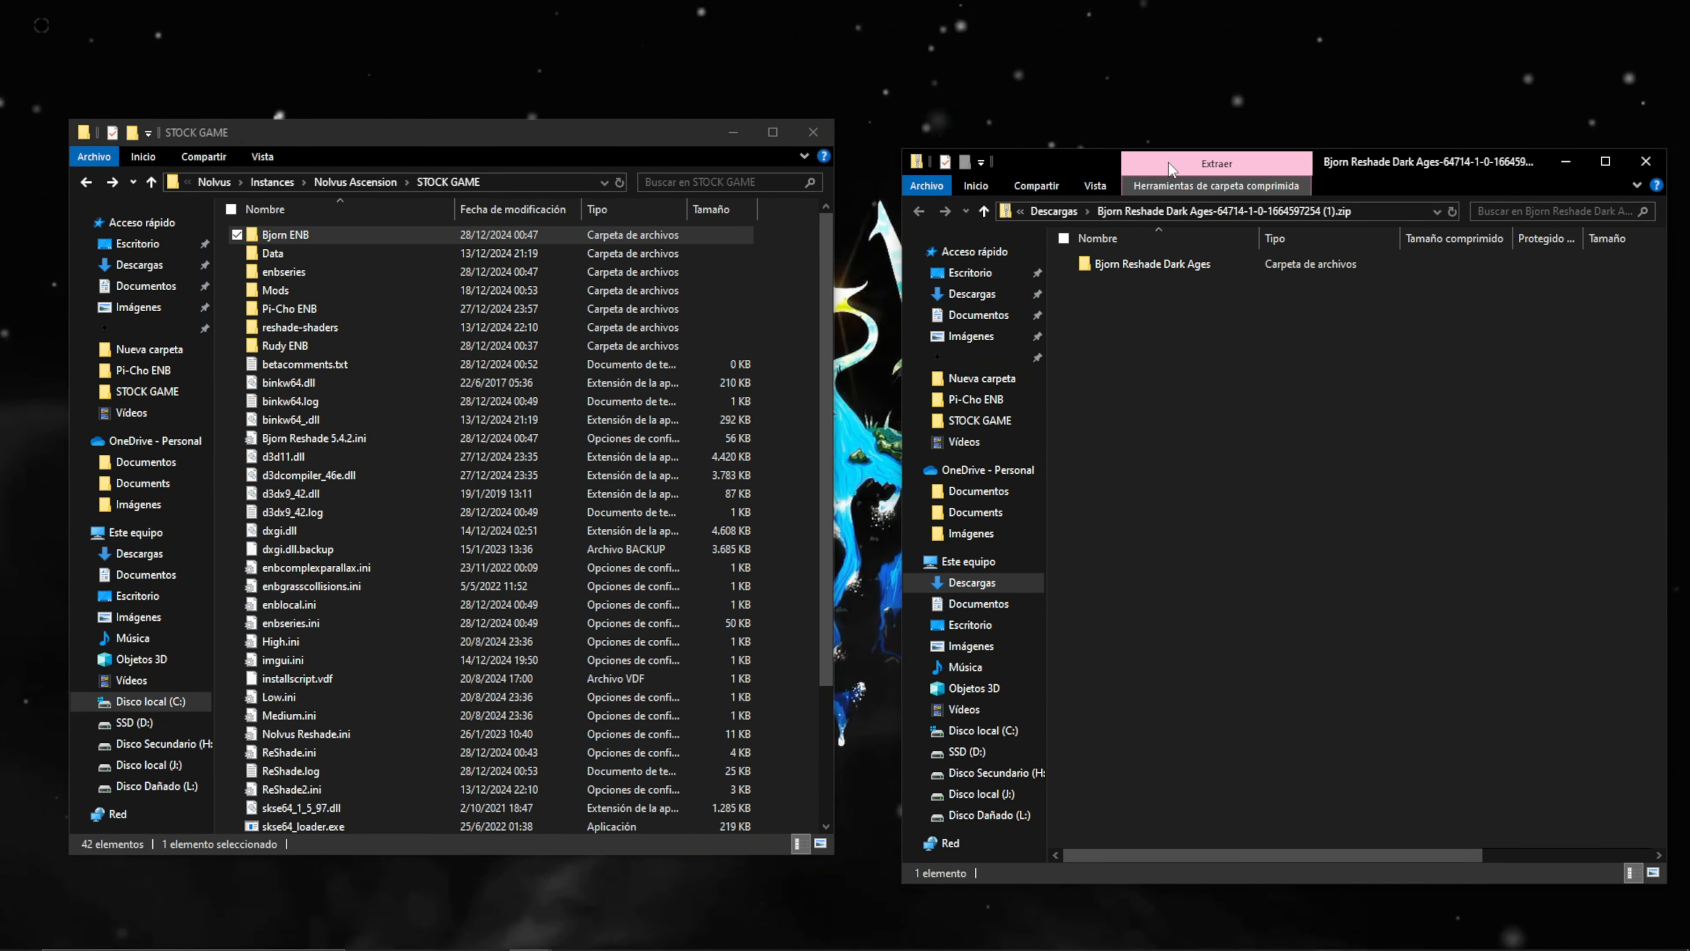
drag(1101, 166, 1090, 142)
click(1159, 246)
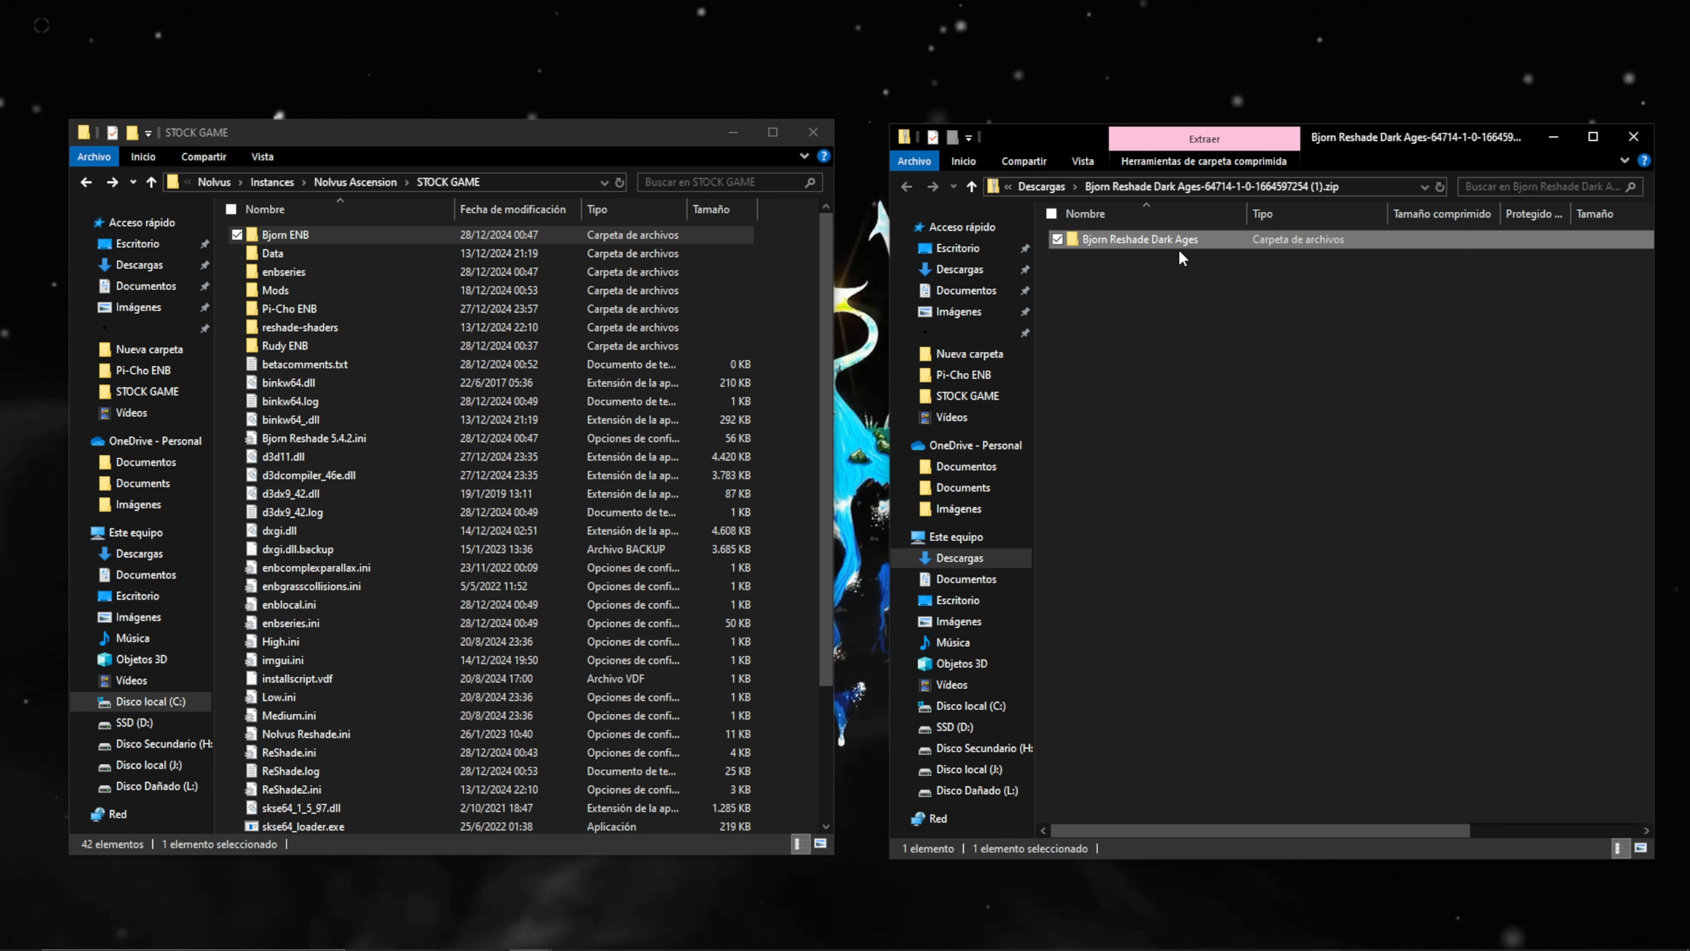
- Copy Bjorn Dark Ages.ini from the archive's Bjorn Reshade Dark Ages folder into STOCK GAME, closing the archive window and minimizing STOCK GAME
double_click(1139, 243)
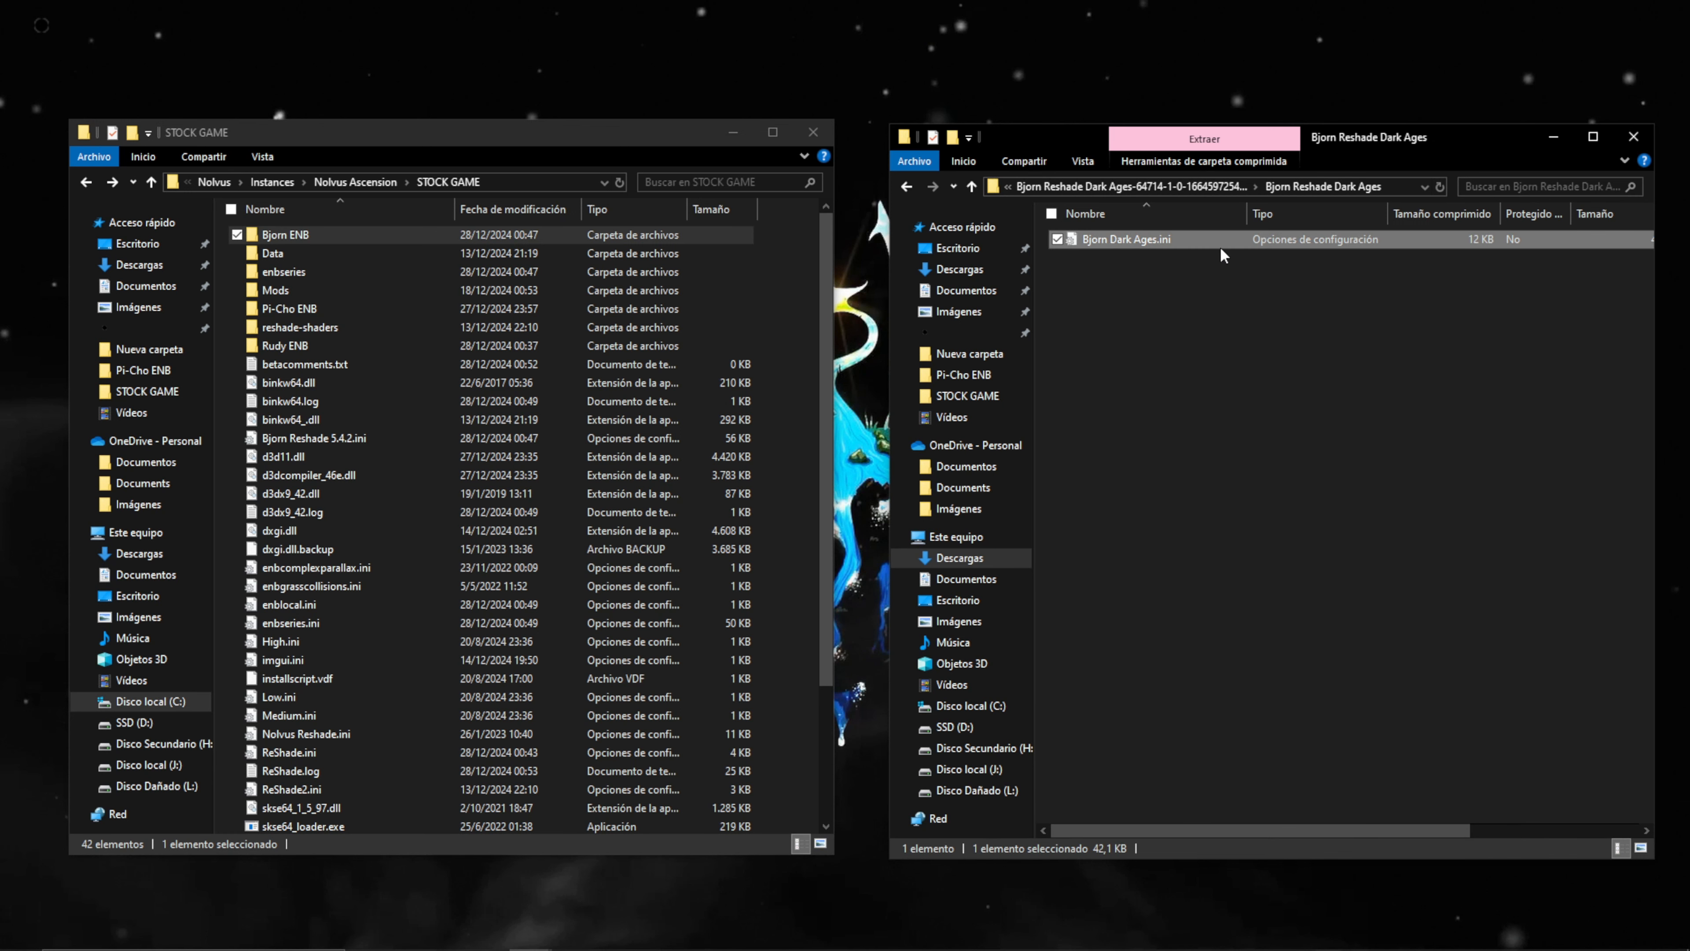
drag(1213, 248, 798, 370)
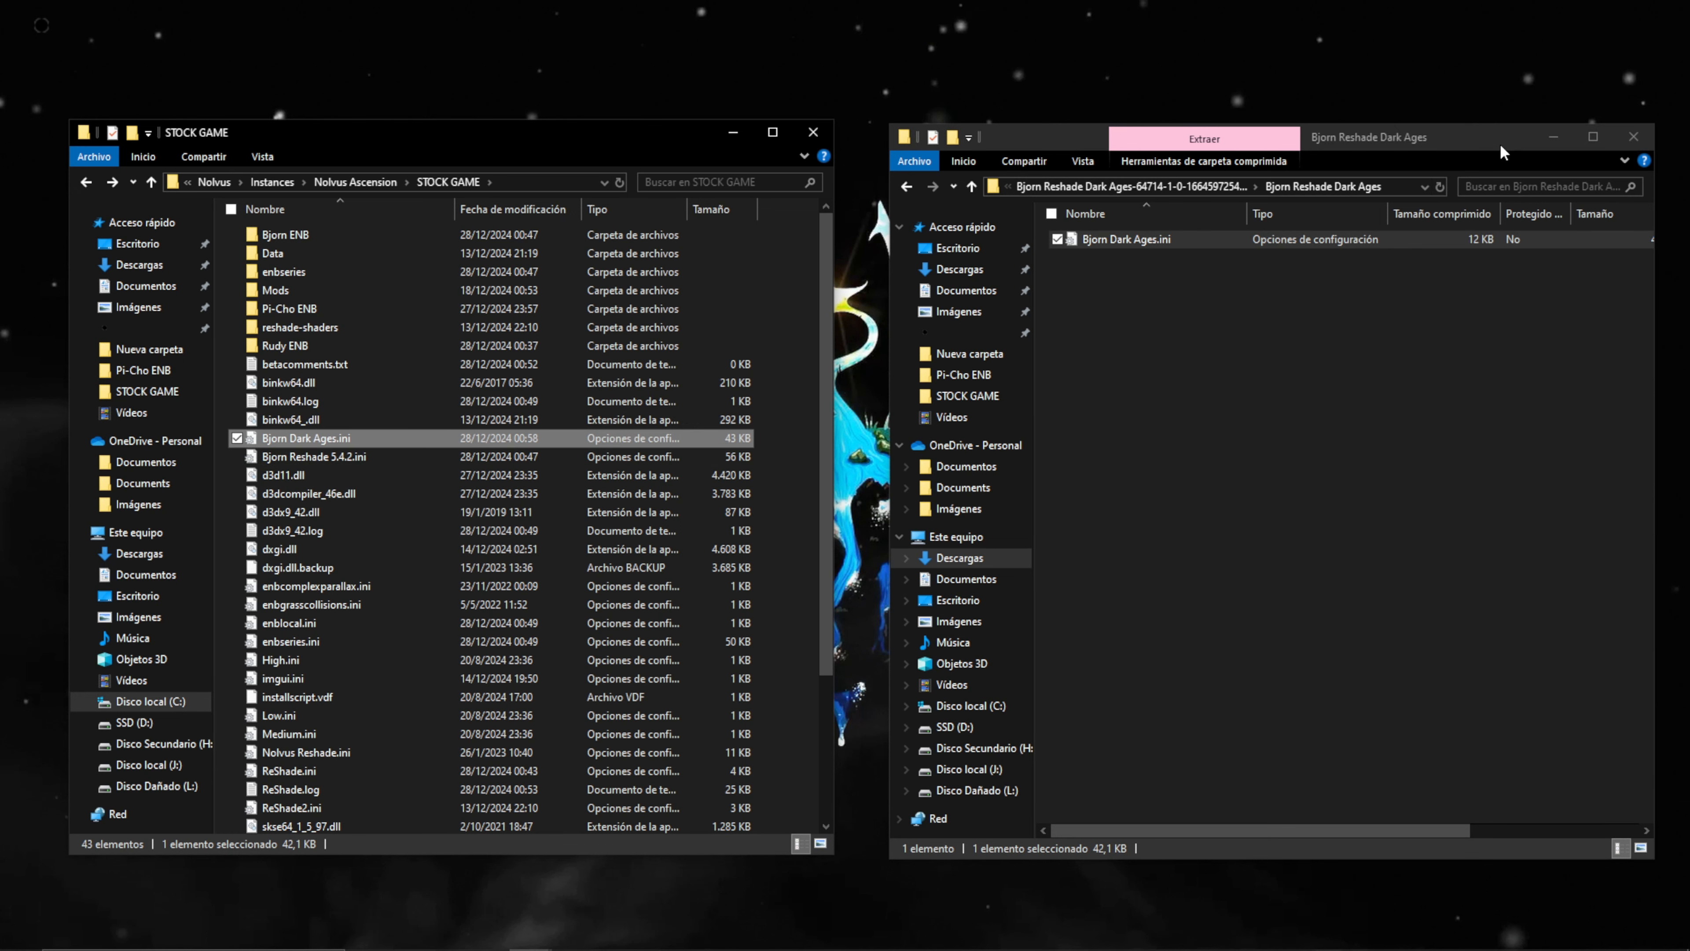
drag(1488, 143, 1457, 141)
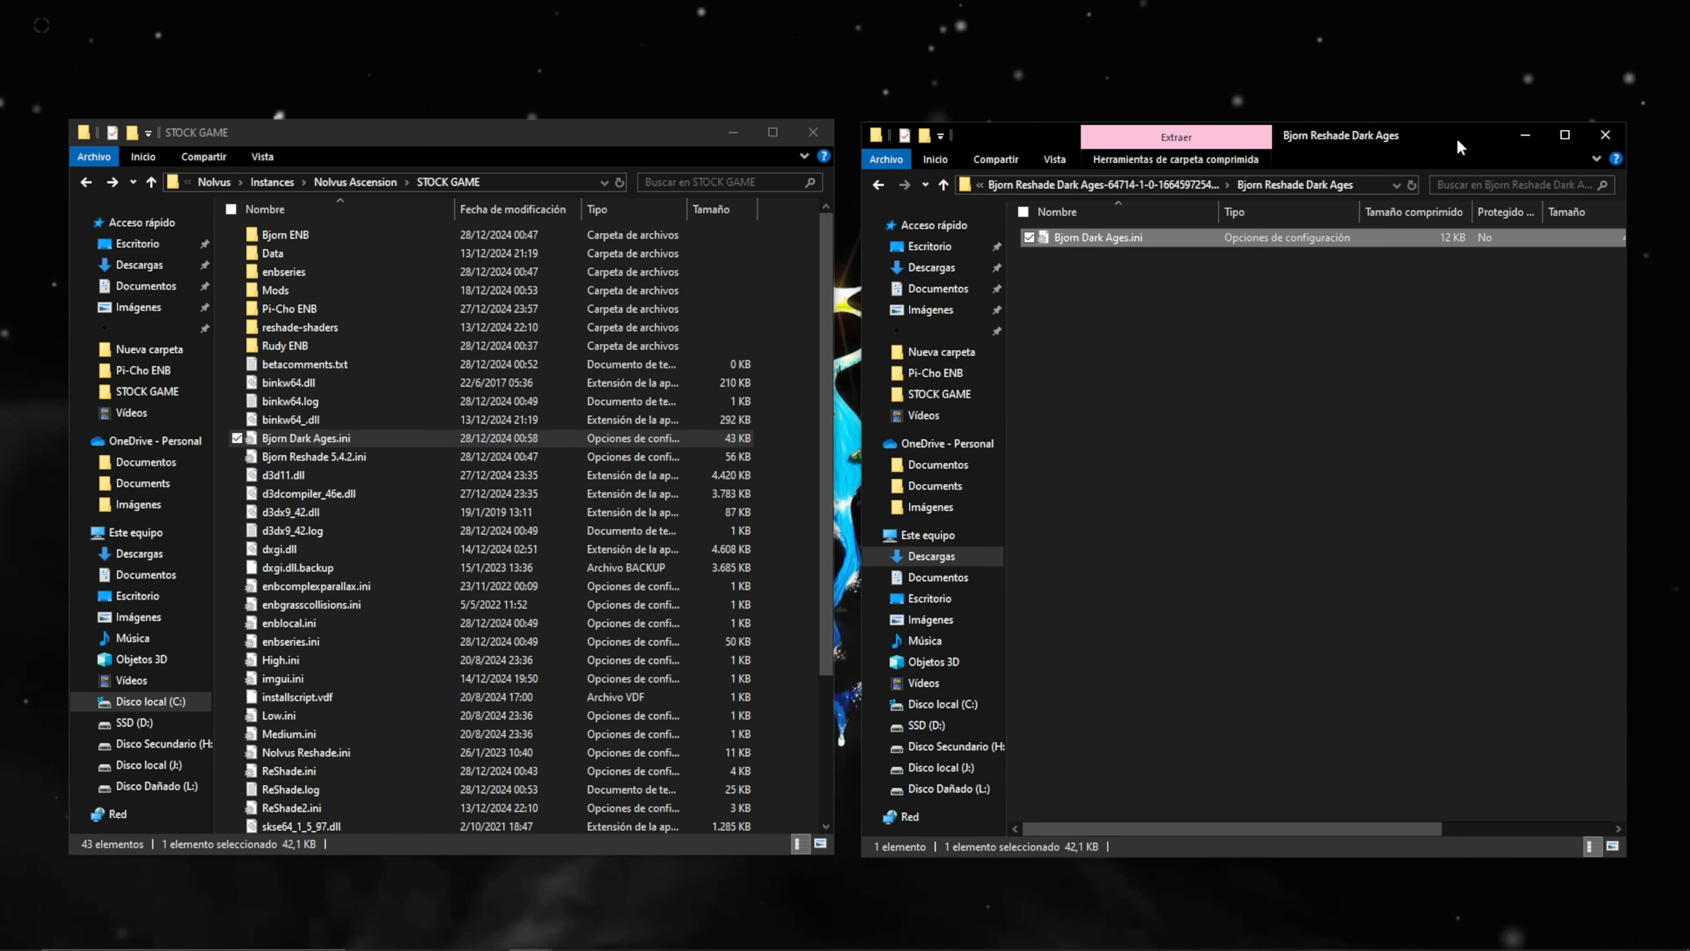
click(1604, 136)
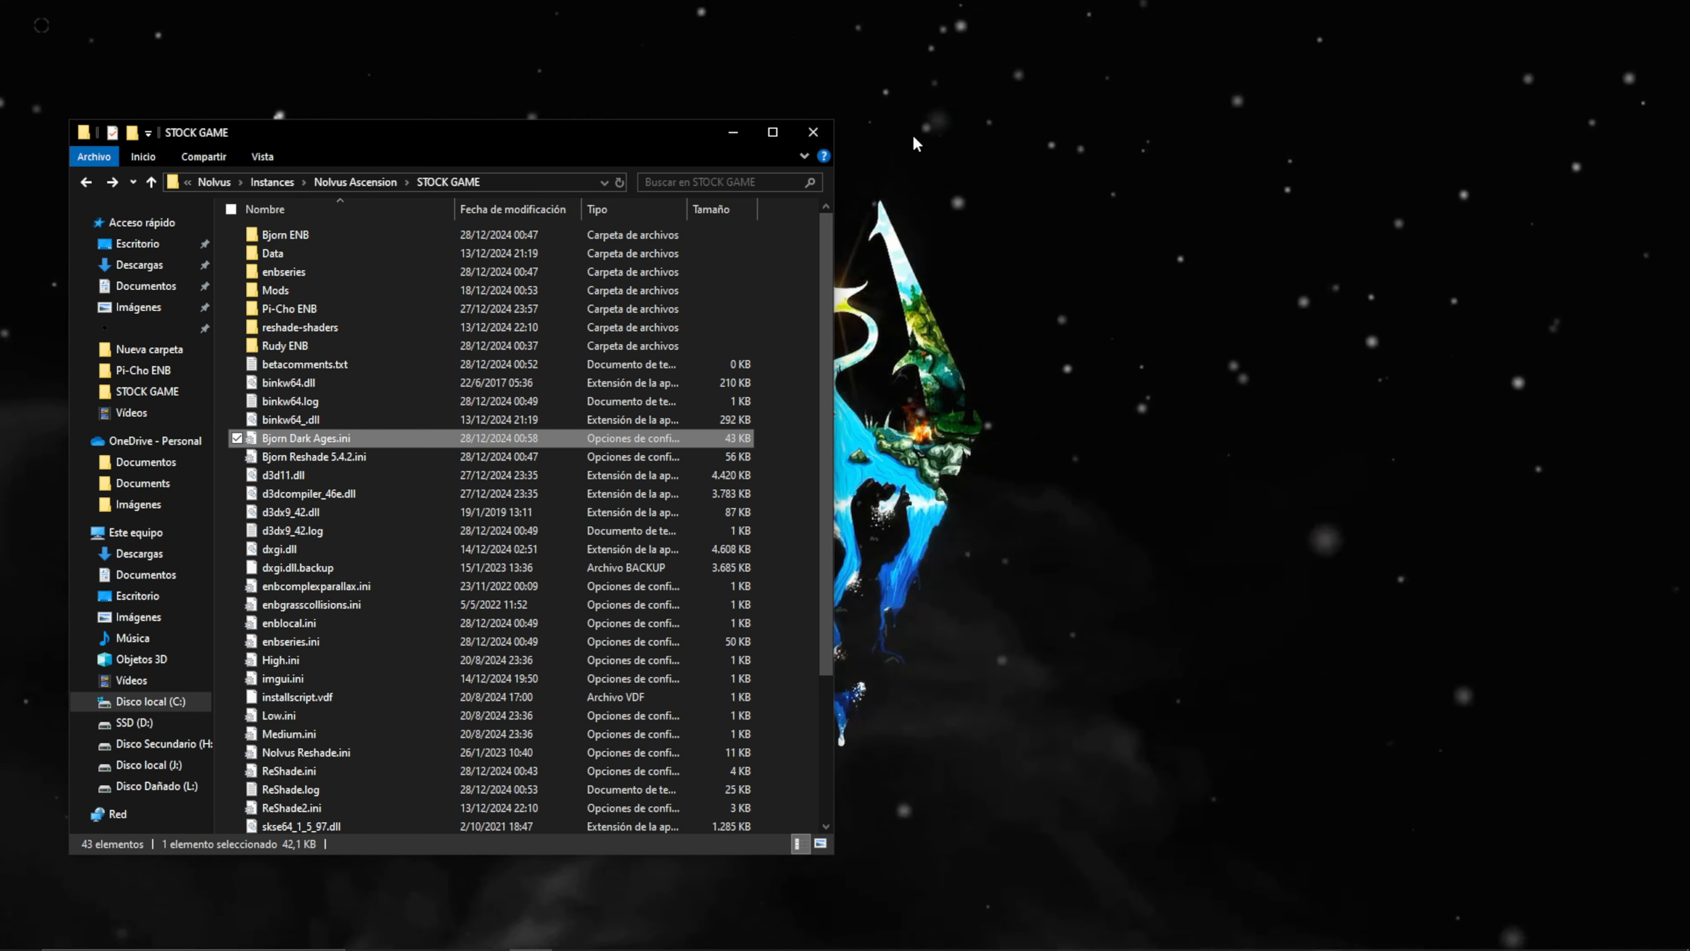
click(733, 134)
- Return to the Nolvus guide in the browser and highlight the 11. ENB & RESHADE section name in the MO2 instruction
mouse_move(735, 939)
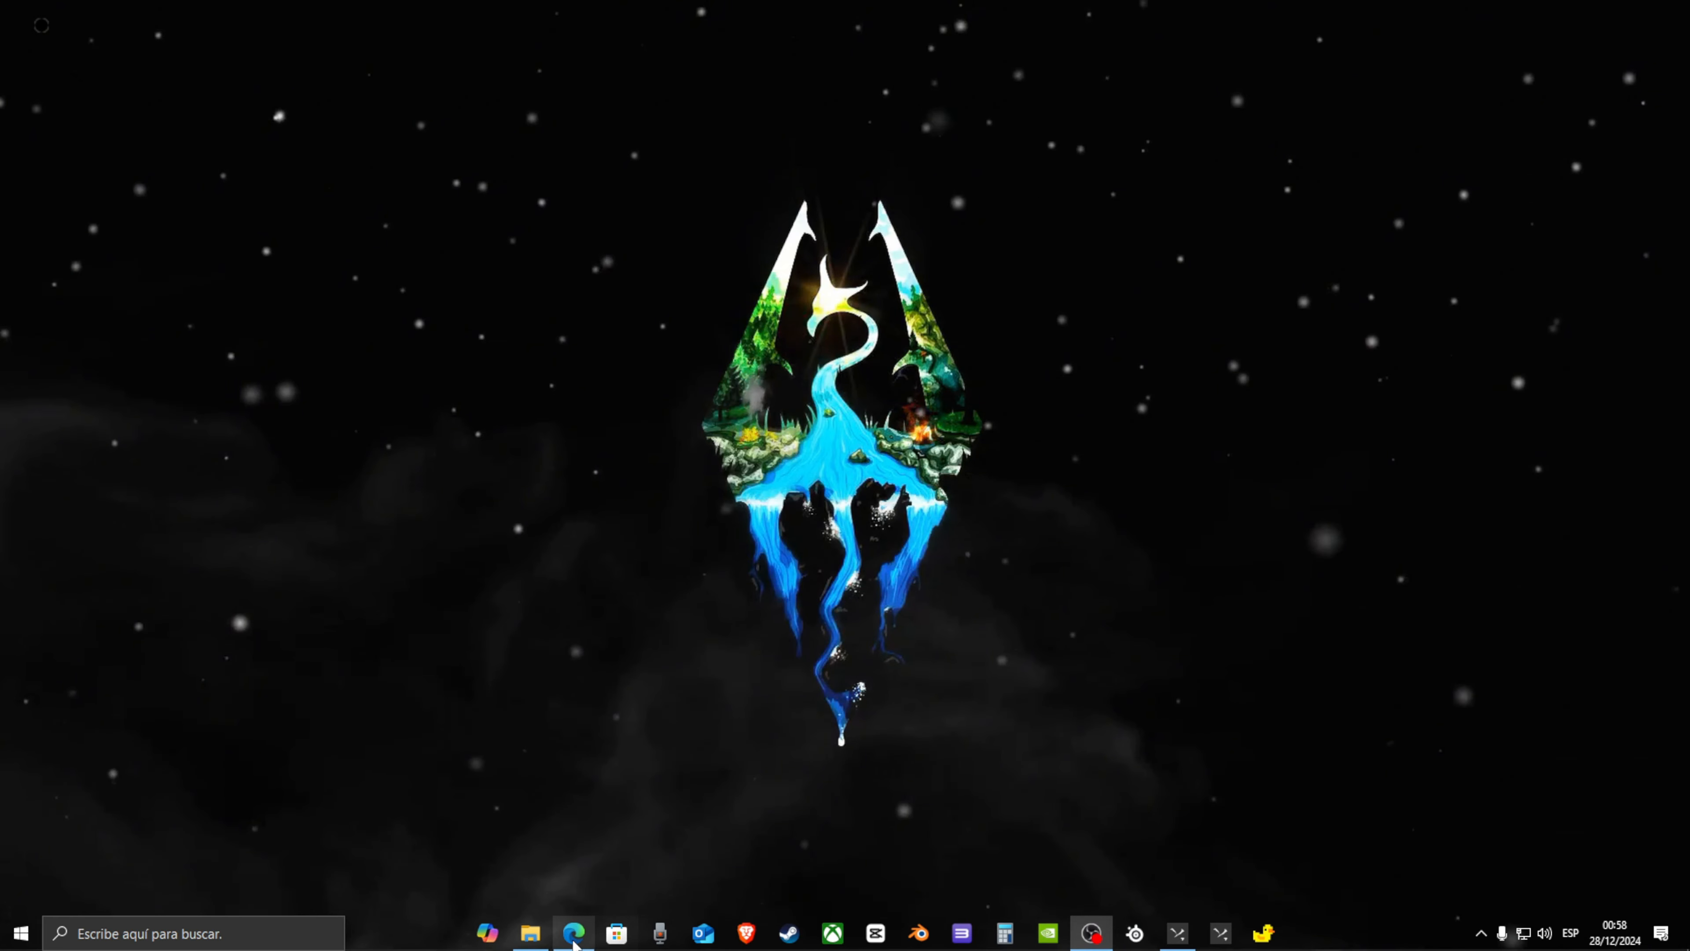
click(574, 935)
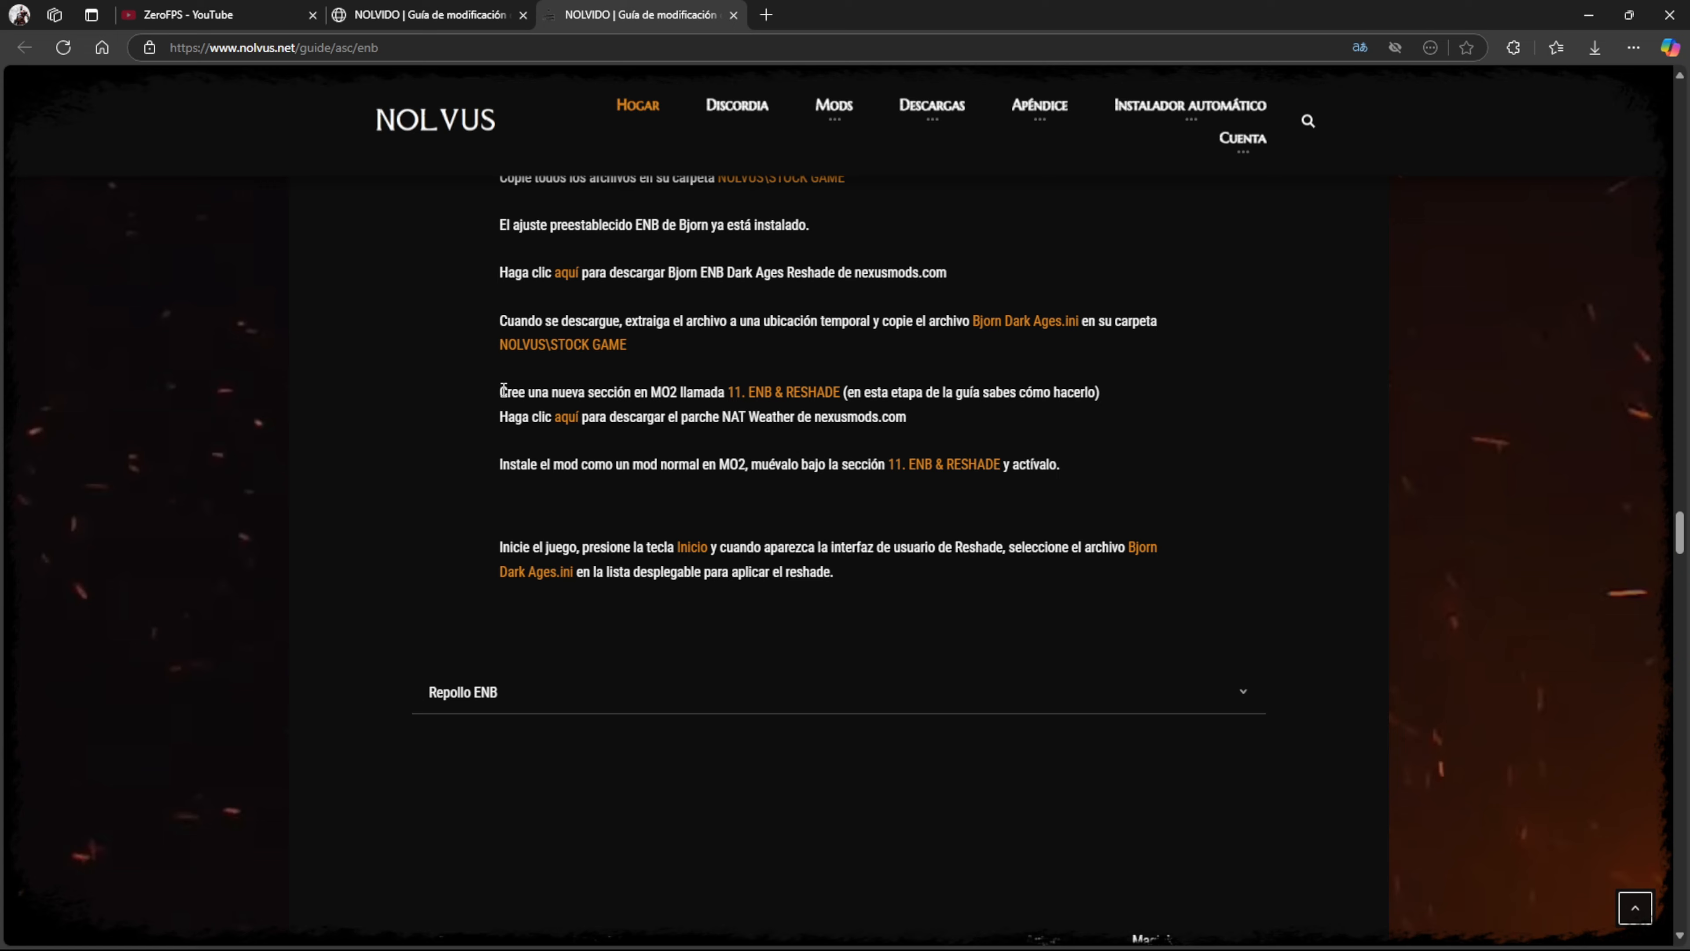
drag(503, 390, 866, 394)
click(866, 414)
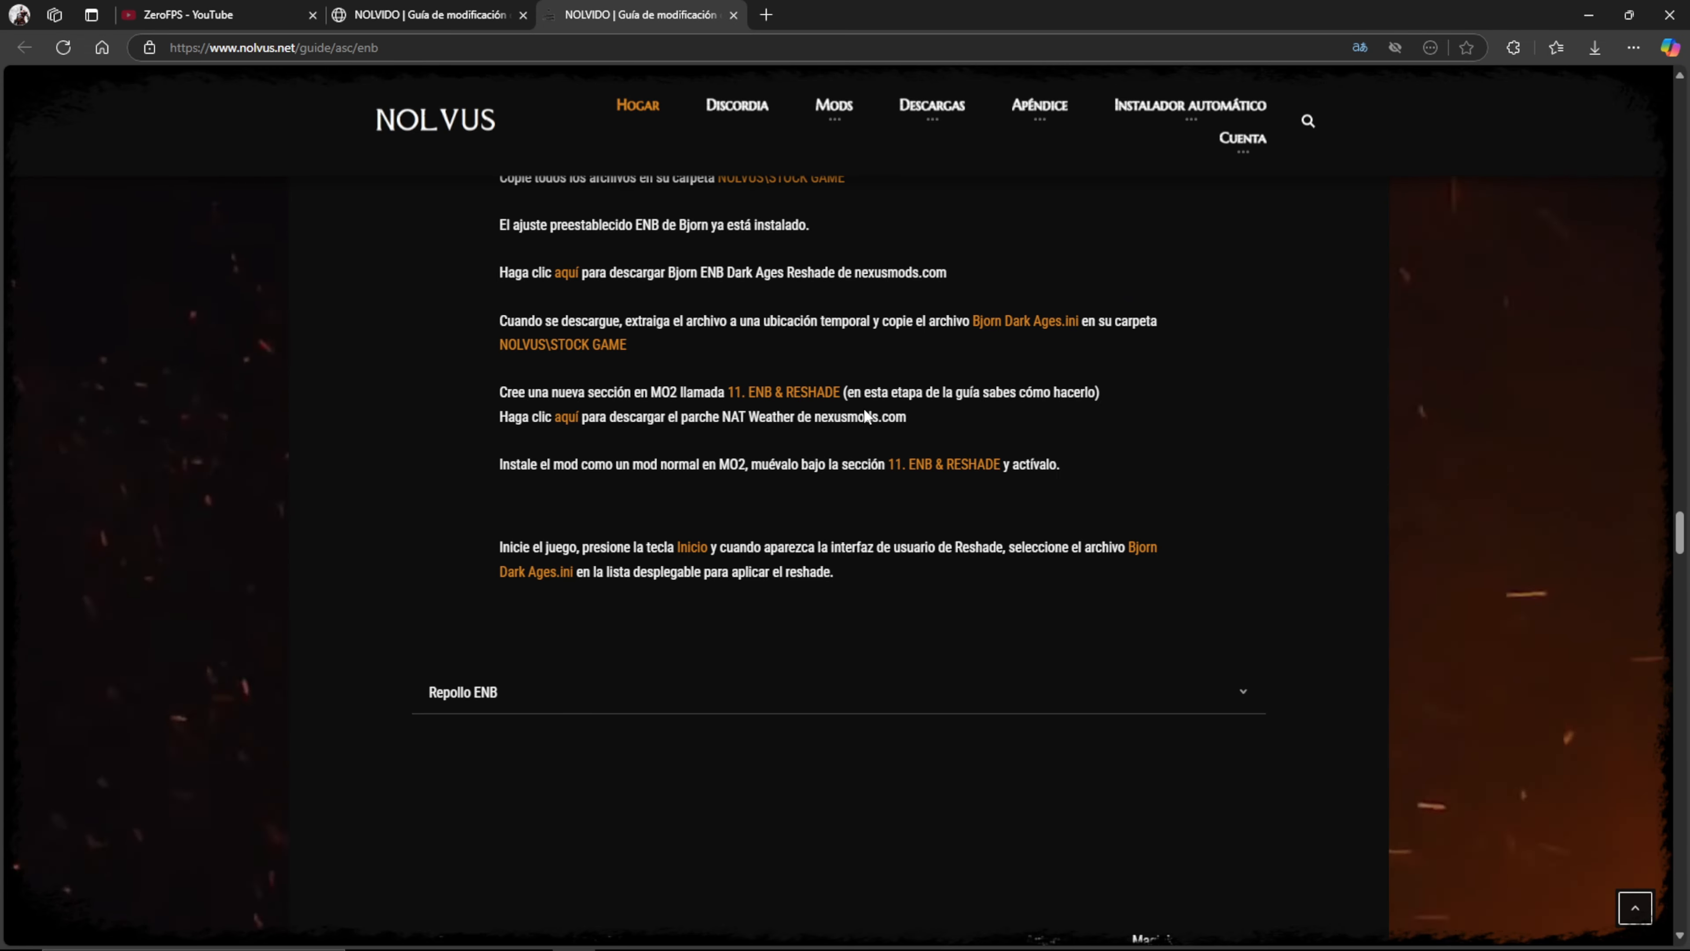
drag(750, 397, 840, 392)
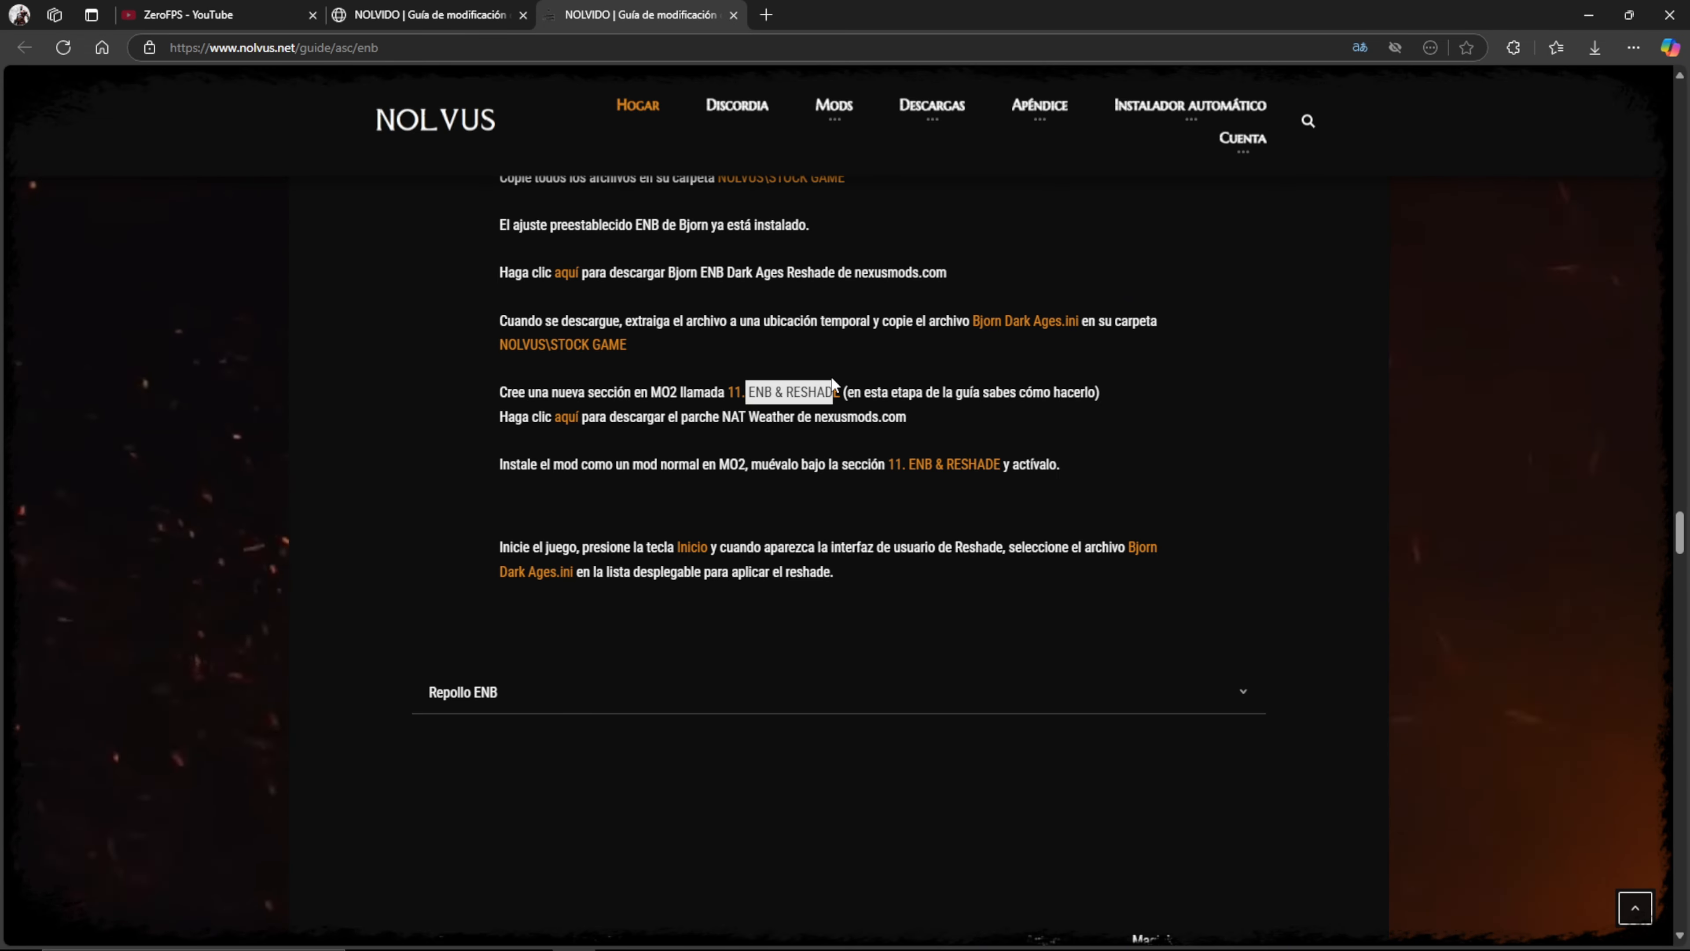
click(555, 420)
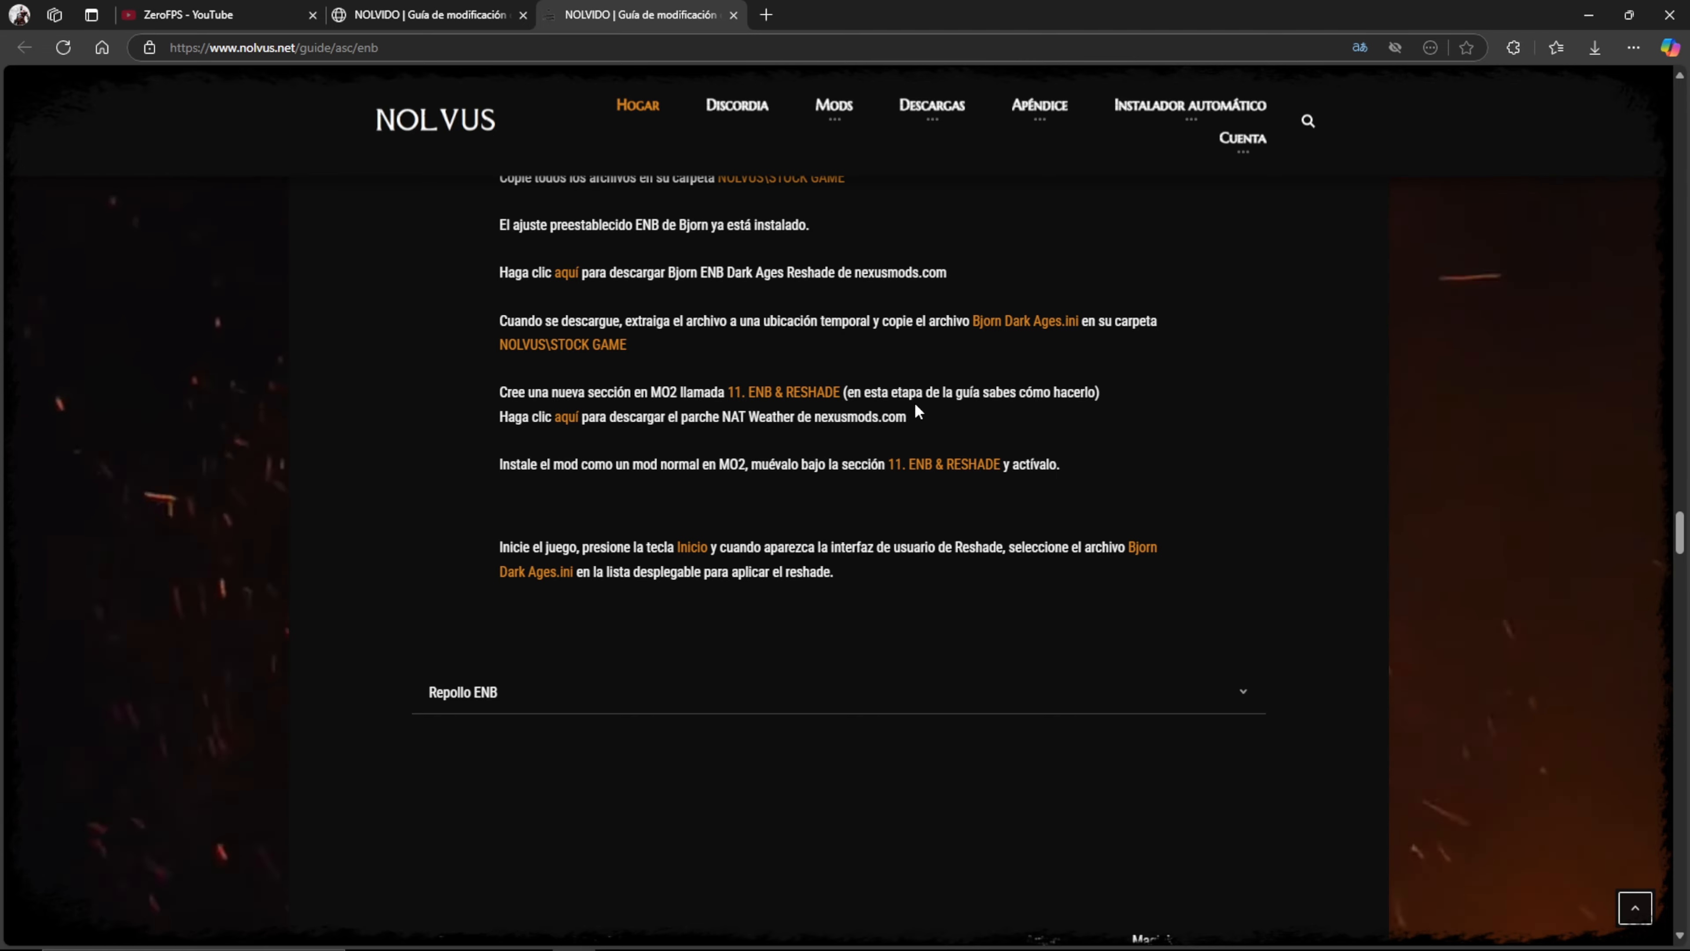
- Download the NAT Weather Patch archive from the guide's link using the slow download, closing its download page
click(562, 418)
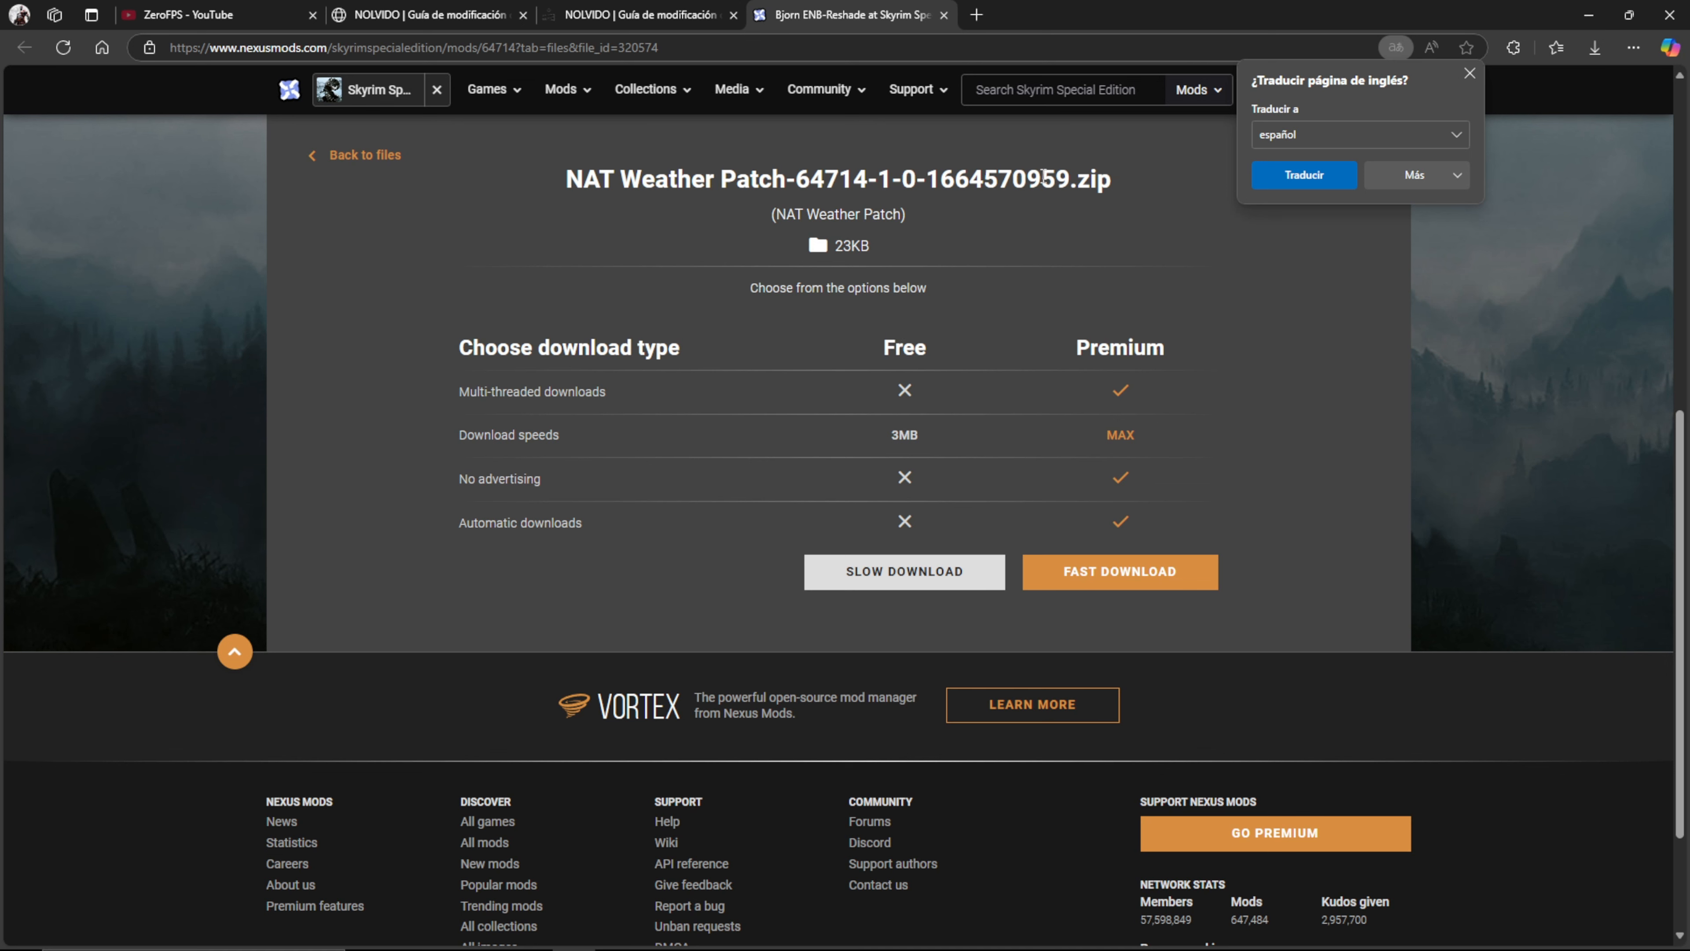
click(1469, 73)
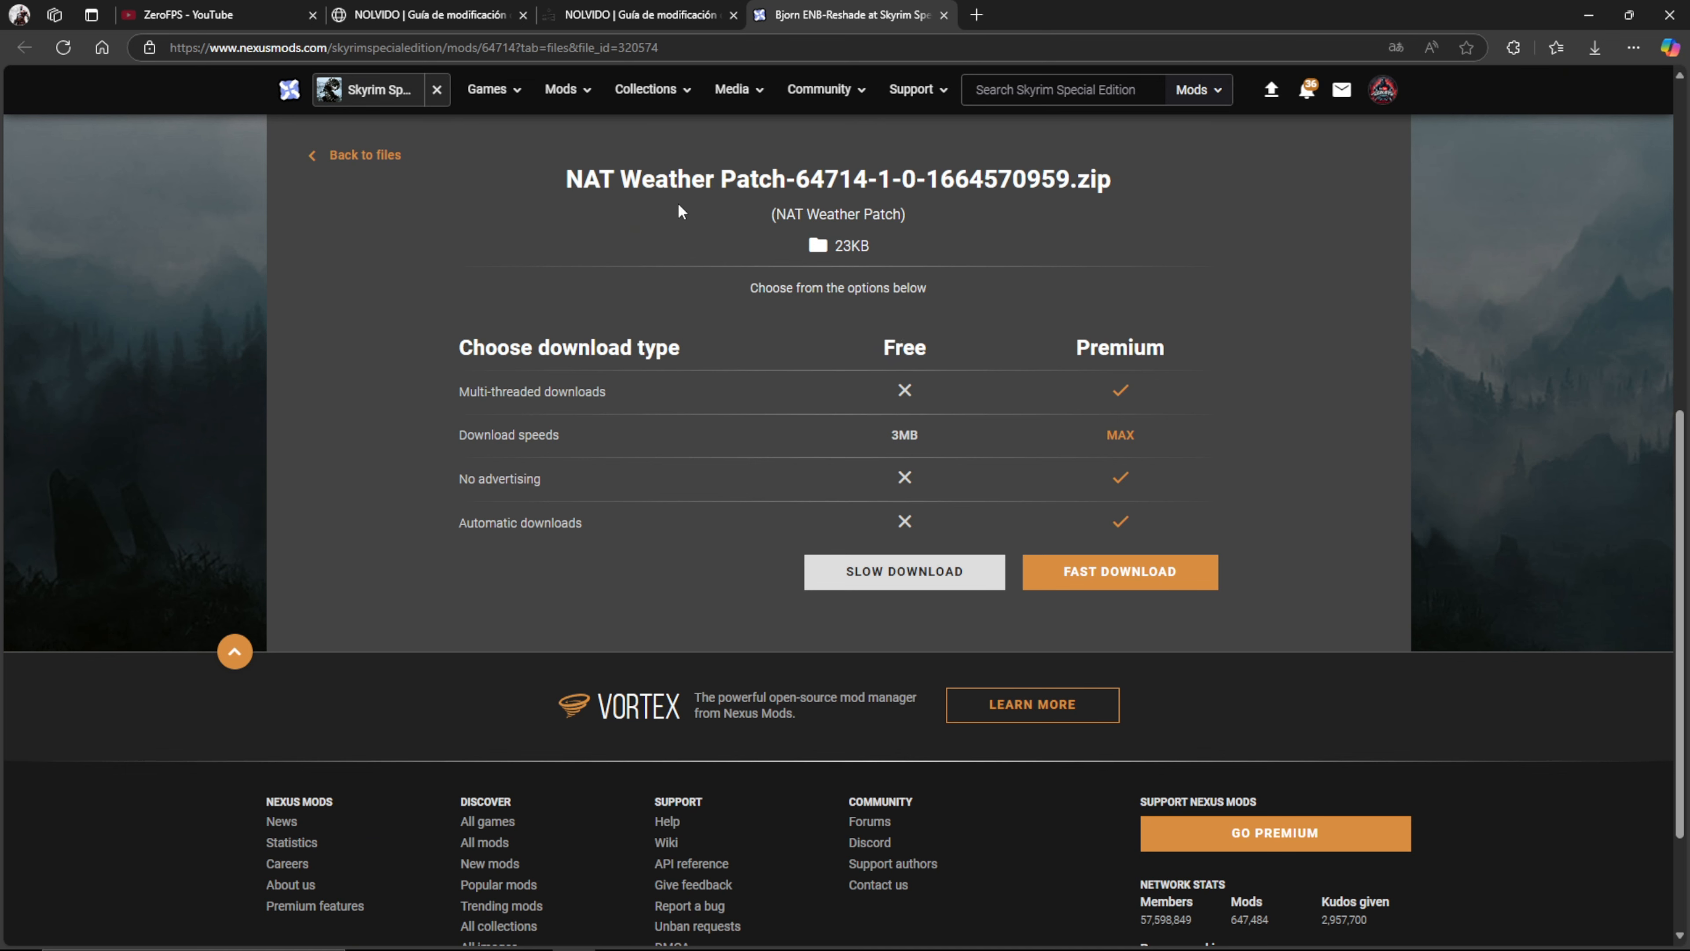
click(899, 589)
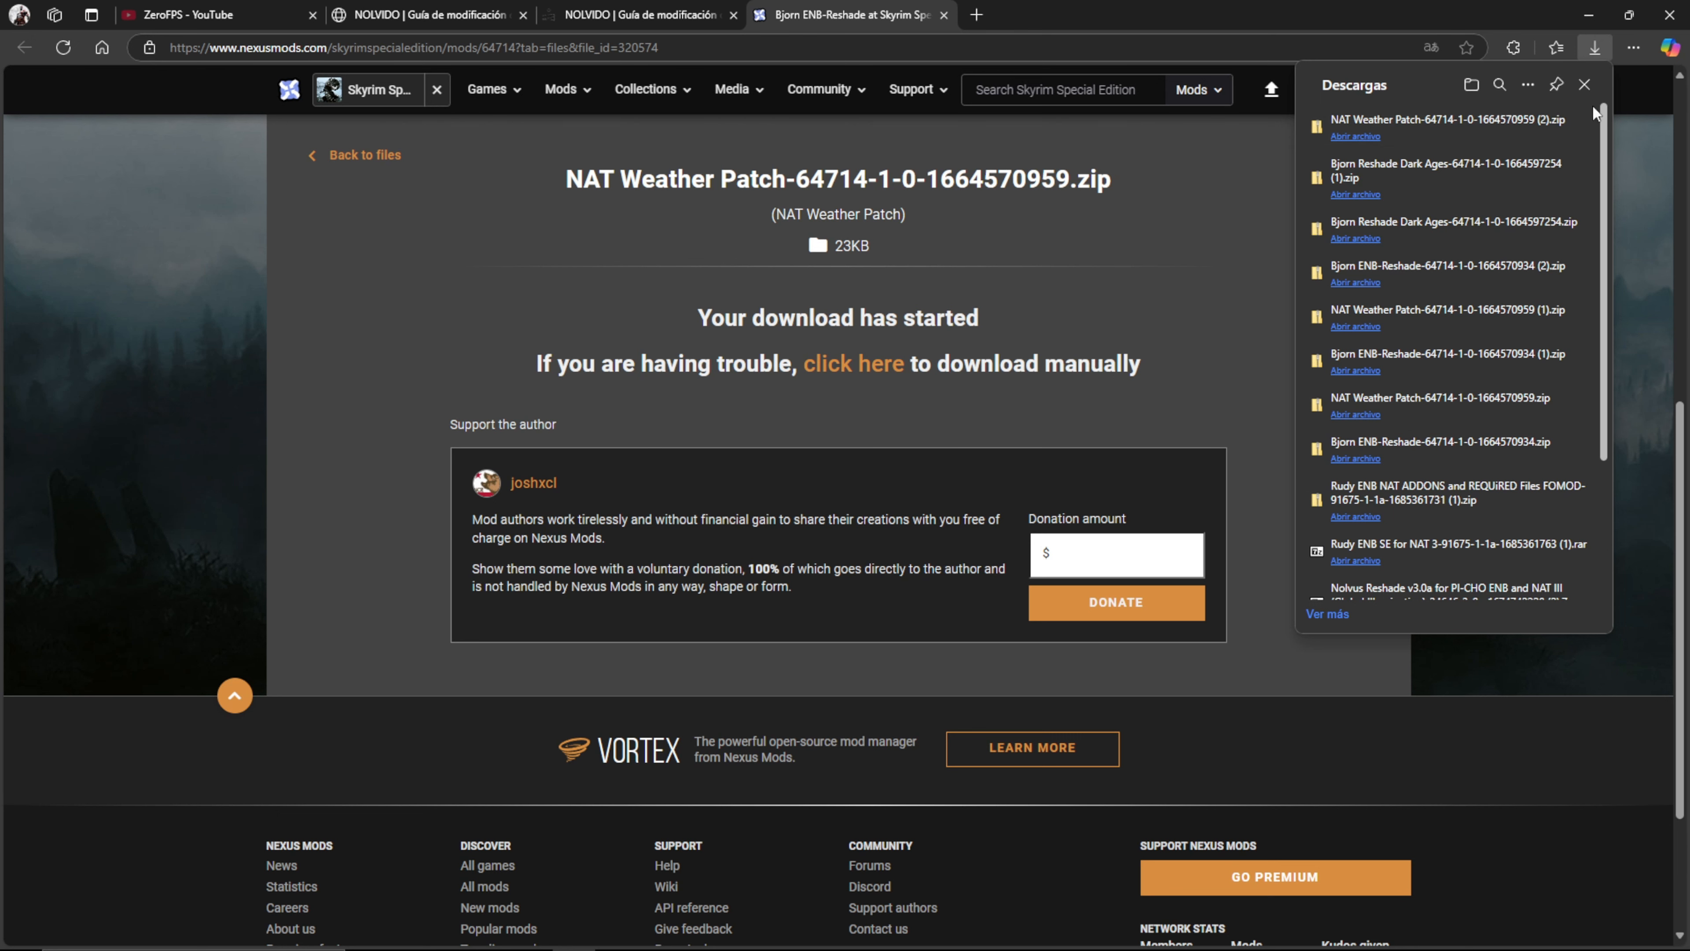
click(1592, 47)
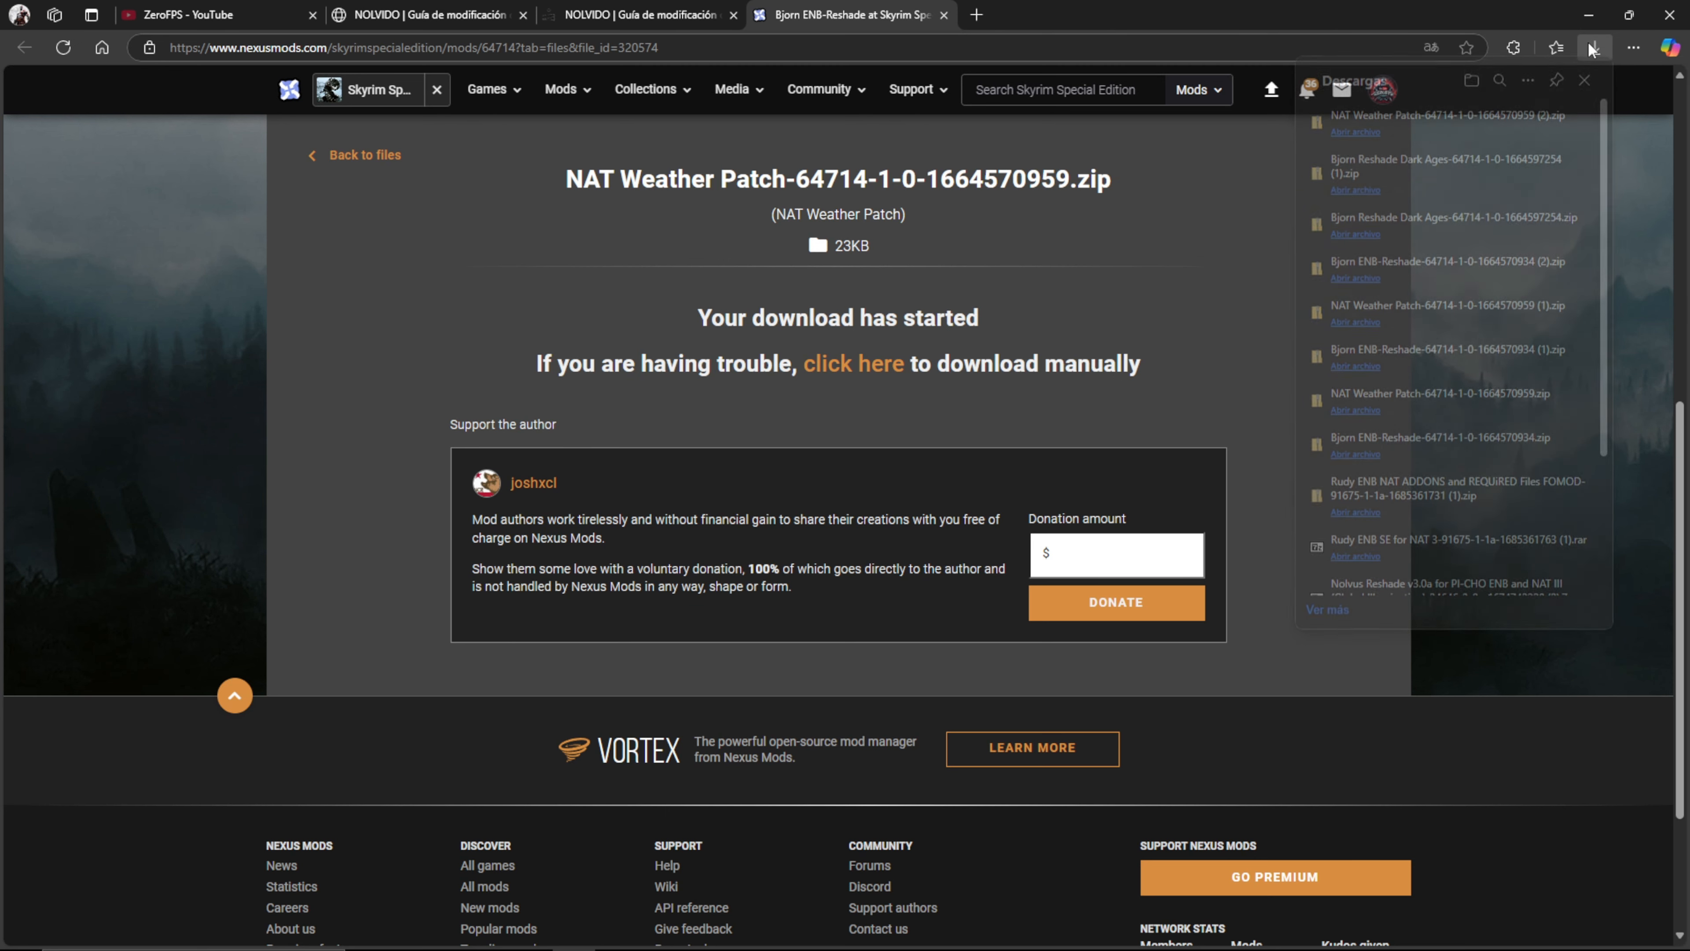
click(943, 14)
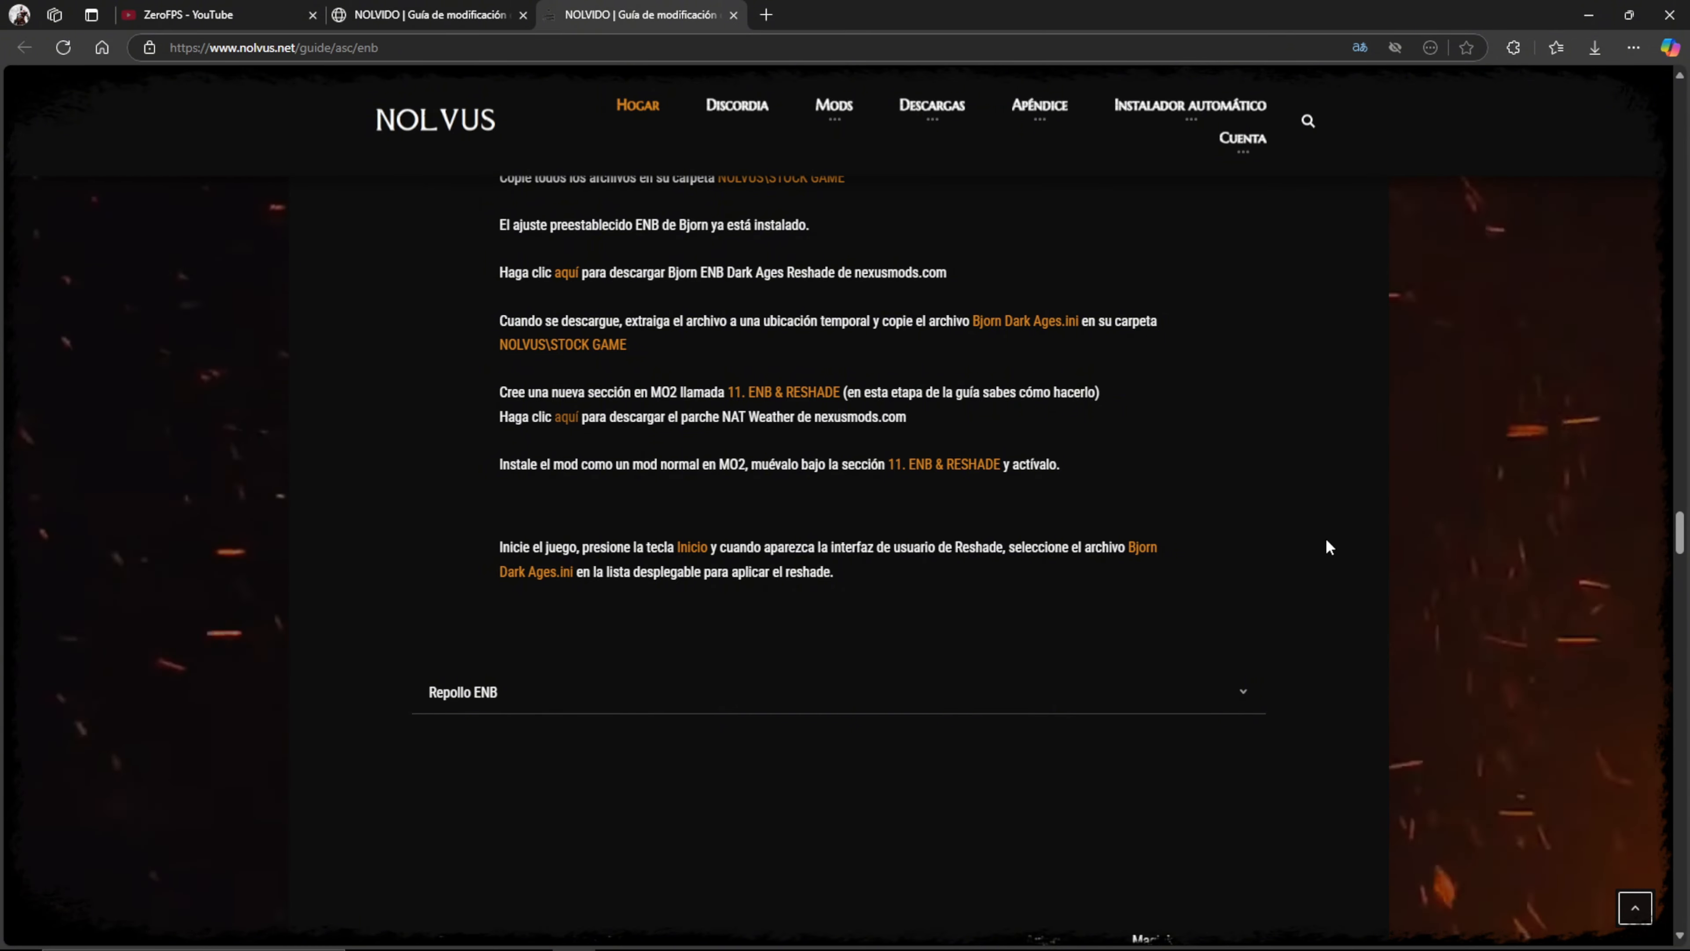
- Switch to Mod Organizer and disable the NAT Weather Patch mod in the 11. ENB & RESHADE section
drag(1678, 544, 1678, 546)
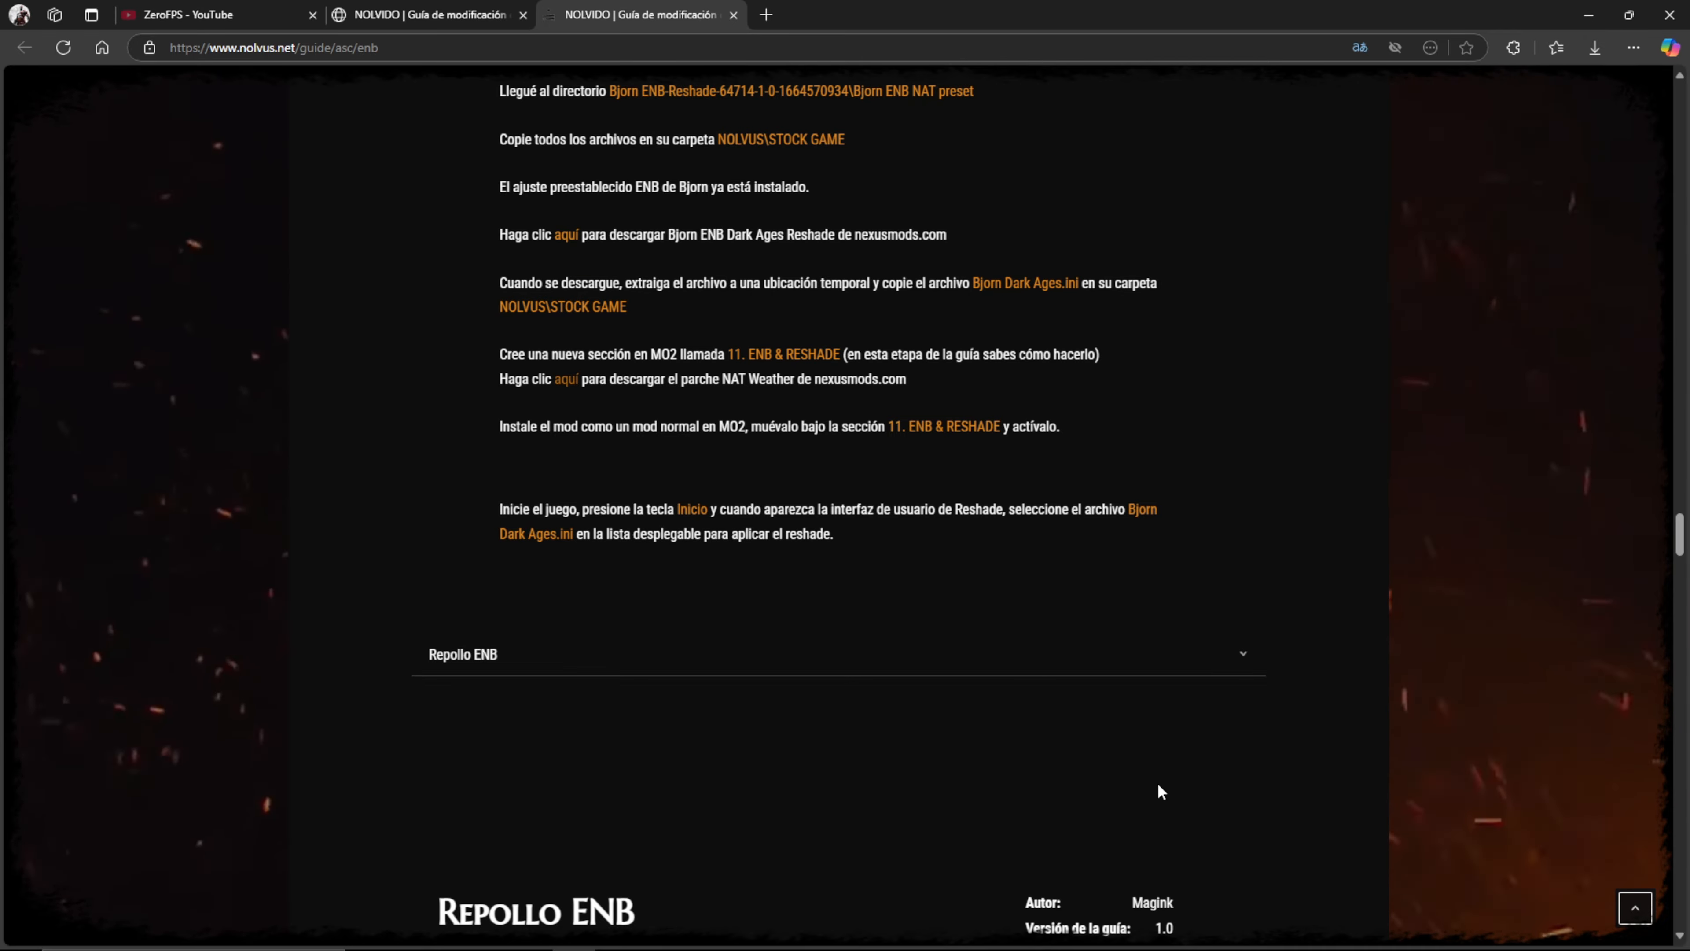
click(1177, 932)
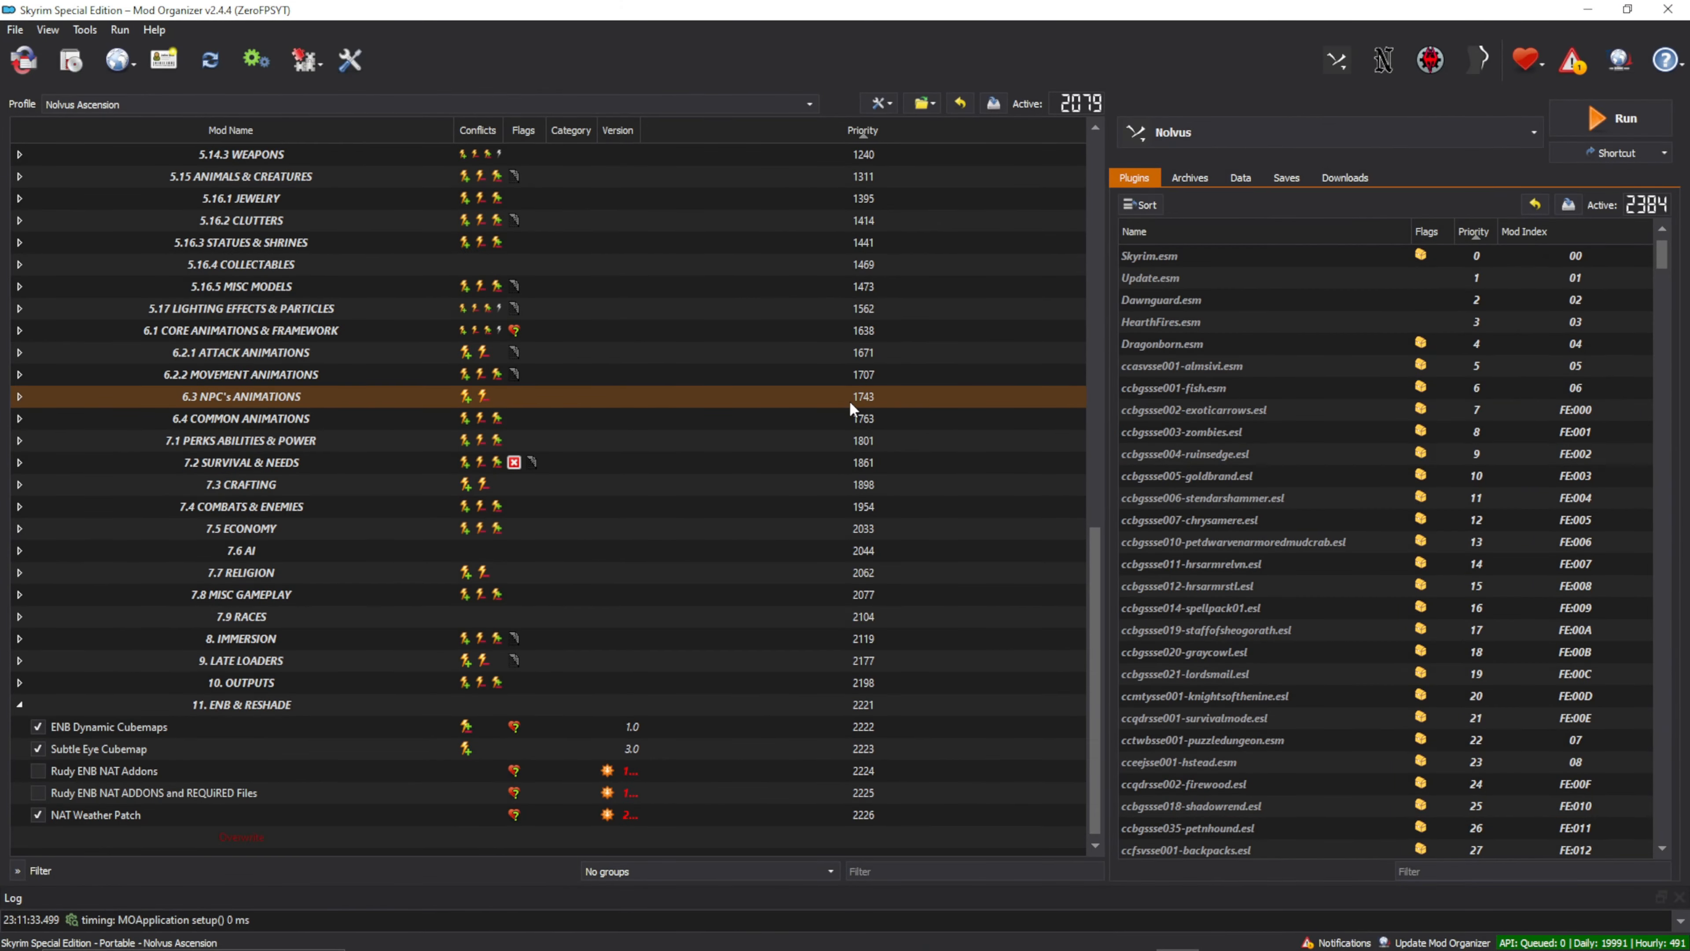
click(21, 821)
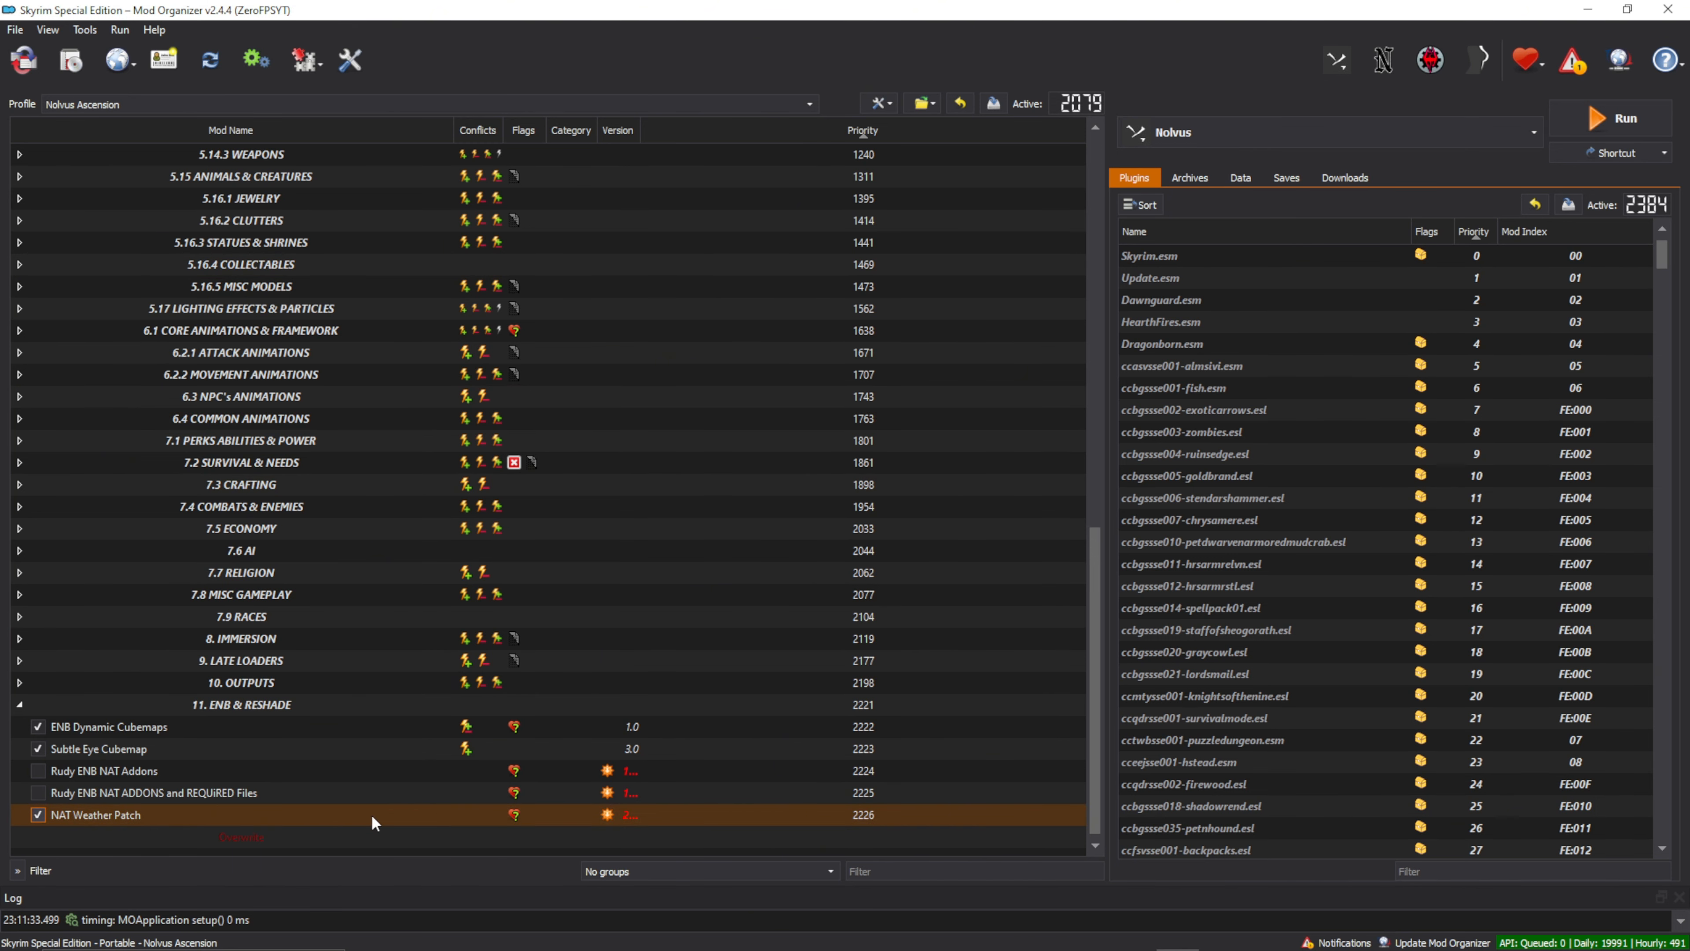
click(38, 814)
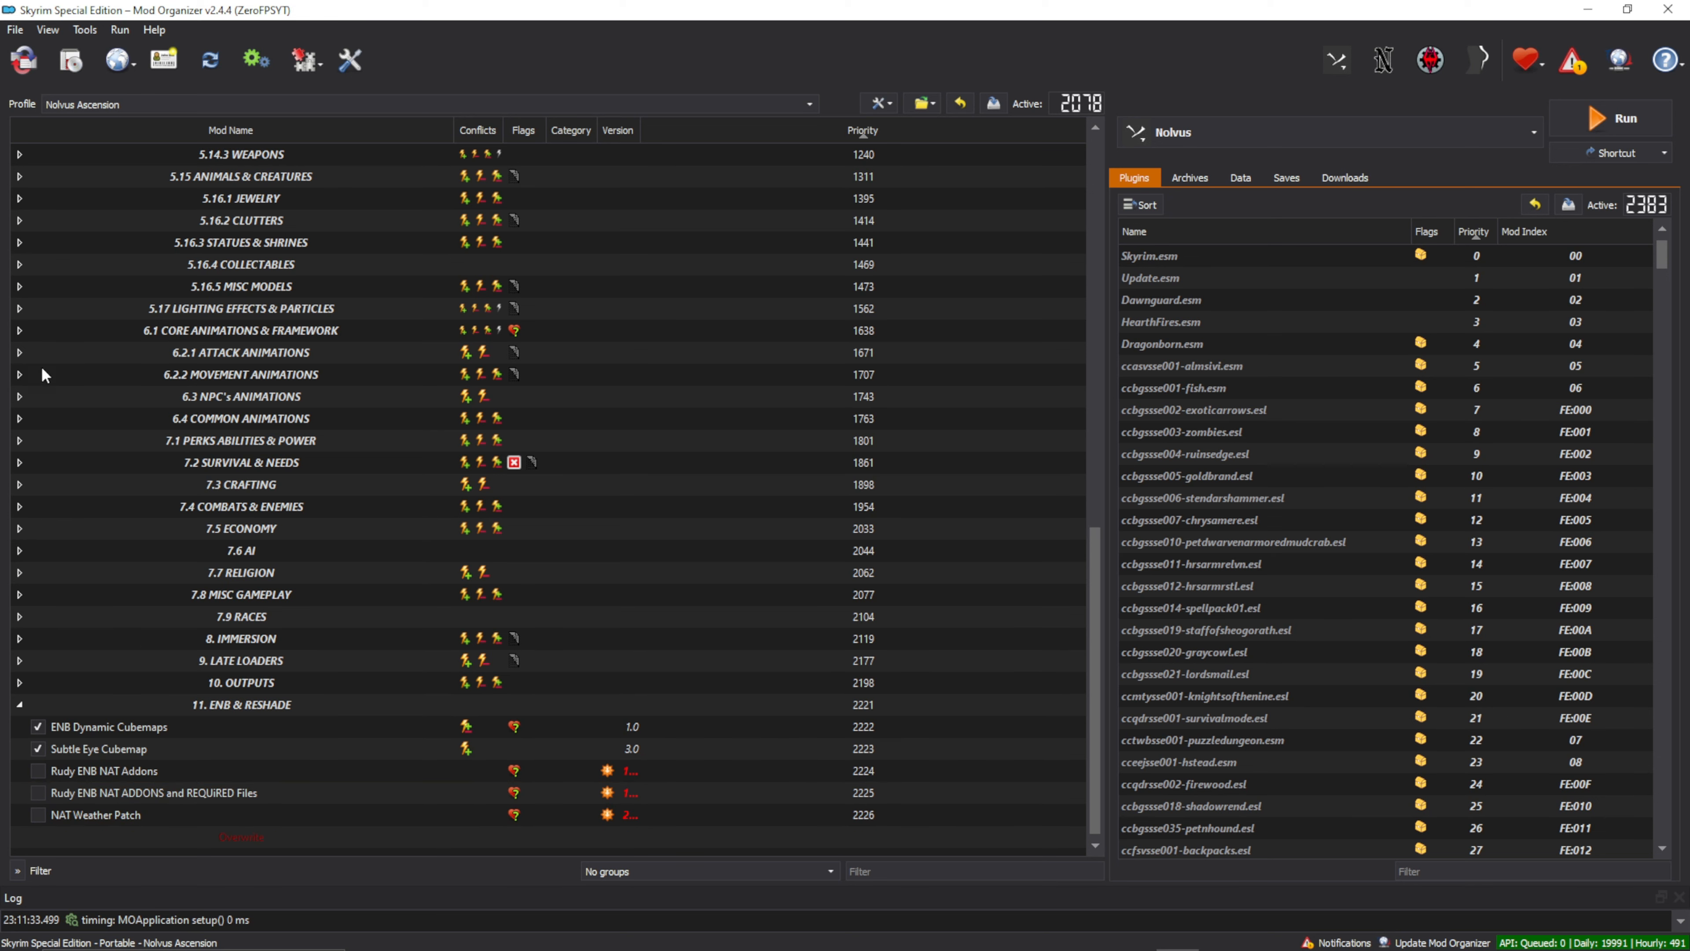
click(74, 60)
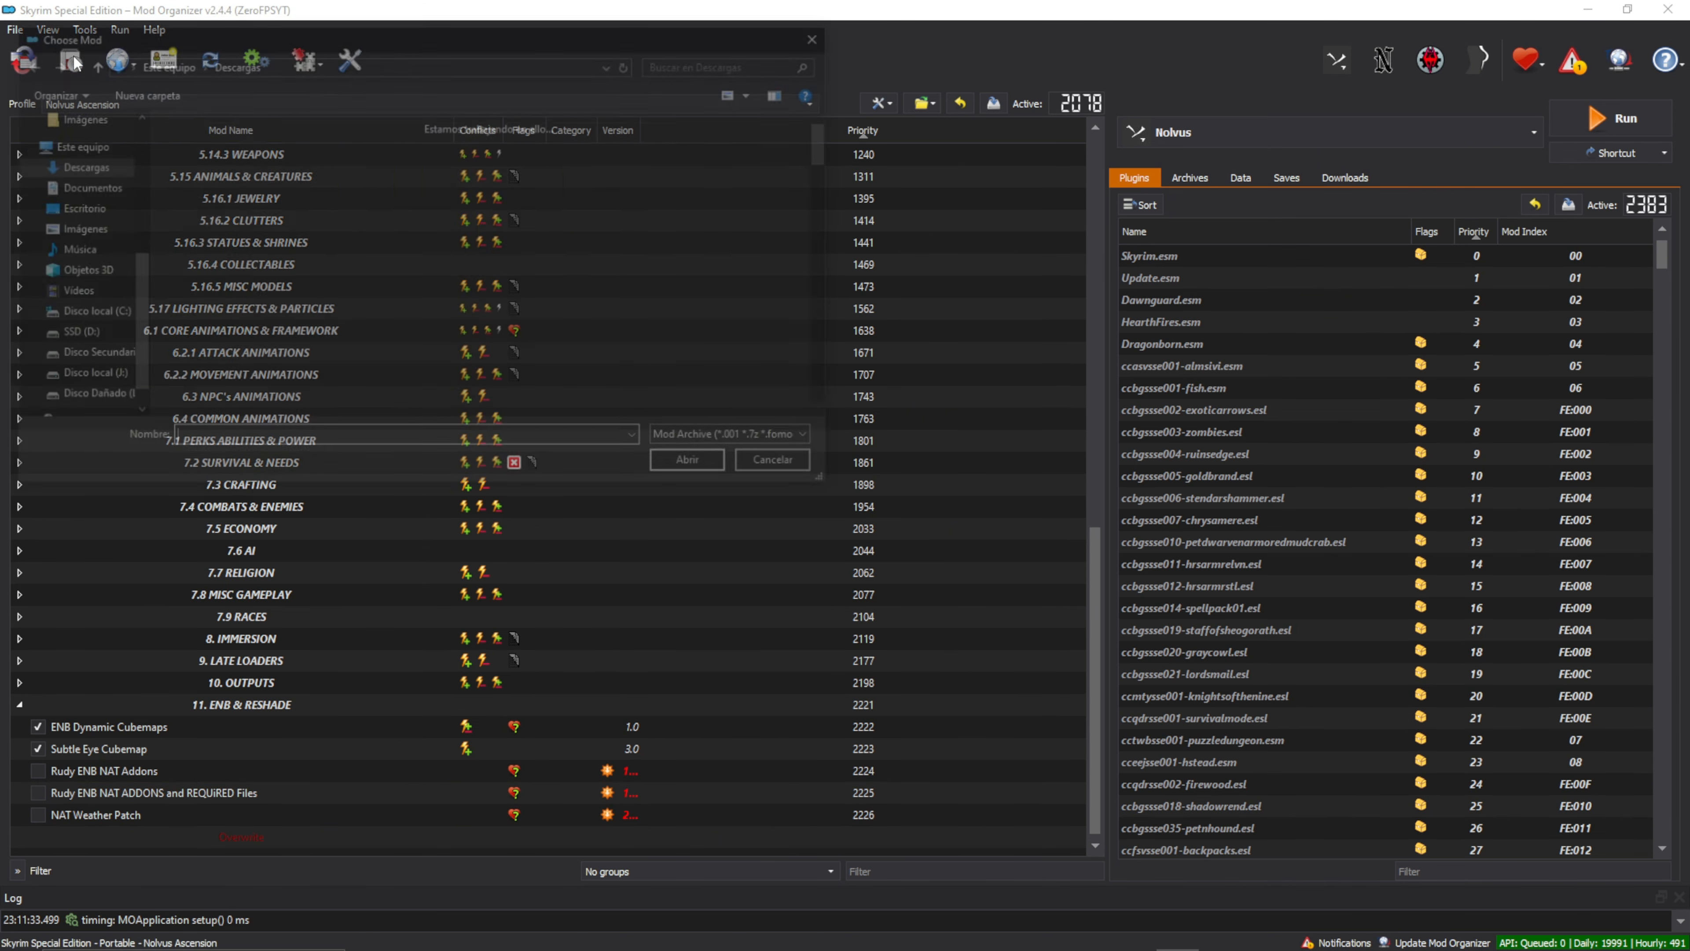
click(203, 194)
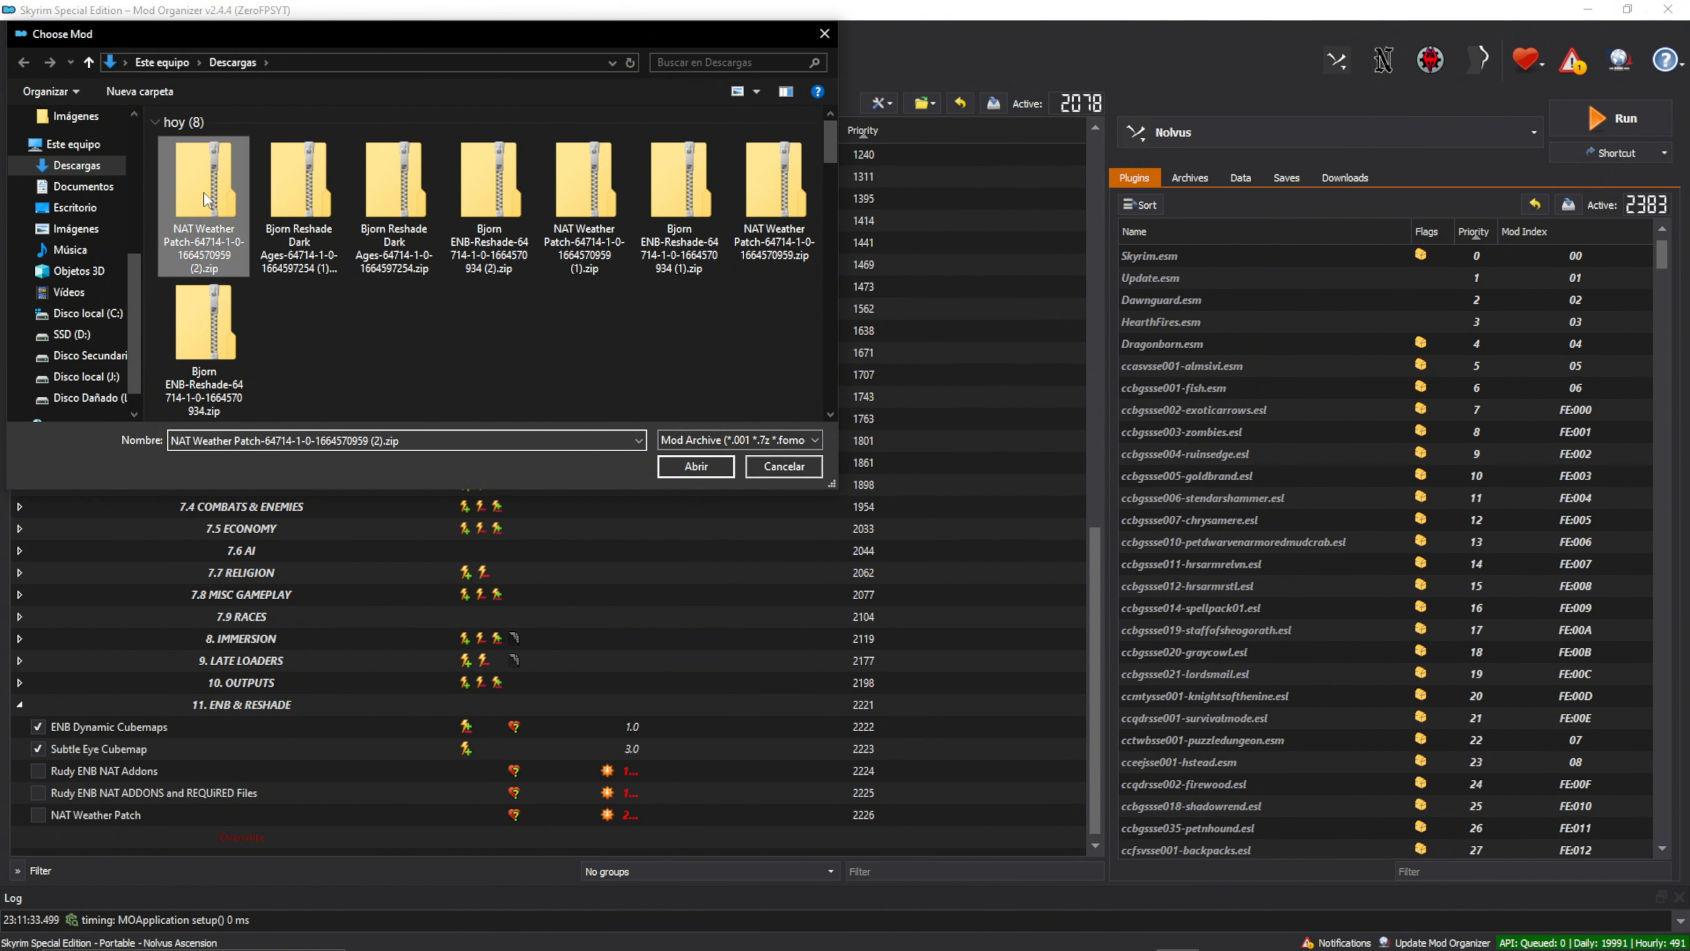
click(696, 467)
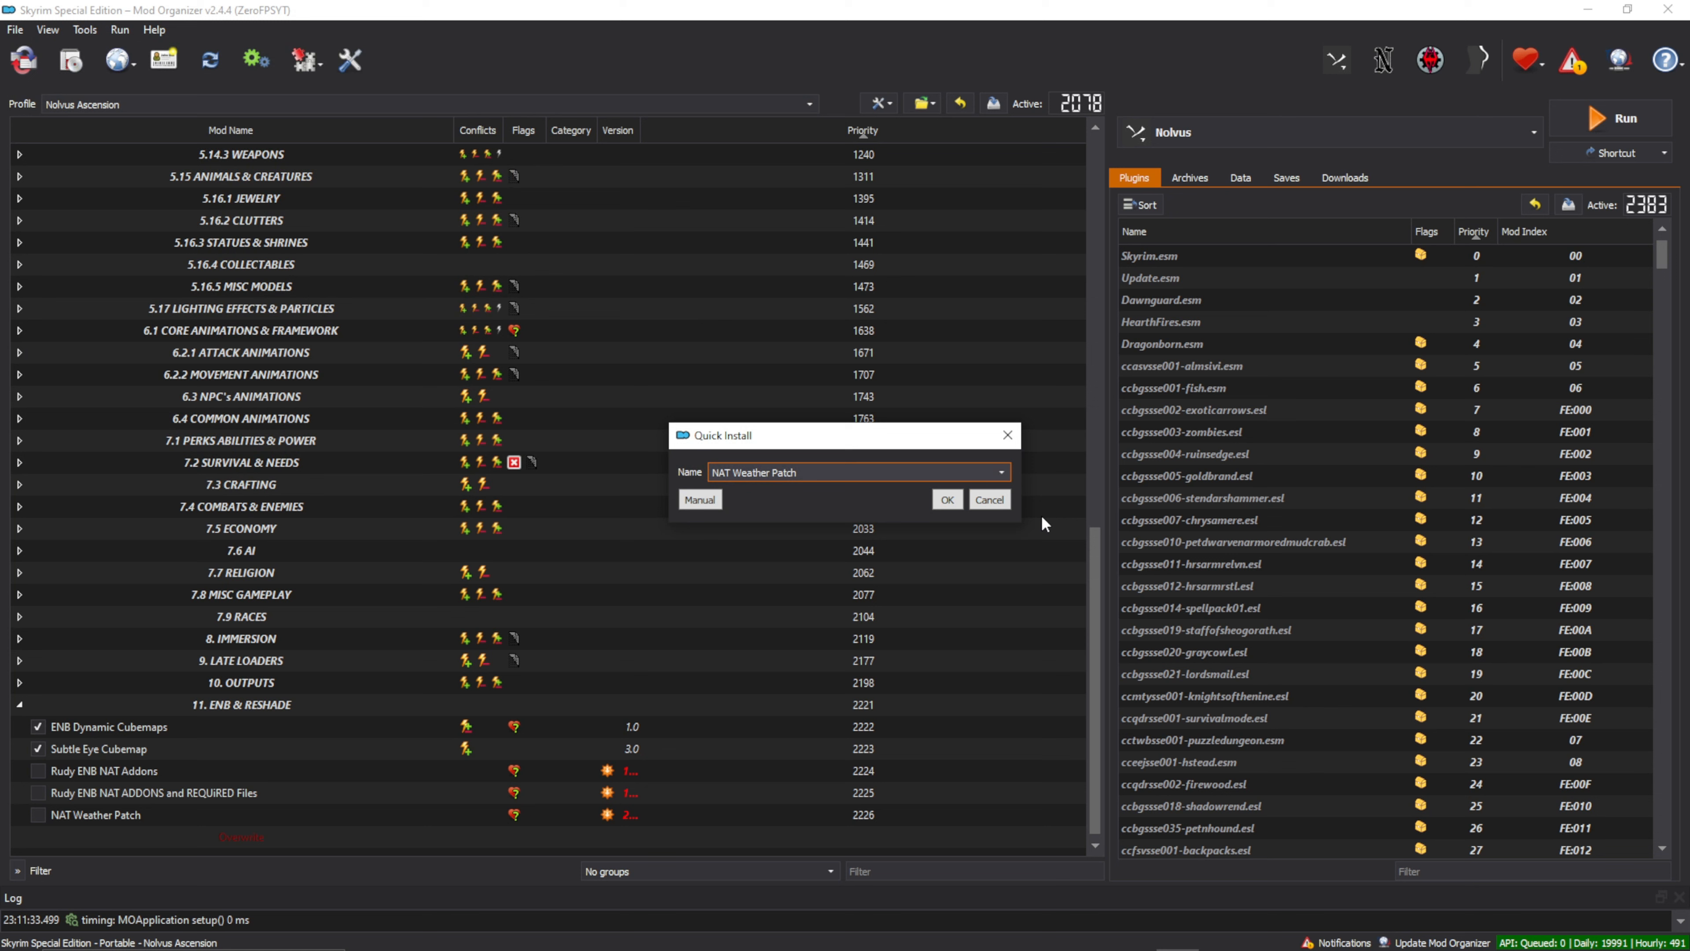
click(961, 499)
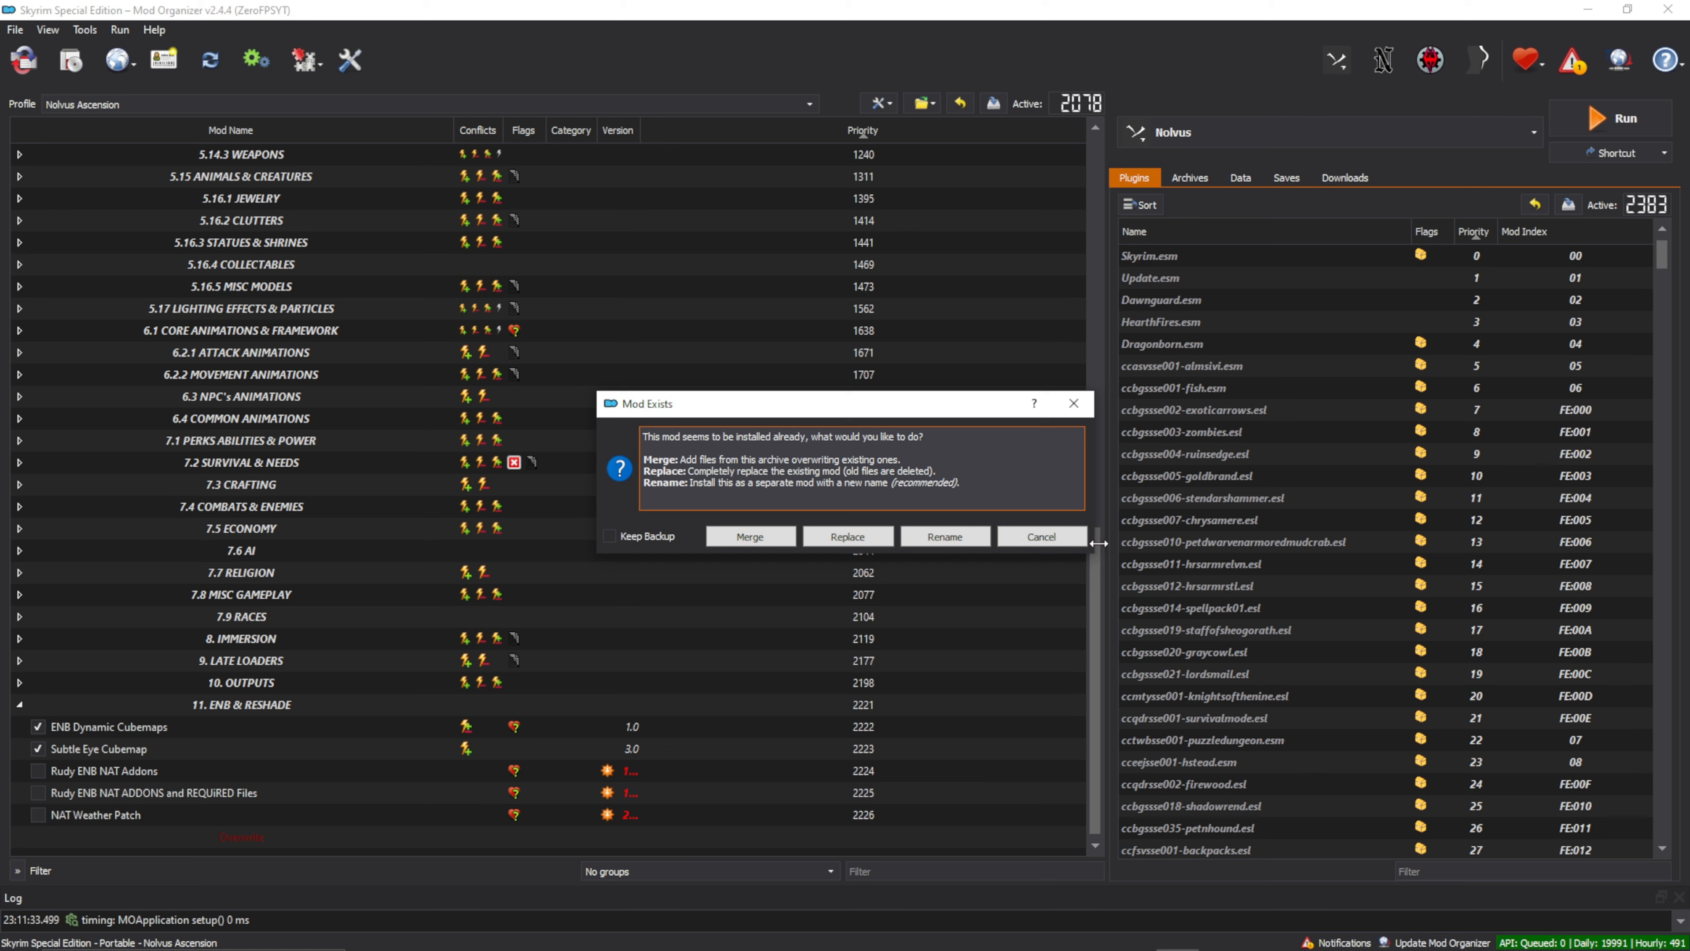
click(1064, 541)
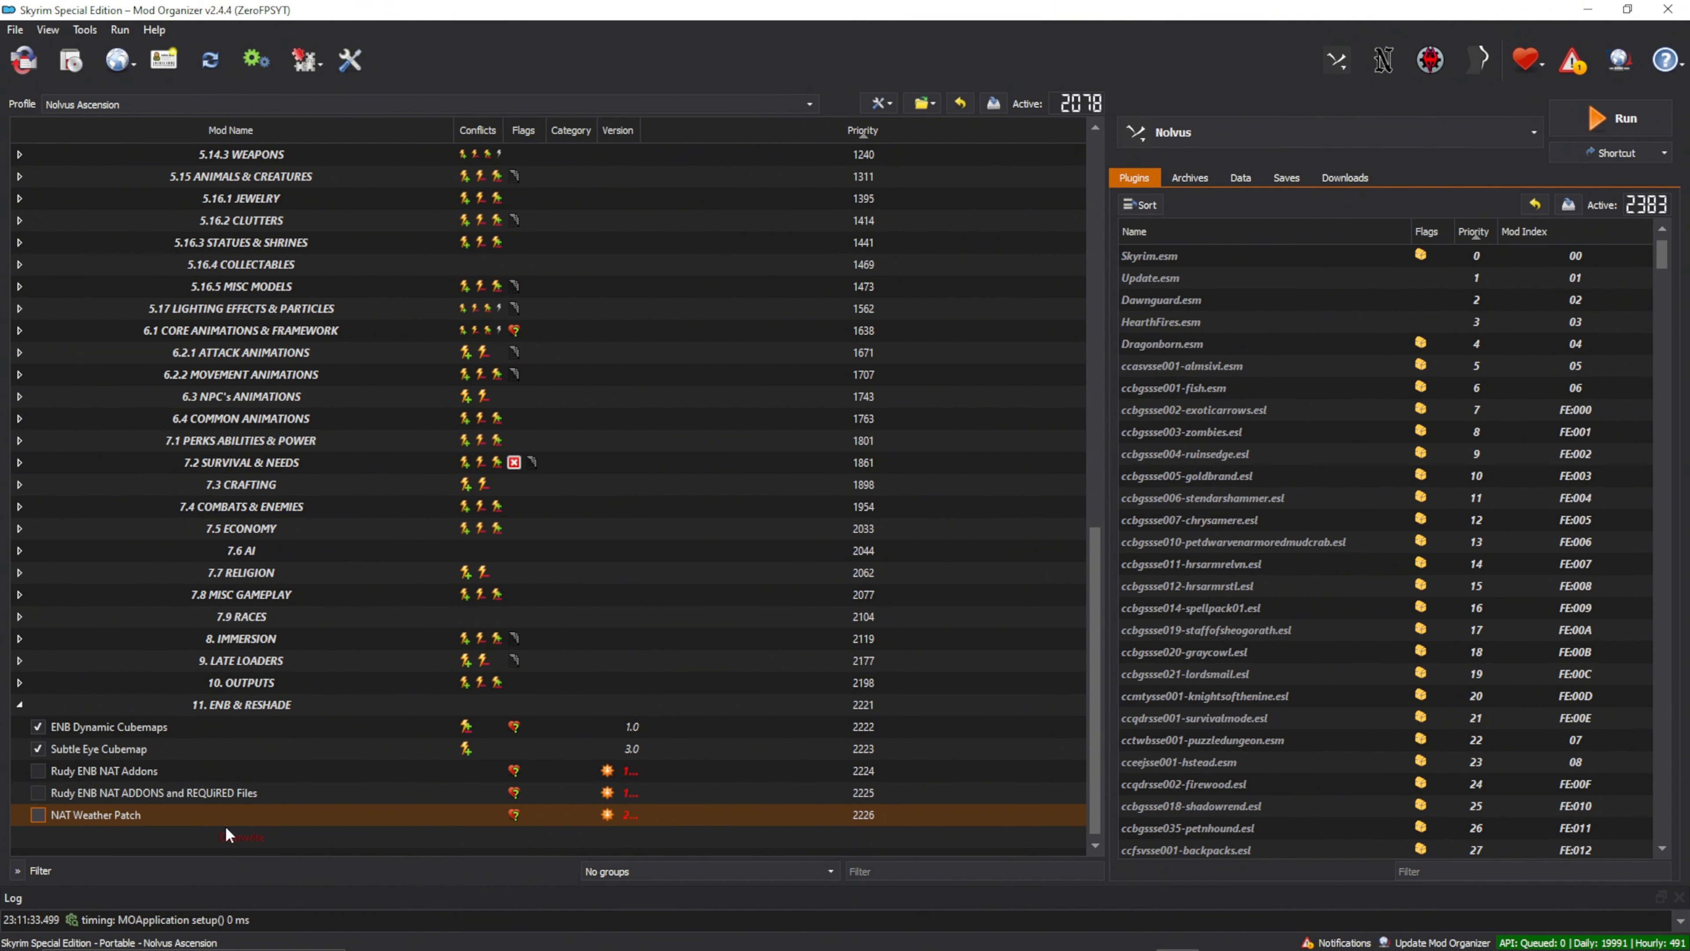
- Enable the NAT Weather Patch mod in the 11. ENB & RESHADE section and minimize Mod Organizer to return to the guide
click(38, 814)
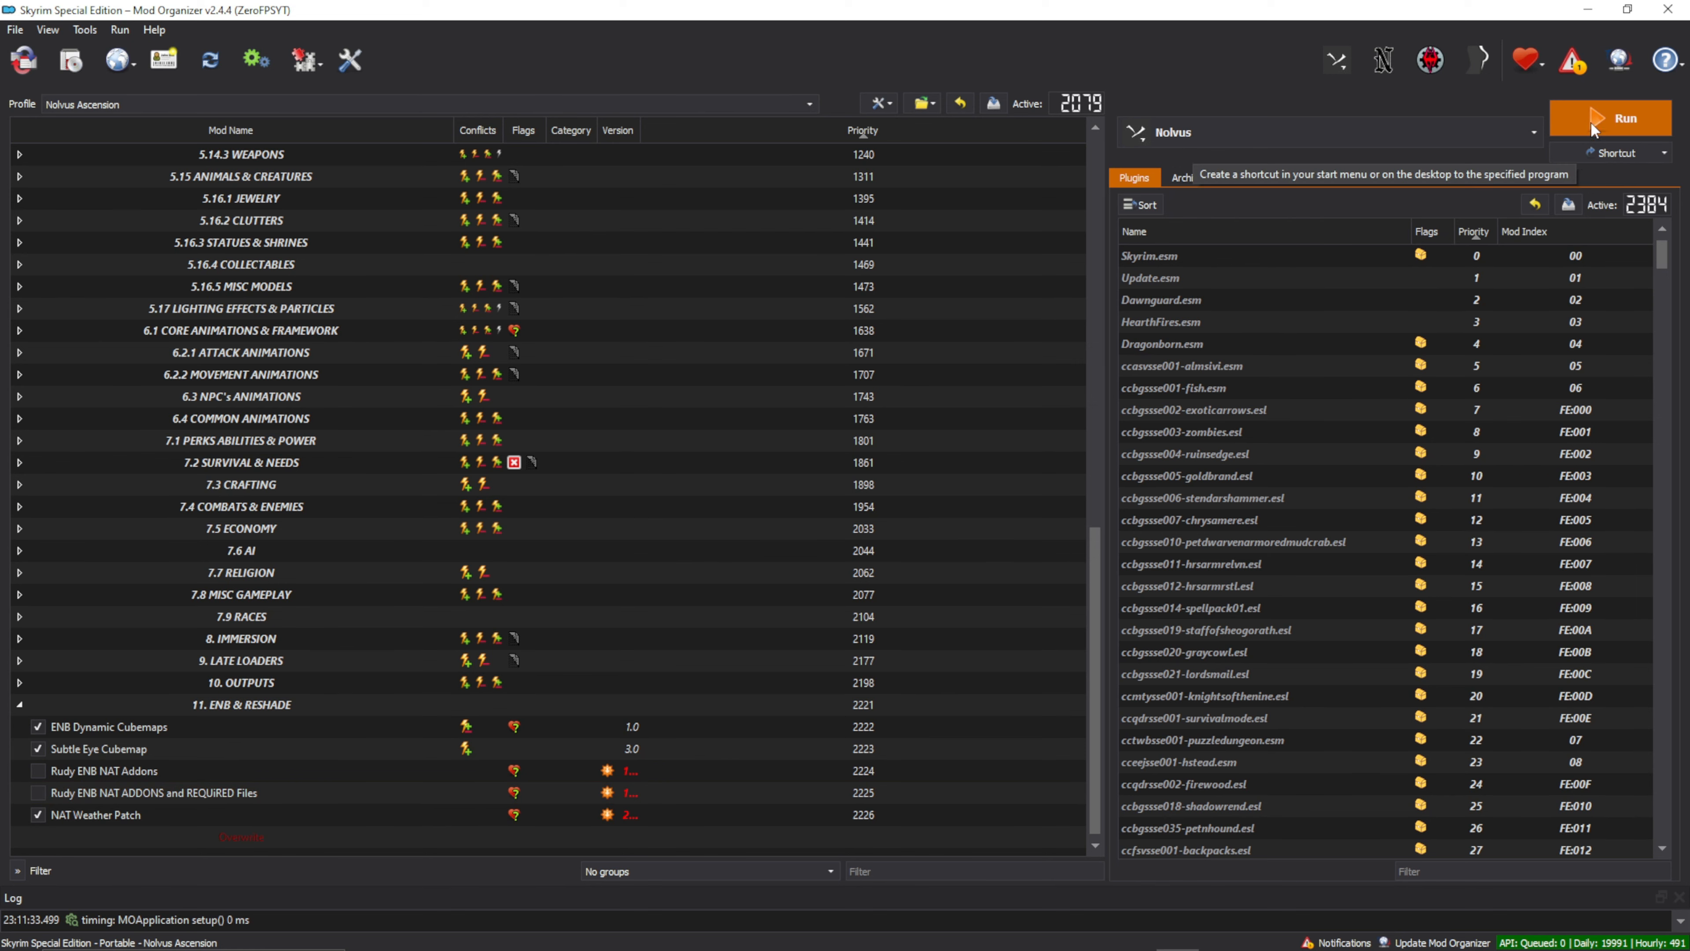
click(1590, 12)
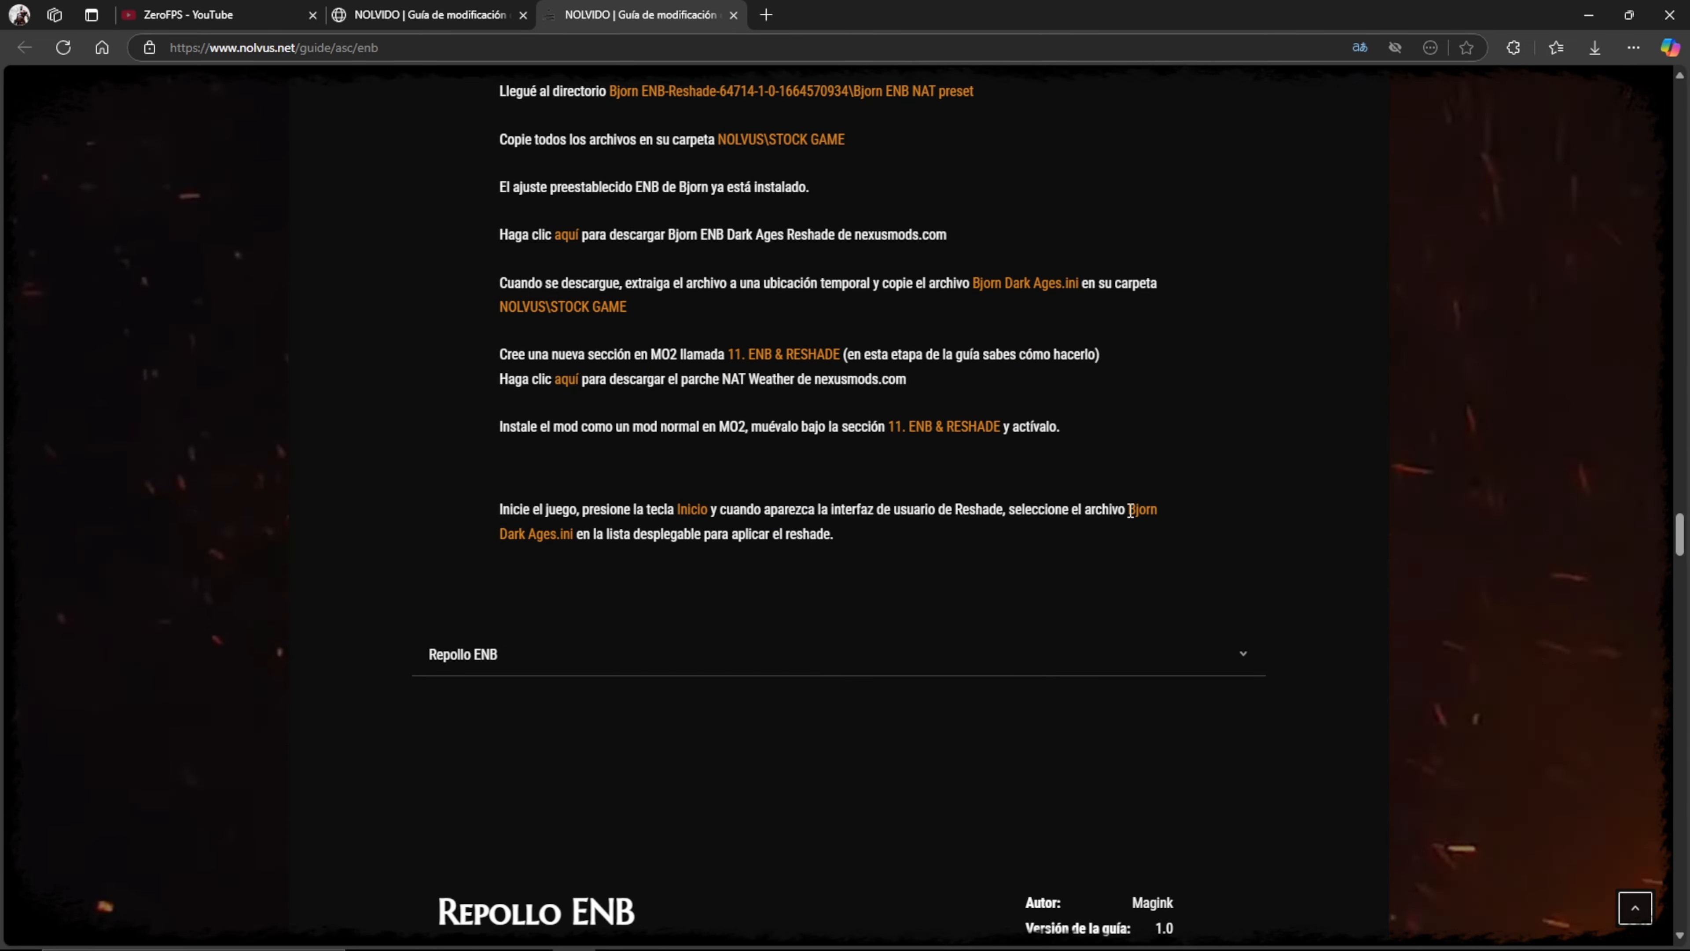
- Highlight the Bjorn Dark Ages.ini file name in the guide's instruction on selecting the preset in Reshade
double_click(1130, 511)
drag(482, 534, 582, 537)
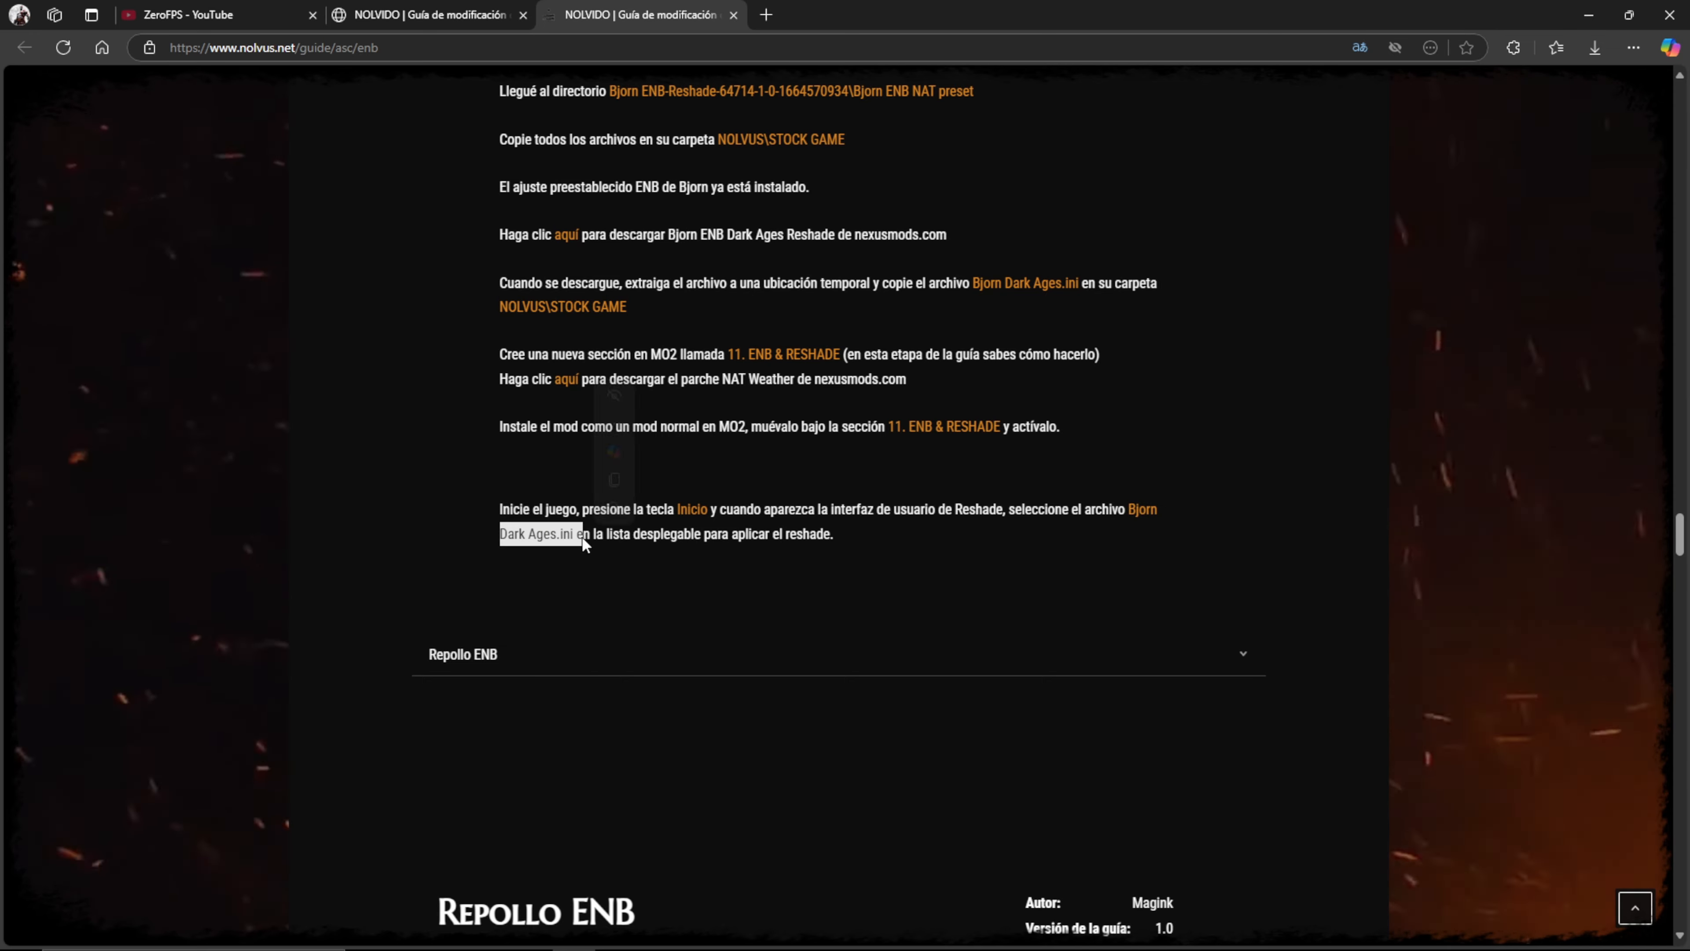
double_click(1141, 510)
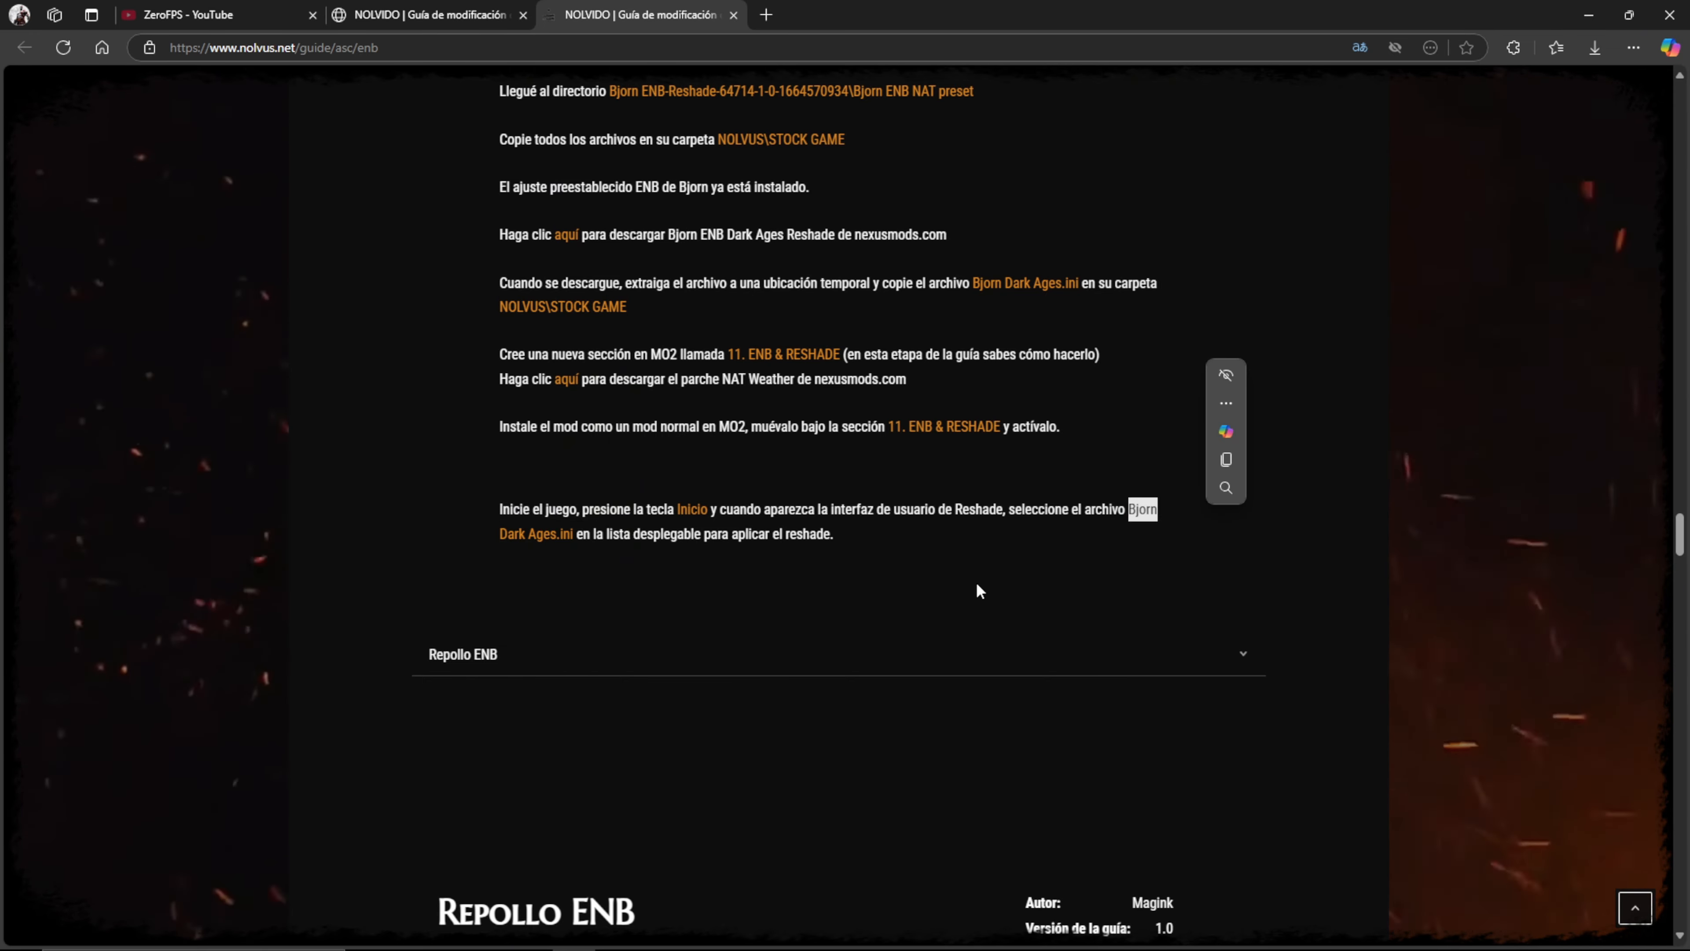
click(977, 584)
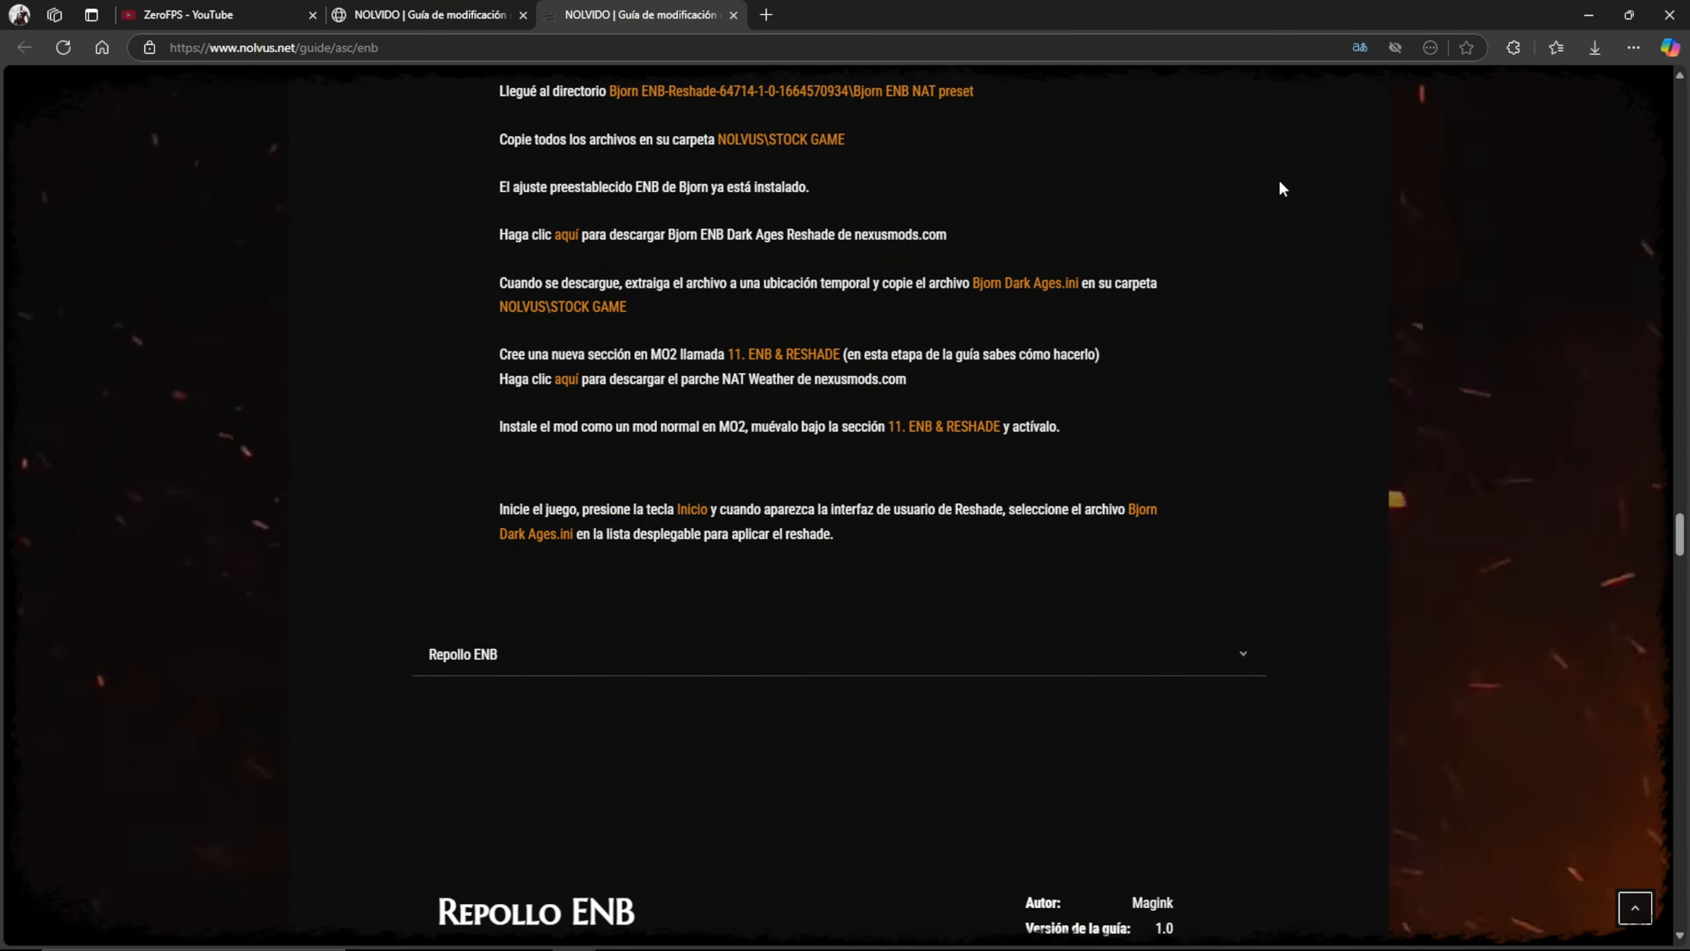
- Minimize the browser, switch to Mod Organizer and launch the game with the Nolvus executable
click(1575, 13)
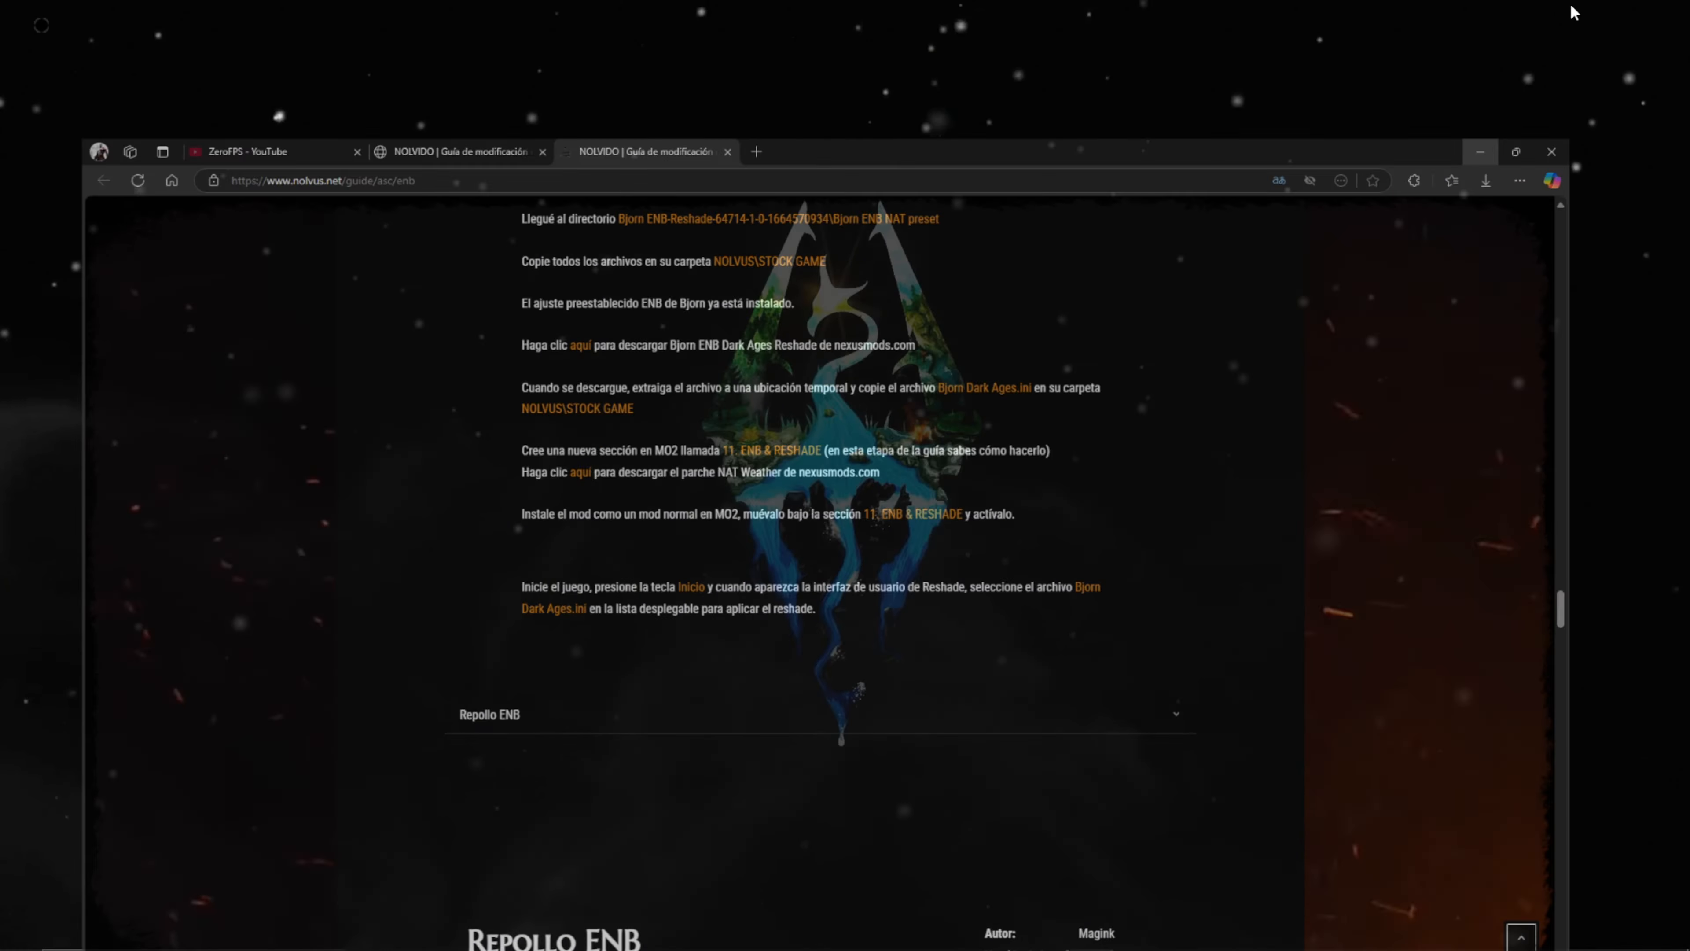
mouse_move(1086, 946)
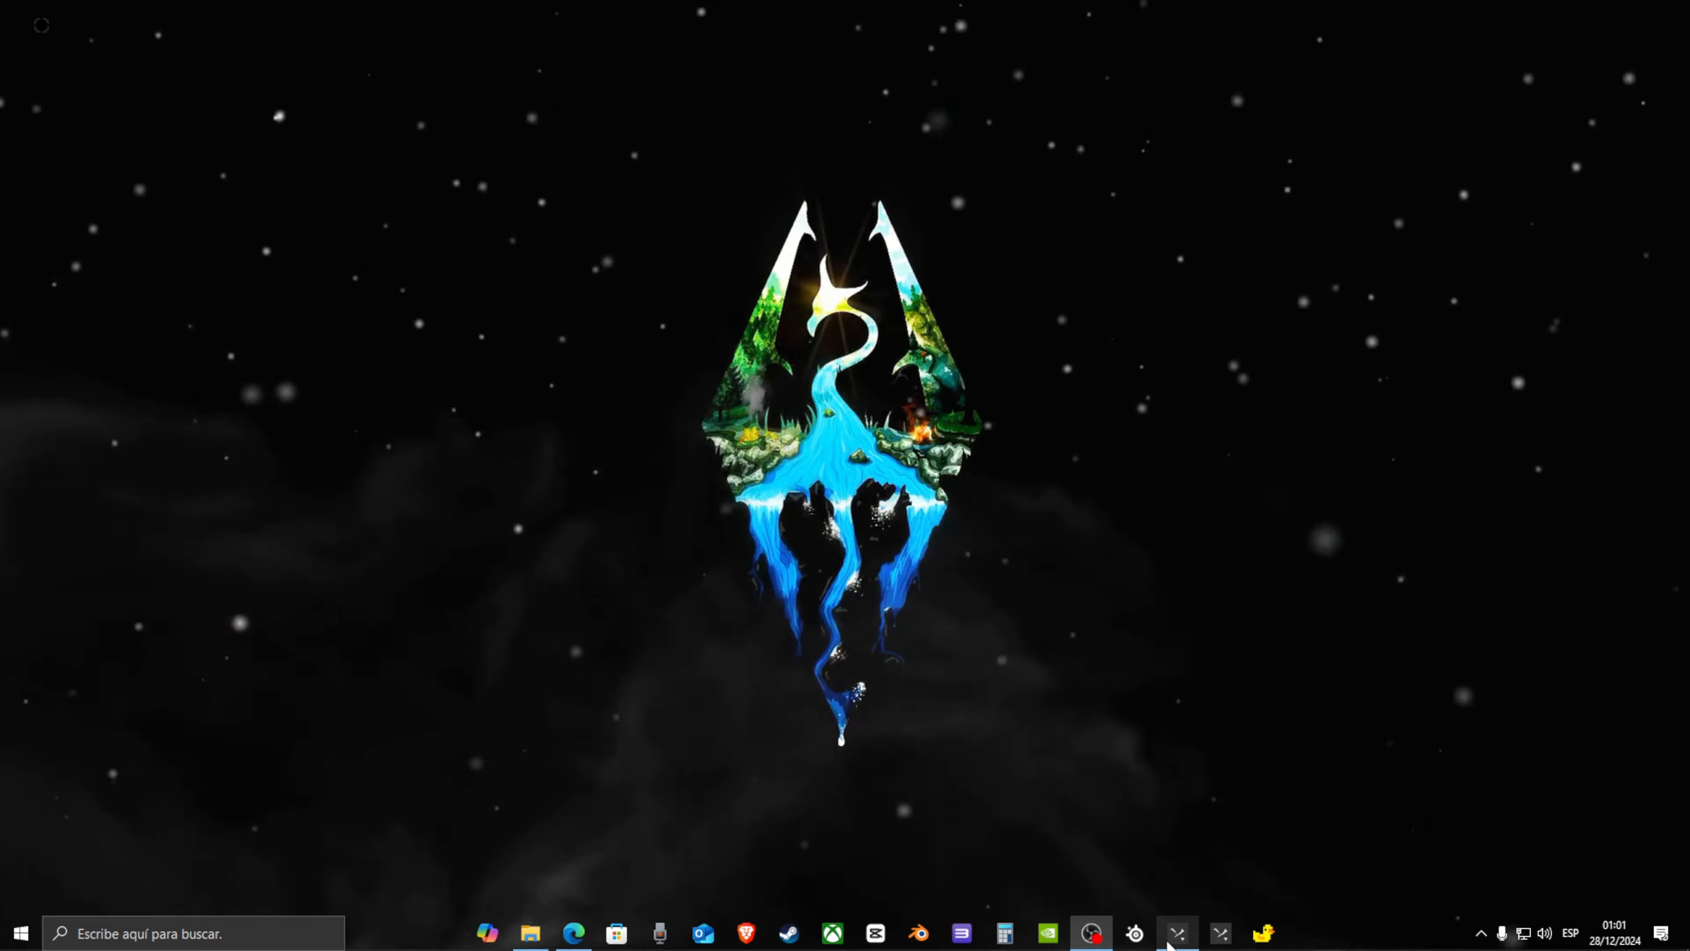
click(1171, 940)
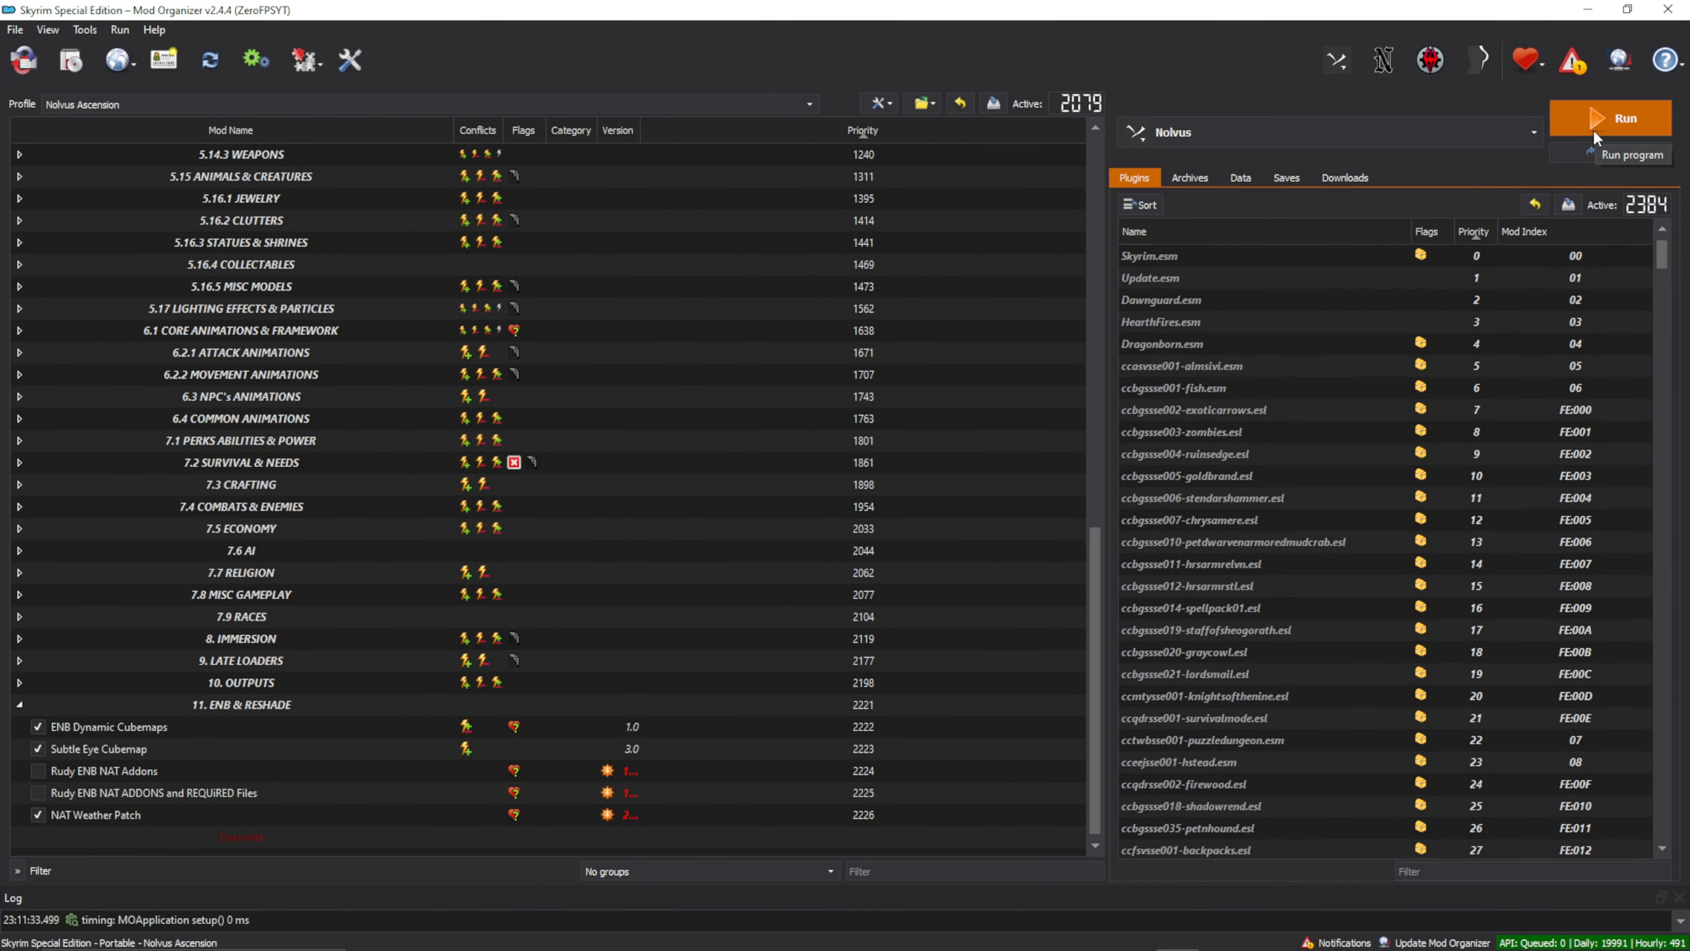
click(1593, 129)
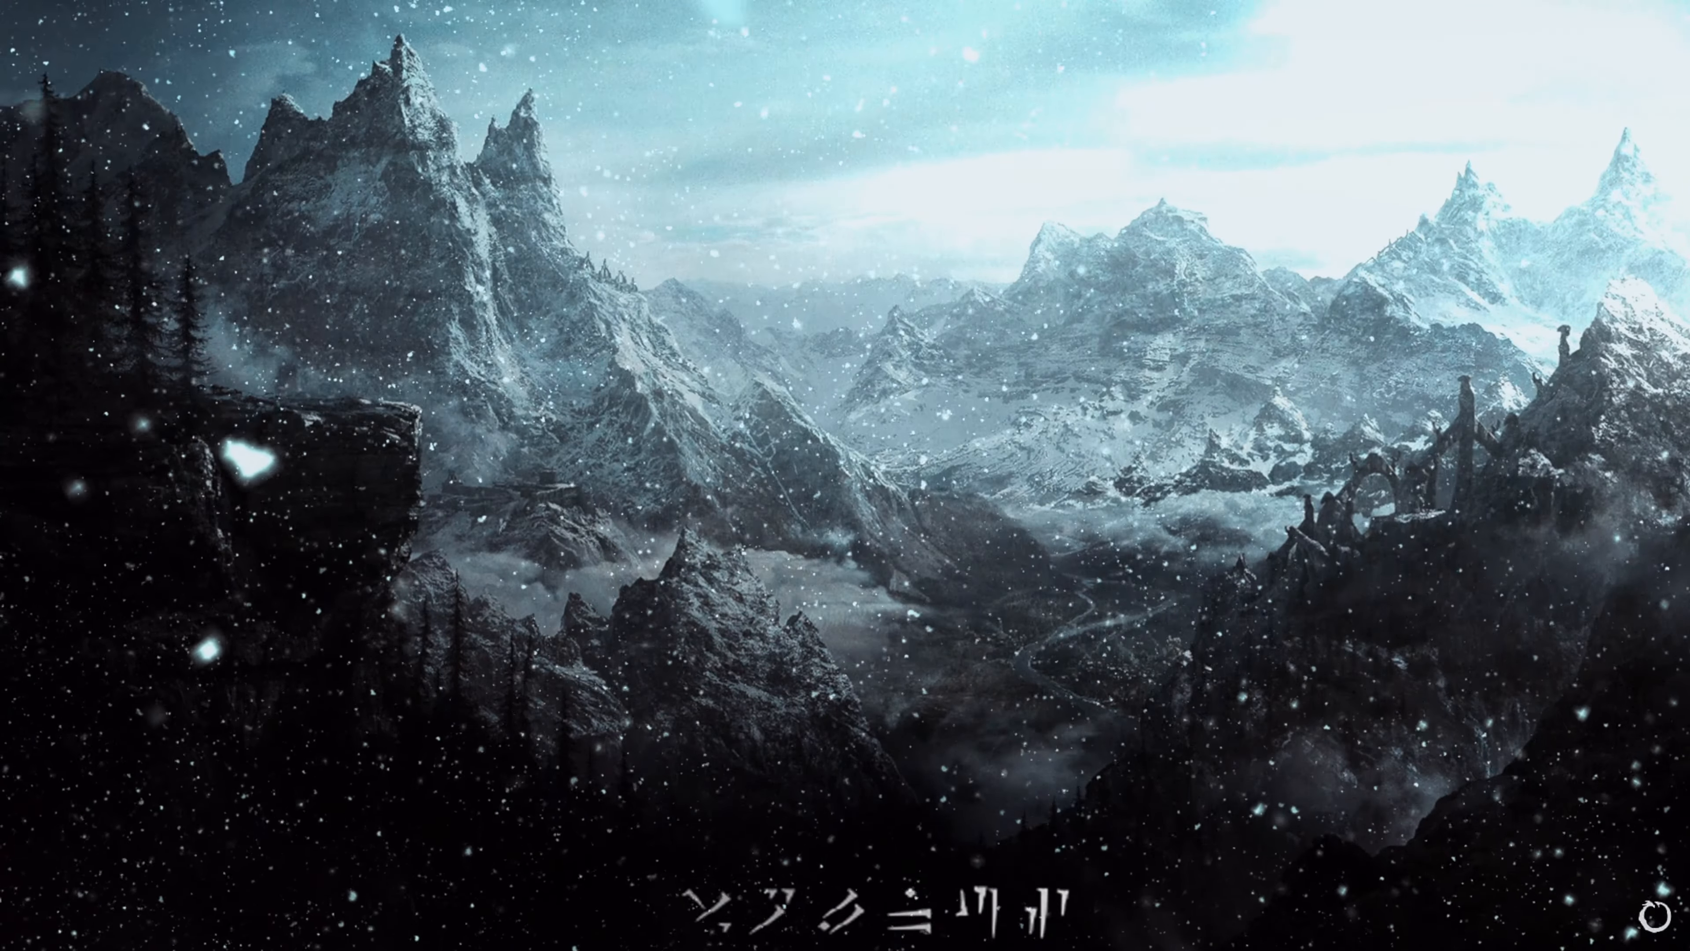
- Load the Bjorn Dark Ages.ini preset in the game's ReShade overlay and close the overlay
key(Home)
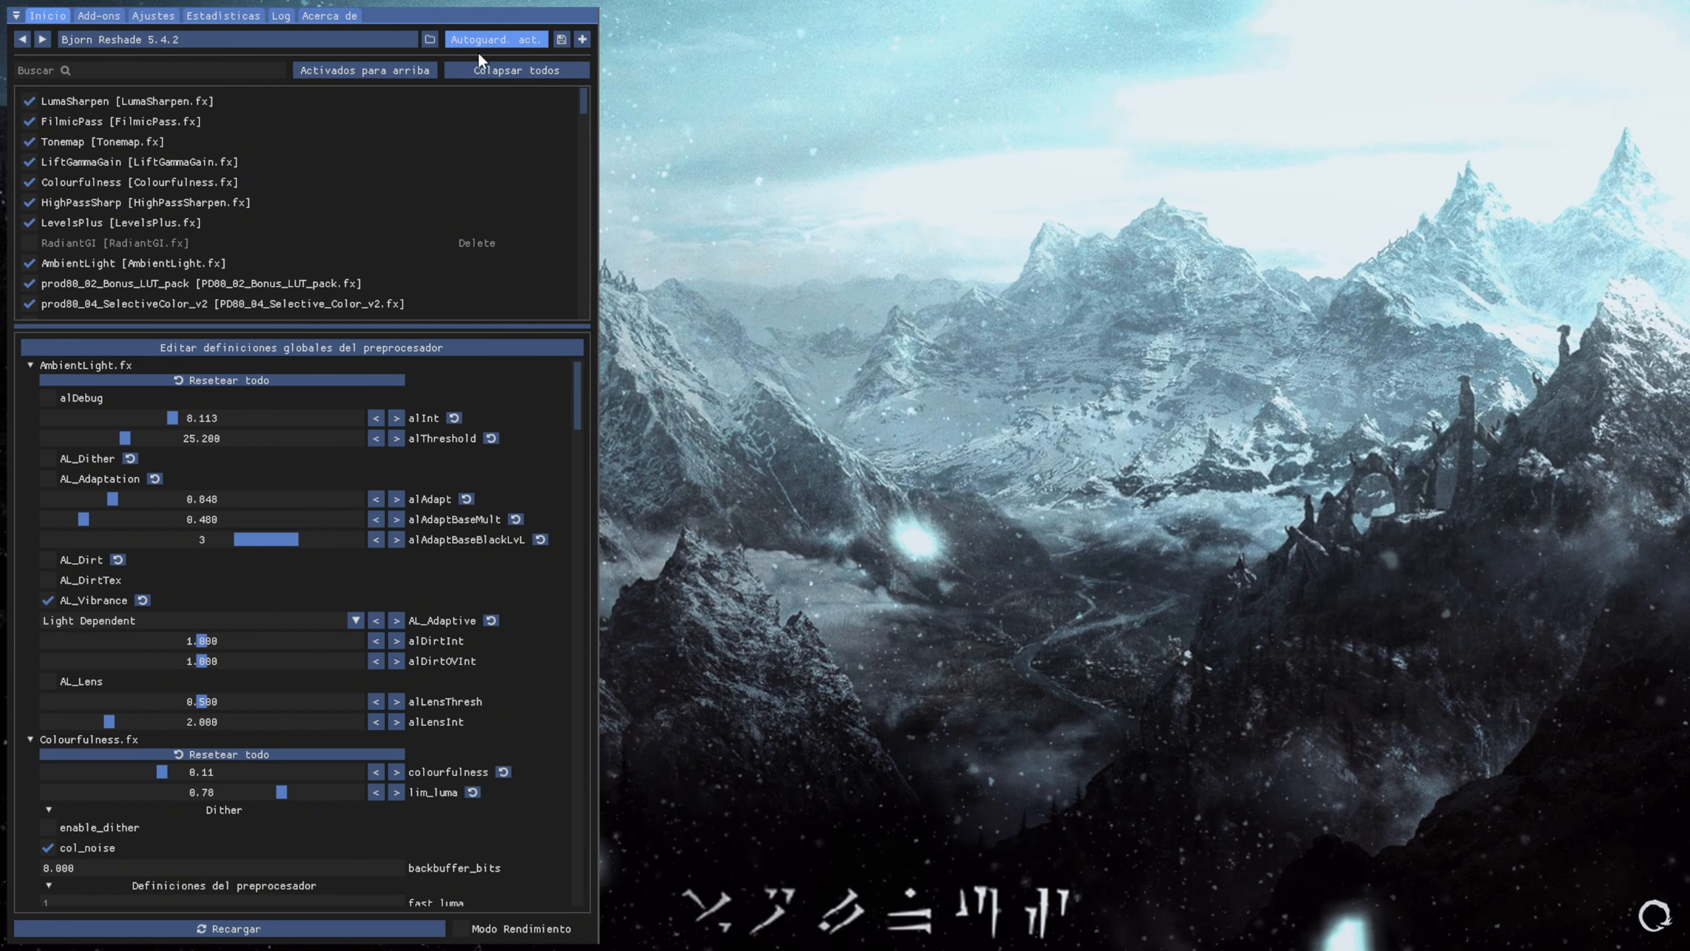
click(130, 40)
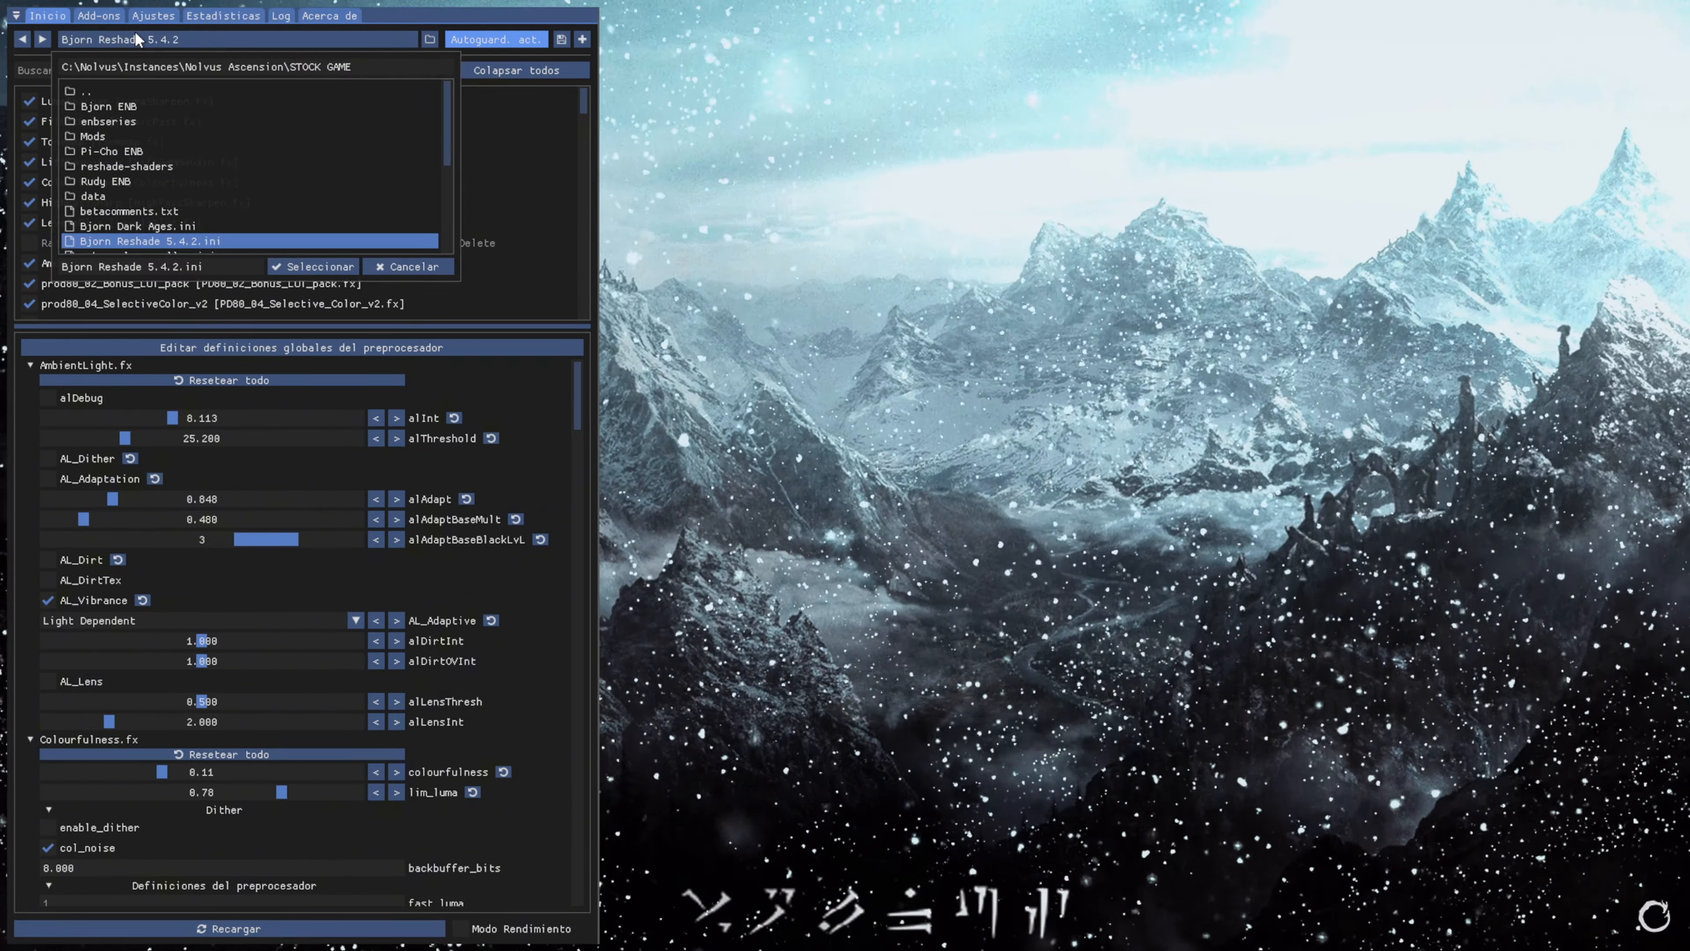
click(98, 228)
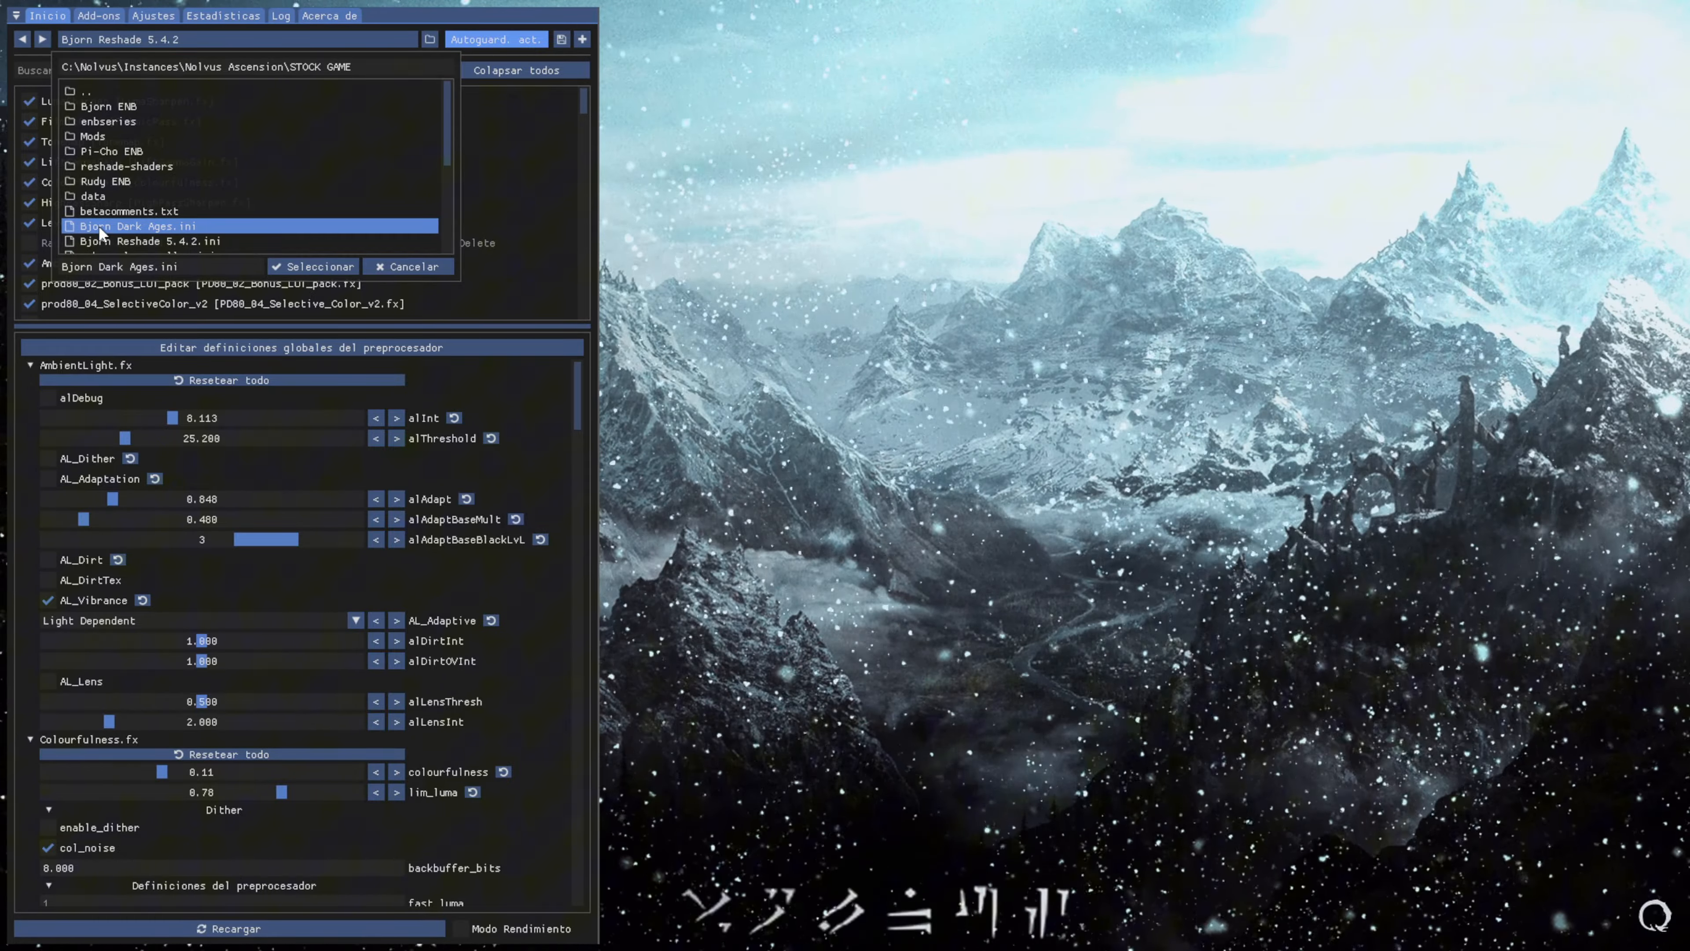
click(319, 263)
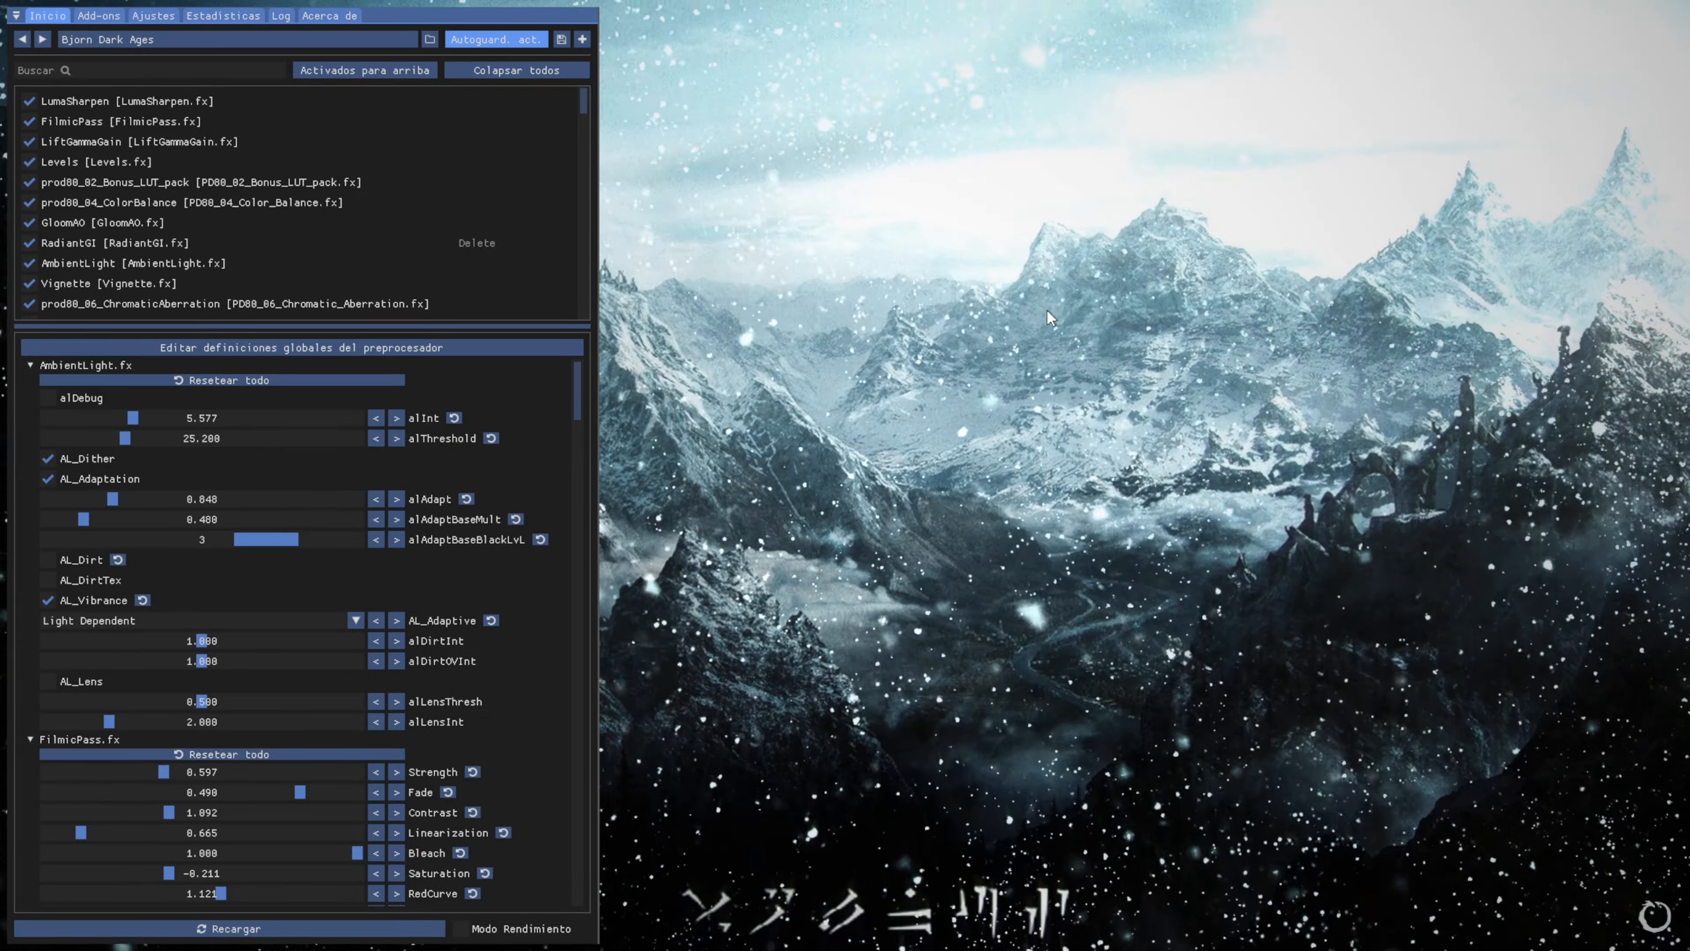
key(Home)
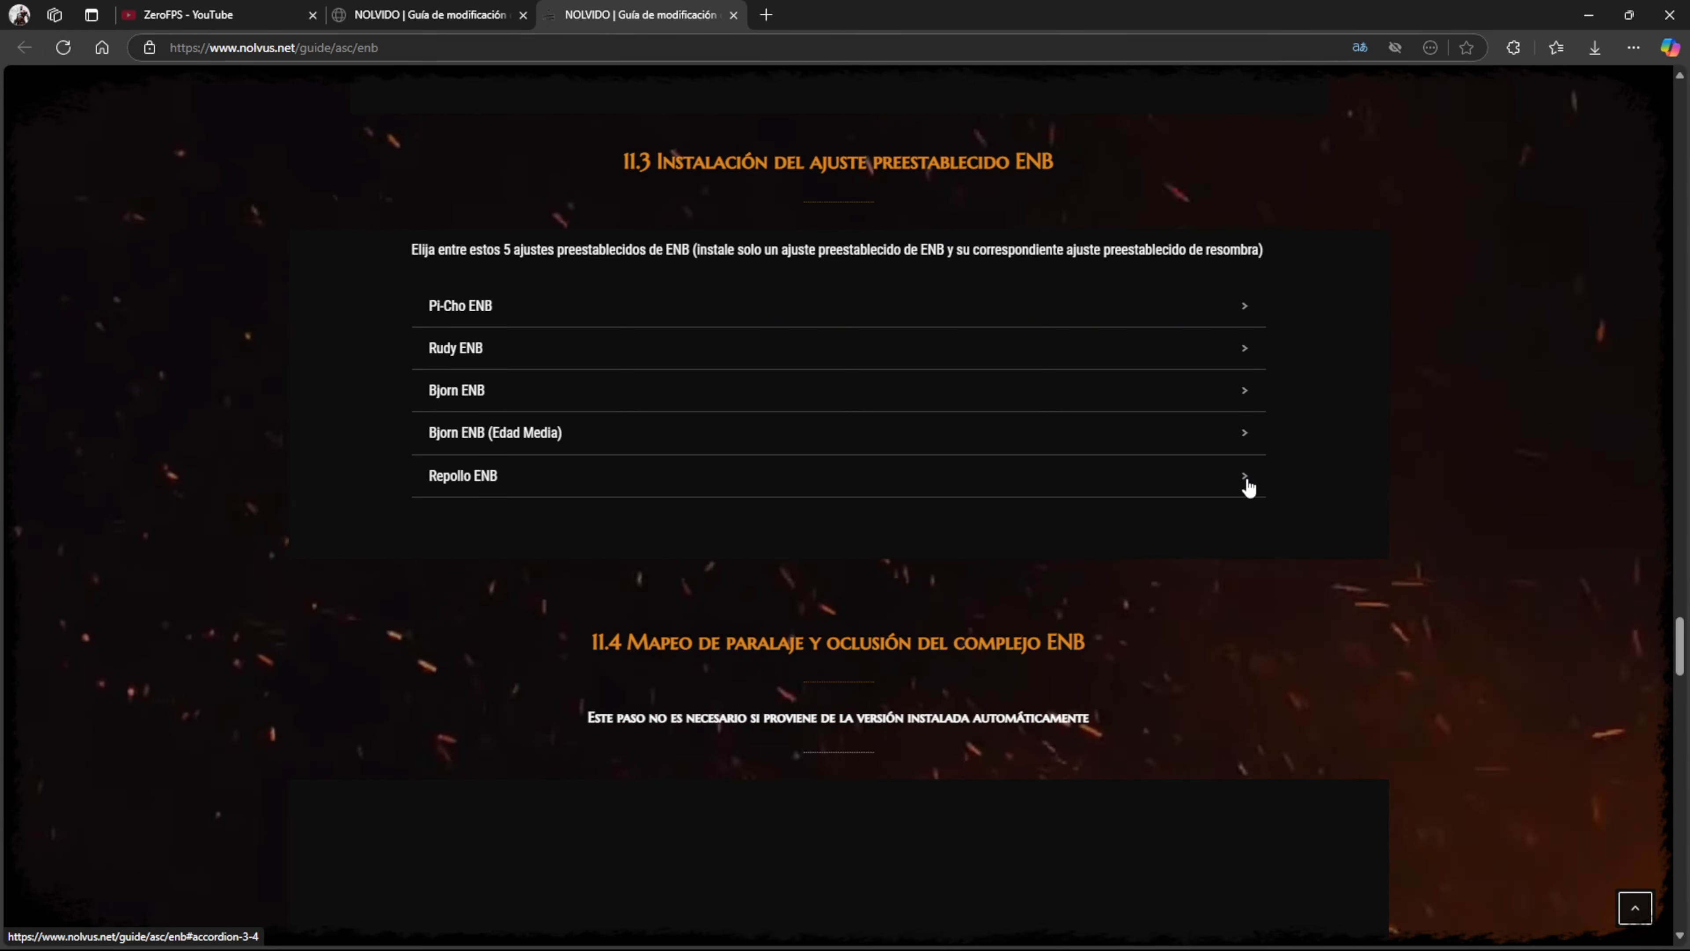
- Expand the guide's Repollo ENB section and download Cabbage ENB-103042-1-1-1706600456.7z from Nexus Mods with the slow download
click(1249, 486)
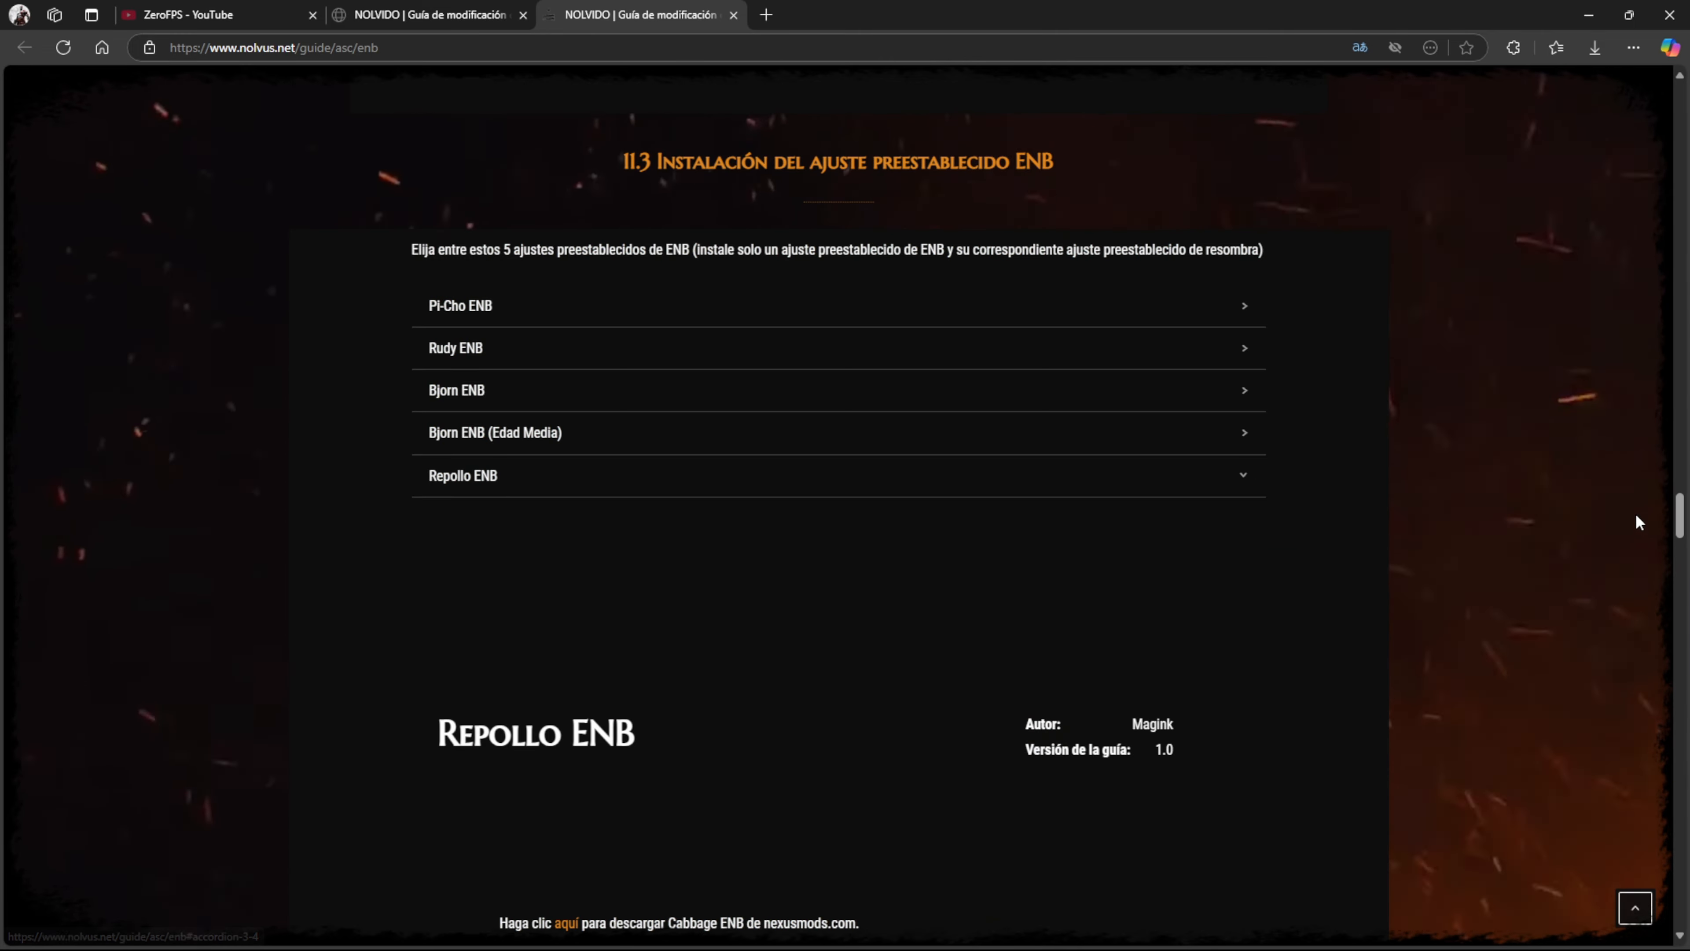
drag(1681, 526, 1681, 562)
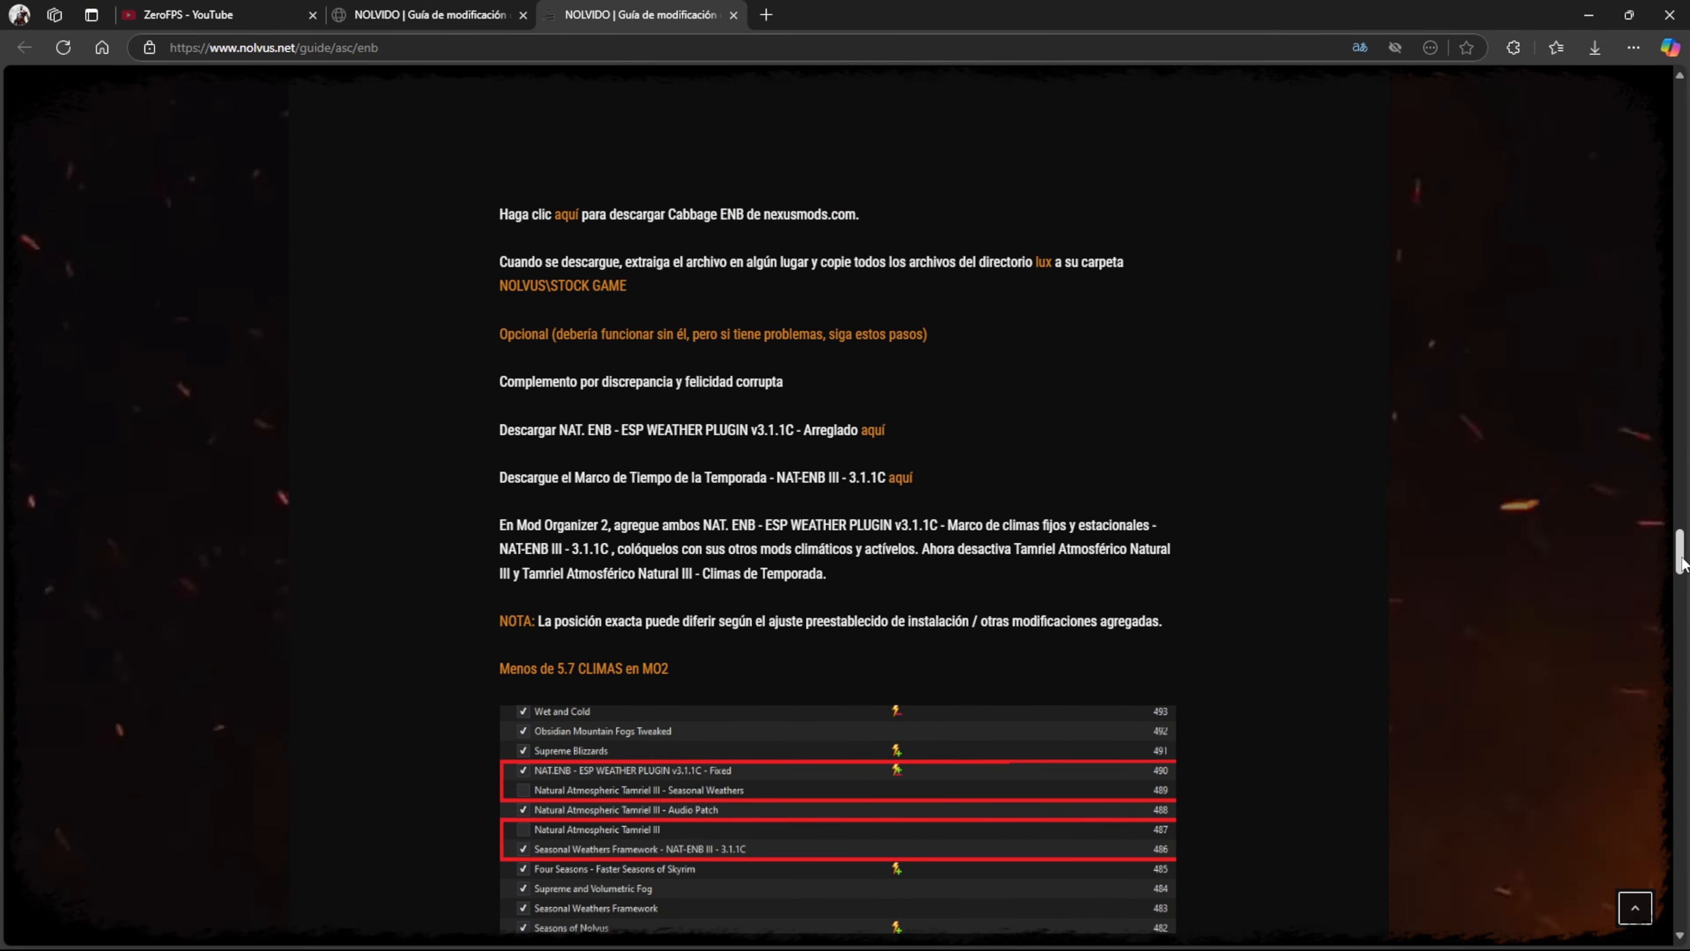
click(567, 214)
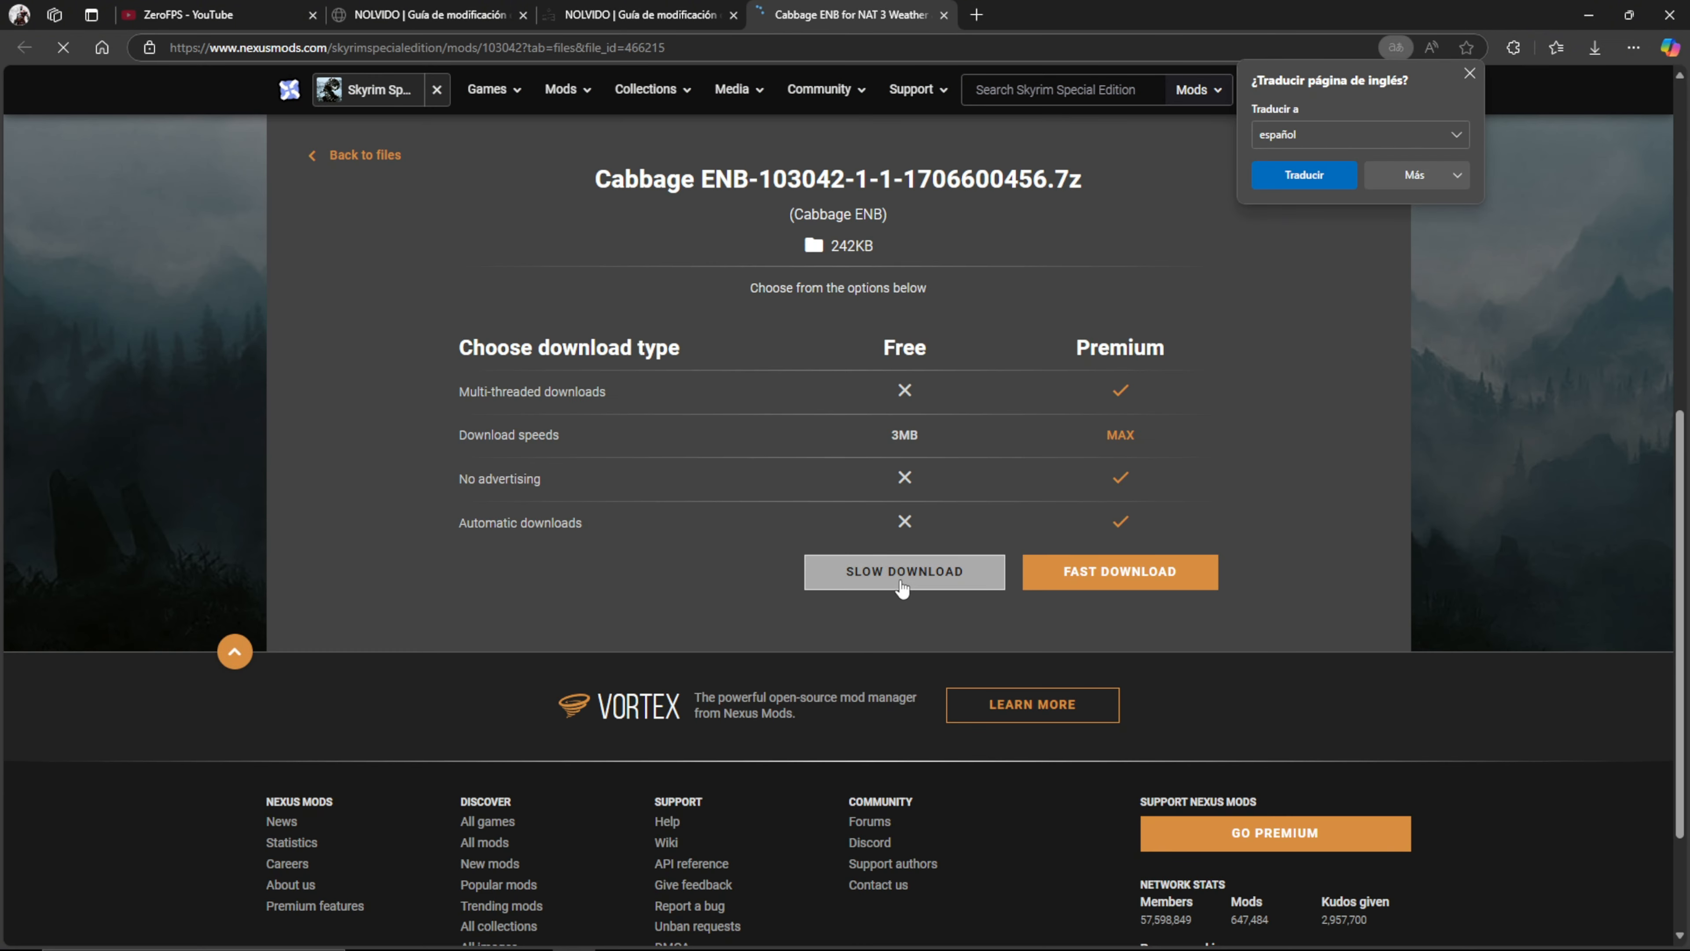
click(901, 578)
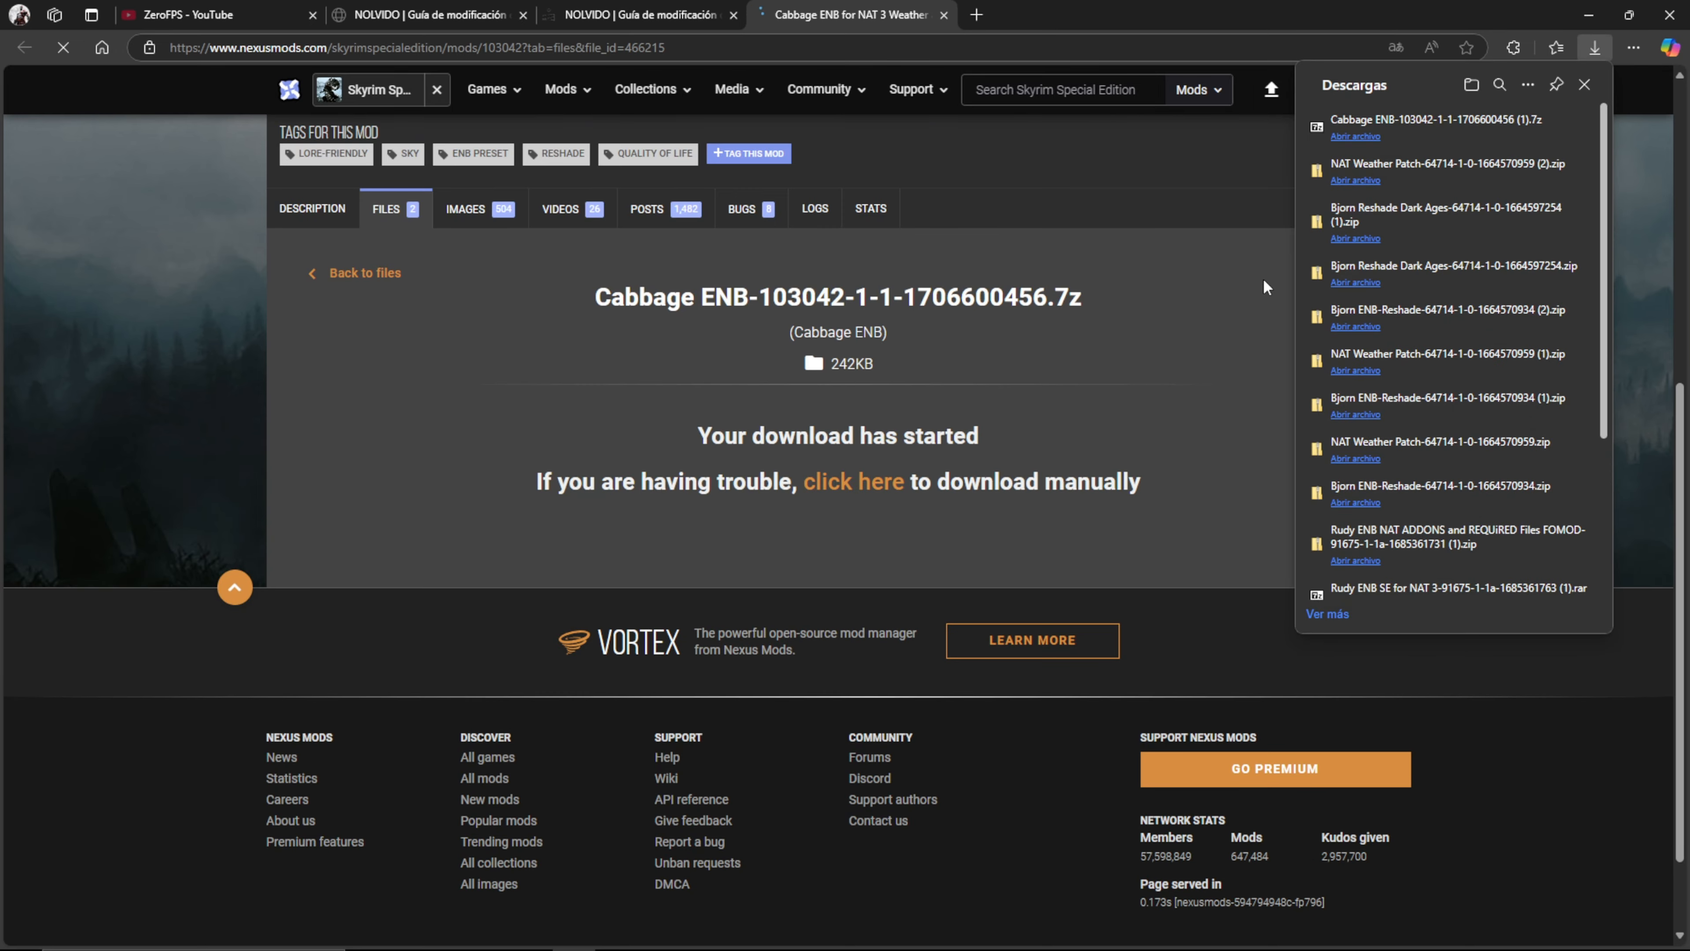
- Open the downloaded Cabbage ENB archive and place it beside the STOCK GAME folder window
click(1355, 136)
click(1534, 29)
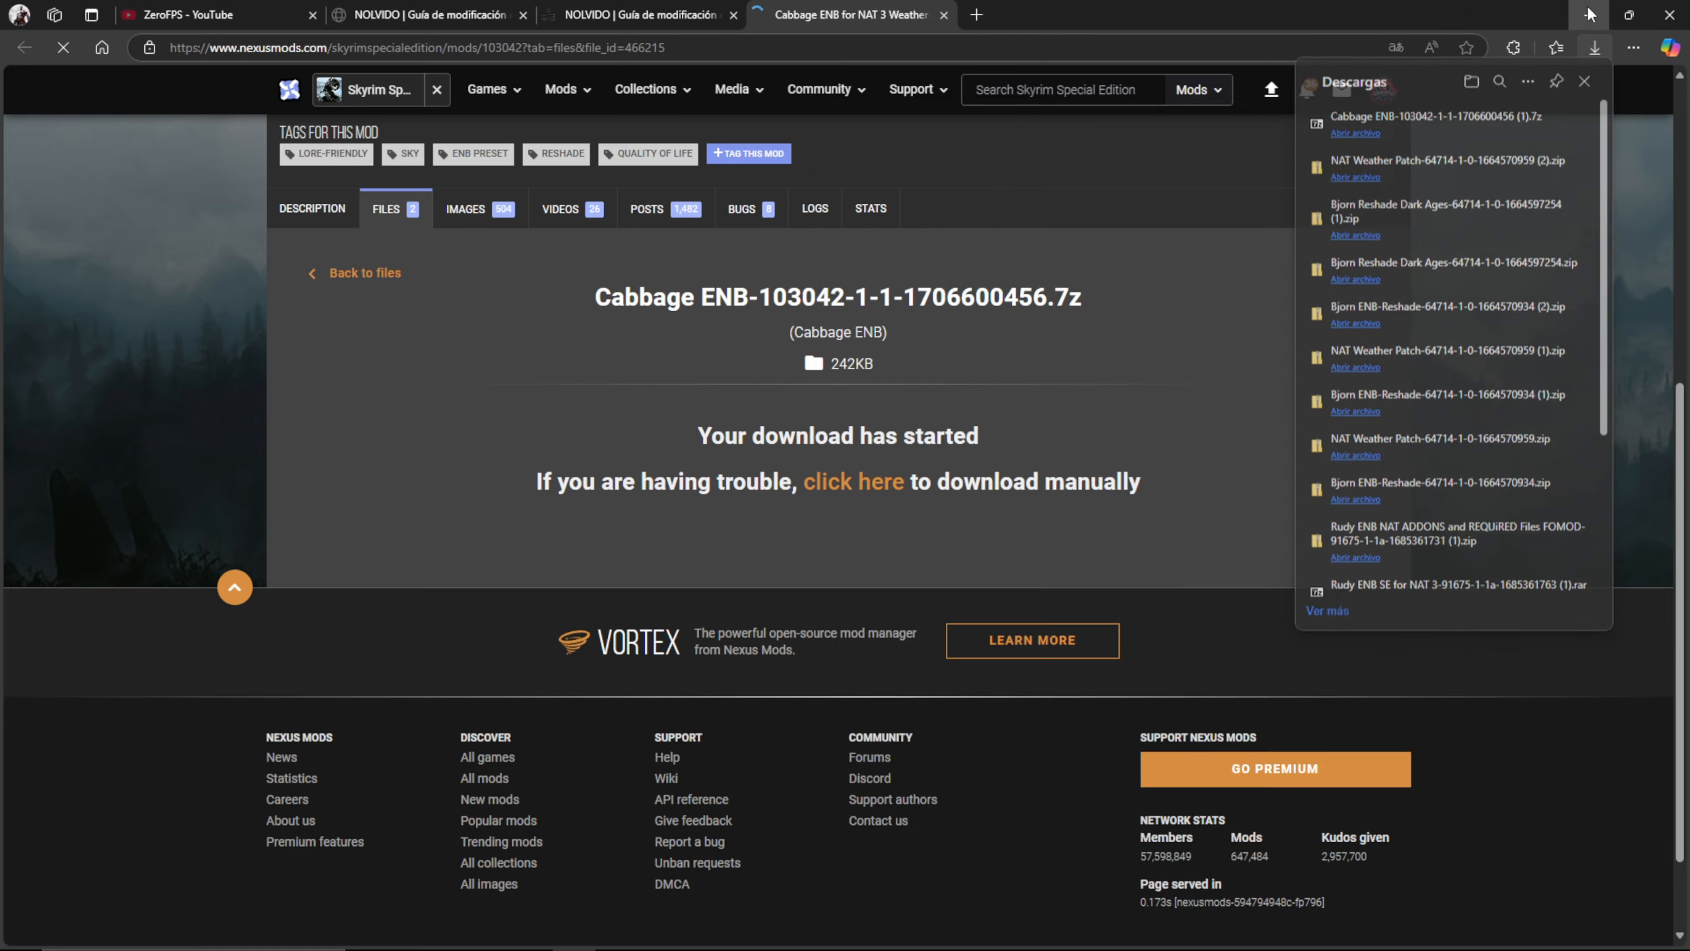
click(1588, 14)
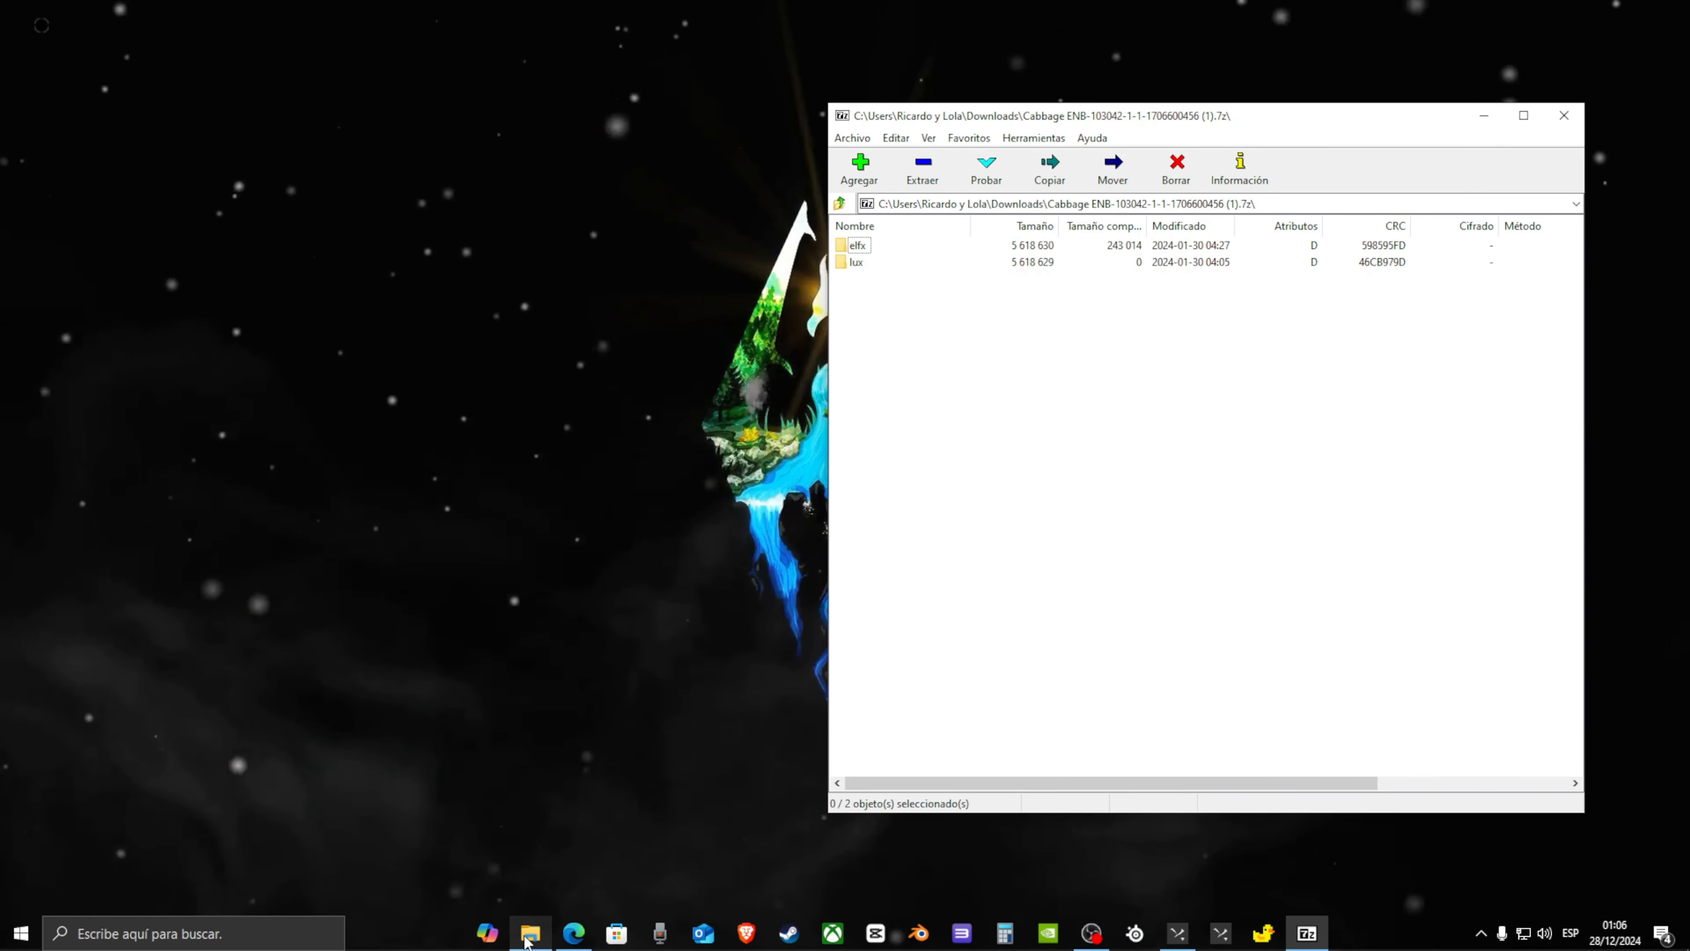
click(526, 934)
drag(970, 124, 1020, 155)
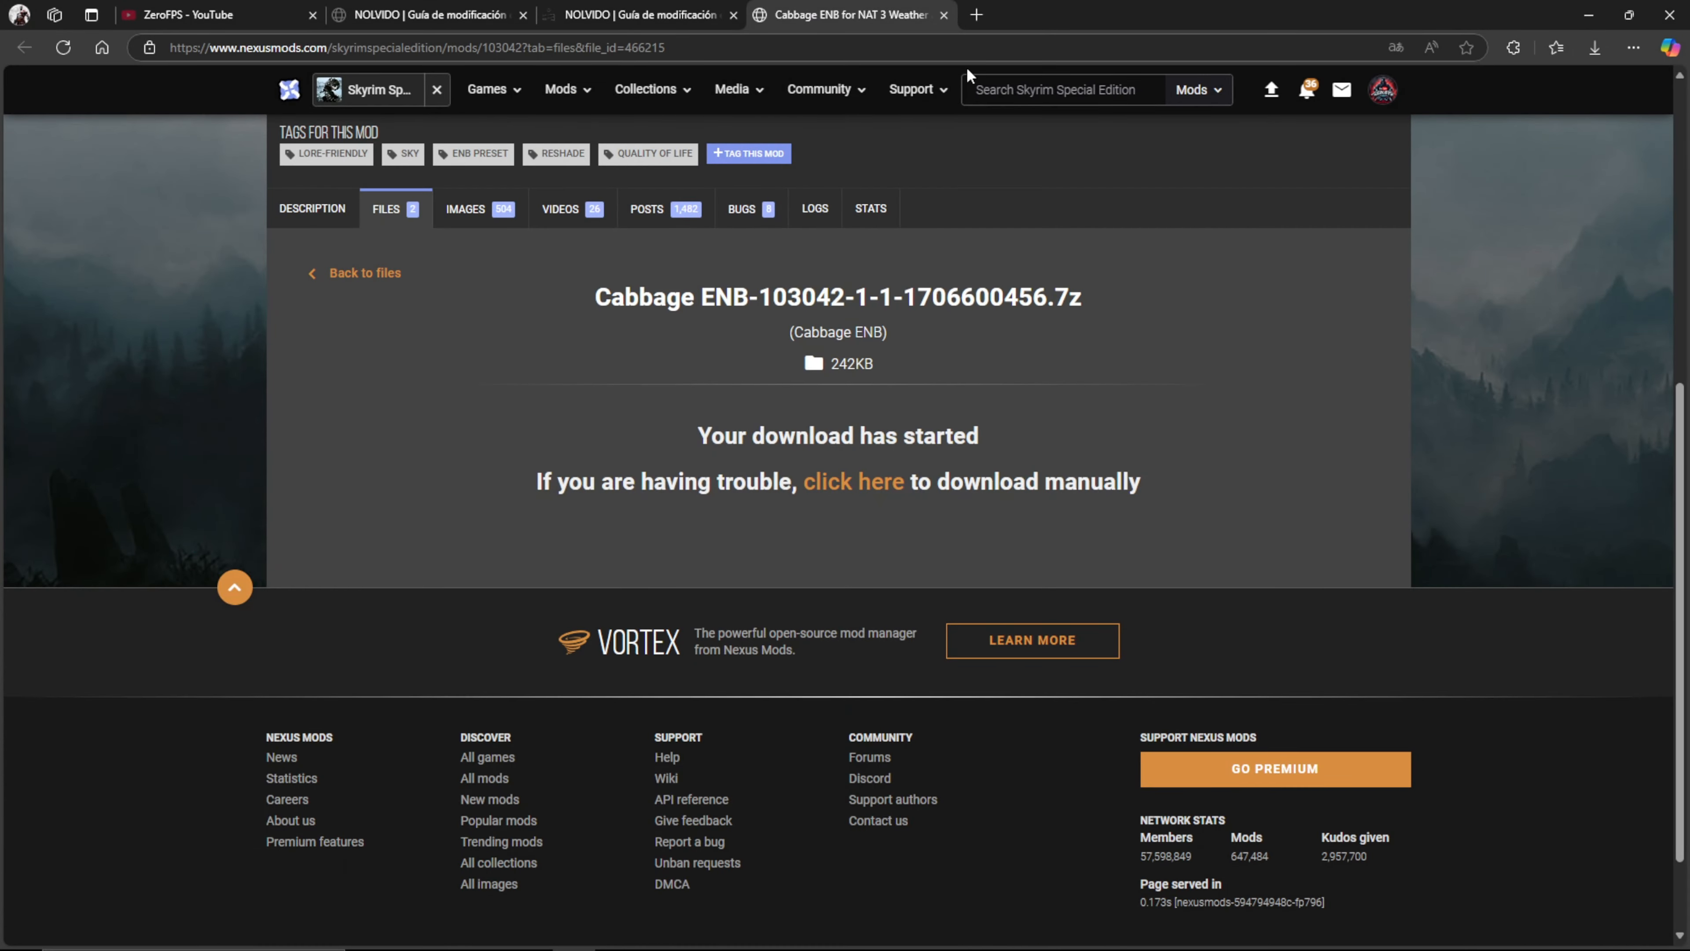
- Highlight the lux directory in the guide's copy instruction and open the lux folder in the Cabbage ENB archive
click(944, 15)
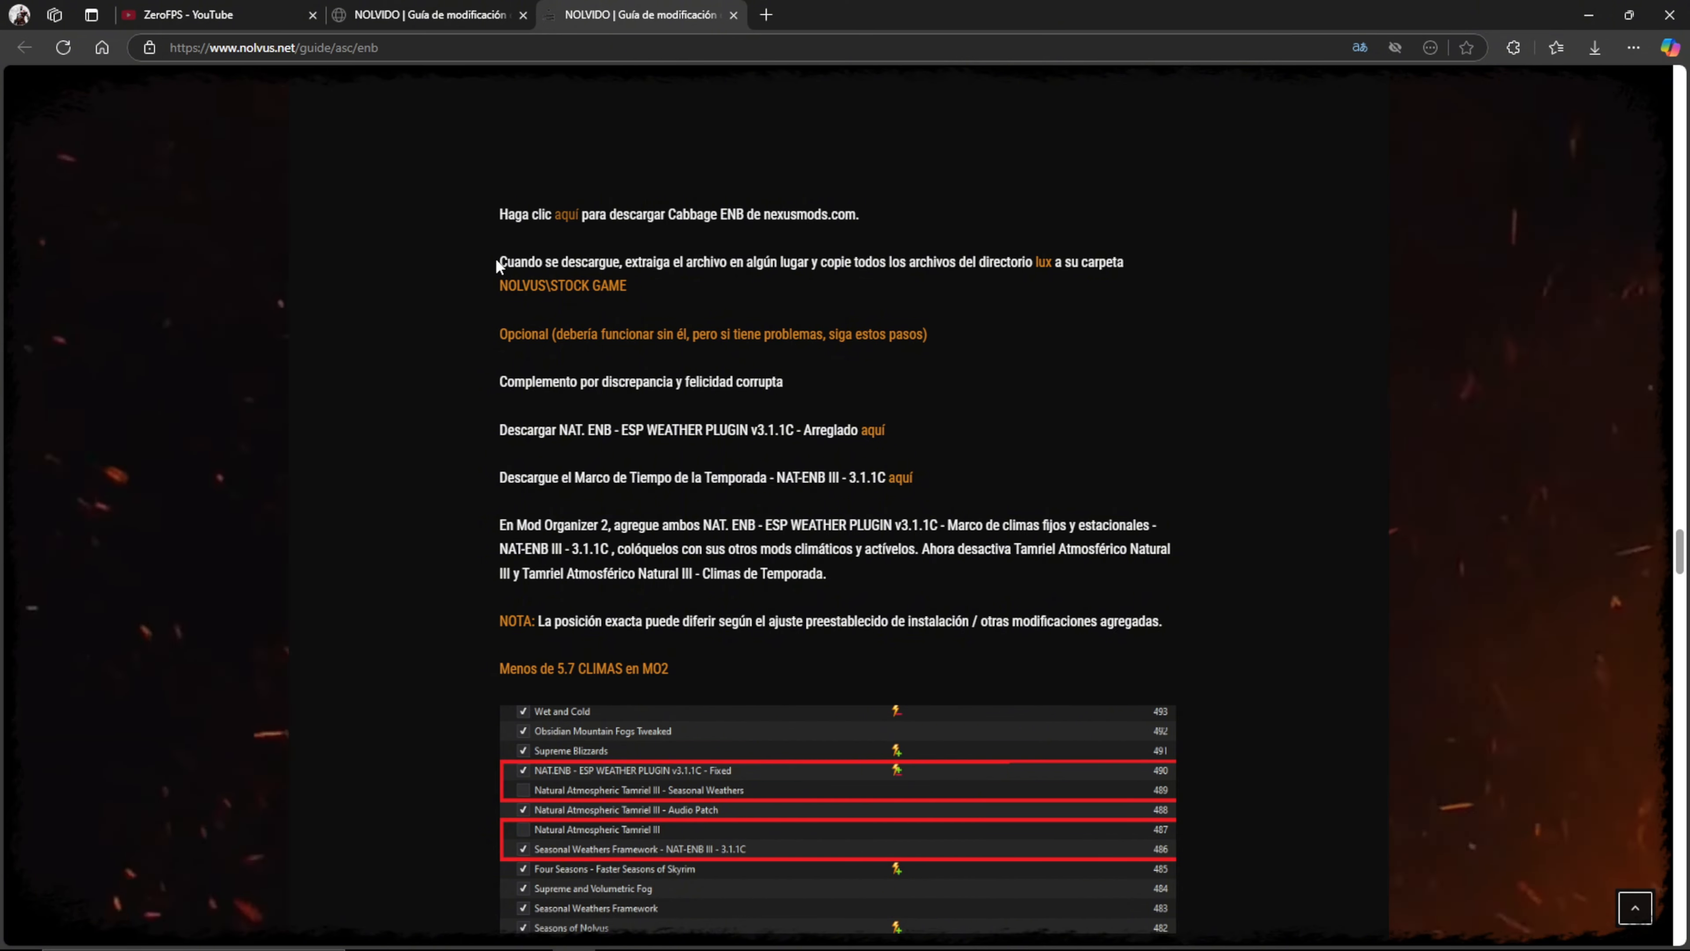
double_click(1048, 260)
click(998, 297)
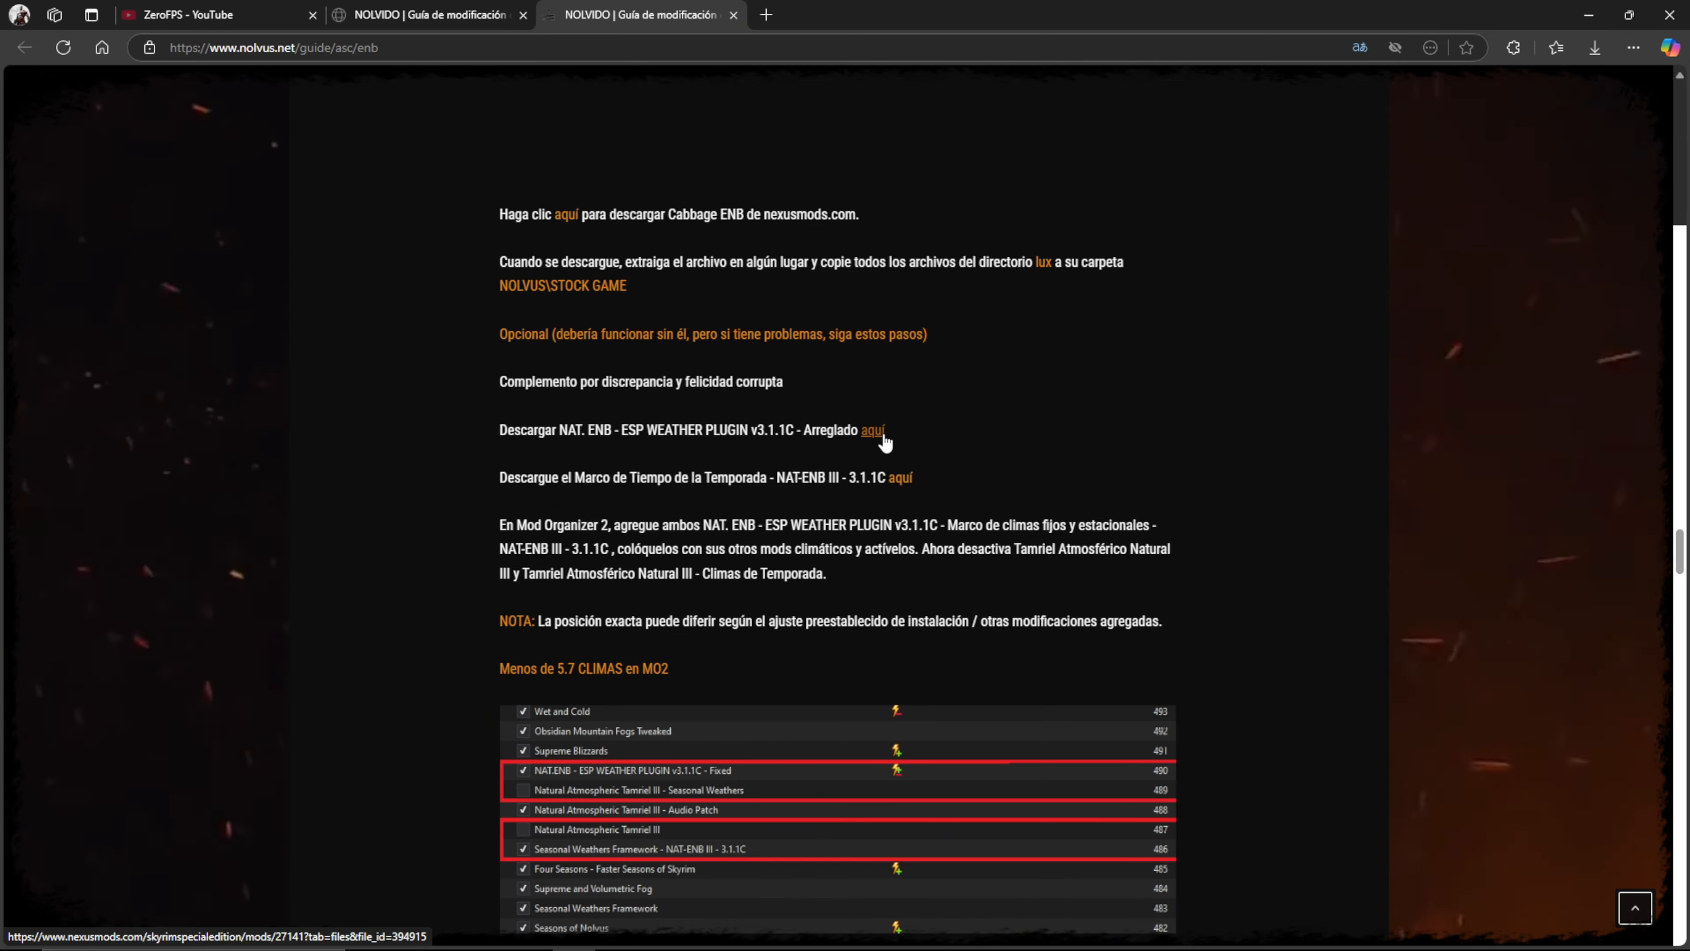
click(1596, 15)
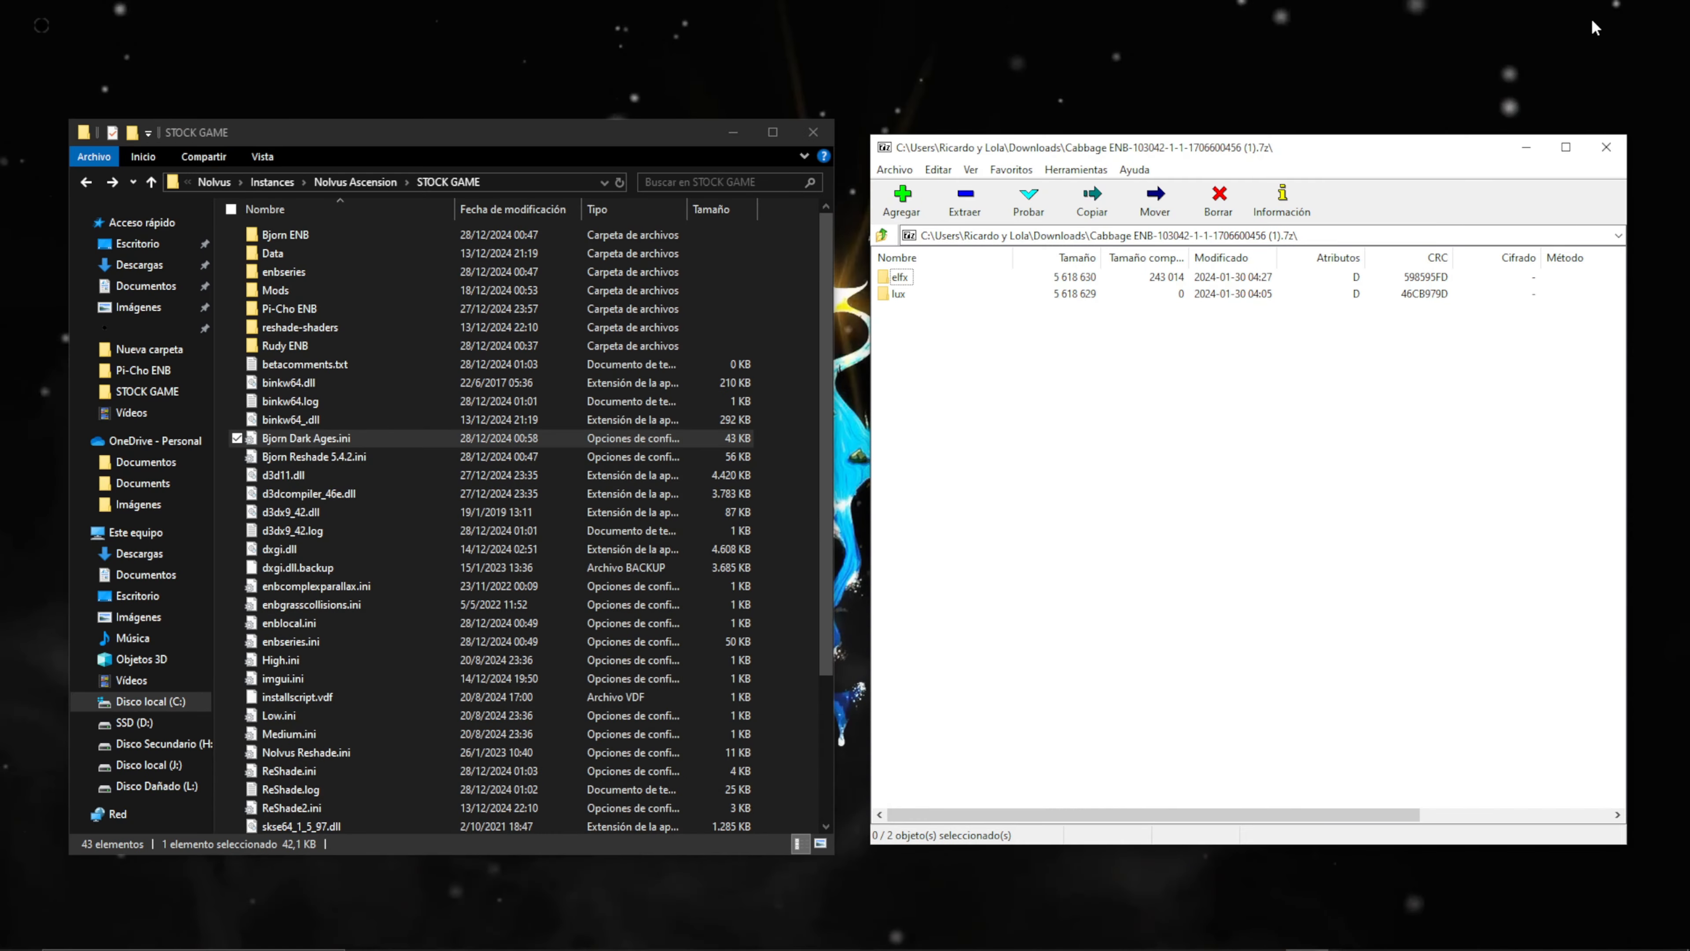
double_click(906, 294)
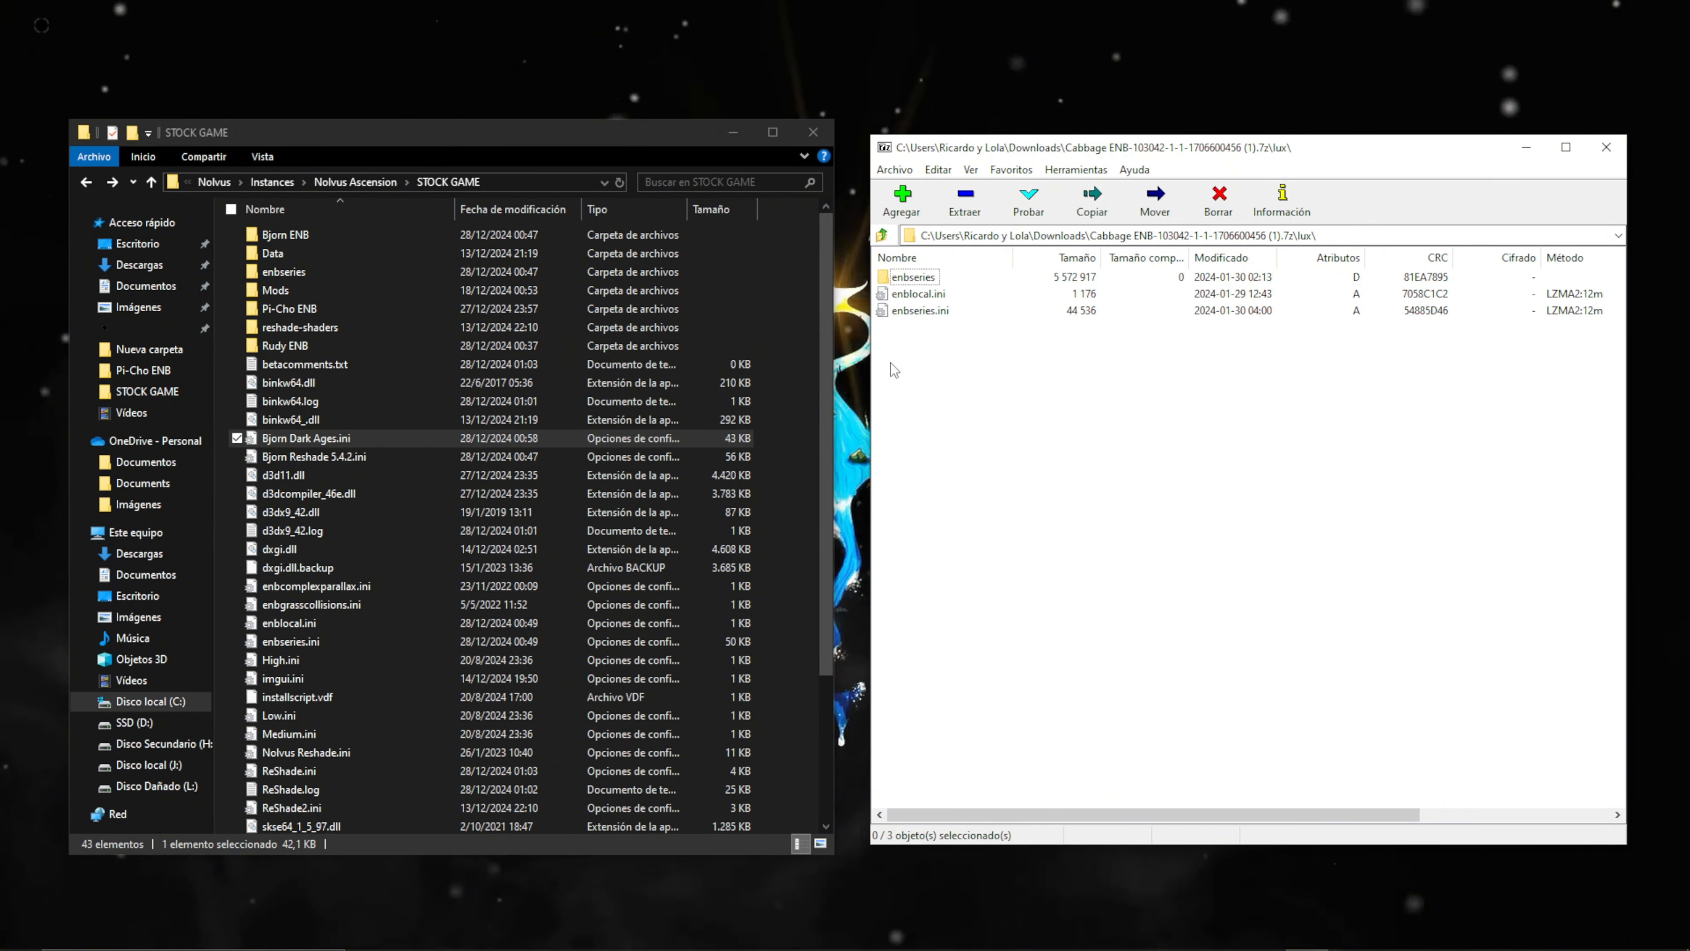
- Create a new folder named BJORN DARK AGE in the STOCK GAME folder
click(798, 339)
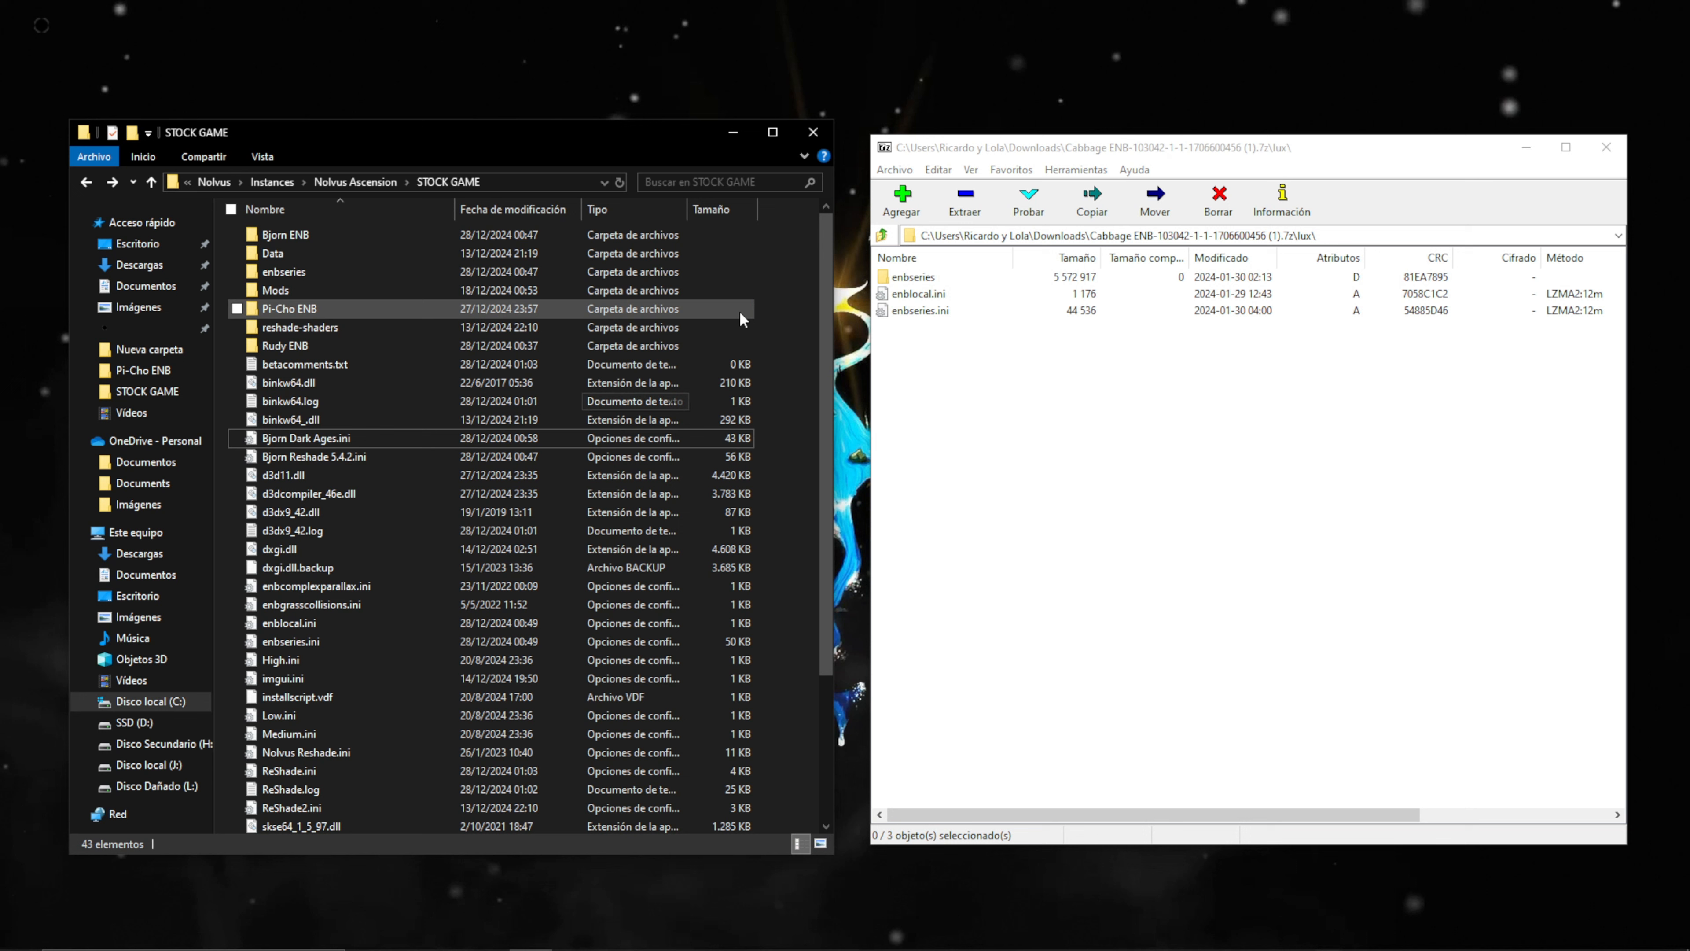
right_click(783, 370)
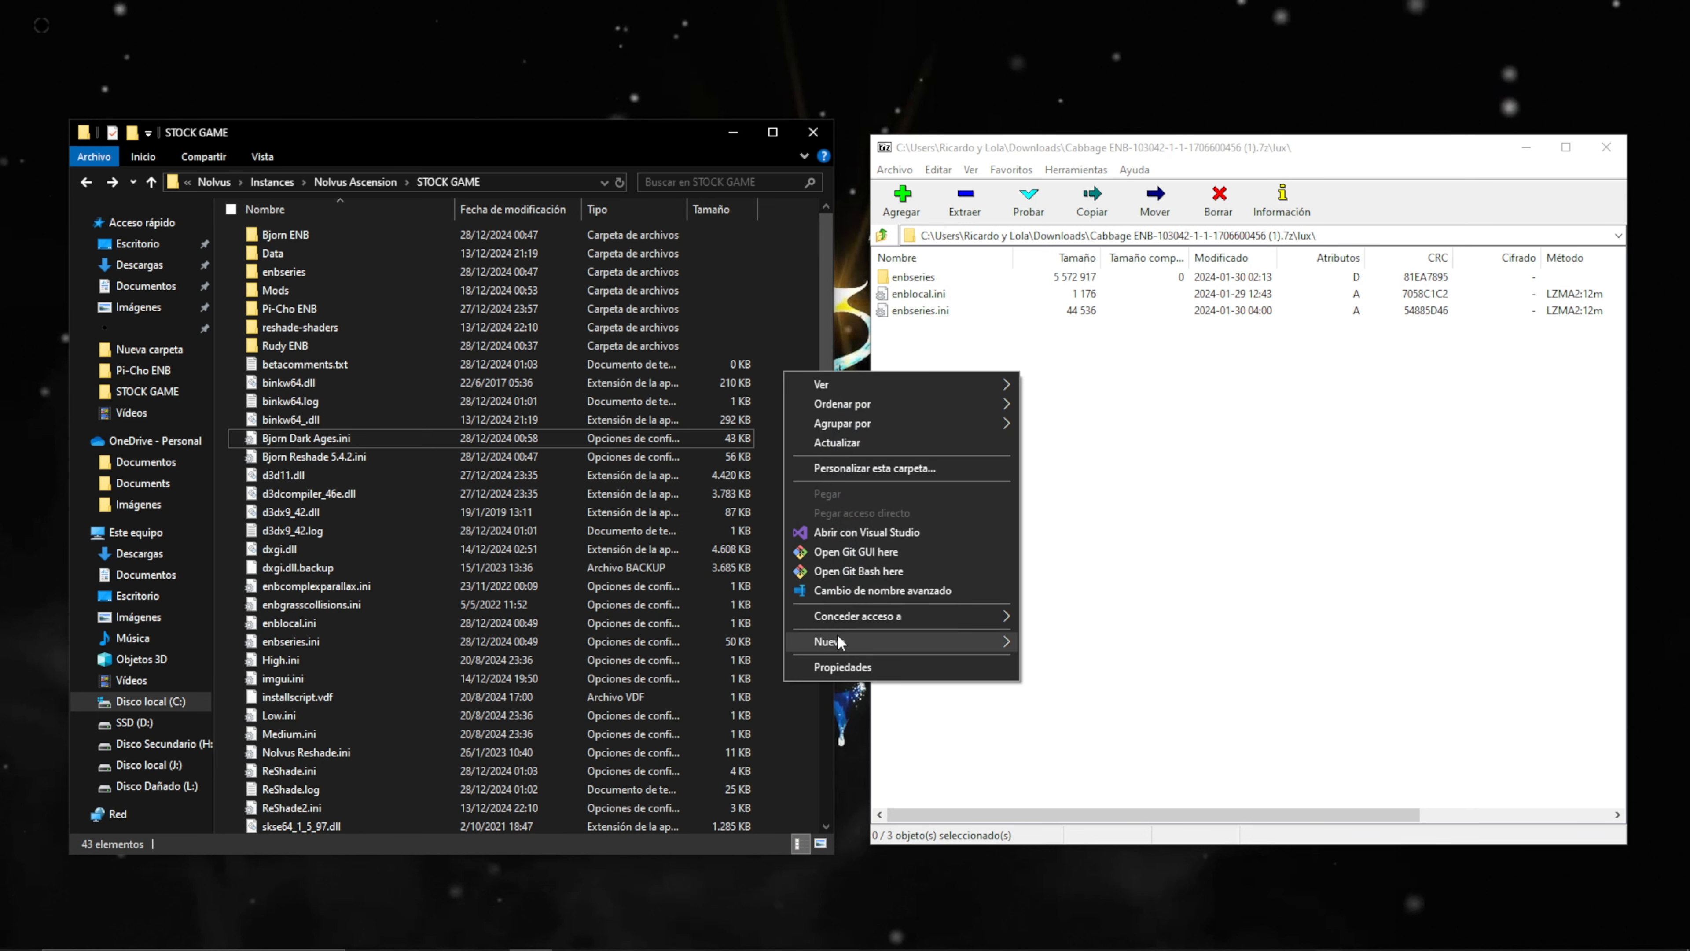
mouse_move(838, 639)
click(1062, 642)
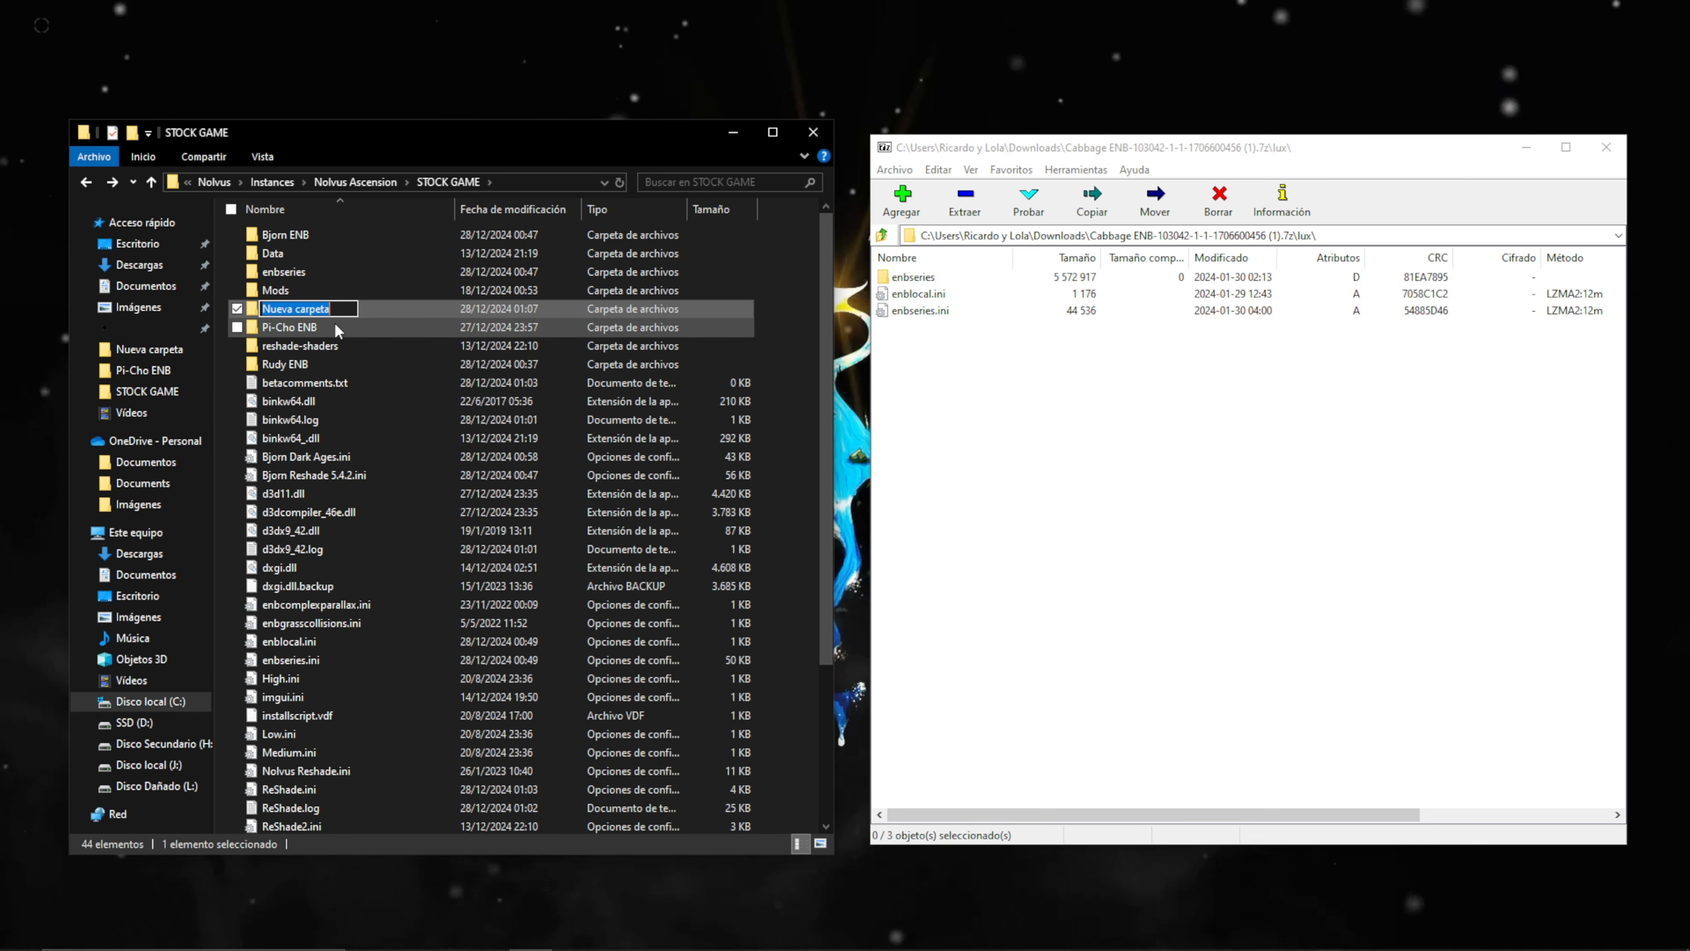
text(BJORN DARK AGE)
key(Return)
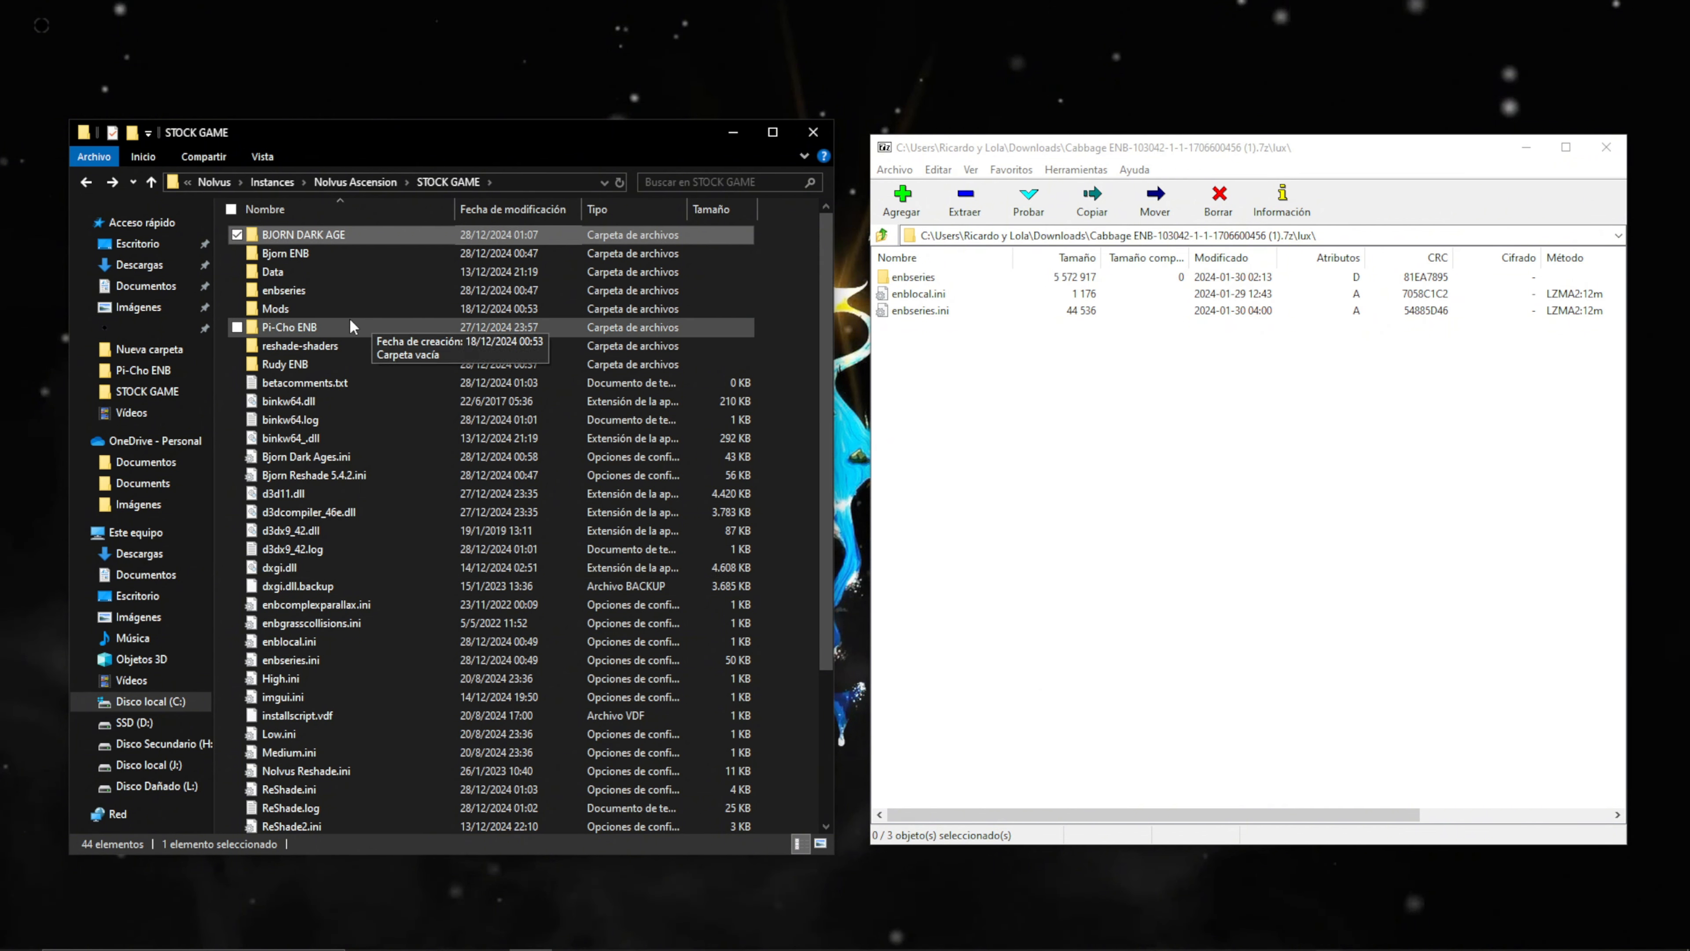
- Move the enbseries folder, enblocal.ini, enbseries.ini, Bjorn Dark Ages.ini and Bjorn Reshade 5.4.2.ini into BJORN DARK AGE, and return to STOCK GAME
click(239, 296)
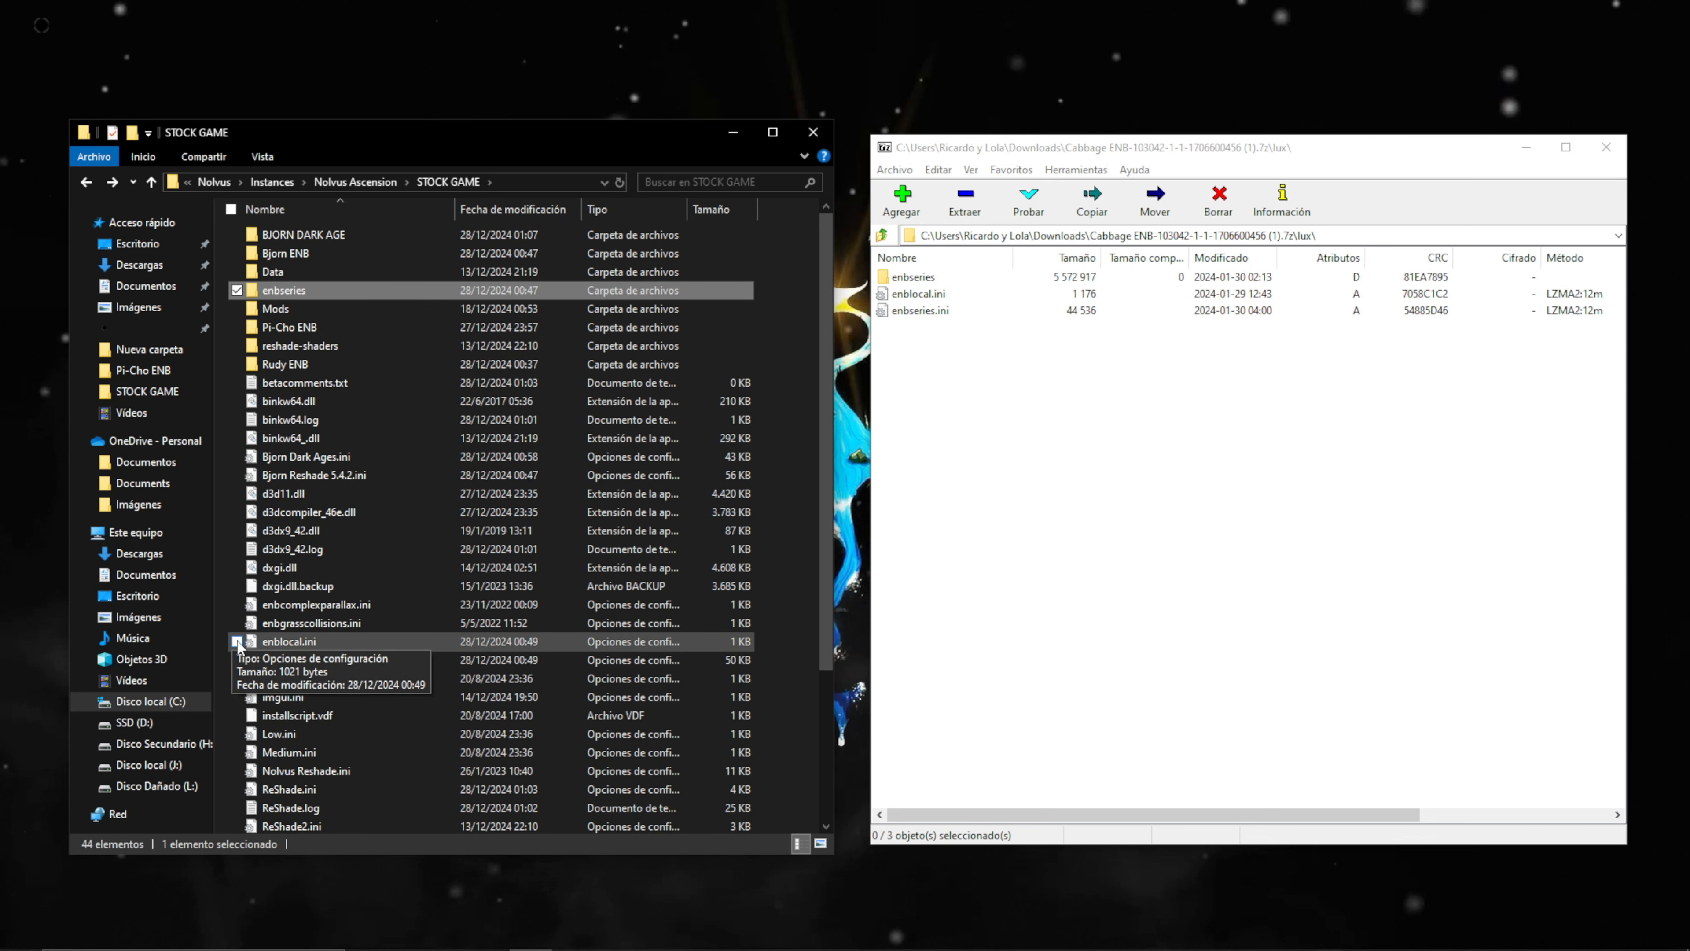
click(236, 641)
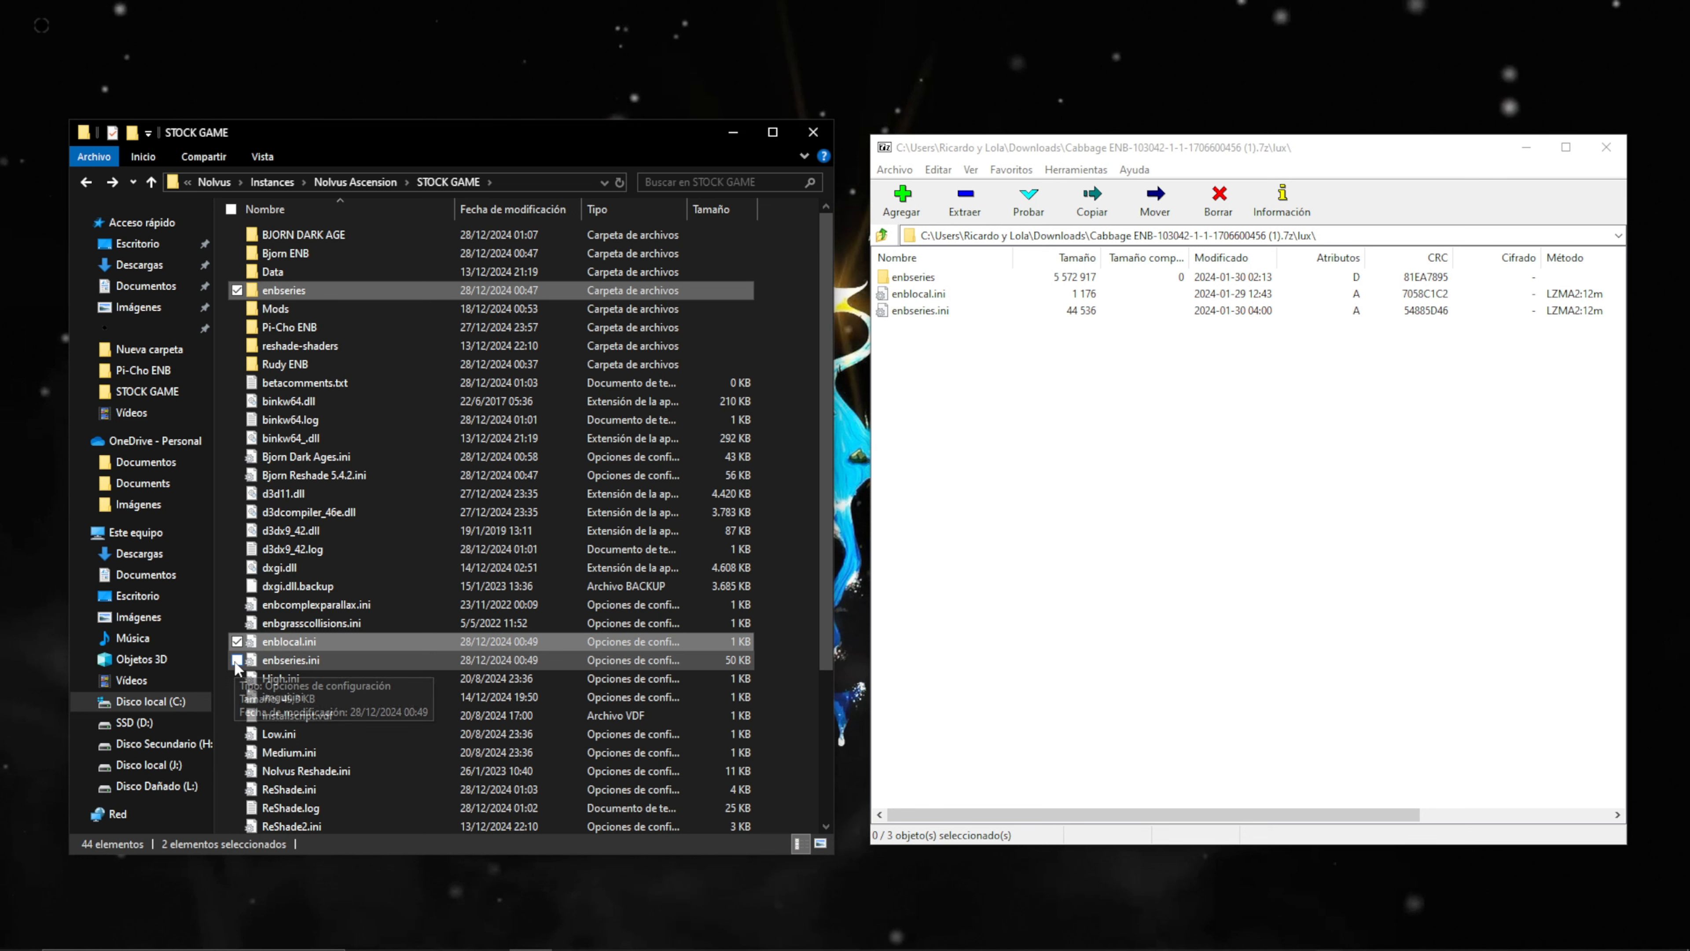
click(236, 660)
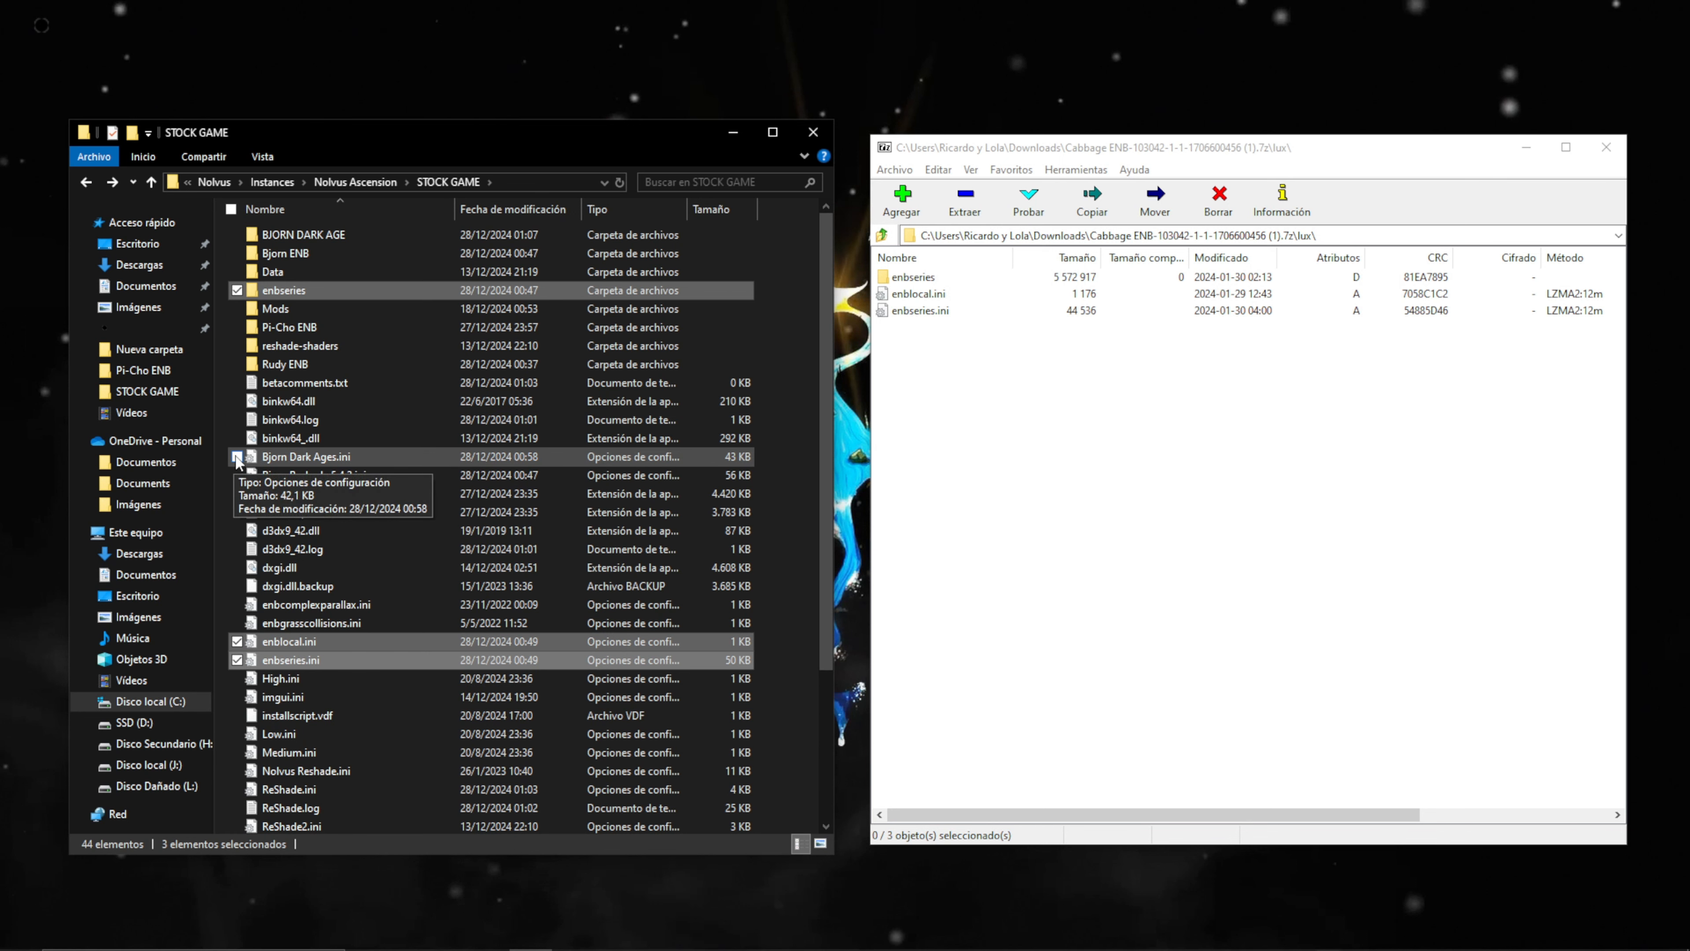
click(236, 457)
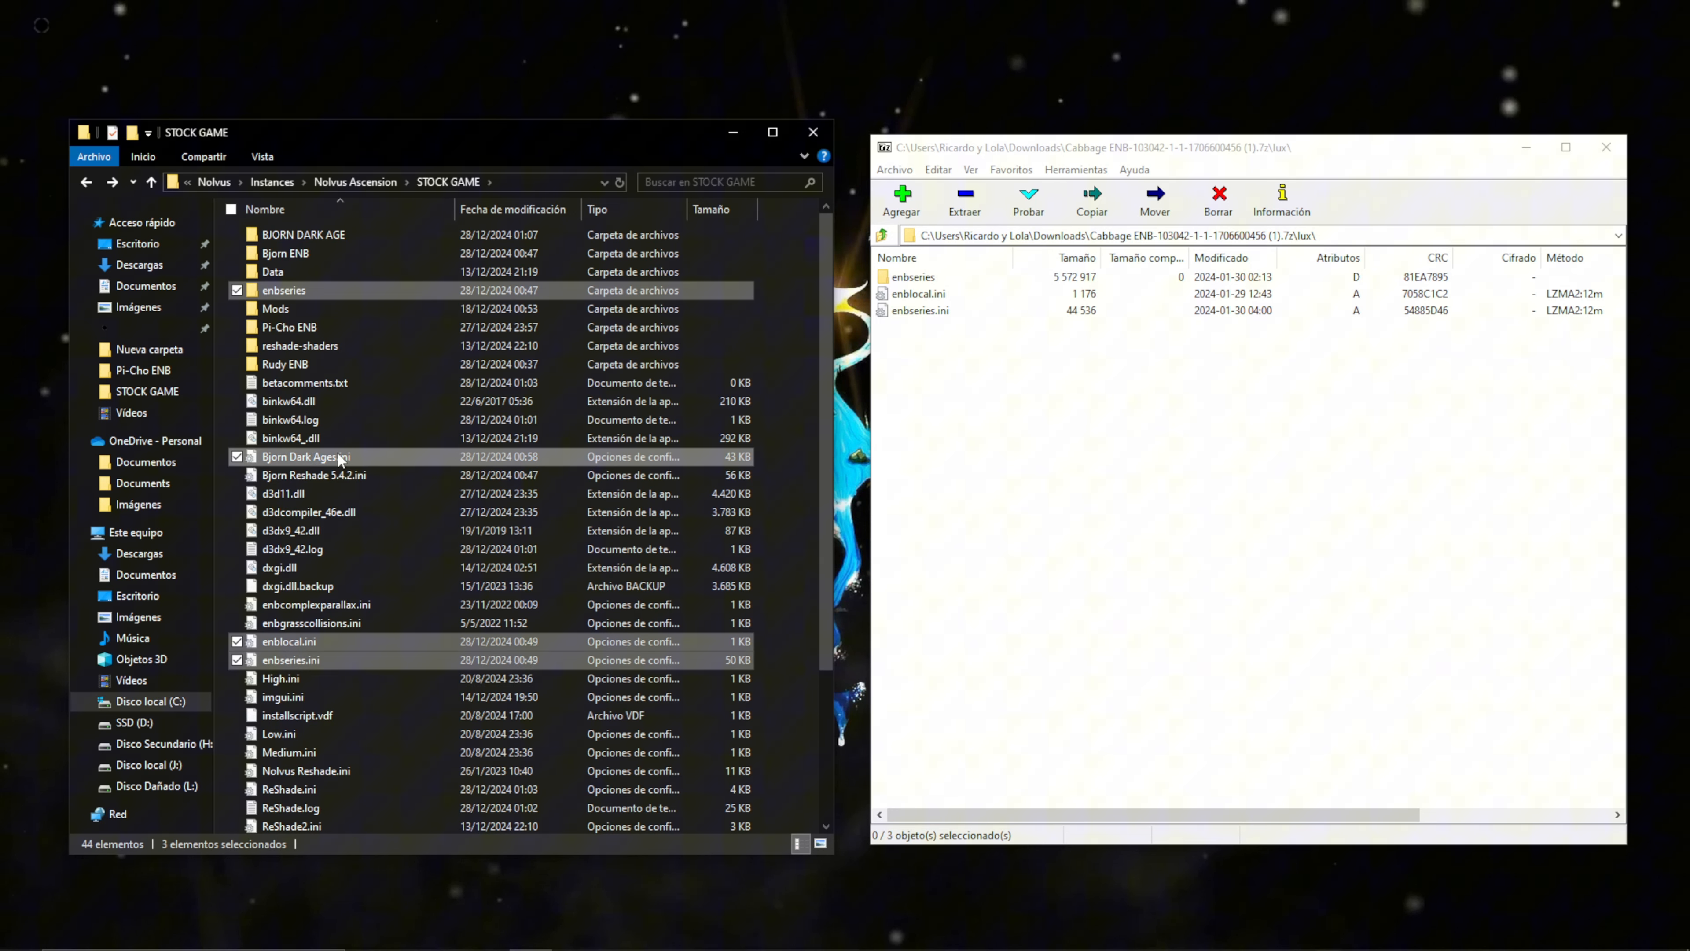
click(236, 474)
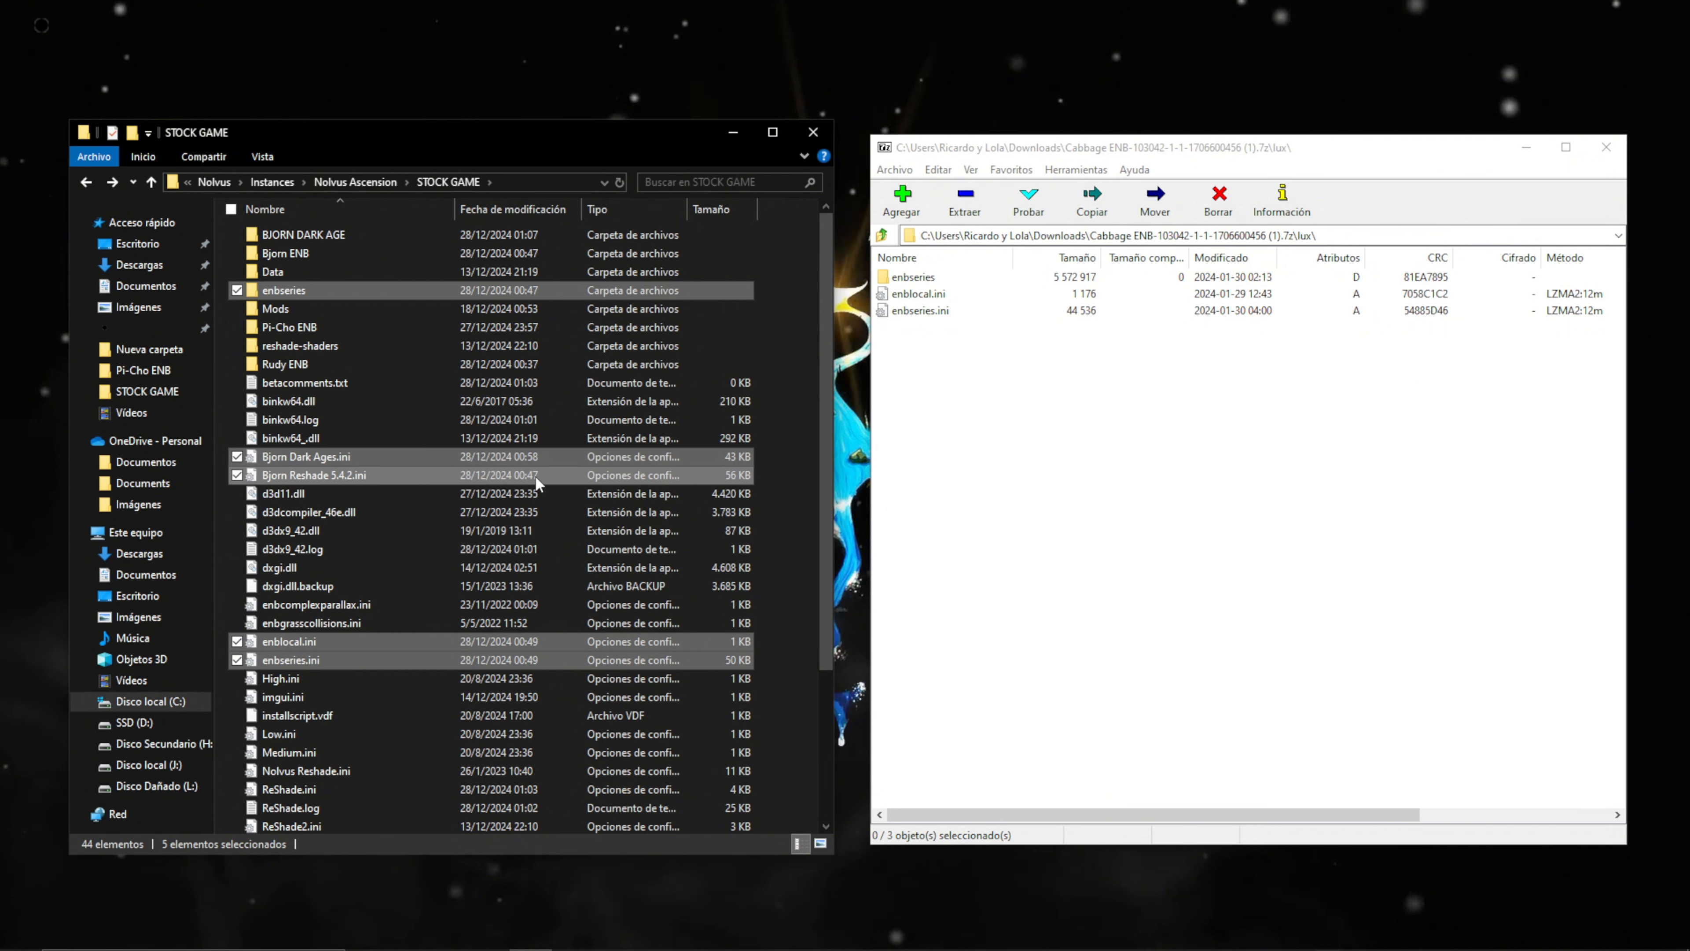
right_click(420, 463)
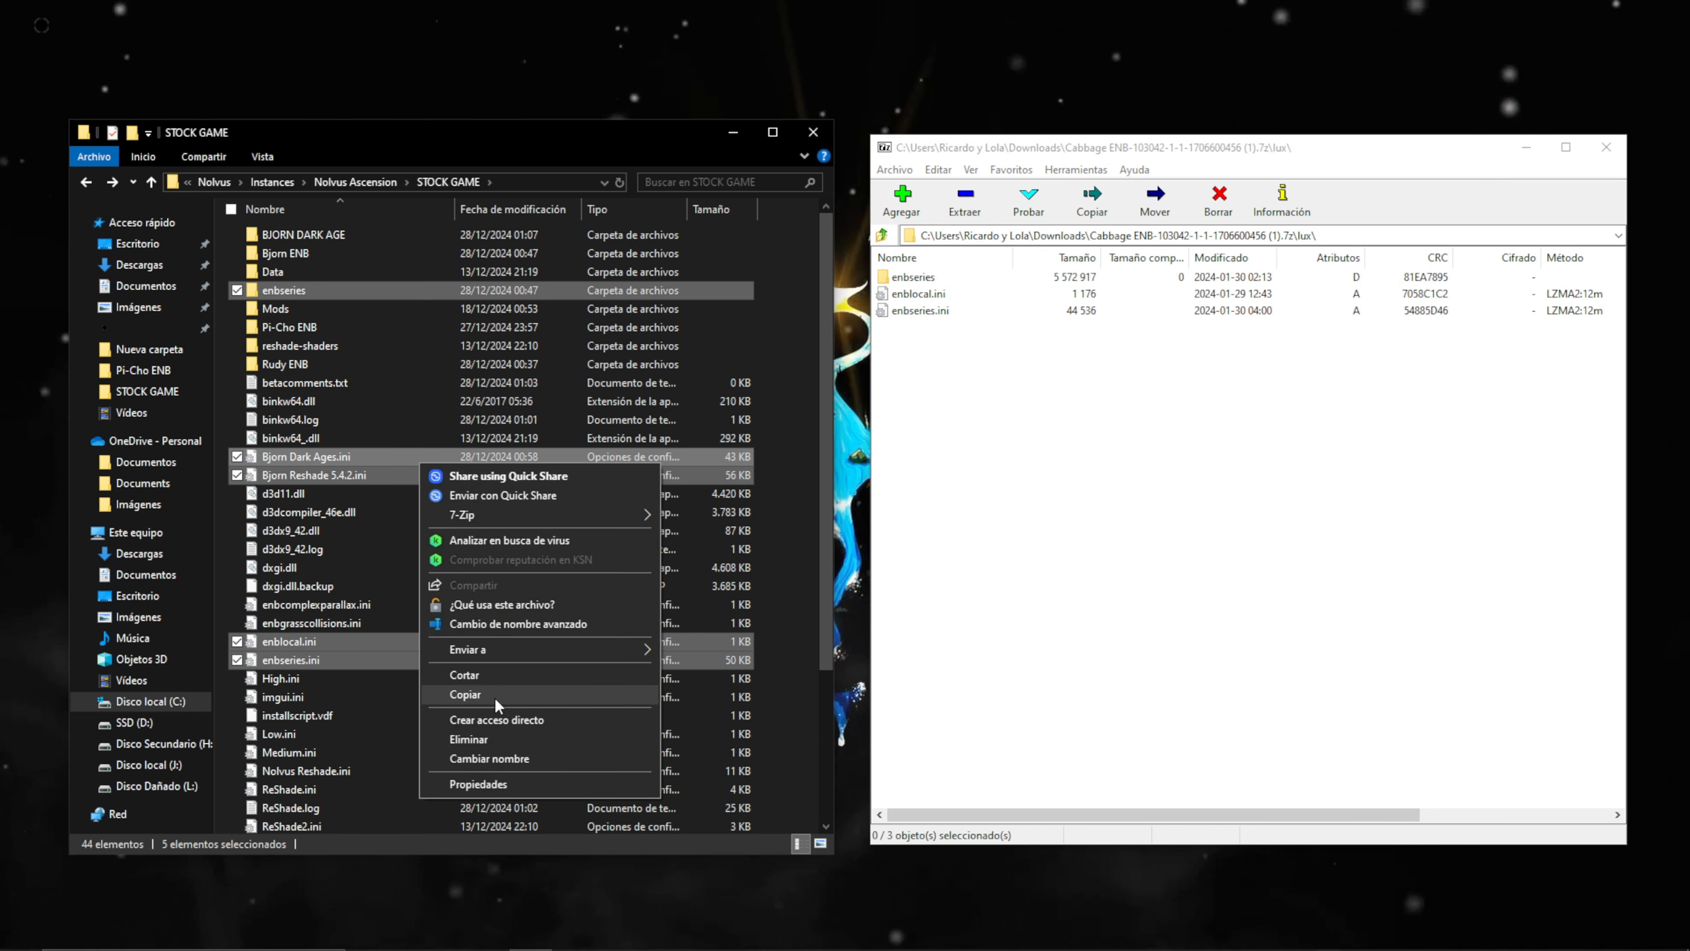
click(494, 679)
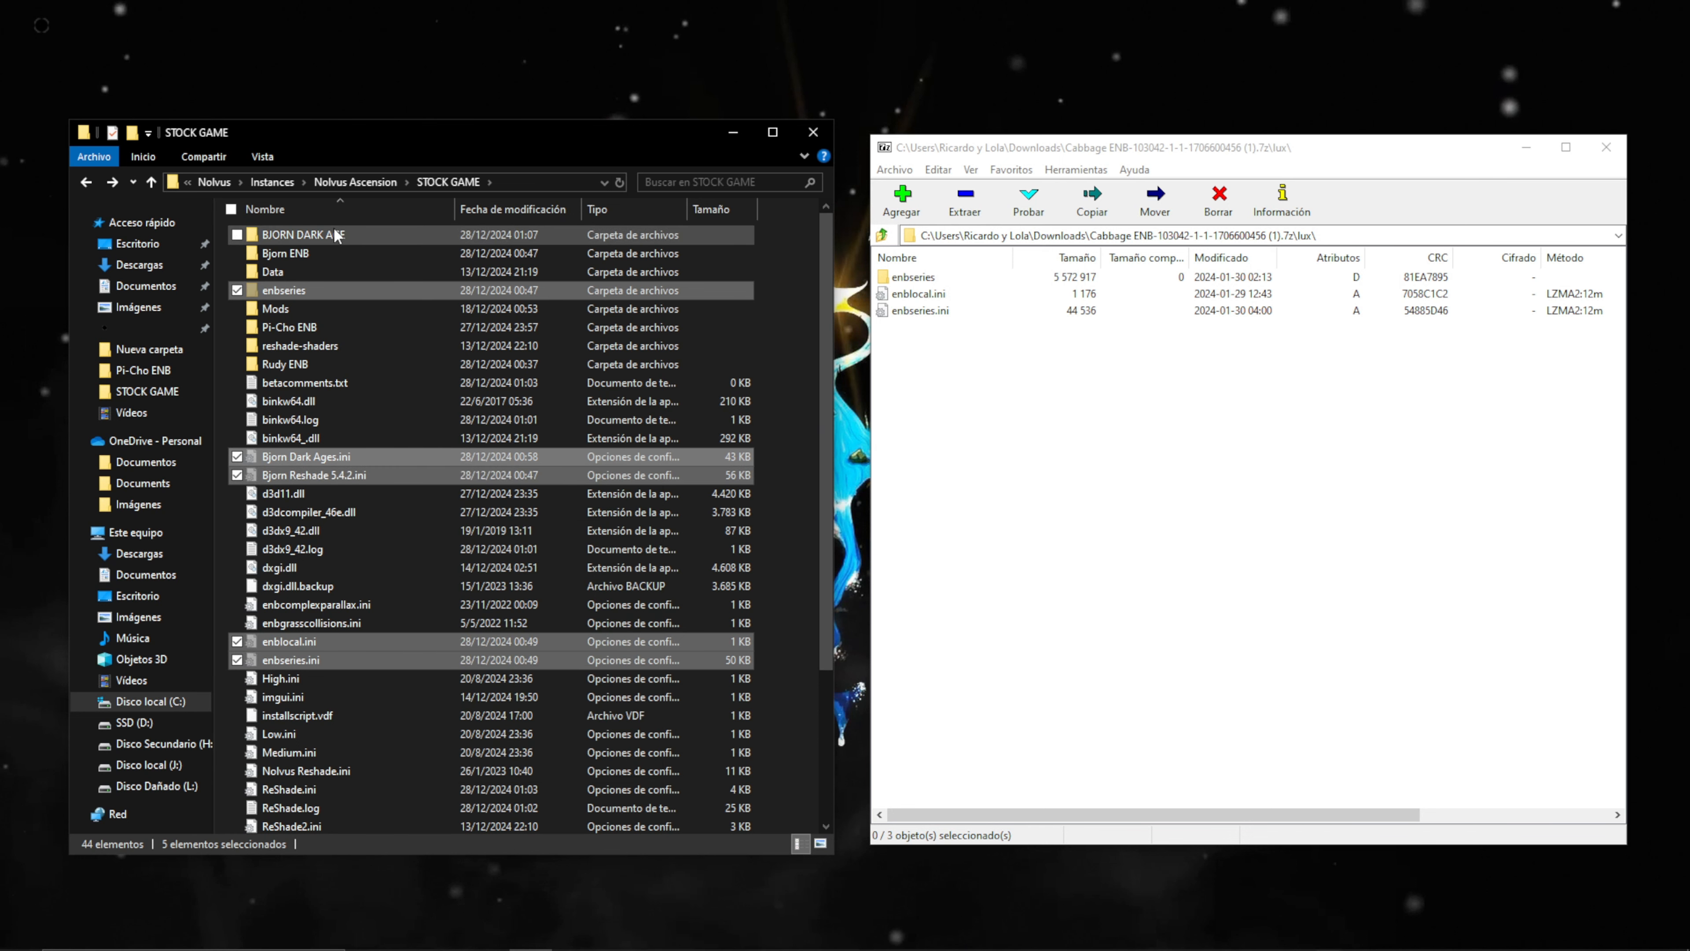
double_click(319, 235)
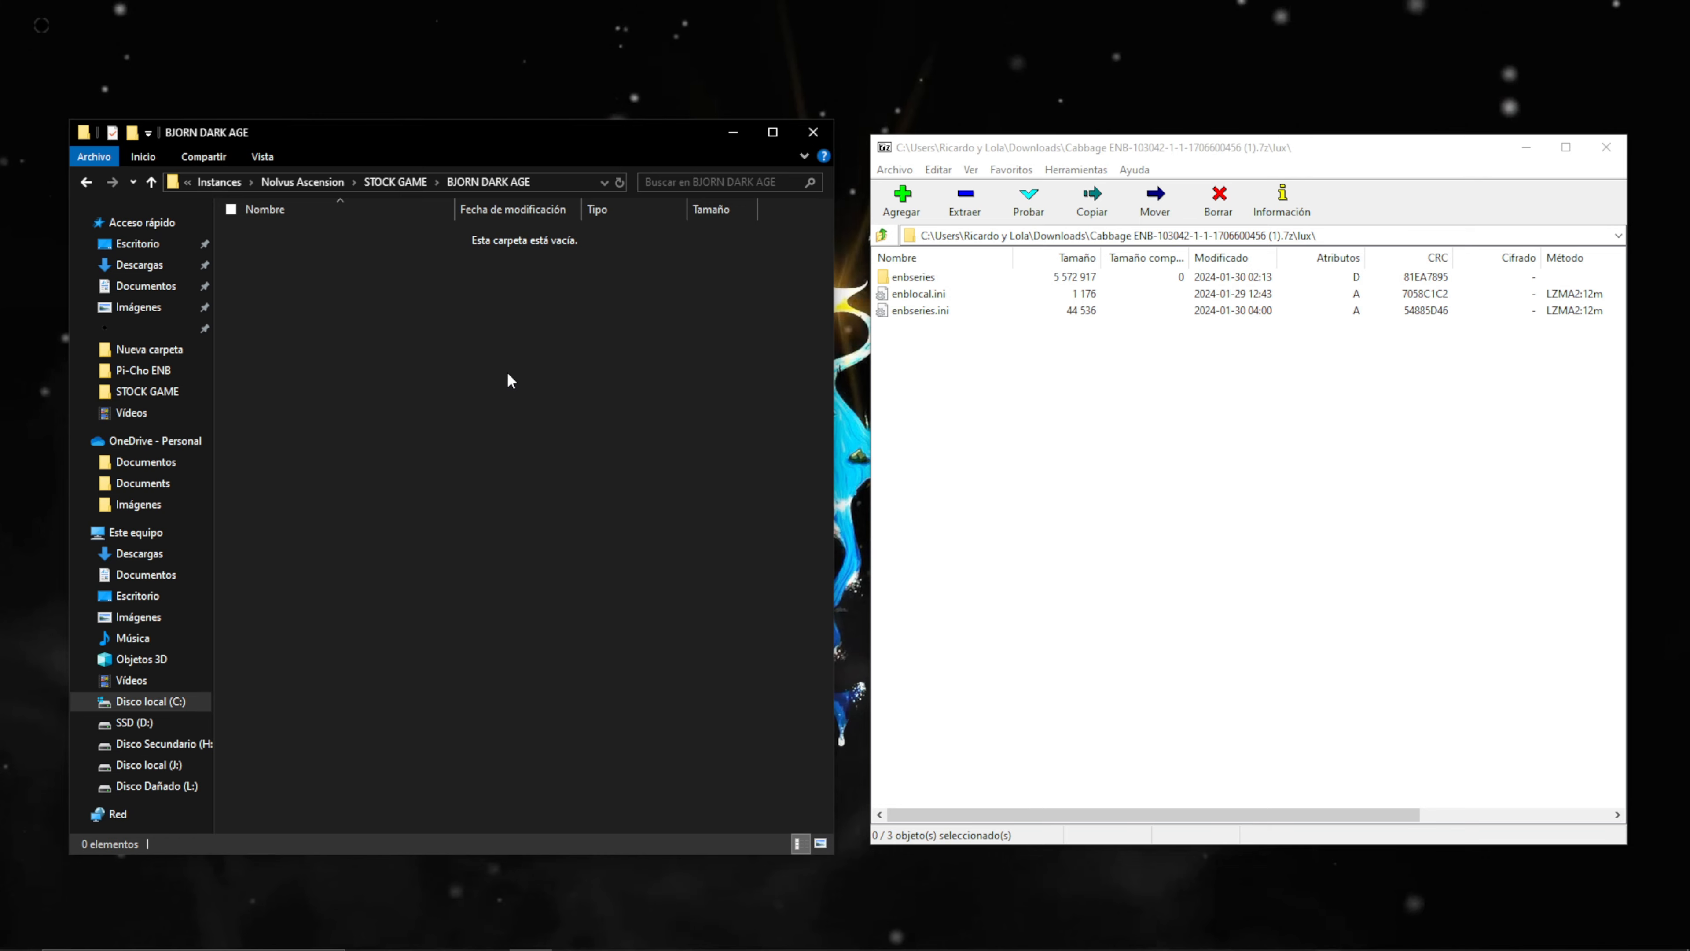
key(ctrl+v)
click(528, 406)
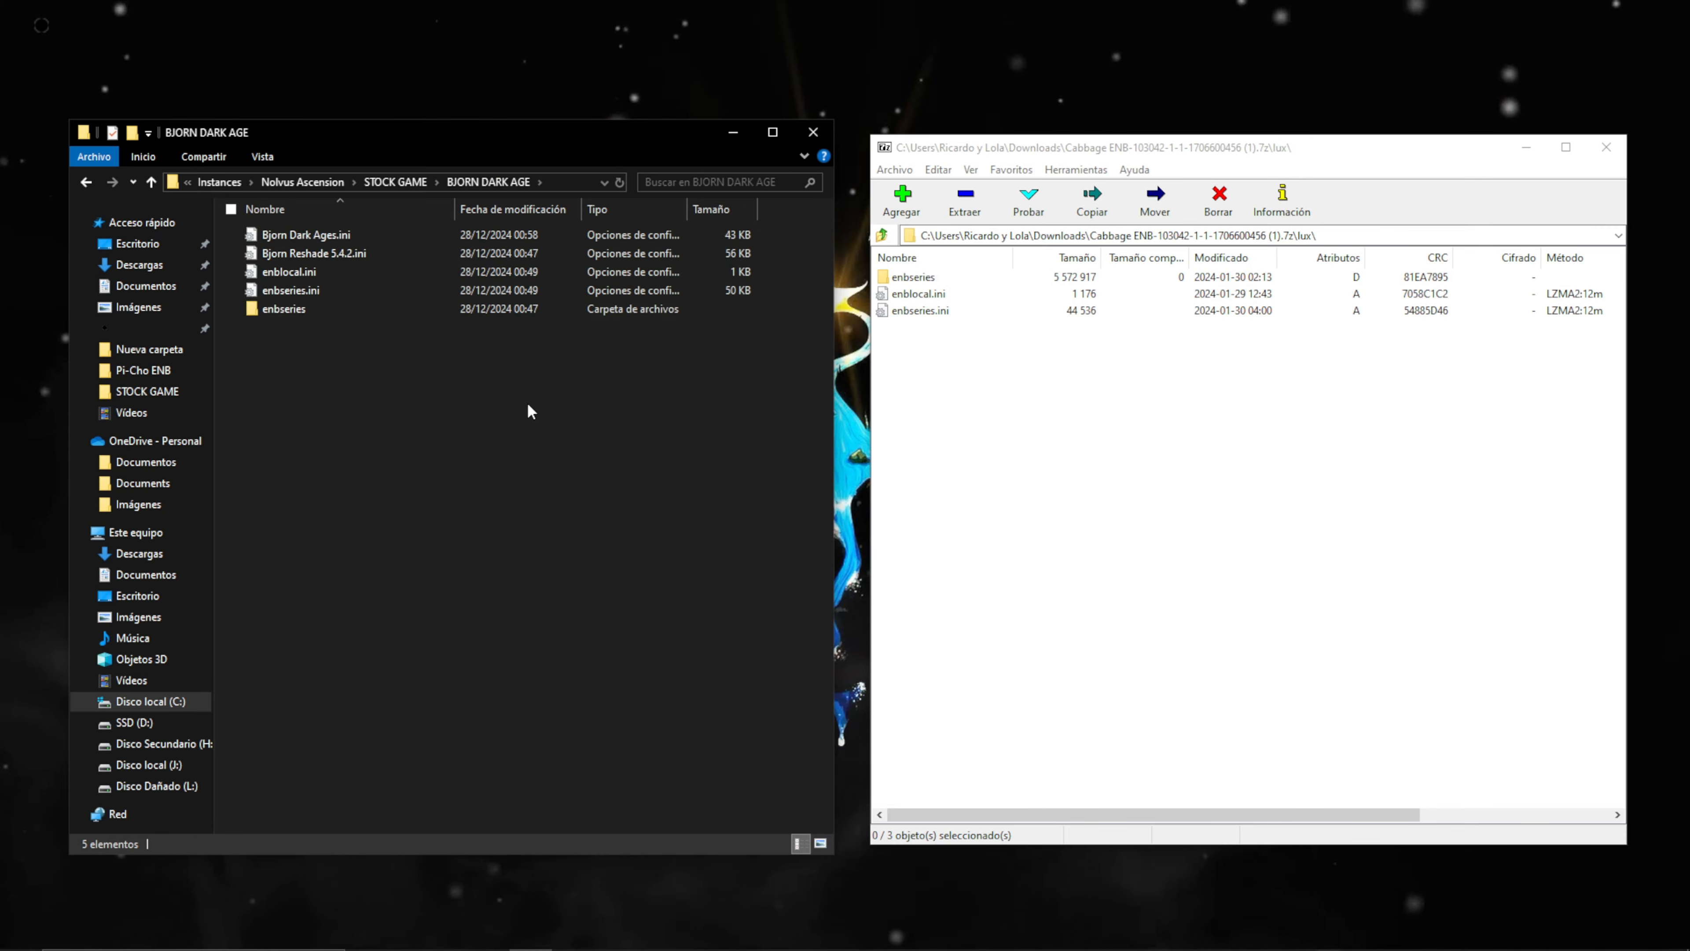
click(395, 181)
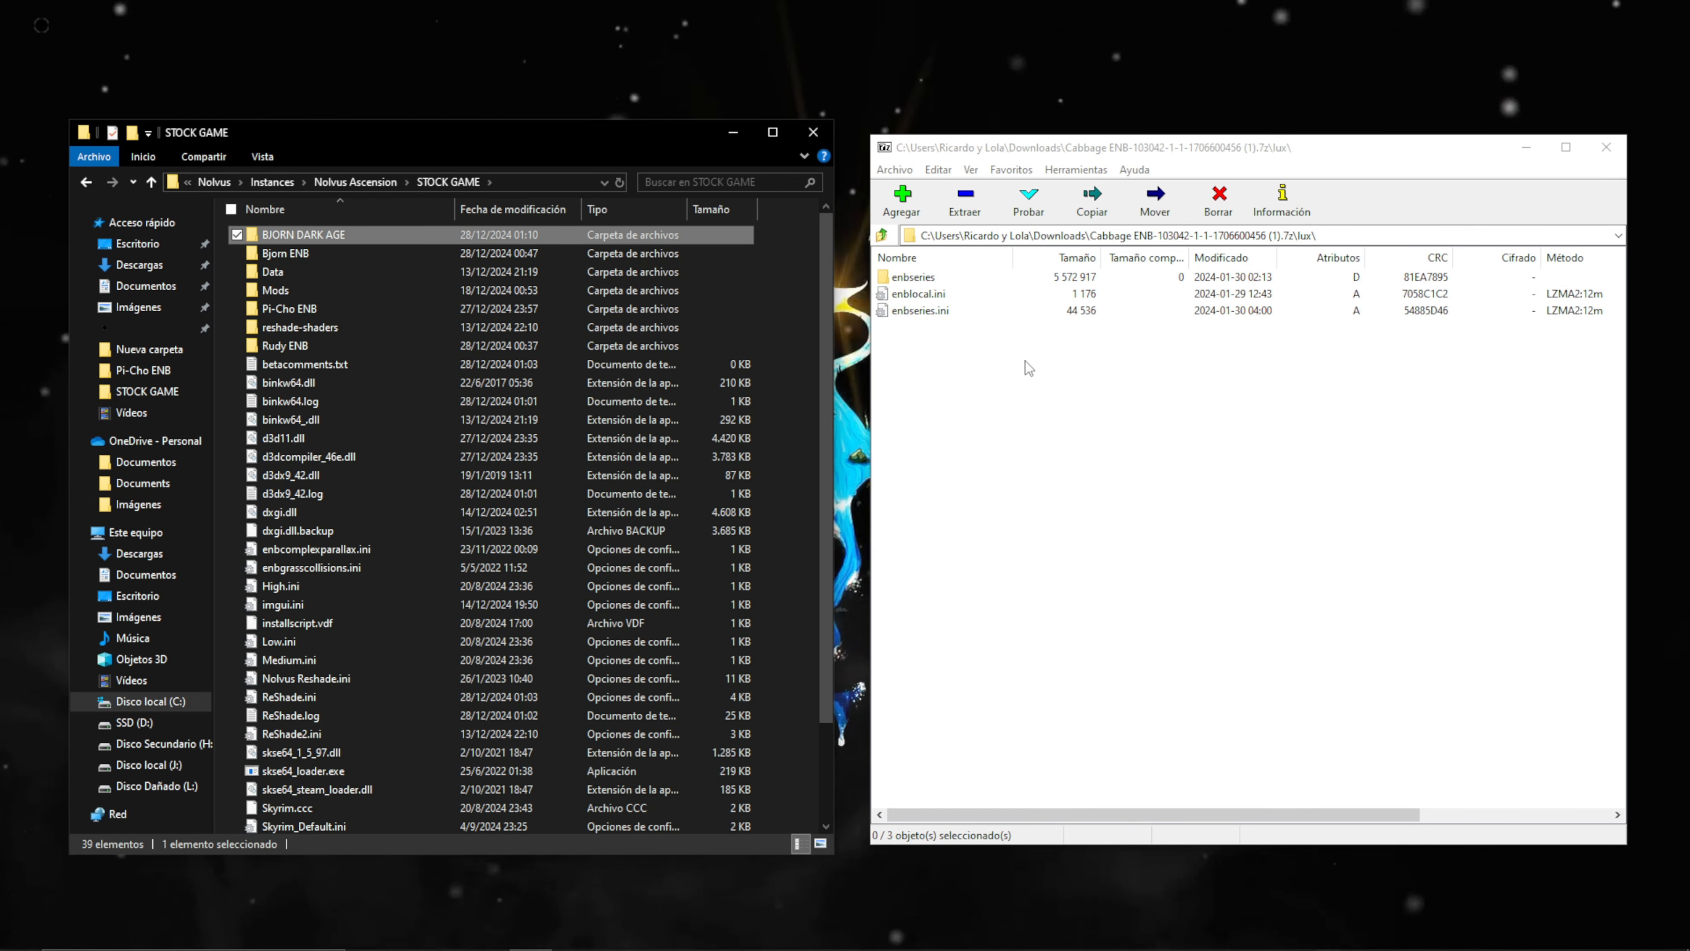
- Copy enbseries, enblocal.ini and enbseries.ini from the archive's lux folder into STOCK GAME, and return to the guide in the browser
click(1266, 152)
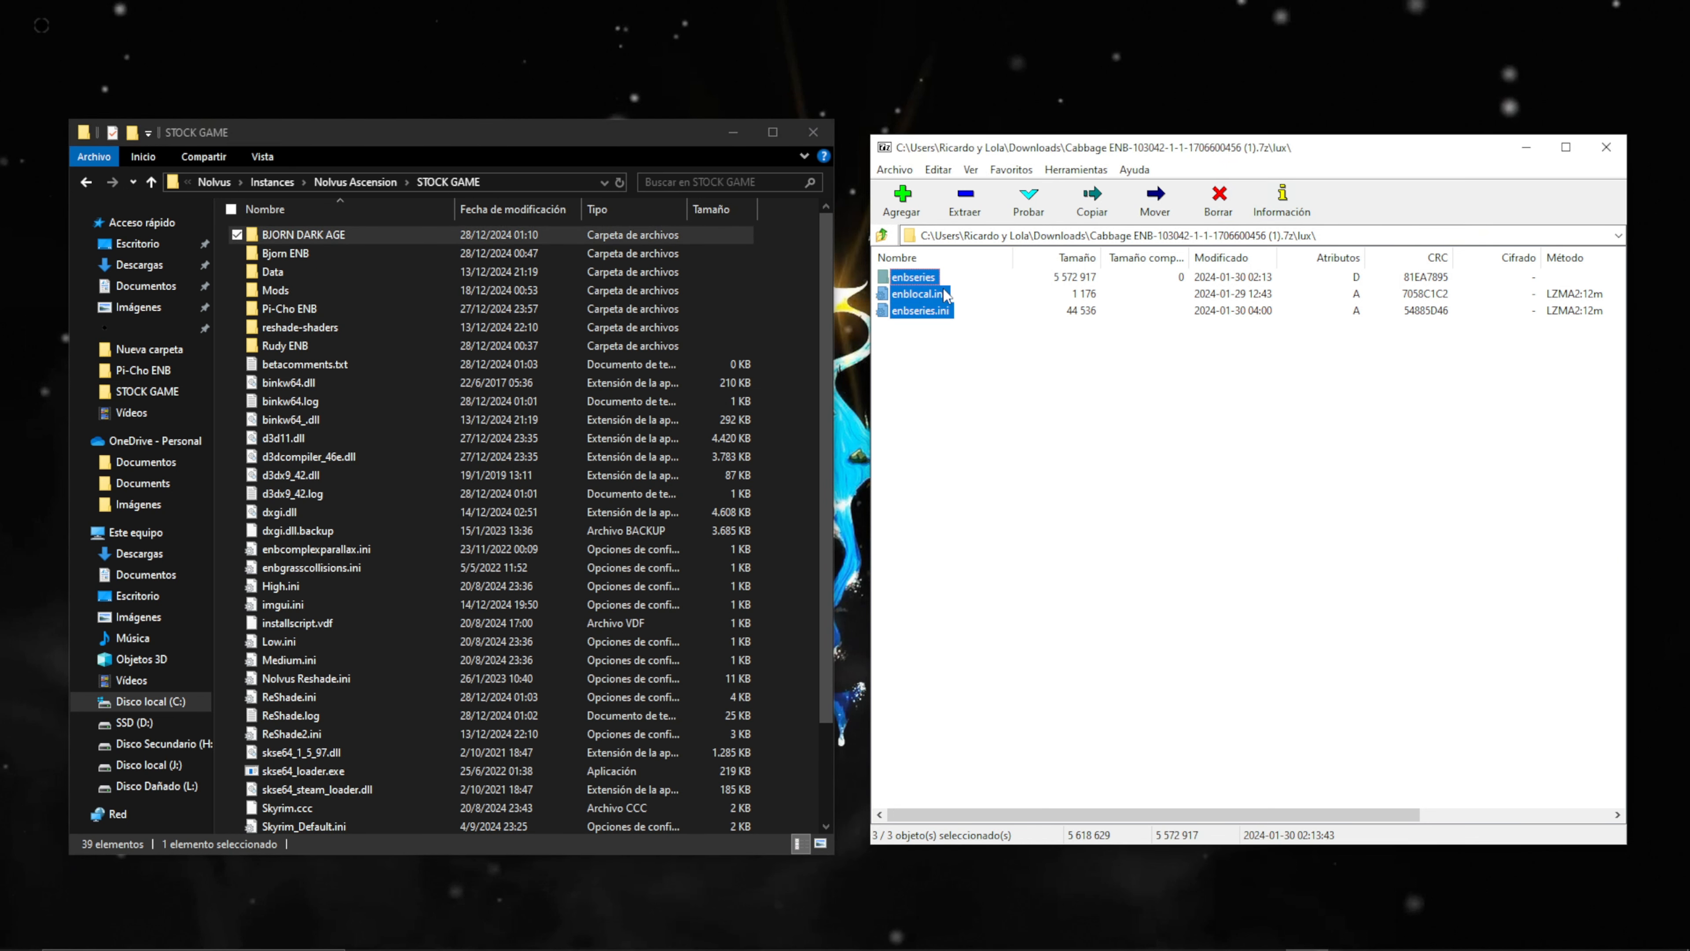
drag(811, 374, 801, 382)
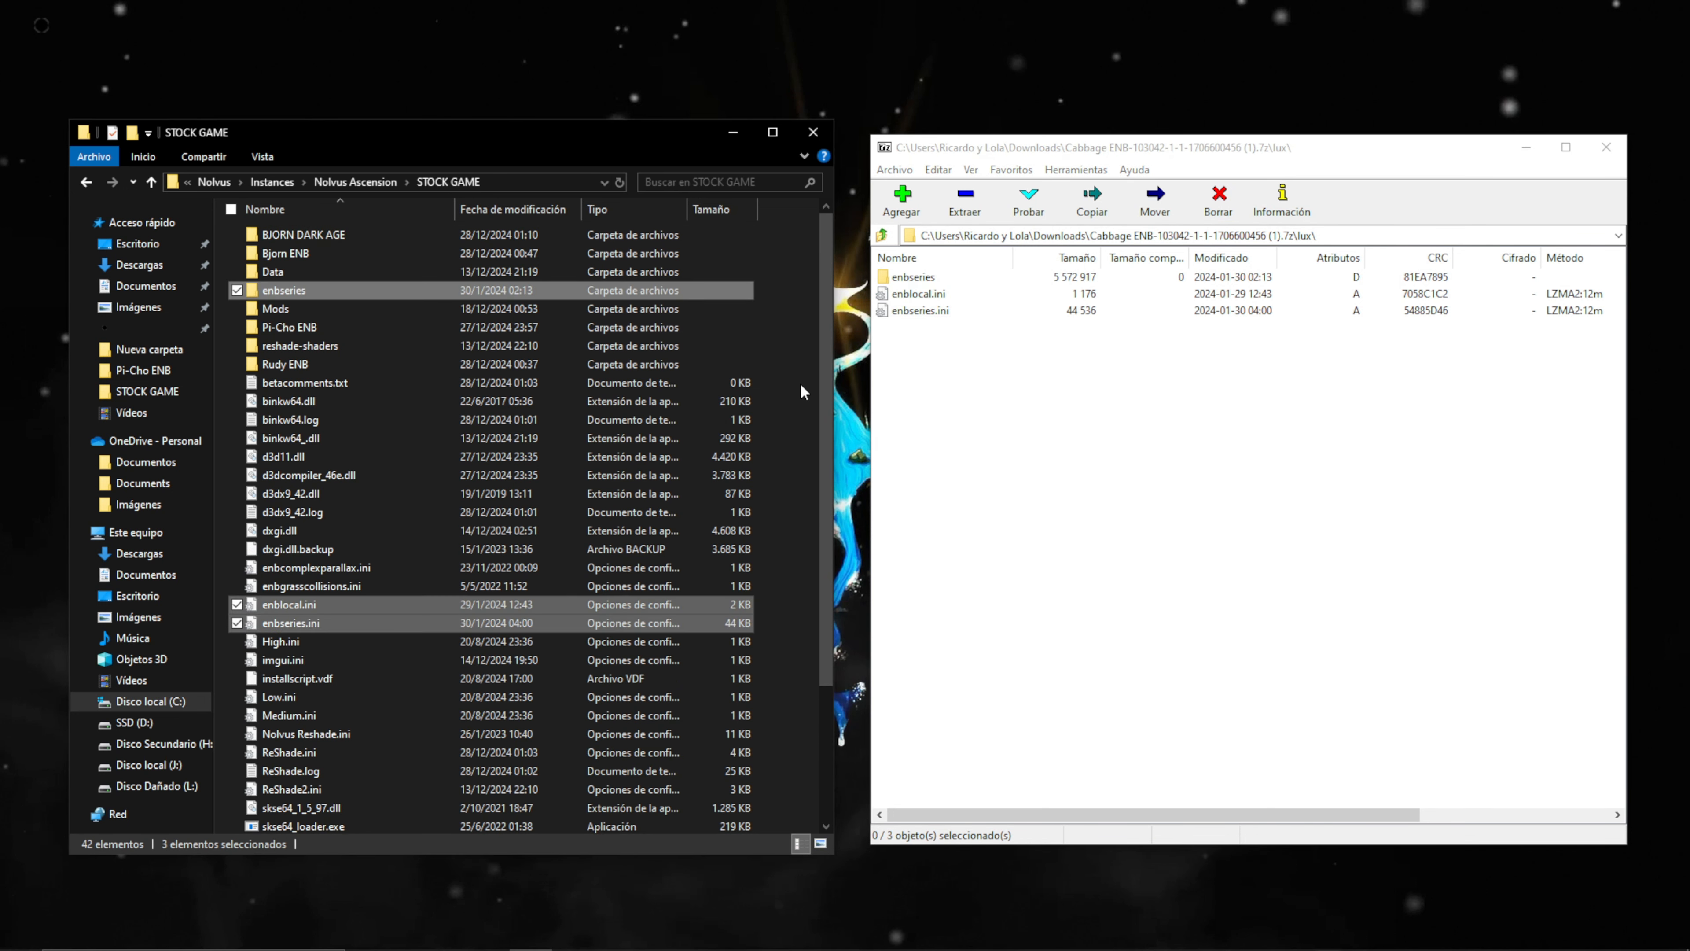
click(1140, 345)
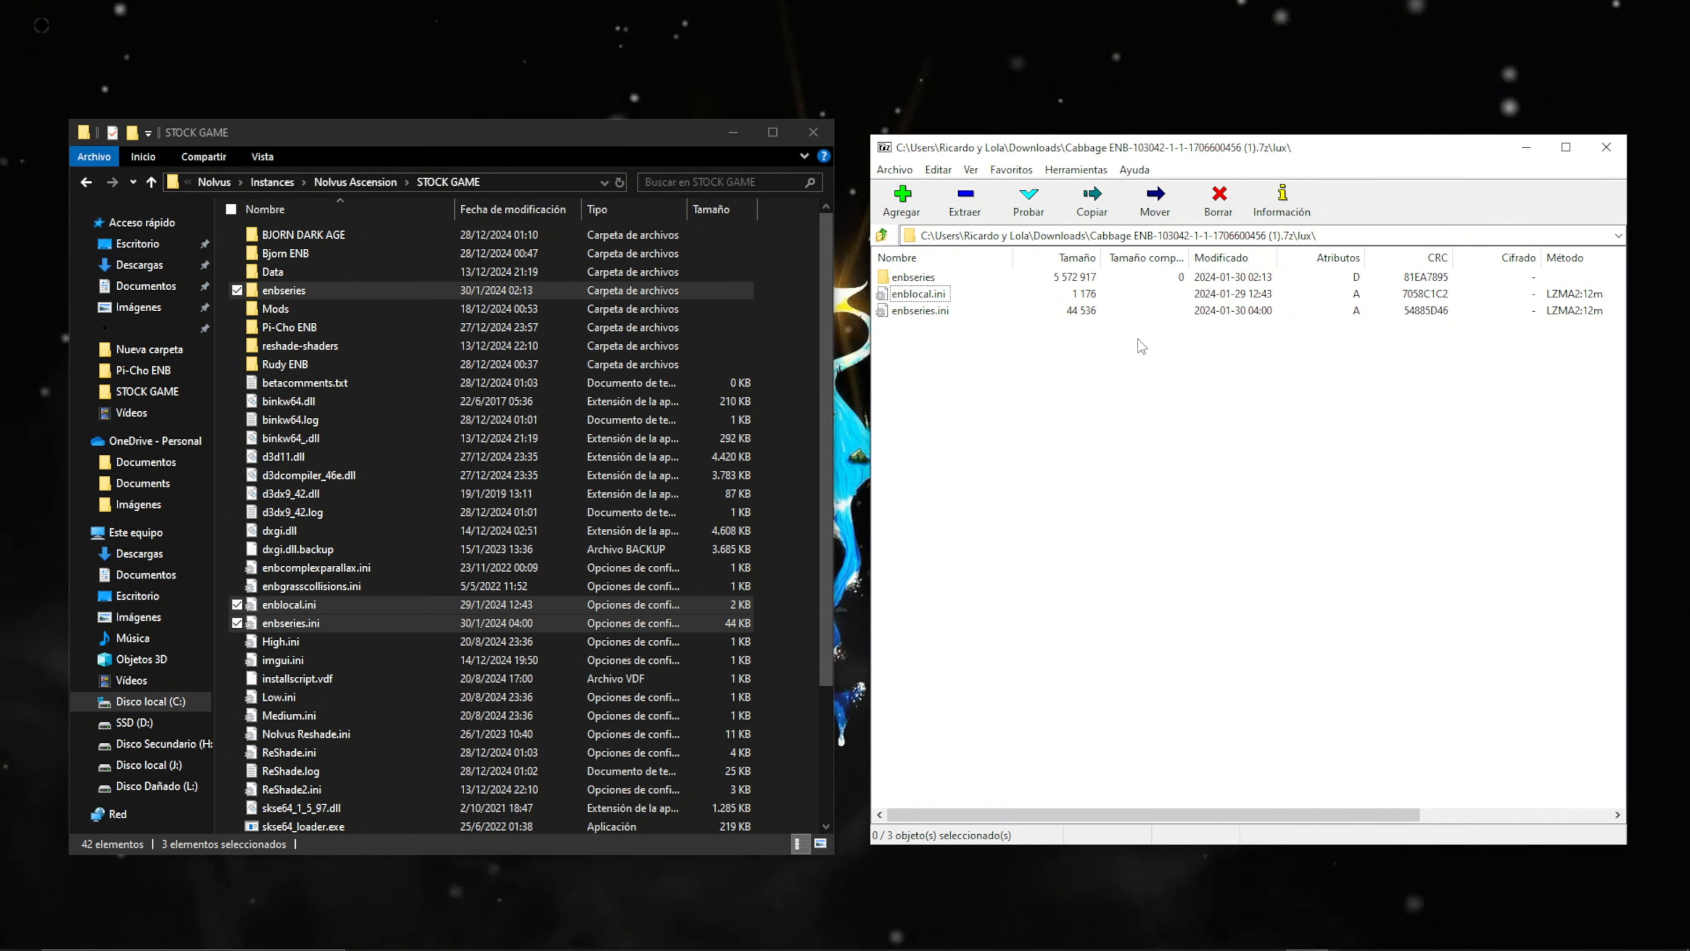
click(1606, 148)
click(733, 133)
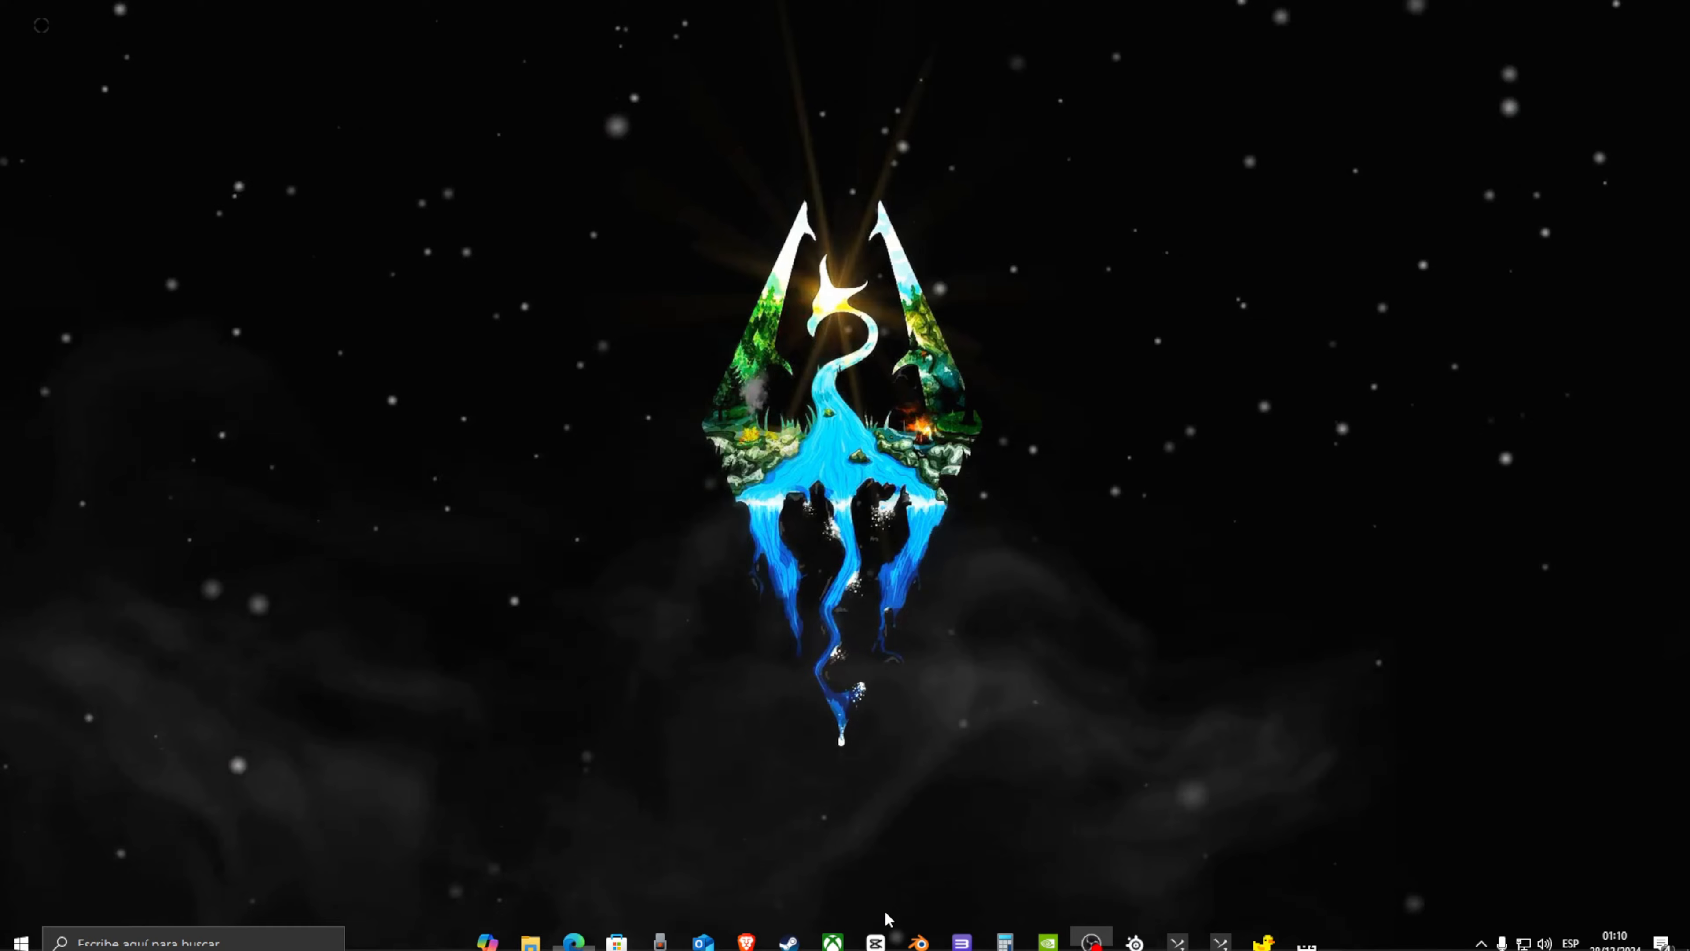
click(574, 933)
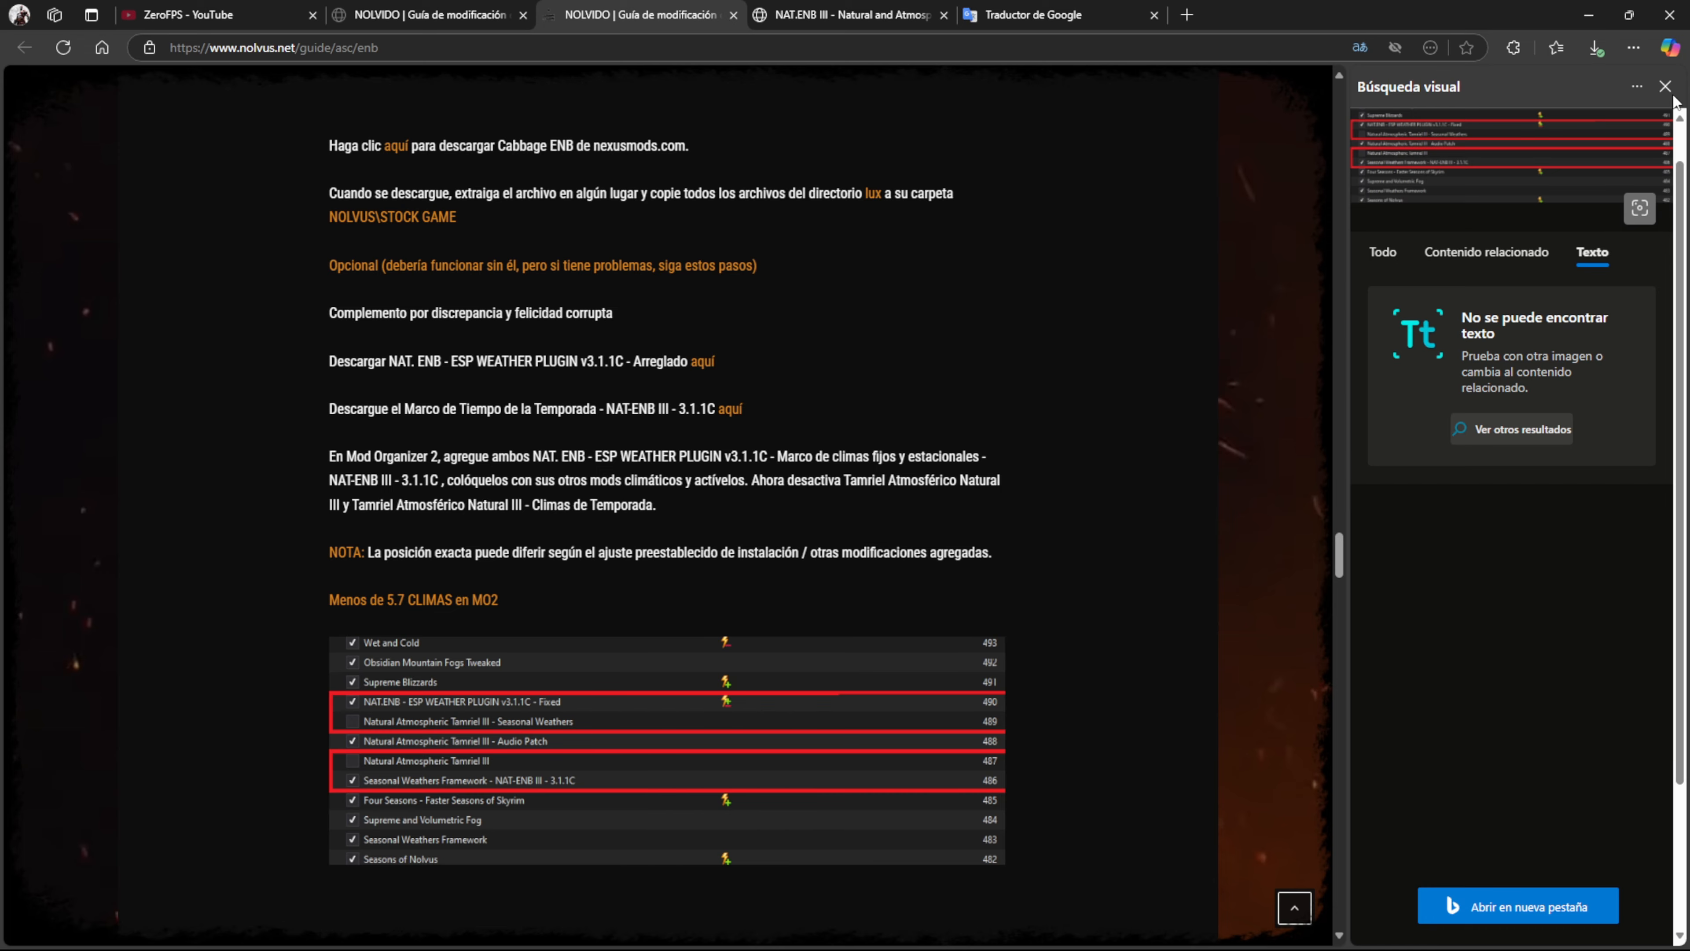
- Close the visual search pane and review the guide's Nolvus Reshade section, highlighting the "Reshade SIN TRAZADO DE RAYOS" option
click(1666, 87)
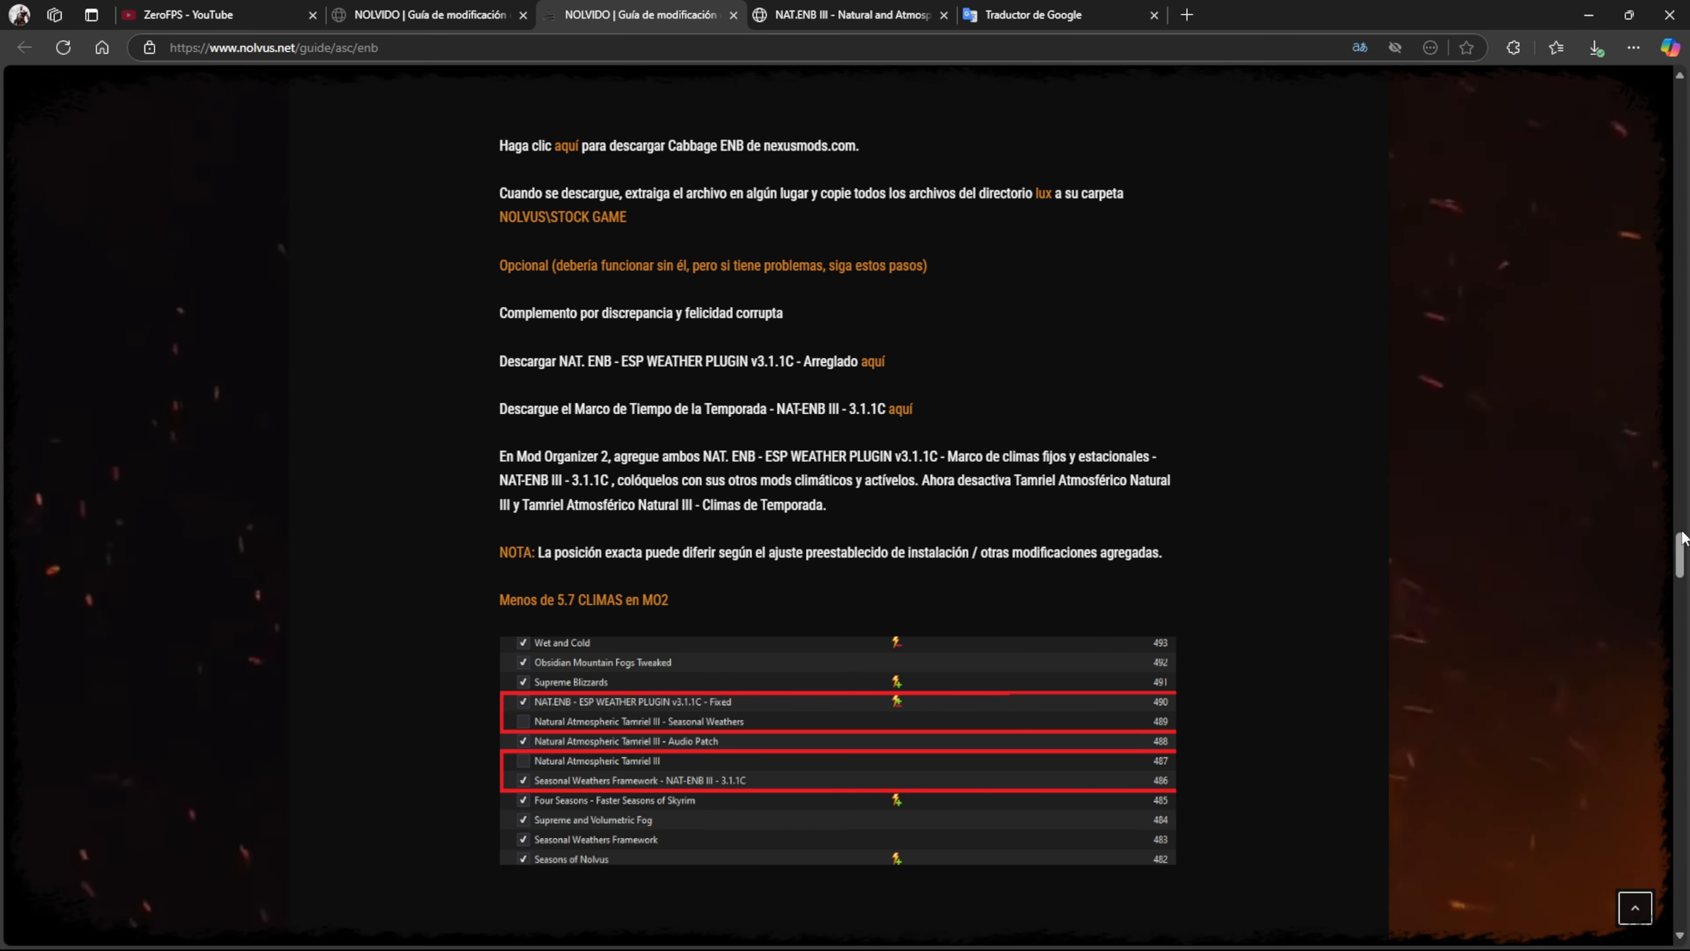
drag(1681, 538, 1674, 611)
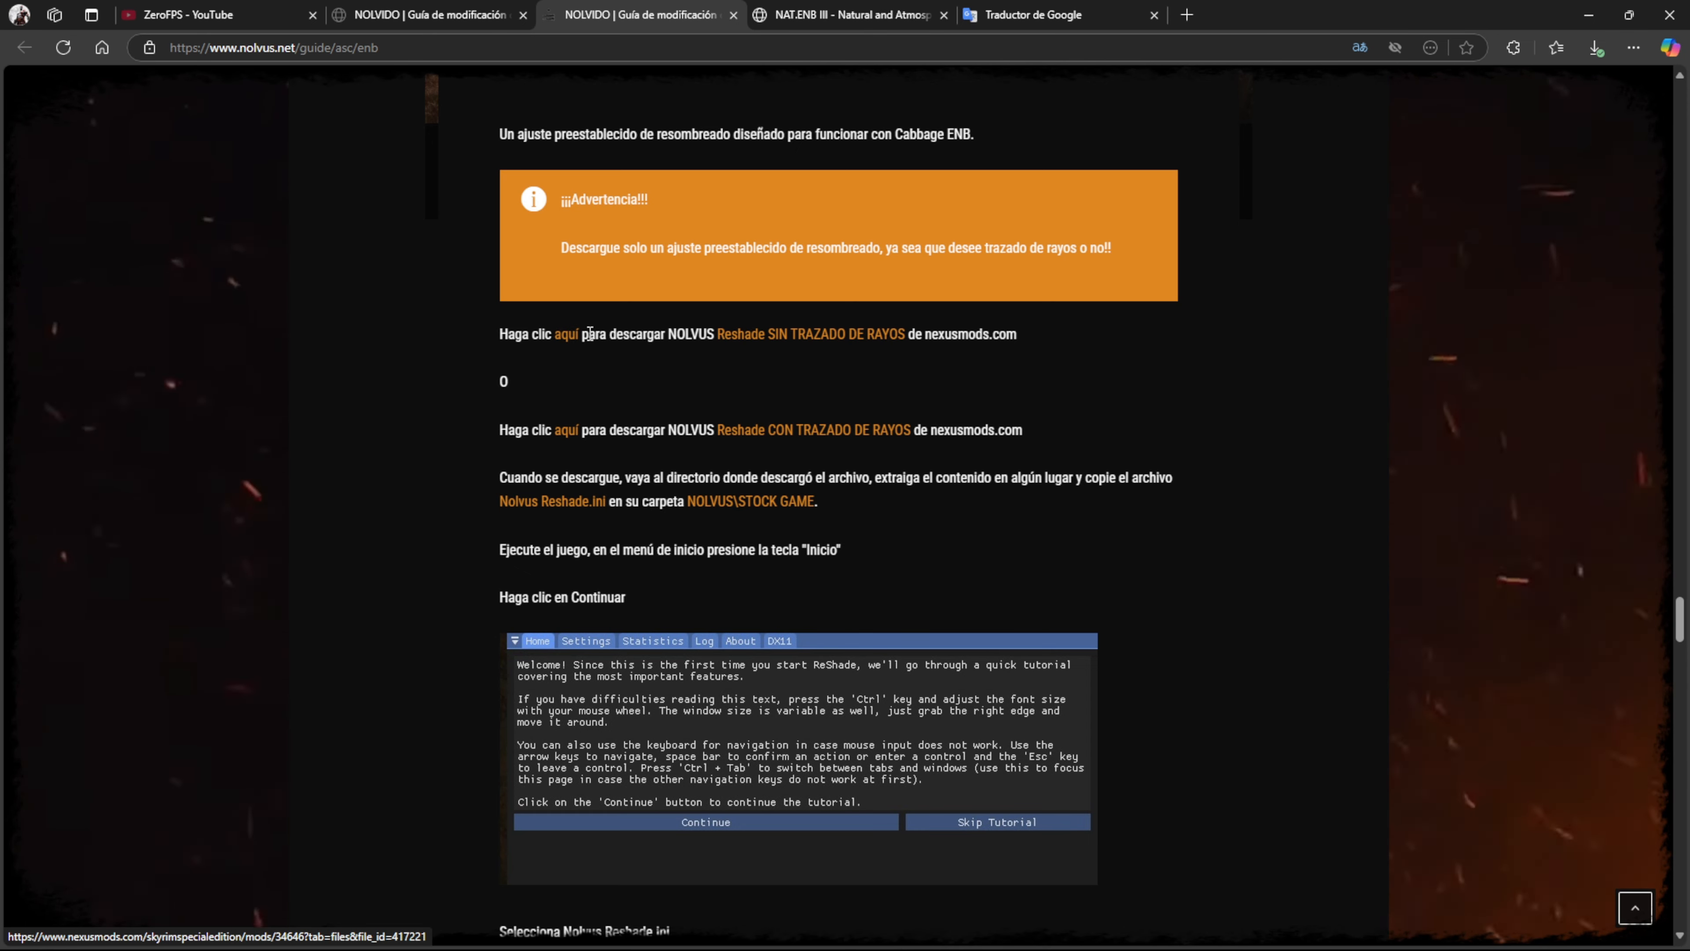
drag(718, 334, 904, 342)
click(644, 400)
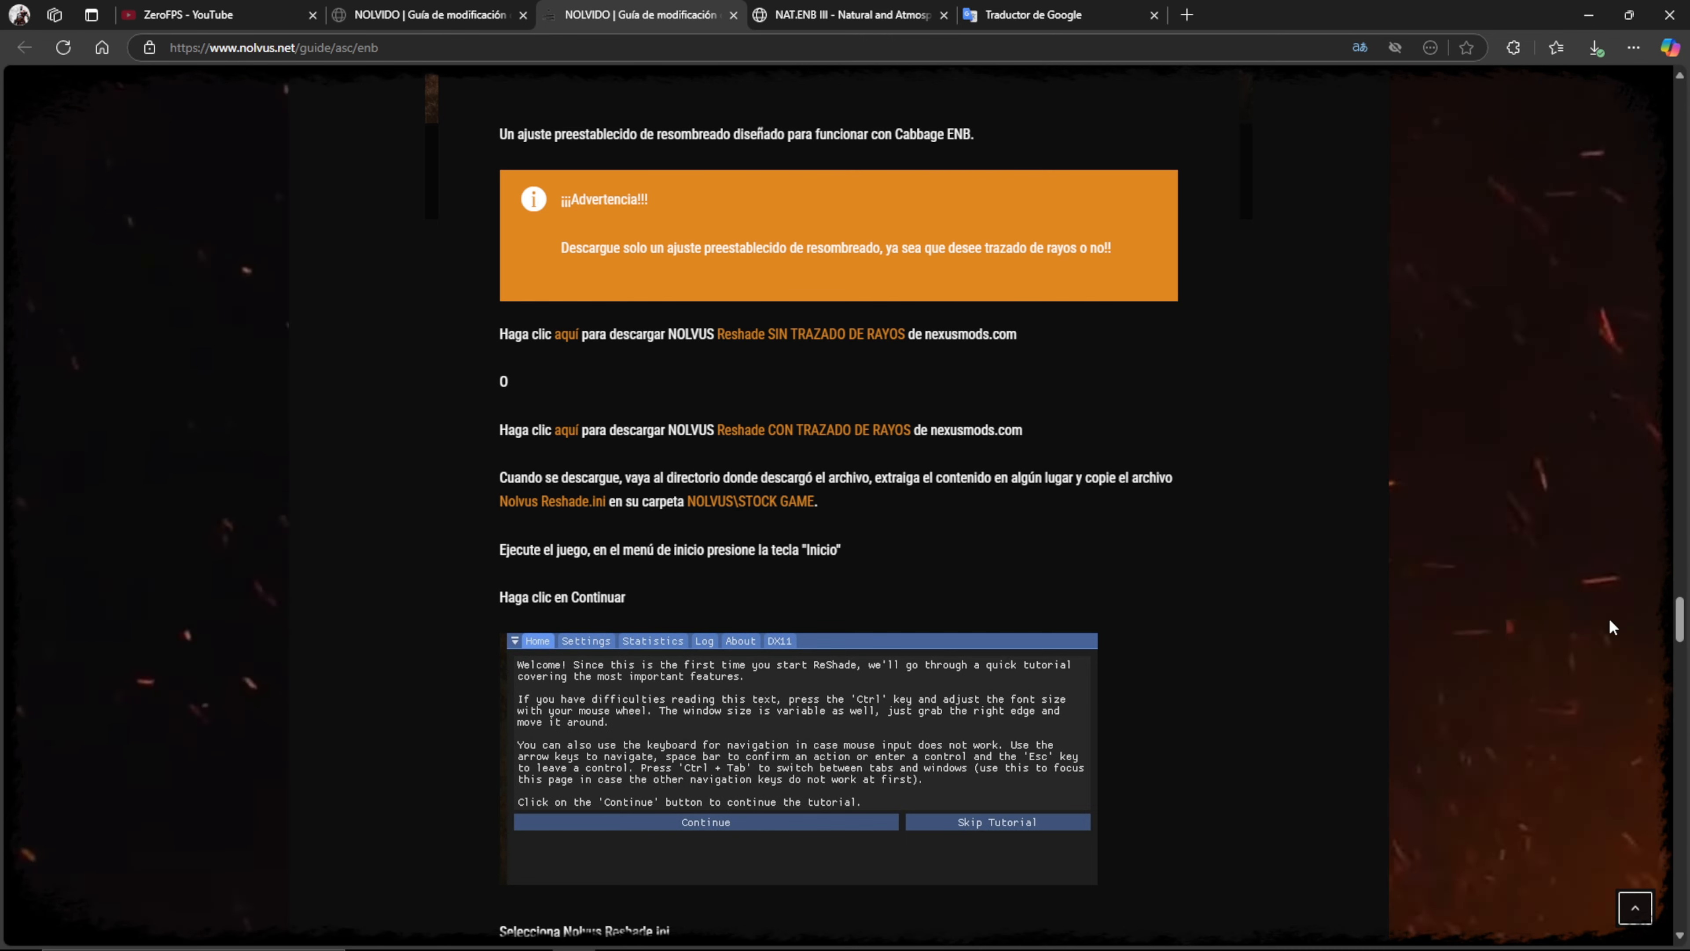
drag(1678, 632, 833, 694)
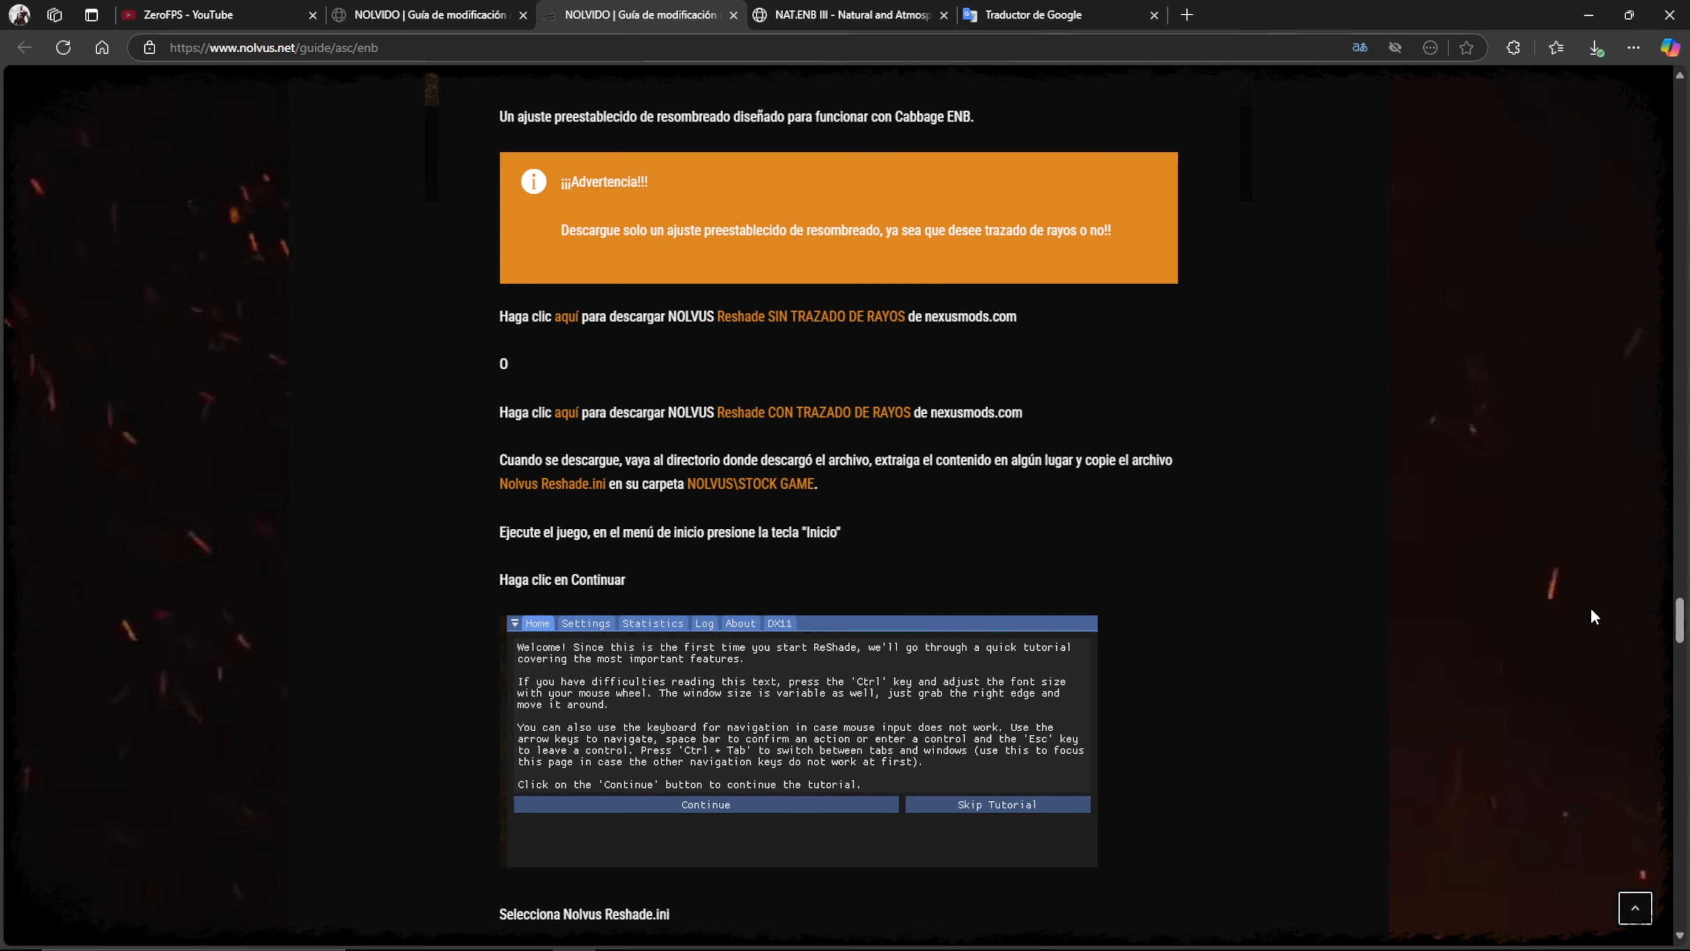
scroll(1594, 616, up, 3)
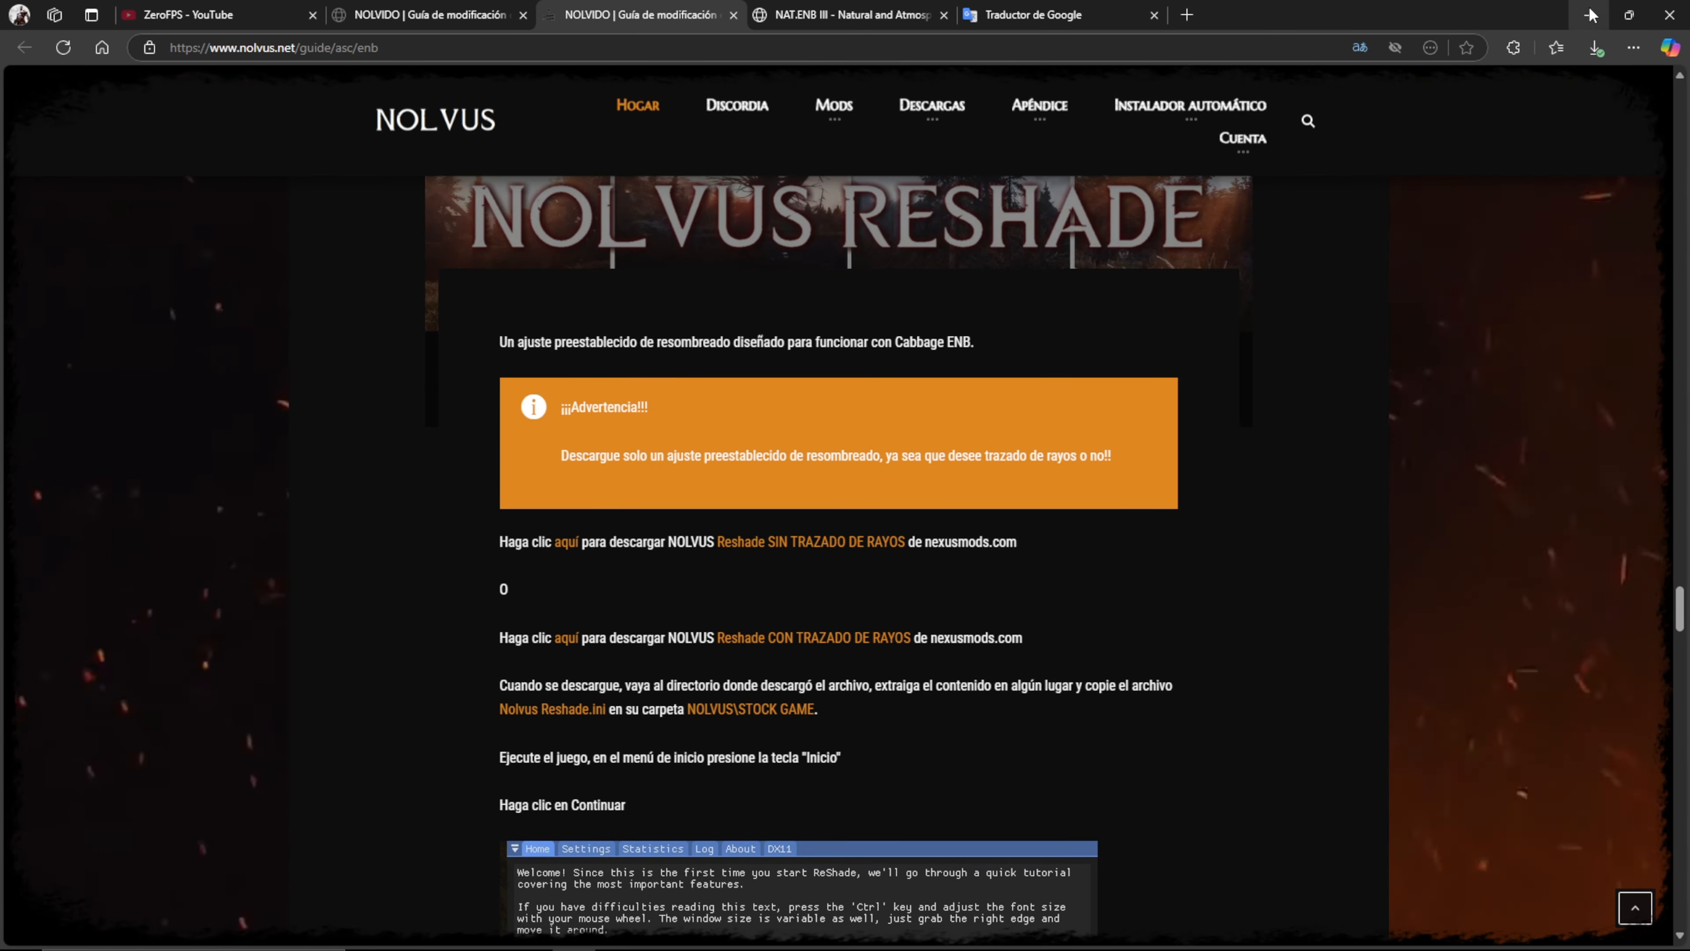
- Minimise the browser and, in the running game, load the Nolvus Reshade.ini preset from STOCK GAME in ReShade, then close its overlay
click(1591, 14)
mouse_move(1204, 945)
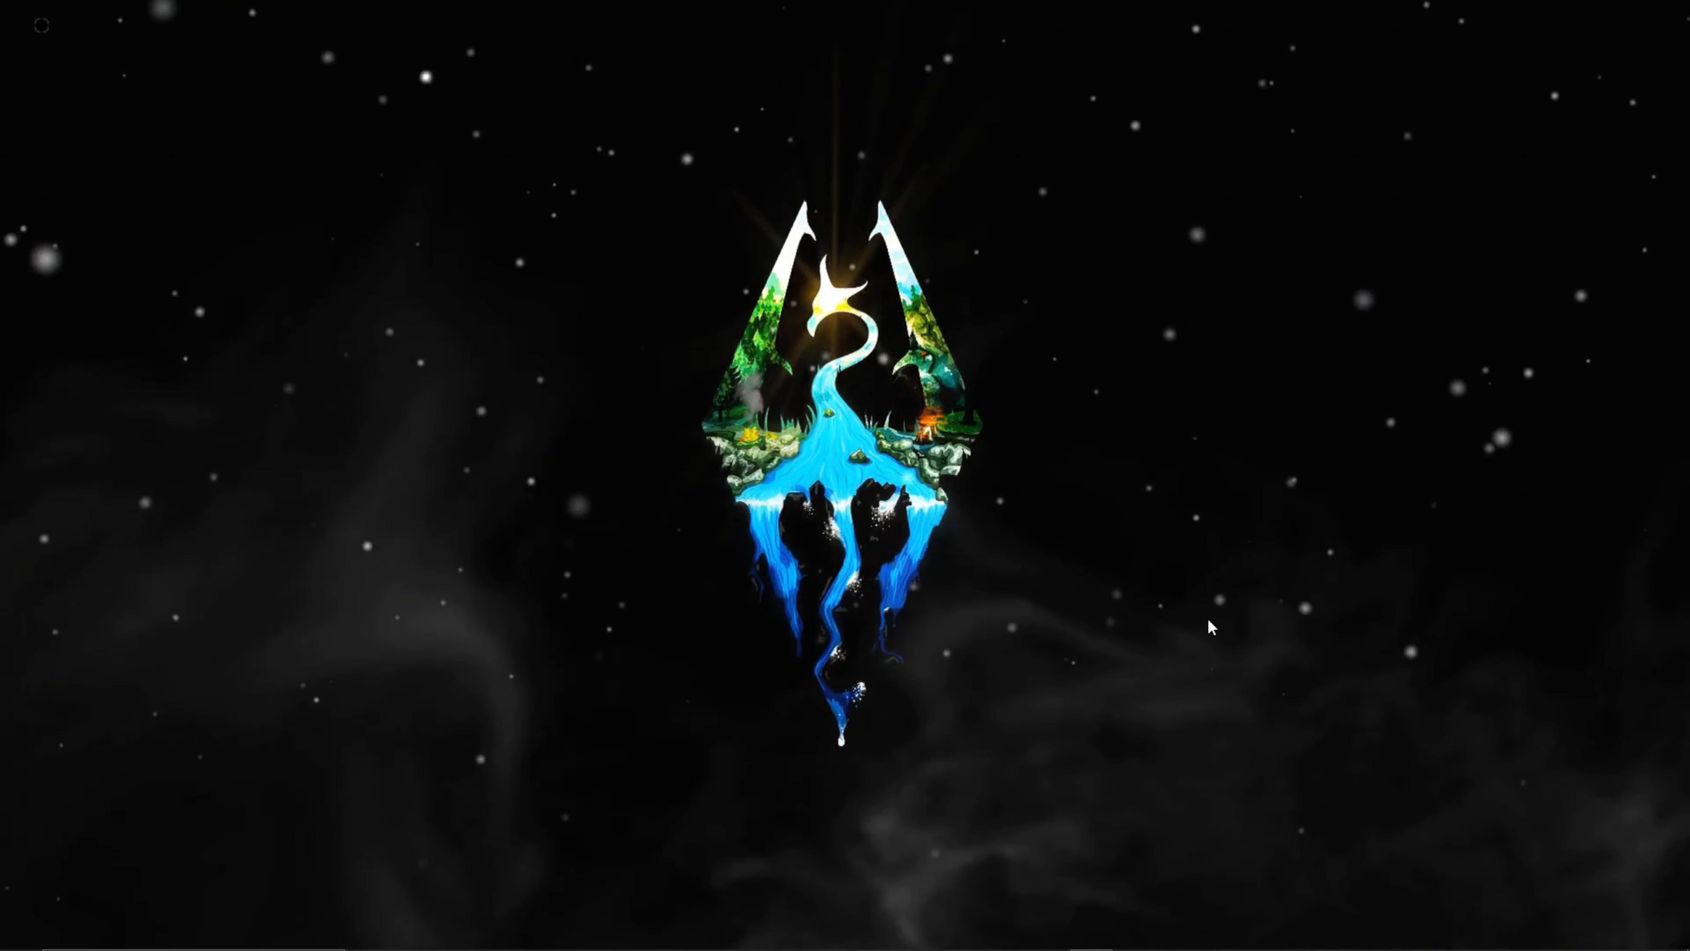
mouse_move(1123, 945)
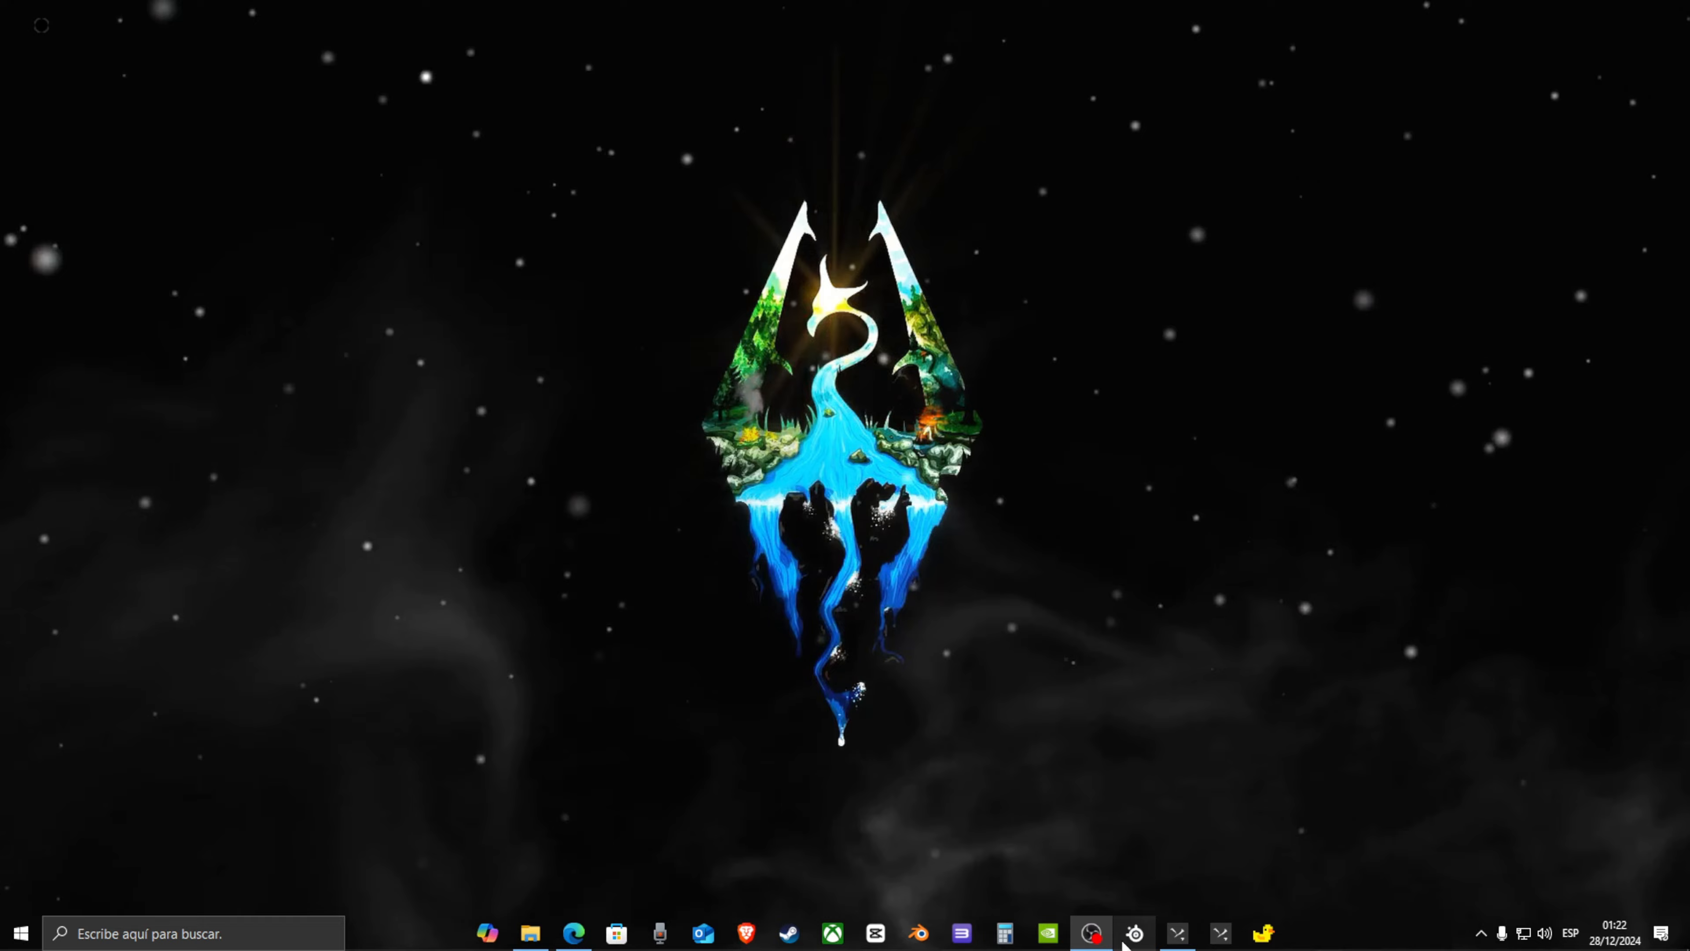
click(1133, 806)
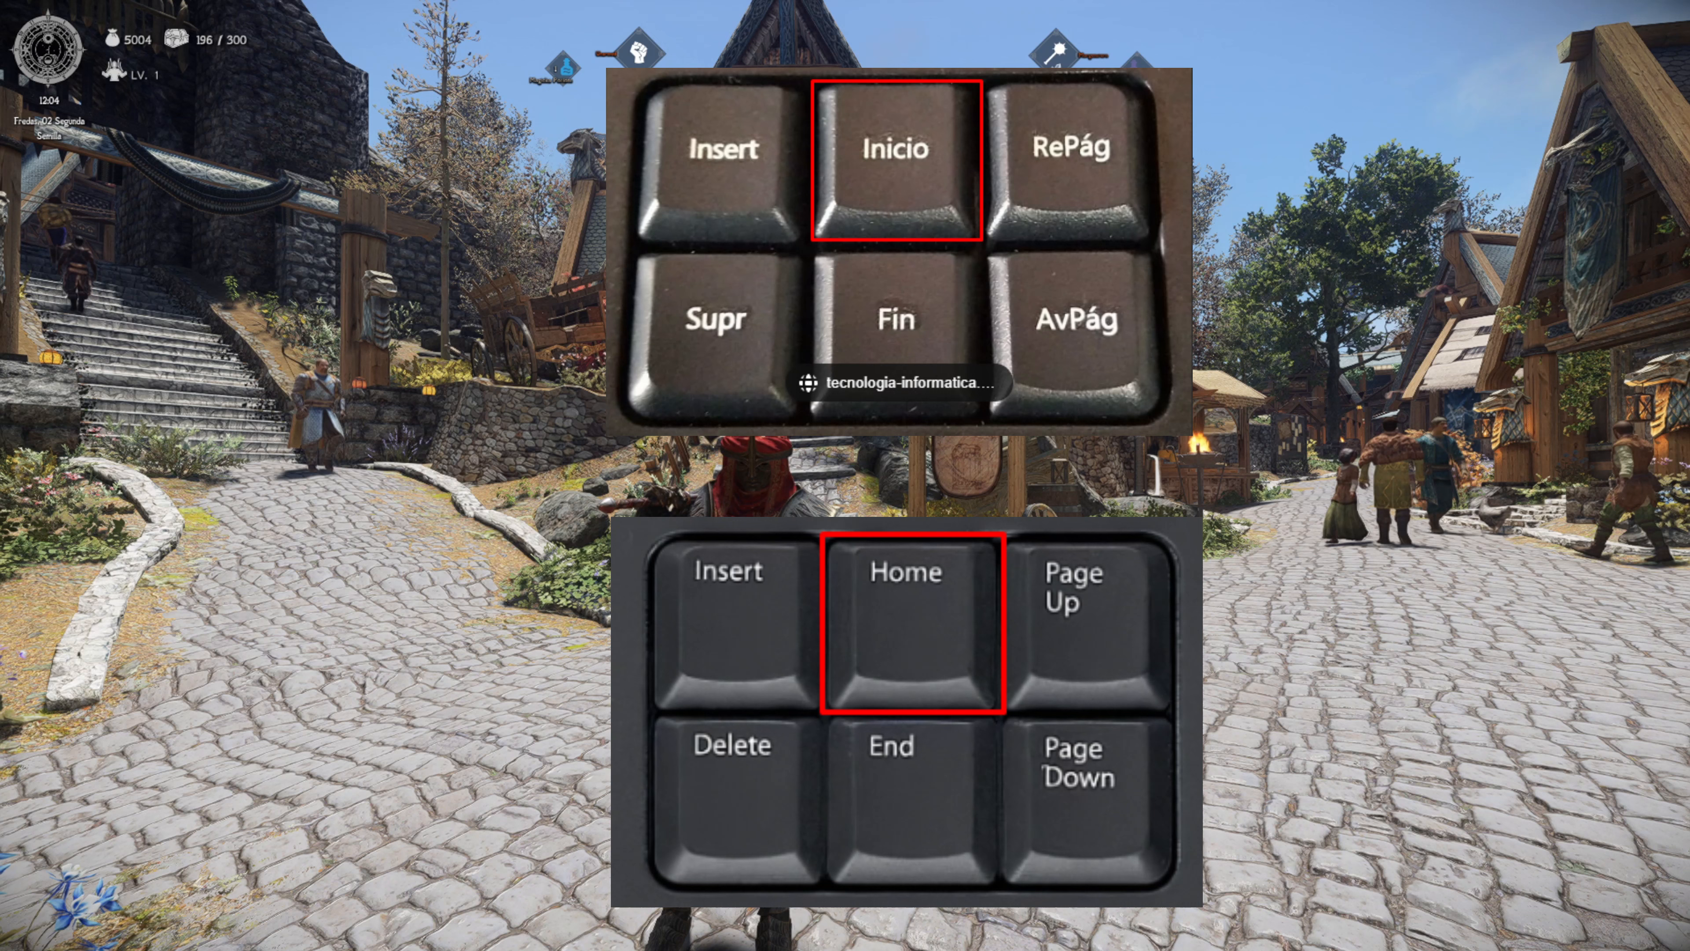
key(Home)
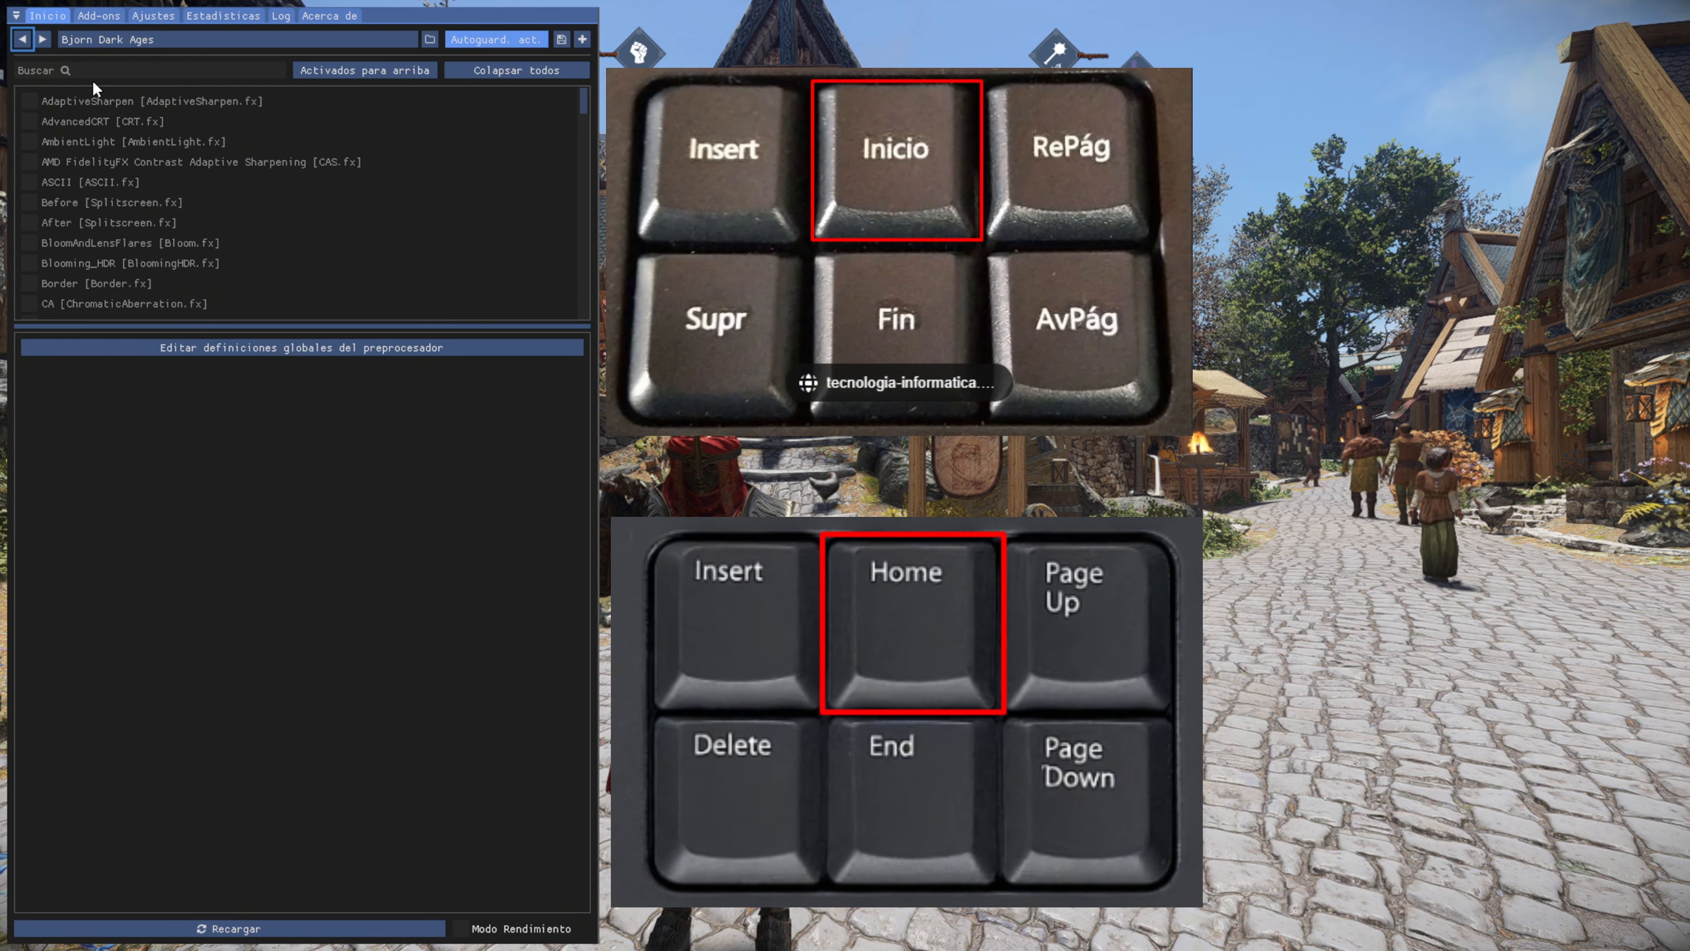
click(133, 41)
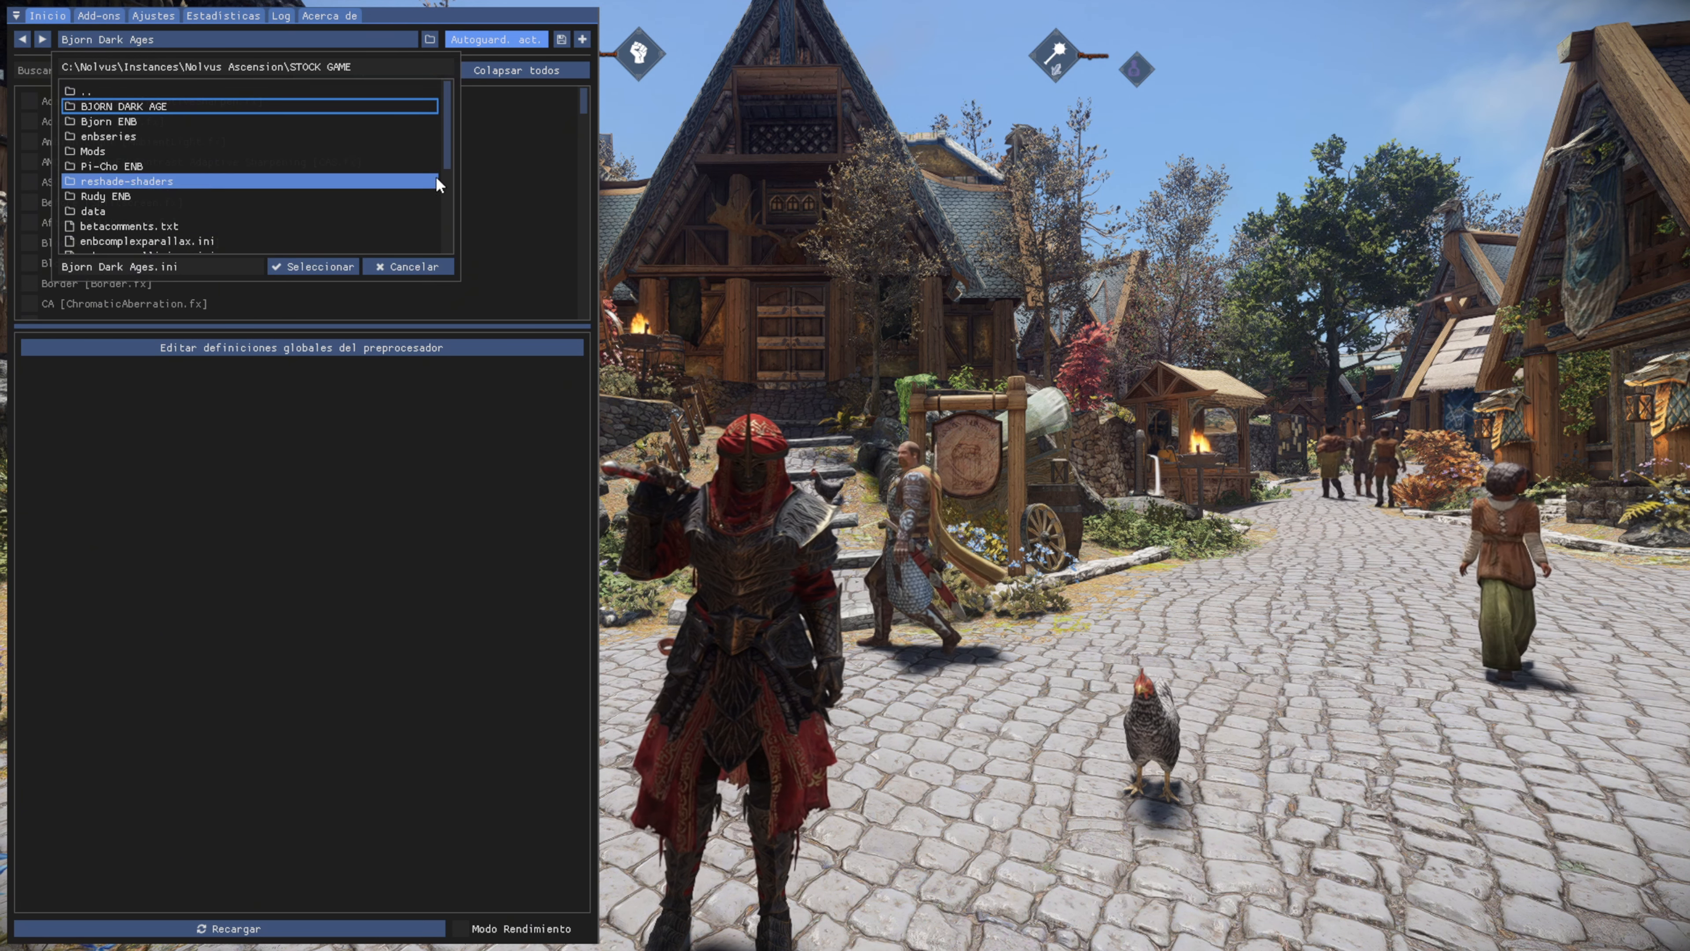
drag(448, 150, 436, 231)
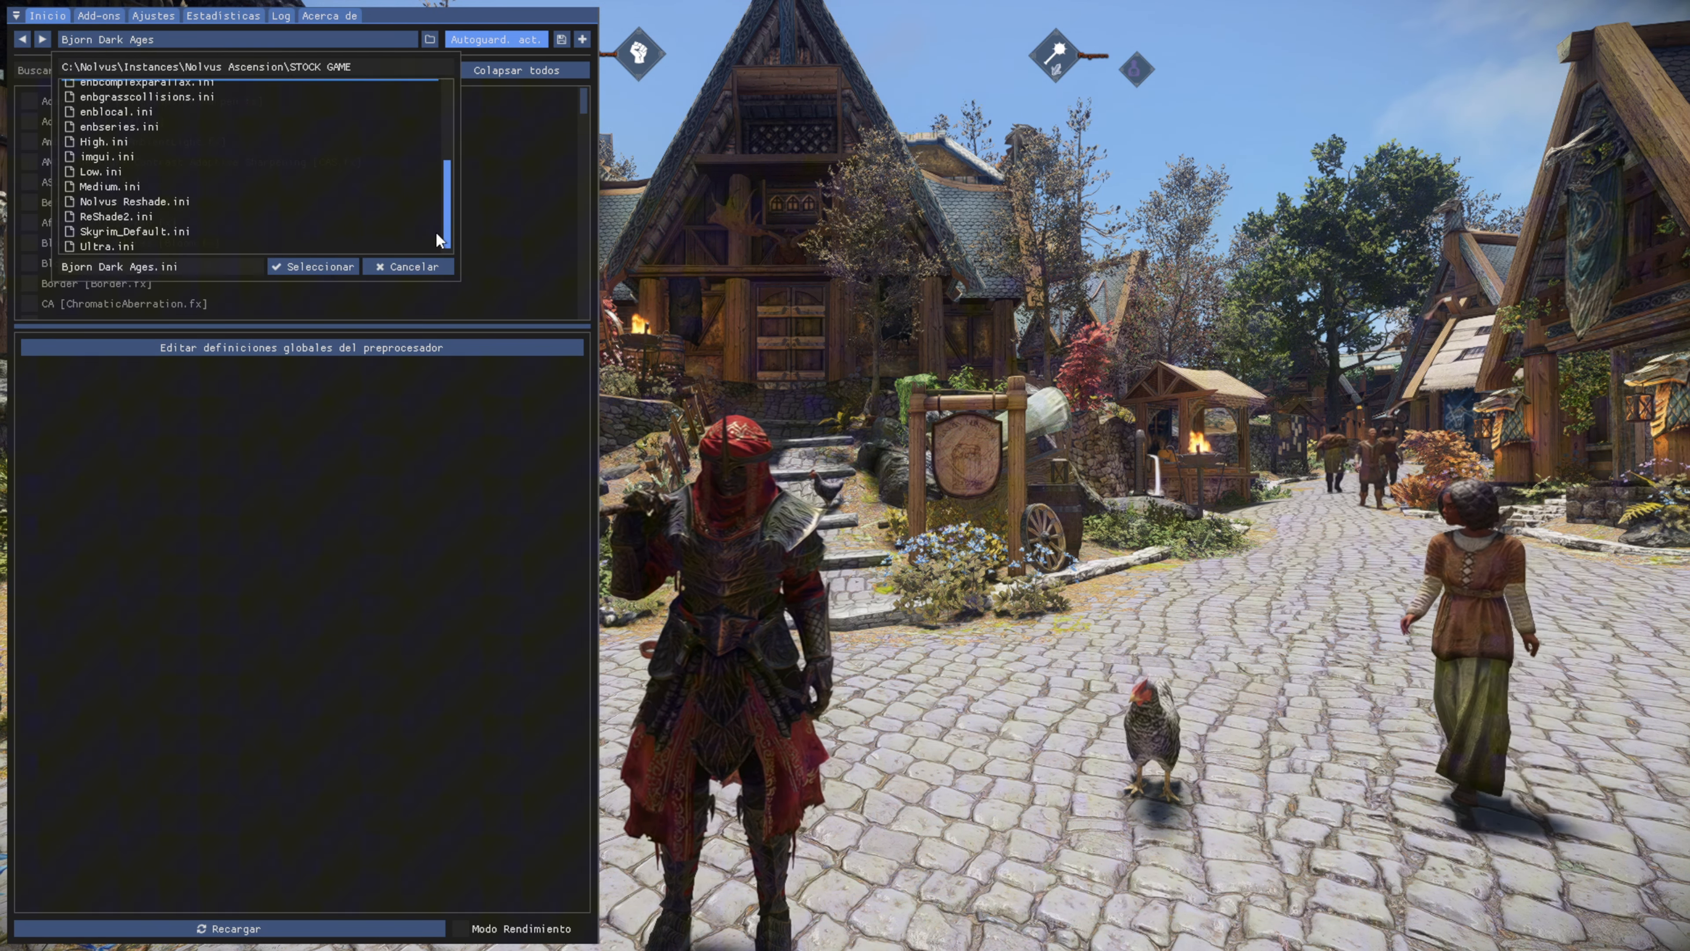
click(151, 195)
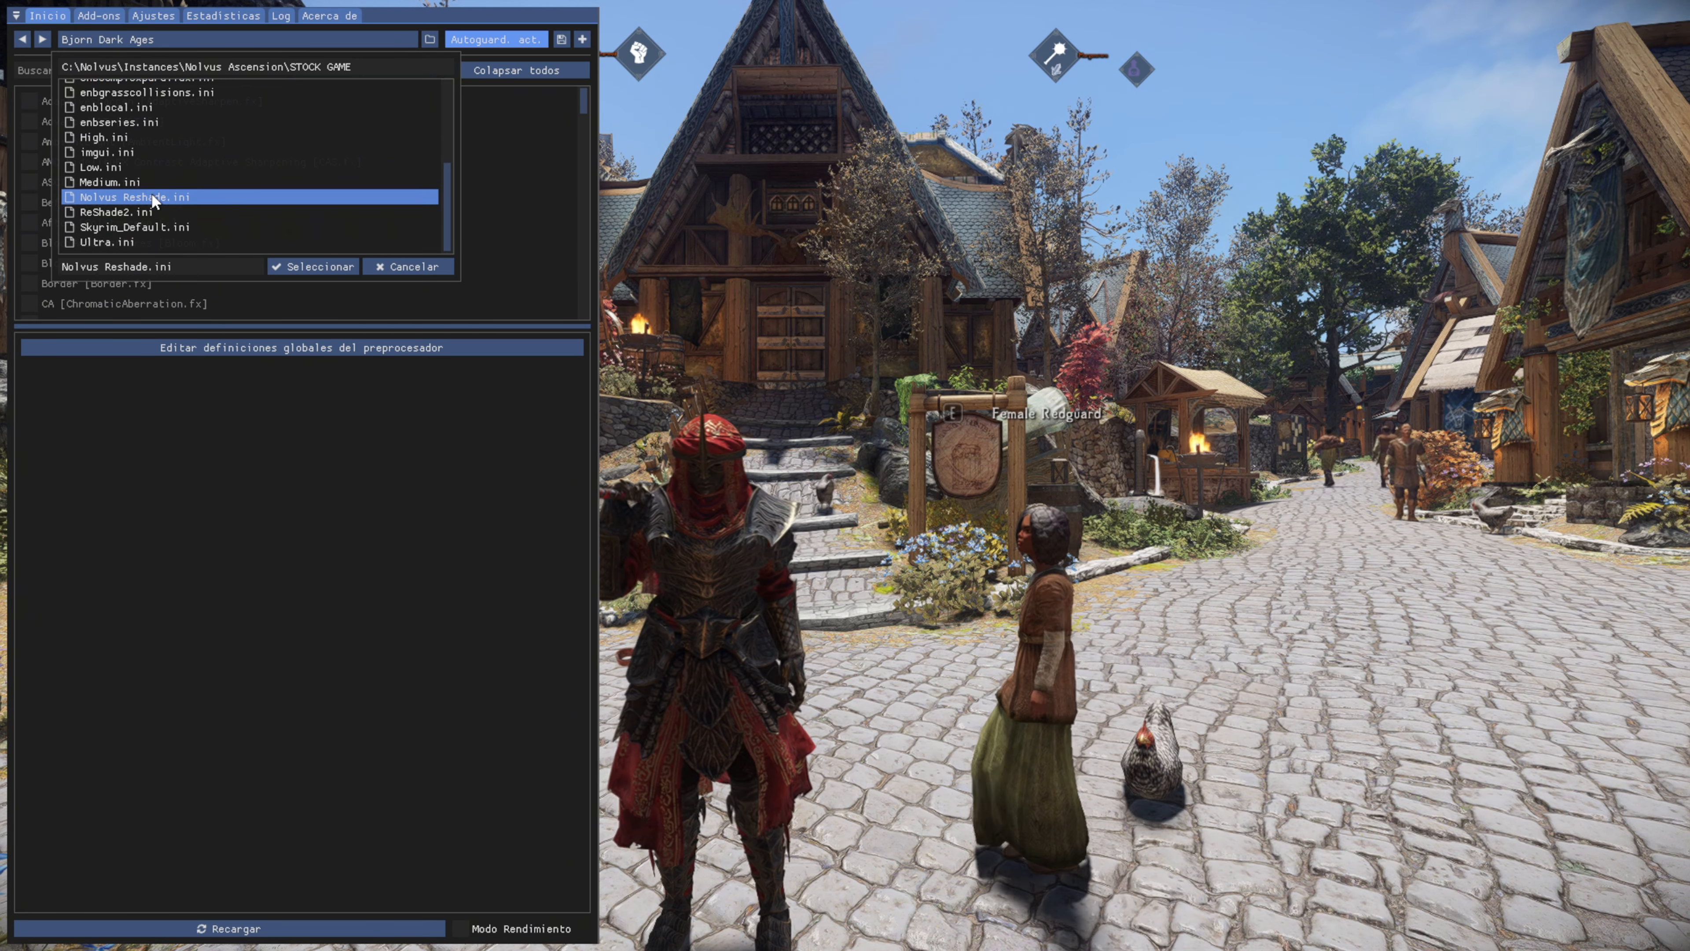
click(303, 267)
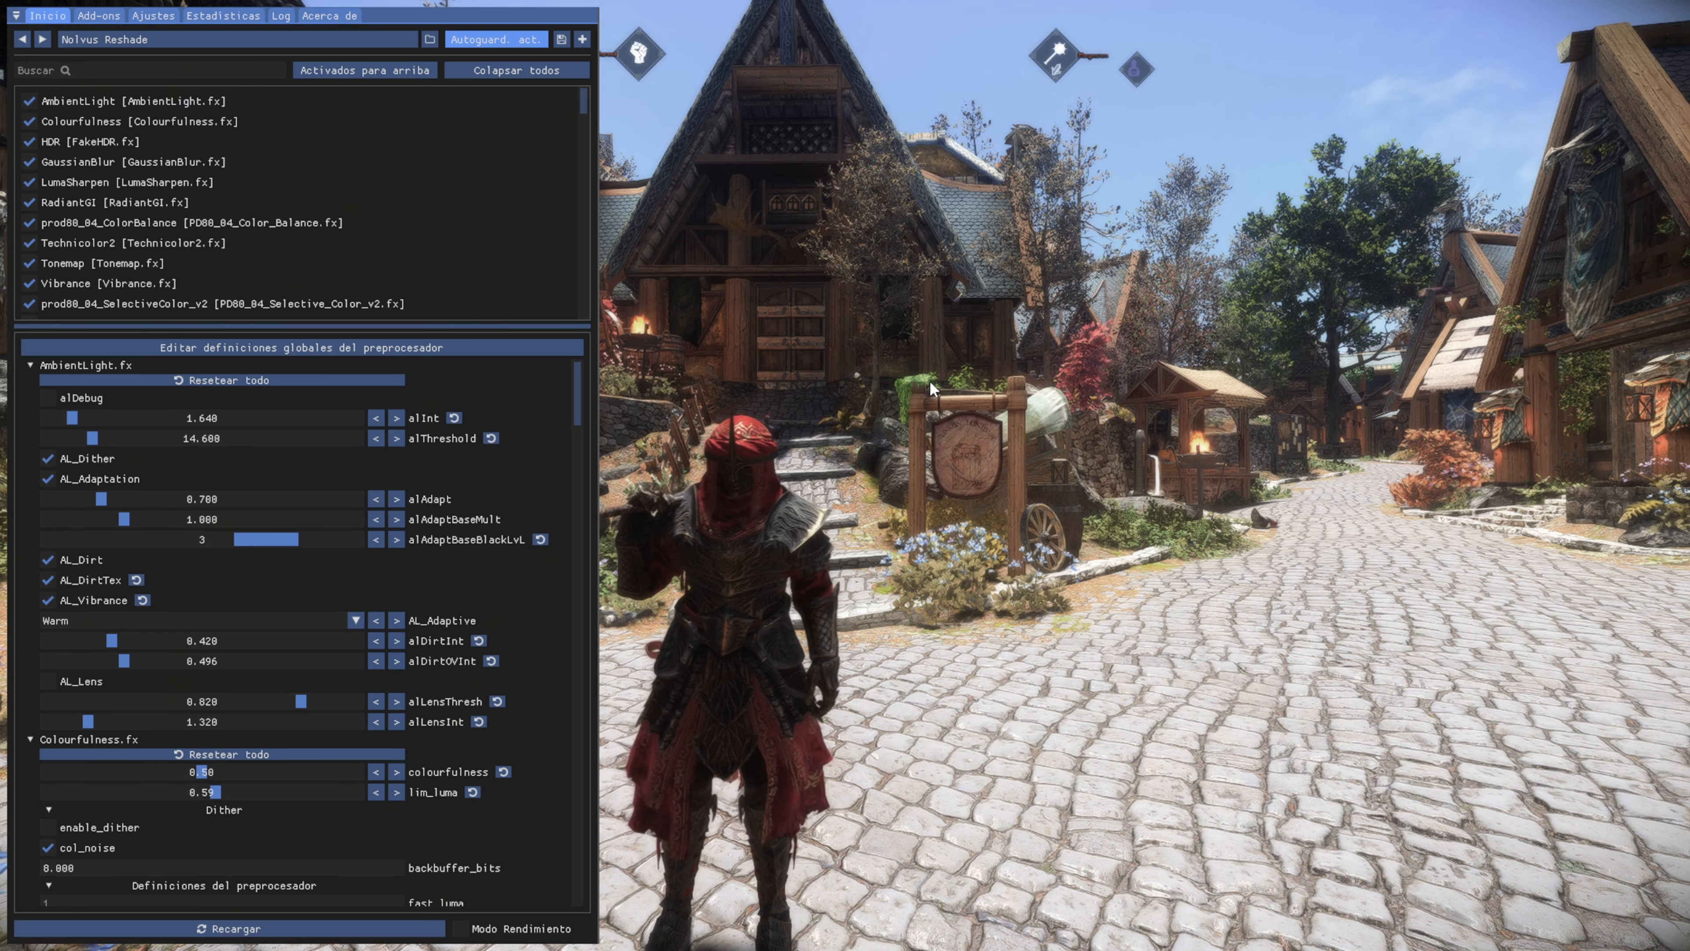
key(Home)
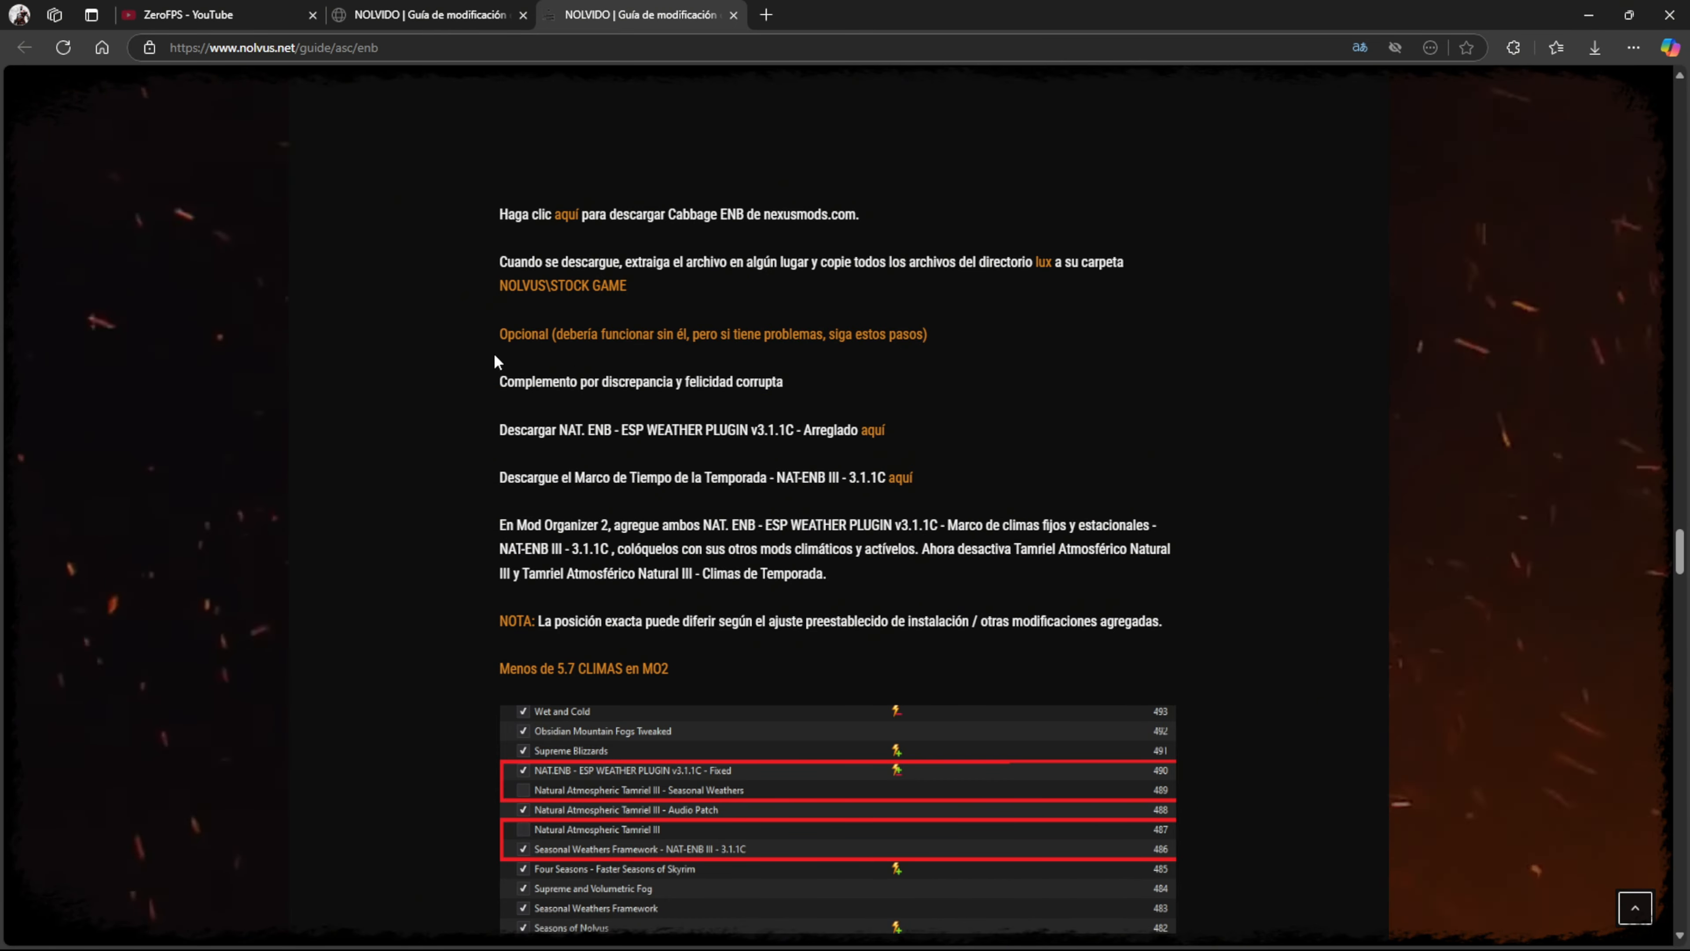
- Highlight the "Complemento por discrepancia y felicidad corrupta" line in the guide's optional Cabbage ENB instructions
drag(502, 390, 785, 389)
click(430, 405)
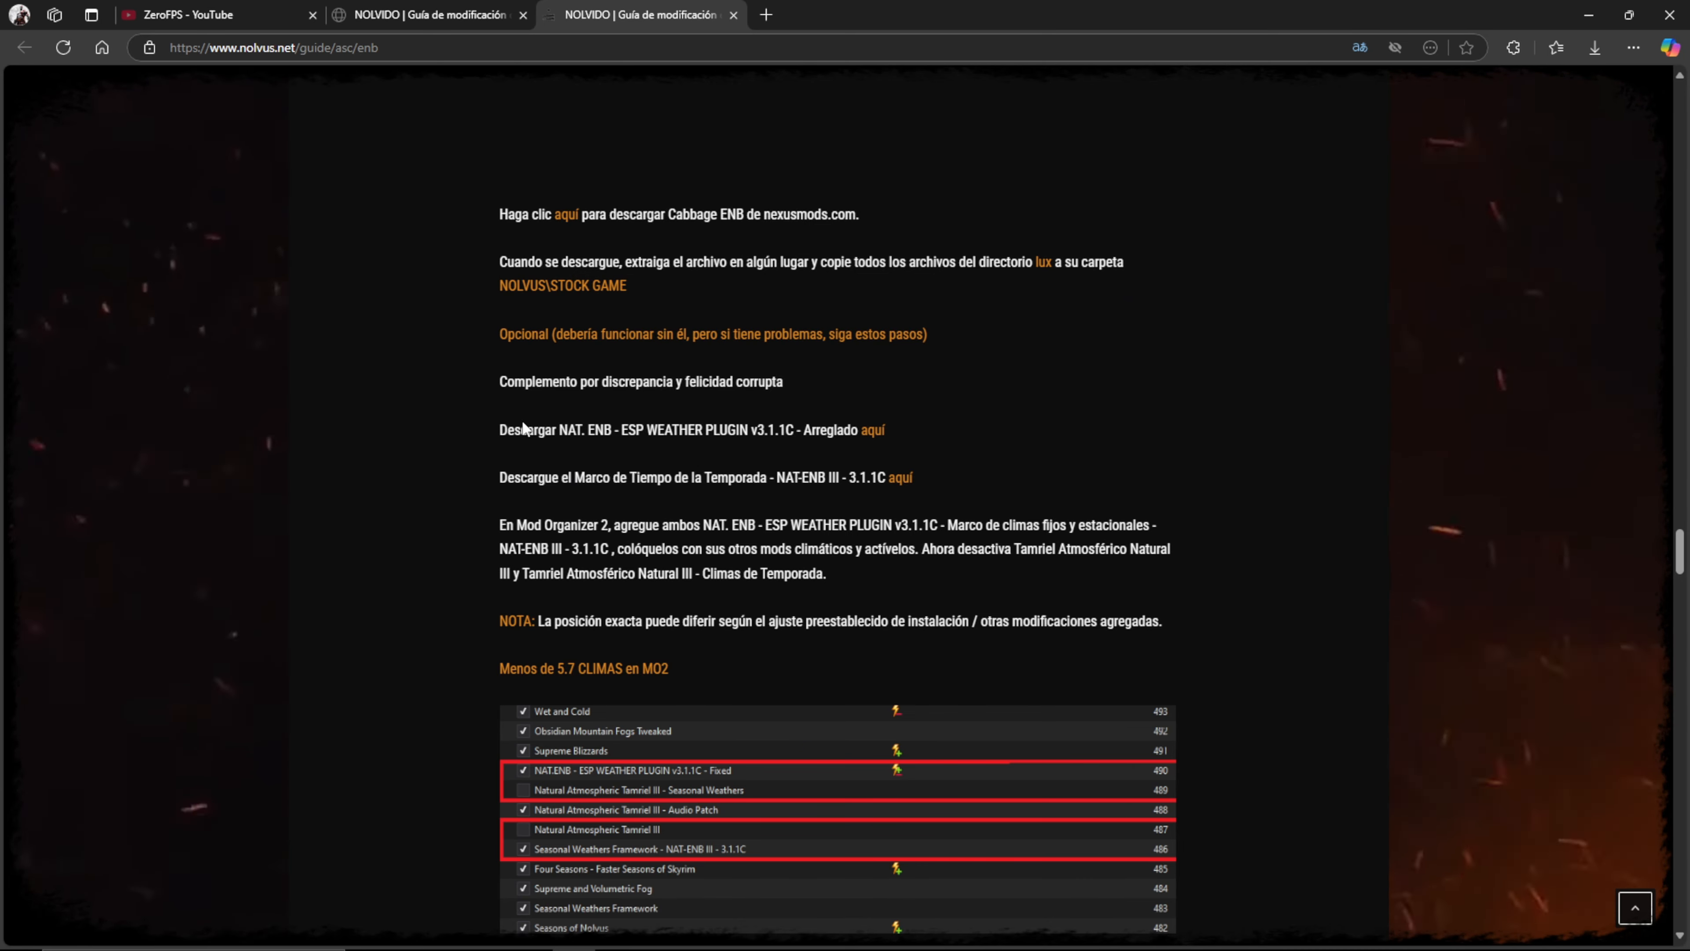
drag(503, 382, 844, 370)
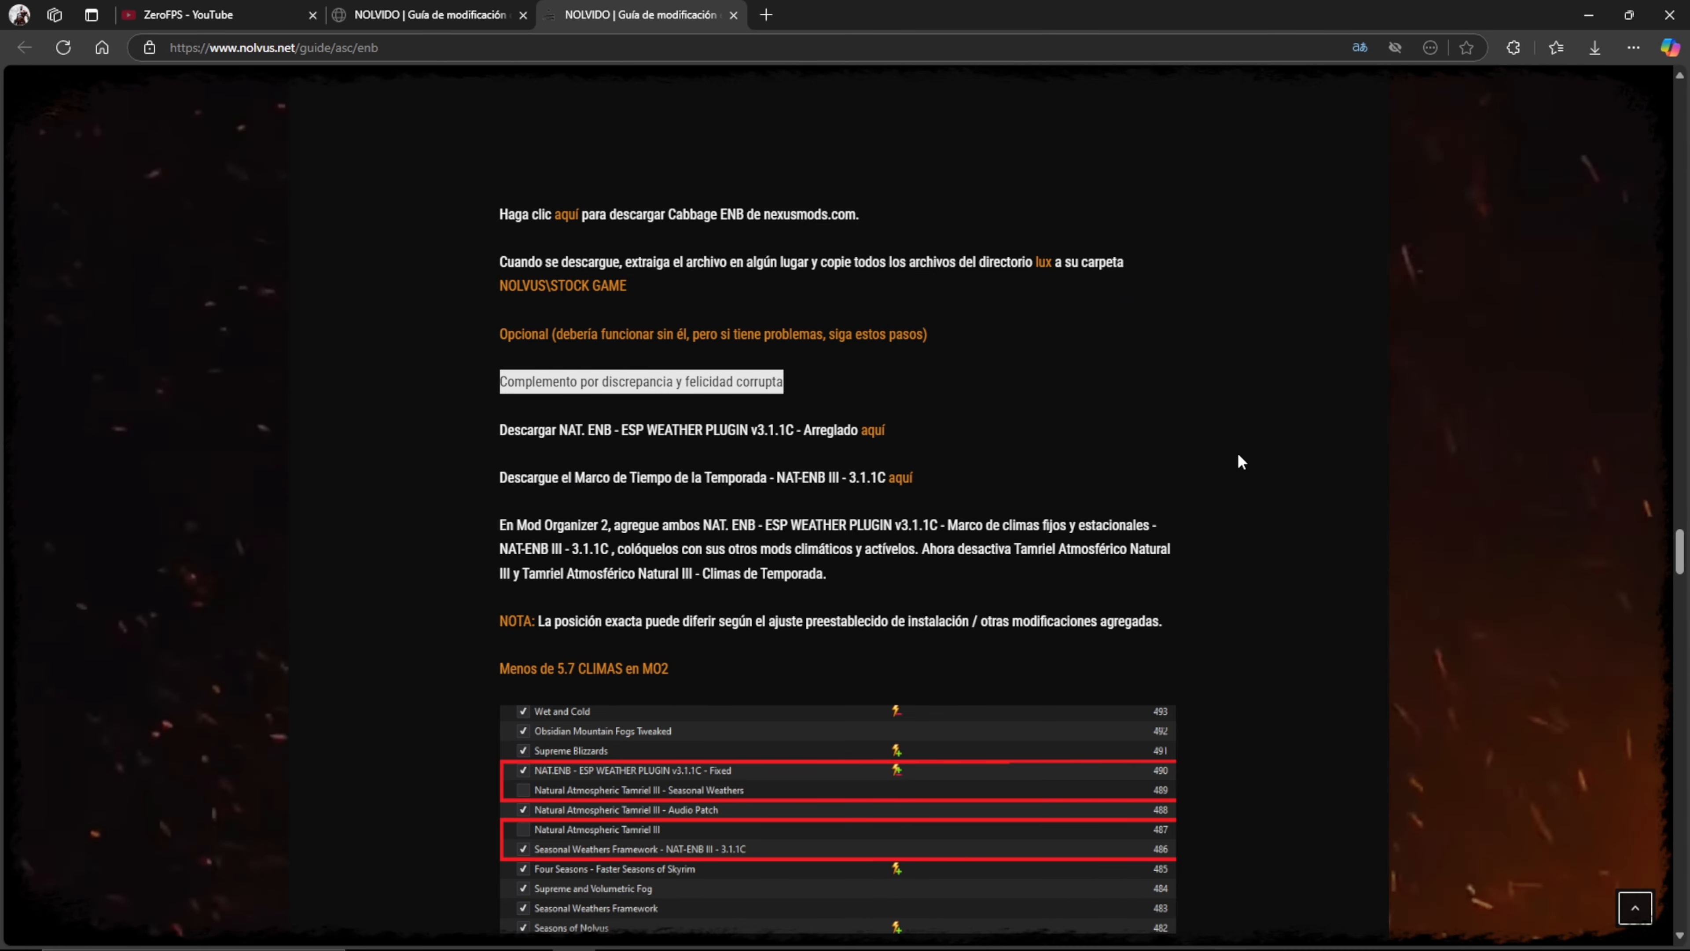
click(509, 393)
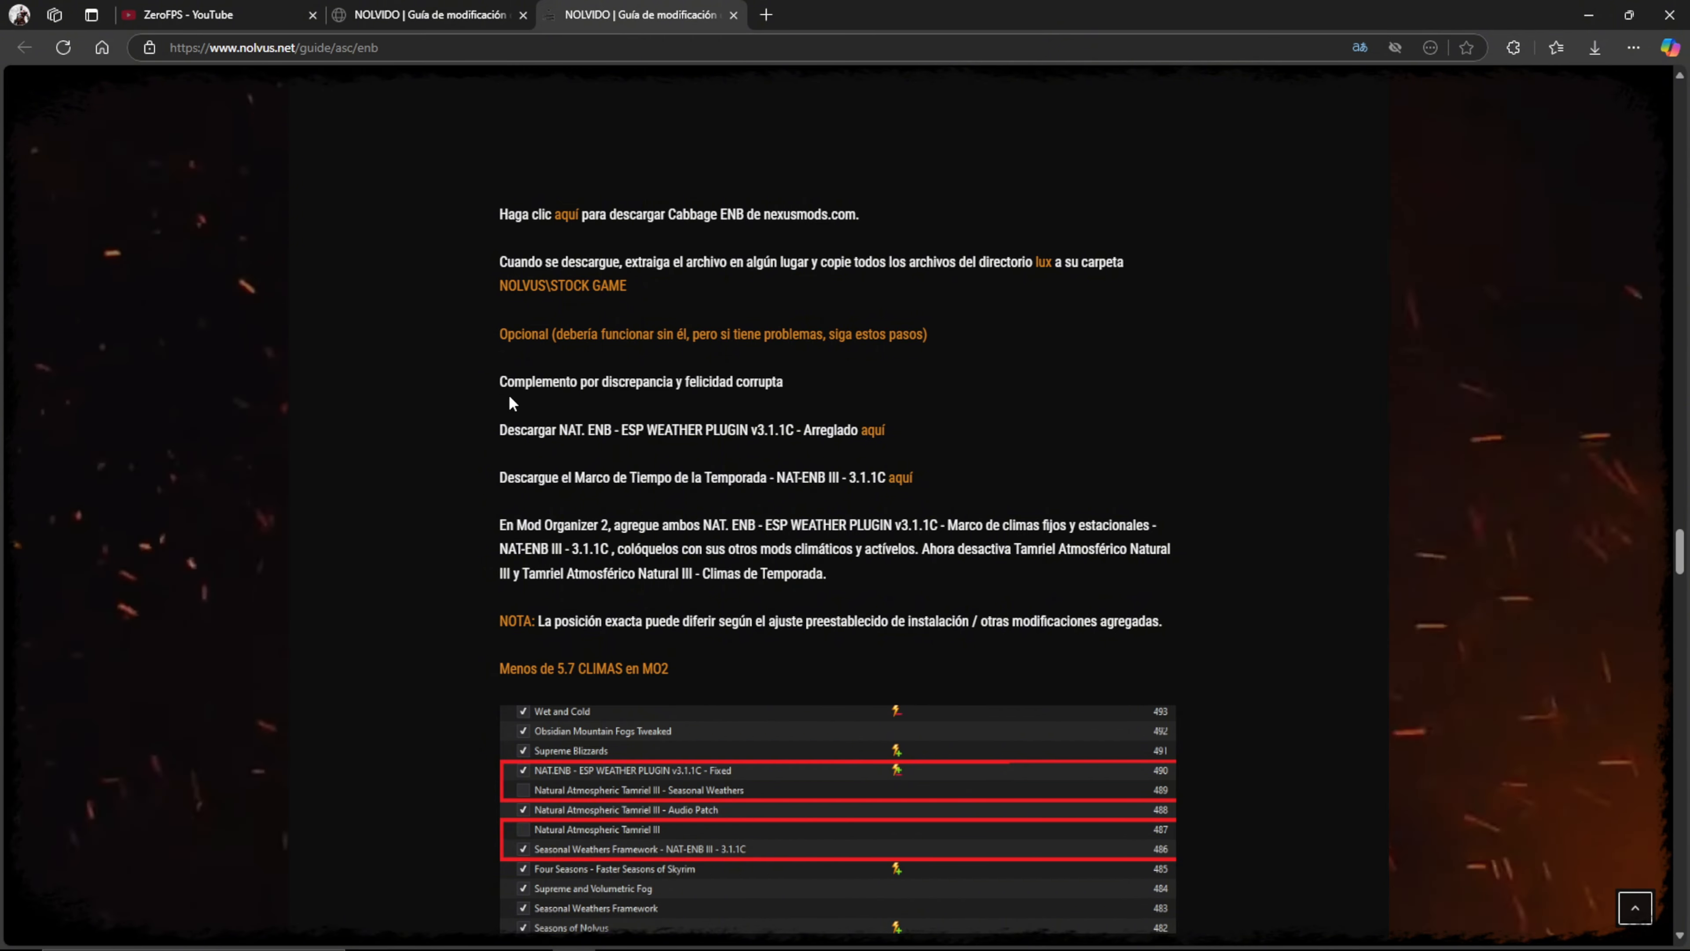
drag(503, 393, 798, 386)
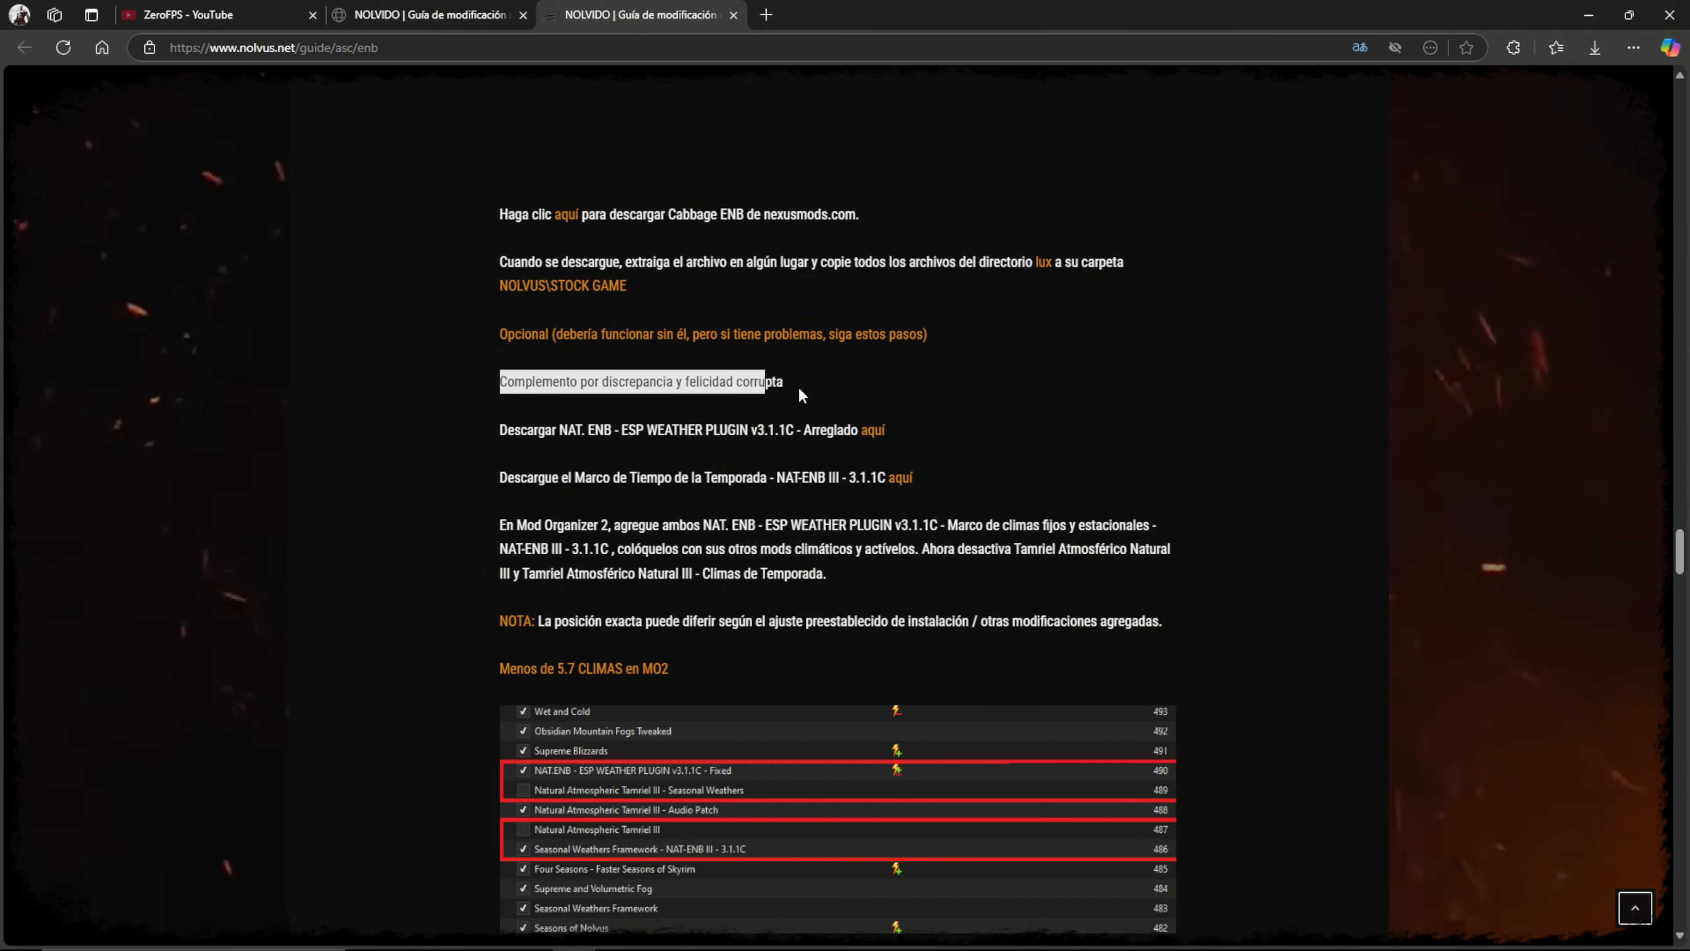
click(1003, 418)
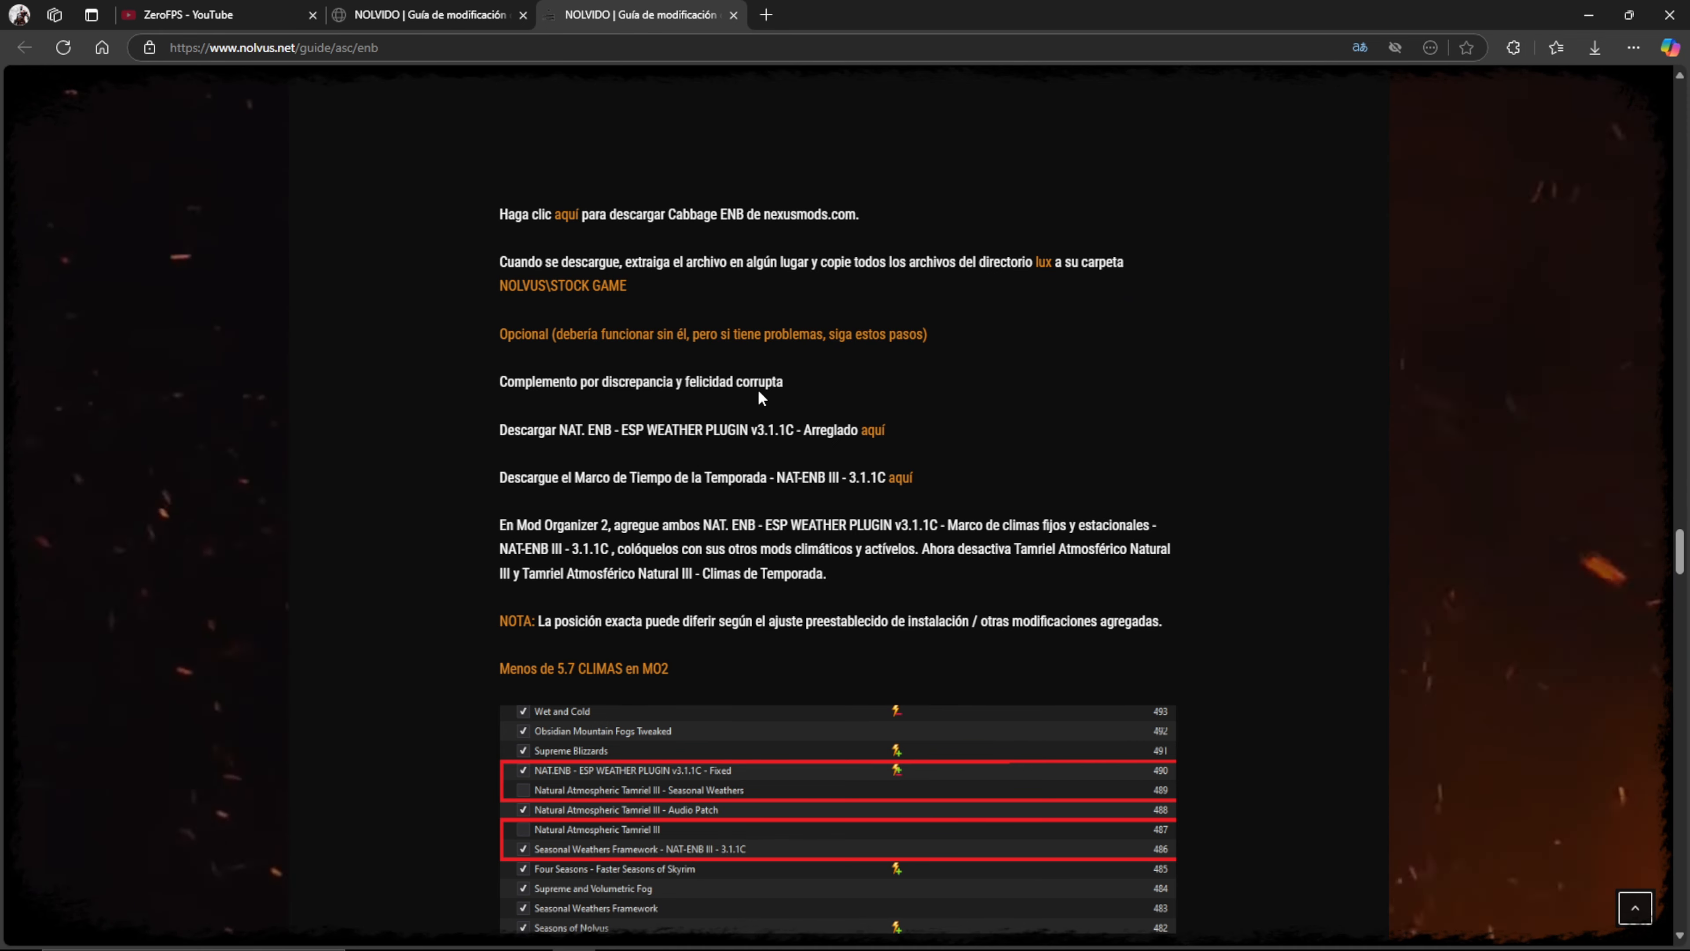
- Open the guide's link for NAT.ENB - ESP WEATHER PLUGIN v3.1.1C - Fixed in a new tab and start its slow download
right_click(880, 433)
click(918, 447)
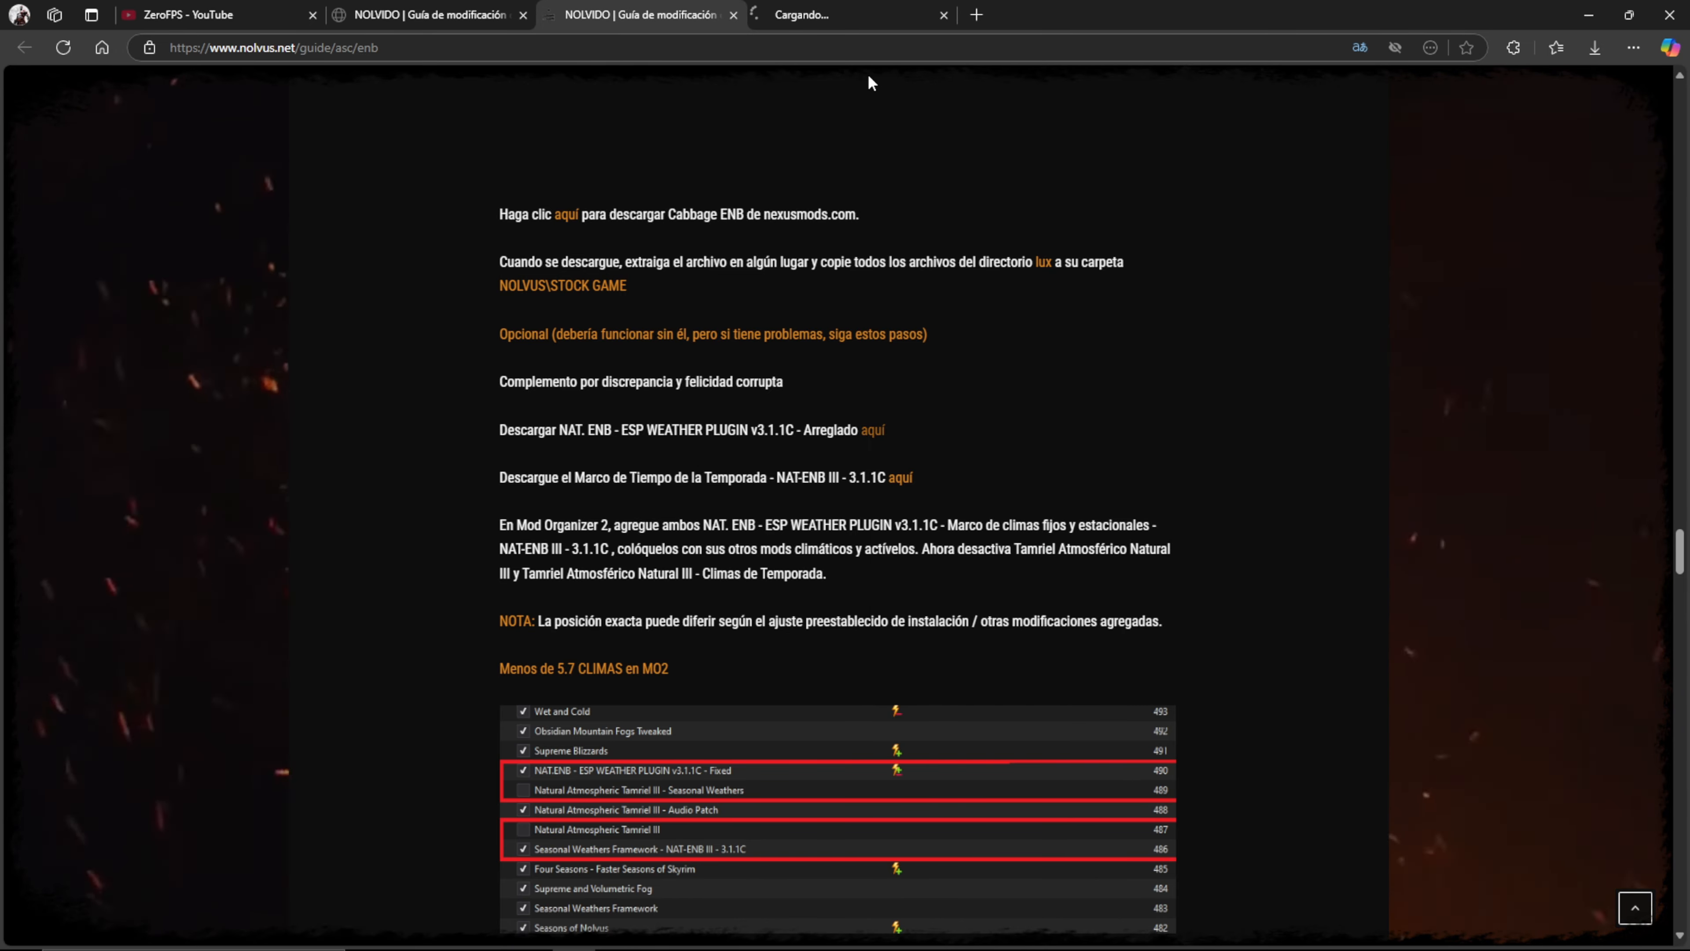
click(860, 18)
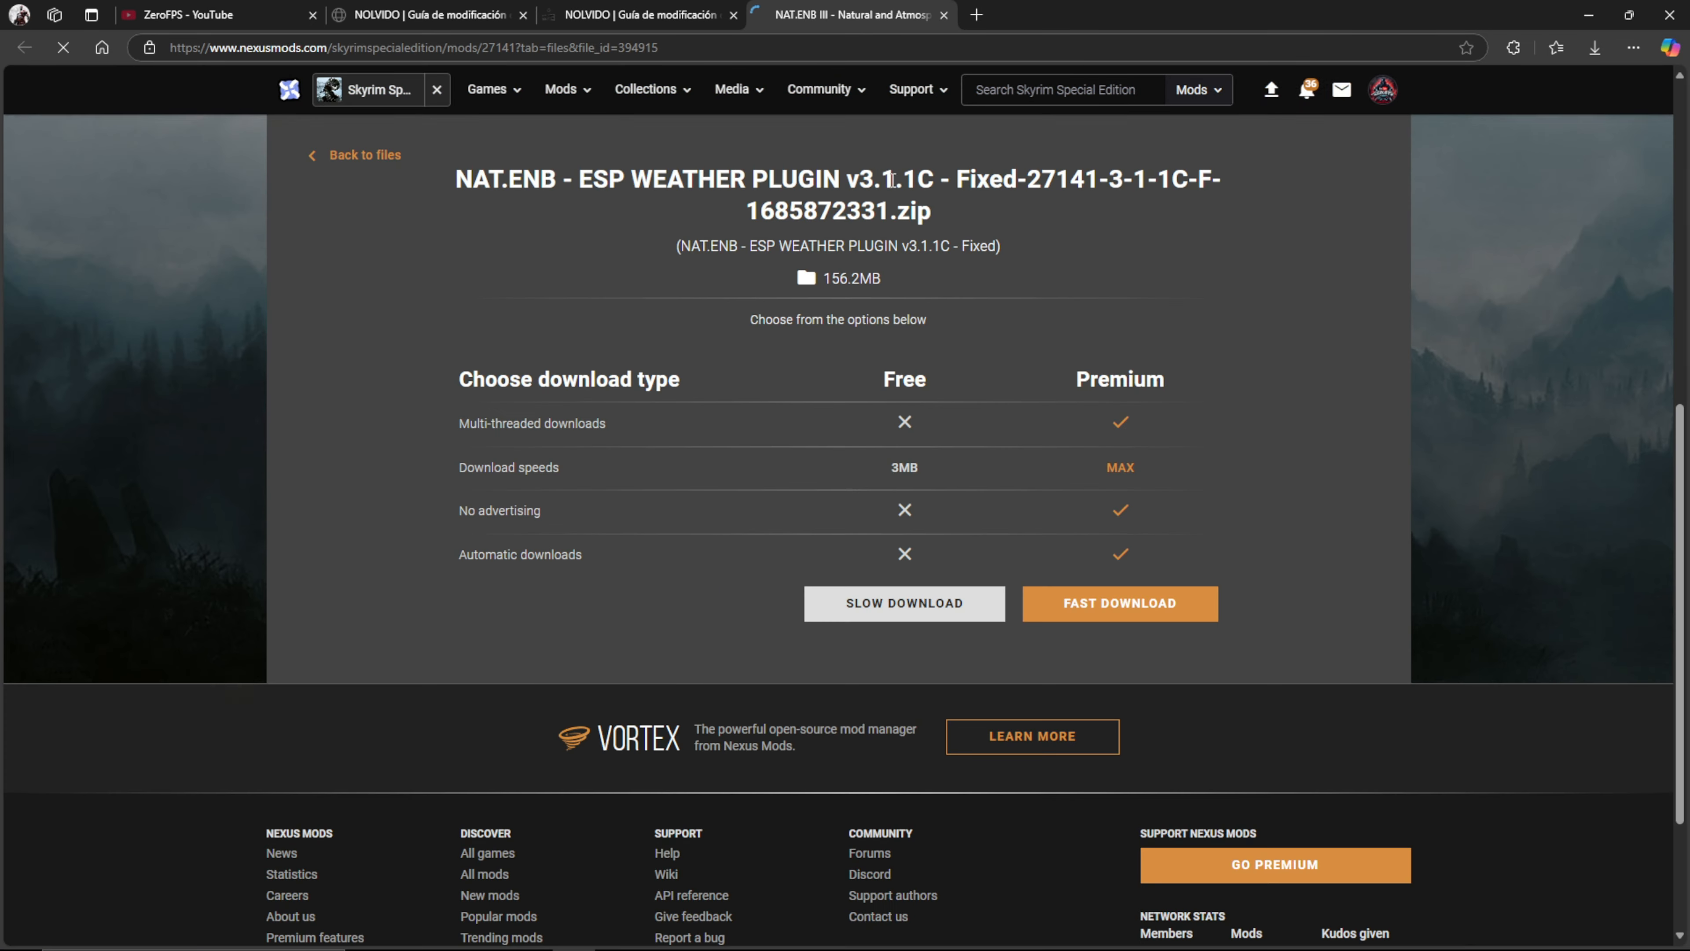
click(885, 603)
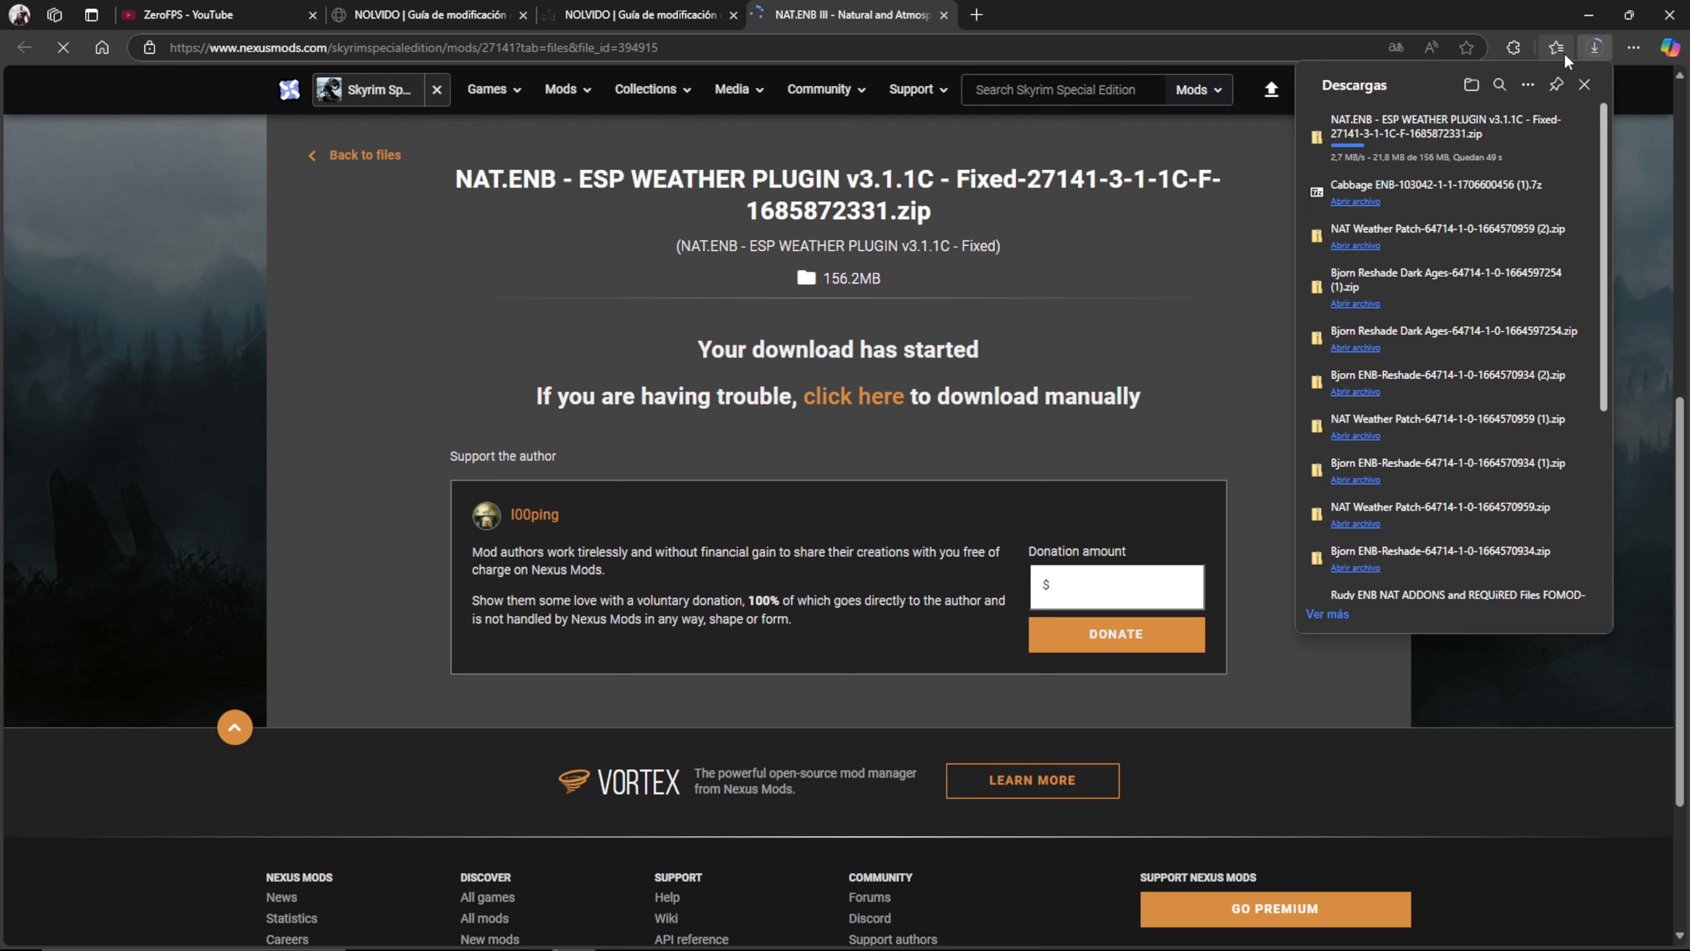
- Download Seasonal Weathers Framework - NAT-ENB III - 3.1.1C from the guide's link with the slow download, and close its tab
click(639, 15)
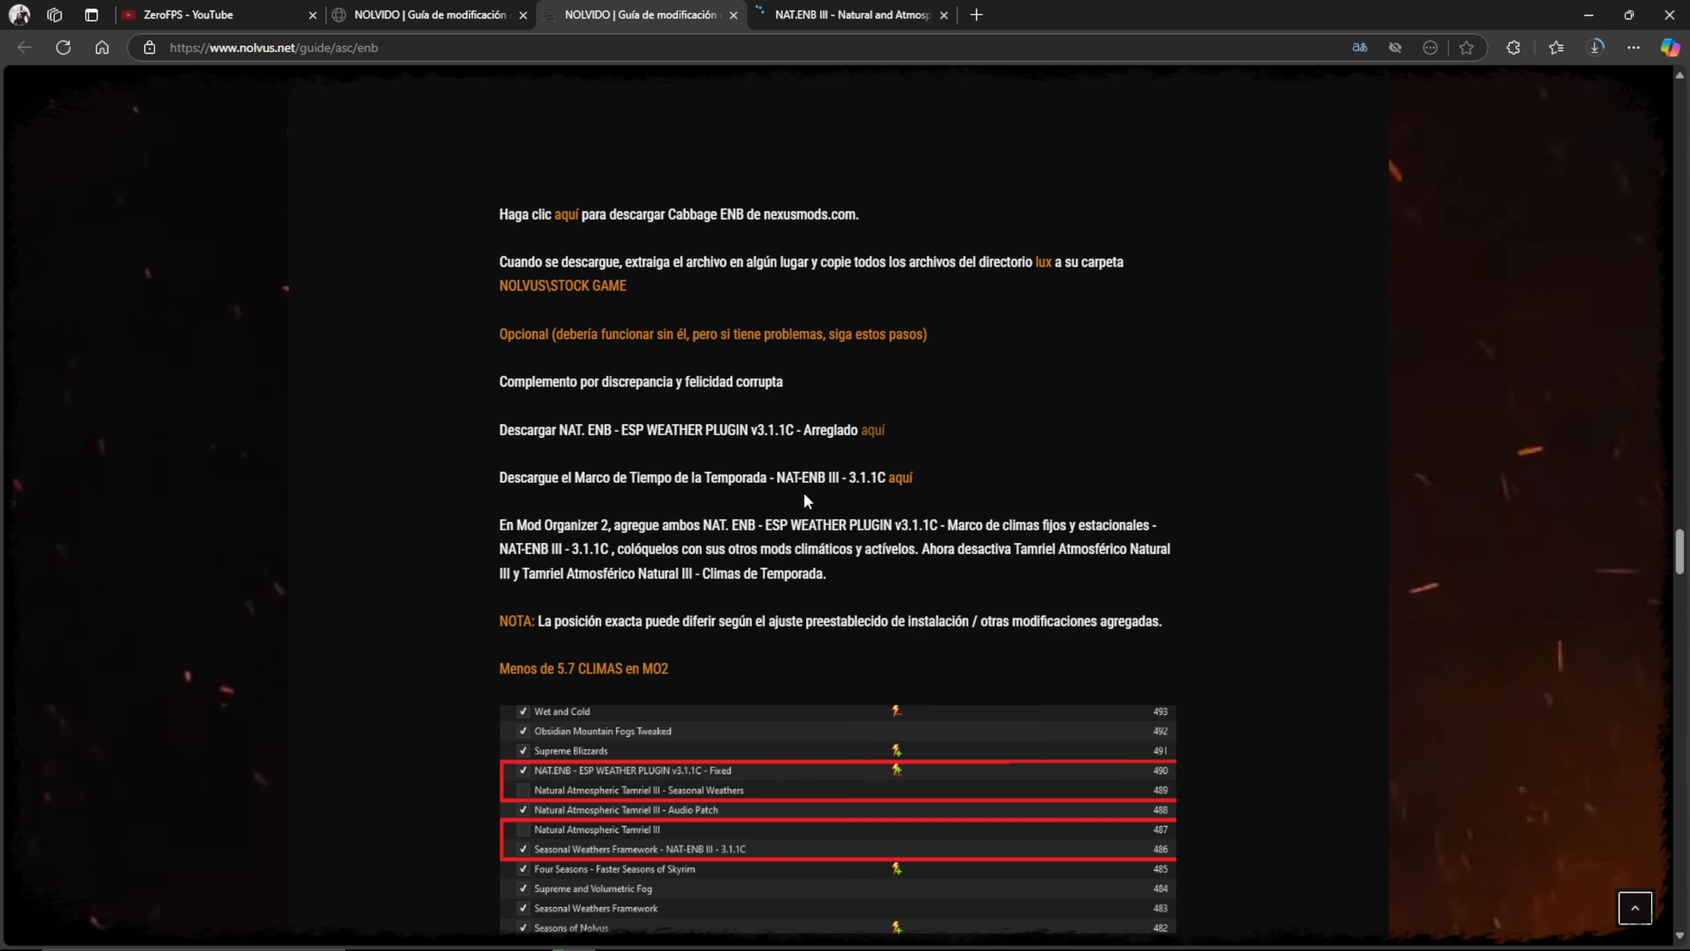
right_click(900, 478)
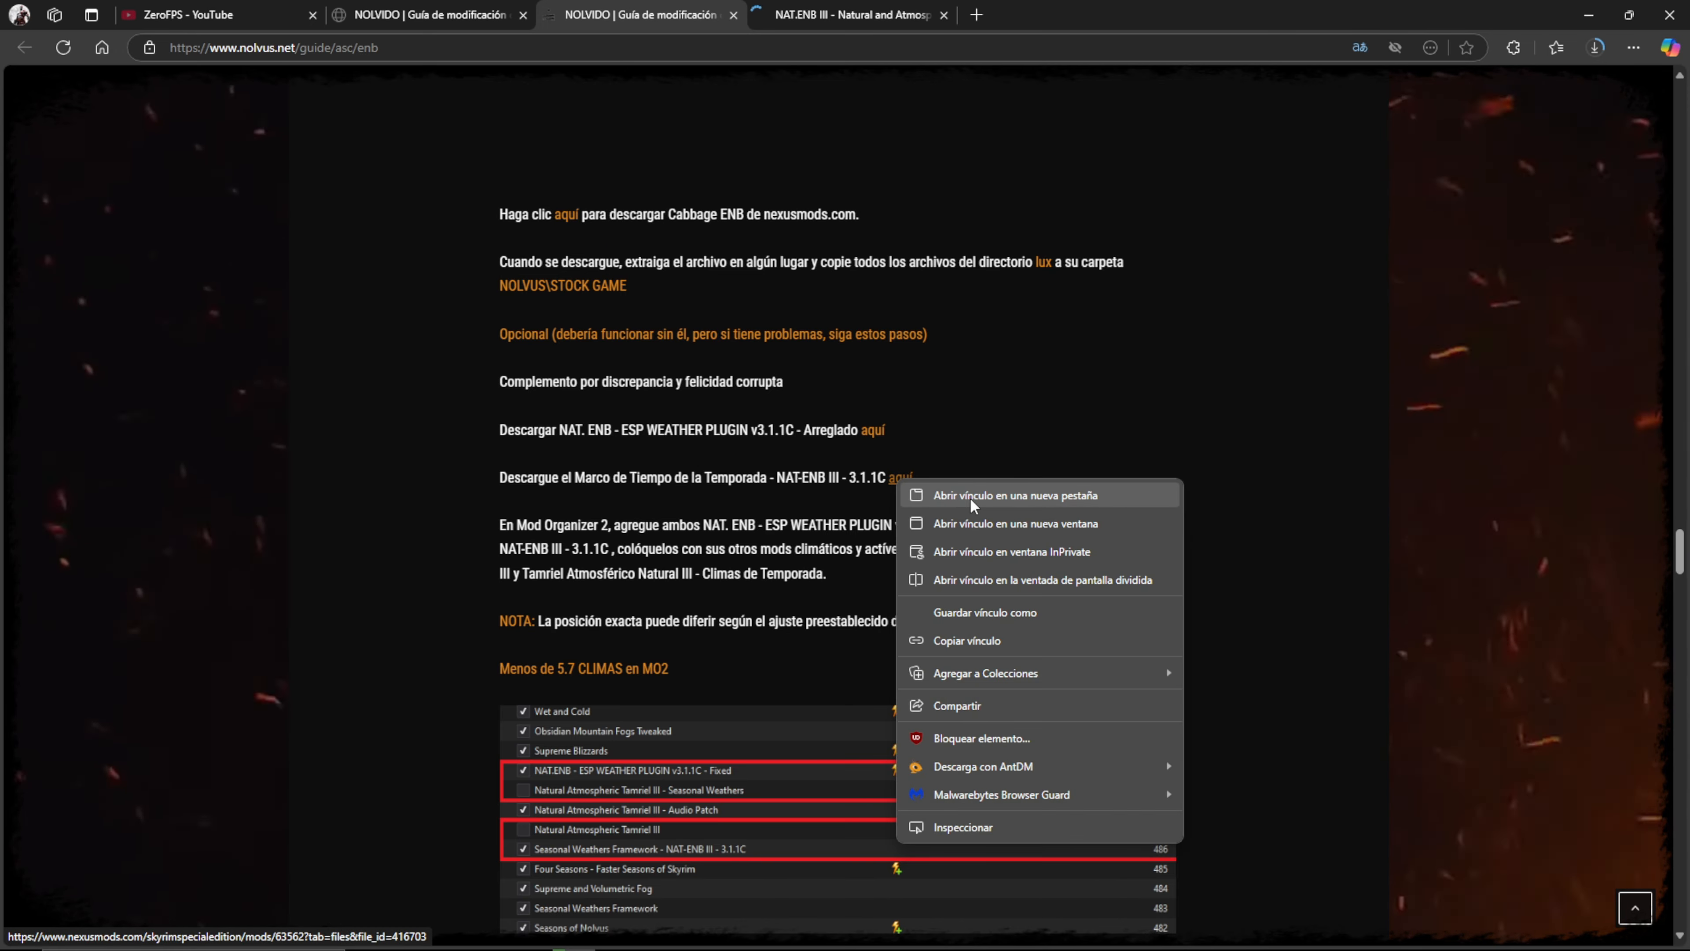
click(970, 496)
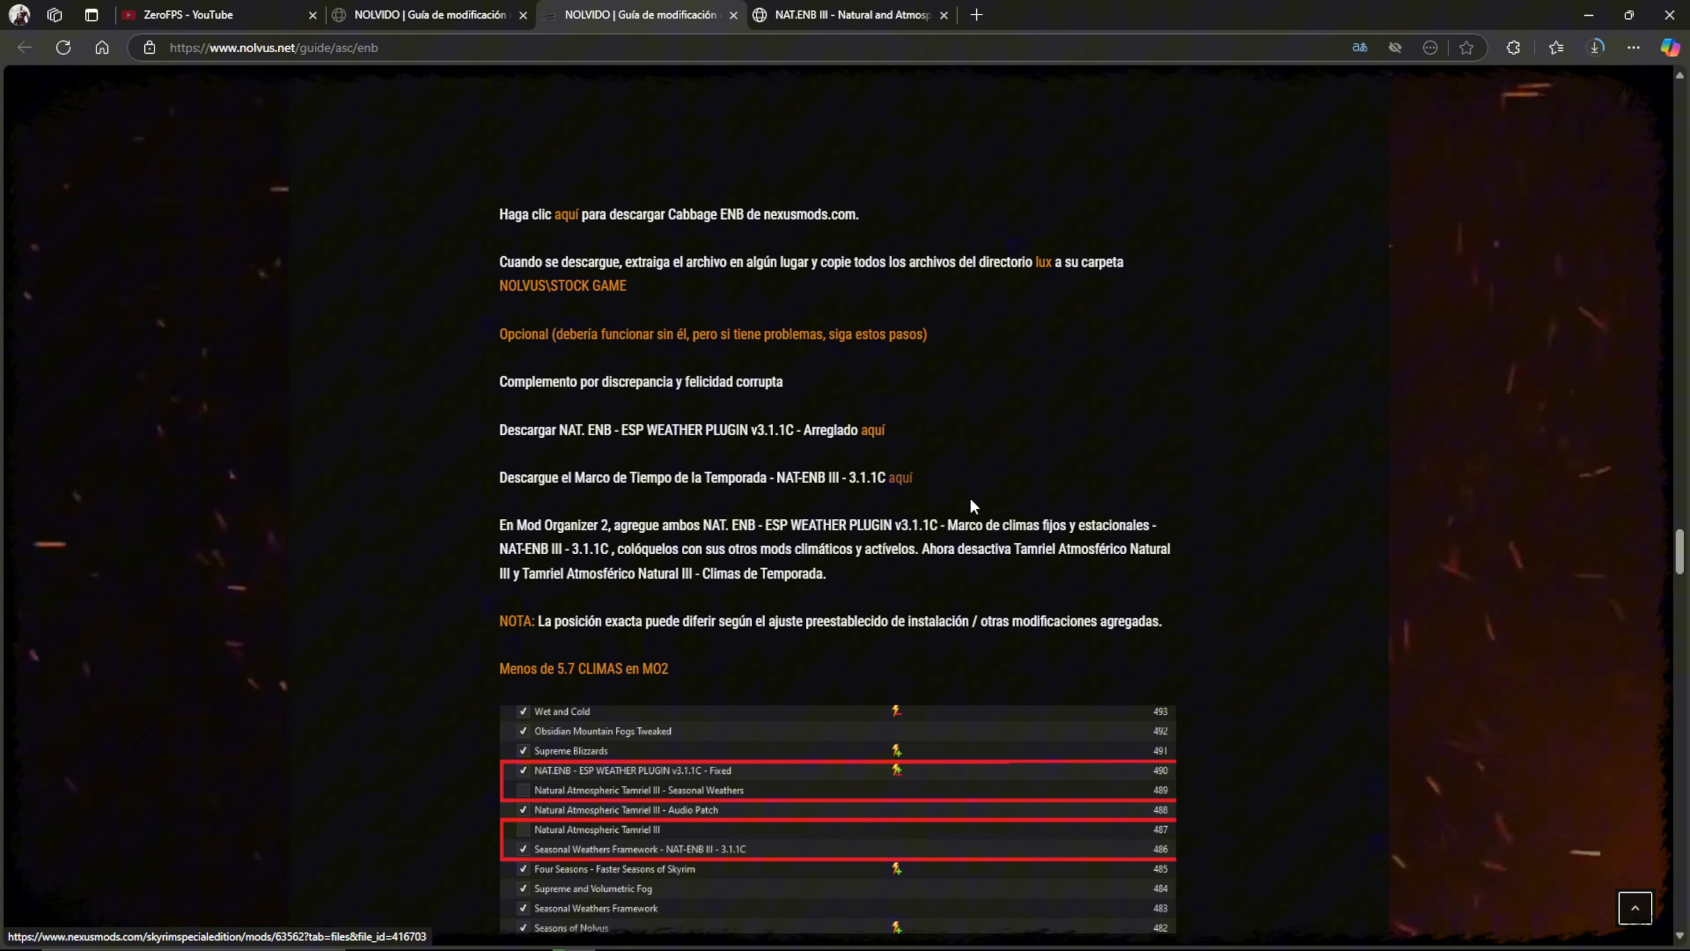
click(1038, 16)
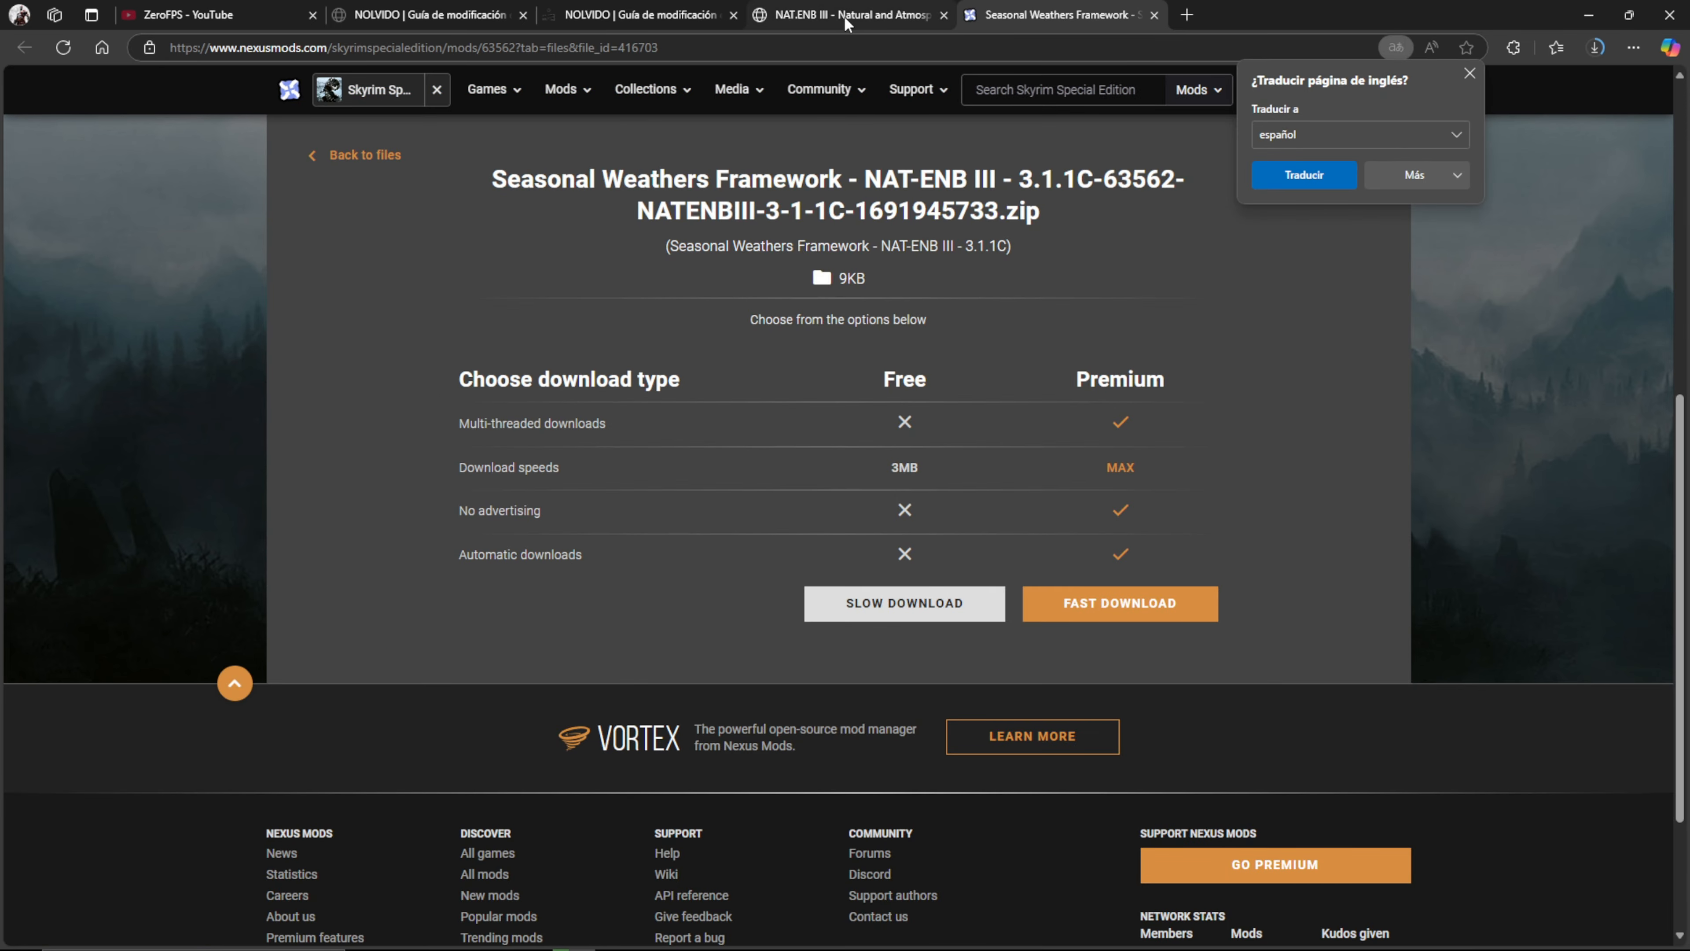
click(894, 607)
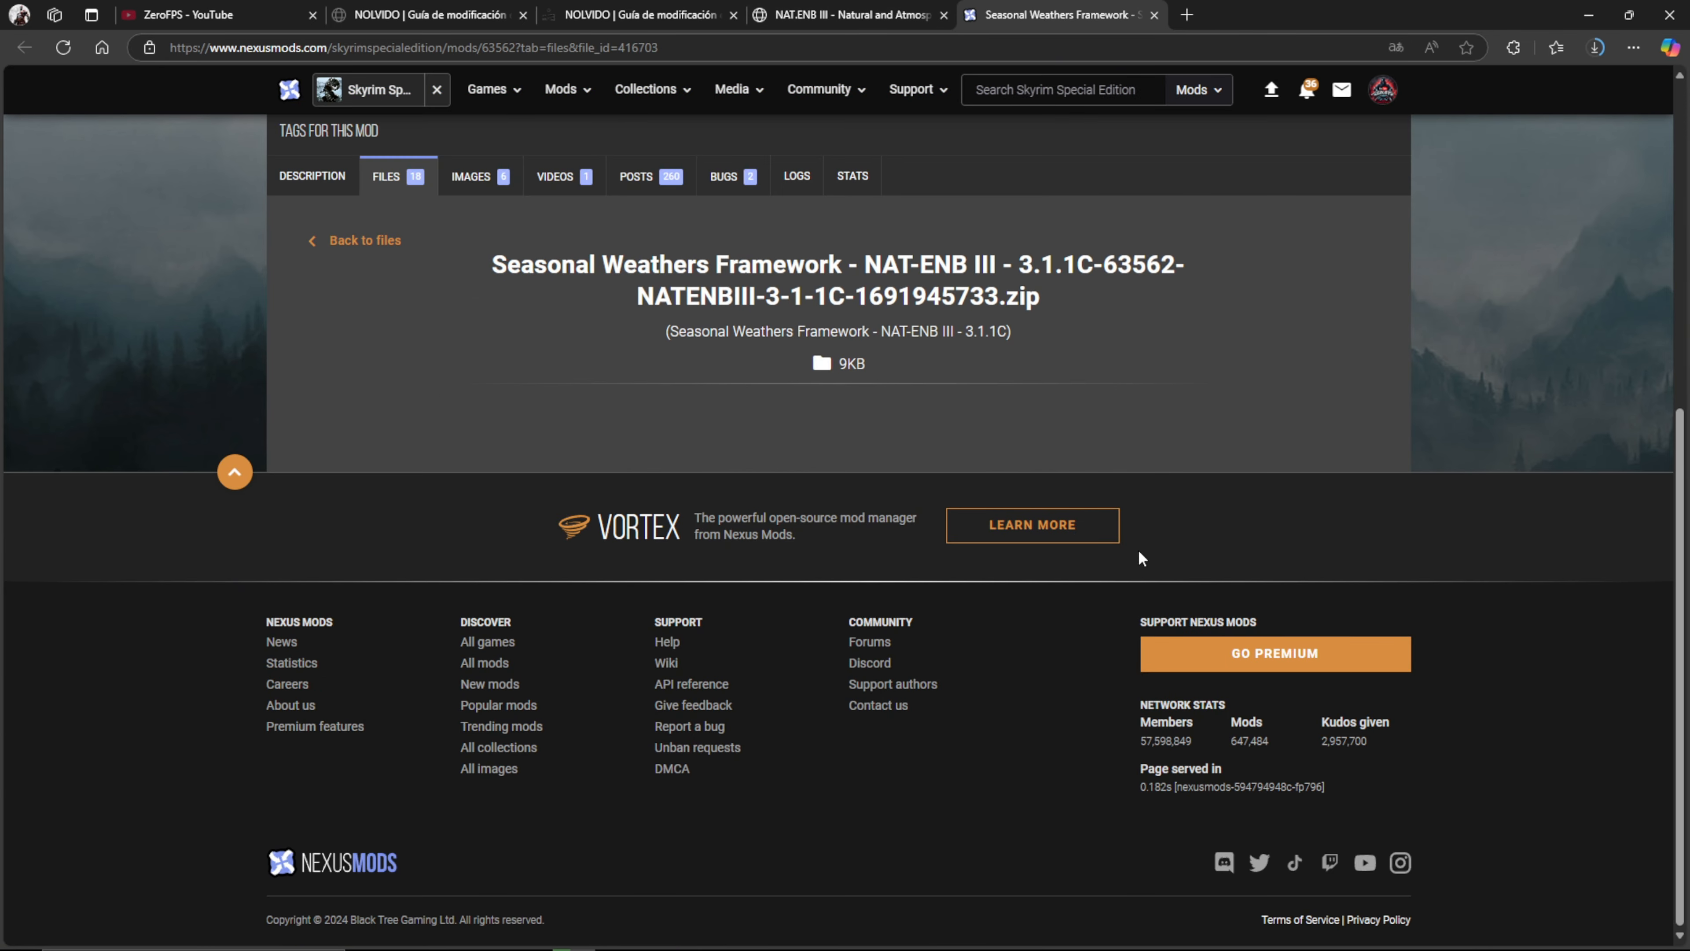
click(1154, 16)
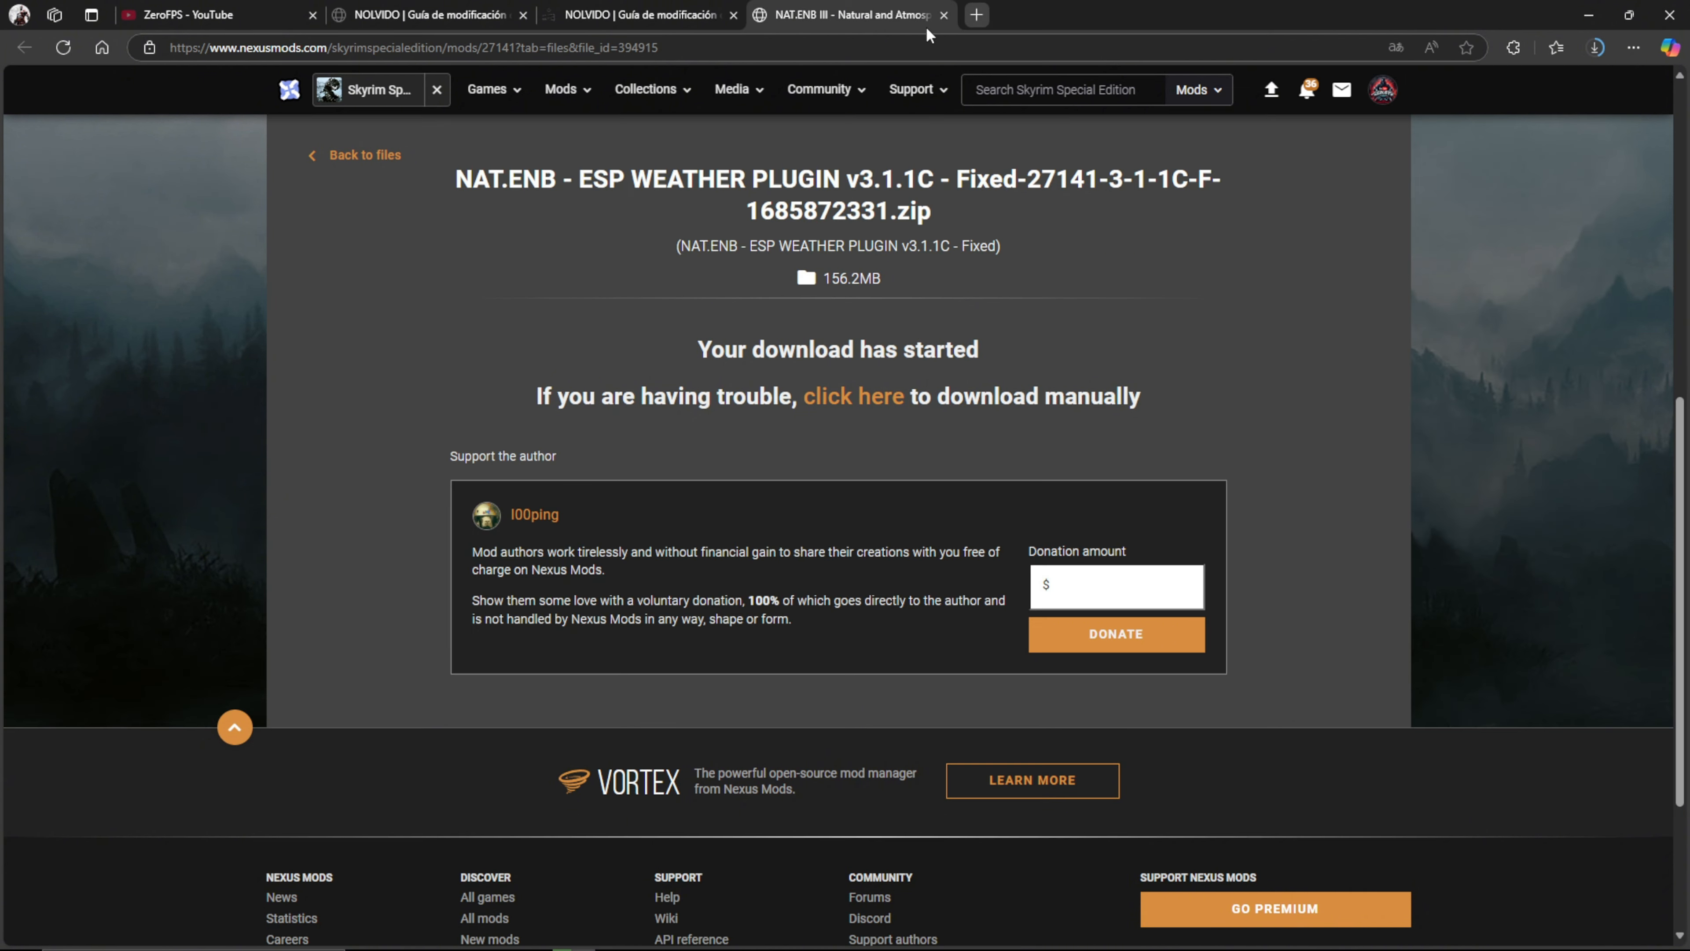
- Return to the guide and highlight the NAT. ENB - ESP WEATHER PLUGIN v3.1.1C name in the Mod Organizer 2 instruction
click(647, 15)
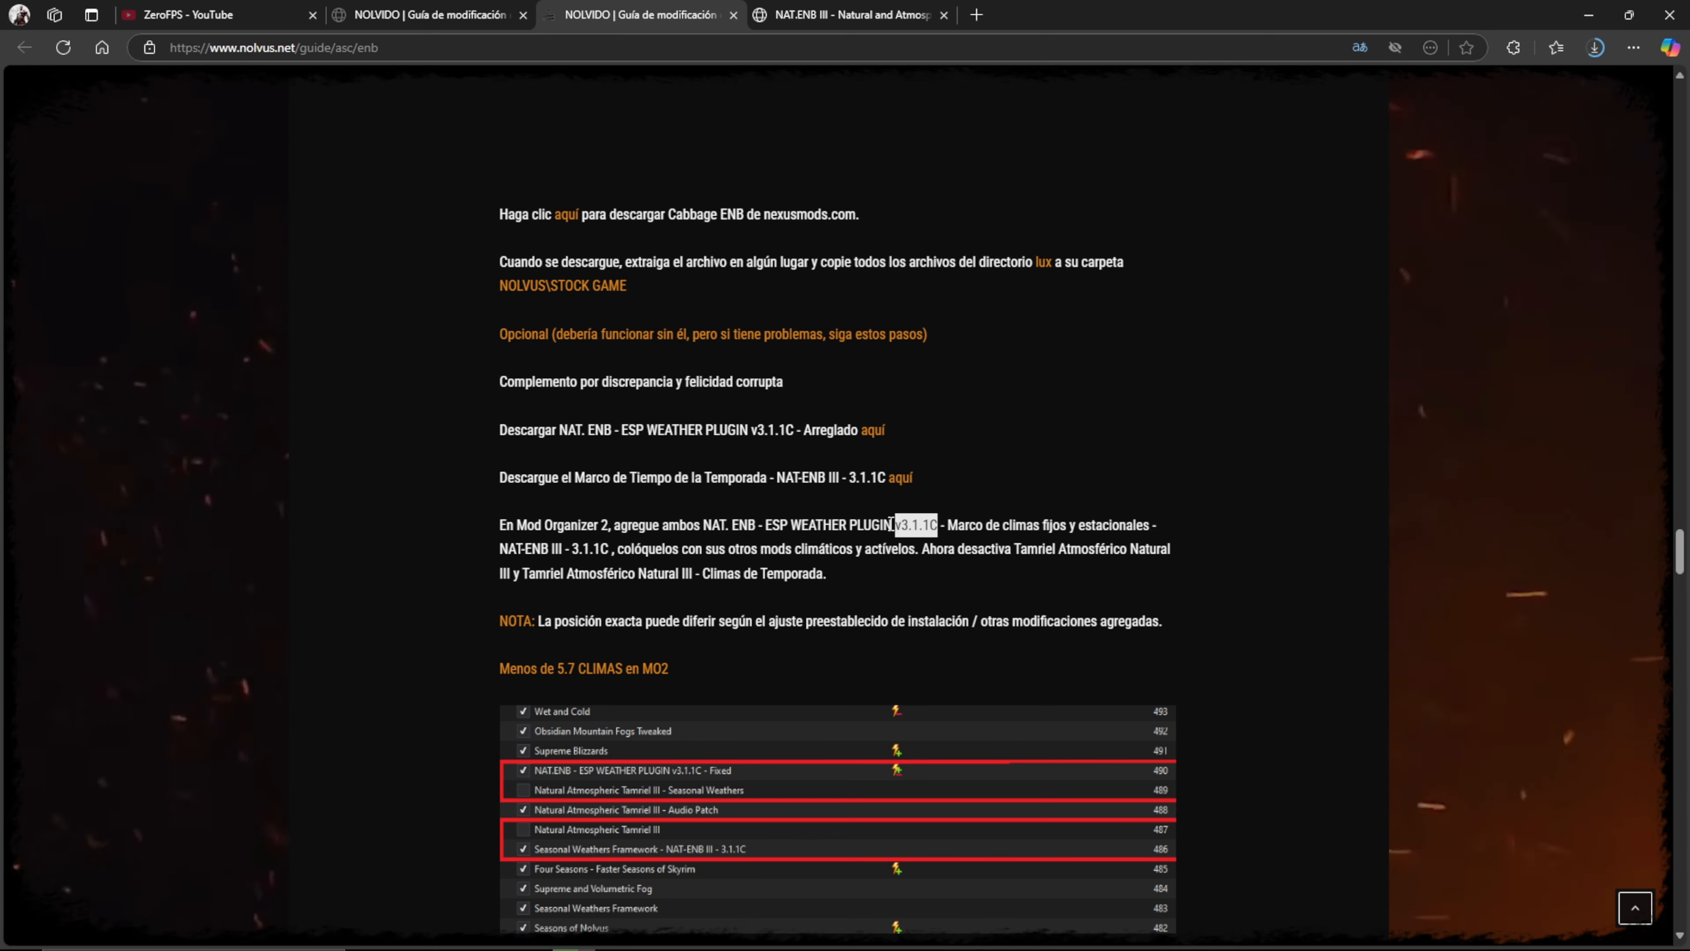
drag(891, 524, 706, 526)
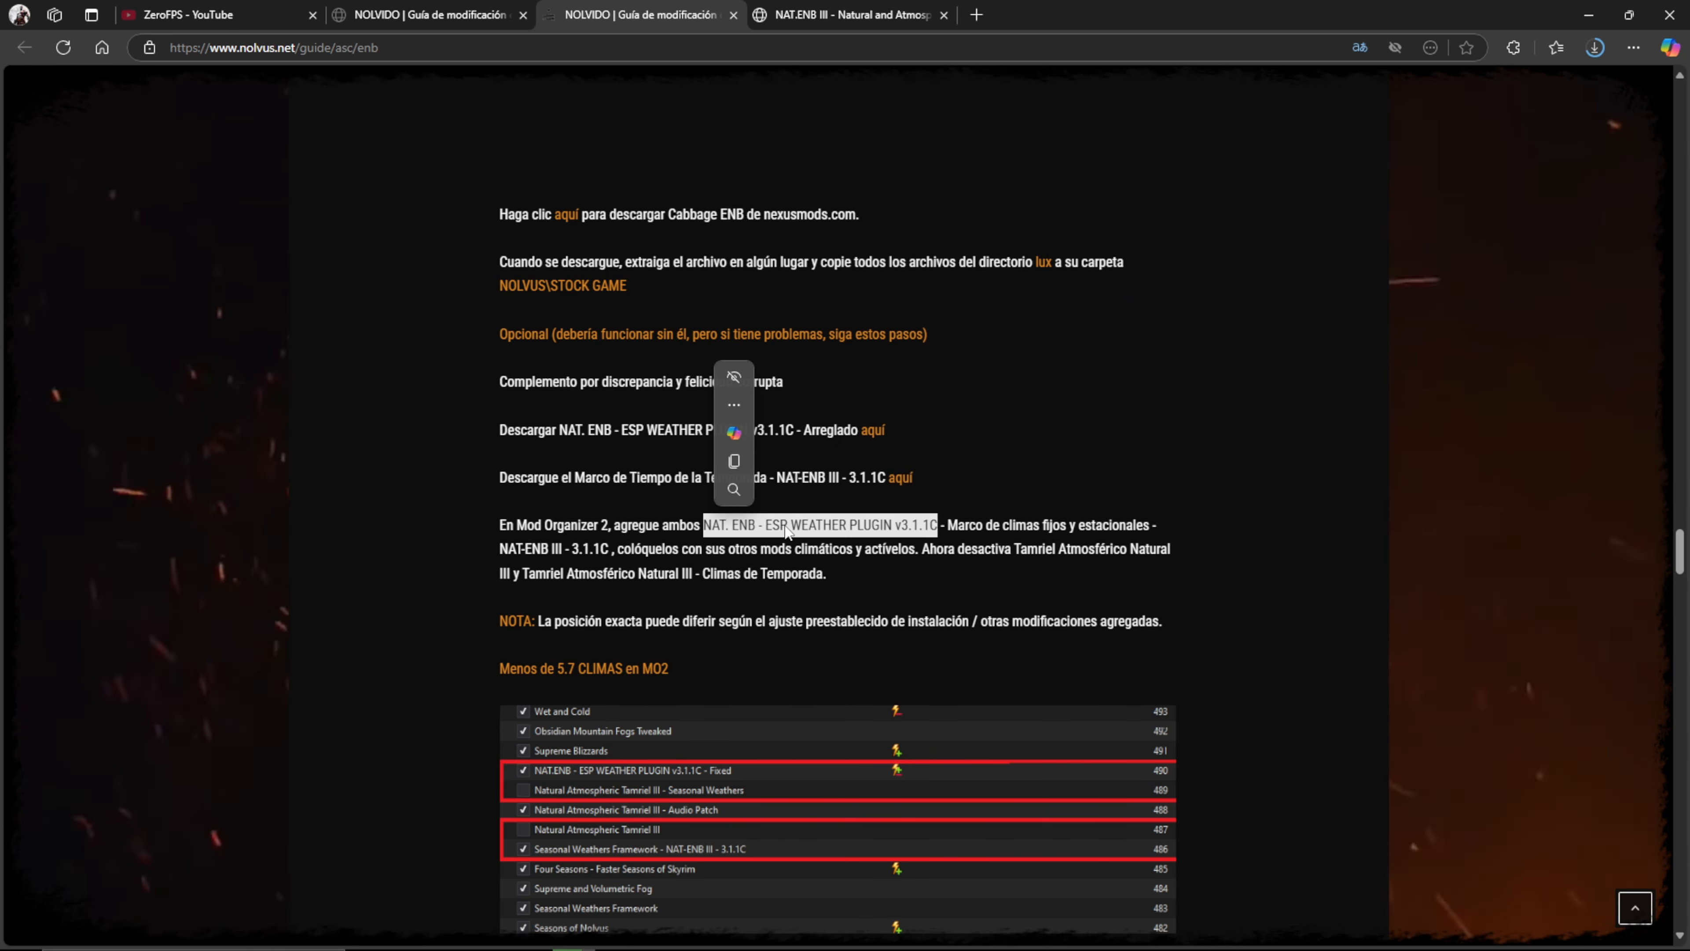
click(880, 525)
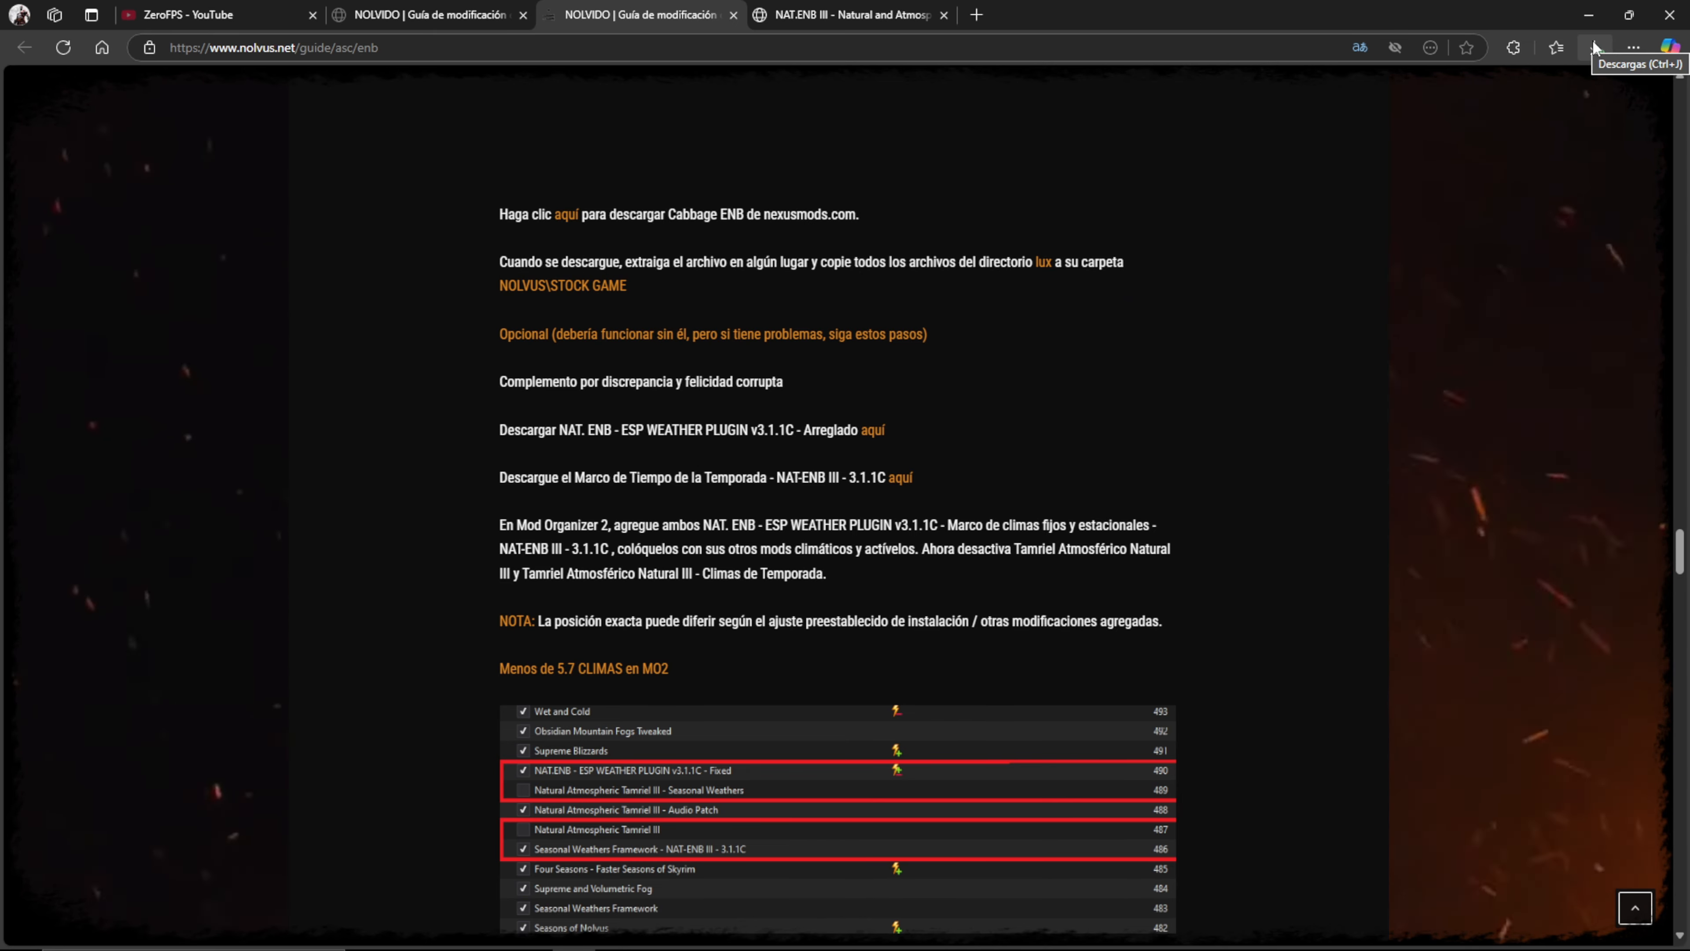
- Switch to Mod Organizer and install the downloaded Seasonal Weathers Framework - NAT-ENB III - 3.1.1C archive under its suggested name
click(1590, 16)
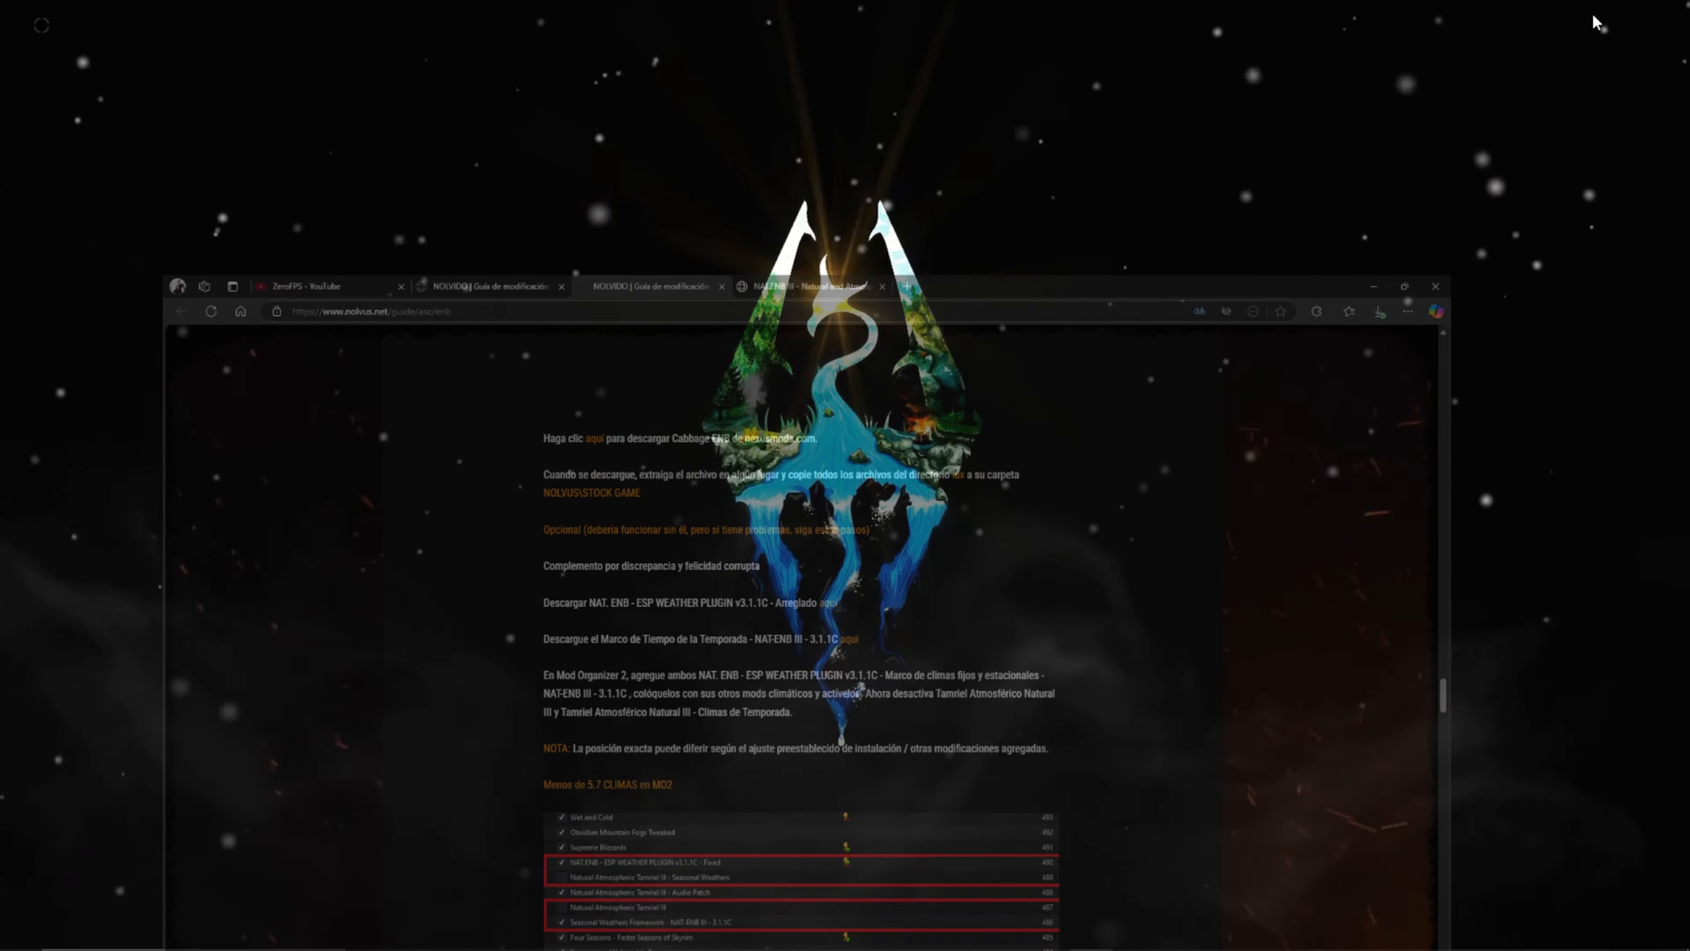
click(1177, 934)
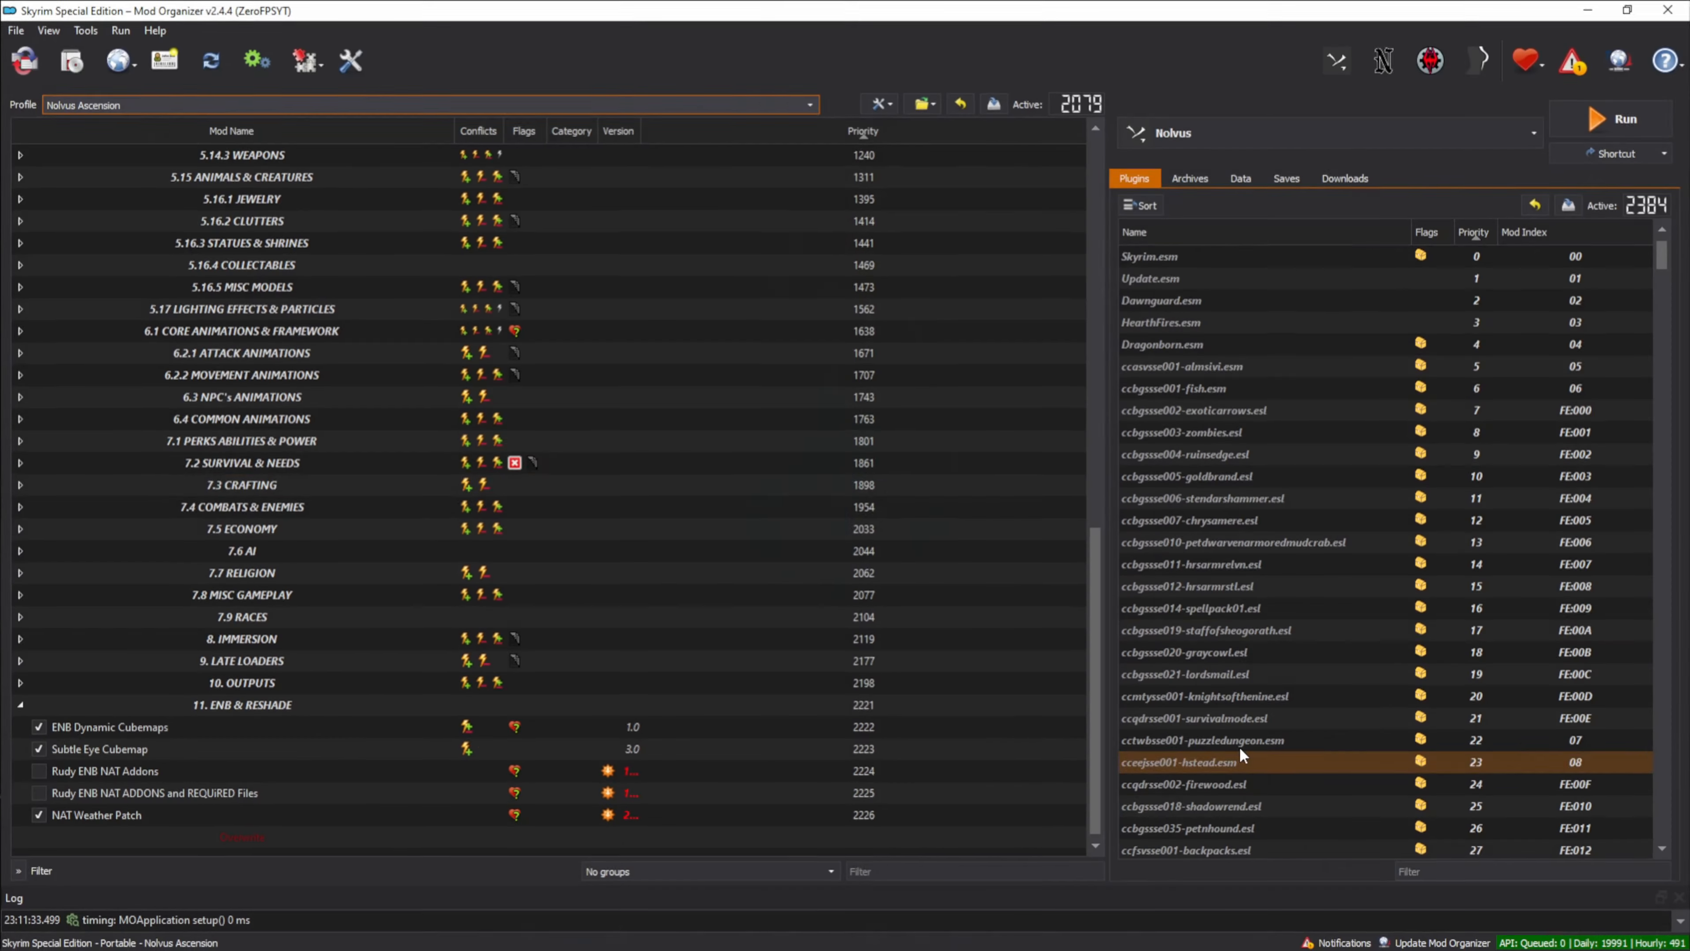
click(73, 60)
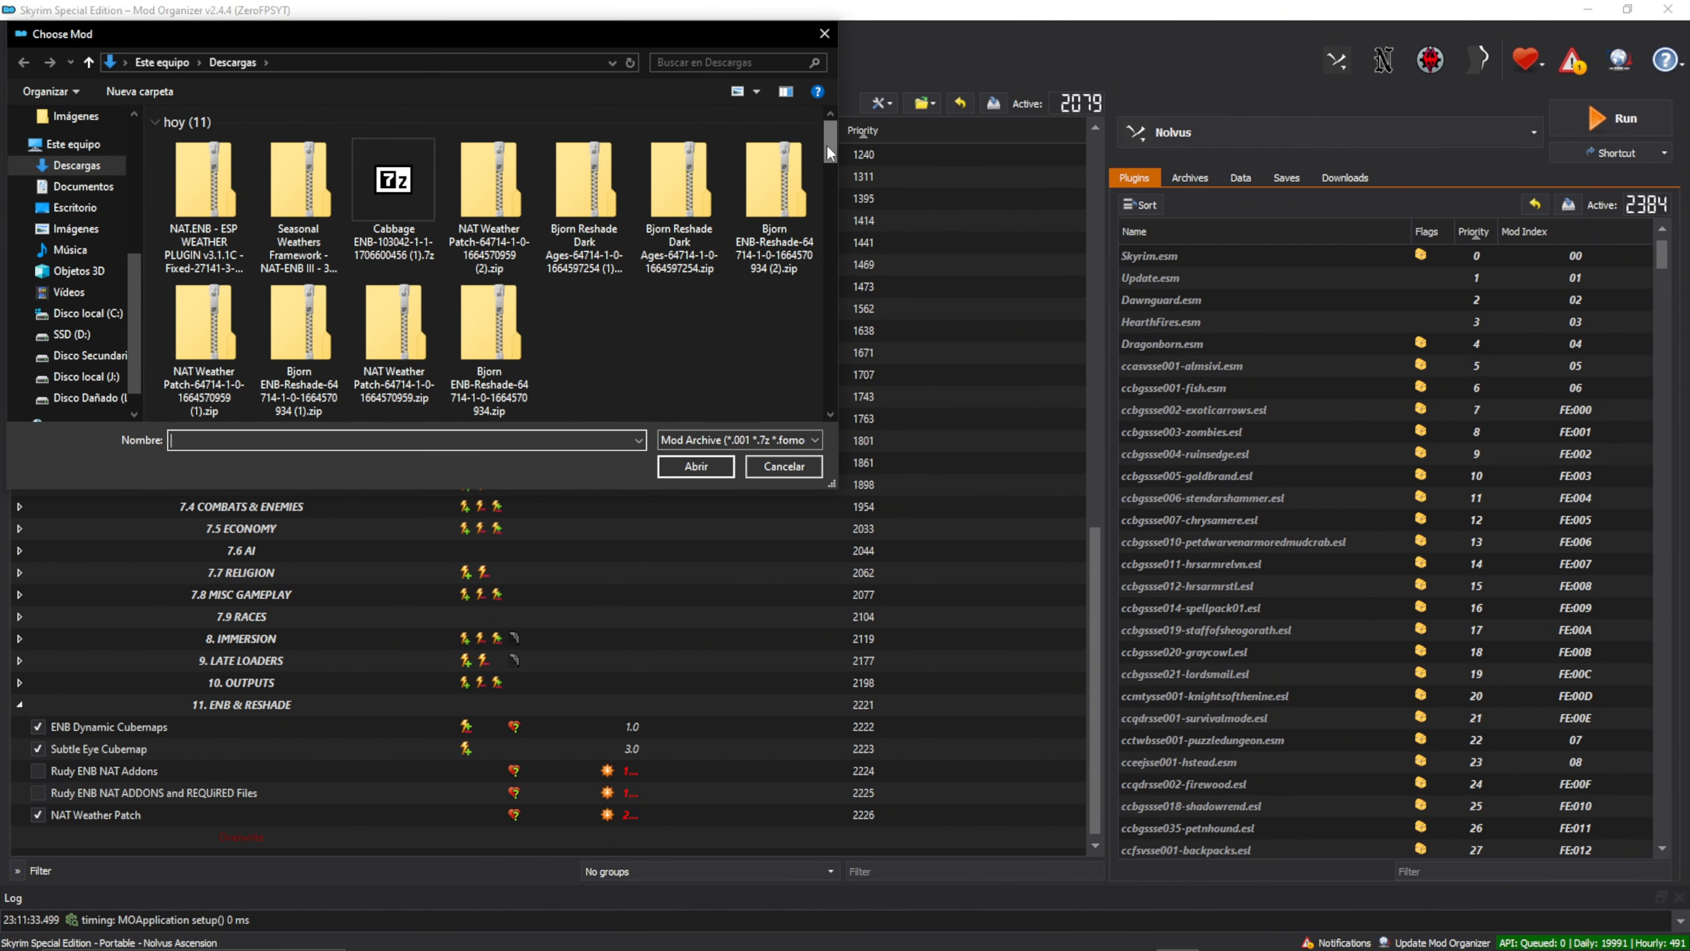
click(261, 260)
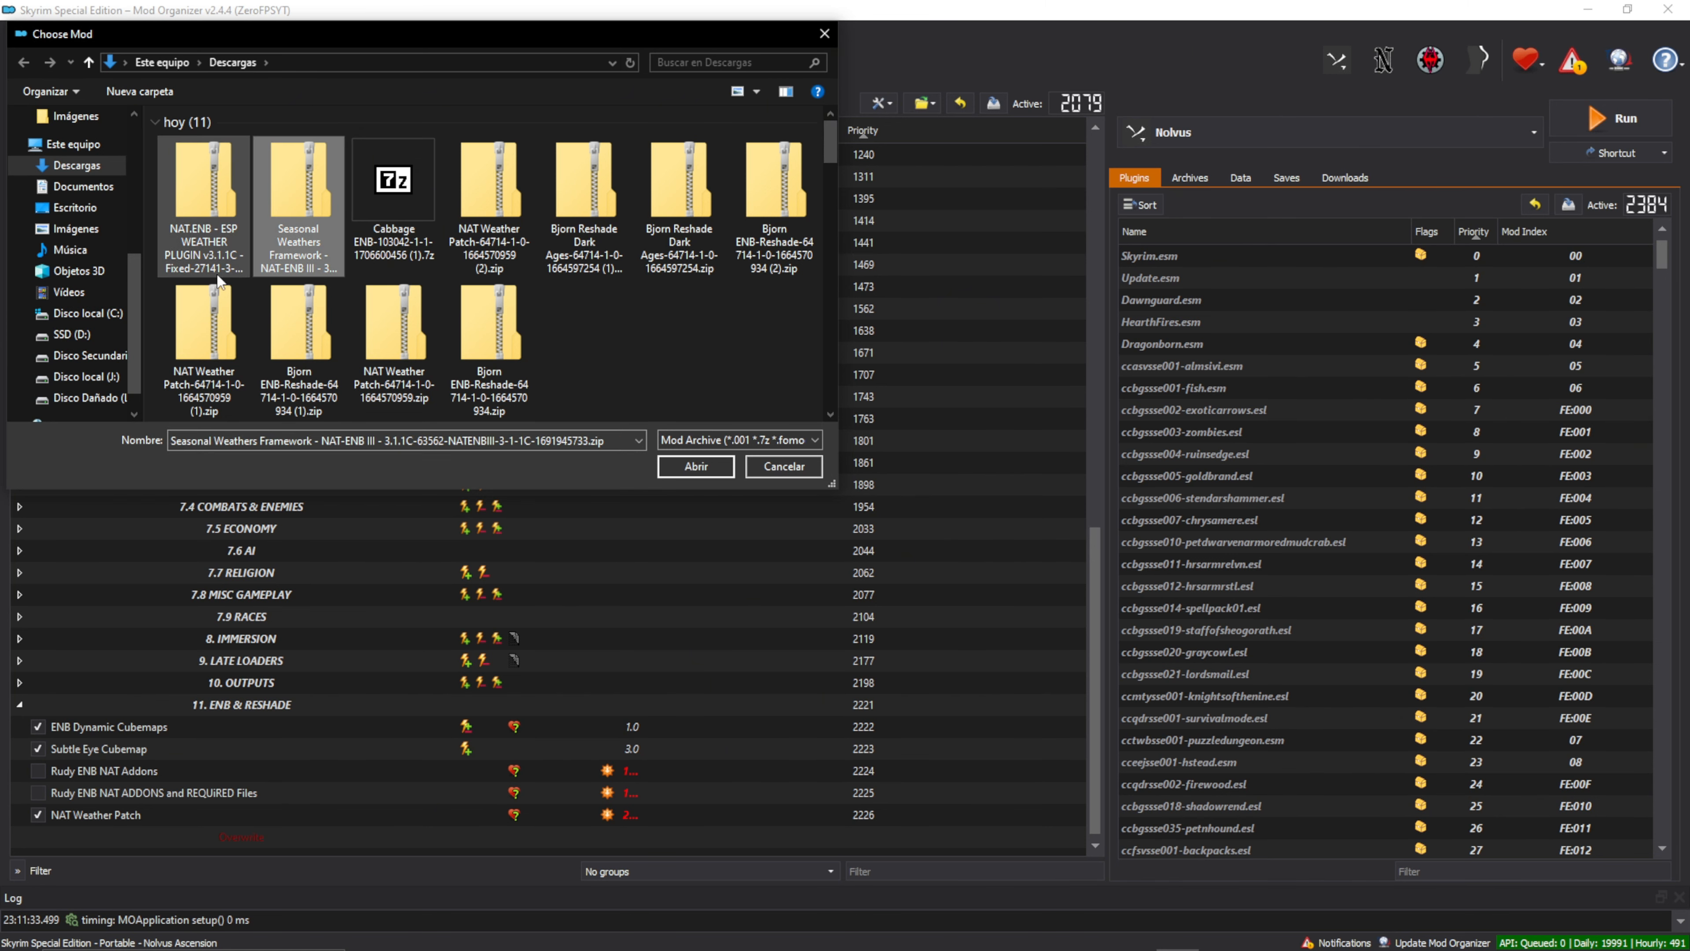
click(215, 252)
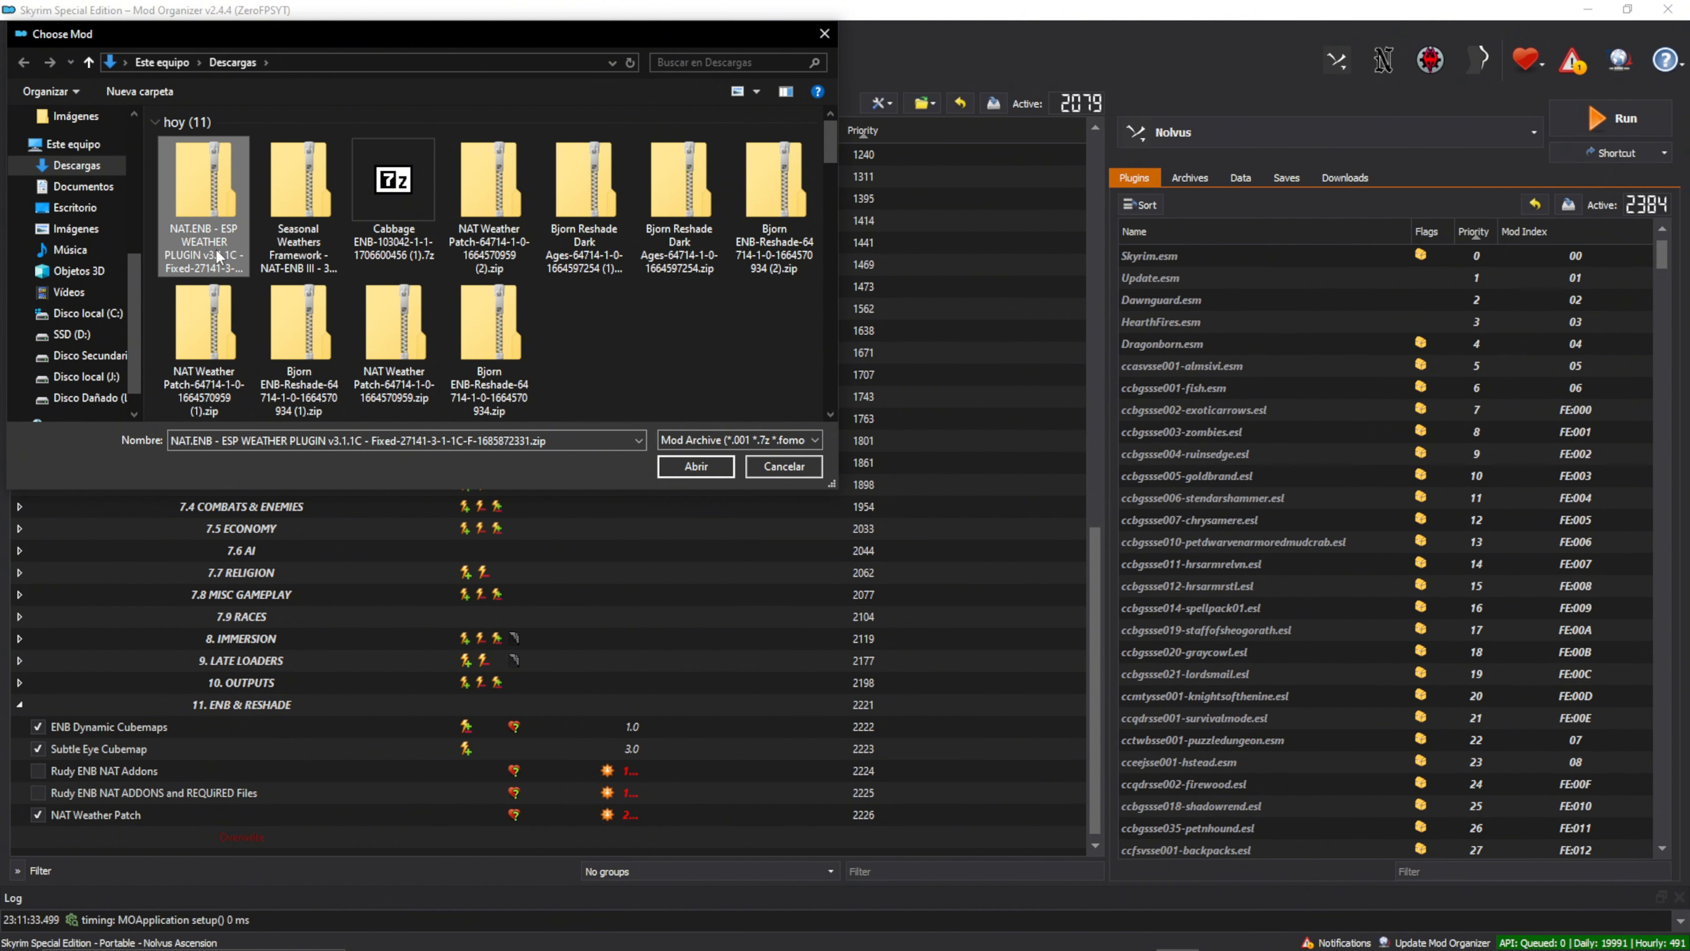
click(300, 235)
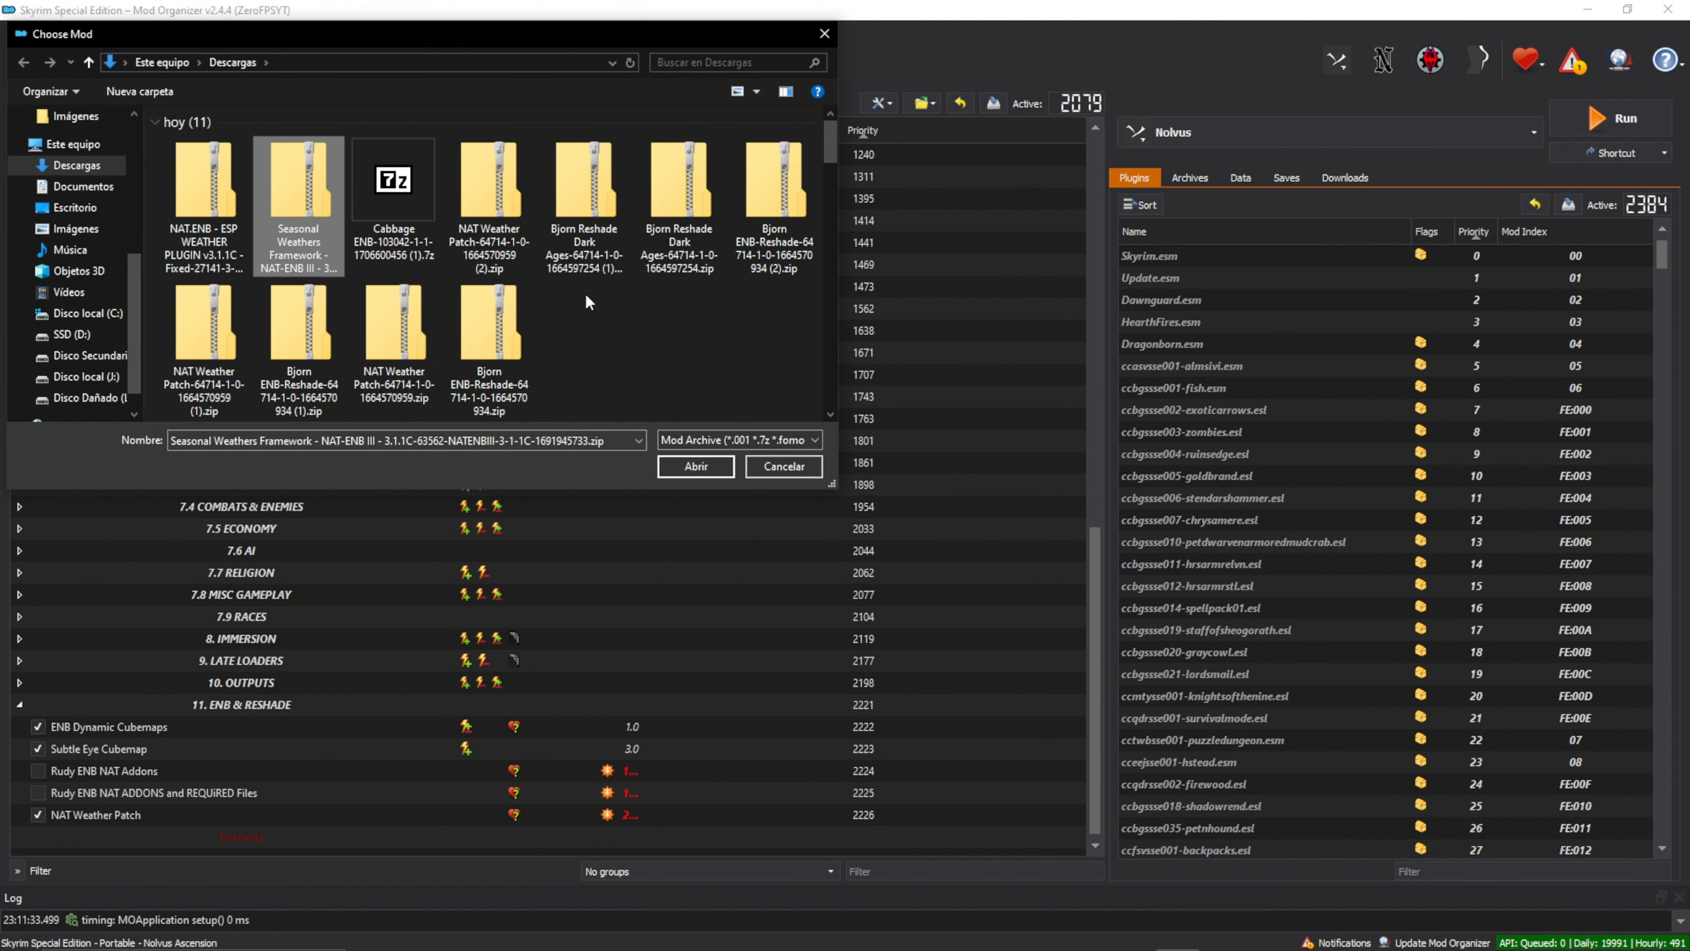
click(730, 465)
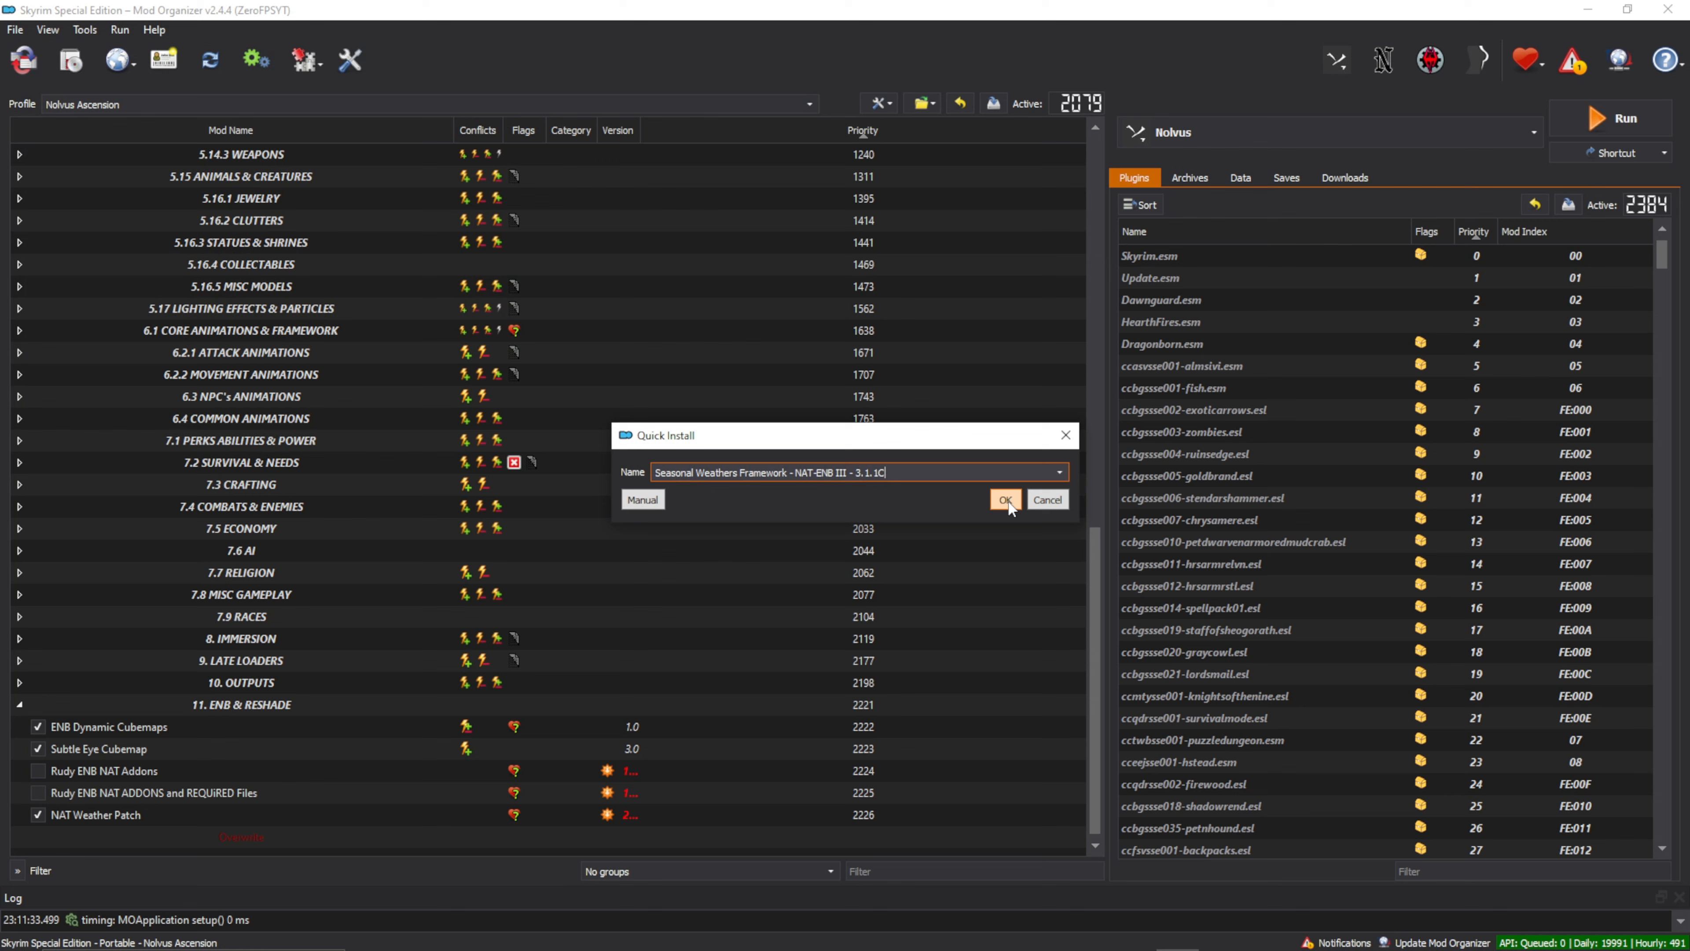
click(1005, 500)
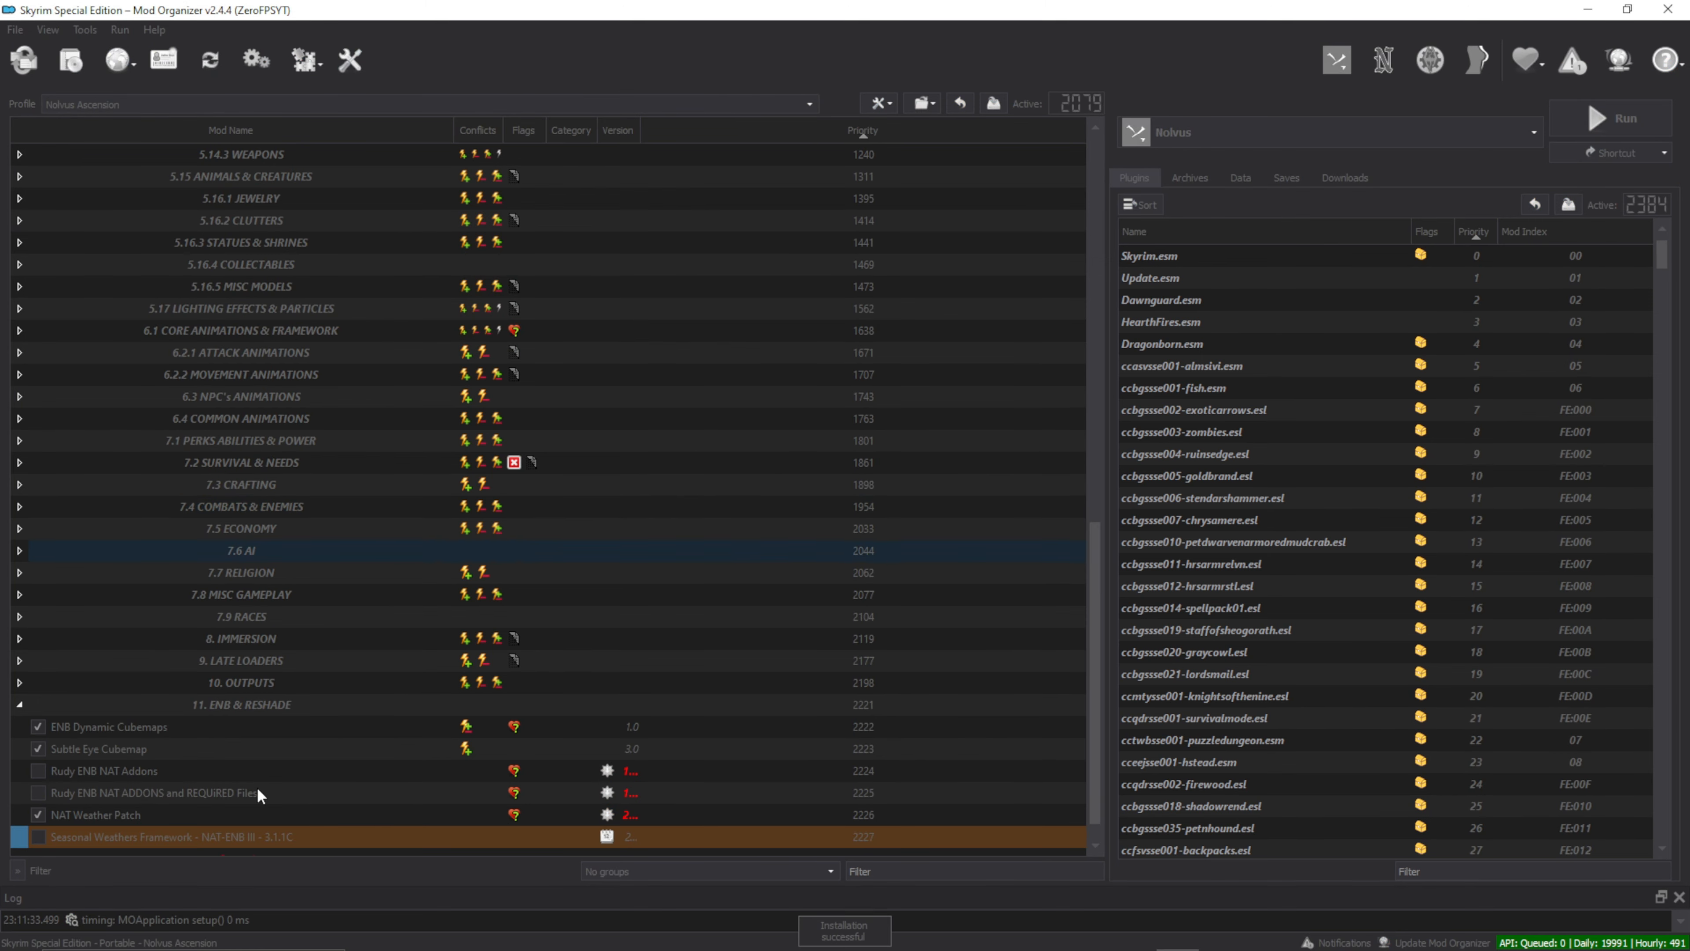
- Install the downloaded NAT.ENB - ESP WEATHER PLUGIN v3.1.1C - Fixed archive, and disable NAT Weather Patch under 11. ENB & RESHADE
click(78, 62)
click(198, 193)
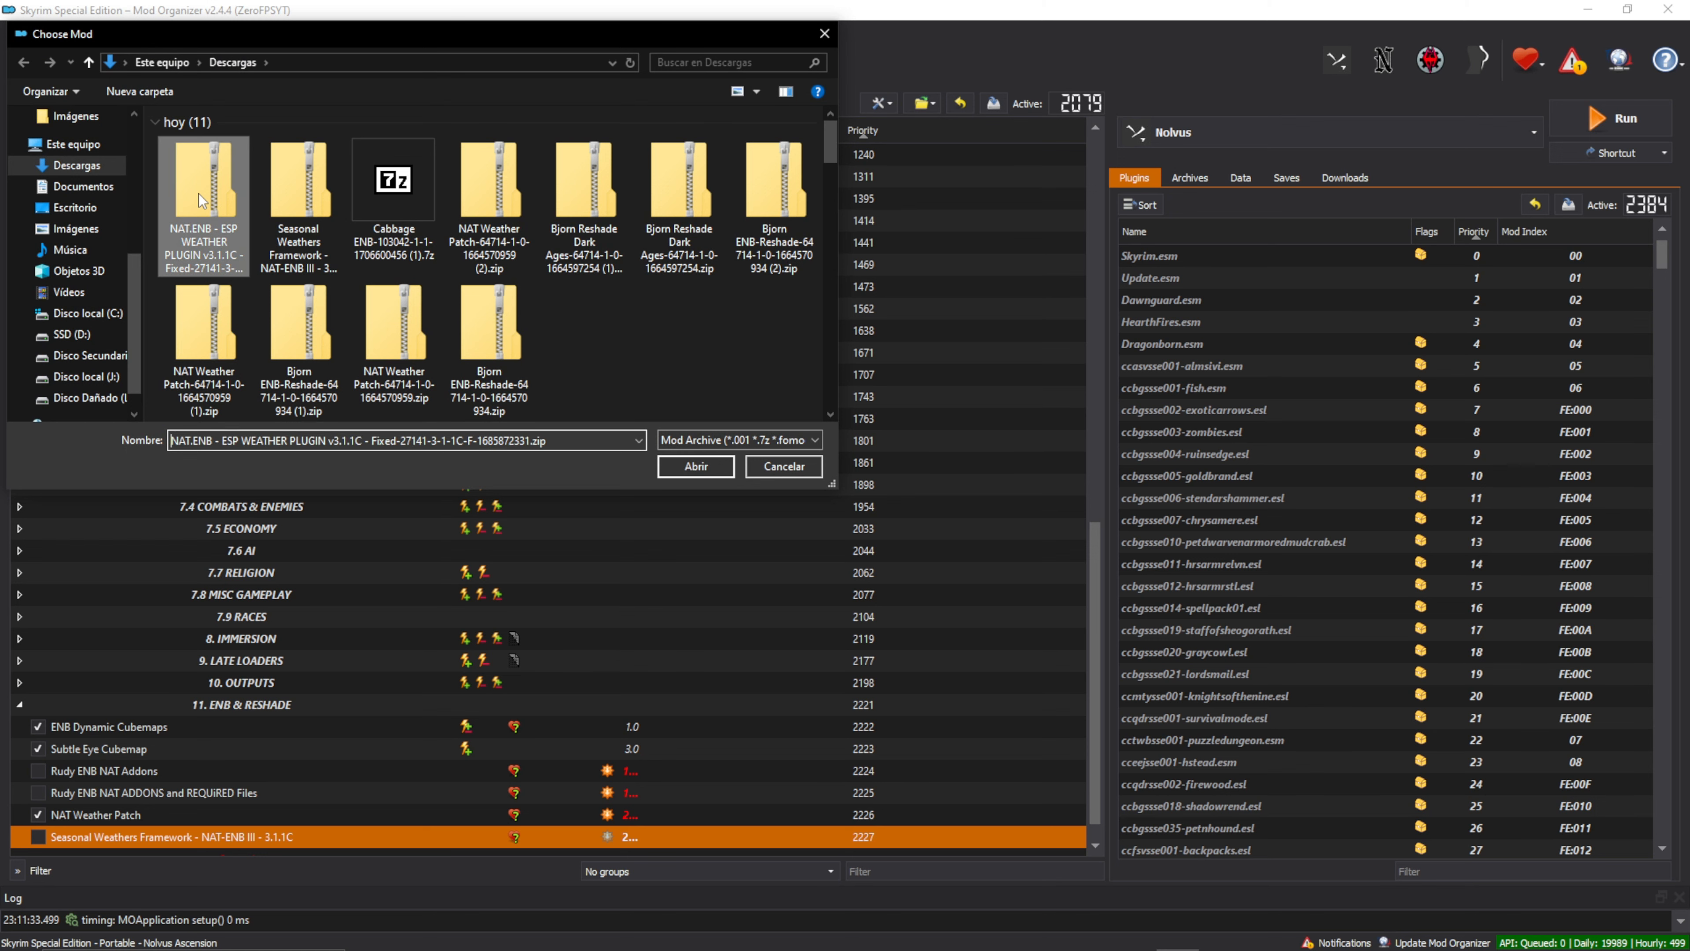
click(692, 465)
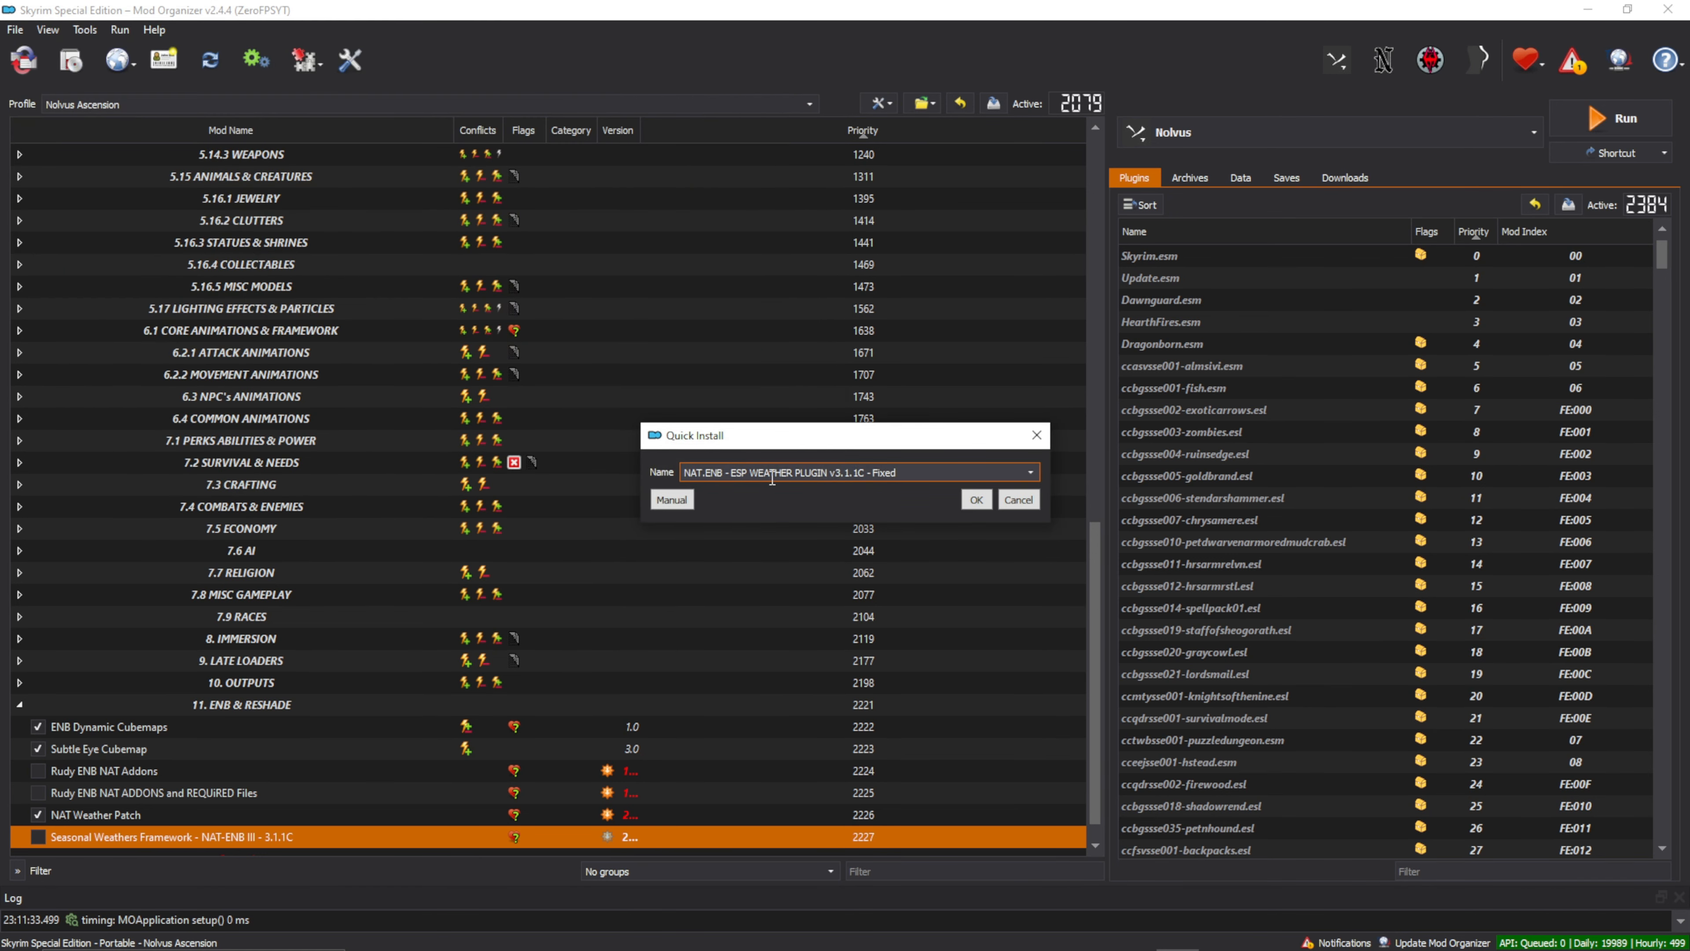
click(975, 500)
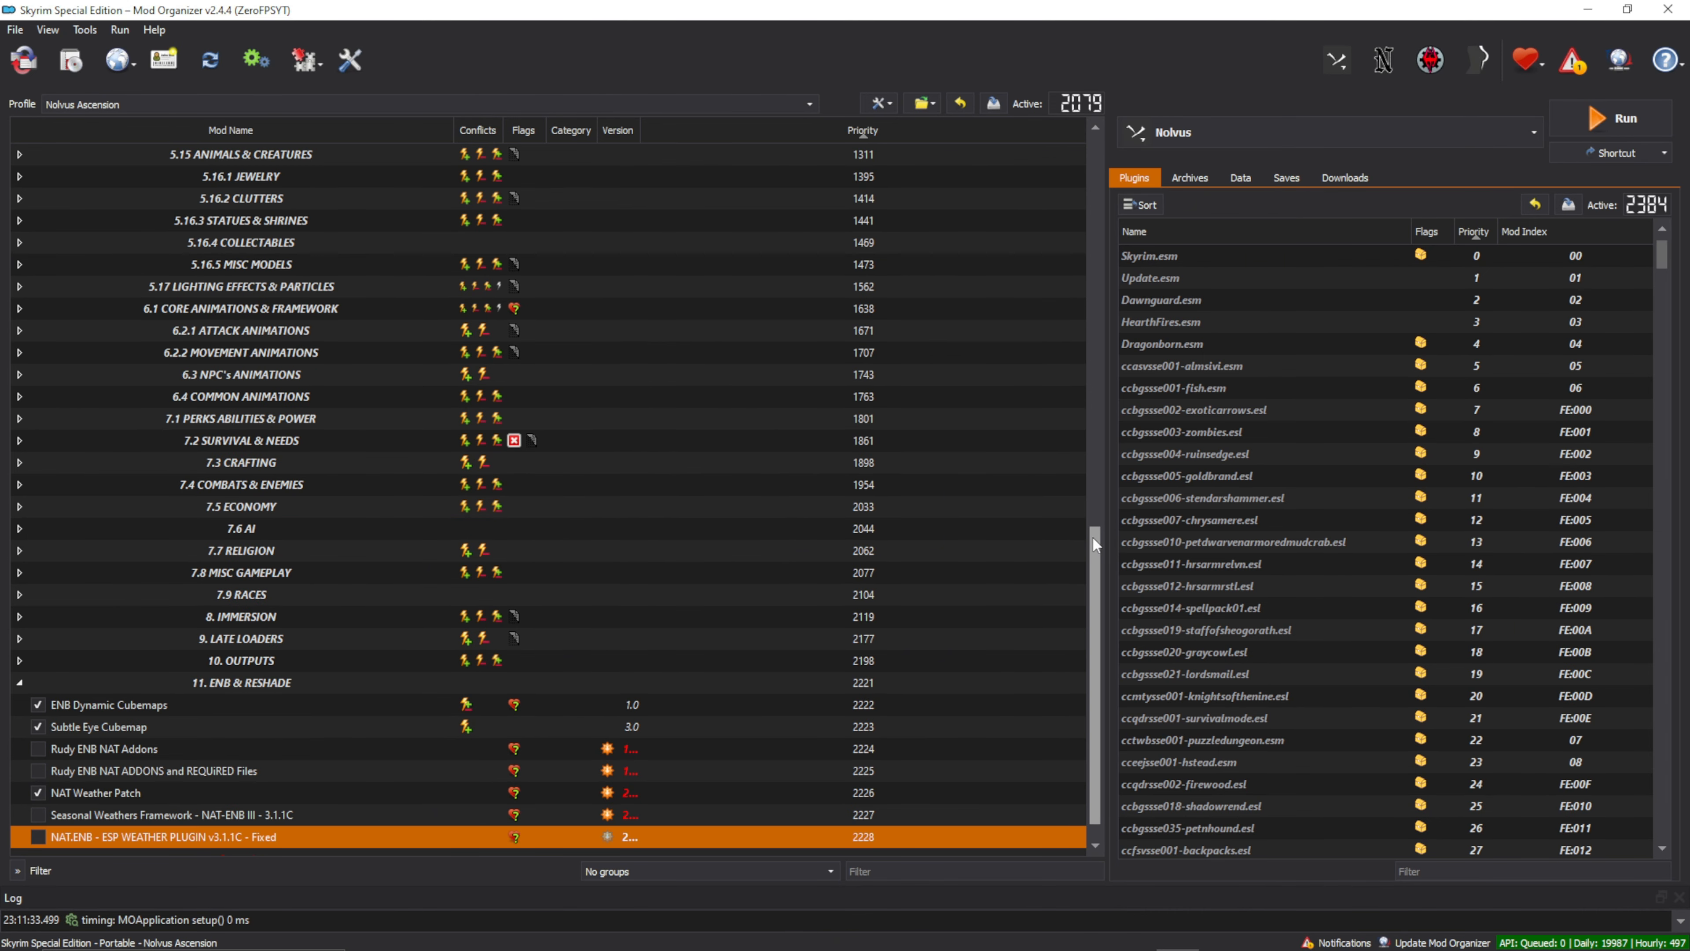
scroll(1094, 537, down, 1)
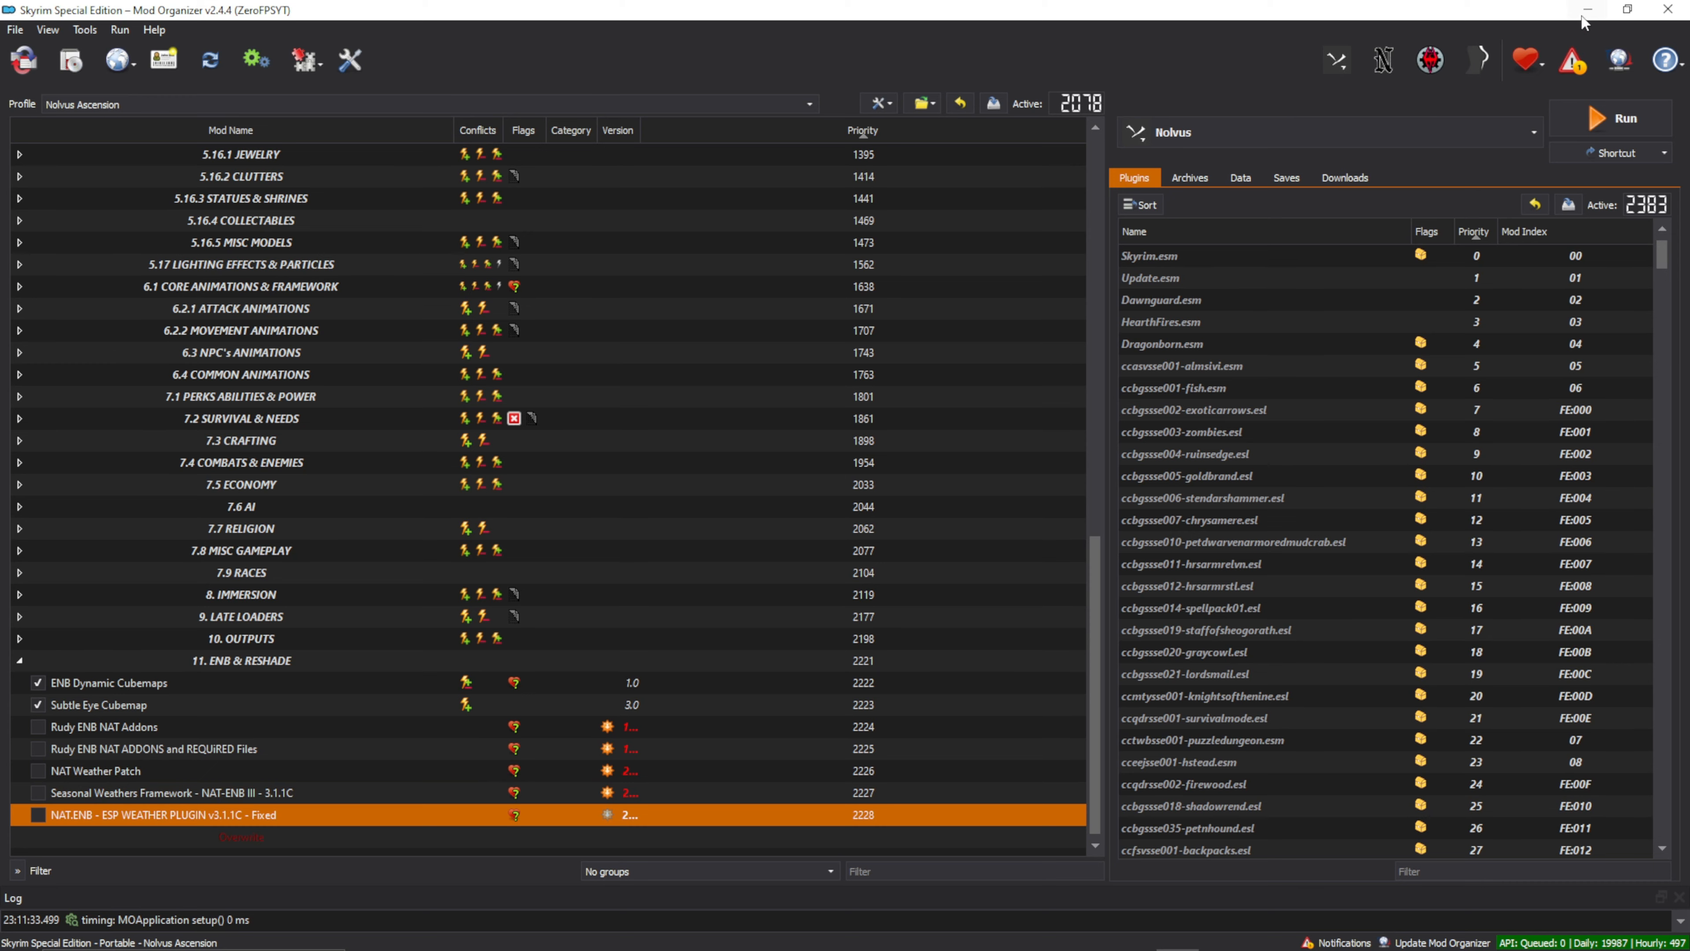
- Examine the weather mod order in the browser guide's Cabbage ENB section and look through Mod Organizer's categories for the matching section
click(574, 935)
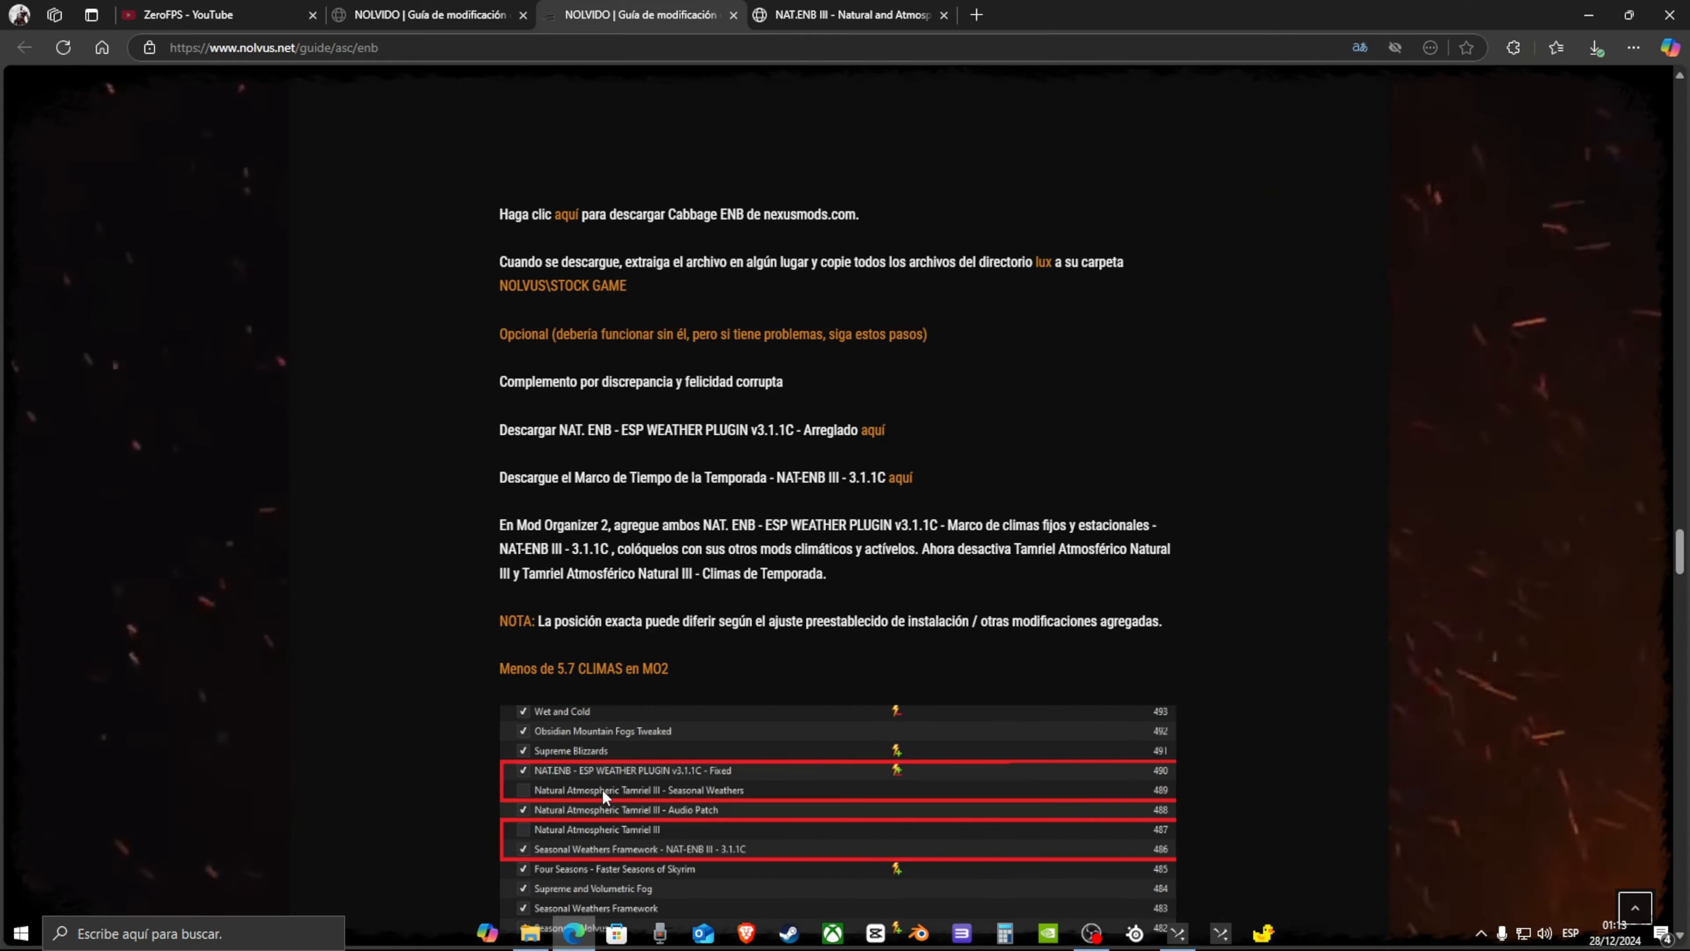
drag(1679, 550, 1678, 560)
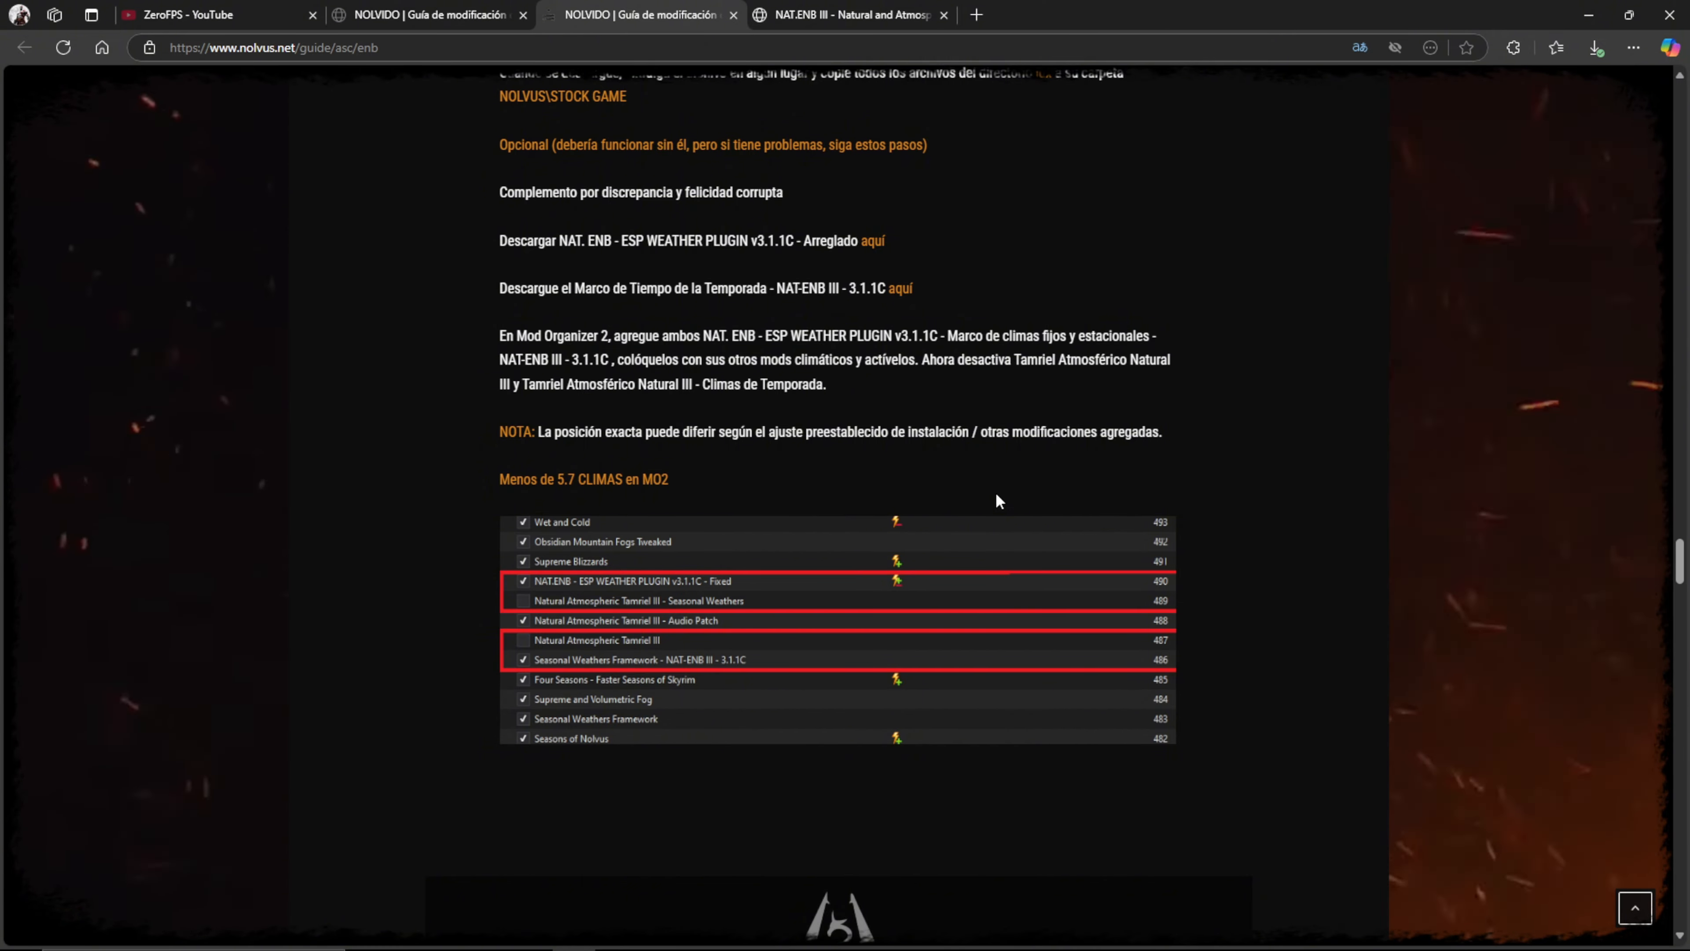
drag(1678, 561, 1676, 543)
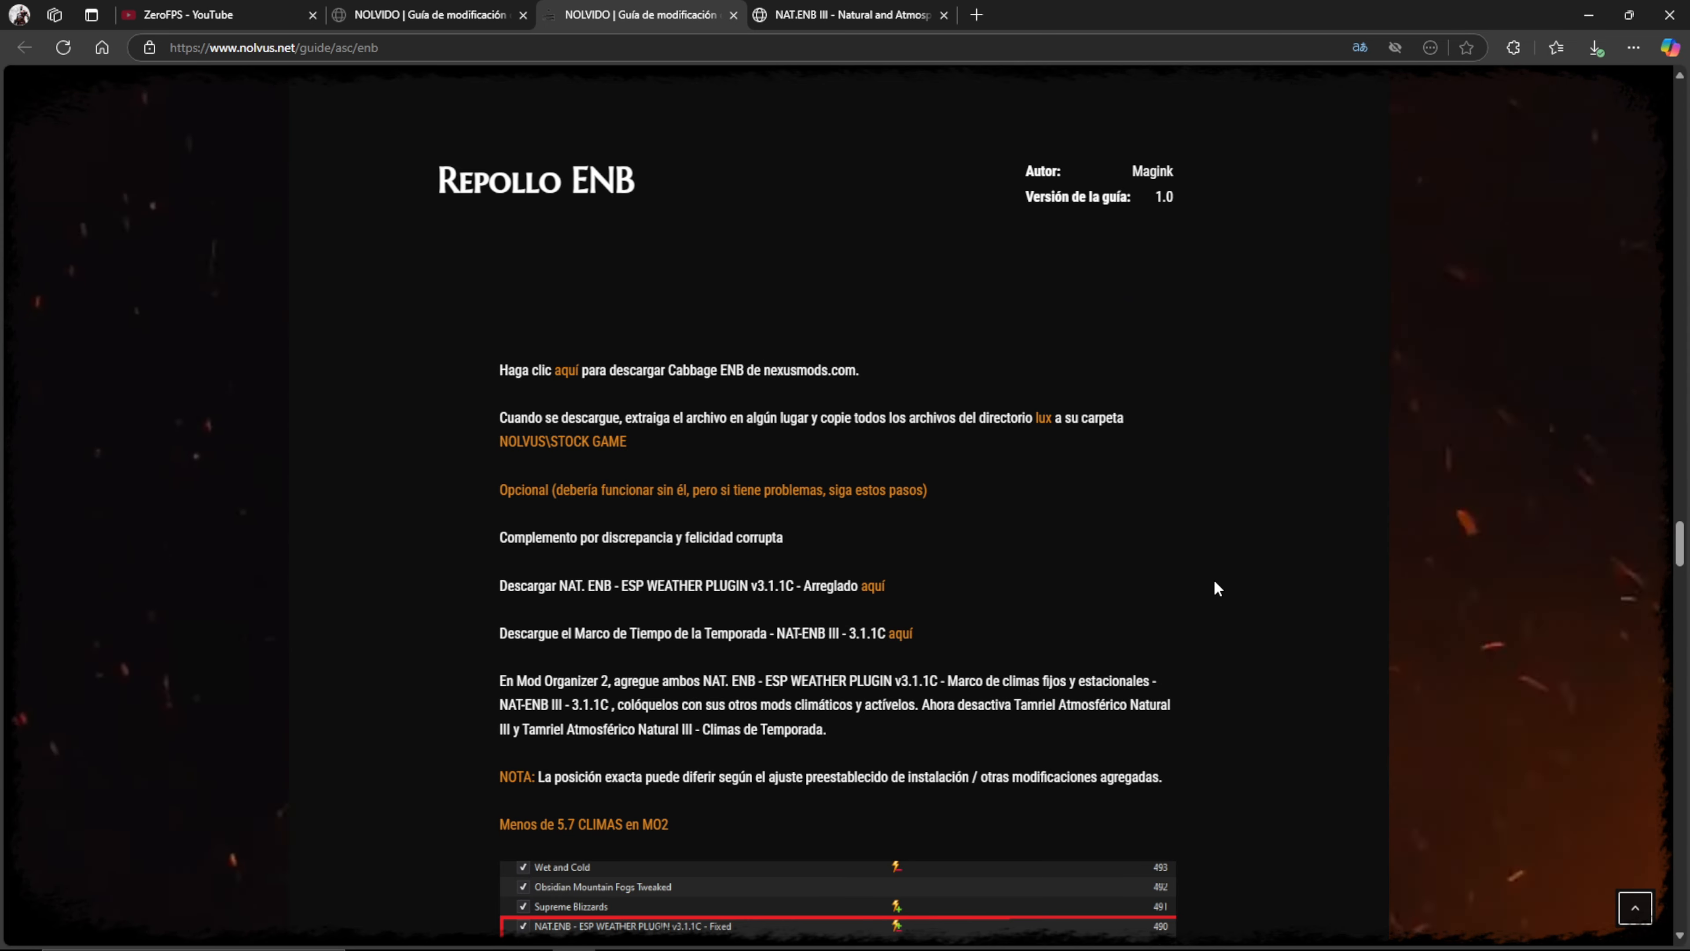
scroll(1051, 649, down, 2)
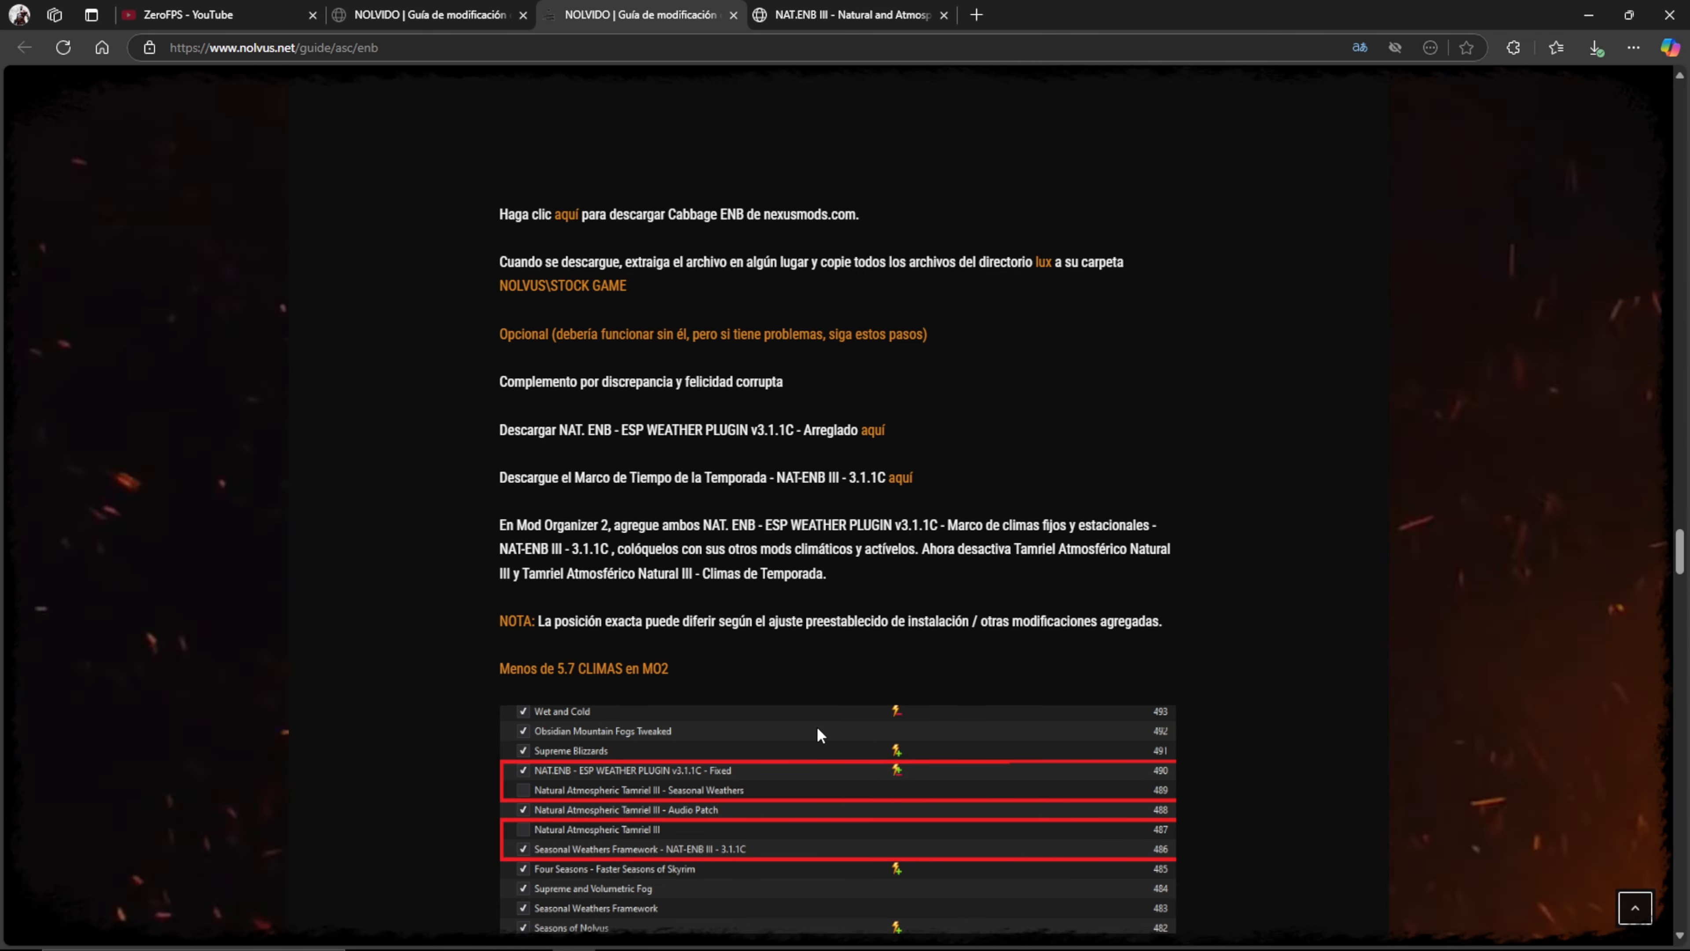
scroll(1682, 561, down, 1)
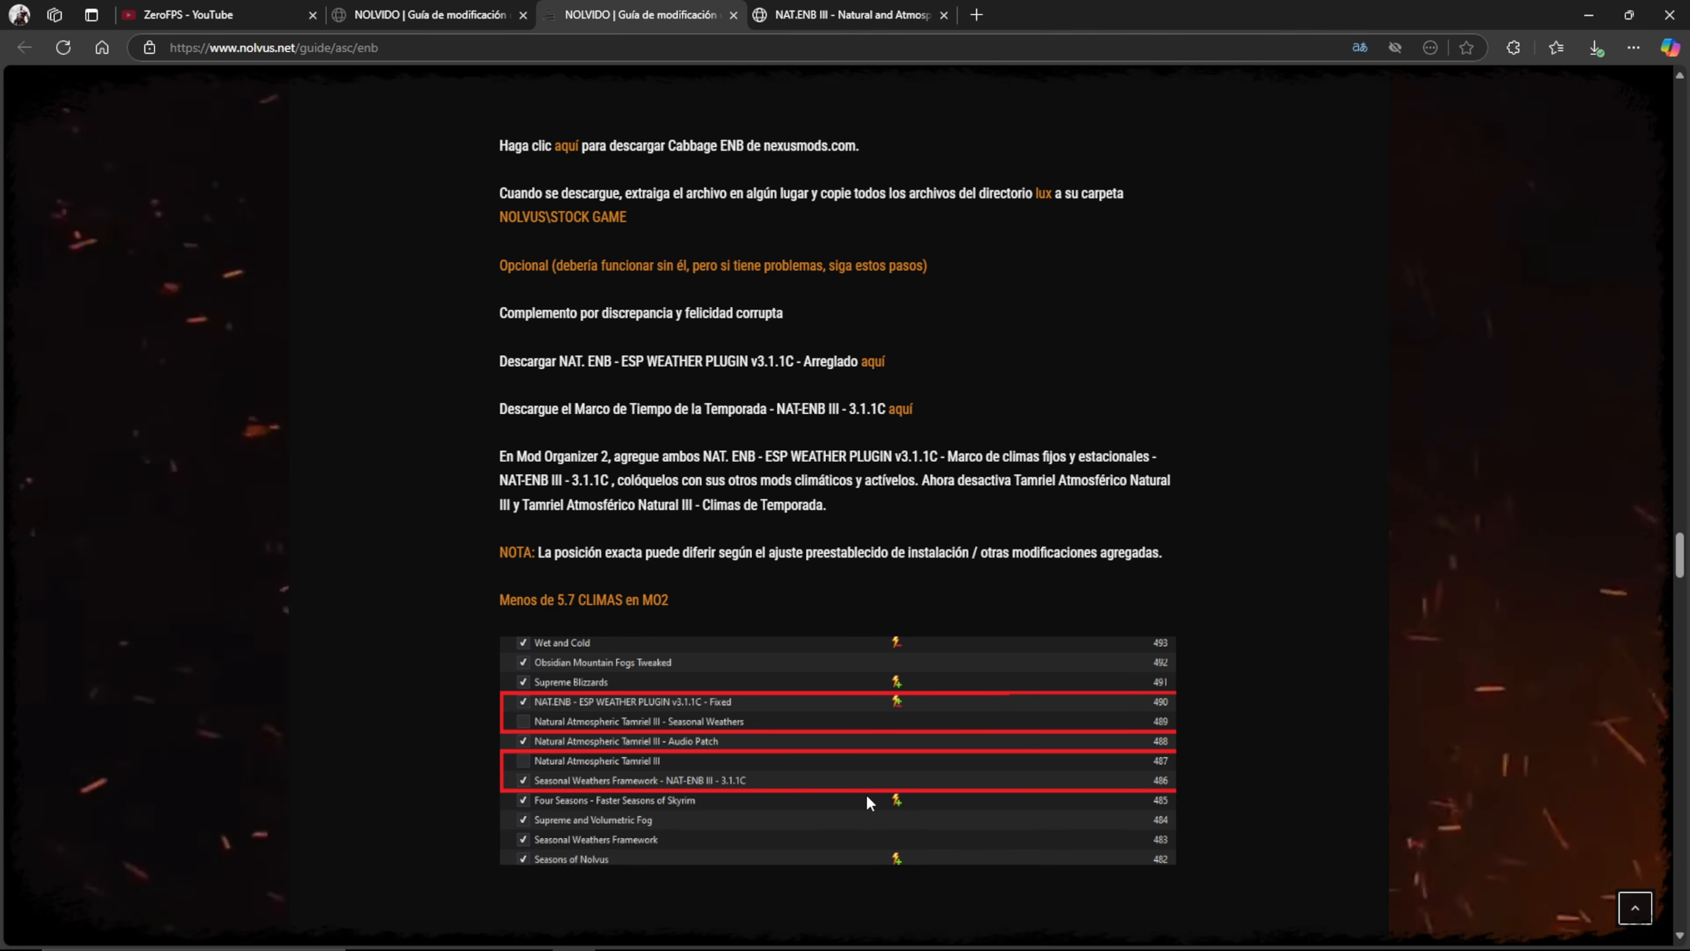
key(alt+Tab)
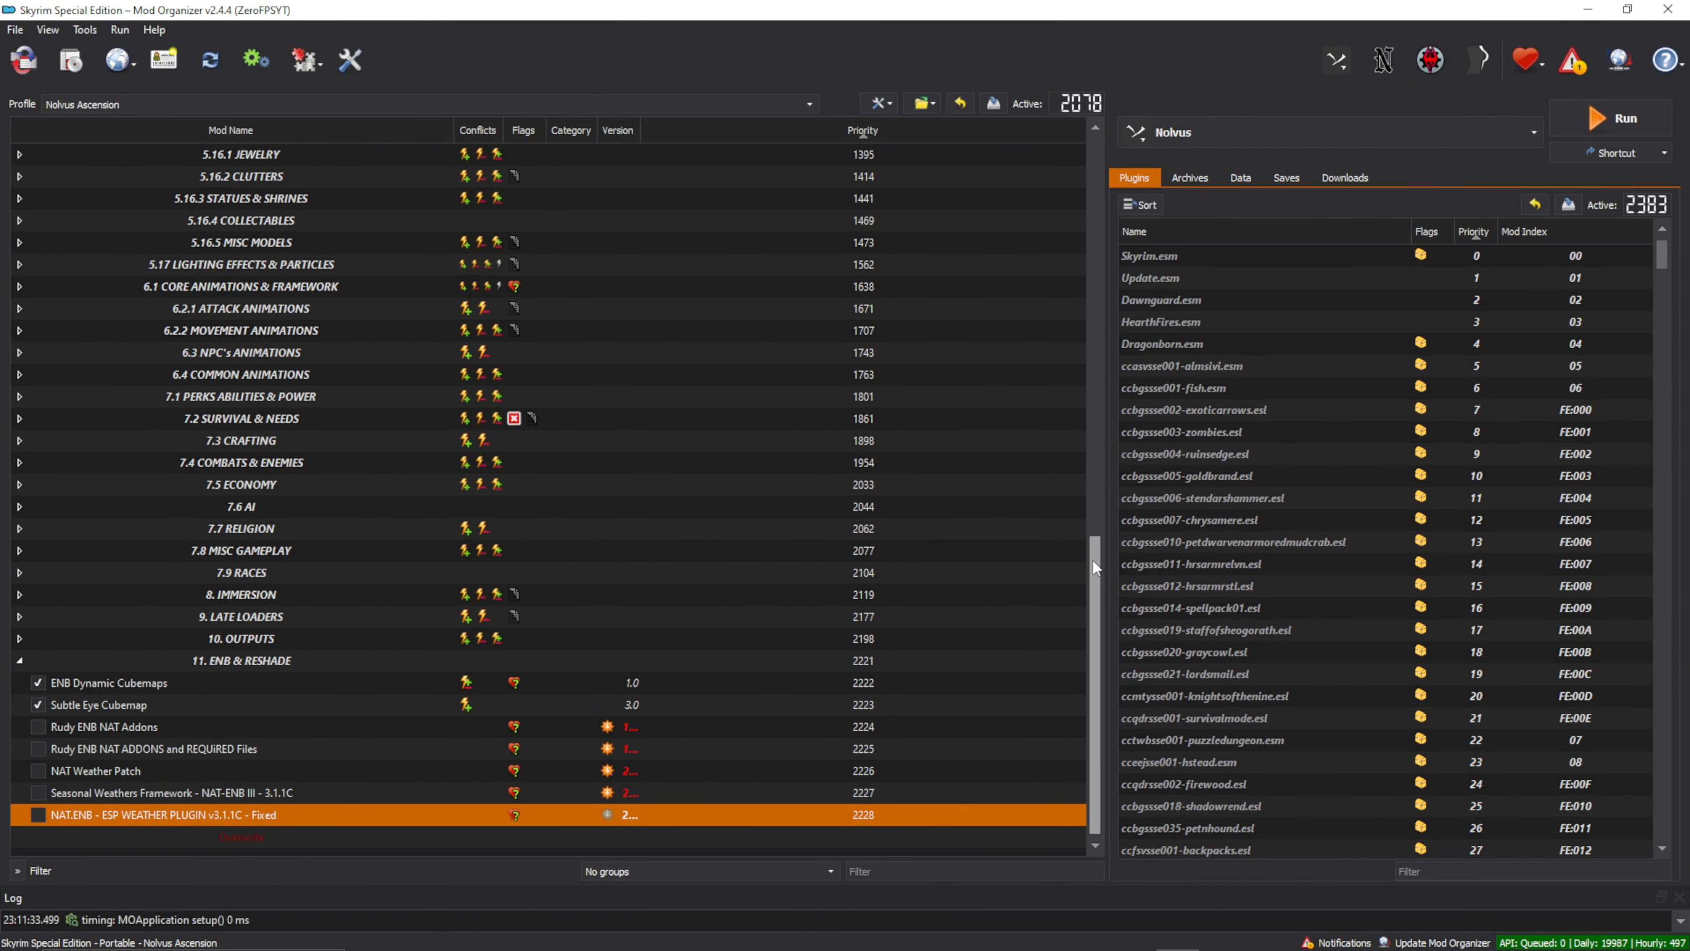
scroll(1093, 560, up, 1)
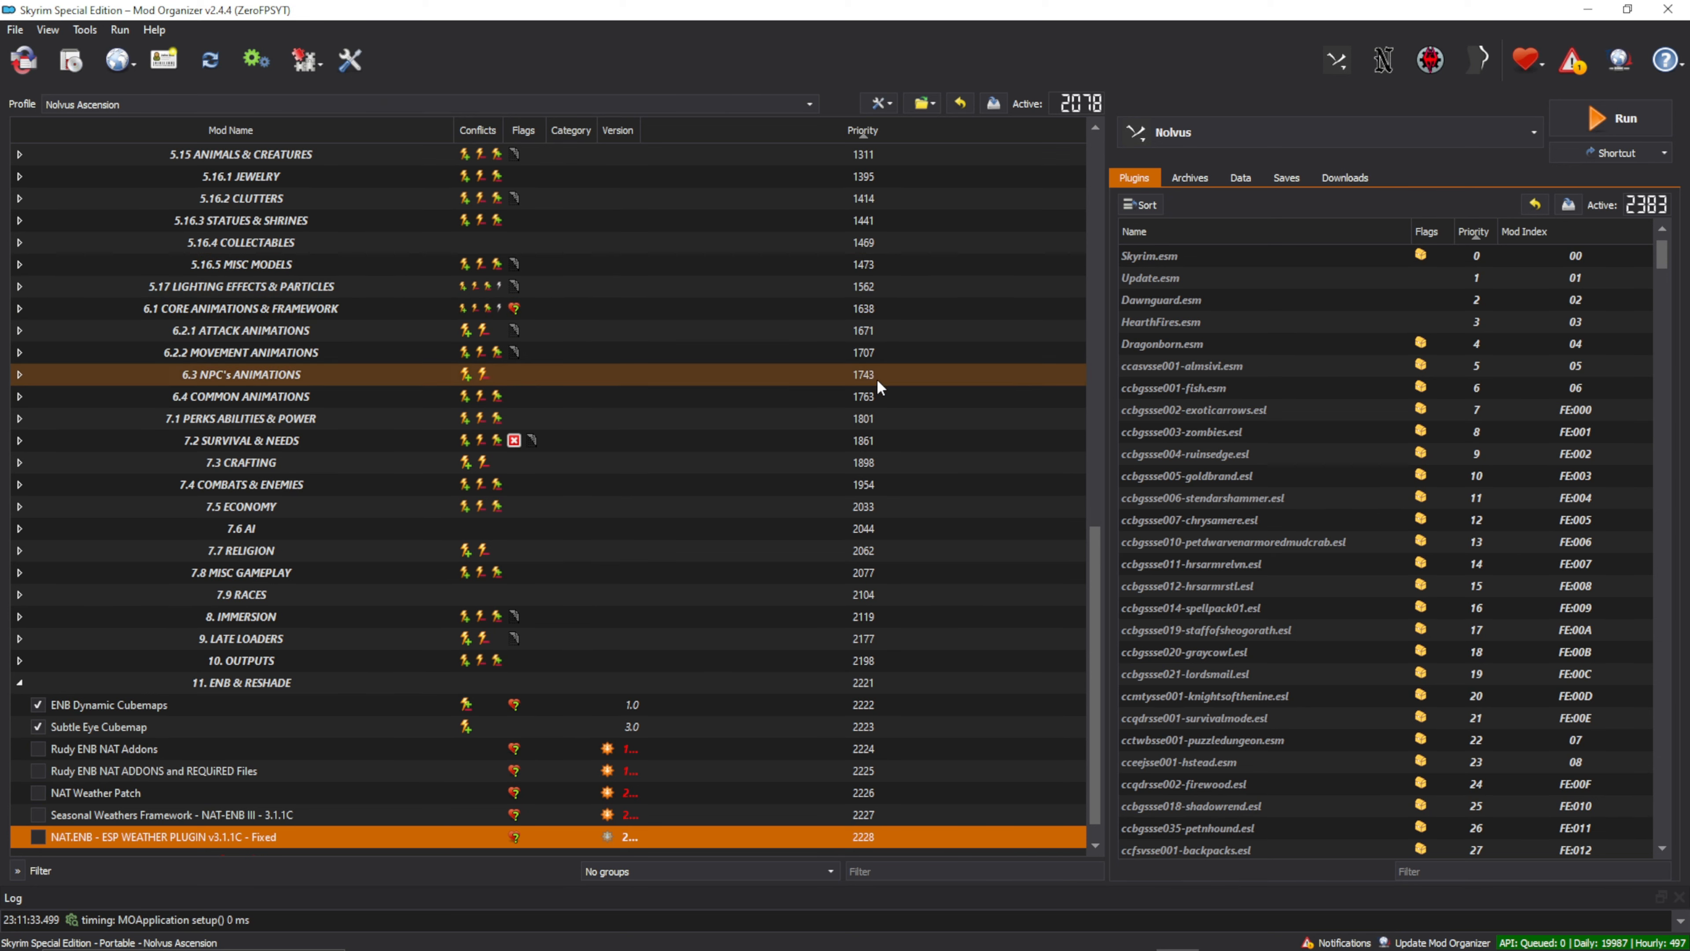
drag(1090, 551, 1068, 383)
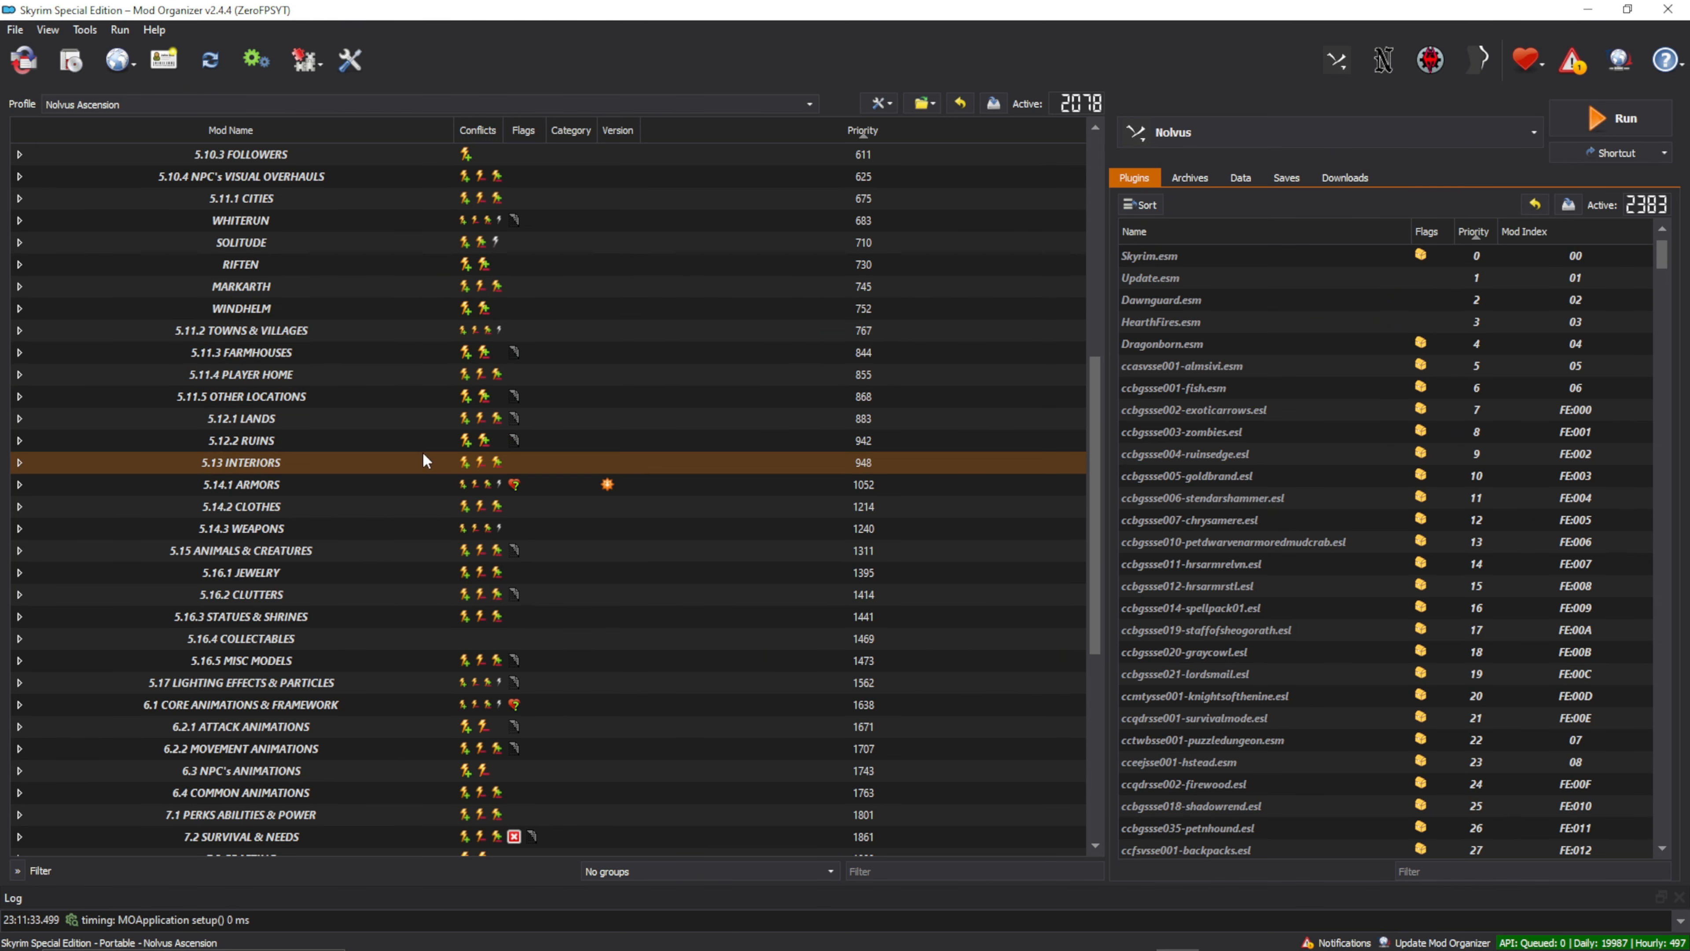
mouse_move(1149, 939)
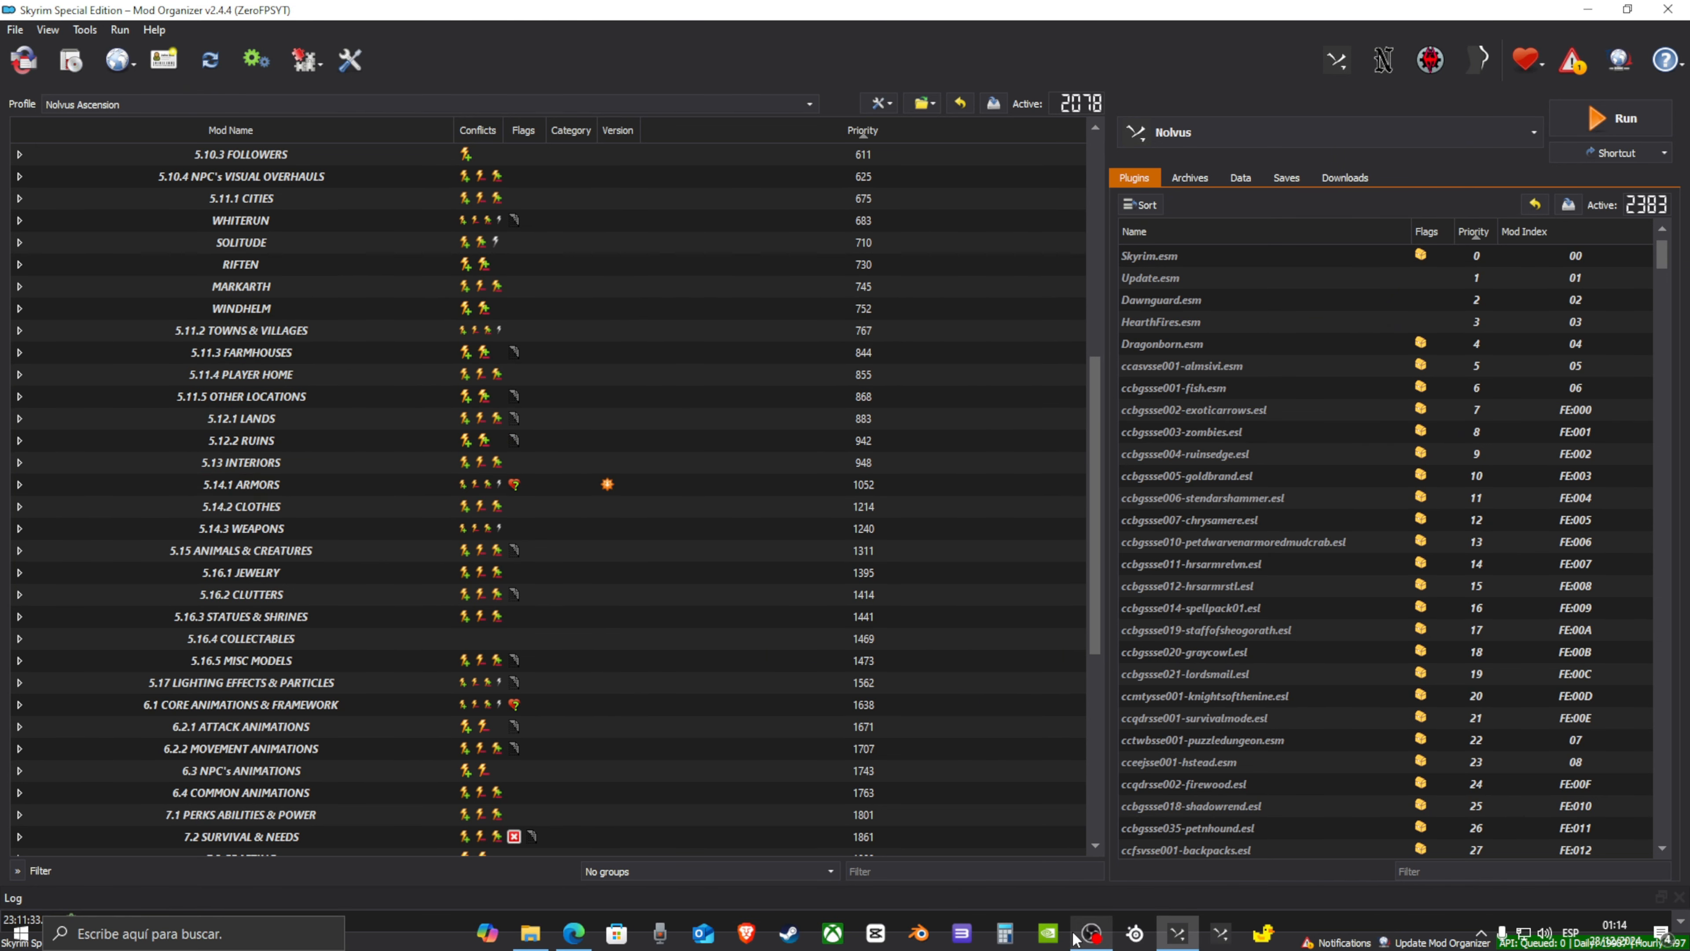
- Return to the guide in the browser and highlight the "5.7 CLIMAS en MO2" caption above the mod order picture
click(573, 933)
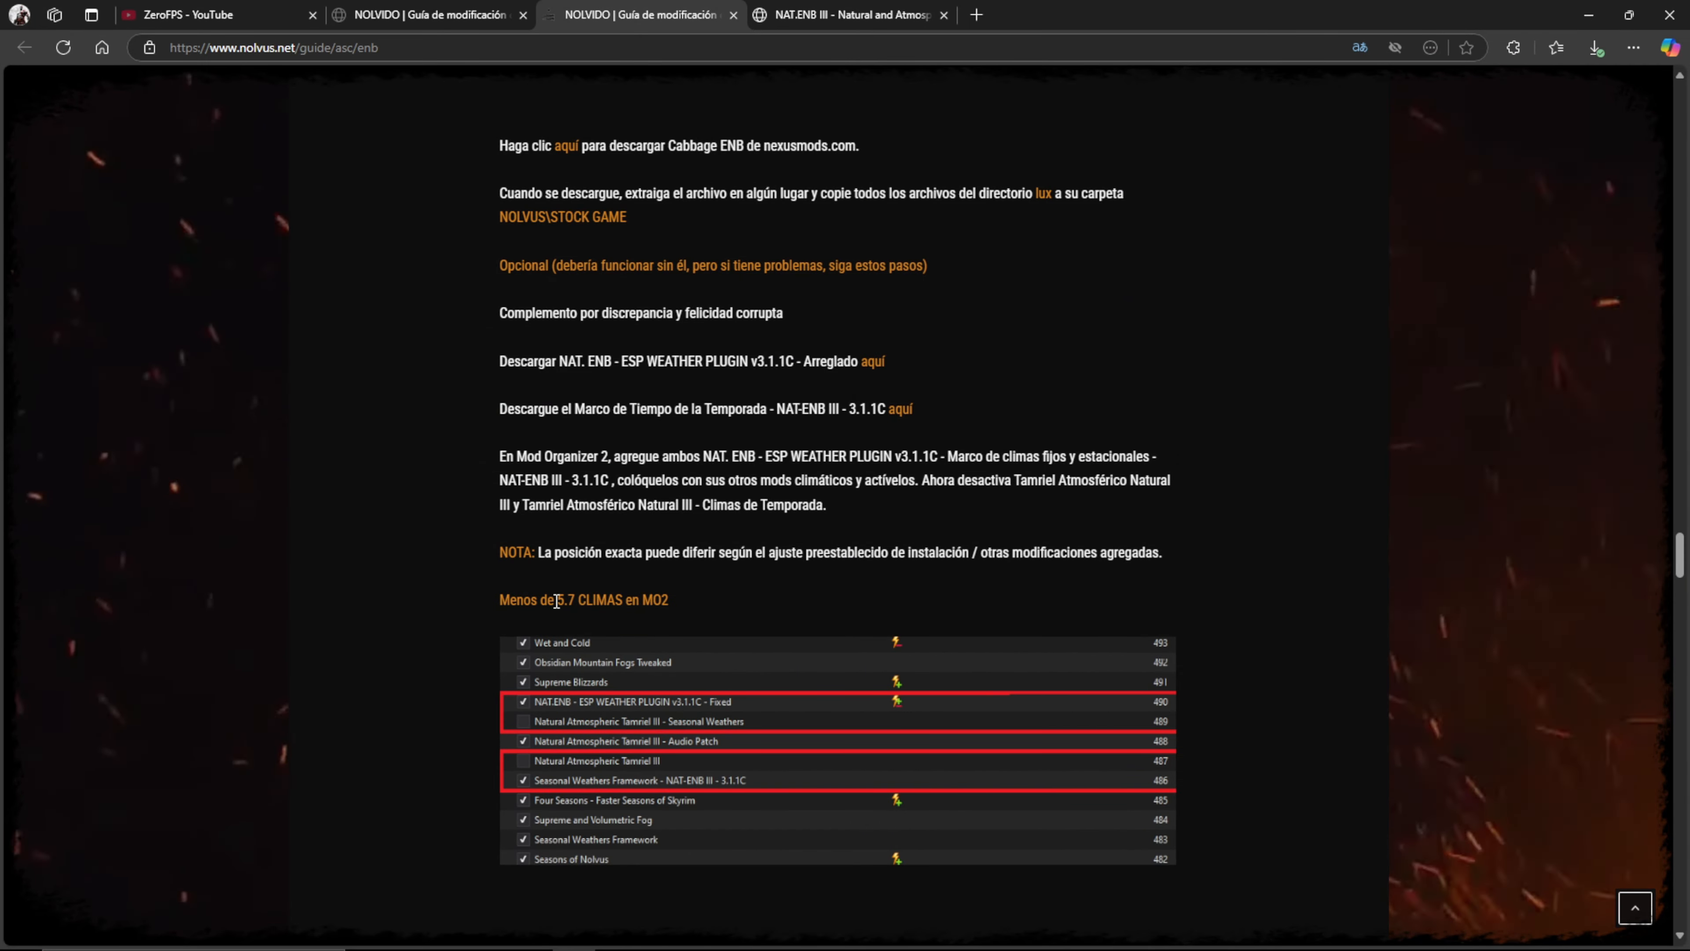
drag(556, 599, 661, 601)
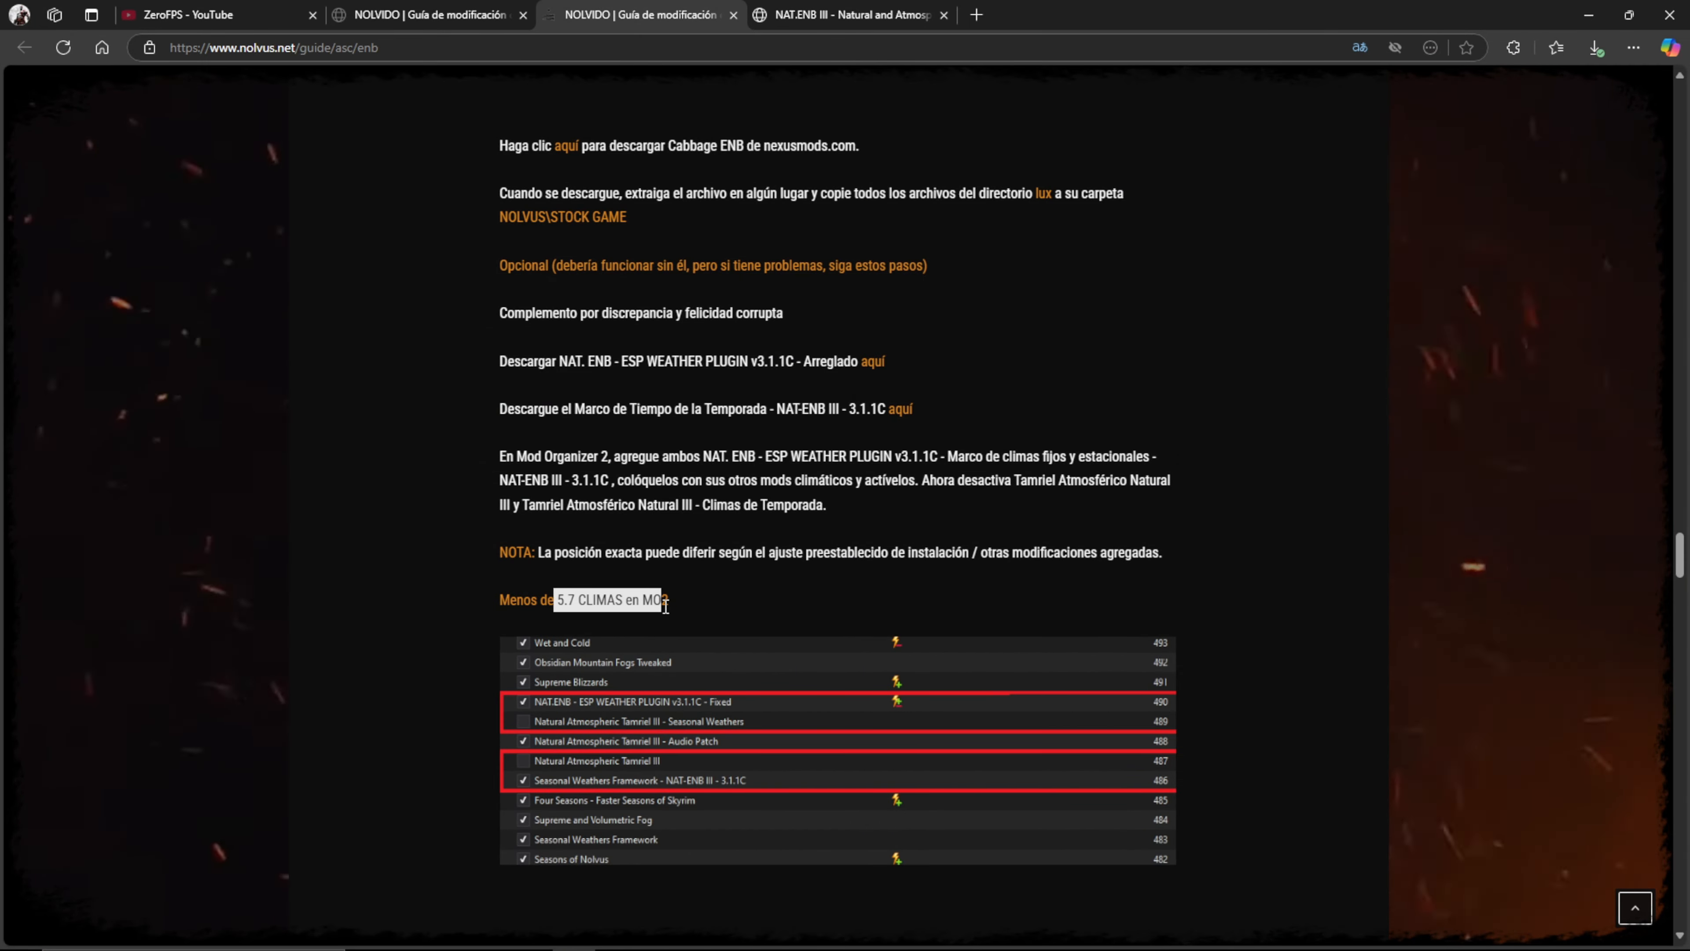
click(793, 621)
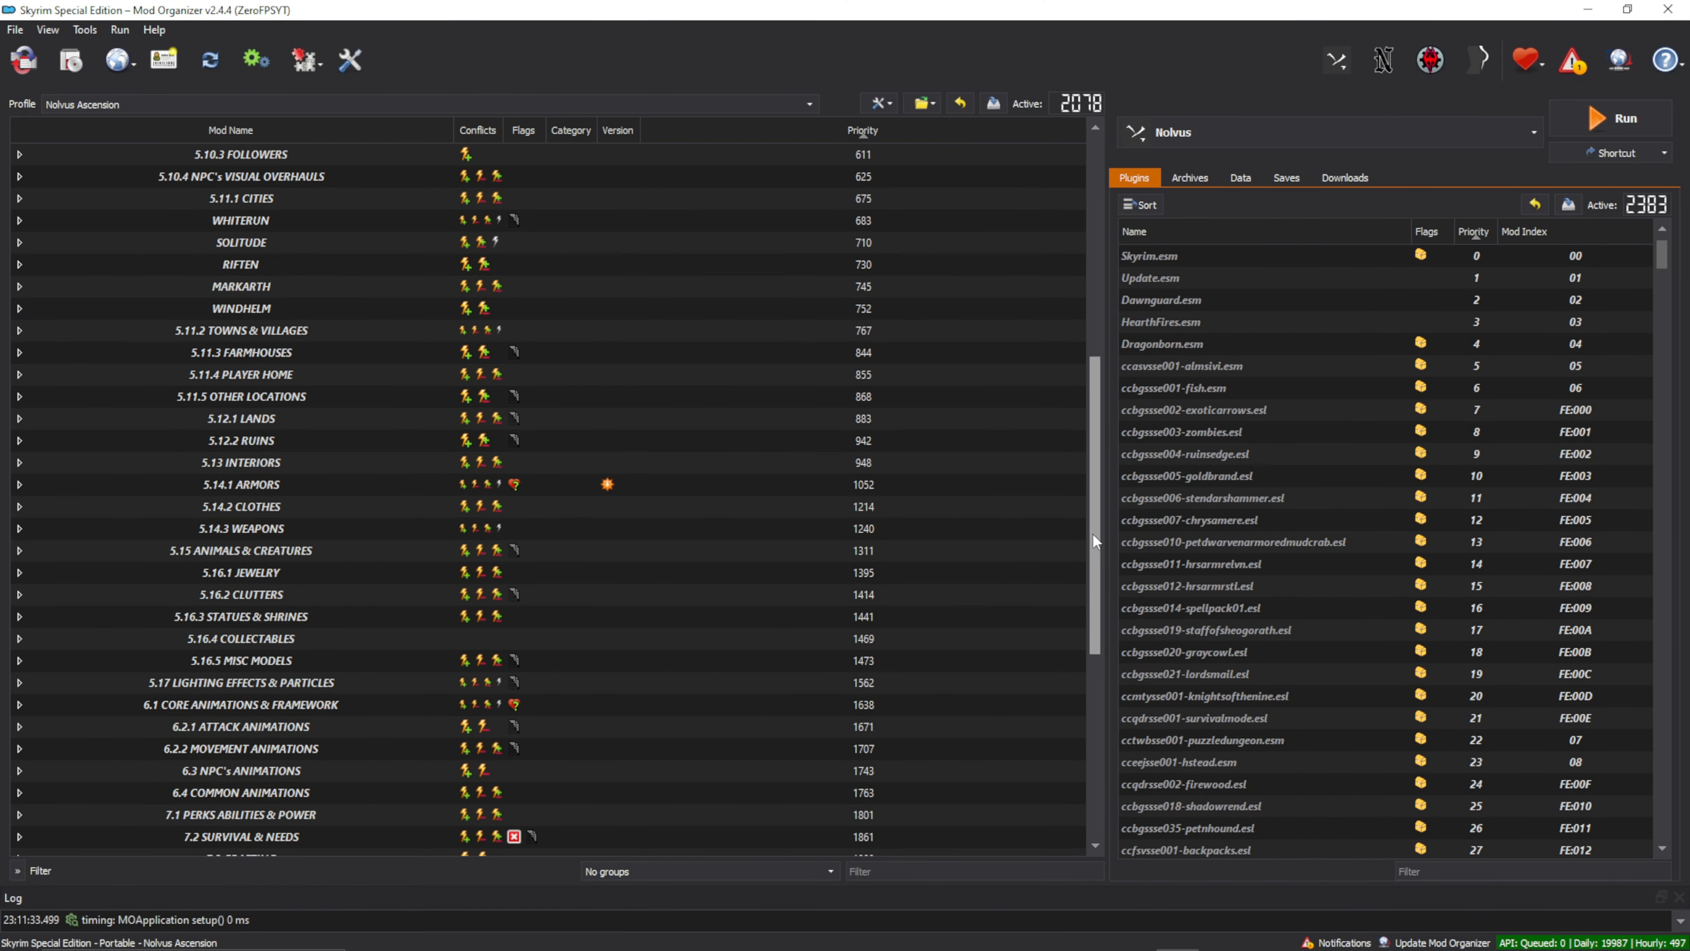
- Filter Mod Organizer's mod list by "Natural" and disable Natural Atmospheric Tamriel III - Audio Patch under 5.7 WEATHERS
drag(1093, 534, 1091, 711)
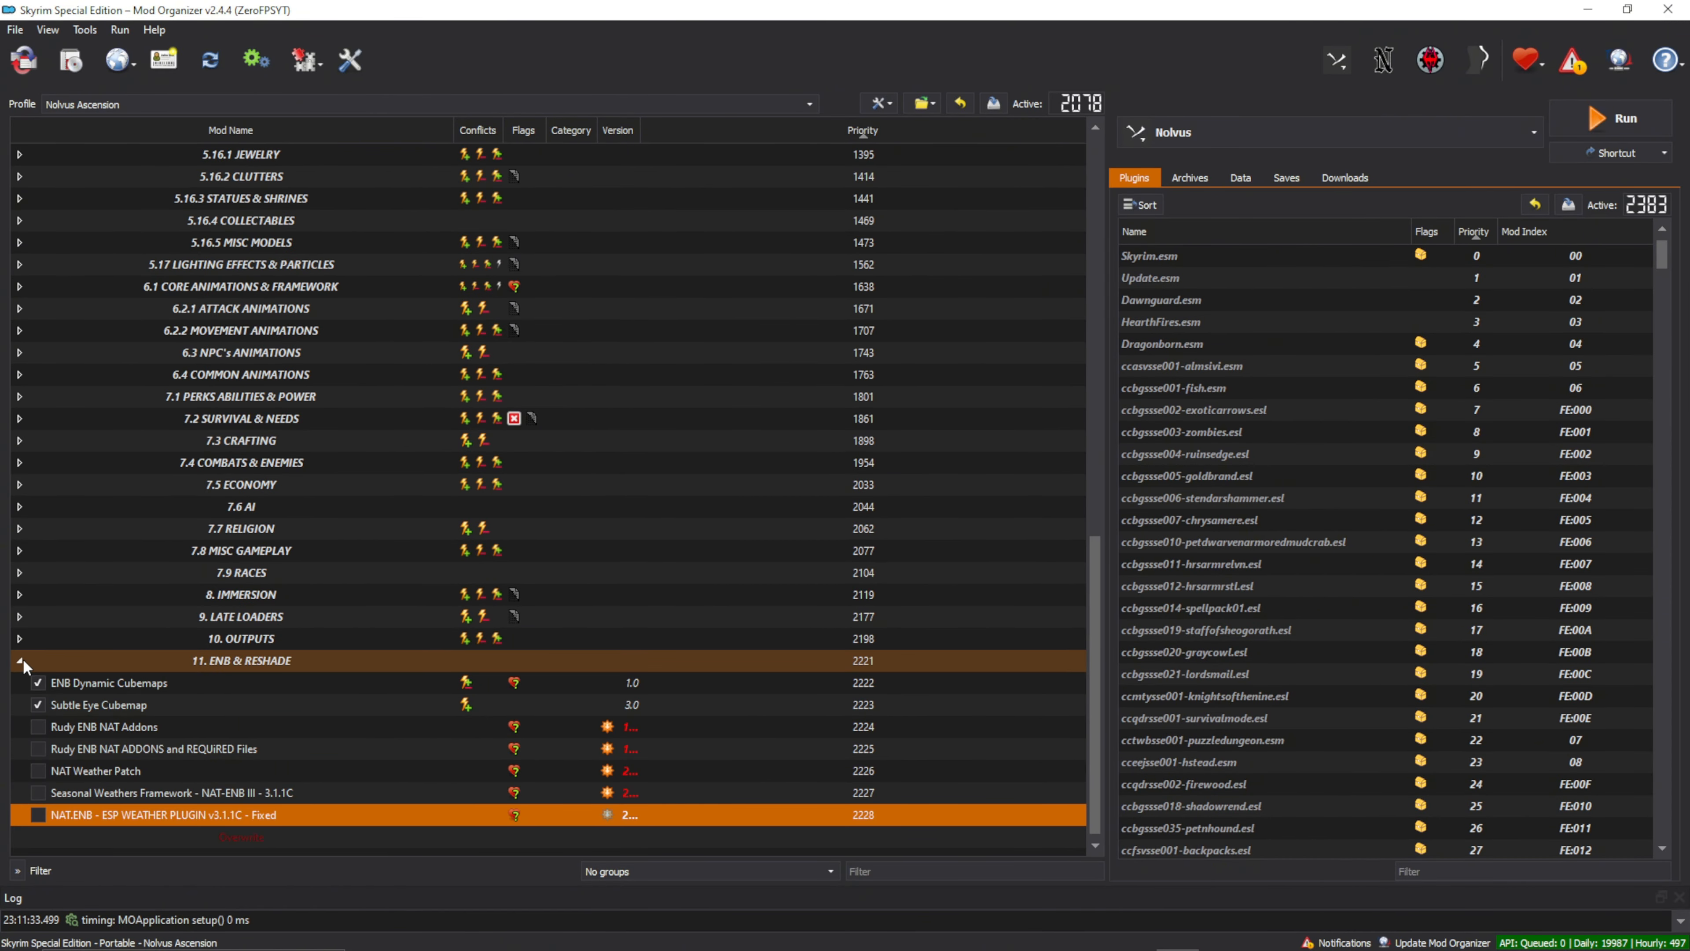
click(877, 872)
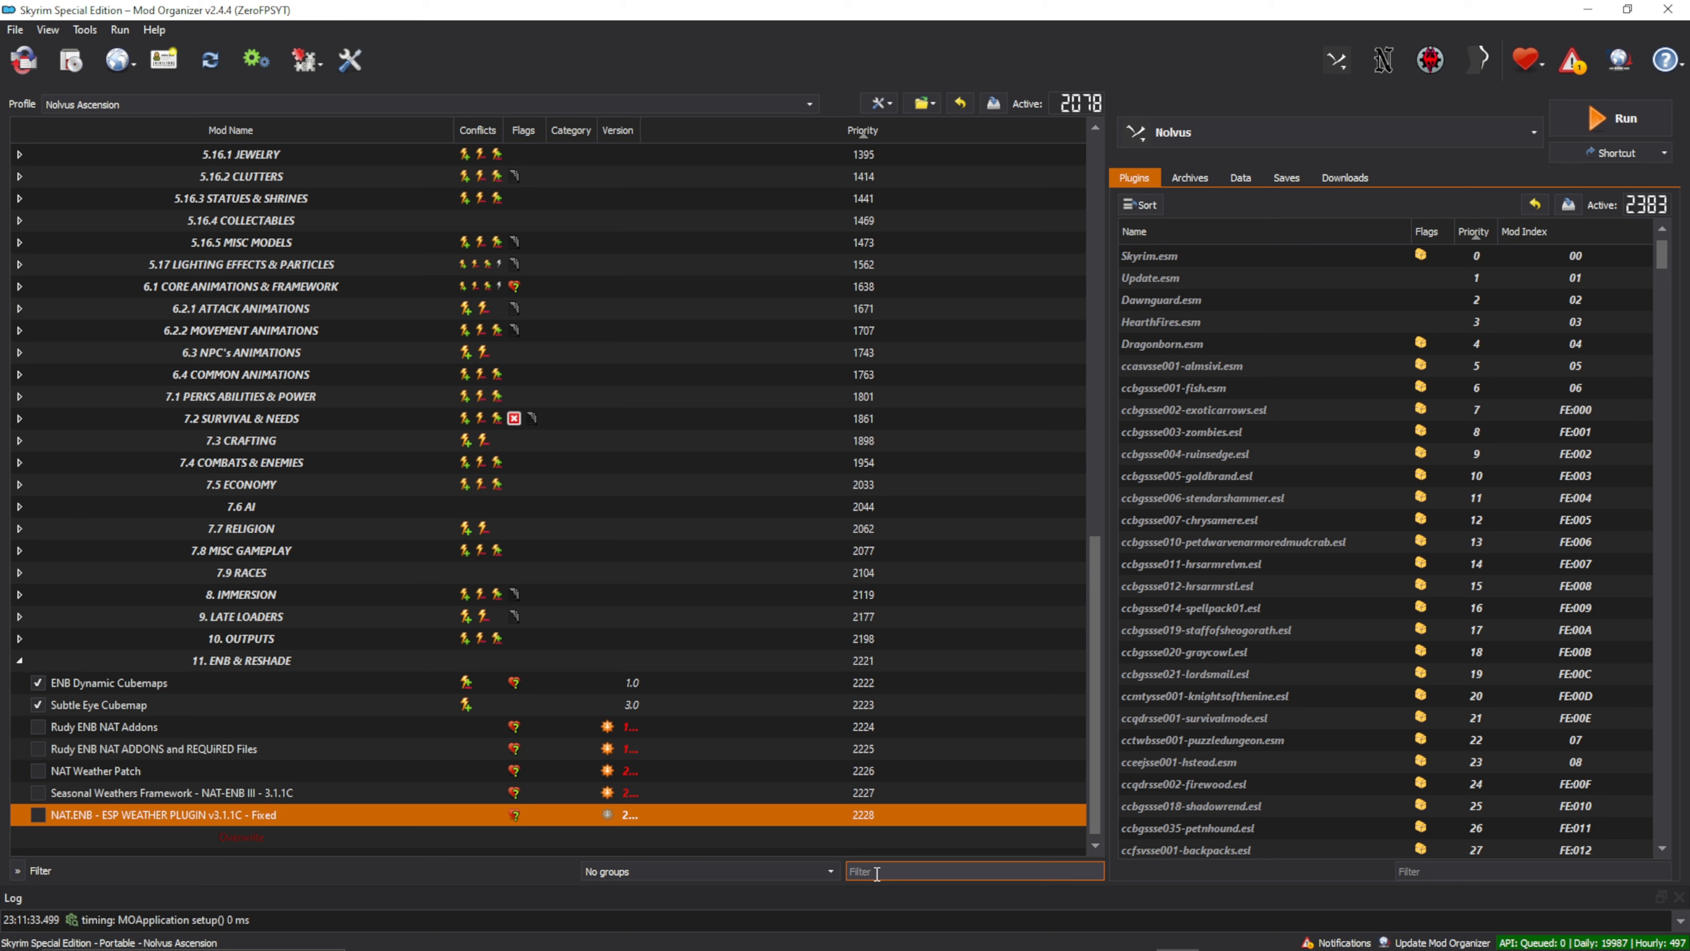
text(natura)
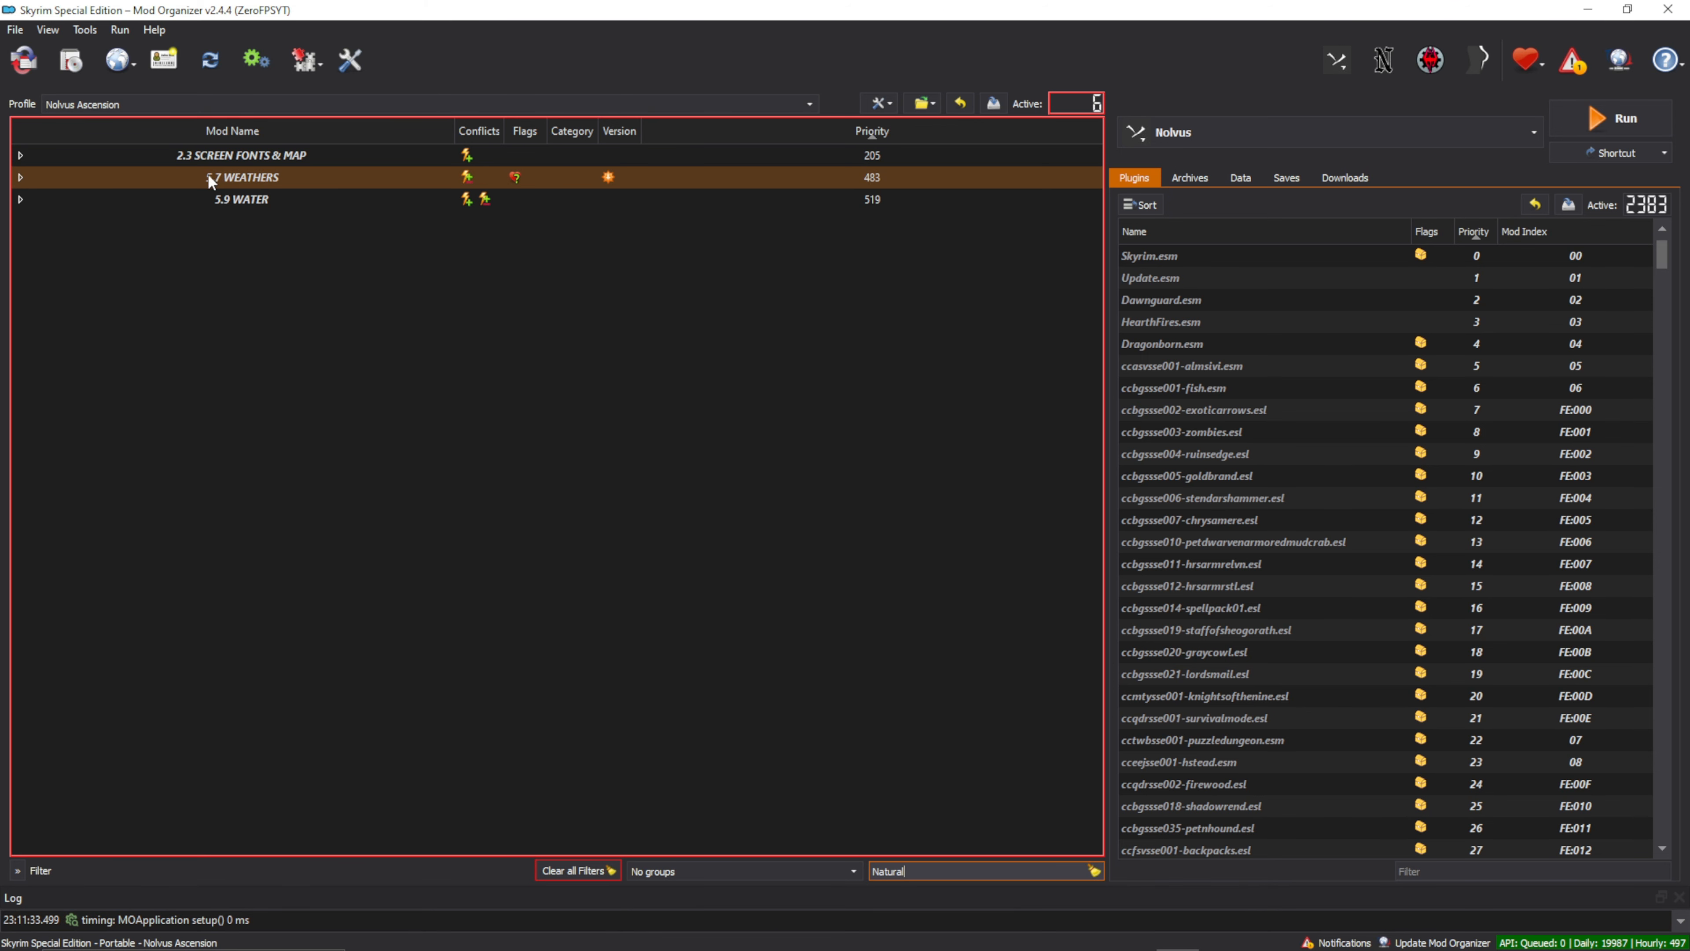
click(19, 177)
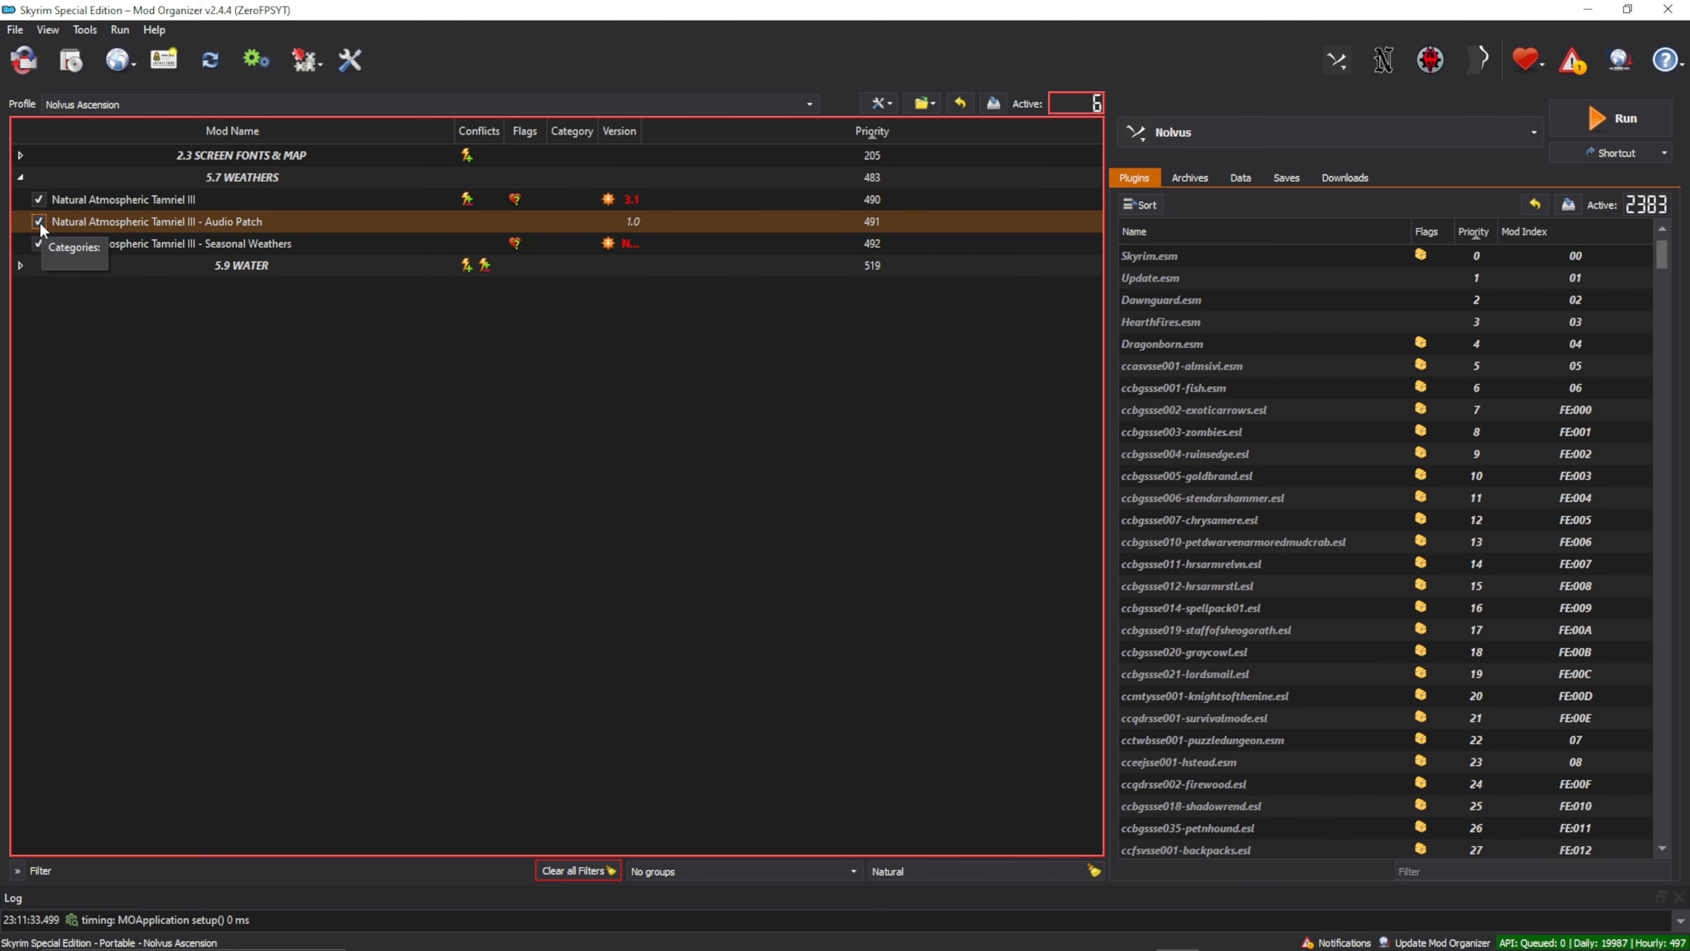
key(space)
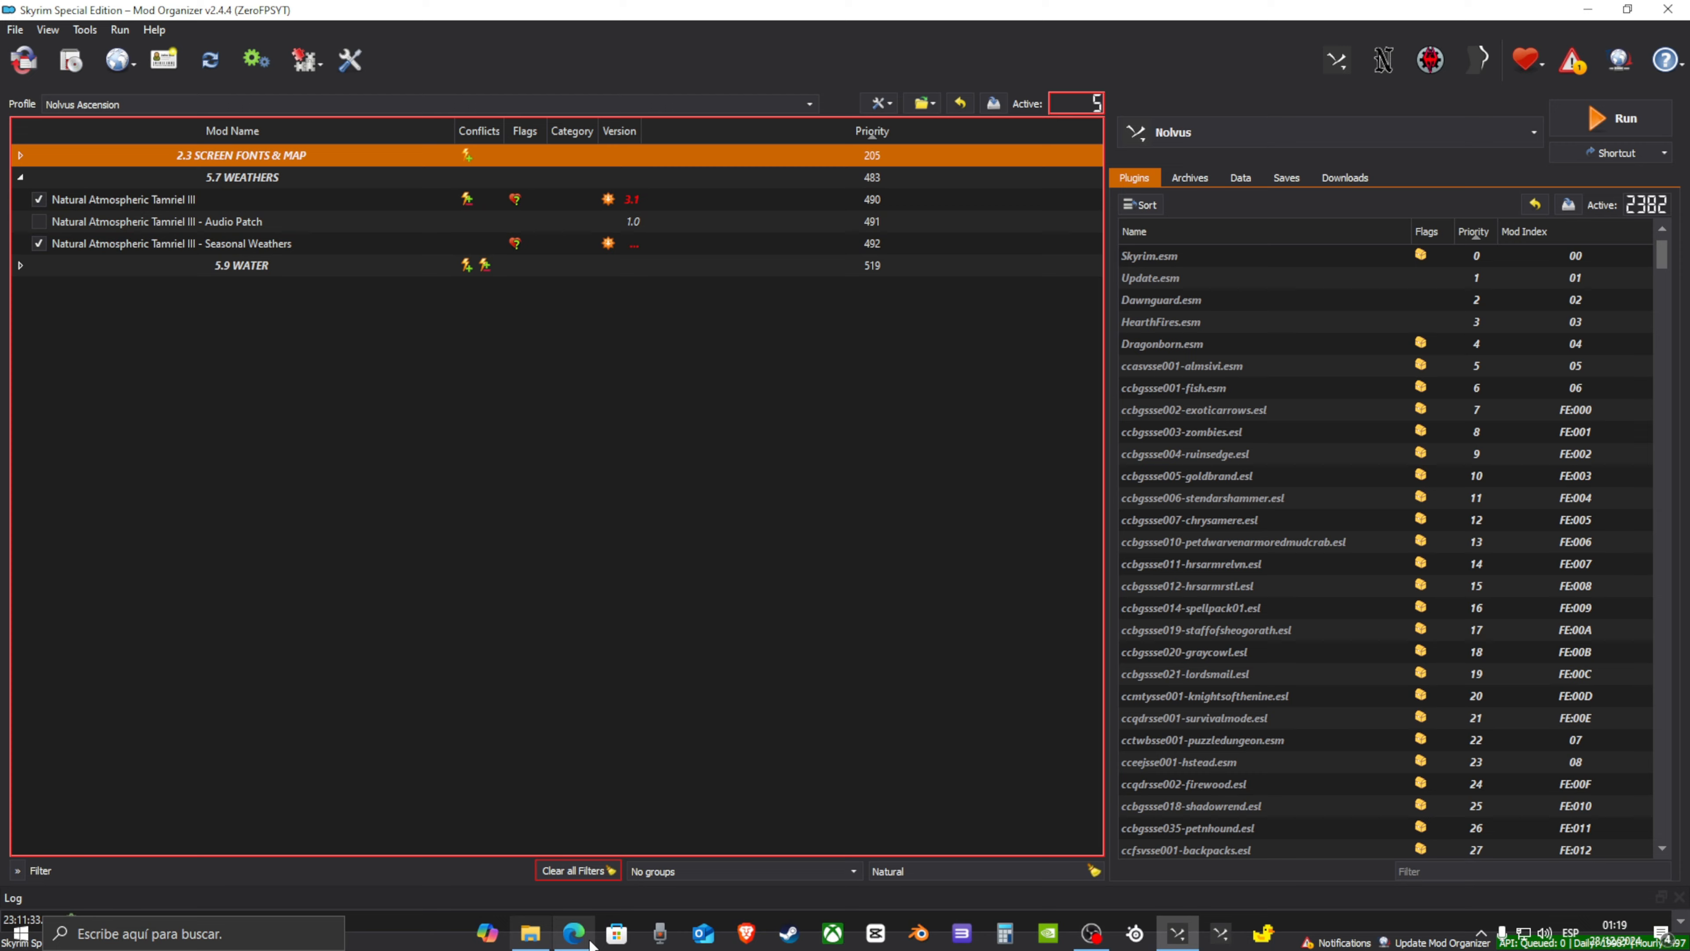
- Following the guide's mod order picture, disable Natural Atmospheric Tamriel III and its Seasonal Weathers mod in Mod Organizer, and re-enable the Audio Patch
click(573, 933)
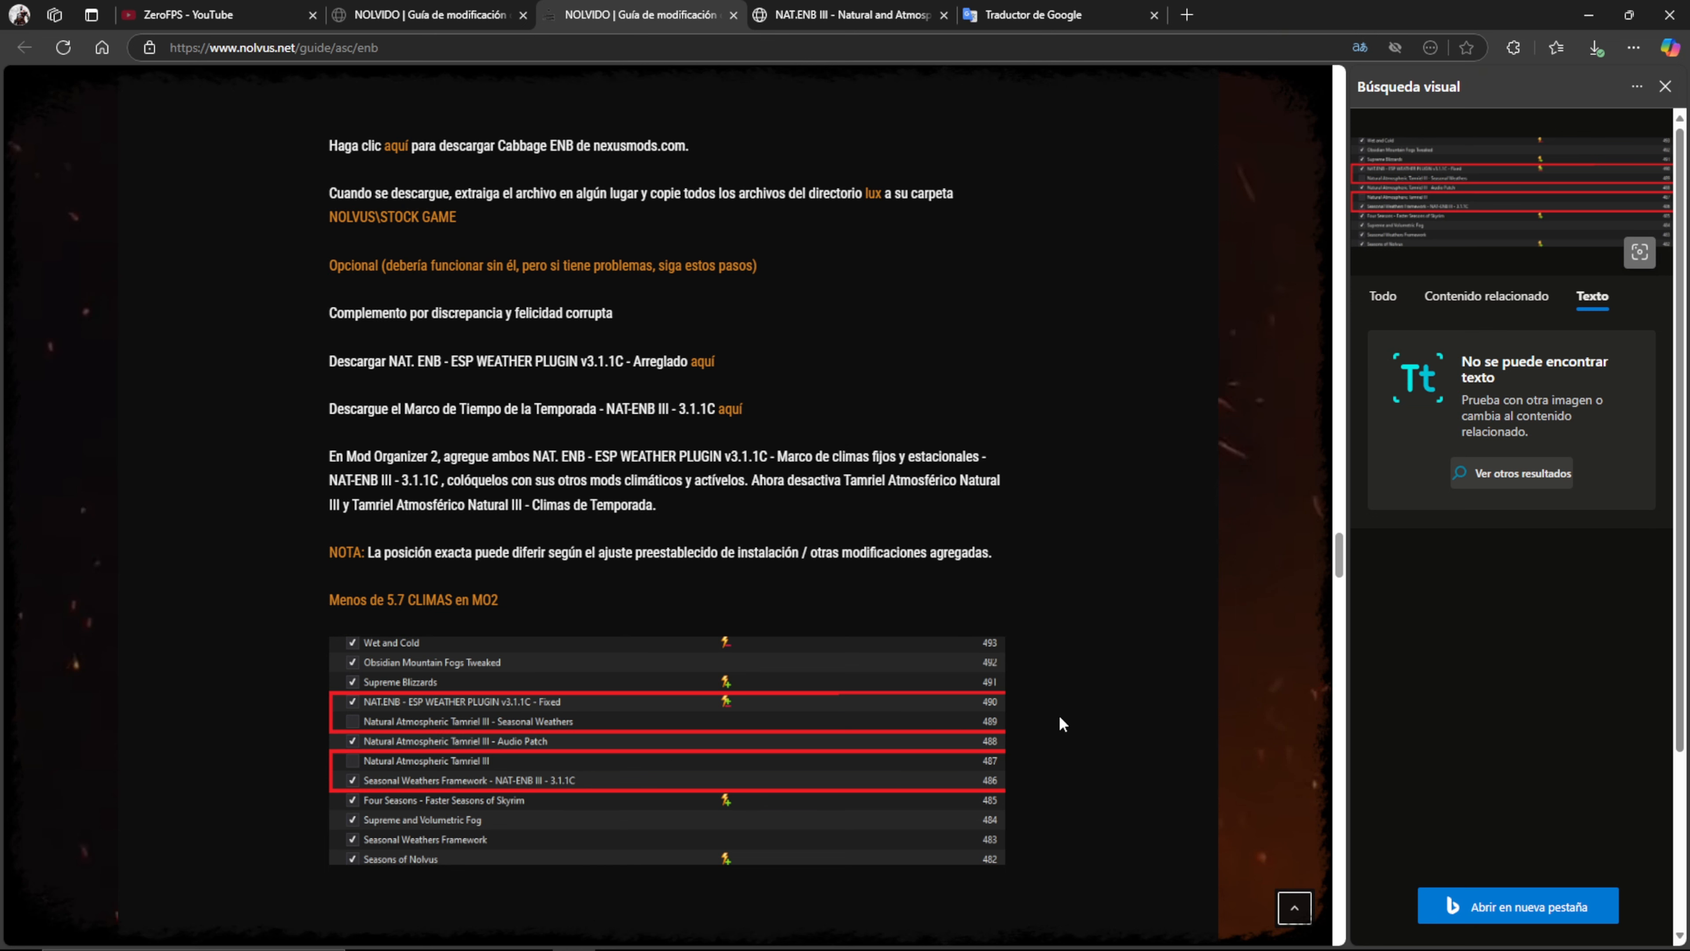
mouse_move(1023, 925)
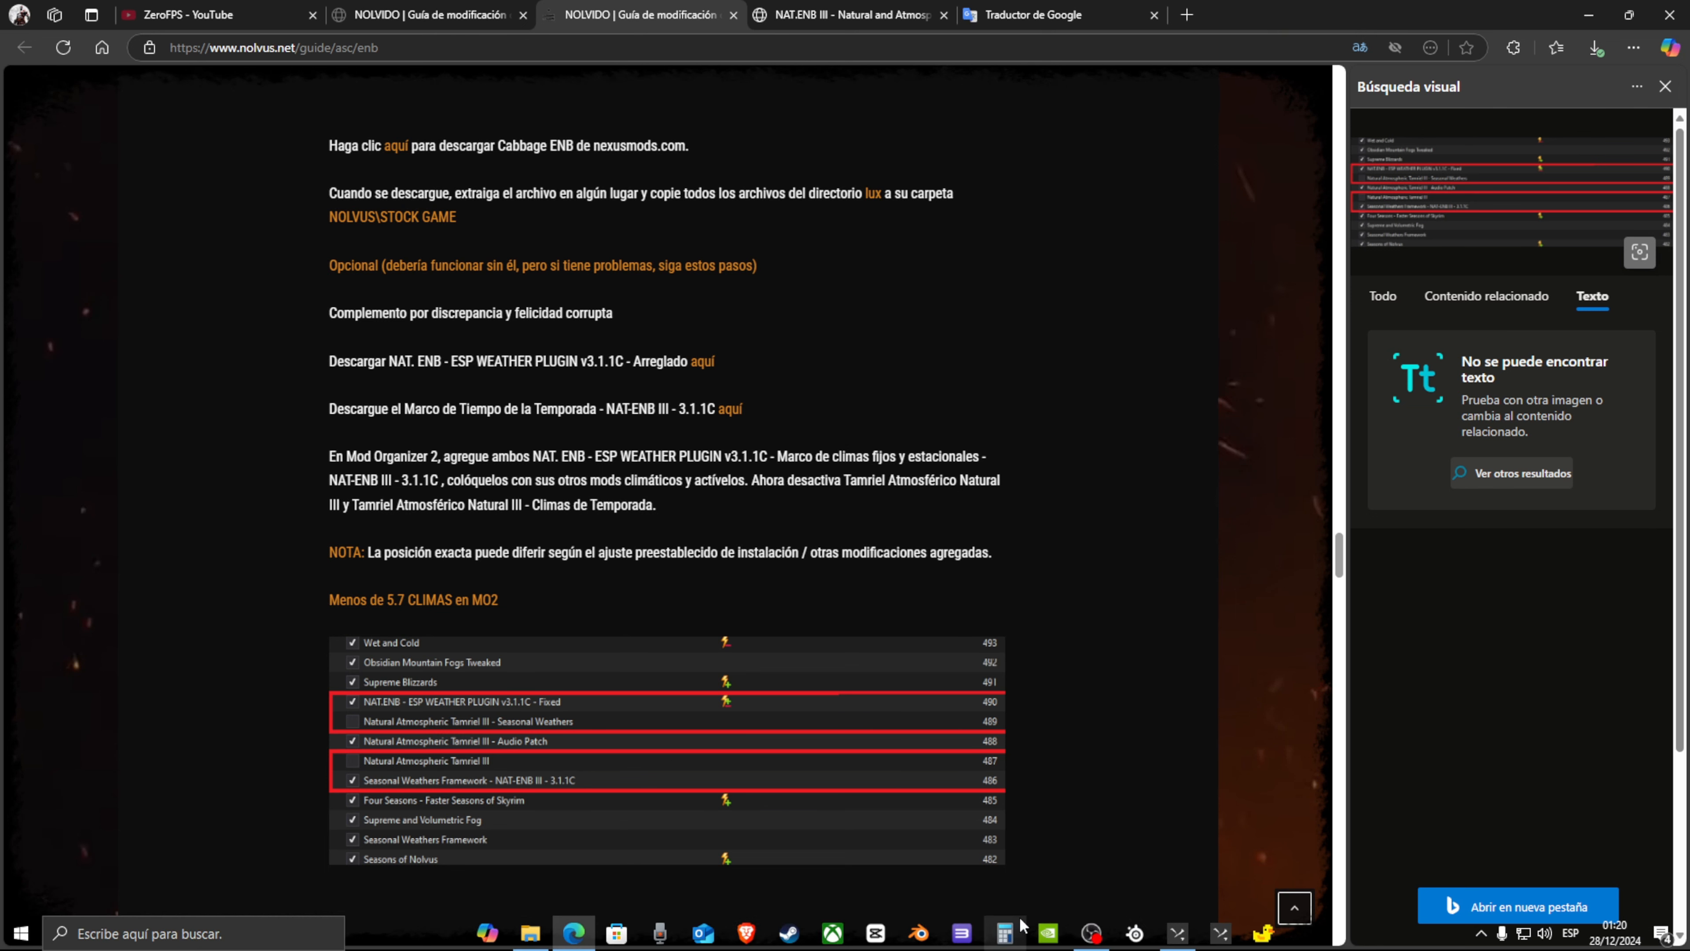
click(1166, 938)
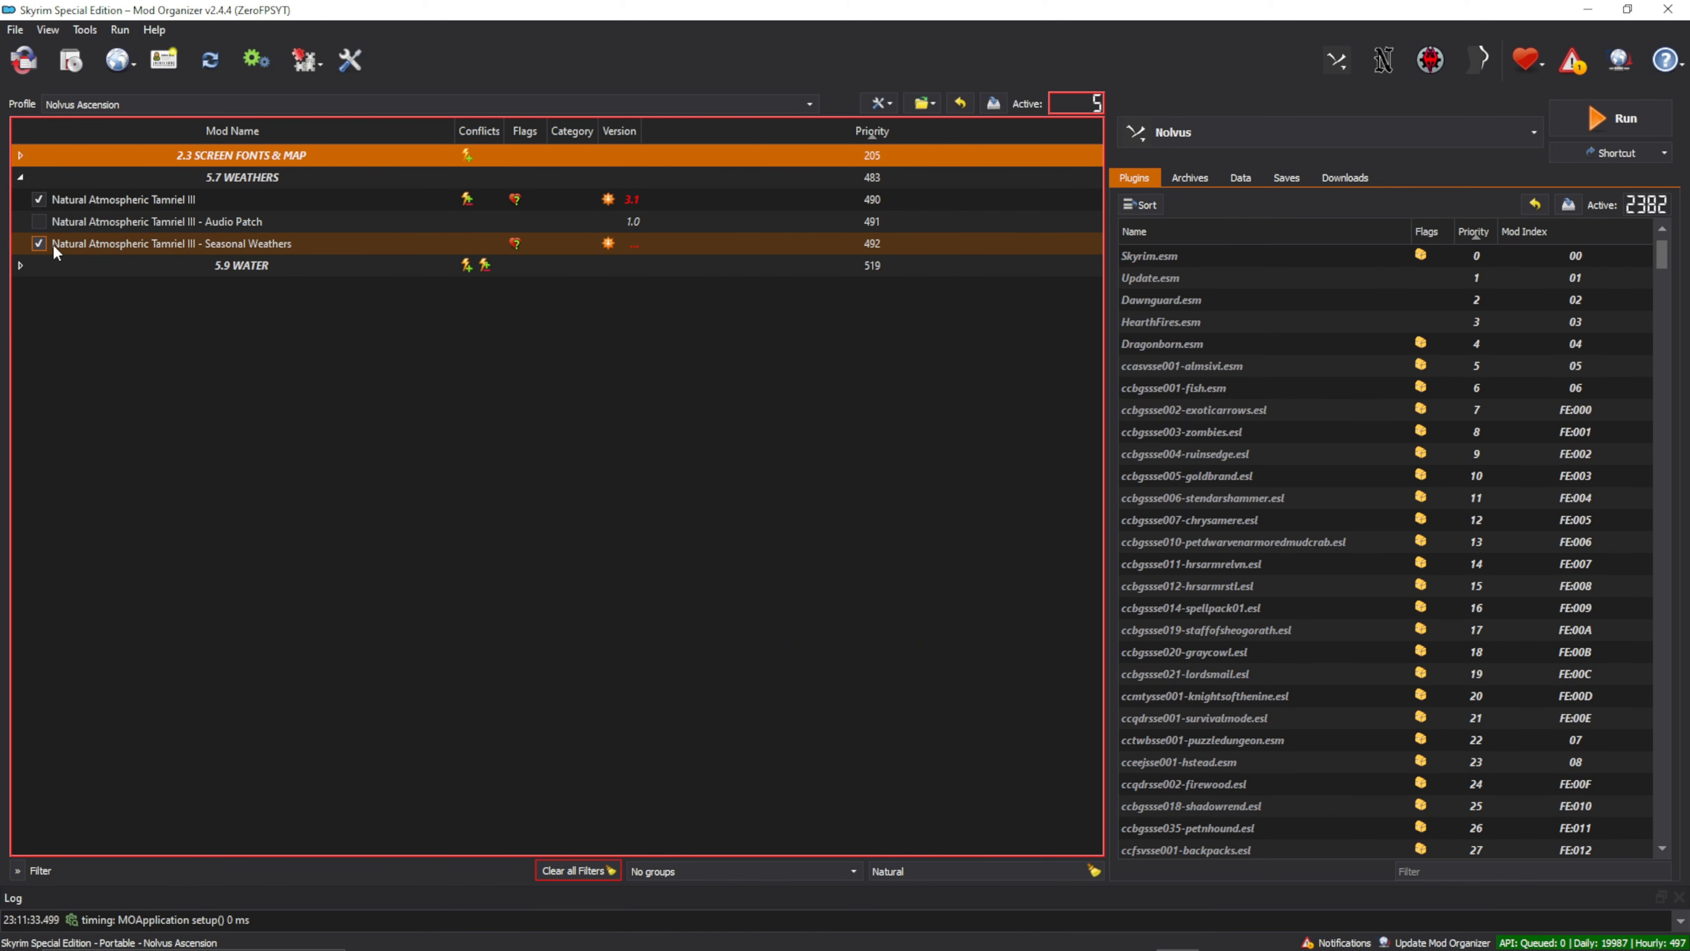
click(40, 243)
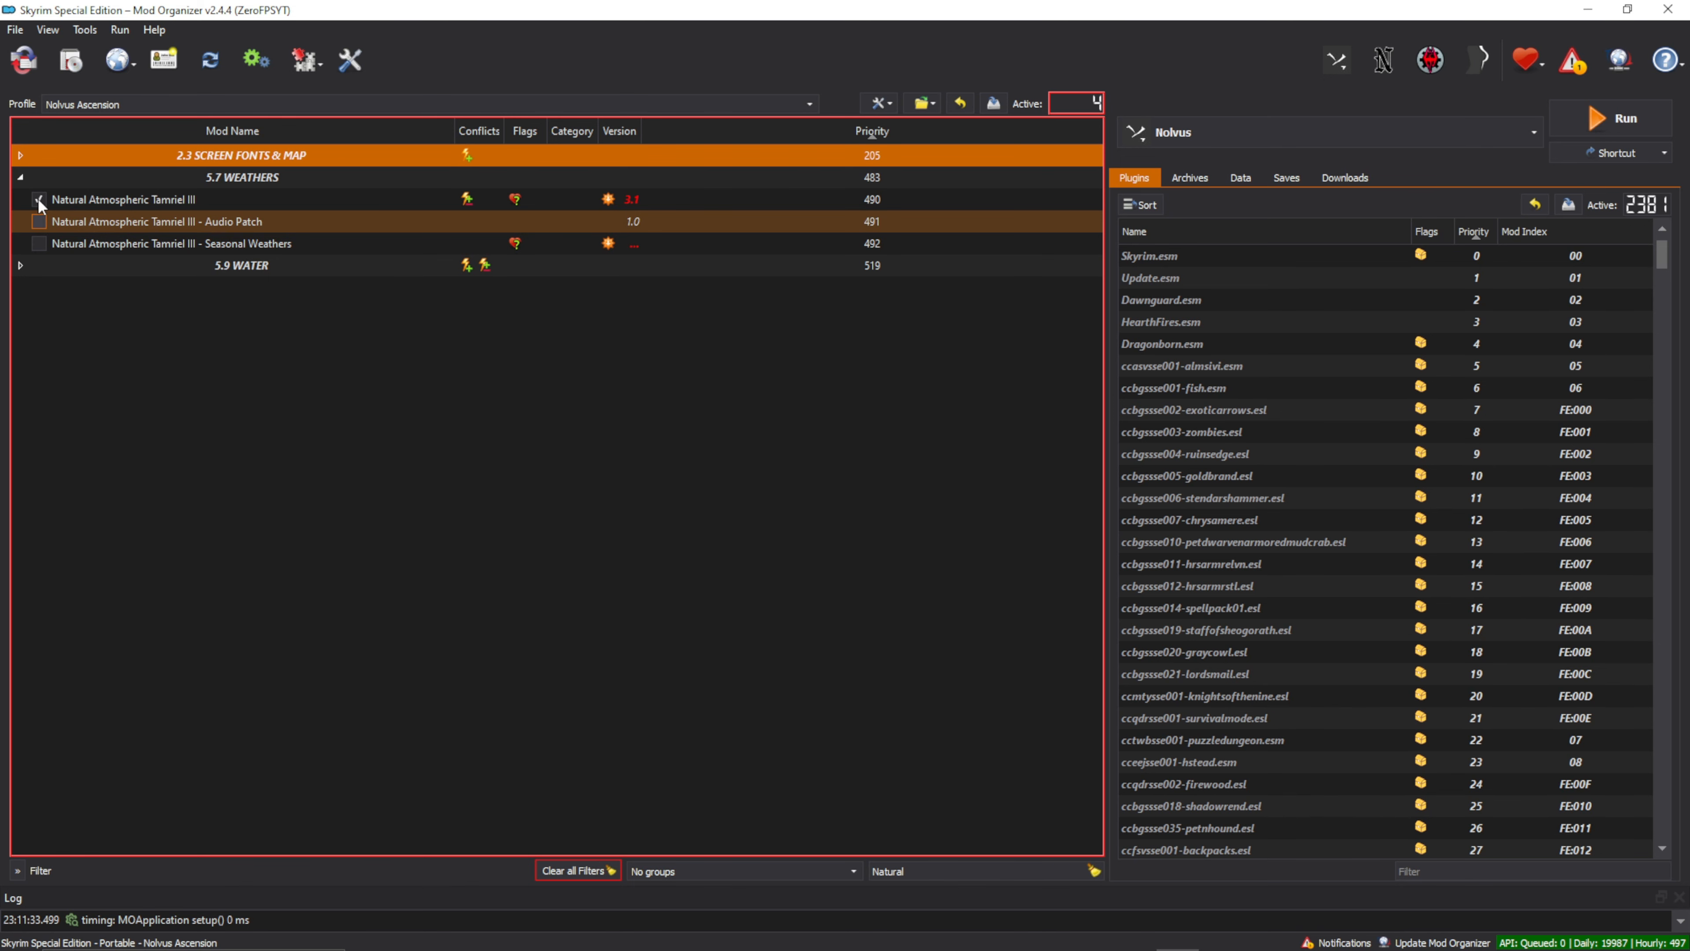
click(39, 221)
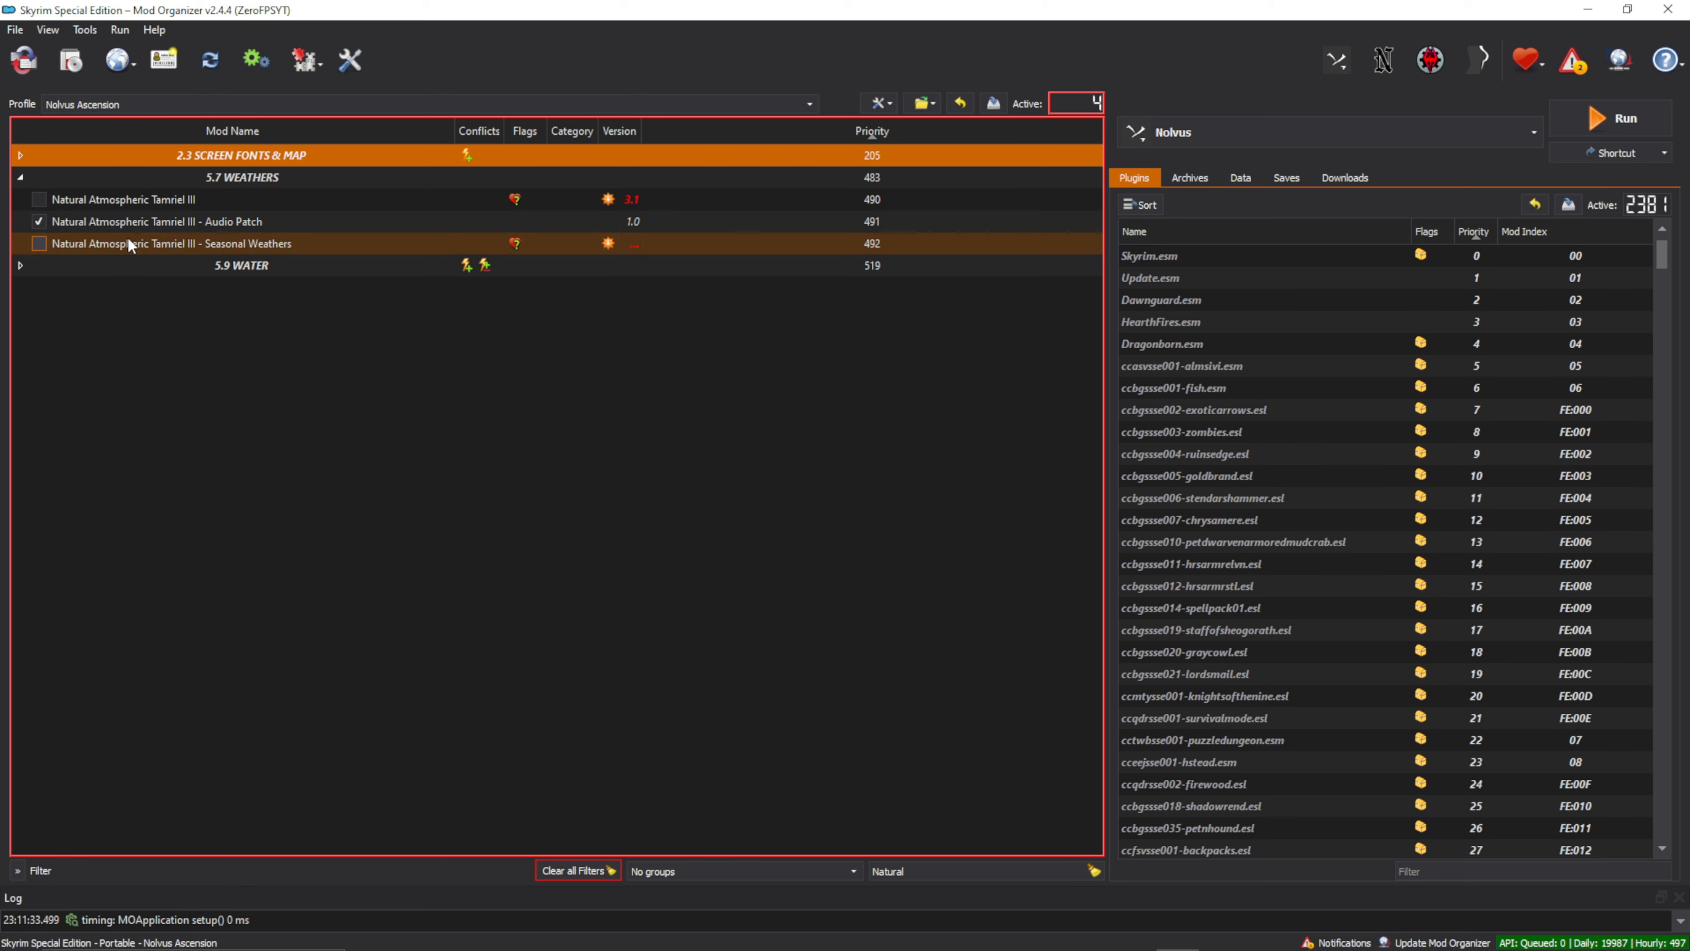
click(136, 198)
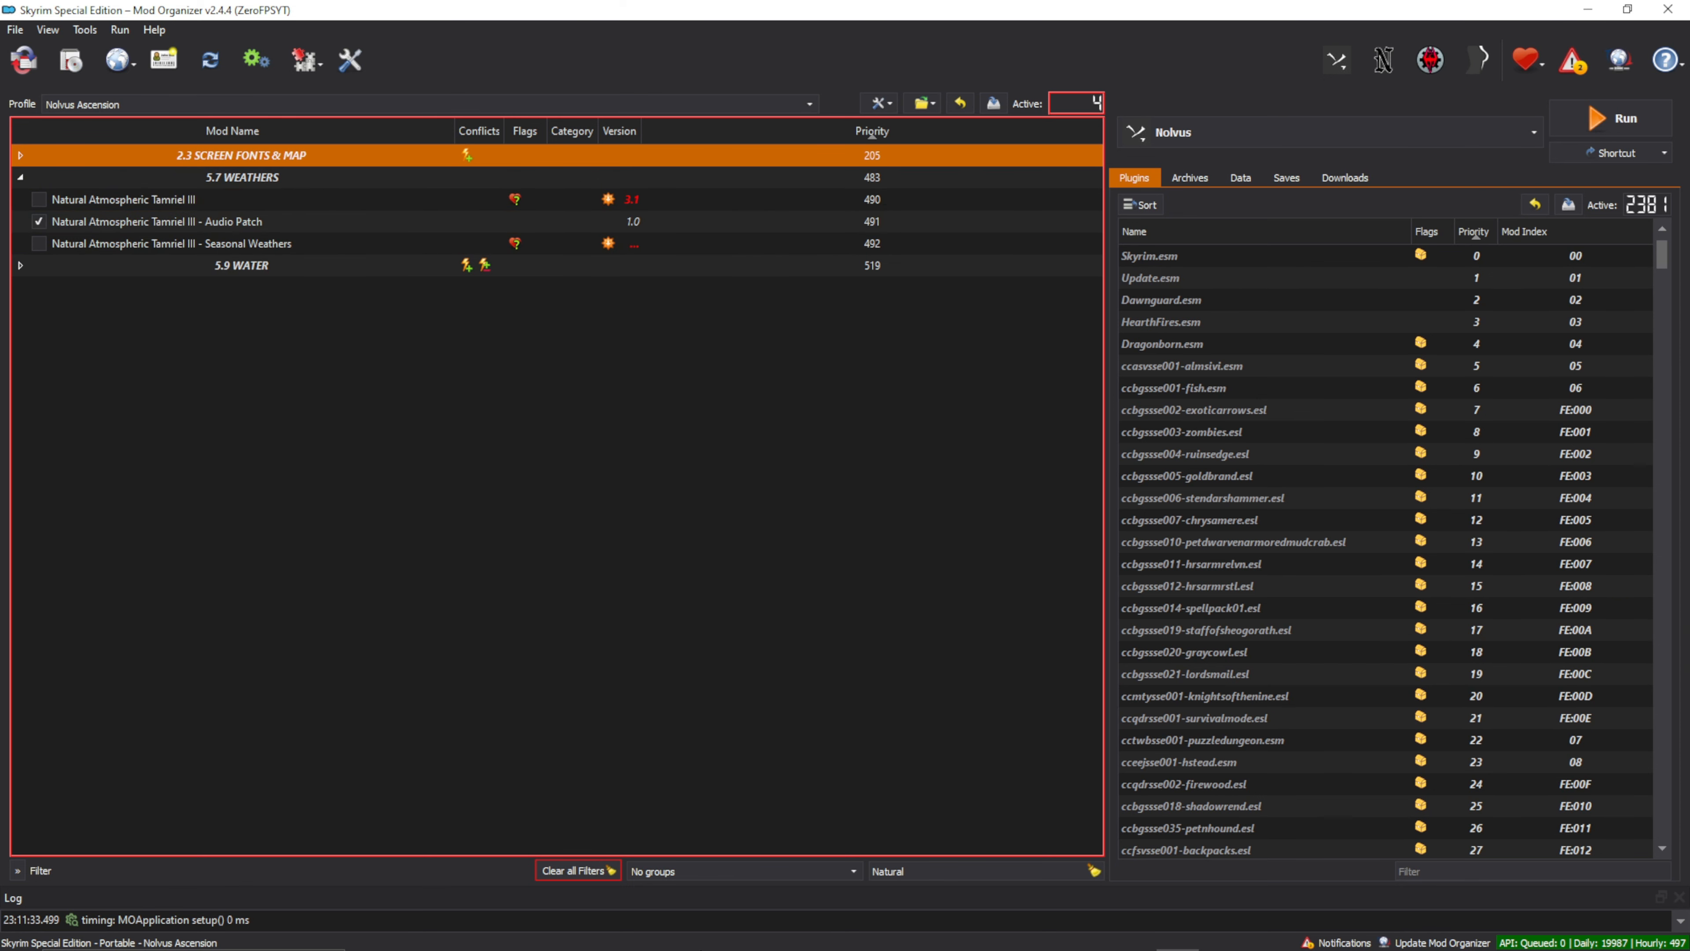
- Check the mod order picture in the browser guide's Cabbage ENB section against the filtered weather mods in Mod Organizer
mouse_move(673, 940)
click(588, 939)
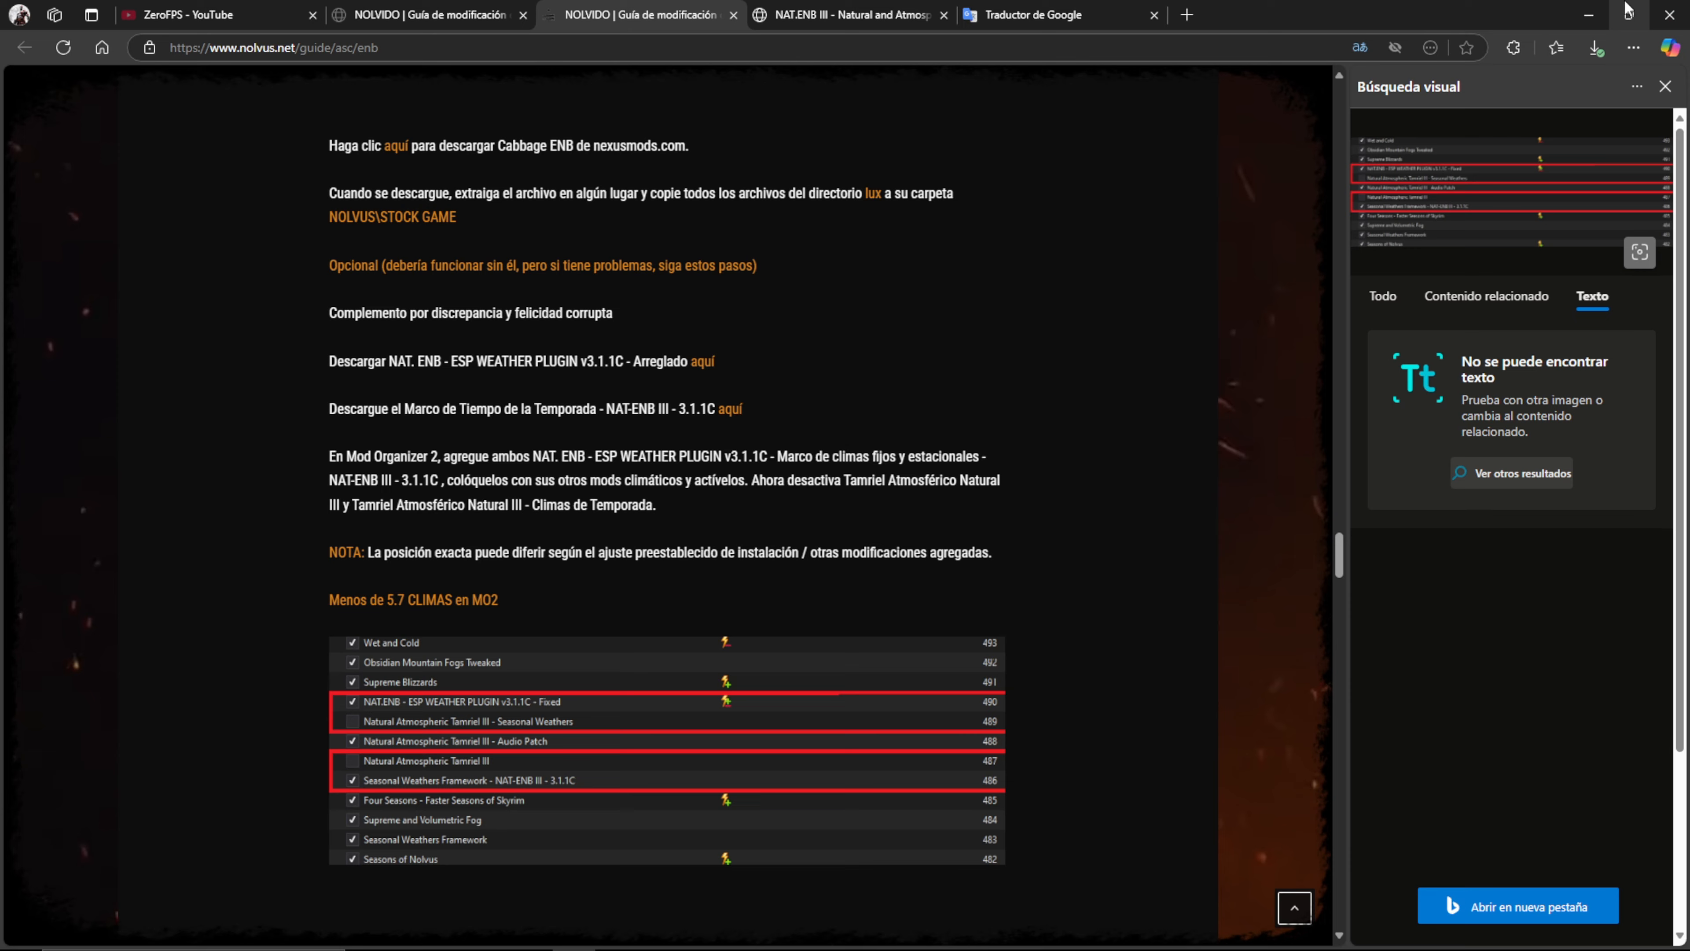
click(1585, 12)
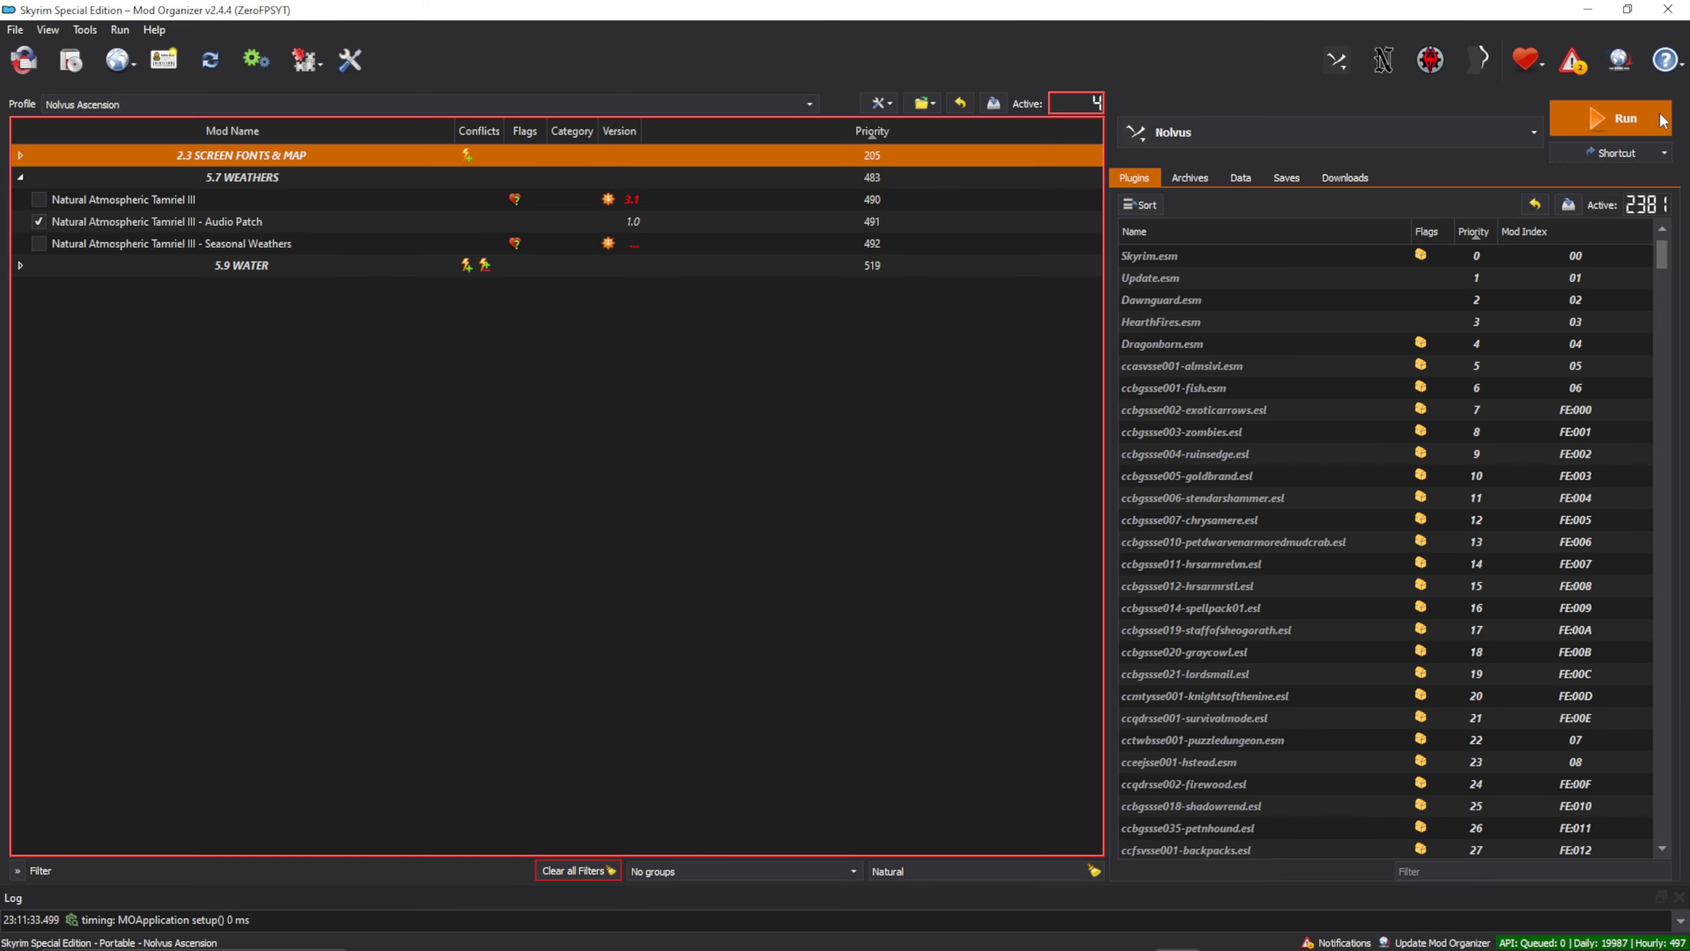
mouse_move(702, 947)
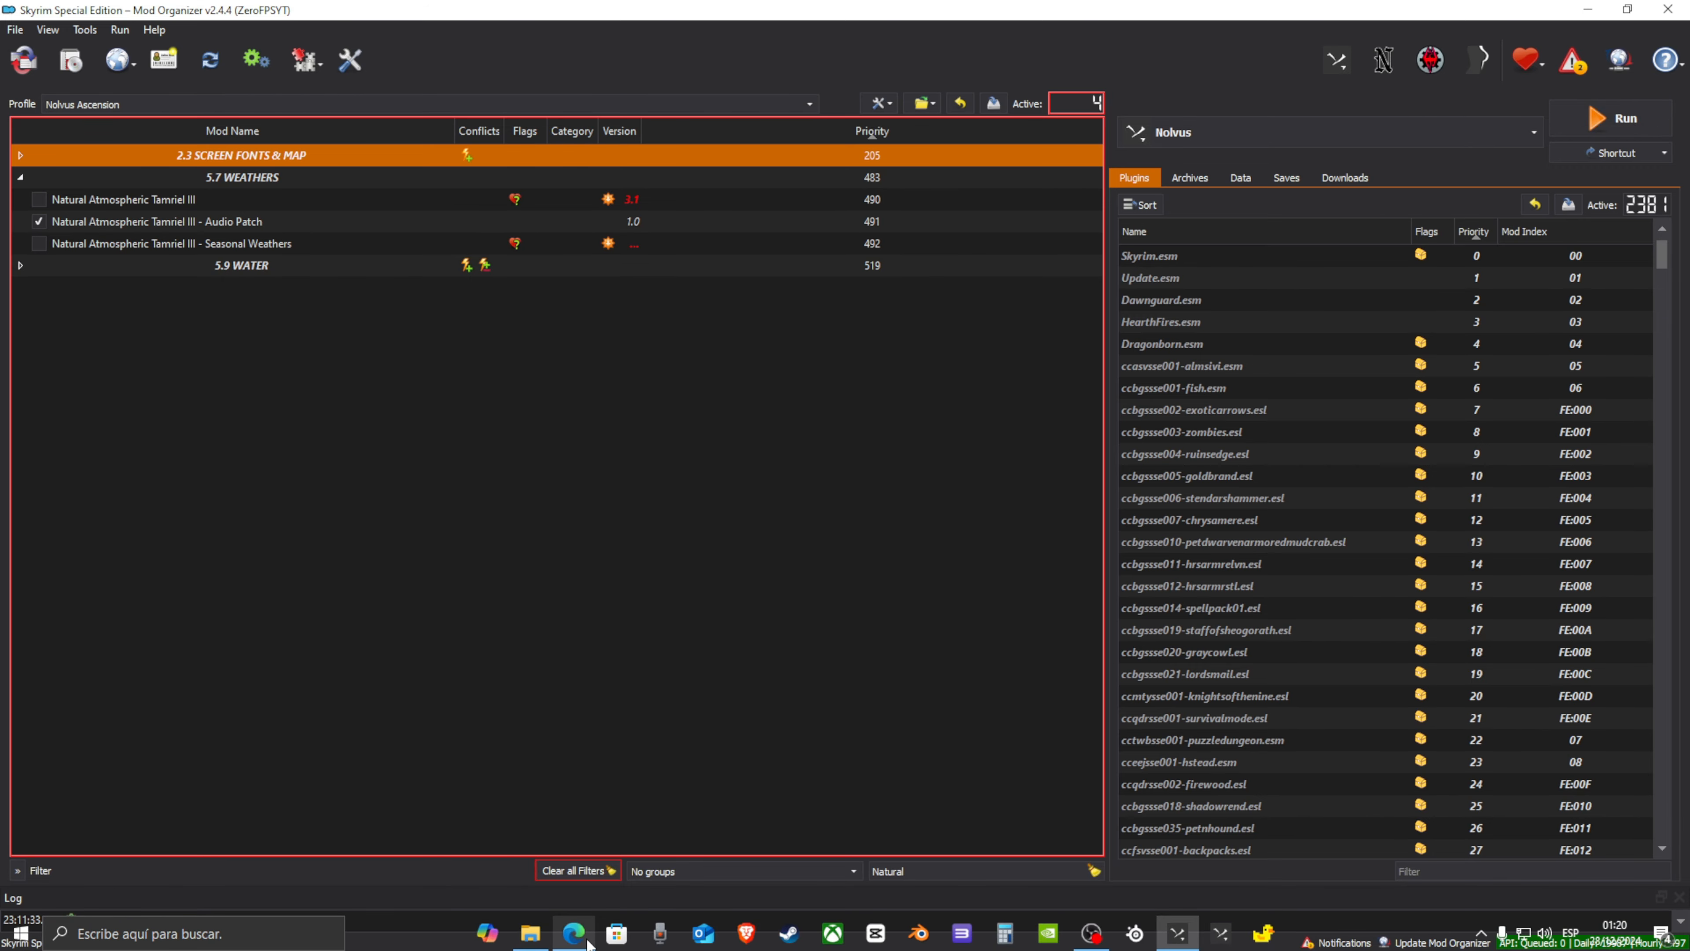
click(588, 941)
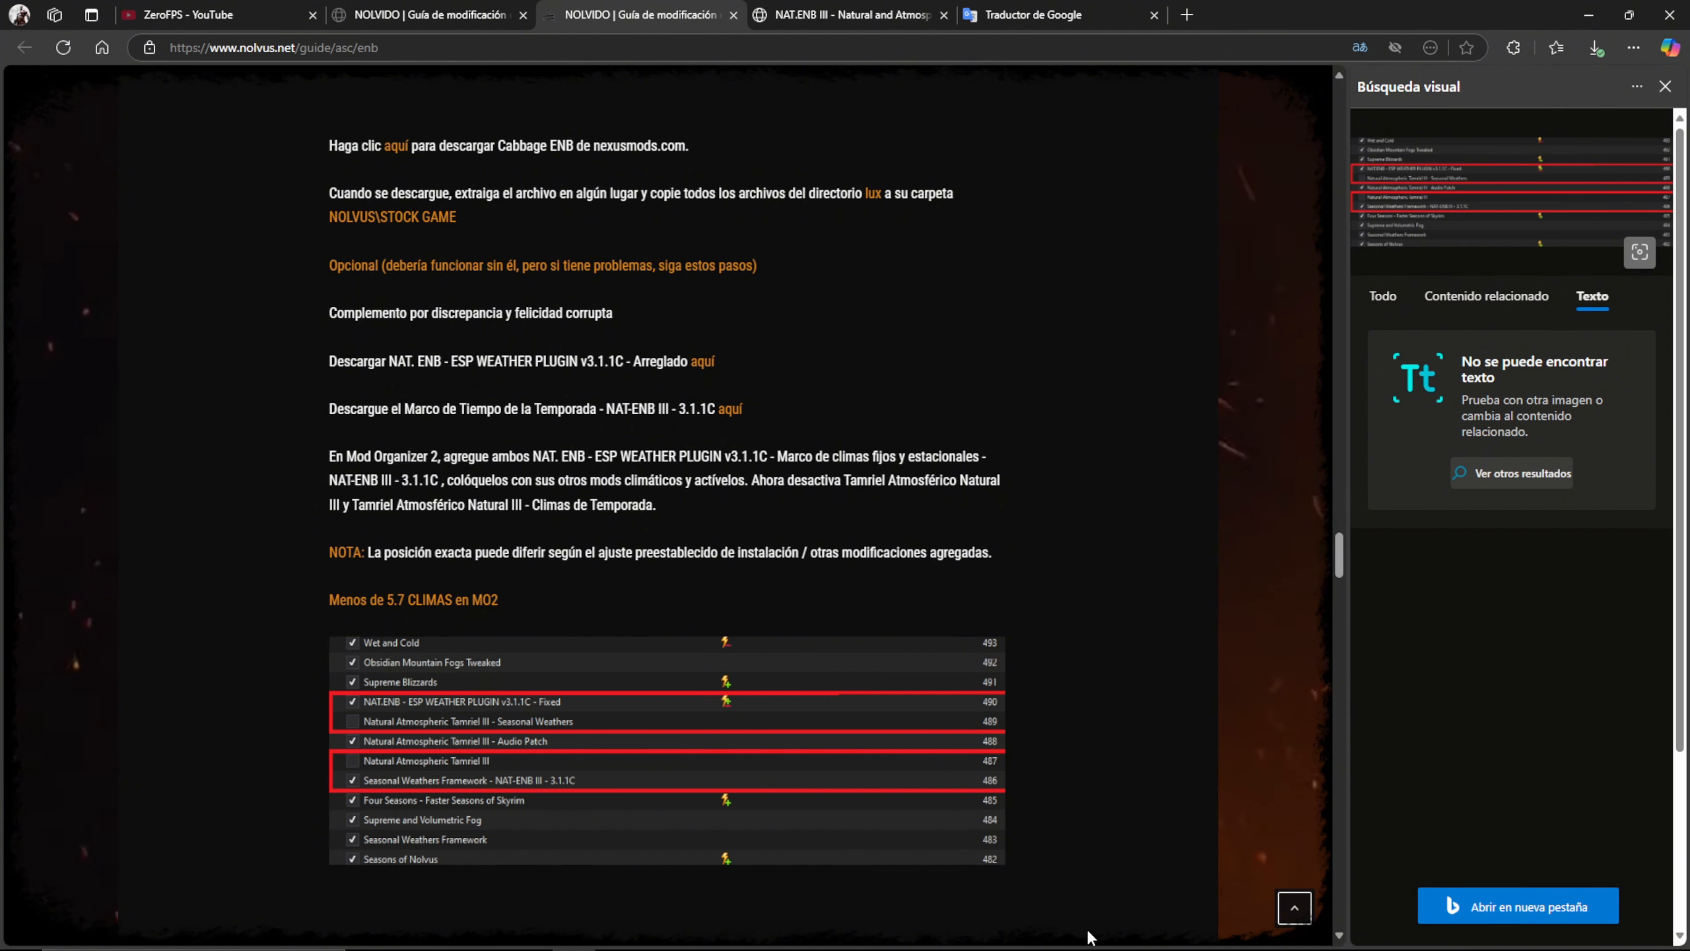
click(1590, 15)
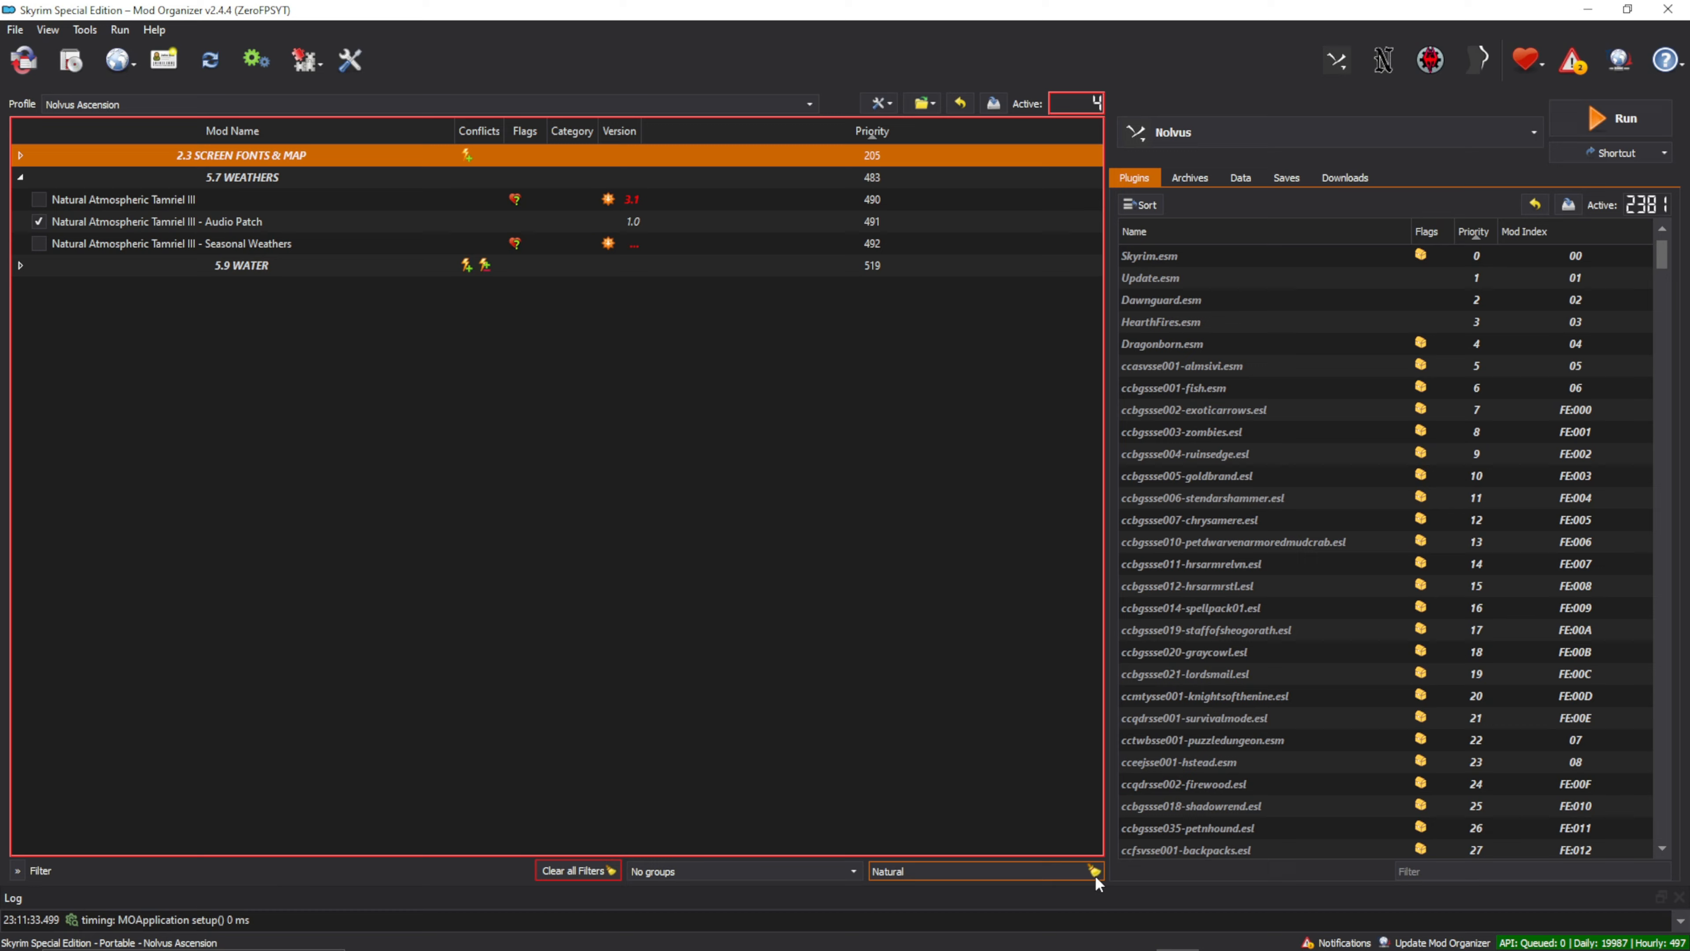
- Clear the "Natural" filter and enable Seasonal Weathers Framework - NAT-ENB III - 3.1.1C and NAT.ENB - ESP WEATHER PLUGIN v3.1.1C - Fixed under 11. ENB & RESHADE
click(1093, 870)
drag(1094, 200, 1072, 827)
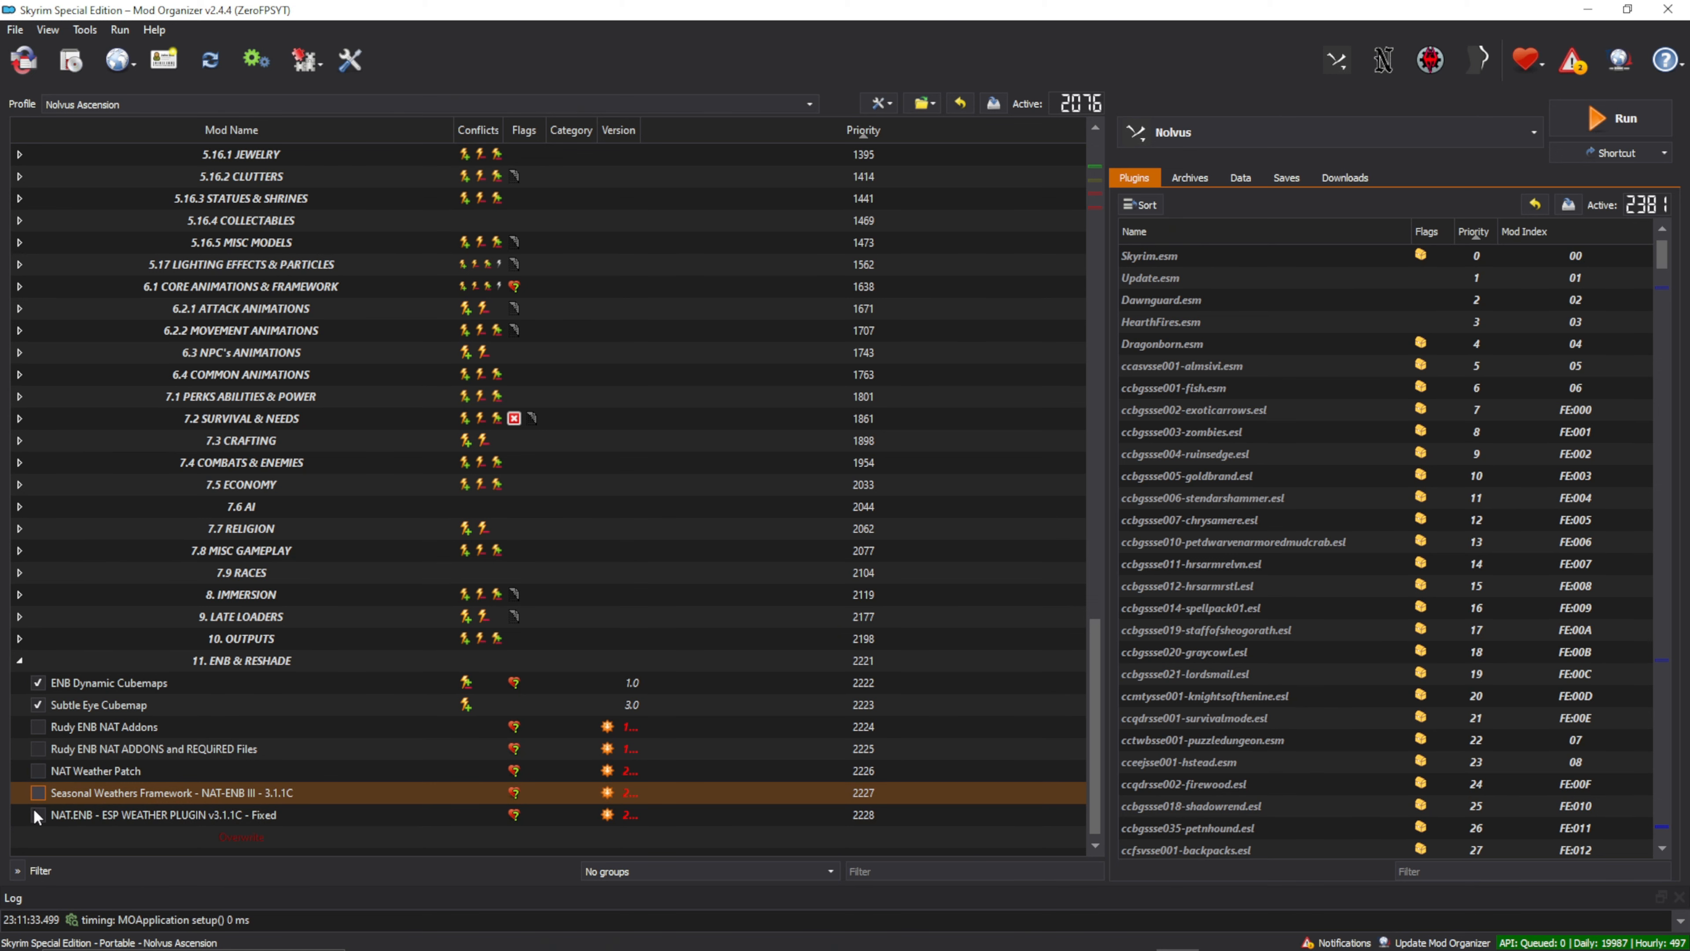
click(38, 792)
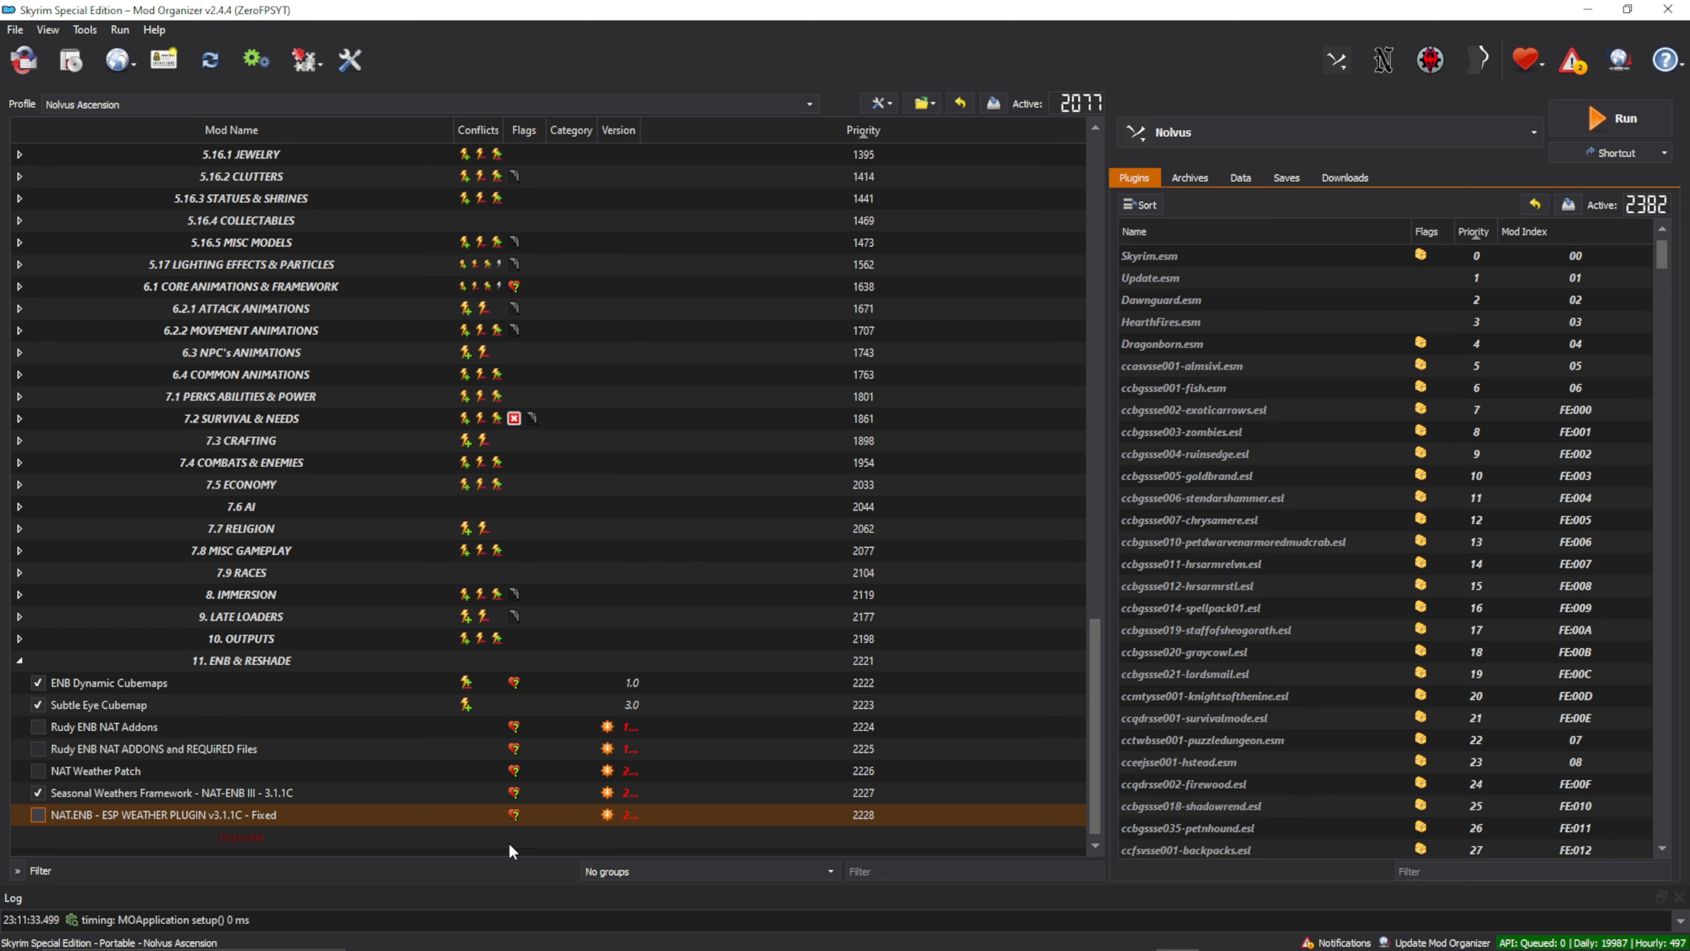
click(37, 814)
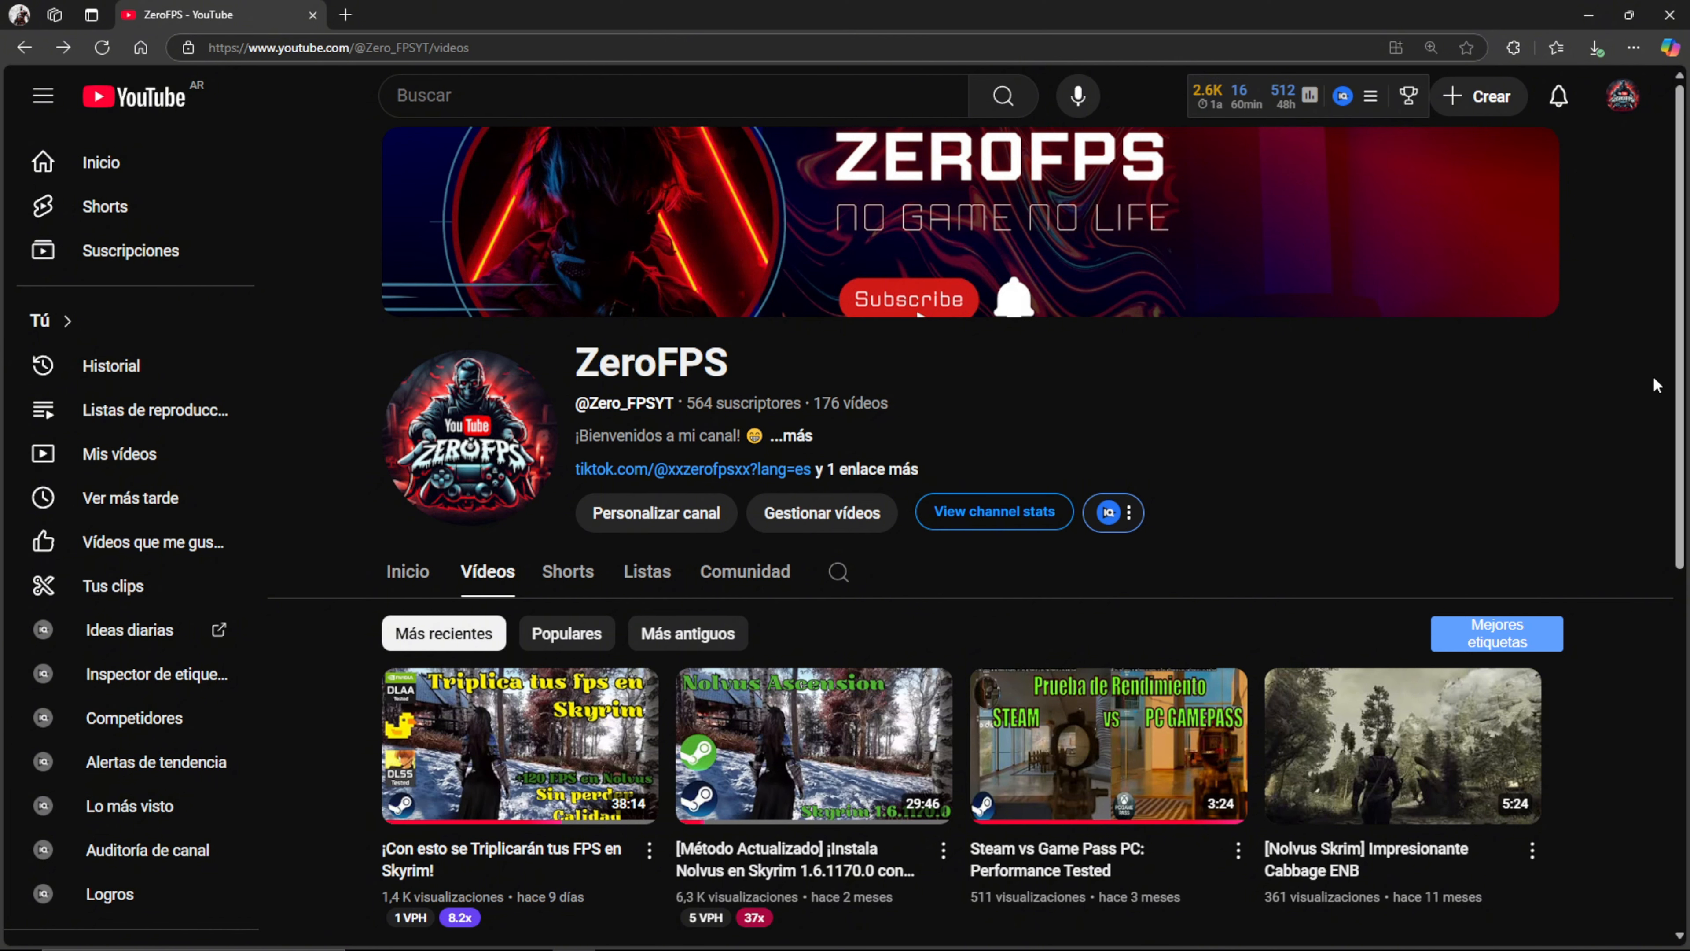
- Browse the ZeroFPS channel's videos on YouTube and open the Nolvus Skyrim ENB comparison covering Pi-Cho, Rudy, Bjorn, Bjorn Dark Ages and Cabbage
drag(1675, 392, 1673, 583)
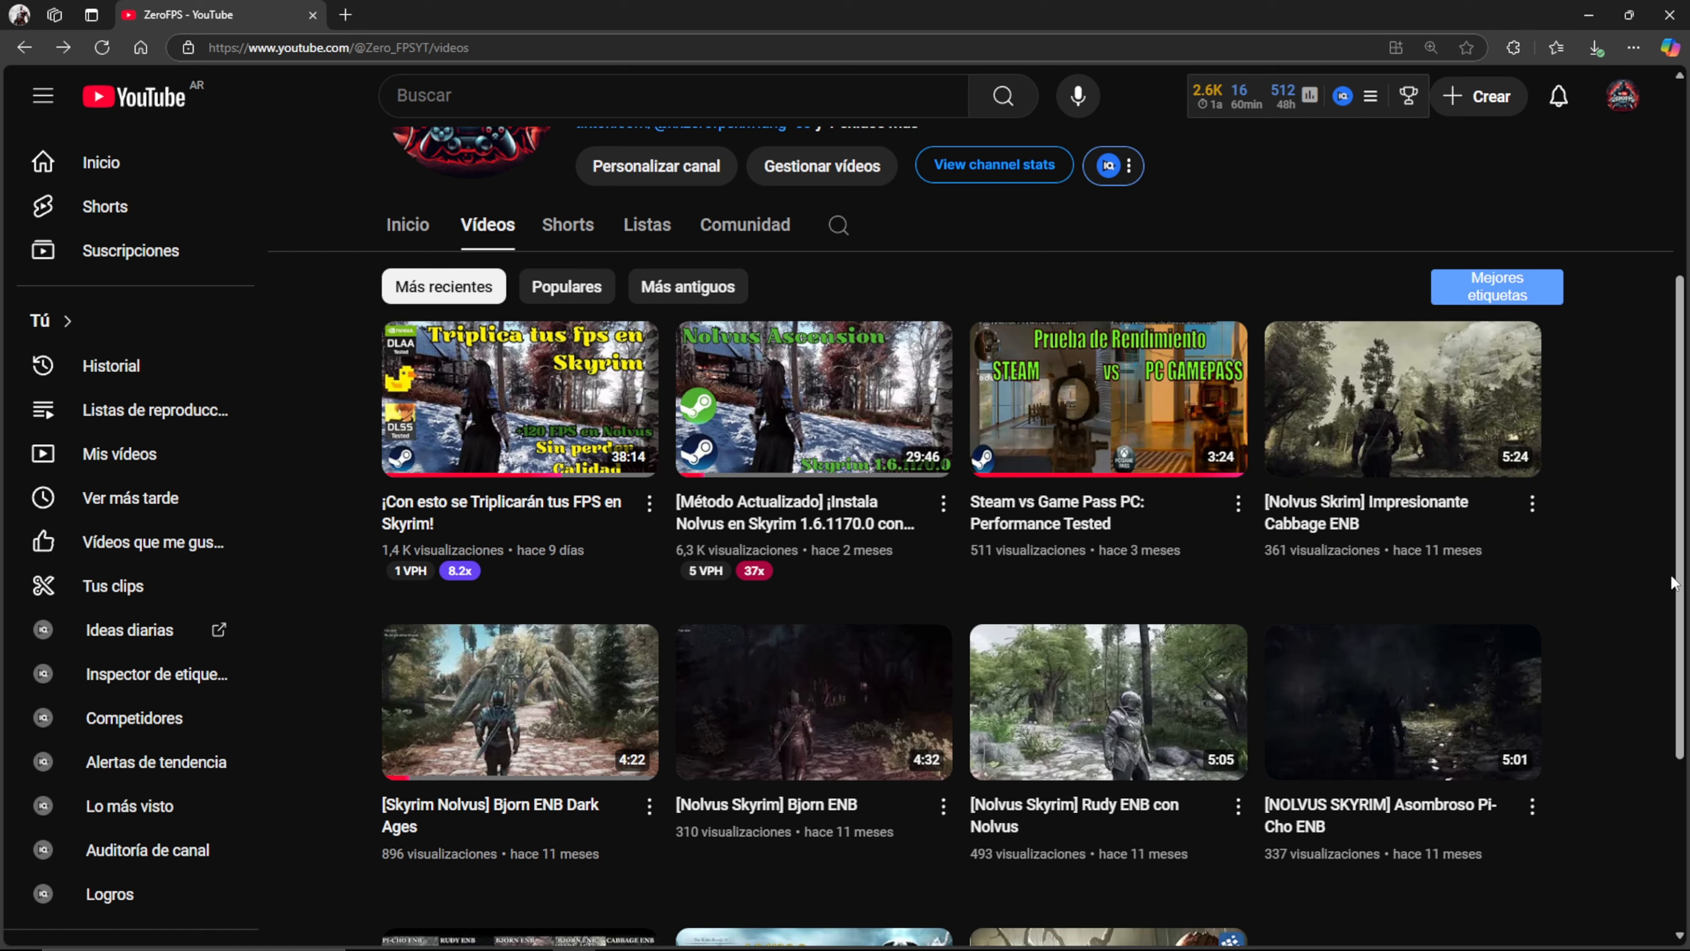
mouse_move(668, 418)
mouse_move(476, 371)
mouse_move(943, 566)
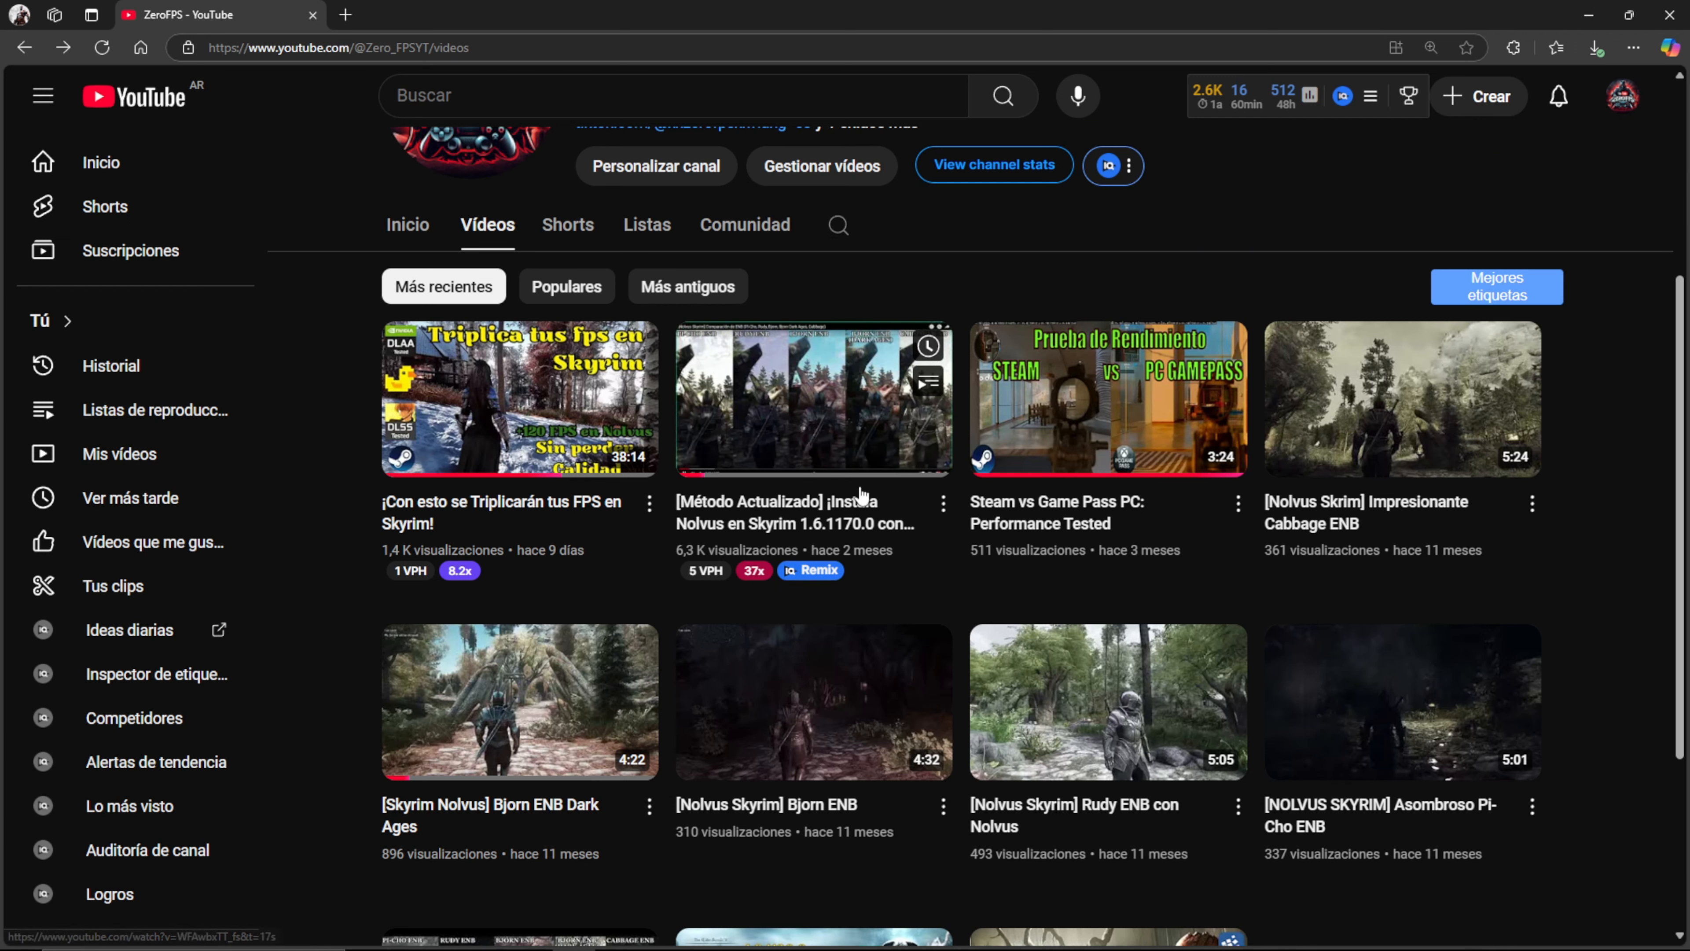
mouse_move(1351, 495)
drag(1674, 481, 1664, 673)
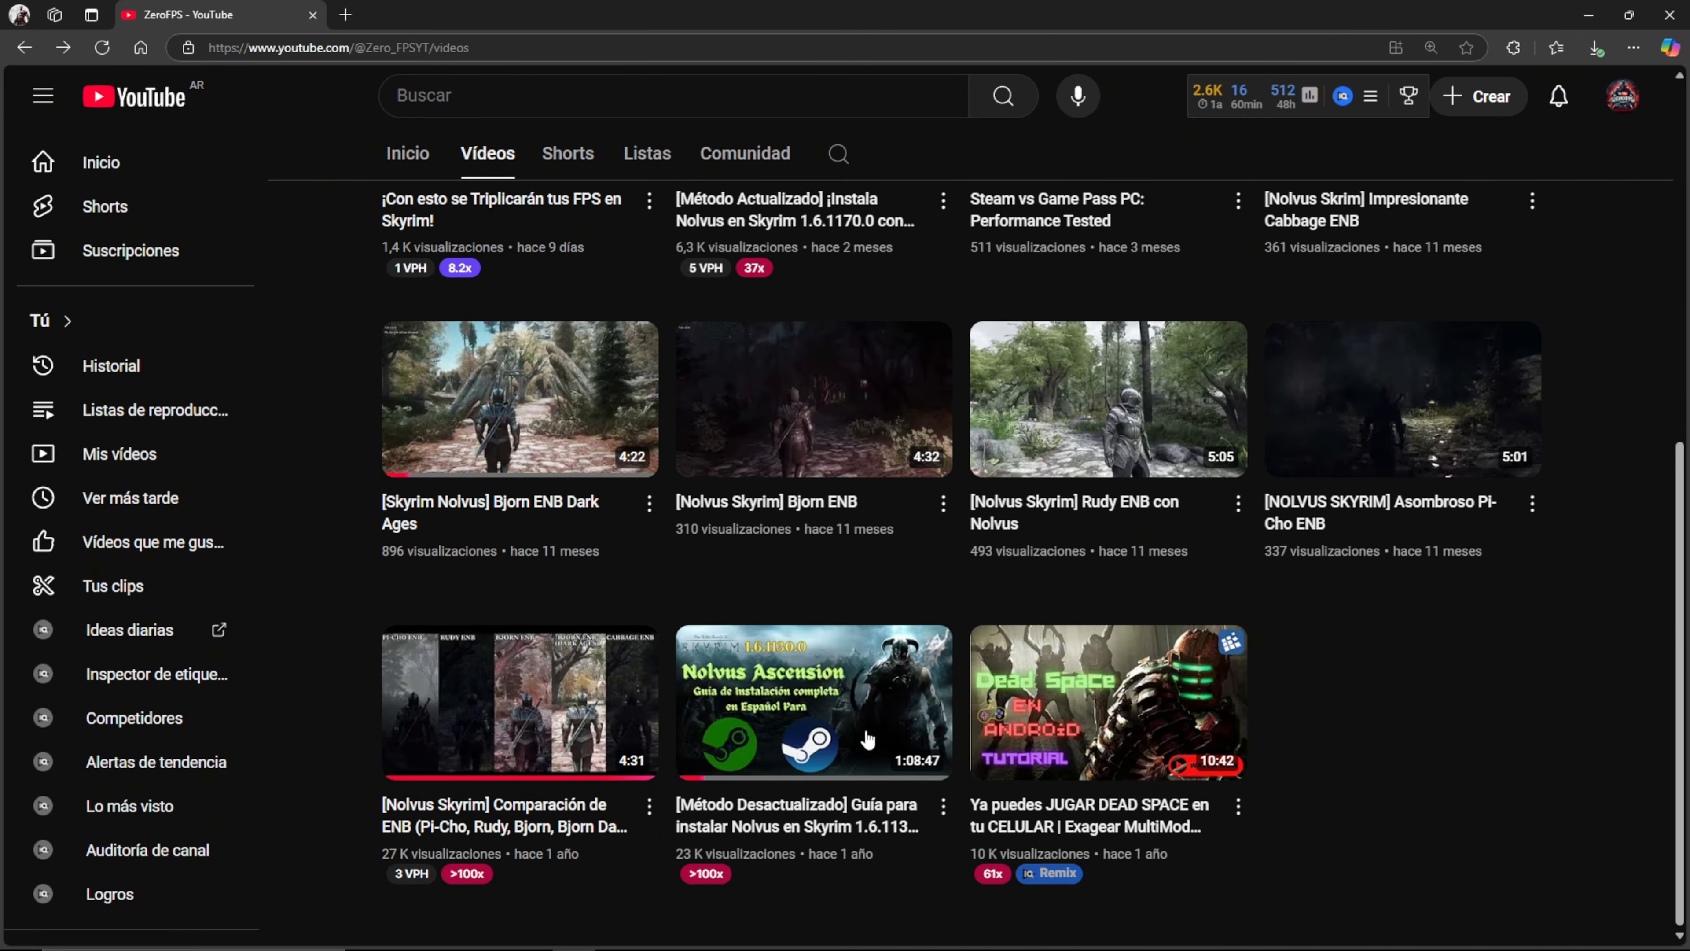
click(476, 729)
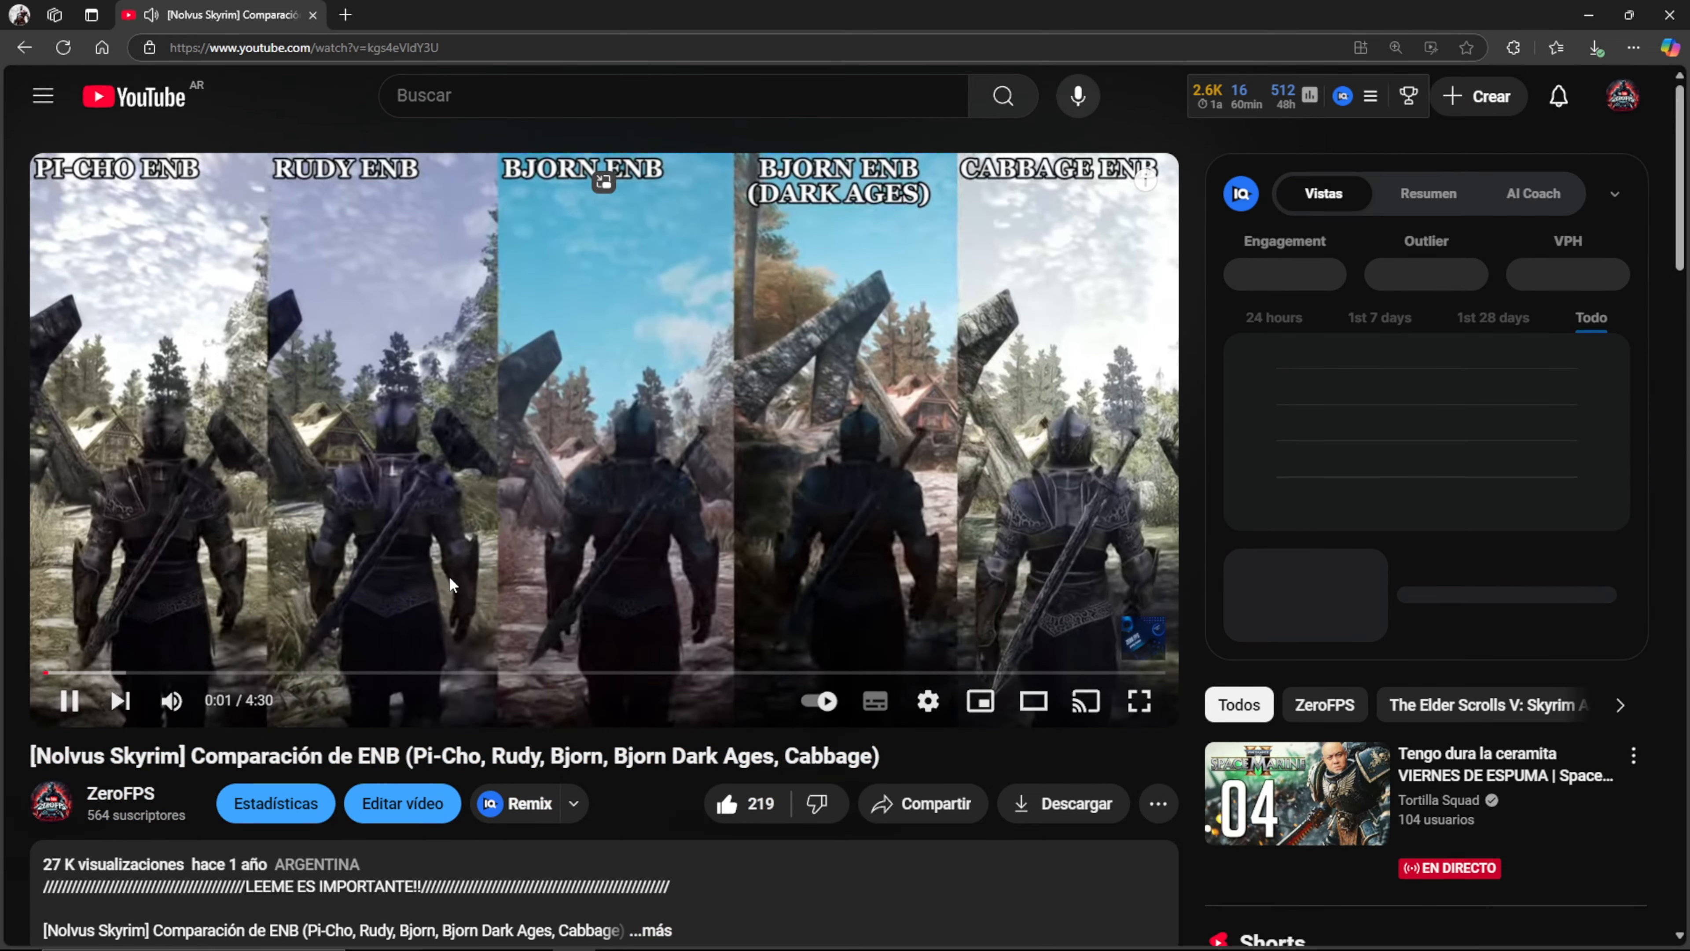